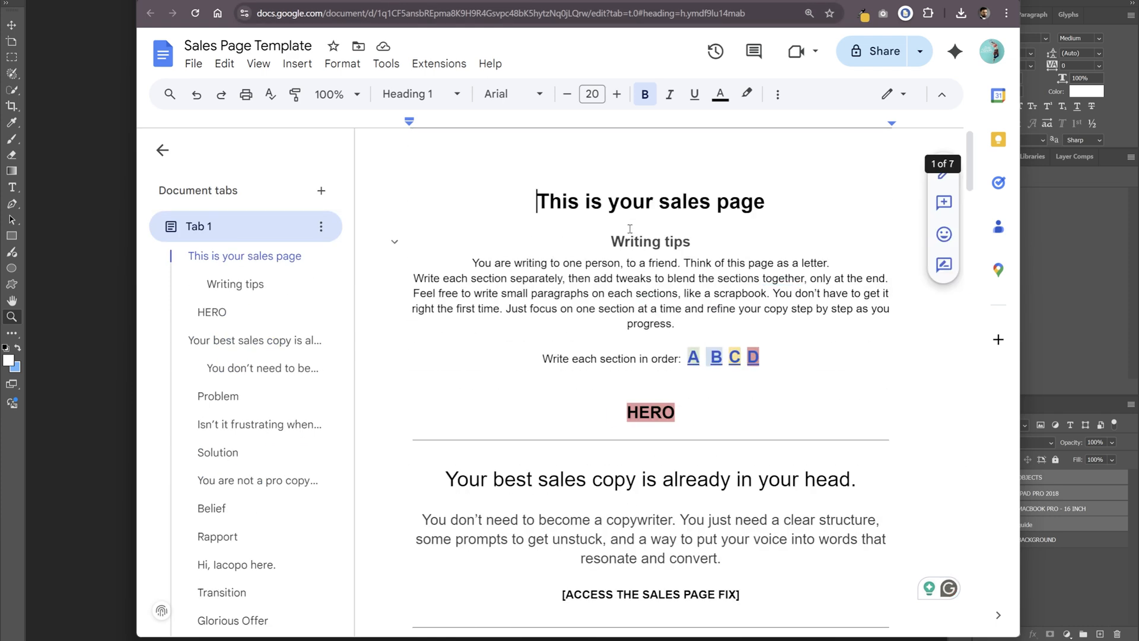
- Replace the Hero section's placeholder heading with "Your best sales copy is already in your head." from the sales page document
scroll(650, 380, down, 6)
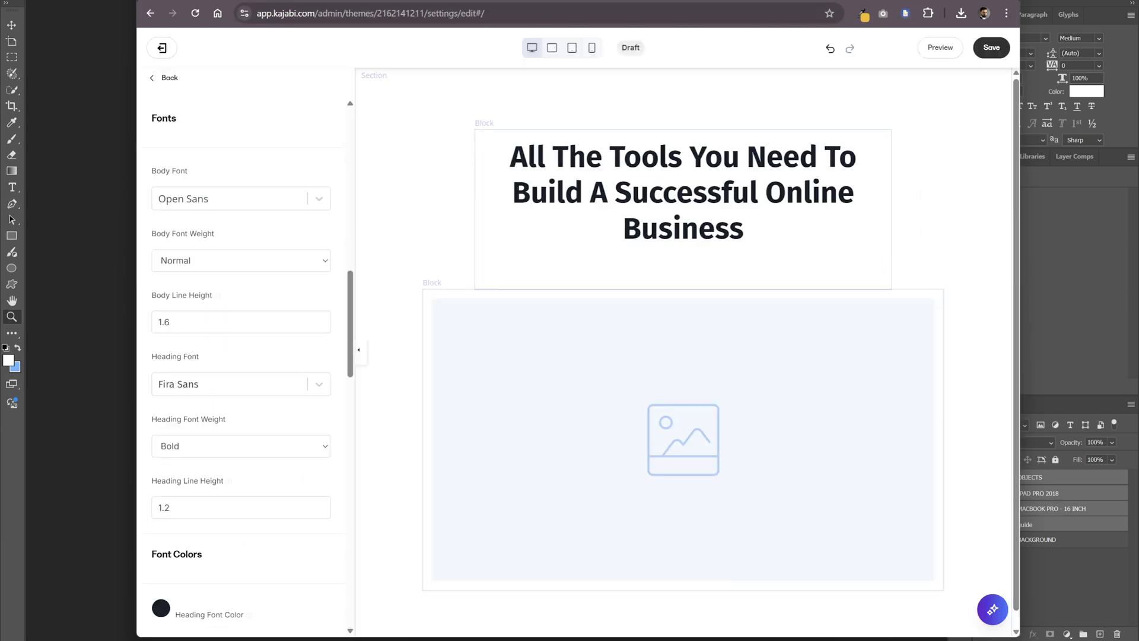
key(ctrl+a)
text(Your best sales copy is already in your head.)
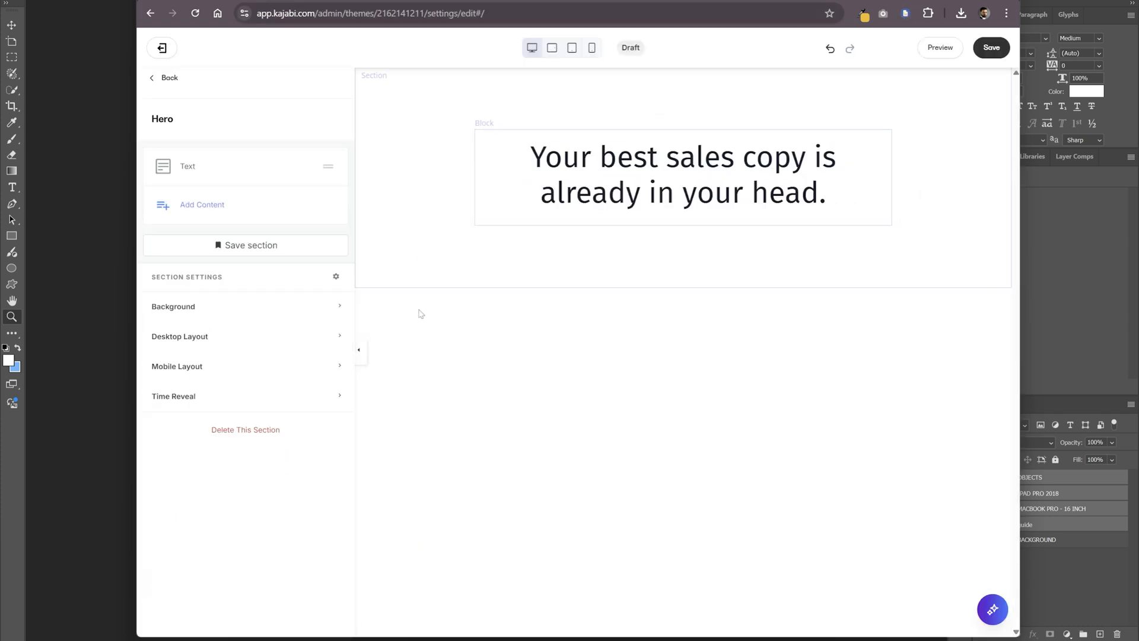
- Add an image block to the Hero section and upload Sales Page Fix Mockup.webp into it
click(203, 205)
scroll(198, 297, down, 3)
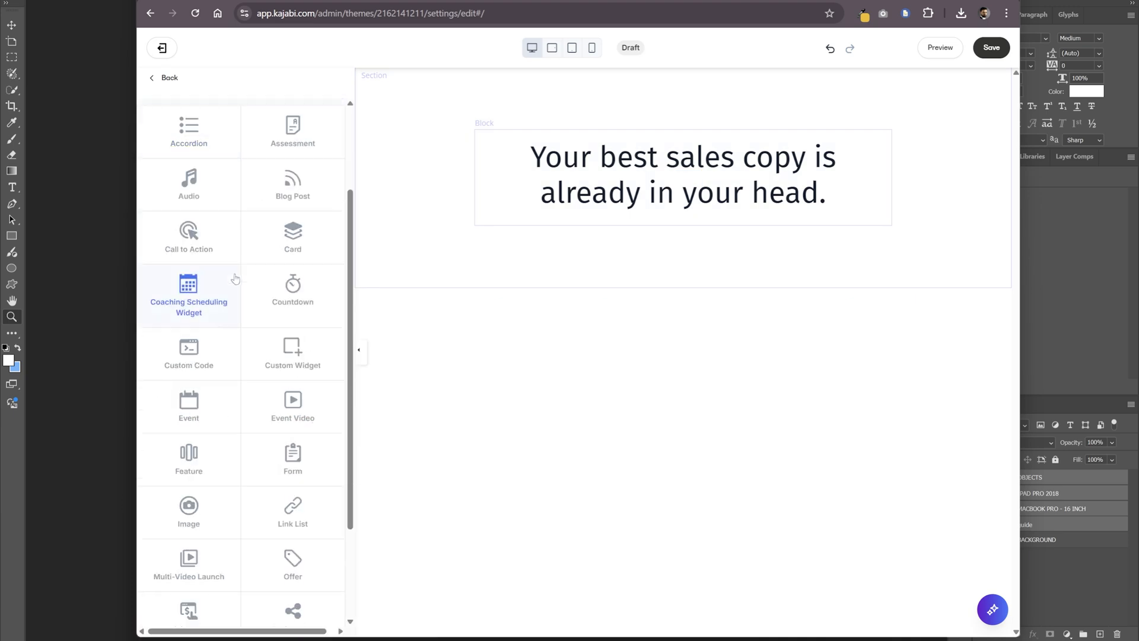
click(191, 509)
click(243, 333)
click(189, 357)
key(alt+Tab)
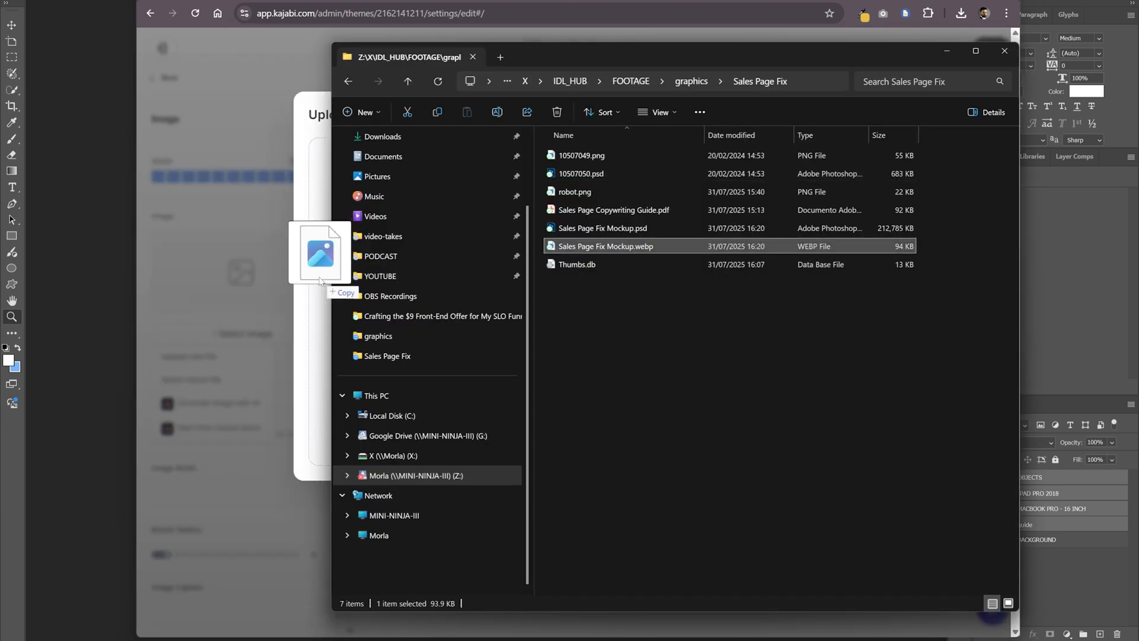
drag(320, 280, 373, 431)
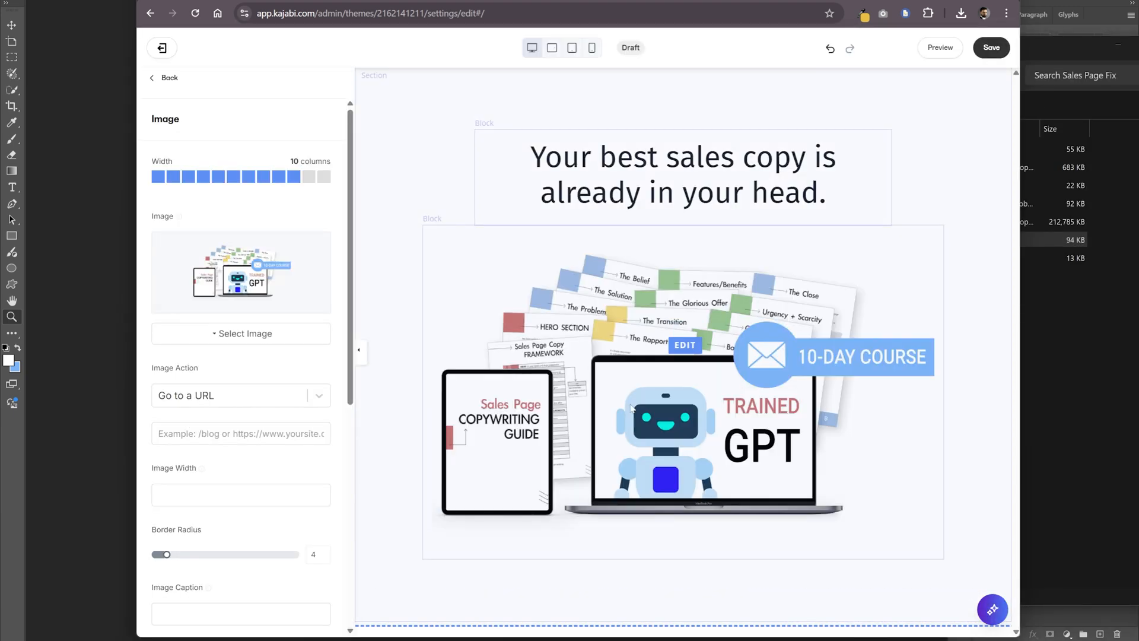
- Set the heading block's width to 10 columns and the image block's to 6, and widen the browser window
click(546, 157)
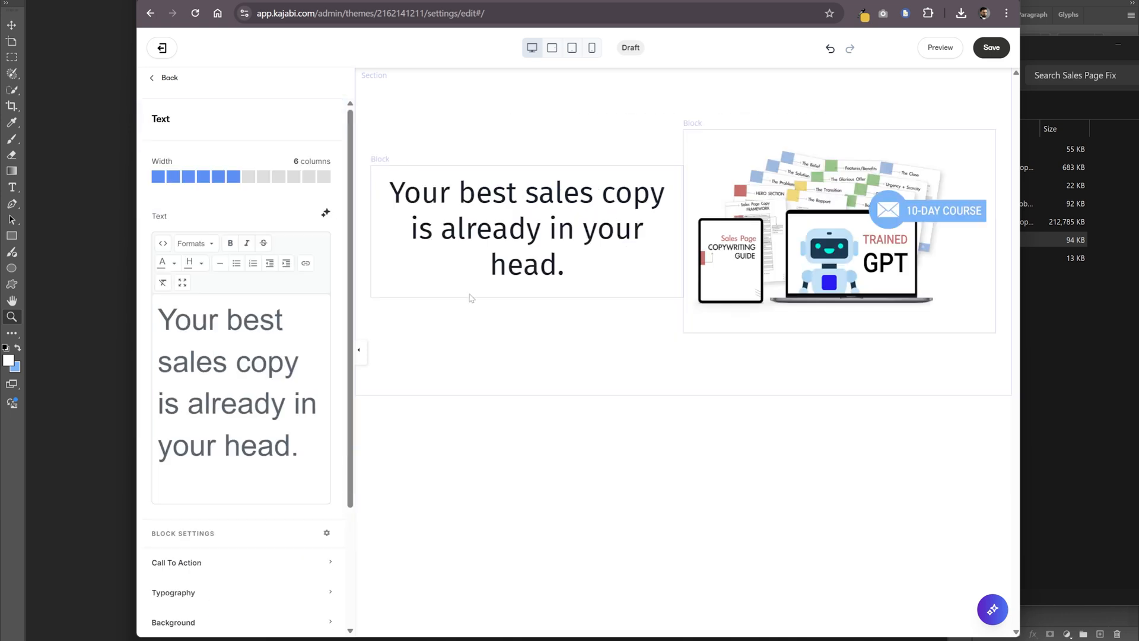
drag(1019, 277, 1089, 277)
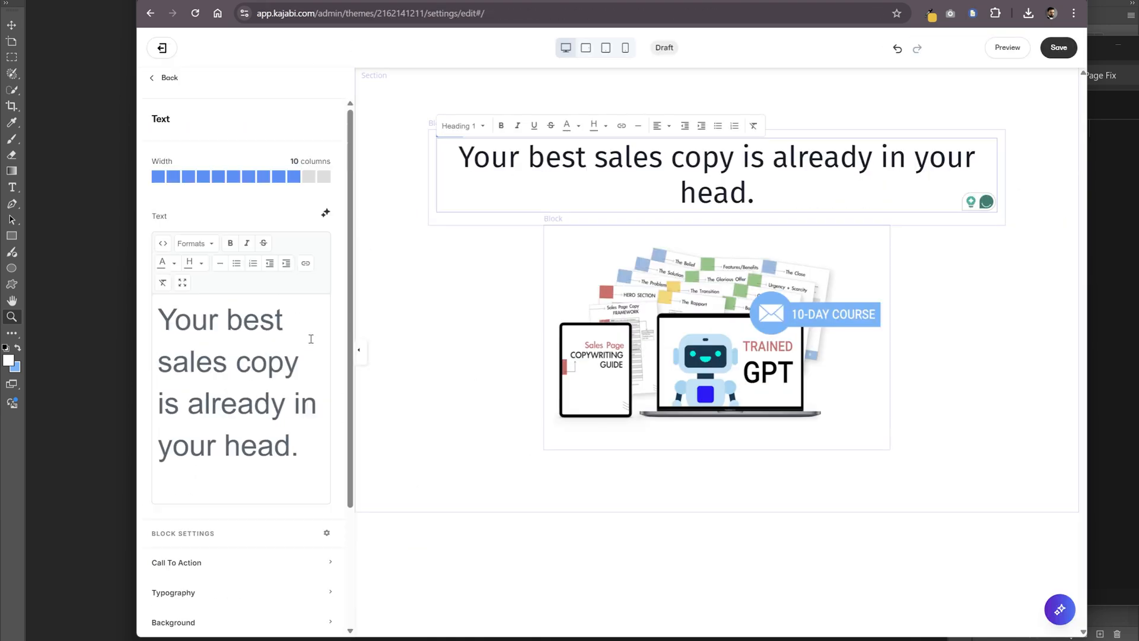
- Add a second text block and replace its placeholder with the paragraph beginning "You don't need to become a copywriter."
click(164, 78)
click(203, 244)
scroll(230, 374, down, 5)
click(294, 537)
click(234, 372)
key(ctrl+a)
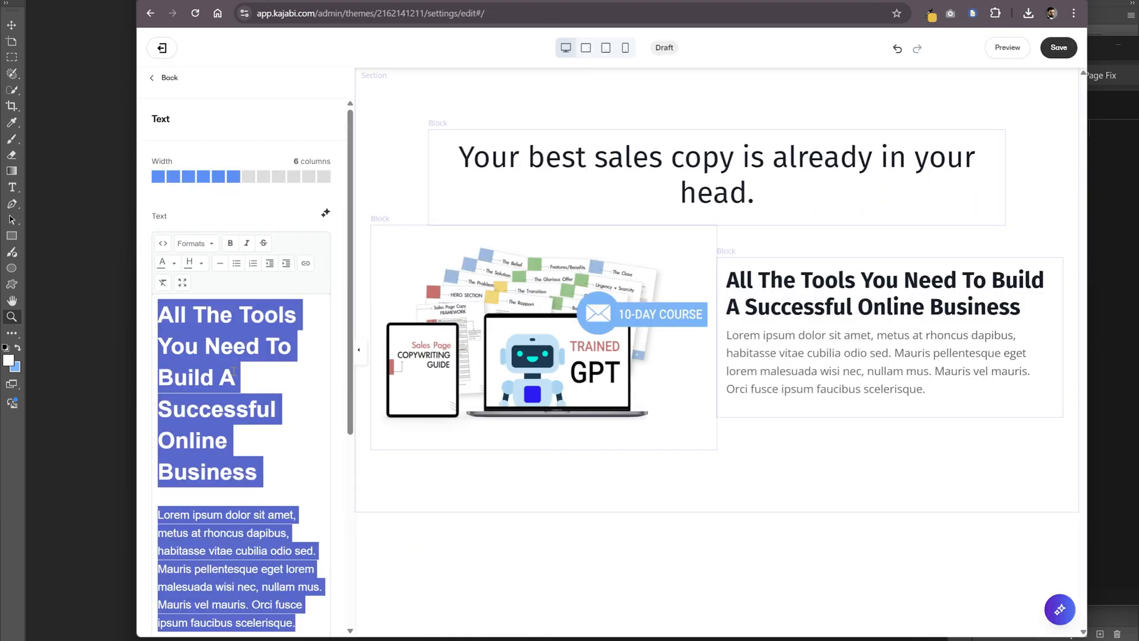
text(You don’t need to become a copywriter. You just need a clear structure, some prompts to get unstuck, and a way to put your voice into words that resonate and convert.)
- Format the whole paragraph in the second text block as Heading 3
key(ctrl+a)
click(196, 243)
mouse_move(205, 315)
click(308, 314)
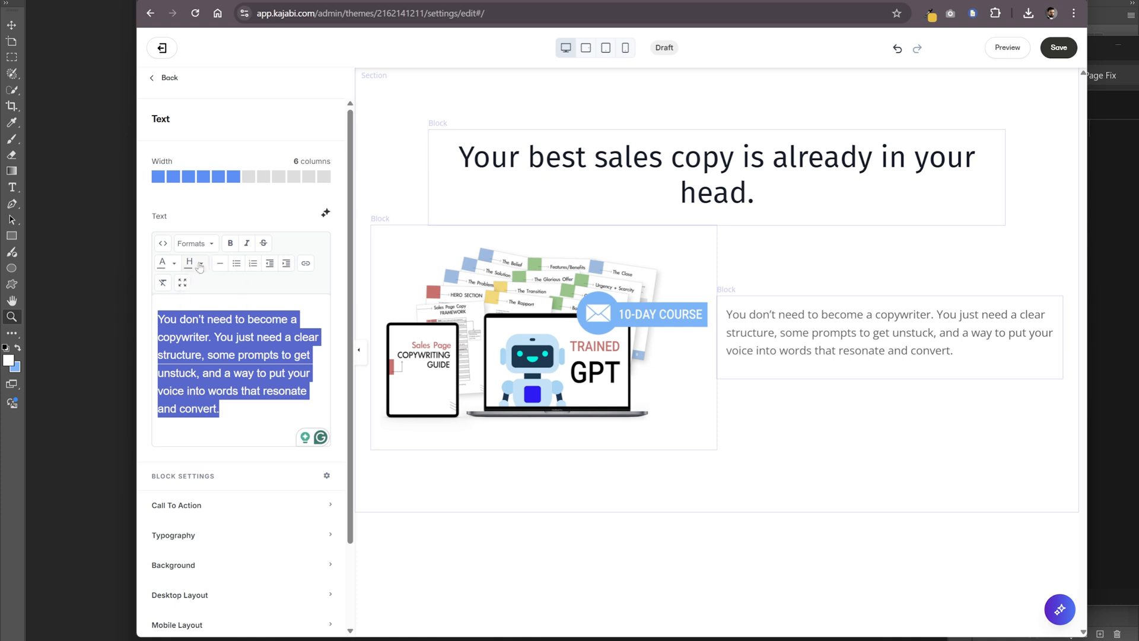
click(196, 244)
mouse_move(203, 264)
click(330, 368)
- Break the Hero heading onto a second line after "copy" and make its first line bold
click(681, 193)
click(195, 188)
click(760, 254)
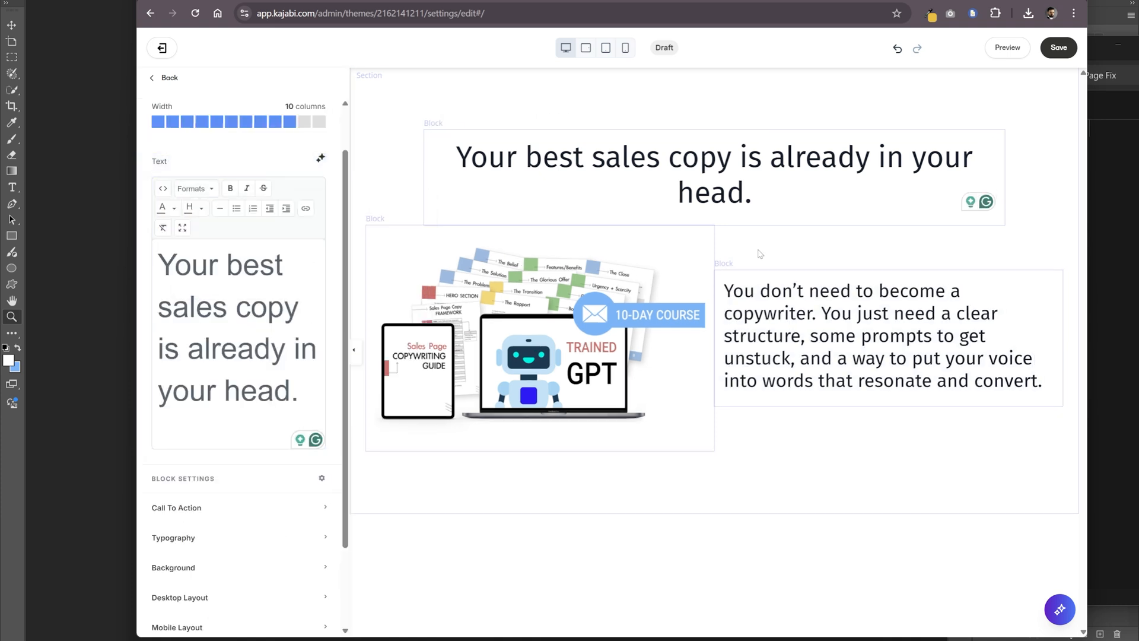
click(739, 162)
key(shift+Return)
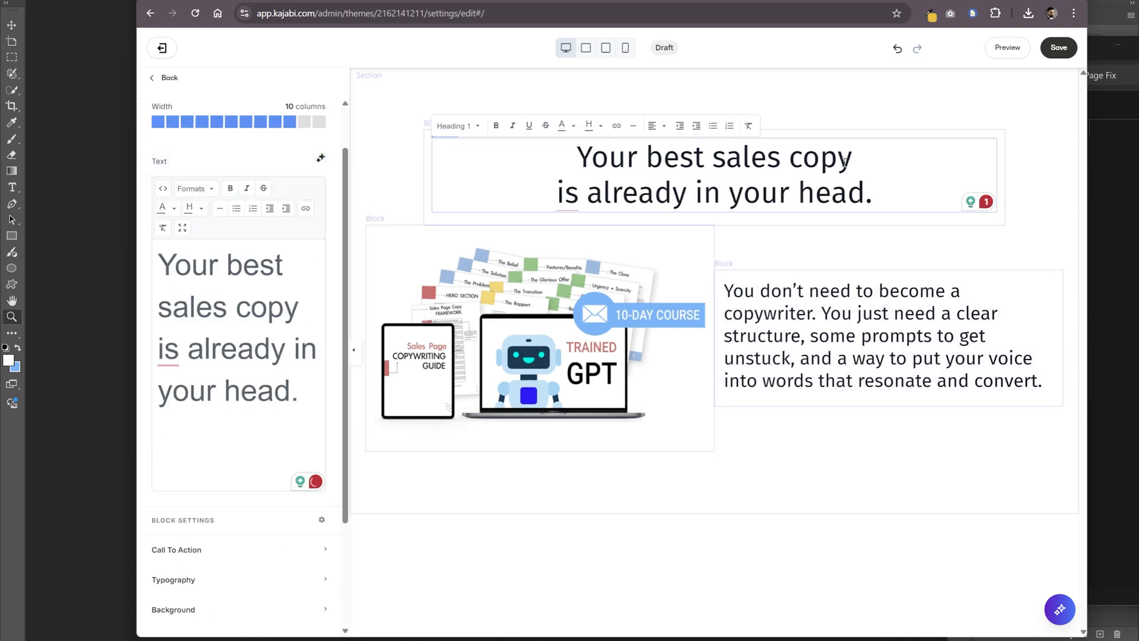
click(601, 159)
- Move the paragraph text block ahead of the mockup image block in the Hero section
click(169, 77)
drag(323, 243, 316, 203)
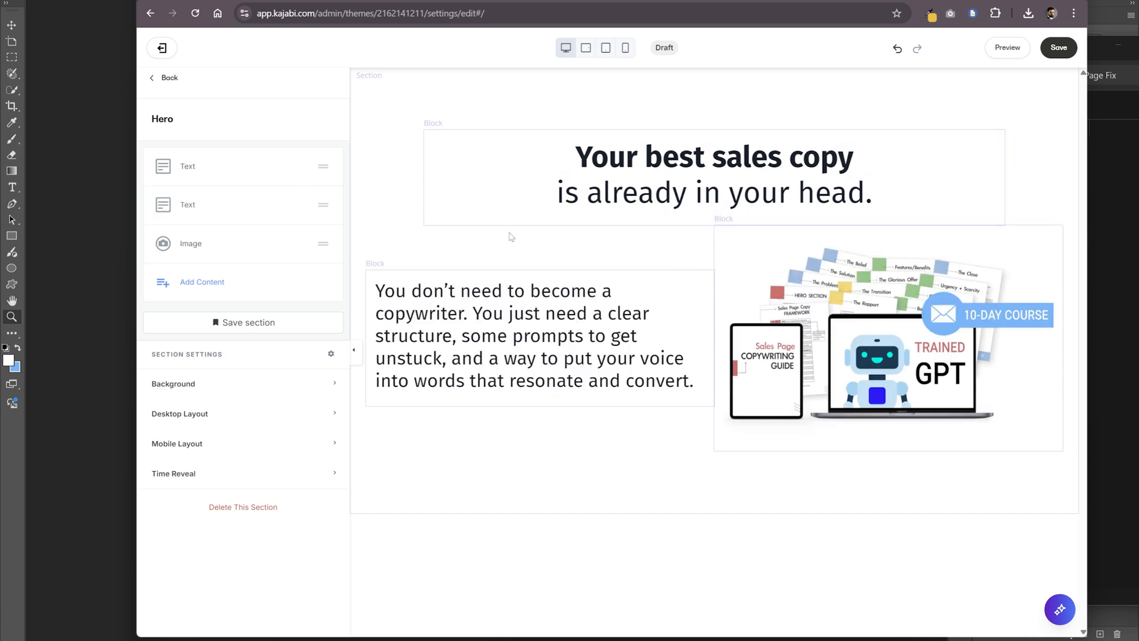
- Try placing a copy of the paragraph beneath the heading inside the heading's block, and undo it
click(508, 320)
click(315, 348)
key(ctrl+a)
key(ctrl+c)
click(581, 193)
click(310, 352)
key(Return)
key(ctrl+v)
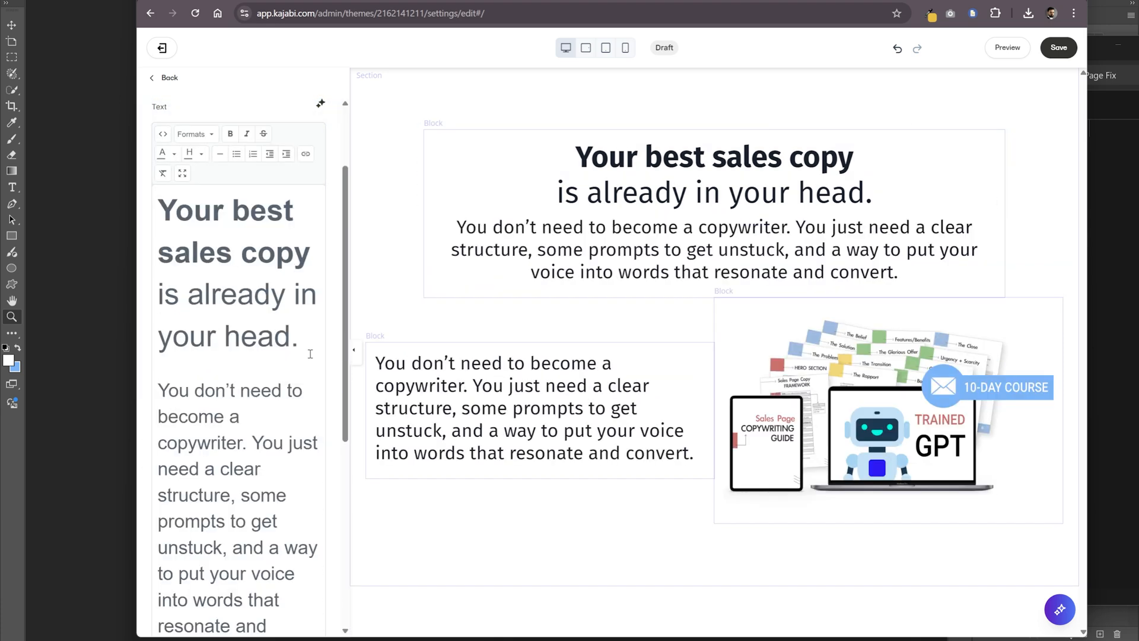
click(535, 400)
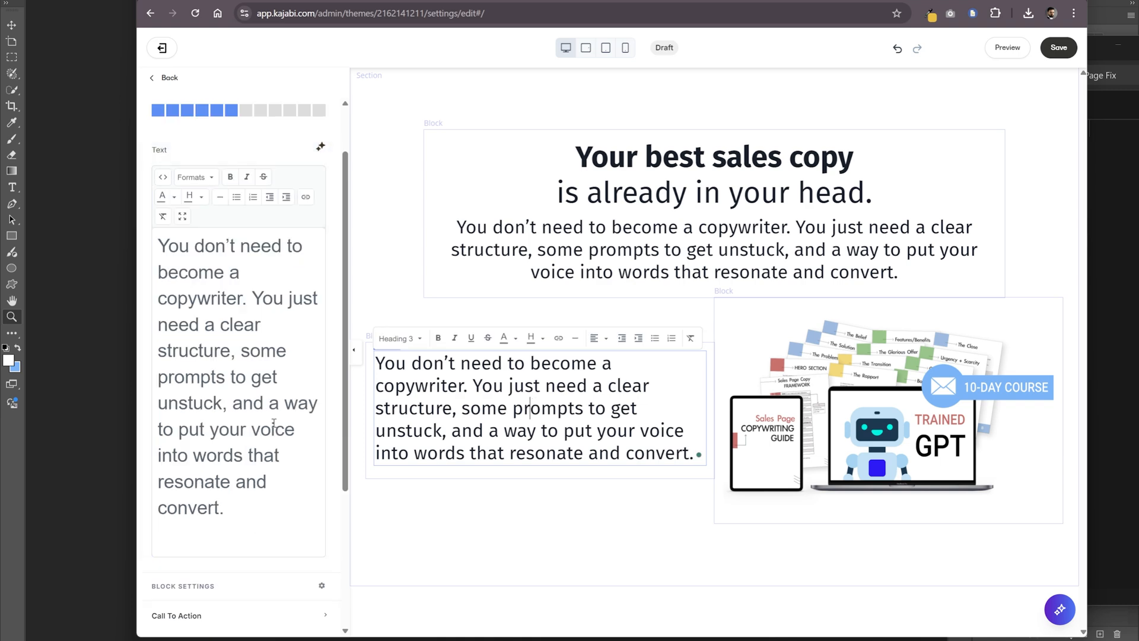
key(ctrl+z)
click(164, 77)
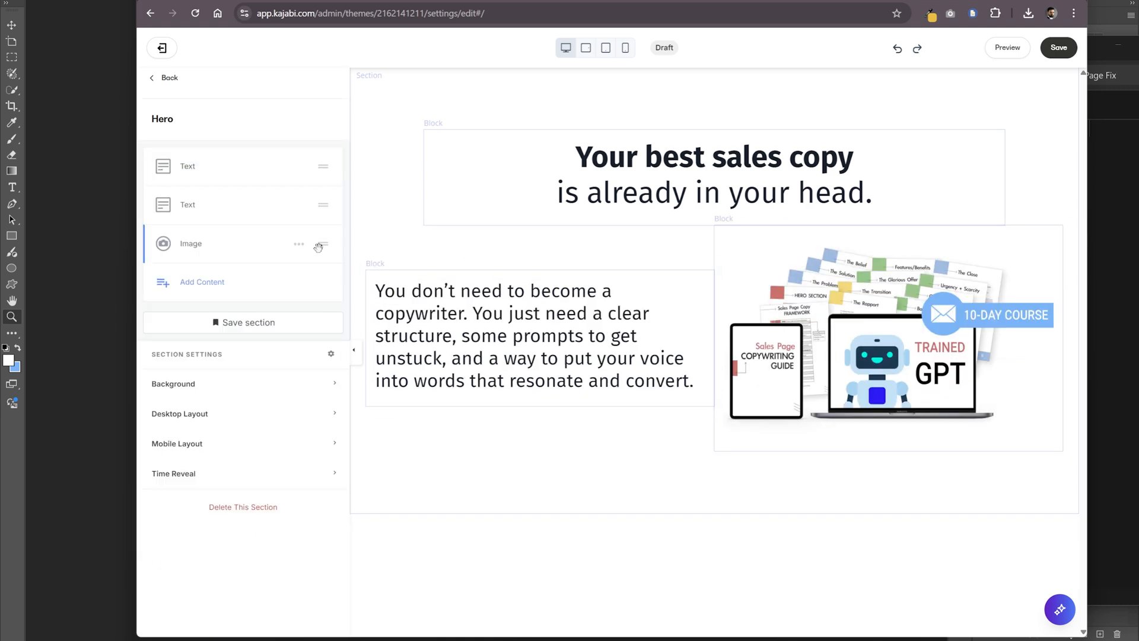
- Move the image block above the paragraph, setting the image to 7 columns wide and the paragraph to 10 columns
click(321, 209)
click(243, 176)
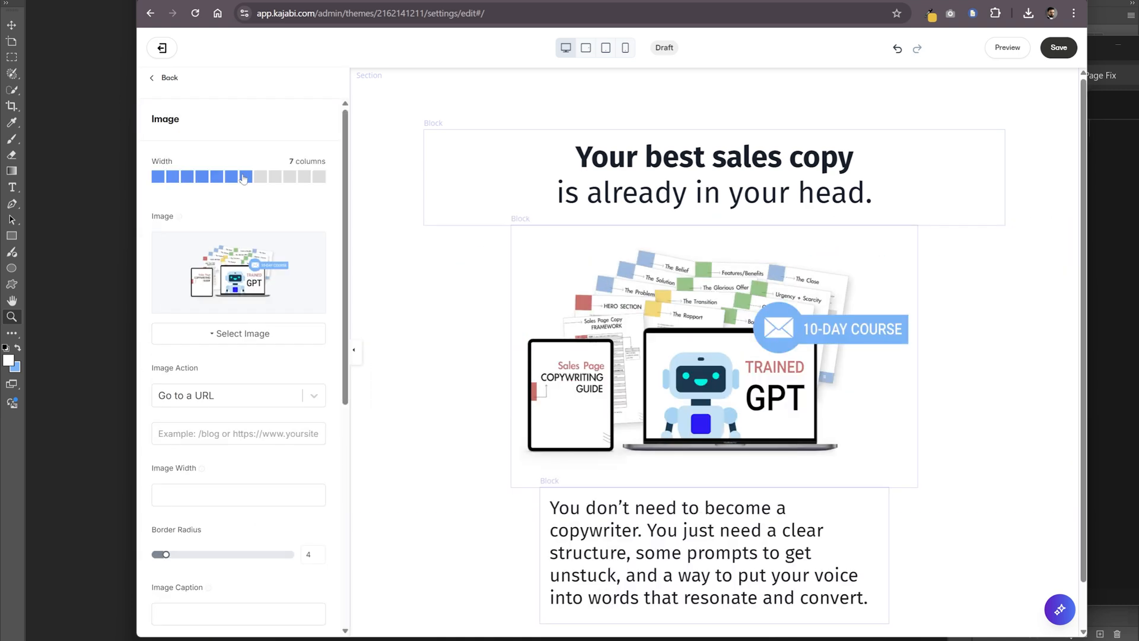
click(720, 554)
click(289, 121)
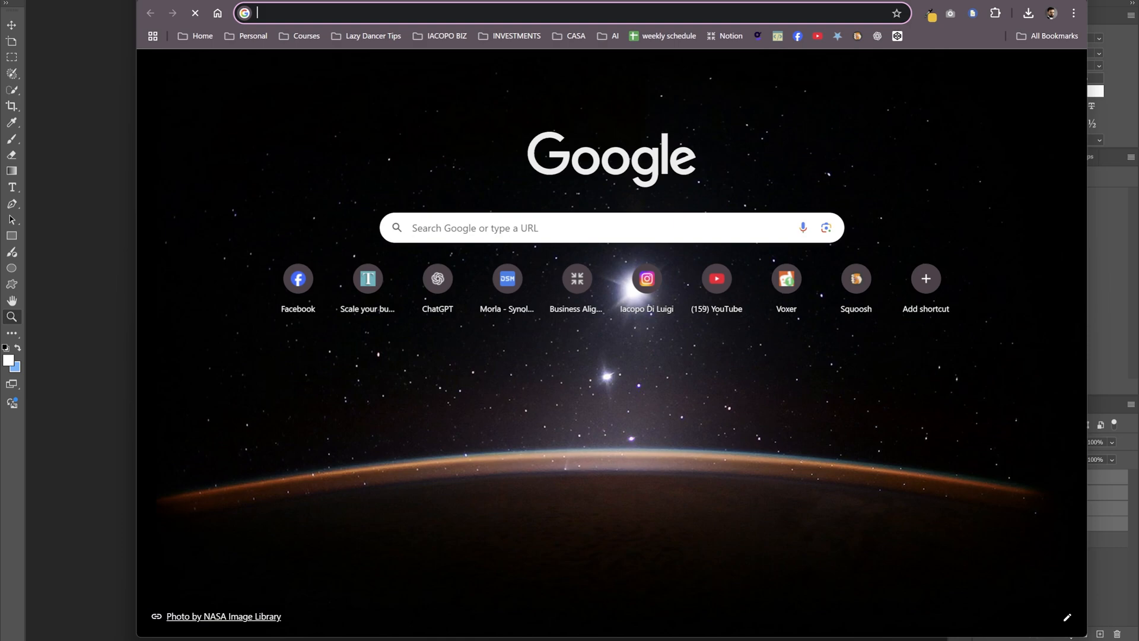
- Open profitabletalents.com in a new browser tab
text(profitabletalents.com)
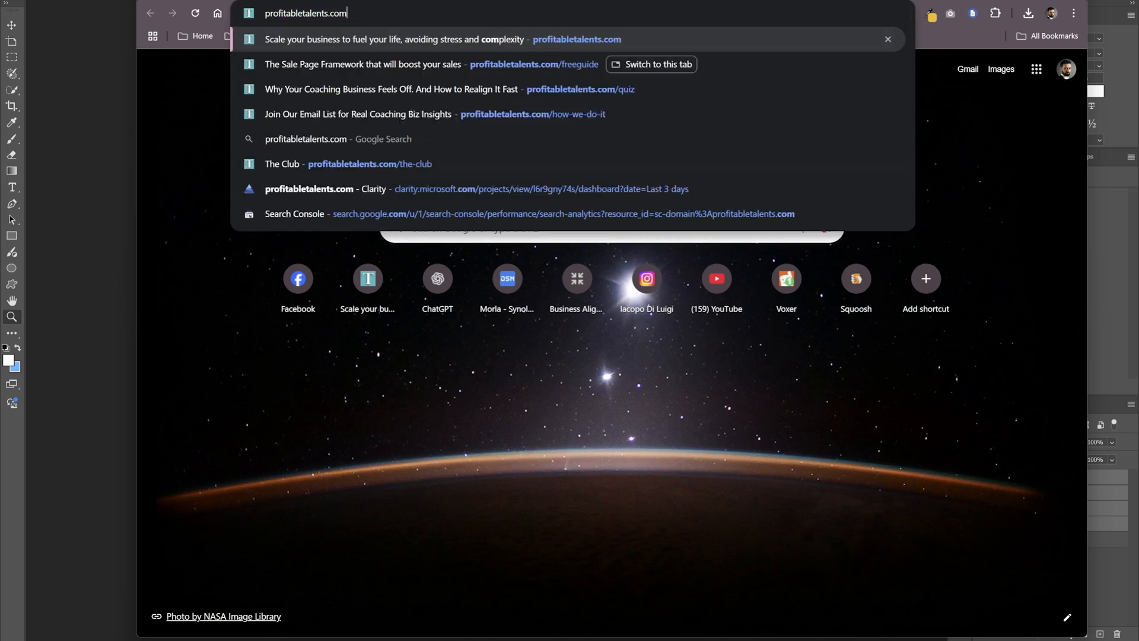
key(Return)
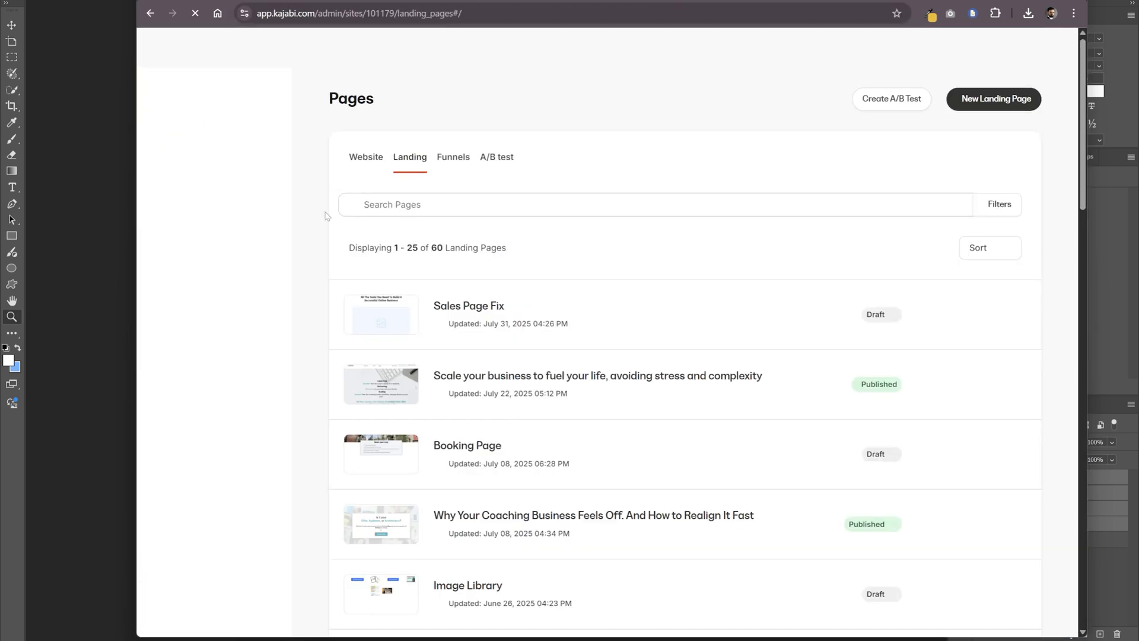
- Search the landing pages for "guide" and open the free guide page's design editor
scroll(633, 364, down, 10)
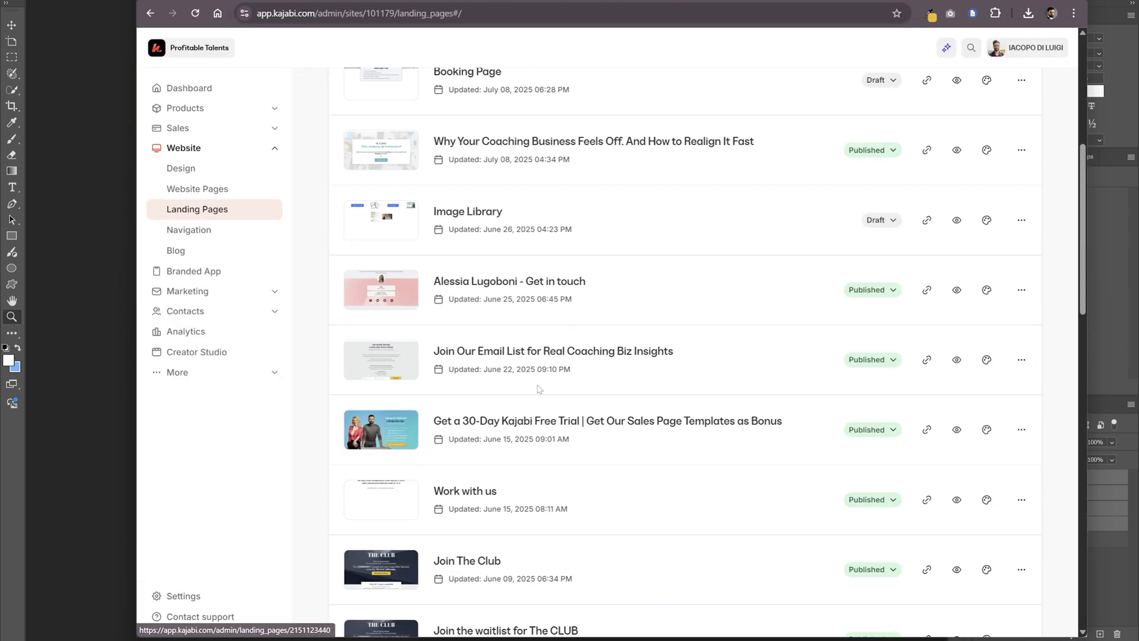
scroll(632, 356, up, 10)
click(480, 211)
text(gui)
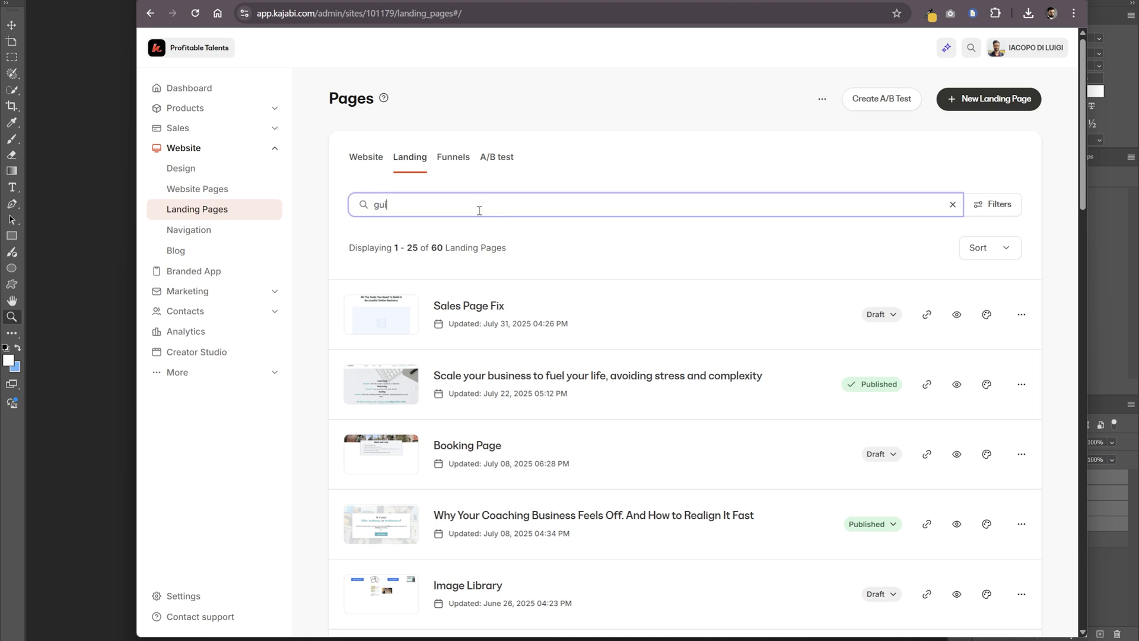
text(de)
click(987, 385)
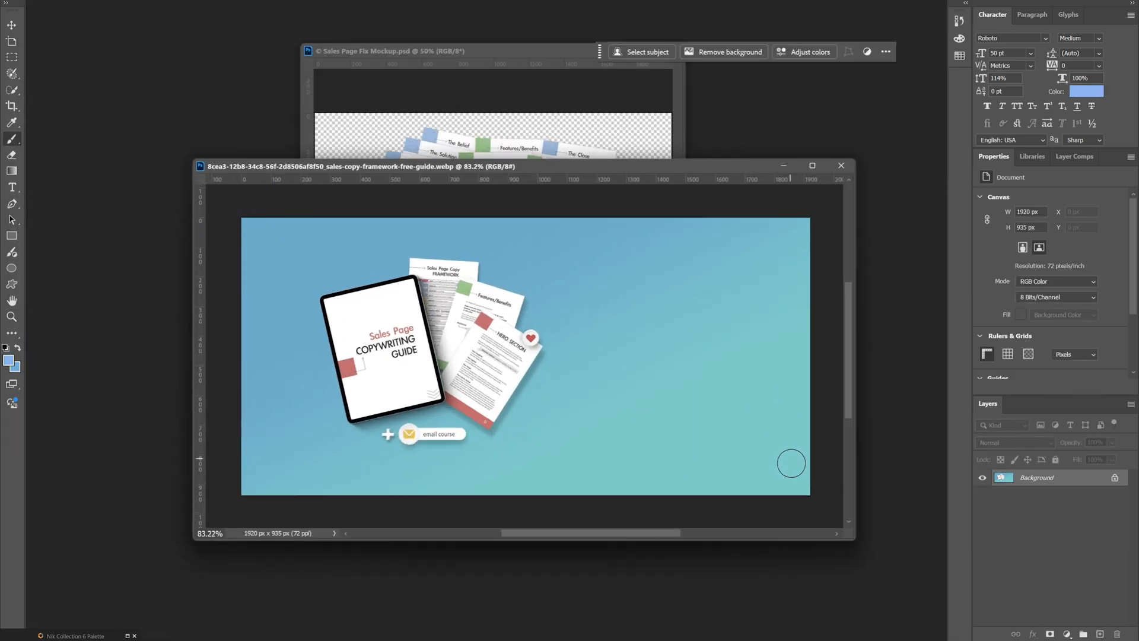
- Cover the free guide banner with a diagonal gradient fill from upper left to lower right, coloured blue to teal
key(g)
drag(247, 225, 796, 478)
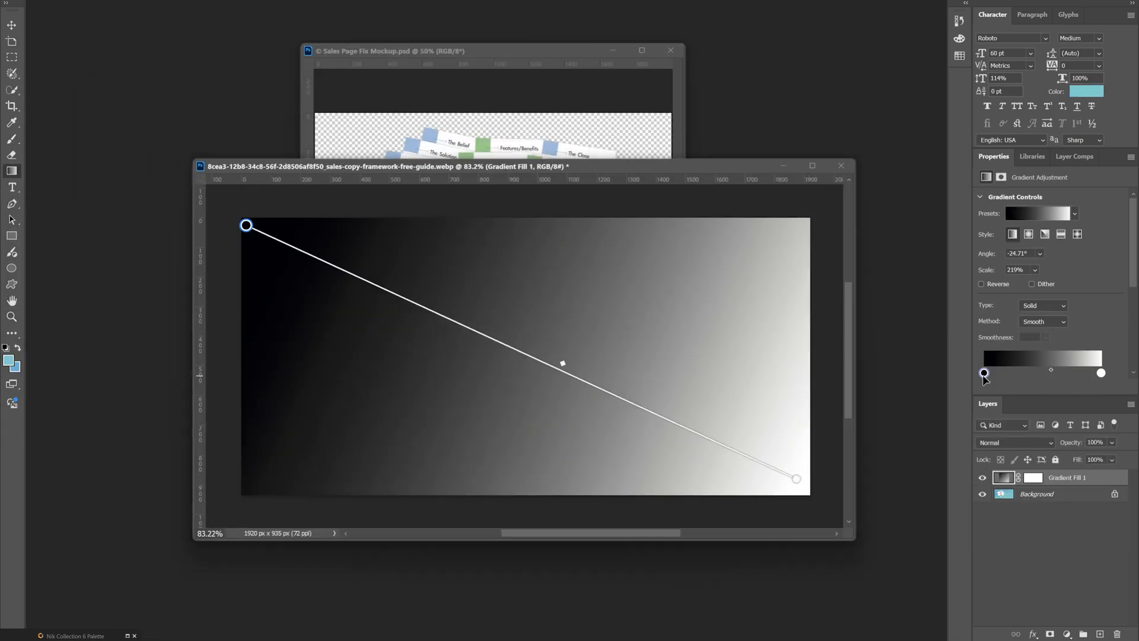
double_click(984, 374)
click(9, 360)
click(487, 117)
double_click(1101, 374)
click(16, 369)
click(488, 117)
- Adjust the gradient's colour stops and delete the original Background layer
mouse_move(984, 374)
mouse_down()
mouse_move(1055, 373)
mouse_move(983, 374)
mouse_up()
drag(1055, 374, 1102, 374)
drag(1056, 495, 1118, 634)
- Bring the layer groups of Sales Page Fix Mockup.psd into the gradient banner as a single smart object
click(505, 52)
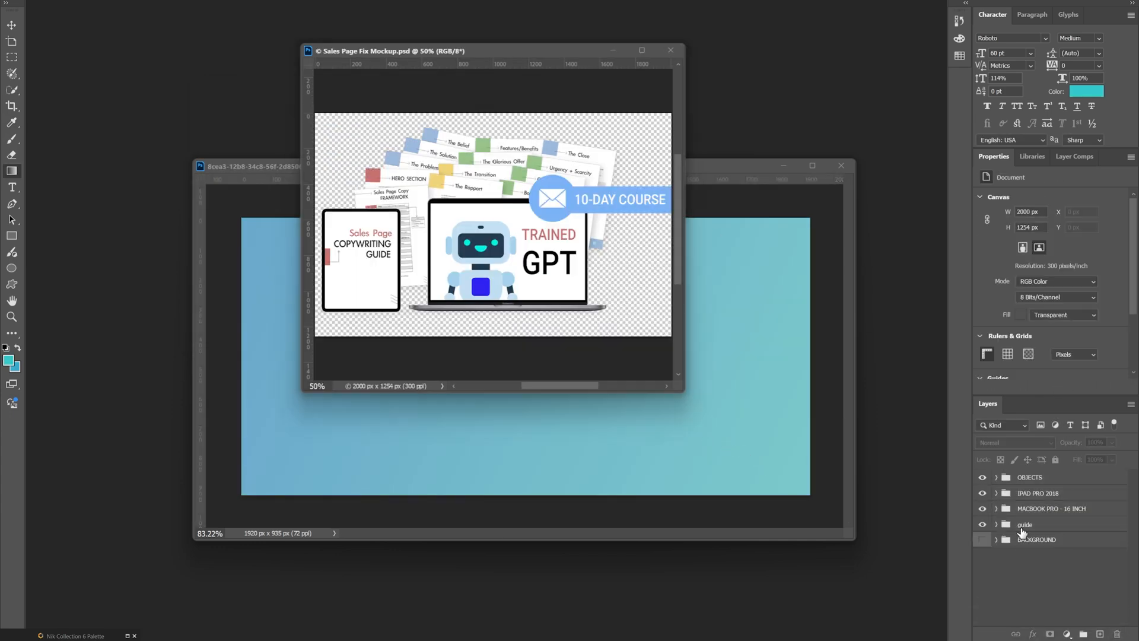
drag(759, 356, 749, 355)
right_click(1034, 481)
click(1048, 433)
- Scale the OBJECTS mockup down to about 1056 × 590 px and place it on the banner's right half
key(v)
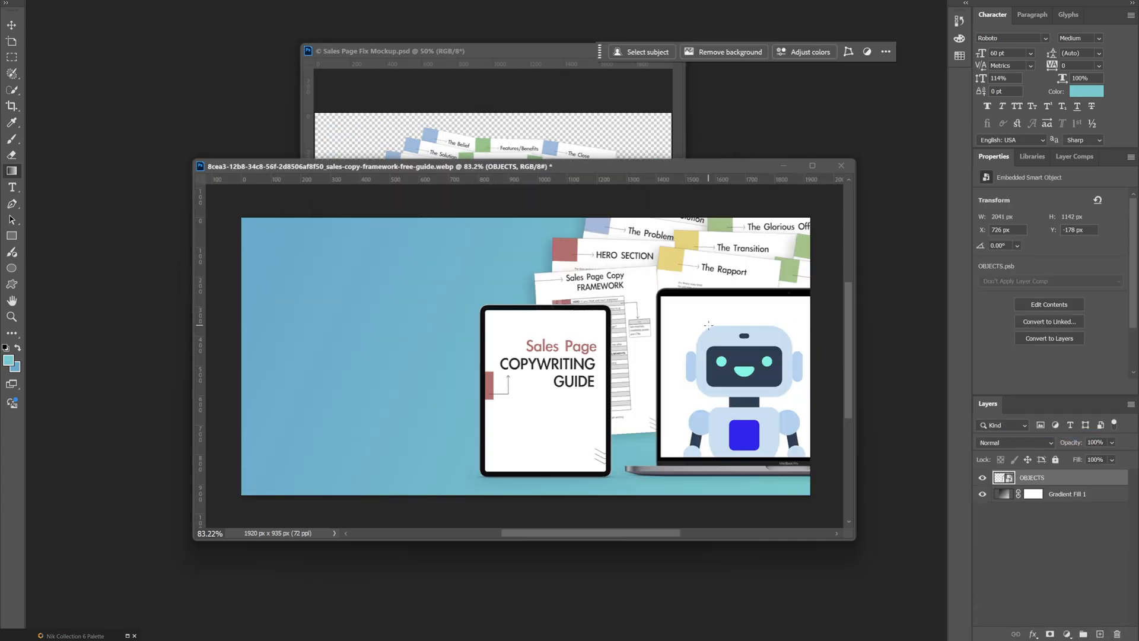
key(ctrl+t)
drag(638, 294, 399, 356)
drag(831, 210, 390, 415)
drag(296, 469, 709, 321)
drag(422, 445, 380, 464)
drag(614, 425, 608, 409)
key(Return)
- Place a vertical guide at the canvas centre with the mockup hidden, and reposition the mockup at about X 846, Y 137 px
click(983, 477)
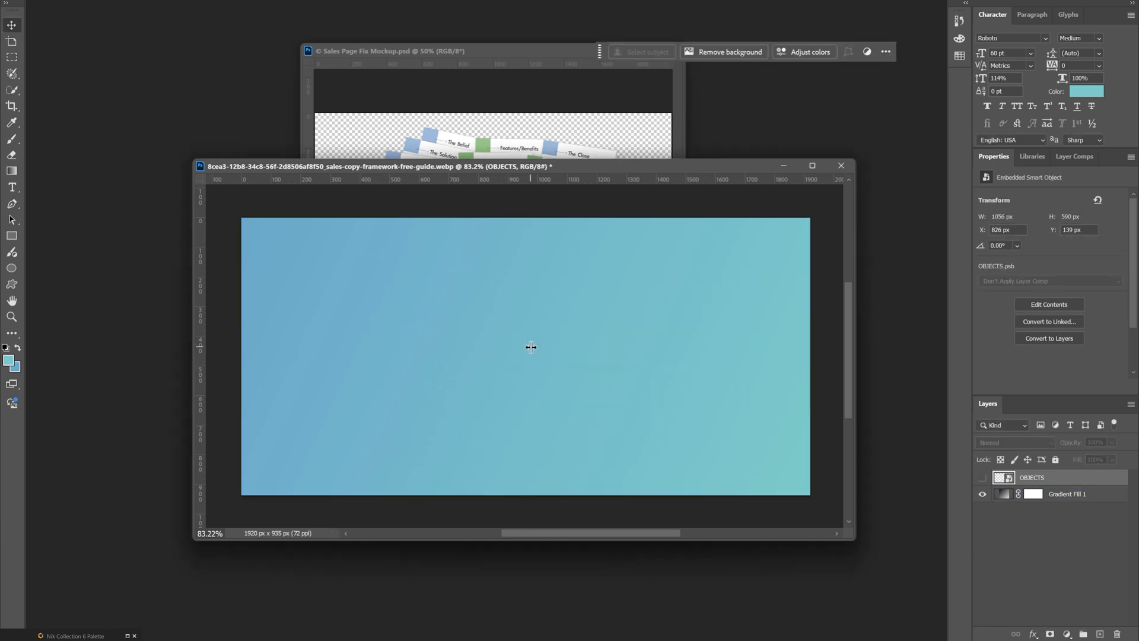
drag(531, 347, 526, 347)
click(982, 478)
mouse_move(614, 396)
mouse_down()
mouse_move(636, 401)
mouse_move(621, 406)
mouse_move(620, 380)
mouse_up()
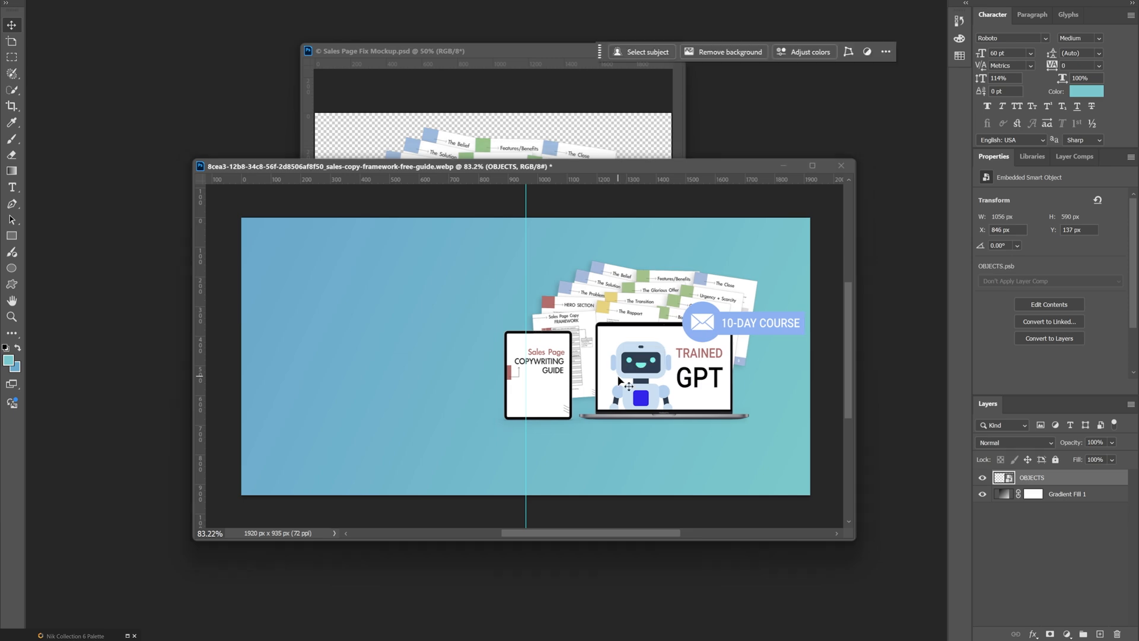
- Save the banner as "hero background.psd" in the Sales Page Fix folder
drag(582, 167, 556, 170)
click(26, 1)
click(79, 116)
click(499, 442)
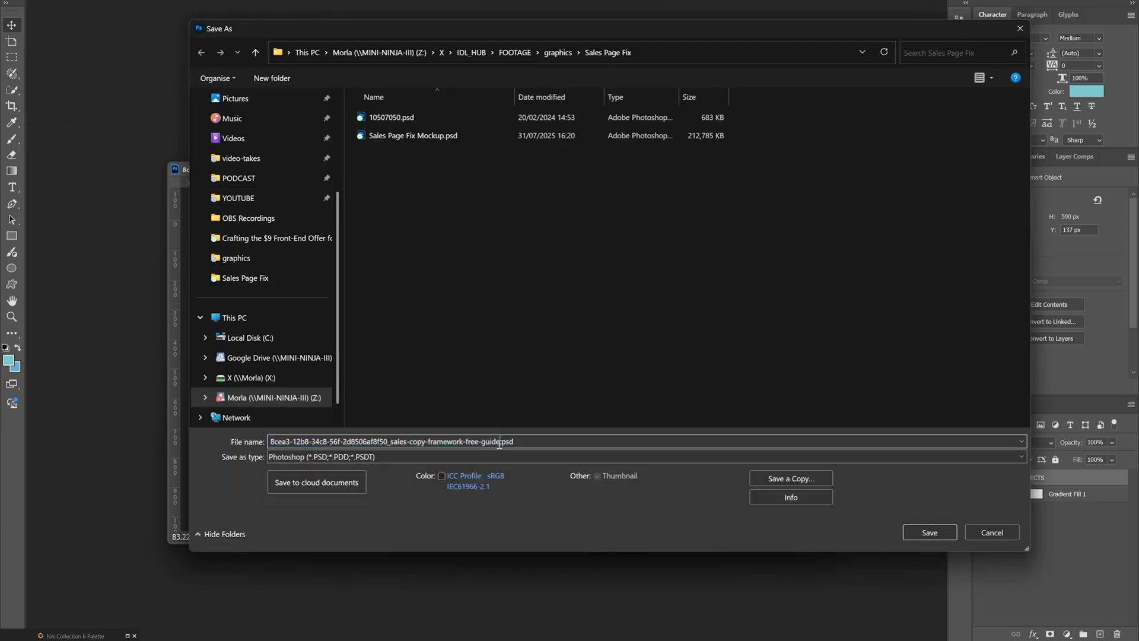
text(n)
key(Return)
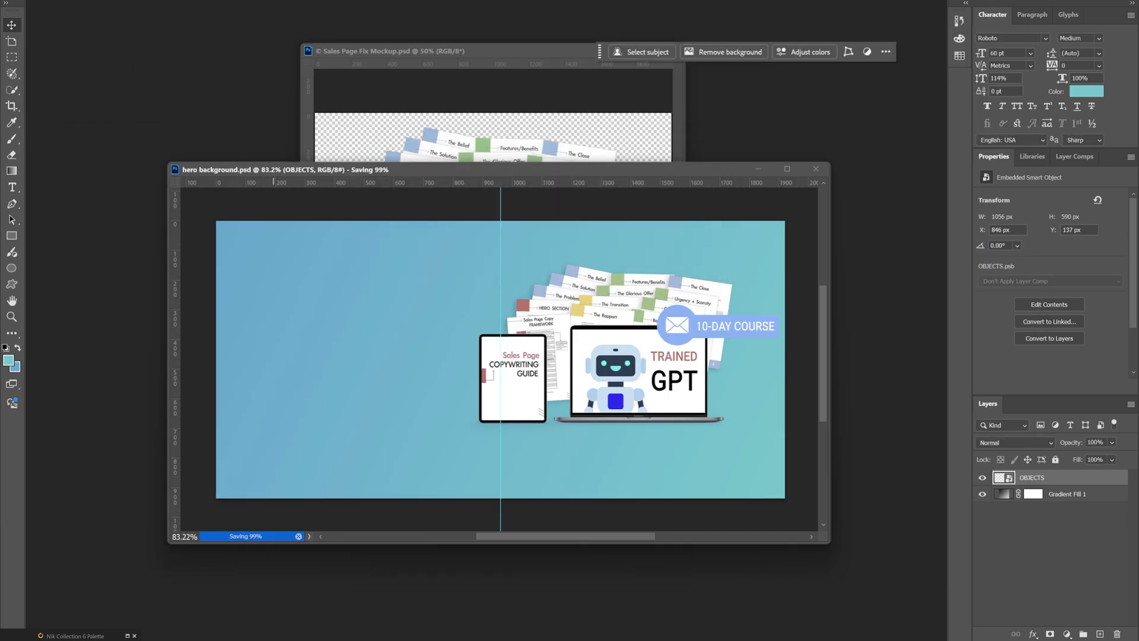
- Save a WebP copy of the banner named "hero background.webp" in the Sales Page Fix folder
click(26, 3)
click(51, 122)
click(330, 456)
click(326, 445)
click(345, 442)
key(BackSpace)
key(BackSpace)
key(BackSpace)
key(BackSpace)
key(BackSpace)
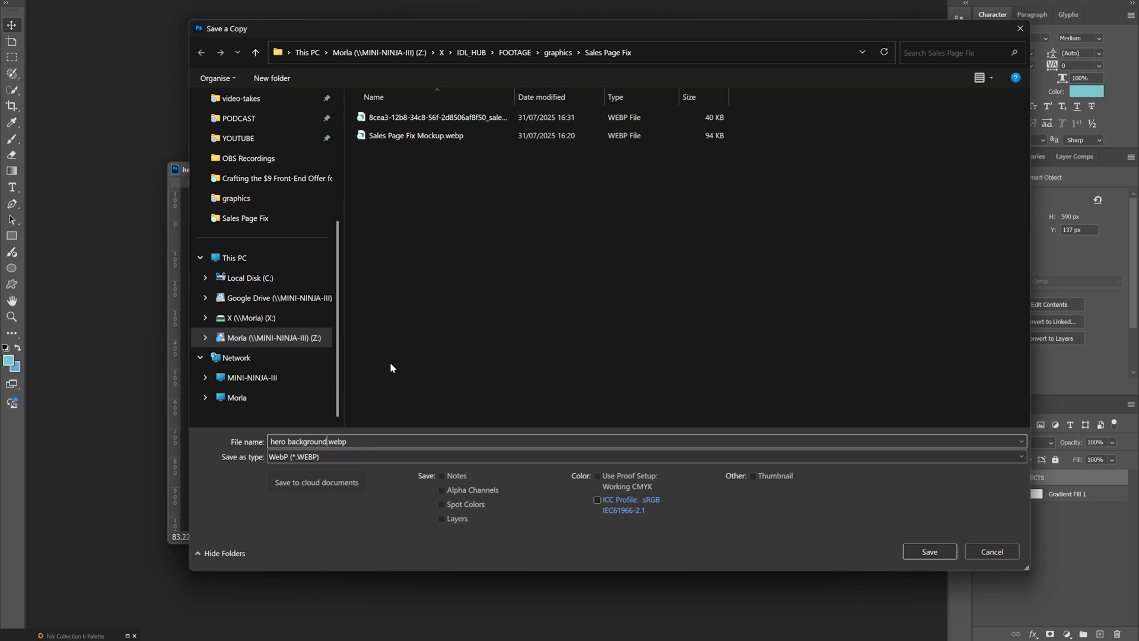
key(Return)
key(Return)
- Switch back to the Kajabi page editor and delete the mockup image block from the Hero section
mouse_move(392, 640)
click(442, 595)
click(510, 386)
scroll(170, 401, down, 8)
click(142, 588)
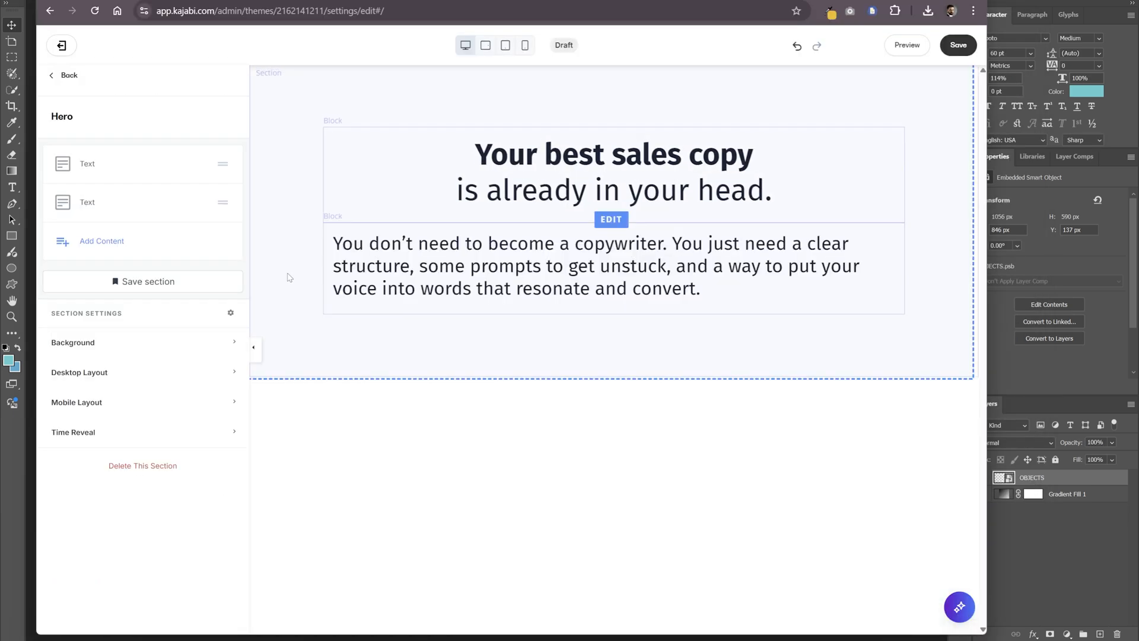
- Set the Hero section's background type to Image and upload "hero background.webp" as the background image
click(112, 343)
scroll(111, 348, down, 3)
click(138, 220)
click(113, 257)
scroll(174, 368, down, 2)
click(137, 417)
click(110, 440)
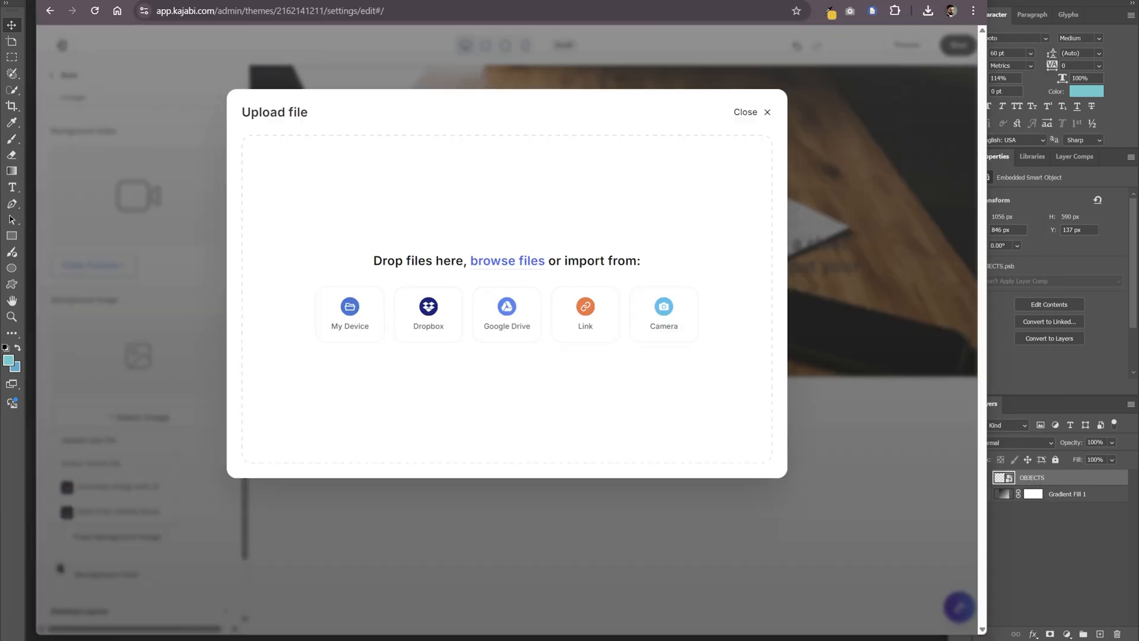
key(alt+Tab)
drag(771, 311, 371, 389)
click(260, 151)
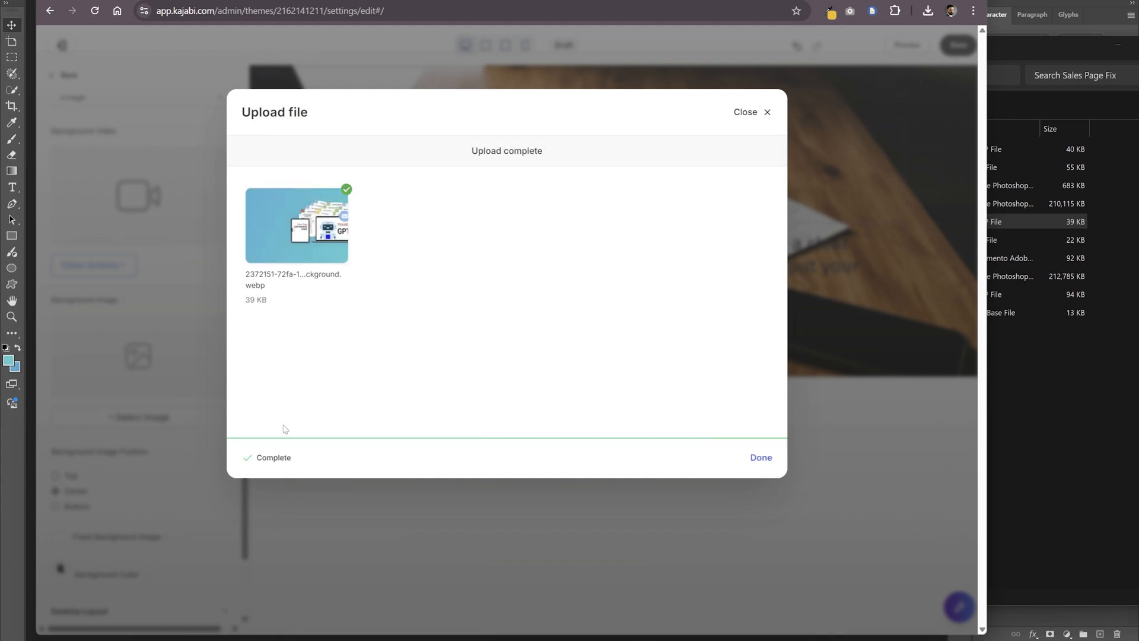
- Set the Hero section's desktop padding to 200 at the top and 200 at the bottom
scroll(82, 509, down, 2)
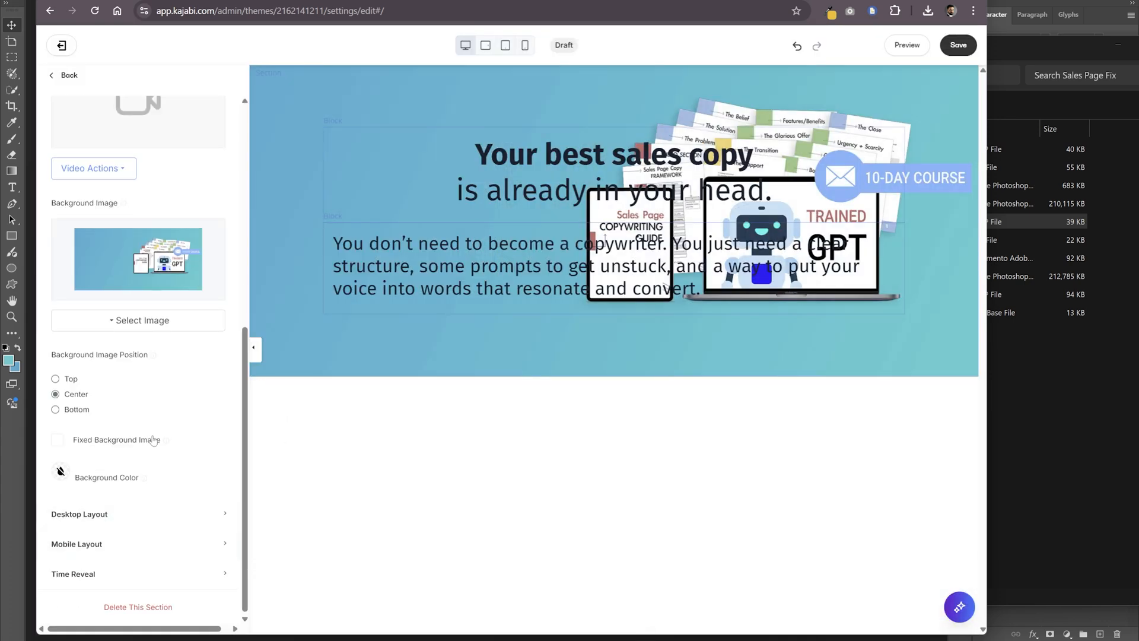
scroll(153, 439, up, 5)
scroll(128, 338, down, 5)
click(80, 514)
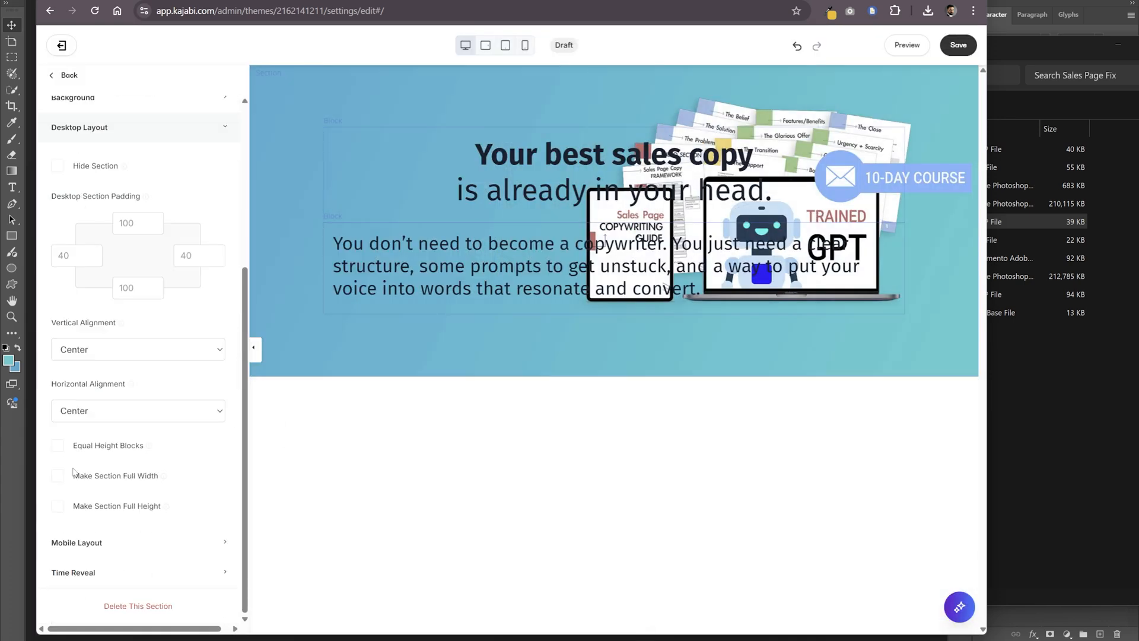
click(57, 509)
click(58, 509)
click(141, 224)
text(200)
key(Tab)
key(Tab)
text(200)
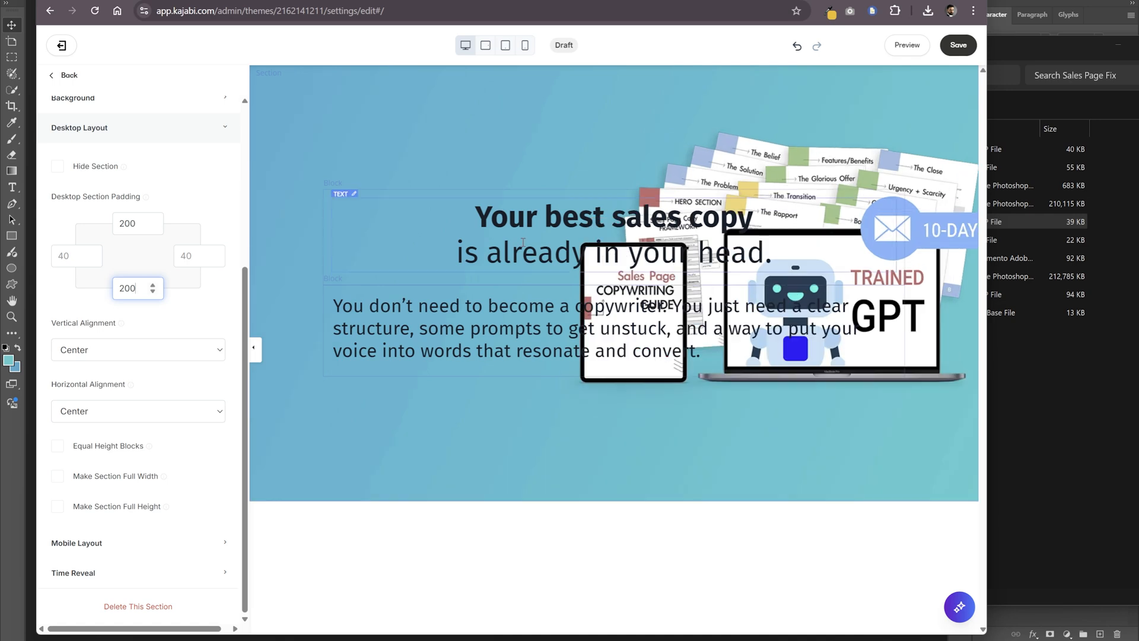
- Set both Hero text blocks to 6 columns and copy the paragraph into the headline block, below "is already in your head."
click(523, 242)
click(356, 309)
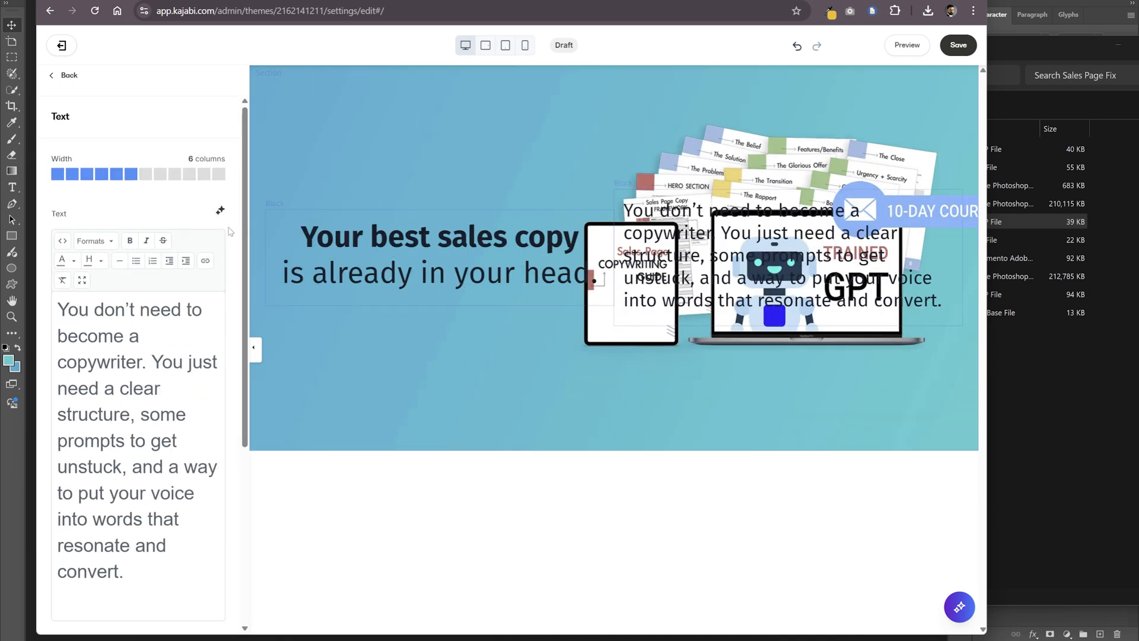
key(ctrl+a)
key(ctrl+c)
click(368, 274)
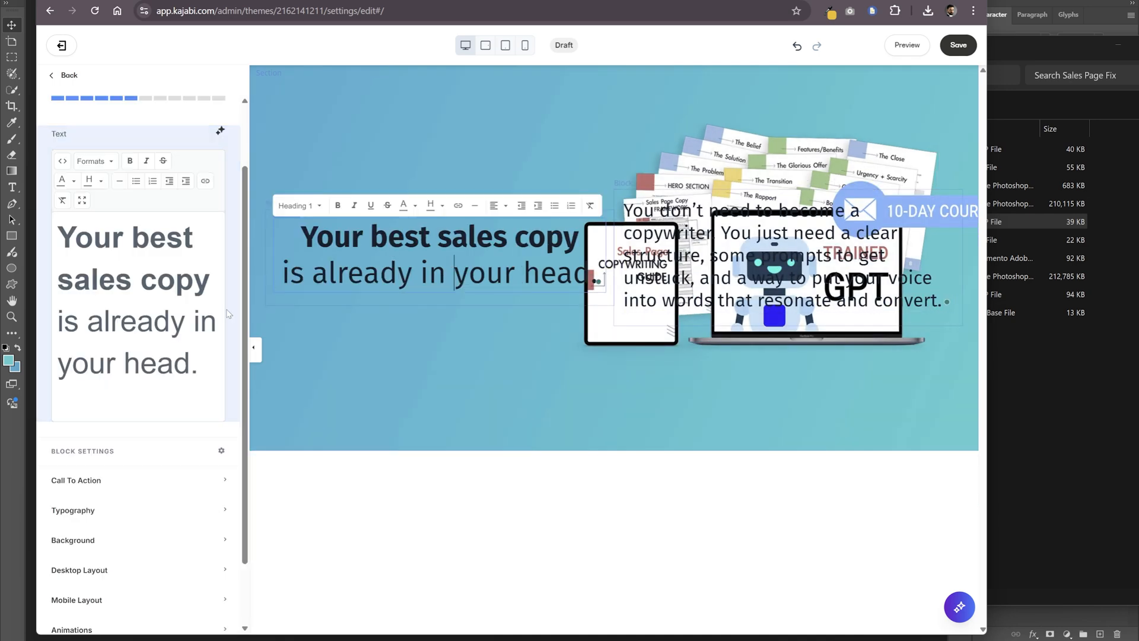
click(196, 364)
key(ctrl+v)
- Delete the separate paragraph text block and add a Custom Code block to the Hero section
click(701, 279)
scroll(135, 483, down, 10)
click(134, 483)
click(89, 201)
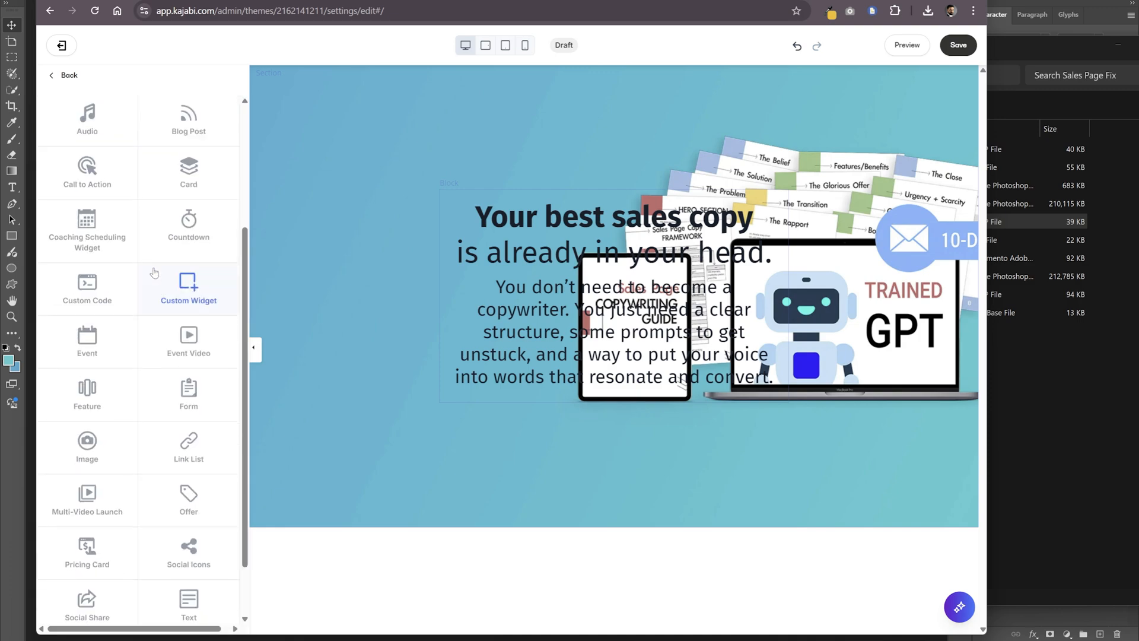
click(104, 286)
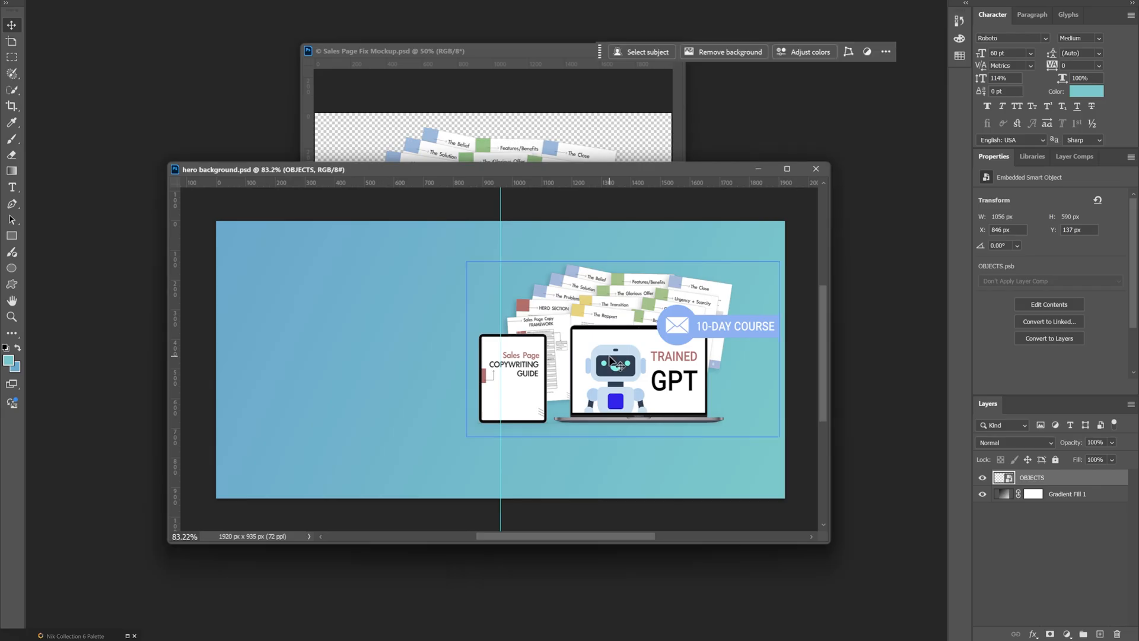
- Switch to Photoshop and scale the OBJECTS mockup layer down to about 875 × 489 px in the right half of the banner
key(ctrl+t)
drag(789, 497, 775, 442)
drag(688, 414, 671, 415)
key(Return)
- Save a WebP copy of the adjusted banner, overwriting "hero background.webp" in the Sales Page Fix folder
click(27, 2)
click(59, 127)
click(396, 457)
click(396, 443)
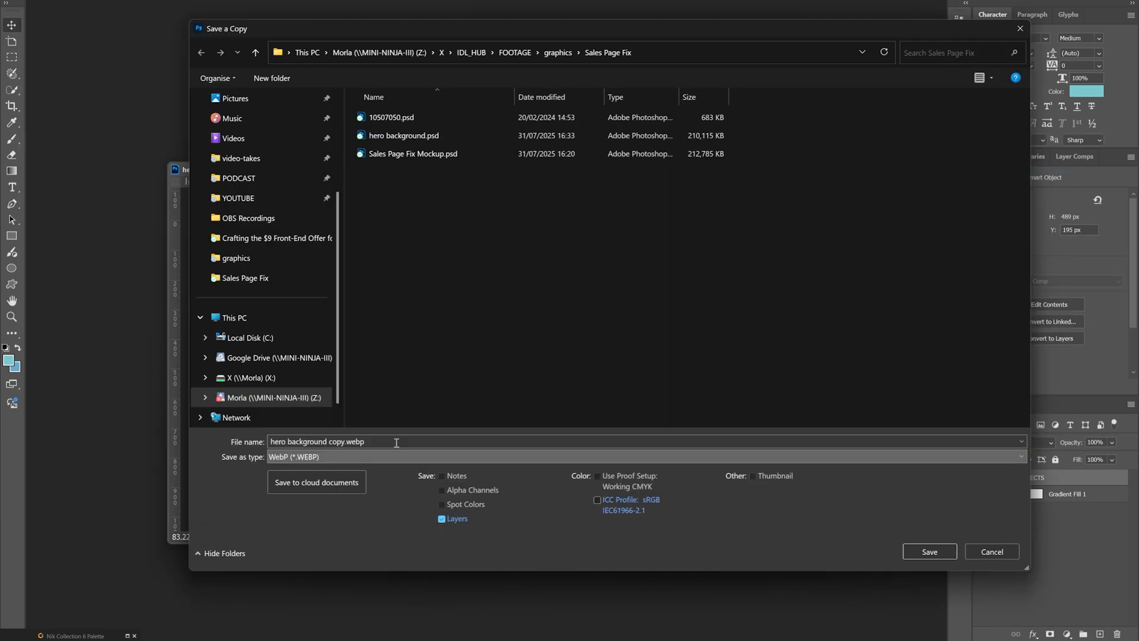
click(403, 136)
click(930, 552)
click(597, 307)
click(644, 152)
- Switch back to the Kajabi page editor and replace the Hero section's background image with the updated "hero background.webp"
mouse_move(392, 639)
click(442, 597)
click(103, 340)
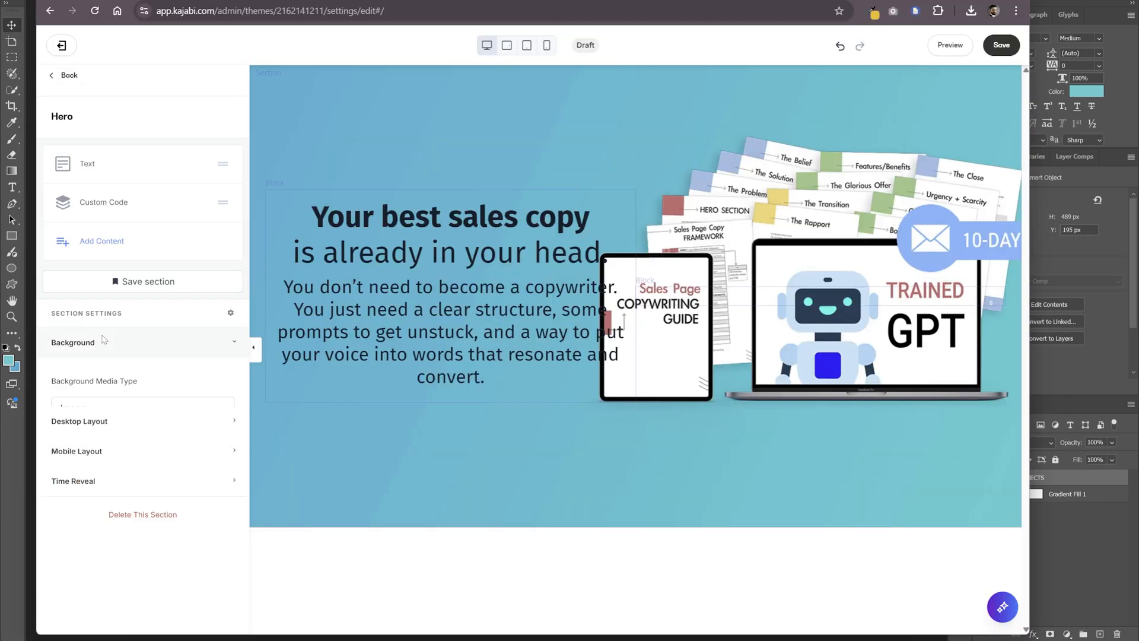
scroll(102, 340, down, 4)
click(140, 480)
click(85, 340)
key(alt+Tab)
drag(753, 222, 315, 369)
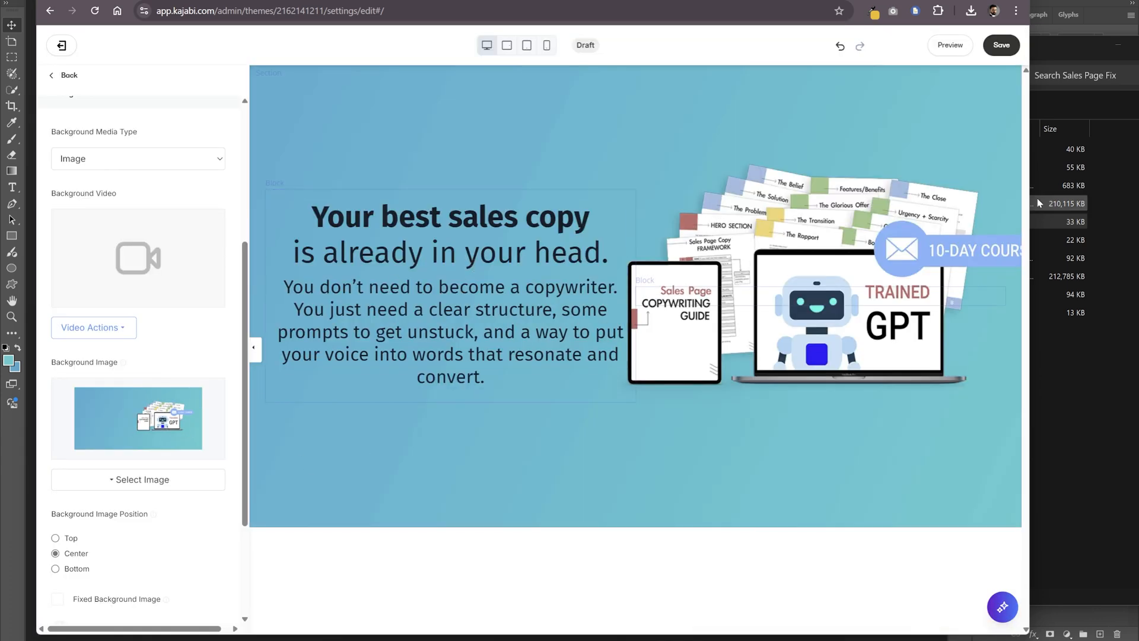
- Widen the browser window, save the page and check its preview
drag(1032, 203, 1086, 203)
click(1005, 45)
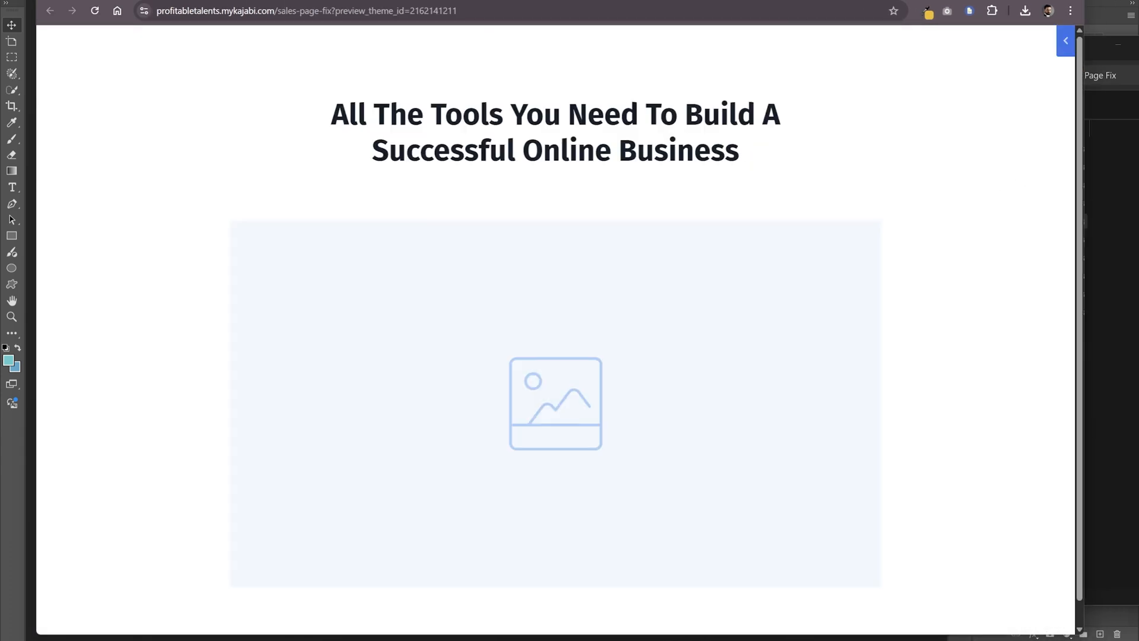
key(ctrl+w)
click(510, 234)
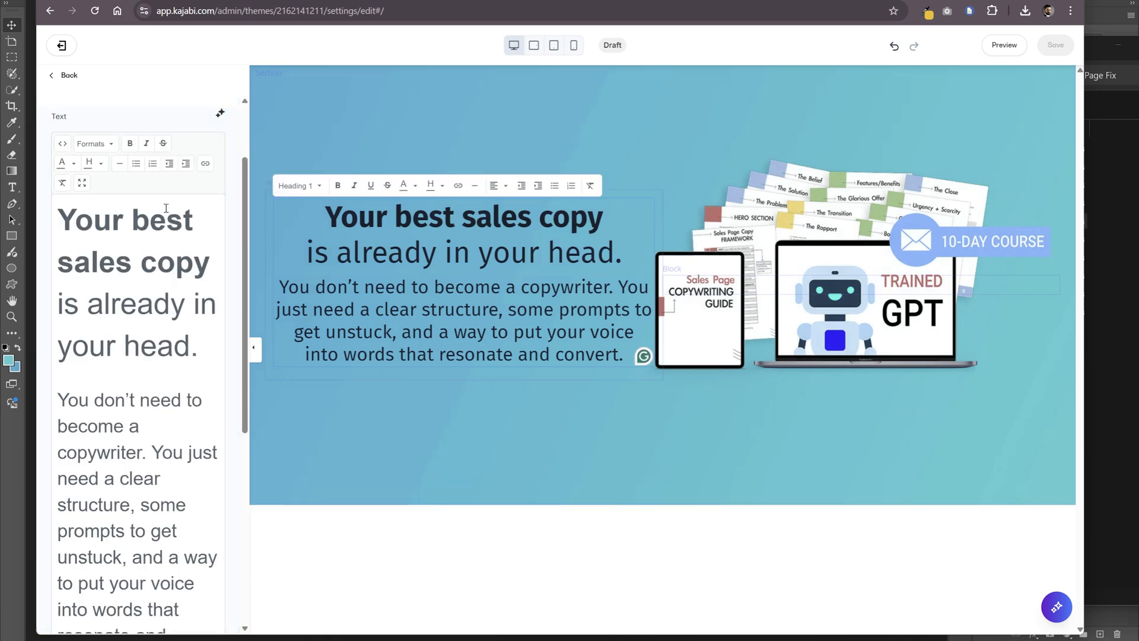
scroll(155, 193, up, 2)
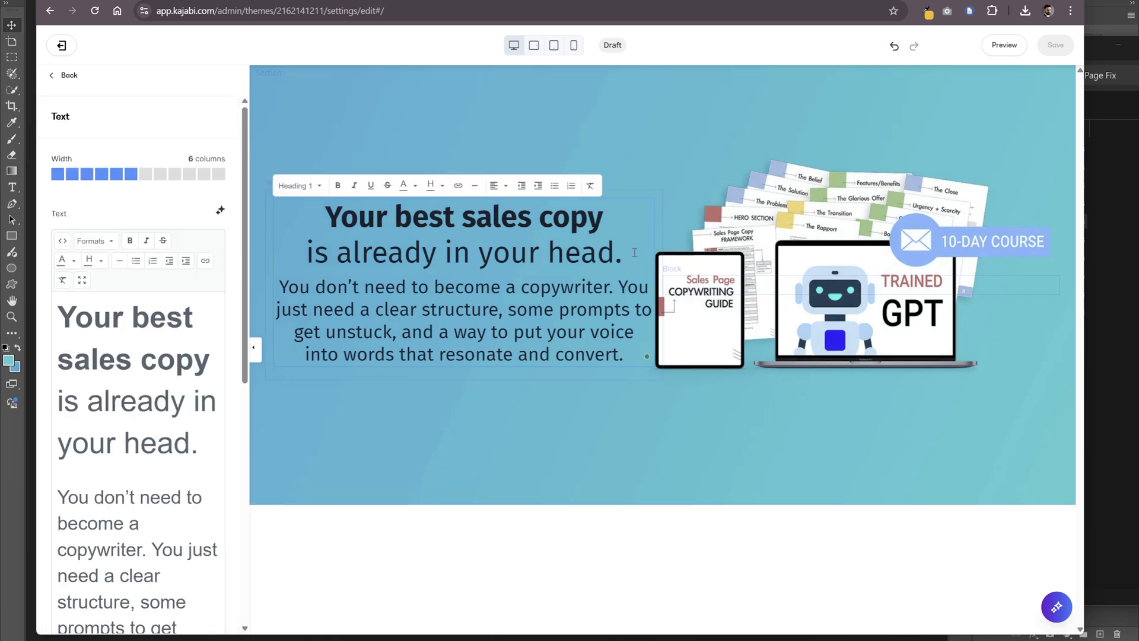
- Switch to Photoshop, hide the OBJECTS layer and save a WebP copy named "hero background clear.webp"
key(alt+Tab)
click(1001, 477)
click(28, 1)
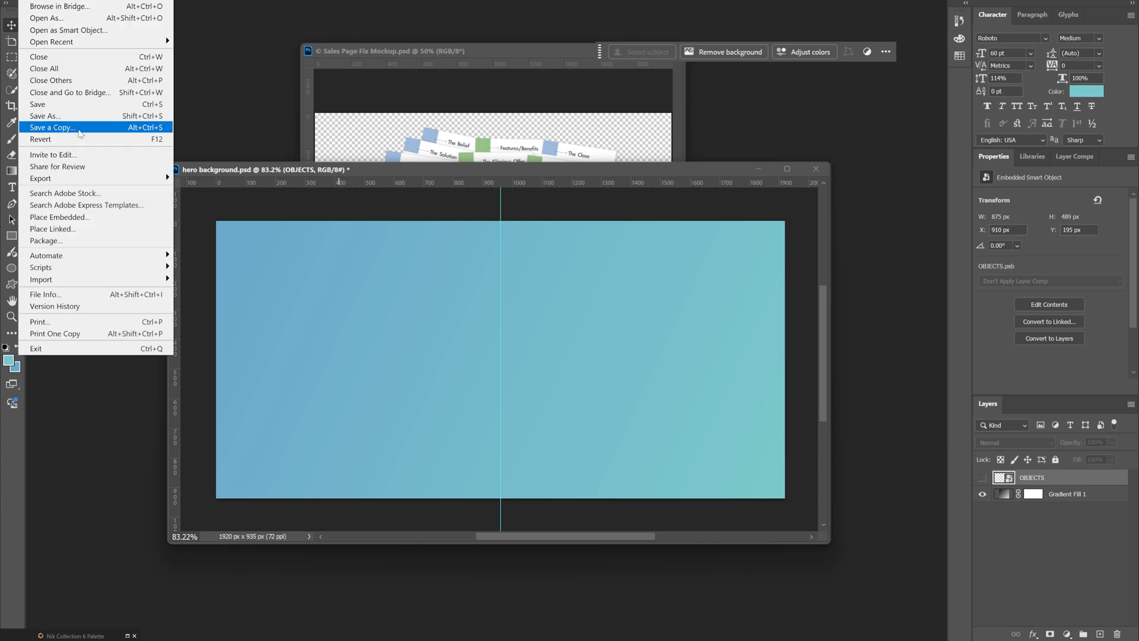
click(89, 128)
click(367, 457)
click(367, 337)
click(327, 441)
text(2.webp)
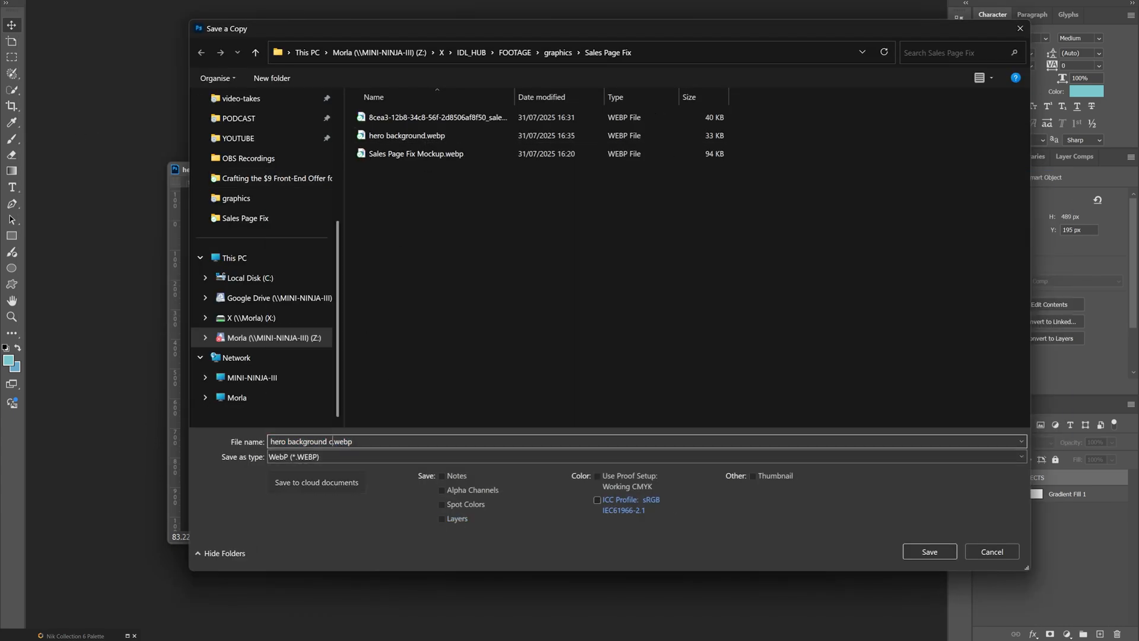
click(930, 551)
click(650, 150)
- Switch back to Kajabi and upload "hero background clear.webp" as the Hero section's background image
mouse_move(419, 635)
click(443, 599)
scroll(111, 354, down, 5)
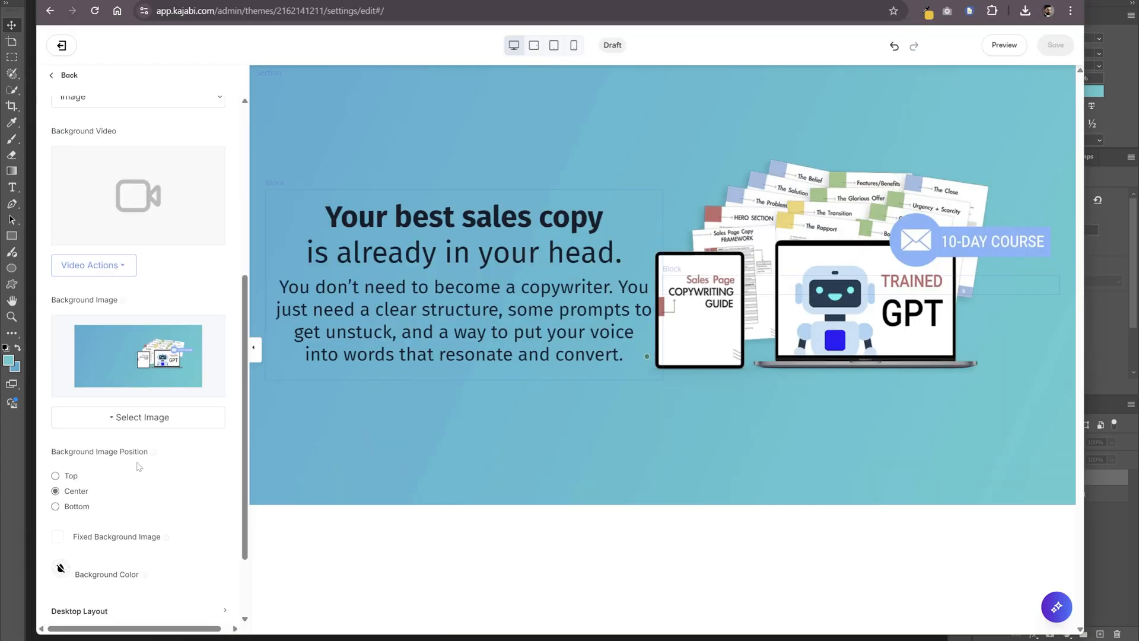
click(140, 417)
click(89, 440)
key(alt+Tab)
drag(770, 203, 368, 386)
click(805, 151)
click(322, 461)
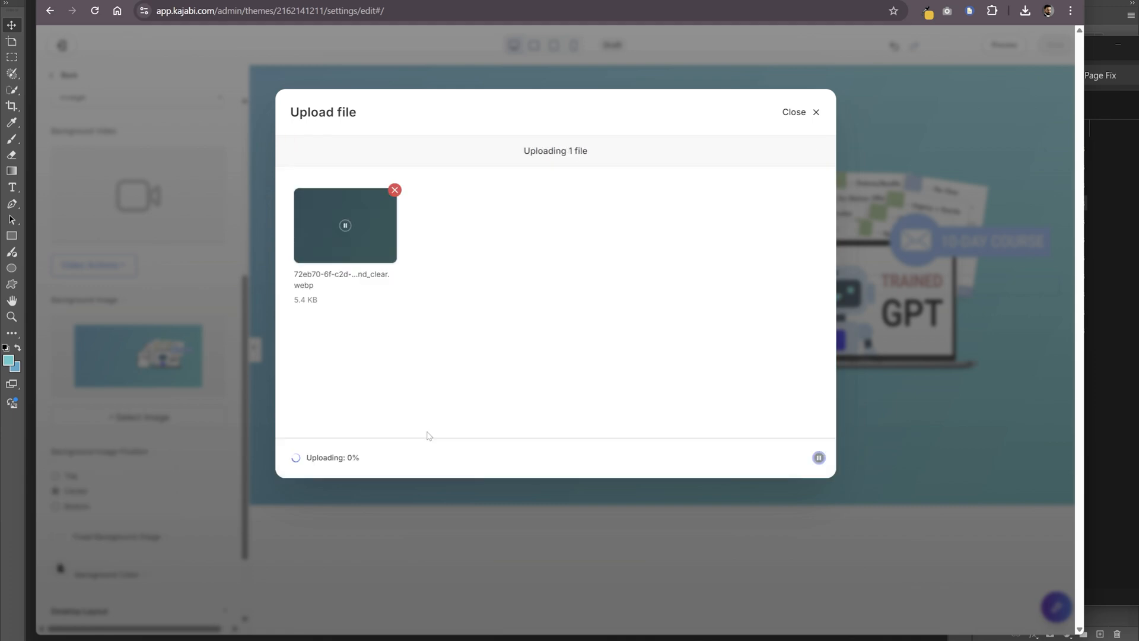
- Add an Image block to the Hero section and assign it the previously uploaded product mockup image
scroll(143, 279, up, 5)
click(119, 265)
scroll(114, 247, down, 2)
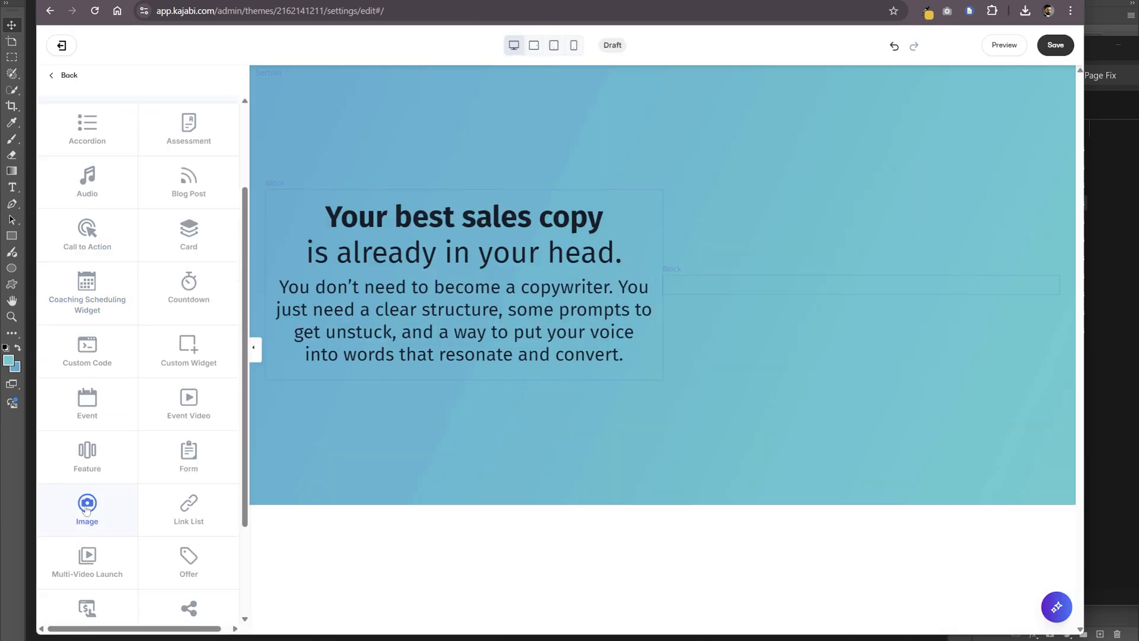
click(87, 504)
click(140, 331)
click(110, 374)
click(779, 209)
click(802, 126)
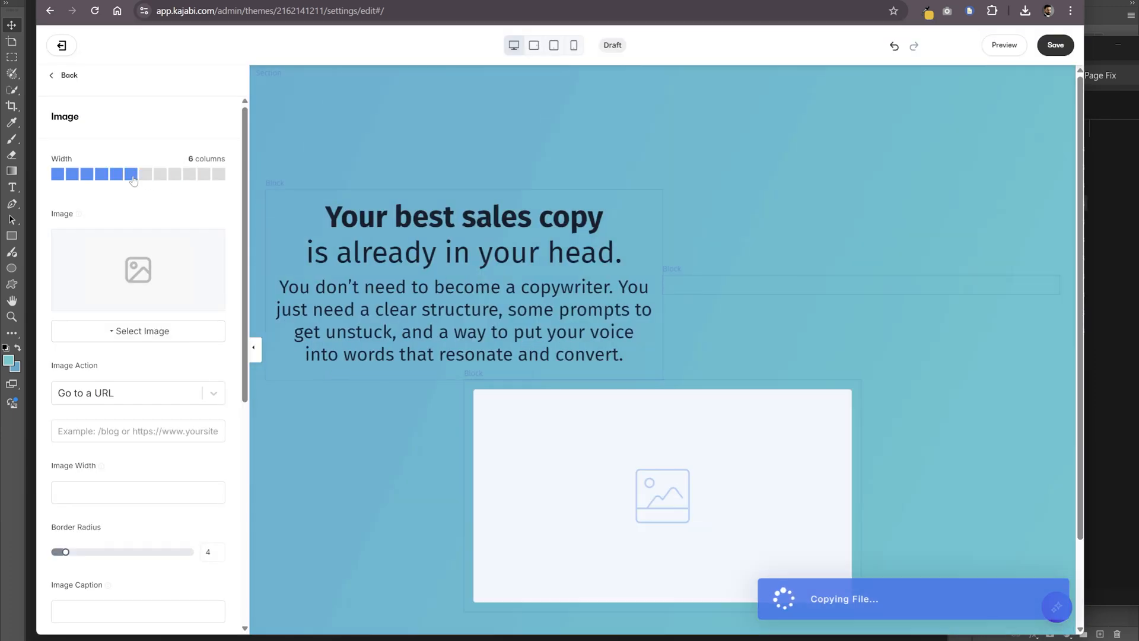
- Delete the Custom Code block and reduce the mockup image block's inner spacing
click(749, 283)
scroll(142, 415, down, 10)
click(143, 605)
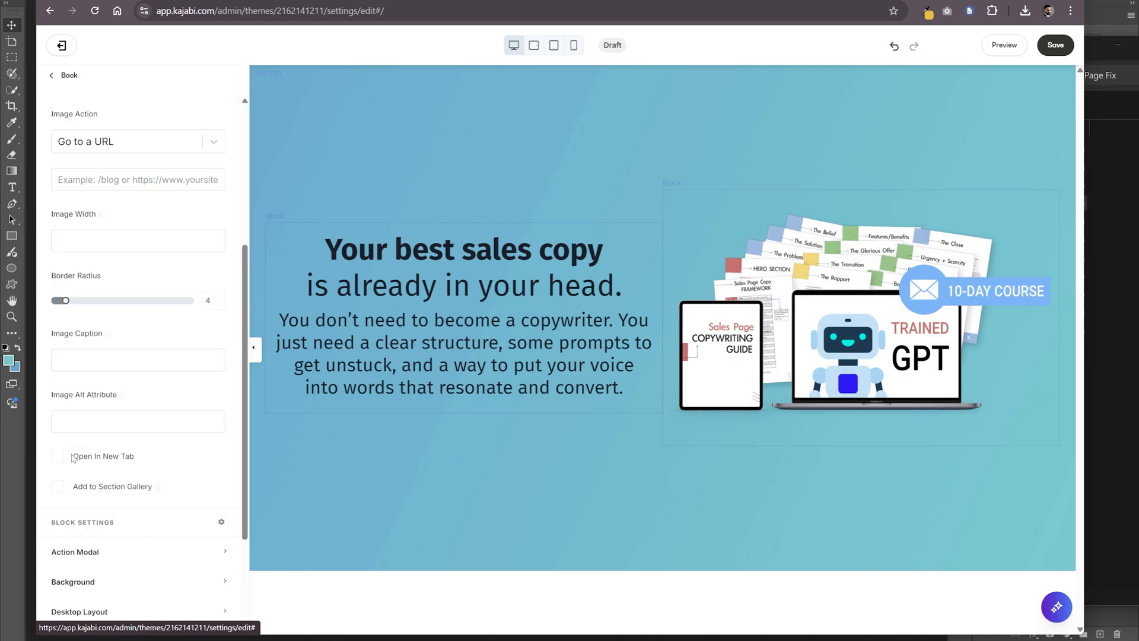
click(58, 472)
- Change the text color of both headline lines to white
click(335, 236)
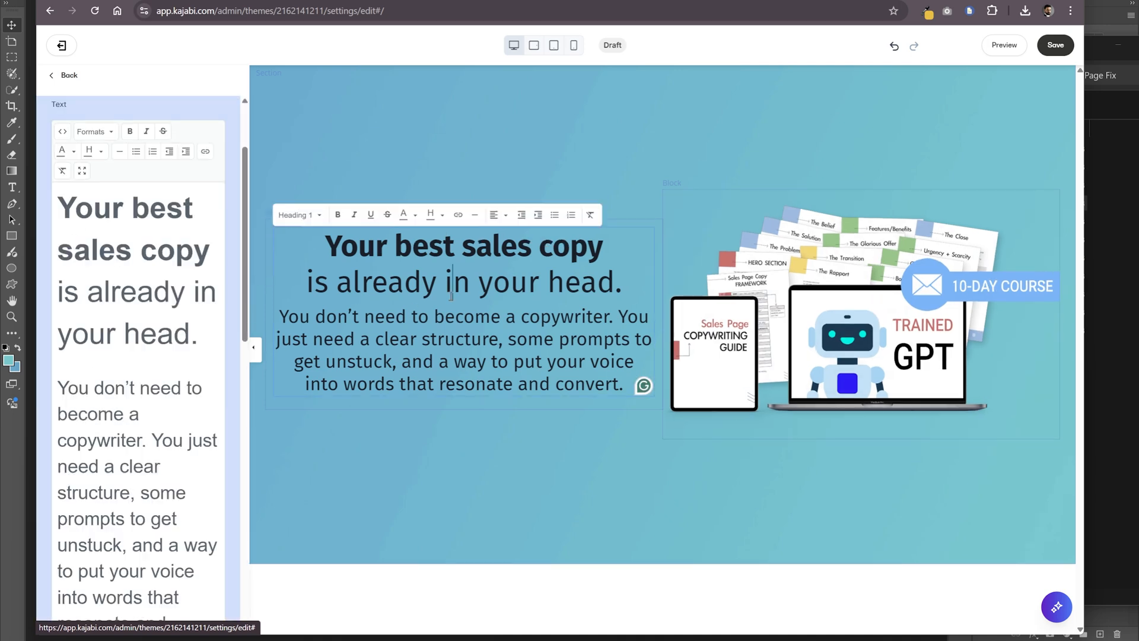
triple_click(336, 236)
click(427, 273)
click(558, 278)
click(722, 433)
- Move the paragraph out of the headline block into a new 10-column Text block in the Hero section
click(520, 357)
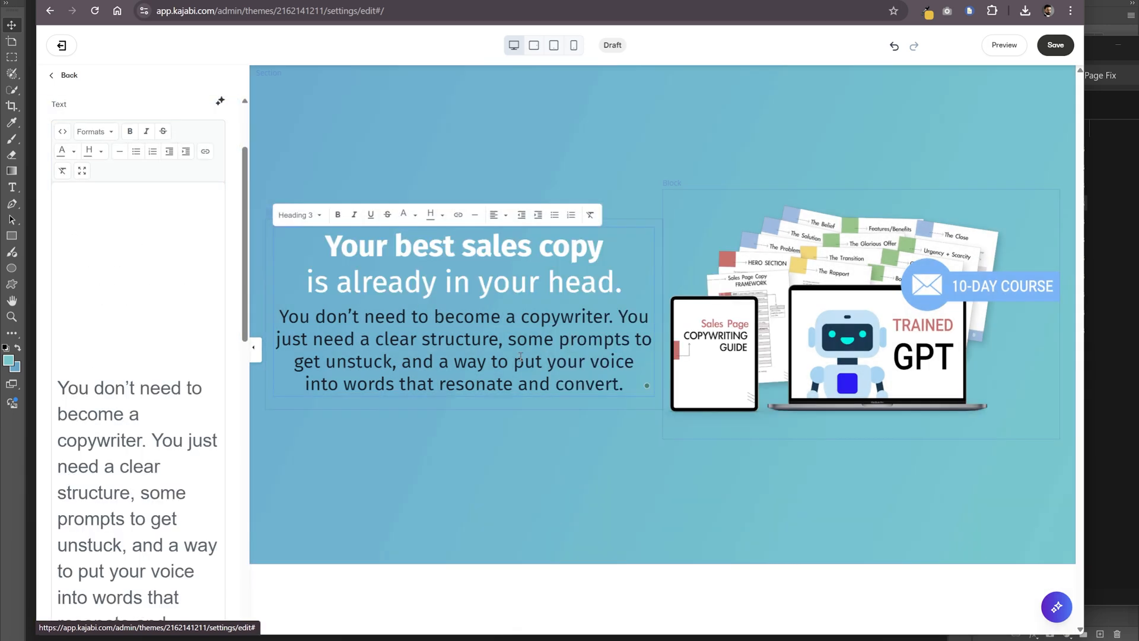
drag(319, 332, 284, 323)
key(BackSpace)
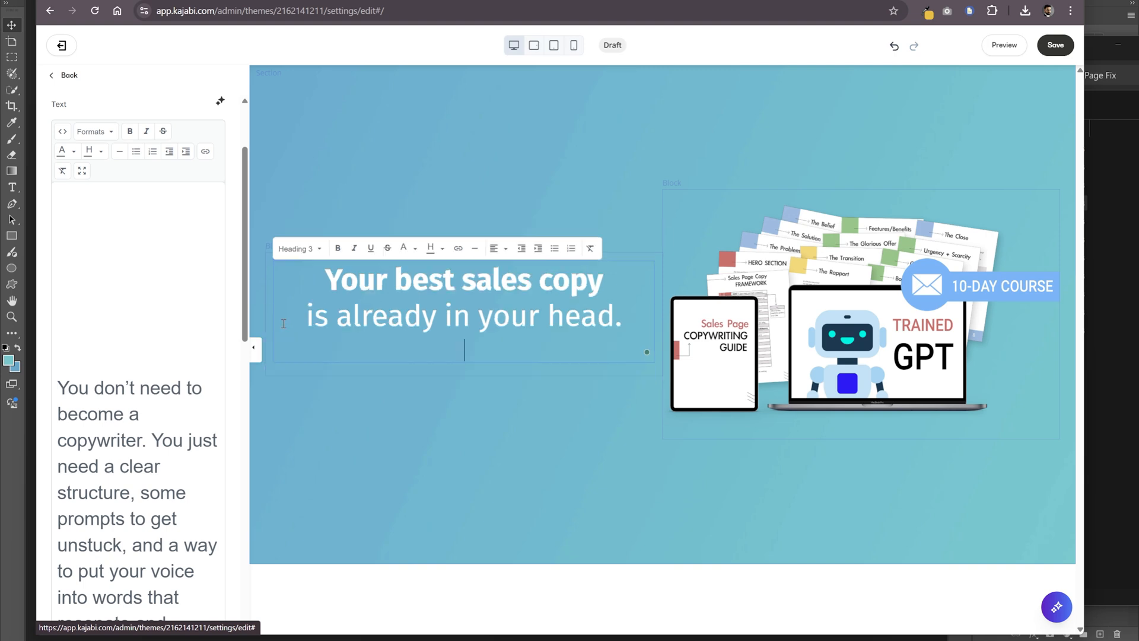
click(458, 397)
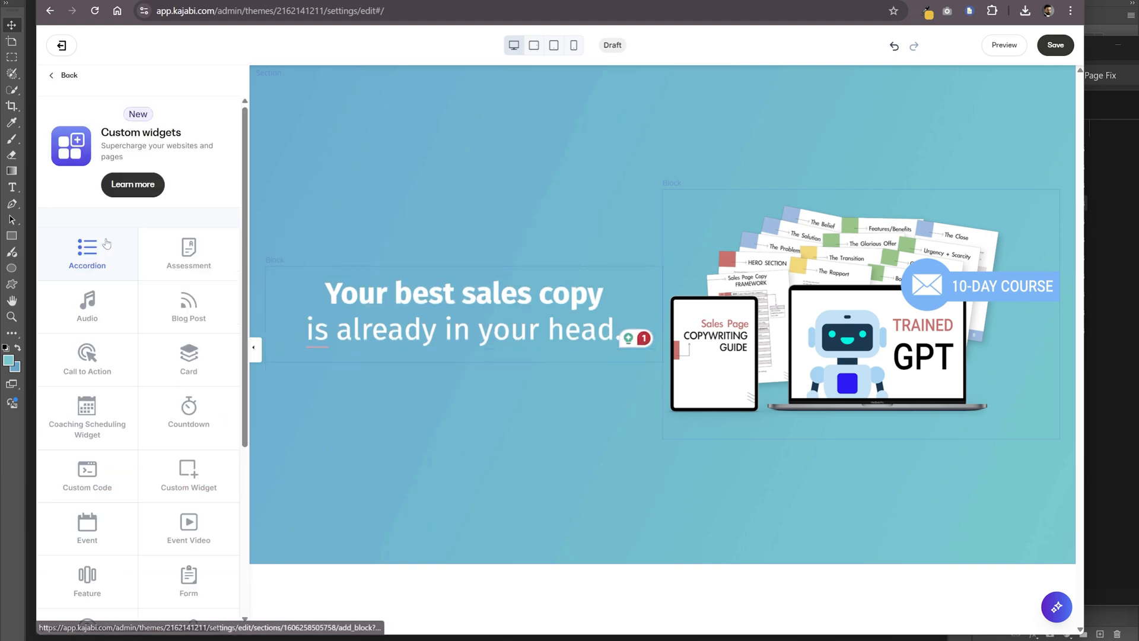
scroll(143, 475, down, 5)
click(188, 529)
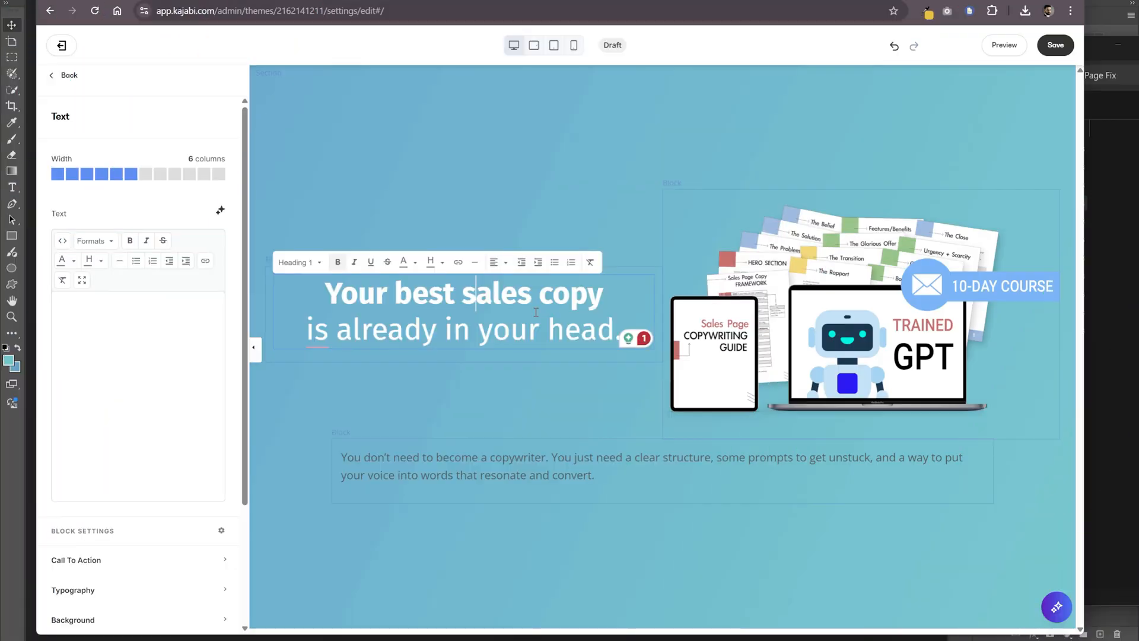
- Format the new block's paragraph as Heading 3 and start a new line after "You don't need to become a copywriter."
click(445, 473)
click(143, 272)
click(95, 183)
mouse_move(104, 204)
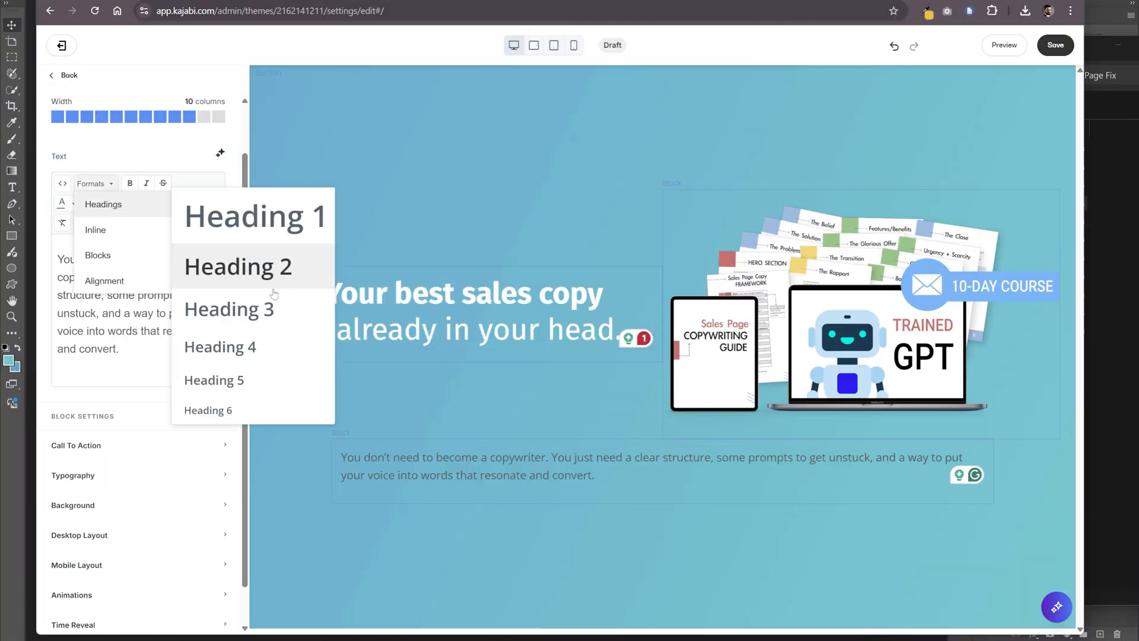
click(261, 270)
key(Return)
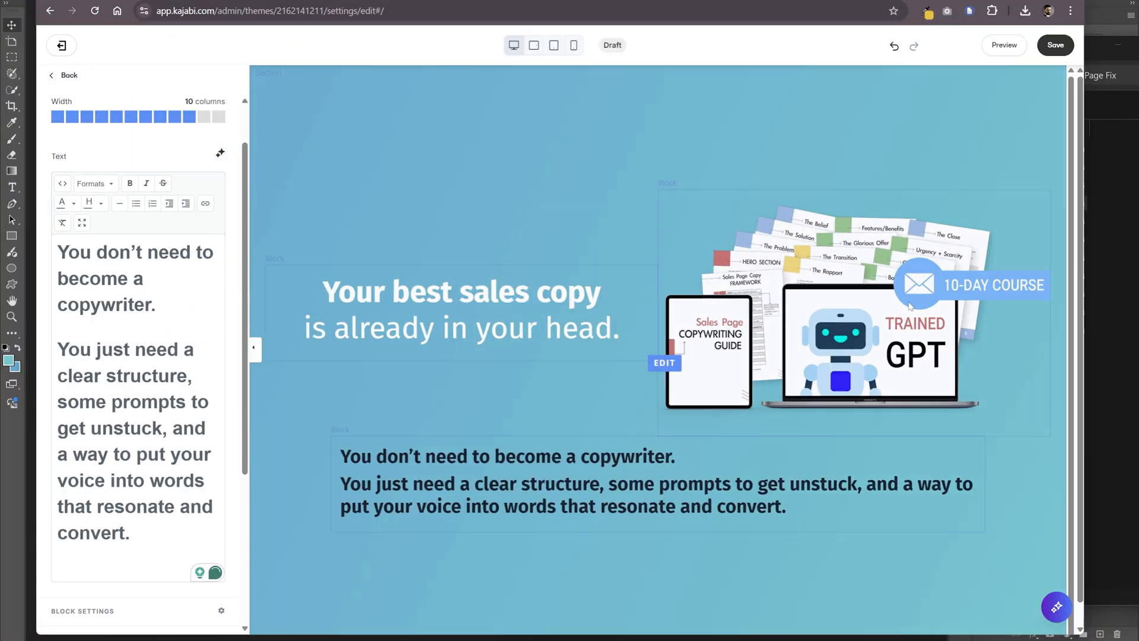
- Set the theme's heading font weight to Normal and save the page
key(ctrl+a)
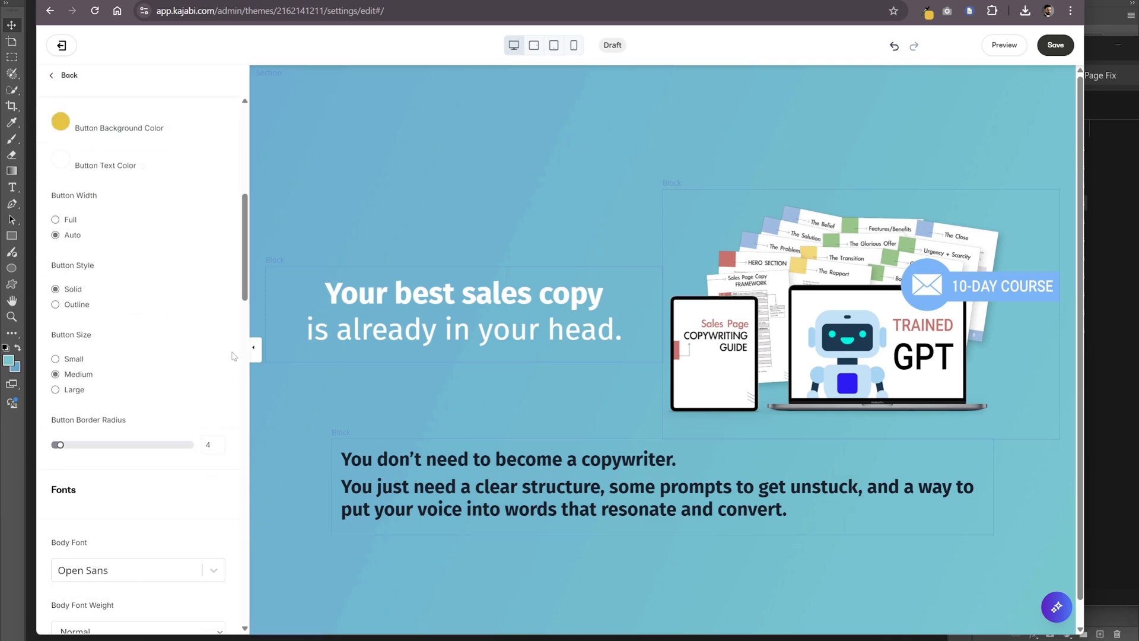
click(1054, 51)
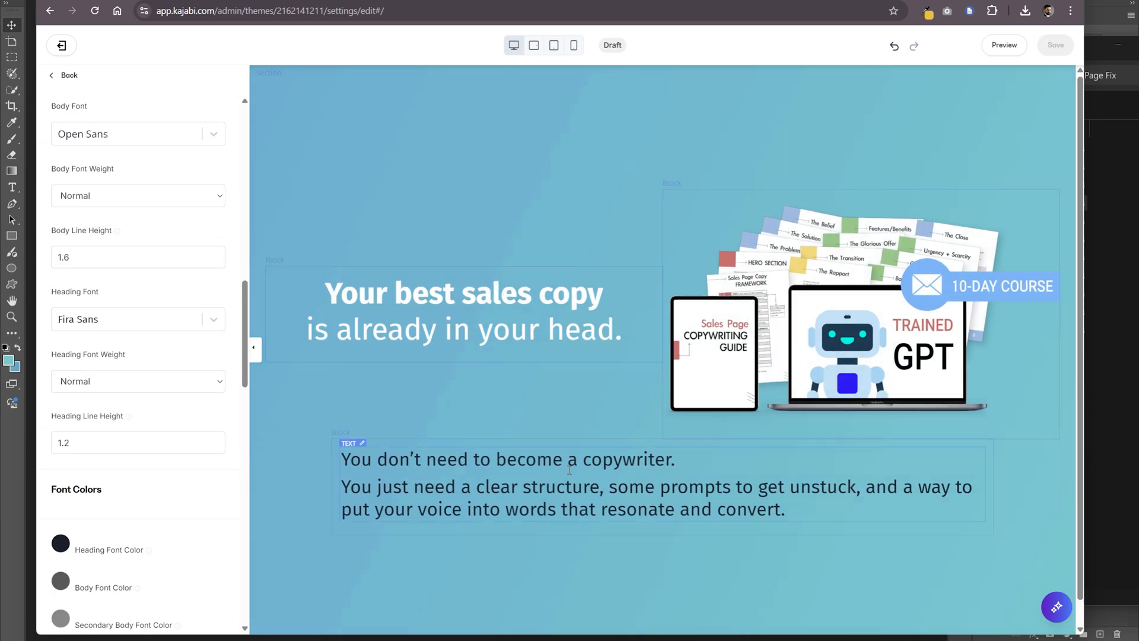
- Widen the headline text block to 10 columns
click(532, 262)
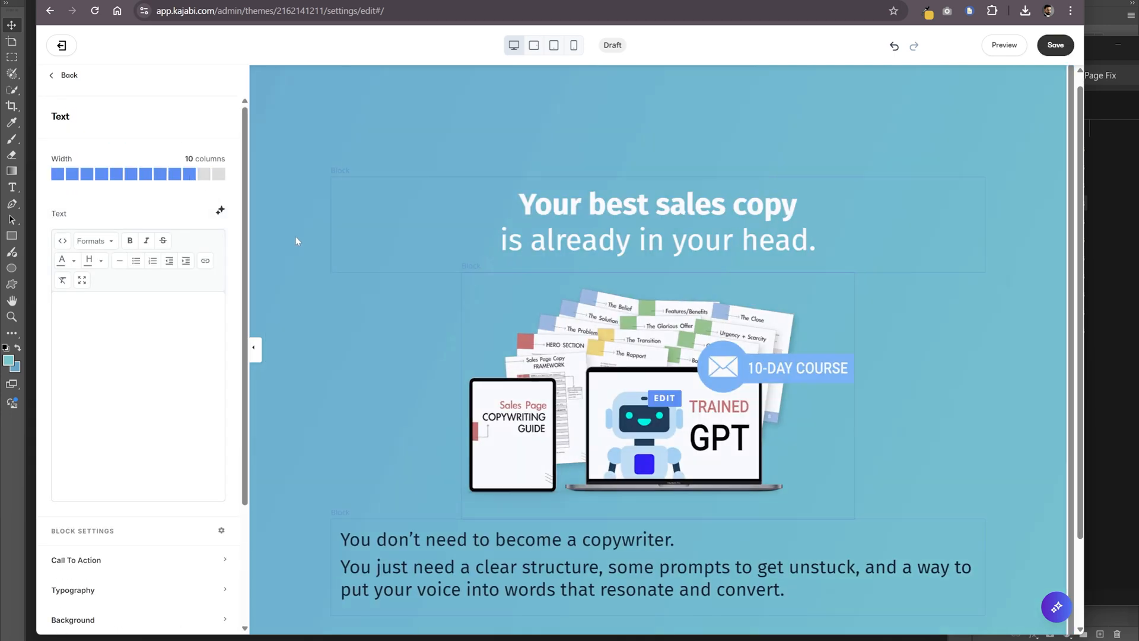
scroll(436, 237, down, 2)
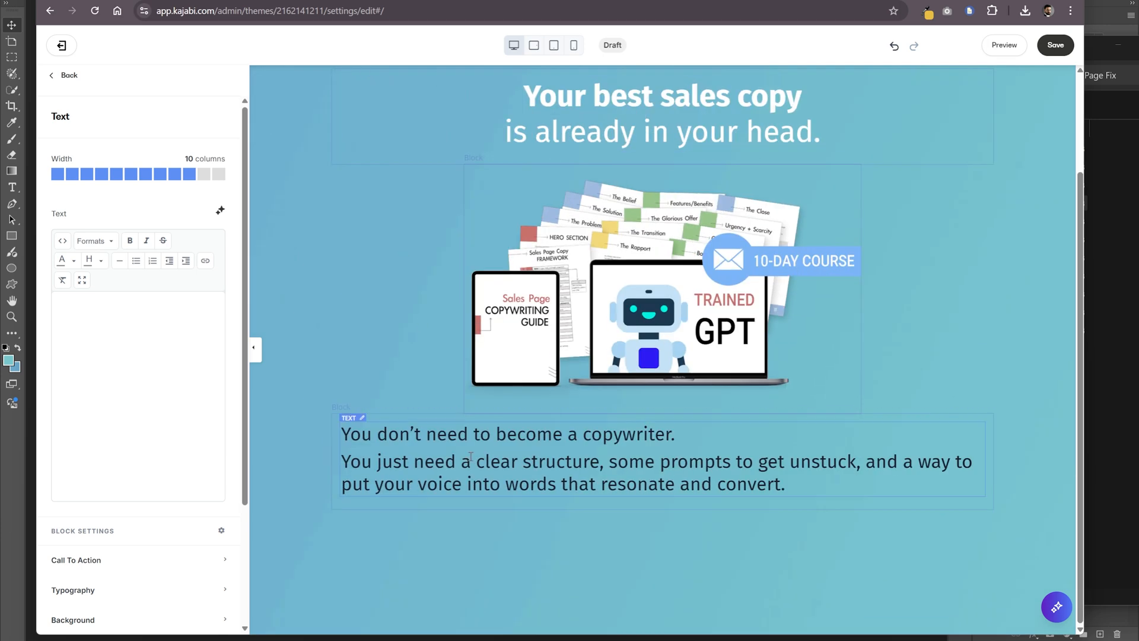
- Center the desktop text alignment of the paragraph block below the mockup
click(416, 457)
scroll(119, 237, down, 1)
click(98, 166)
scroll(149, 356, down, 4)
click(172, 487)
scroll(183, 425, down, 4)
click(160, 373)
- Highlight "You don't need to become a copywriter." and bold "structure", "prompts" and "put your voice into words that resonate and convert."
drag(496, 434, 830, 434)
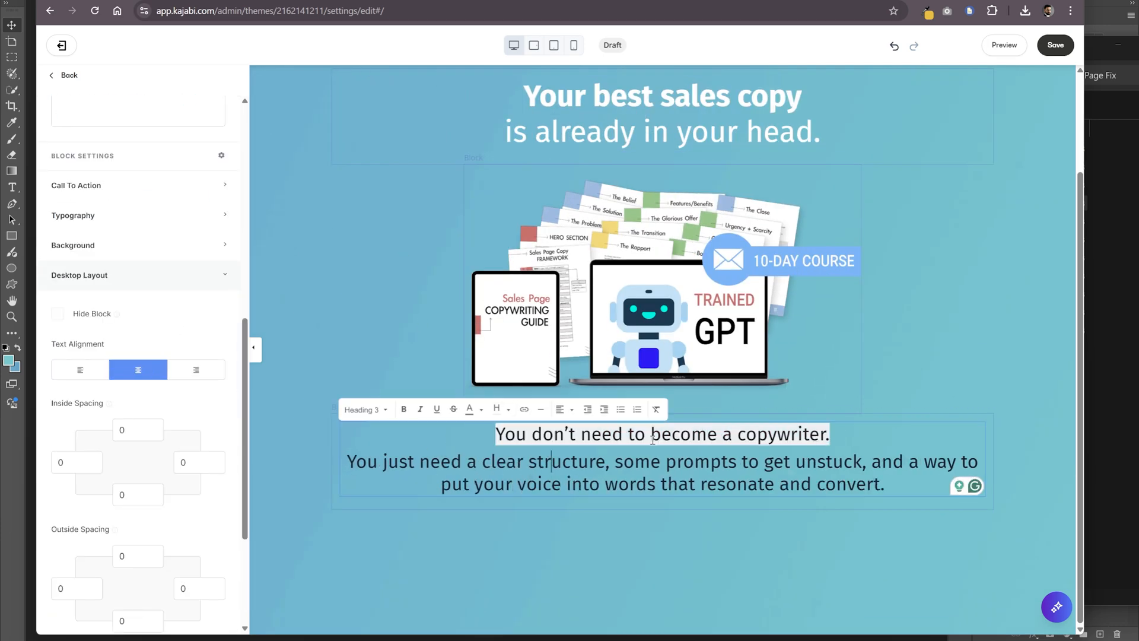
double_click(532, 462)
key(ctrl+b)
double_click(702, 461)
key(ctrl+b)
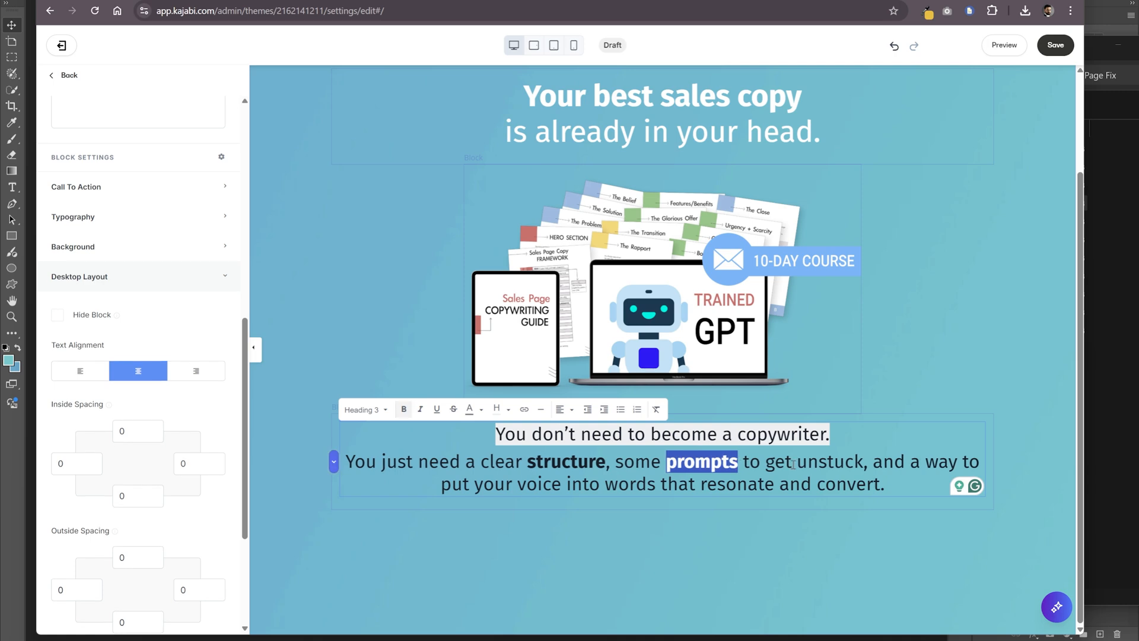
drag(440, 484, 885, 485)
key(ctrl+b)
click(877, 438)
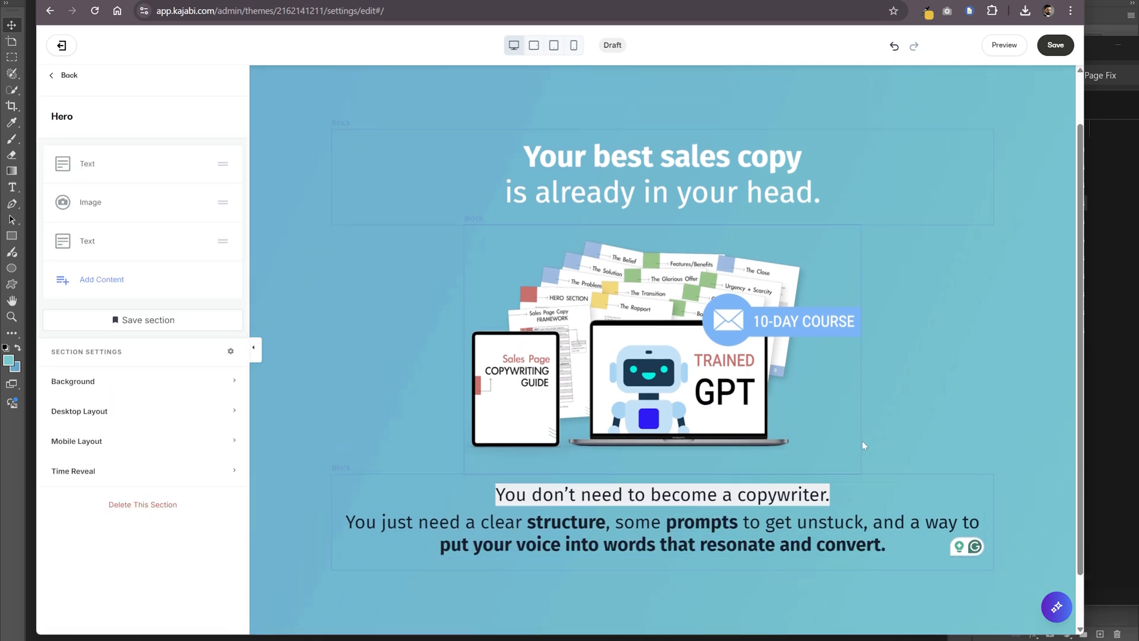
- Include a call-to-action button in the paragraph block below the mockup
scroll(863, 441, down, 1)
click(702, 456)
scroll(89, 398, down, 6)
click(83, 401)
click(57, 441)
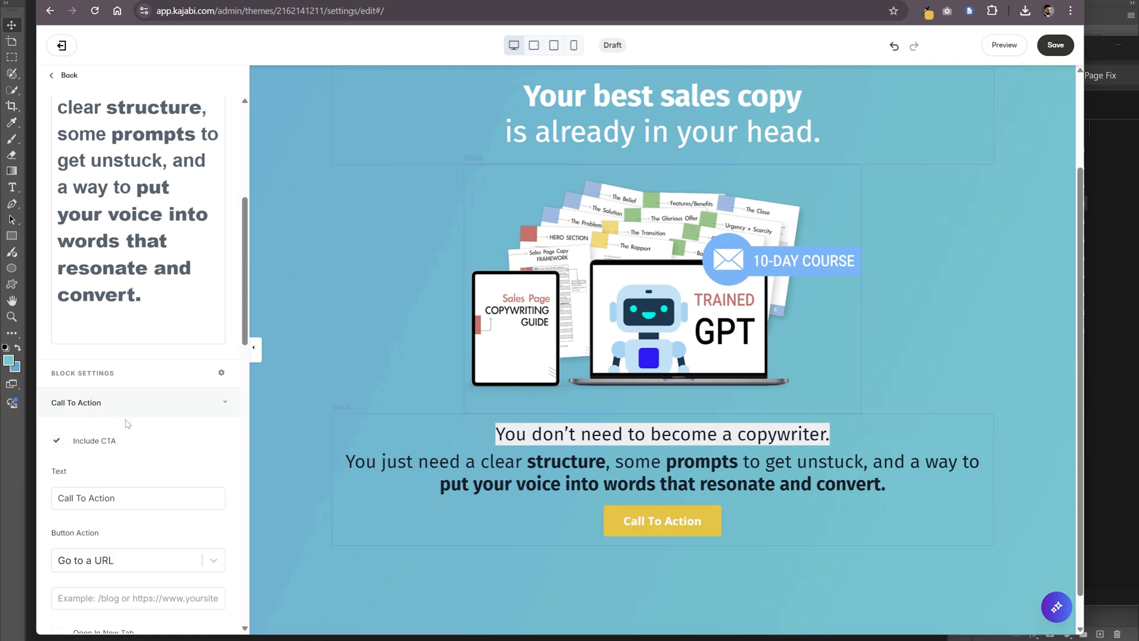
- Set the call-to-action button's size to Large and its border radius to 0
scroll(128, 423, down, 8)
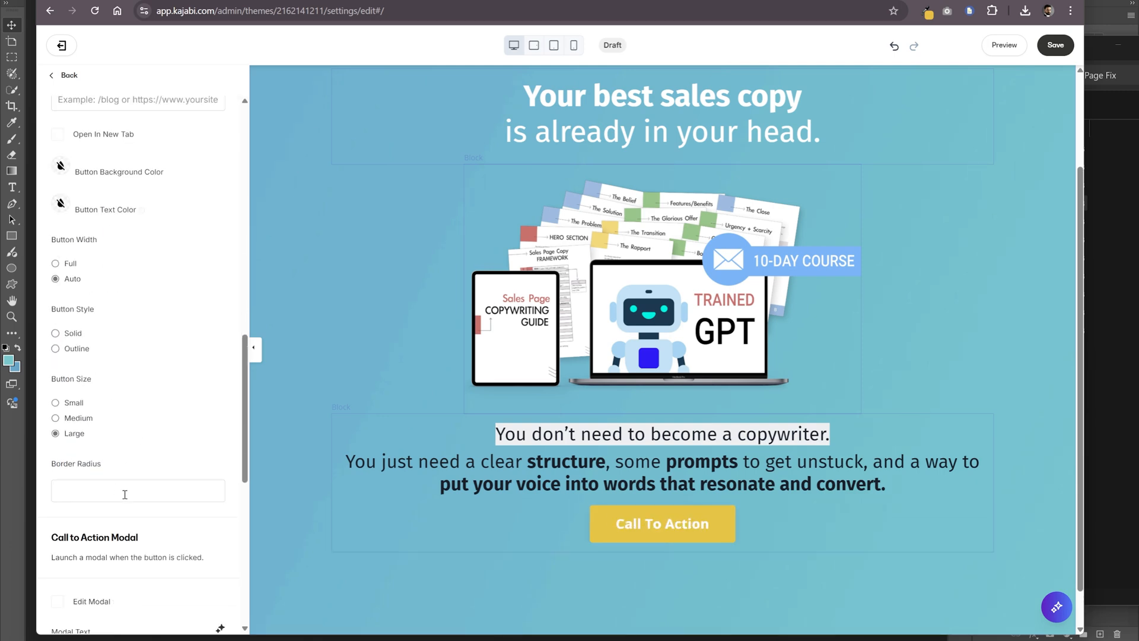
click(125, 495)
text(0)
- Copy "ACCESS THE SALES PAGE FIX" from the HERO part of the Sales Page Template document
scroll(211, 451, up, 2)
drag(120, 127, 50, 125)
key(ctrl+Tab)
drag(719, 328, 551, 328)
key(ctrl+c)
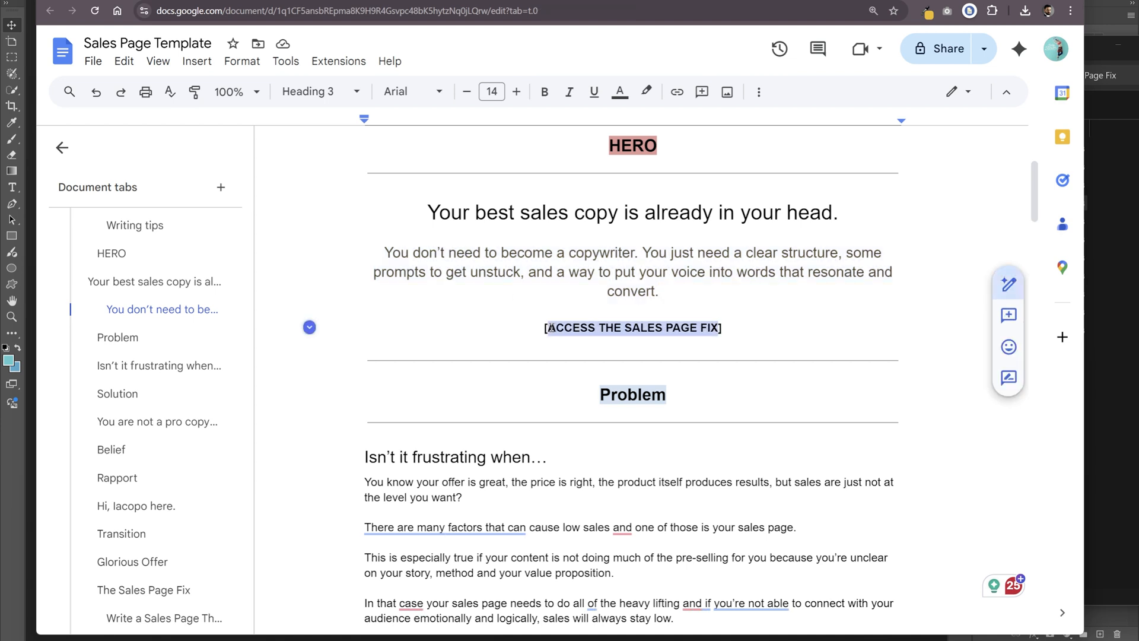
key(ctrl+shift+Tab)
- Set the button's text color to the near-black swatch
click(60, 328)
click(79, 517)
click(127, 504)
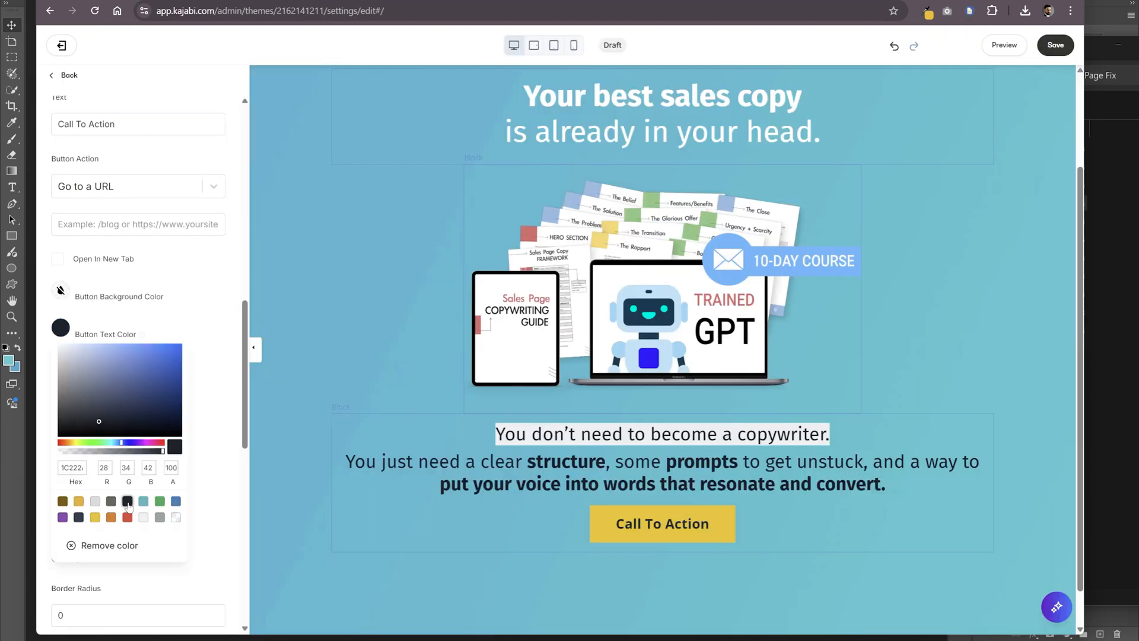
- Replace the button's text with "ACCESS THE SALES PAGE FIX"
click(119, 124)
key(ctrl+a)
key(ctrl+v)
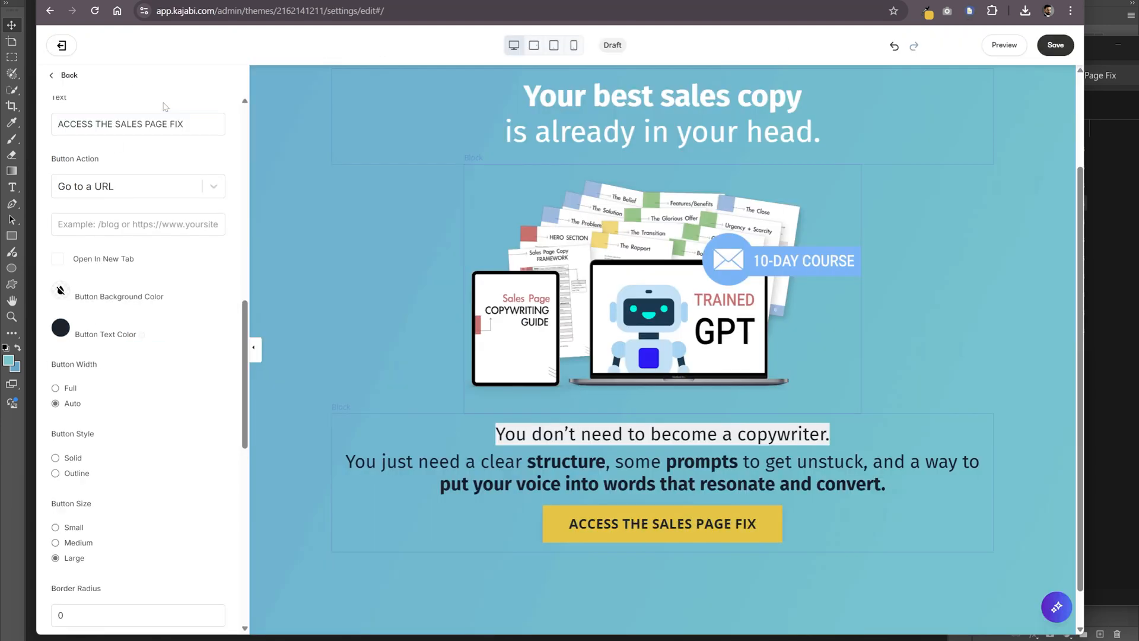
click(933, 488)
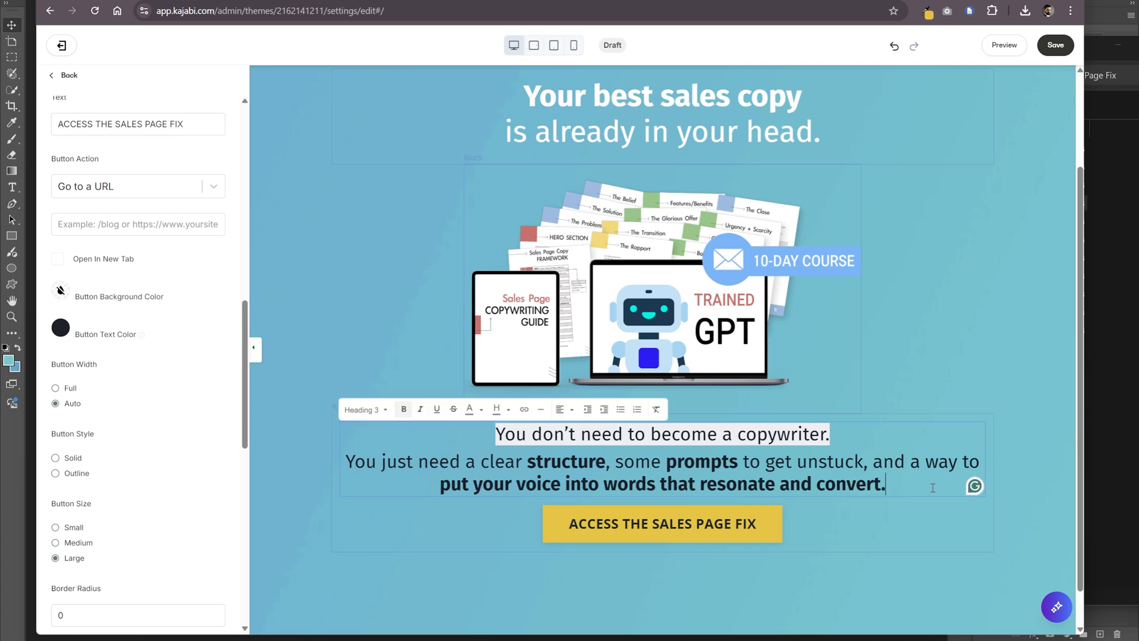
key(Return)
key(BackSpace)
- Set the Hero section's top desktop padding to 50
click(348, 372)
scroll(380, 336, up, 2)
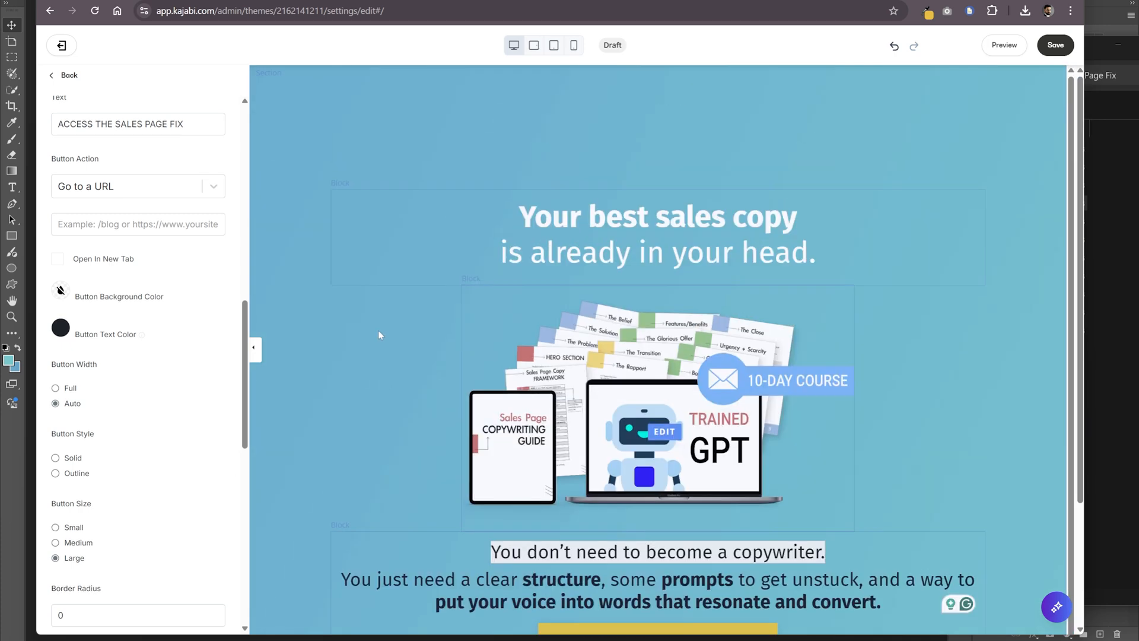
click(380, 336)
click(137, 410)
scroll(136, 379, down, 4)
double_click(137, 256)
text(50)
- Widen the mockup image block to 7 columns
scroll(382, 314, up, 2)
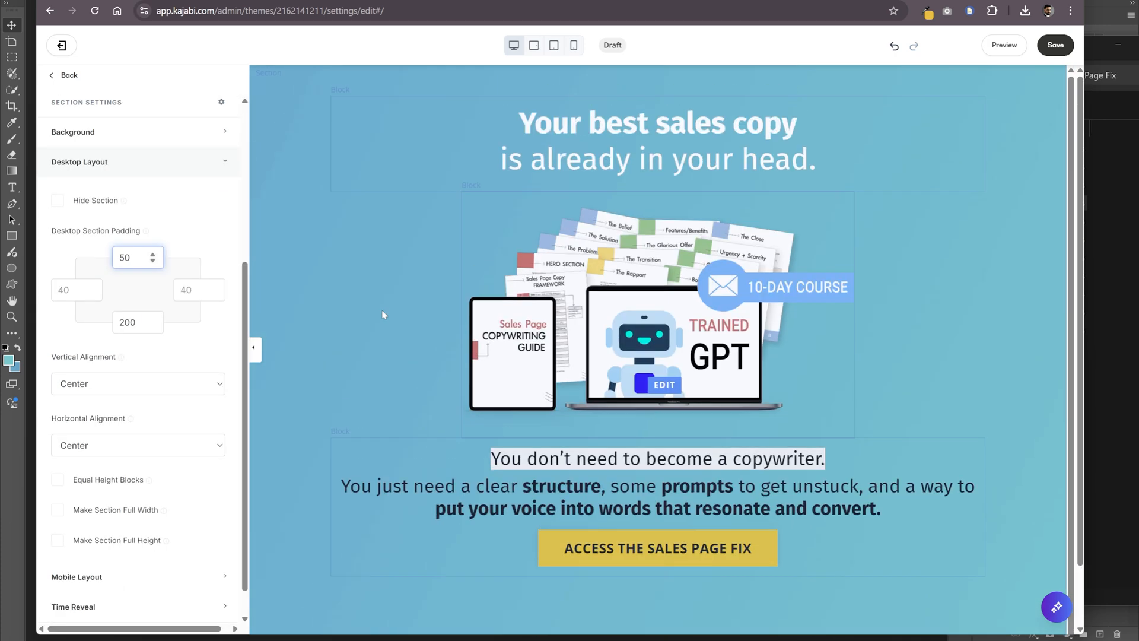
click(464, 244)
click(147, 175)
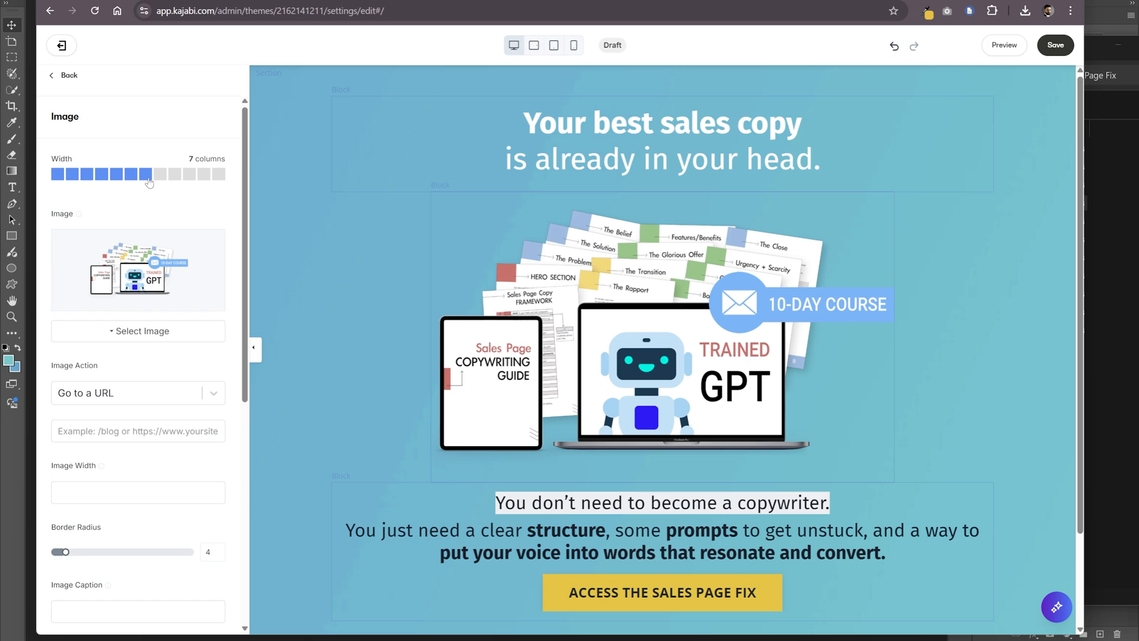
- Try a bottom outside spacing of -40 on the headline block
click(534, 156)
scroll(99, 310, down, 3)
click(101, 492)
scroll(118, 416, down, 7)
click(138, 421)
text(-40)
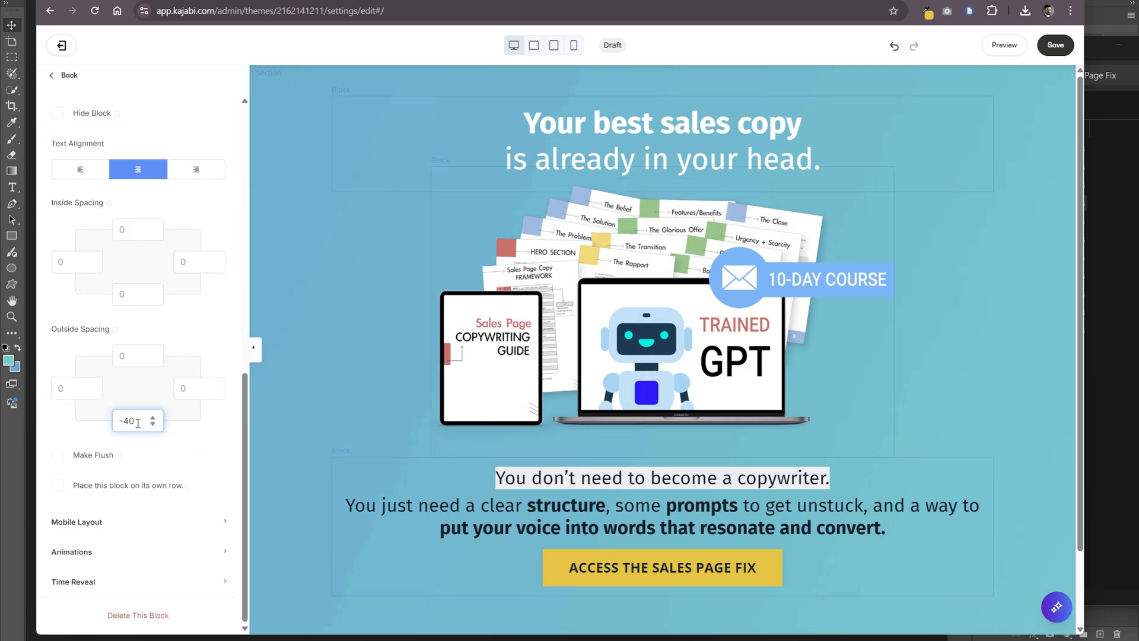
key(BackSpace)
key(BackSpace)
key(BackSpace)
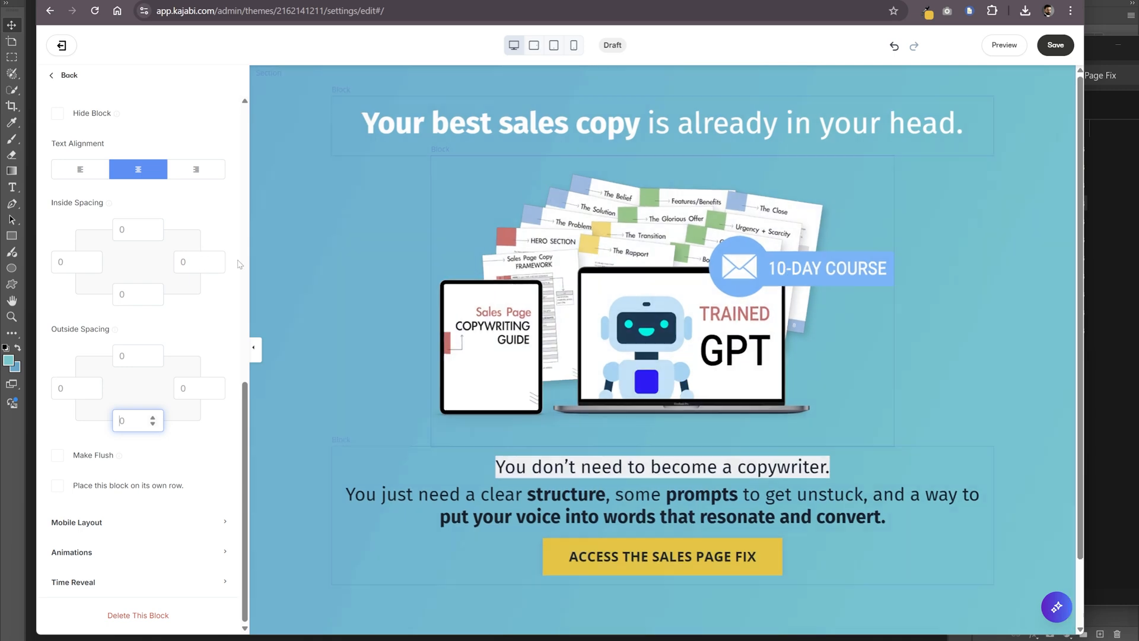
- Remove all bold formatting from the "You just need a clear structure" paragraph
triple_click(435, 486)
key(ctrl+b)
key(ctrl+b)
click(435, 485)
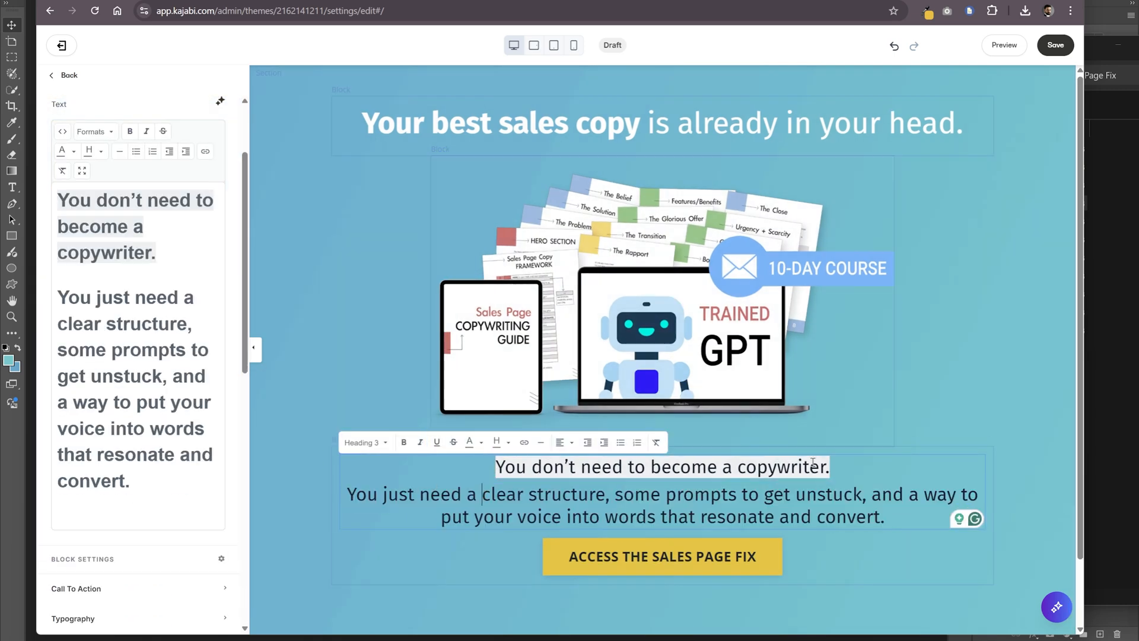
click(958, 344)
scroll(958, 344, down, 1)
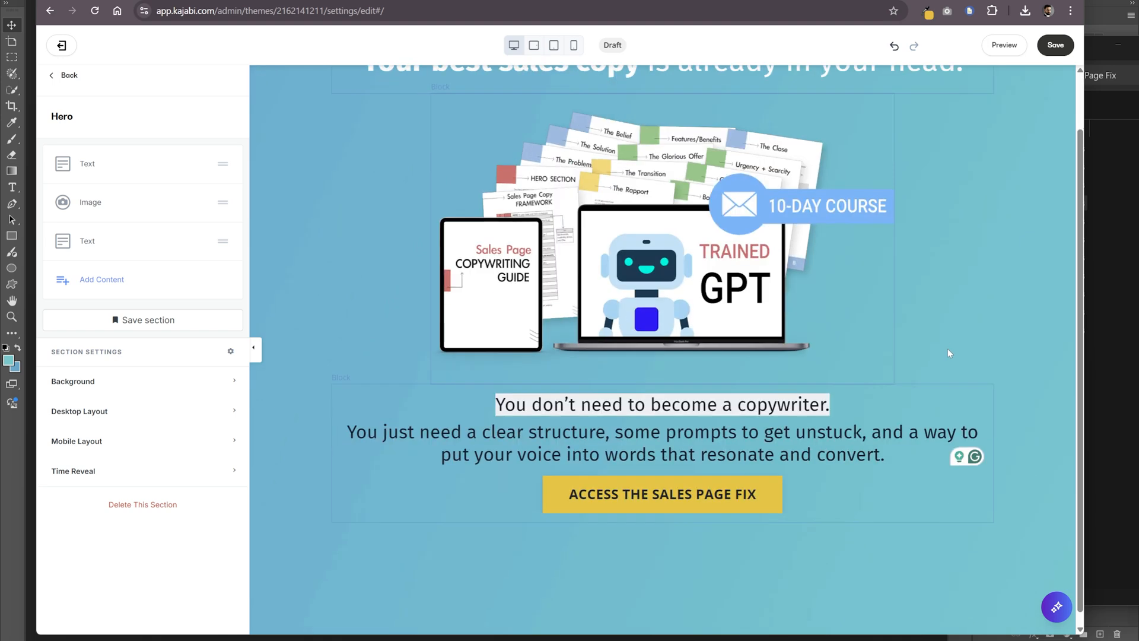
- Try bolding "a way to put your voice into words that resonate and convert."
drag(909, 433, 907, 450)
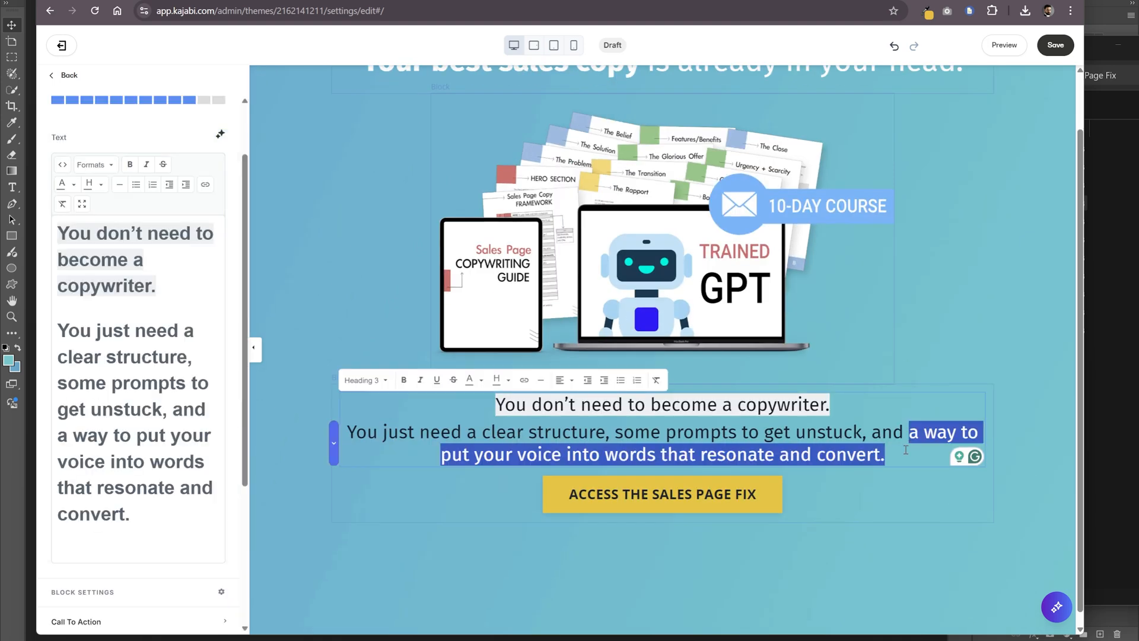
key(ctrl+b)
click(824, 486)
key(ctrl+z)
- Bold "put your voice into words that resonate and convert." and save the page
drag(441, 453, 700, 453)
key(ctrl+b)
click(826, 474)
click(706, 454)
click(1056, 45)
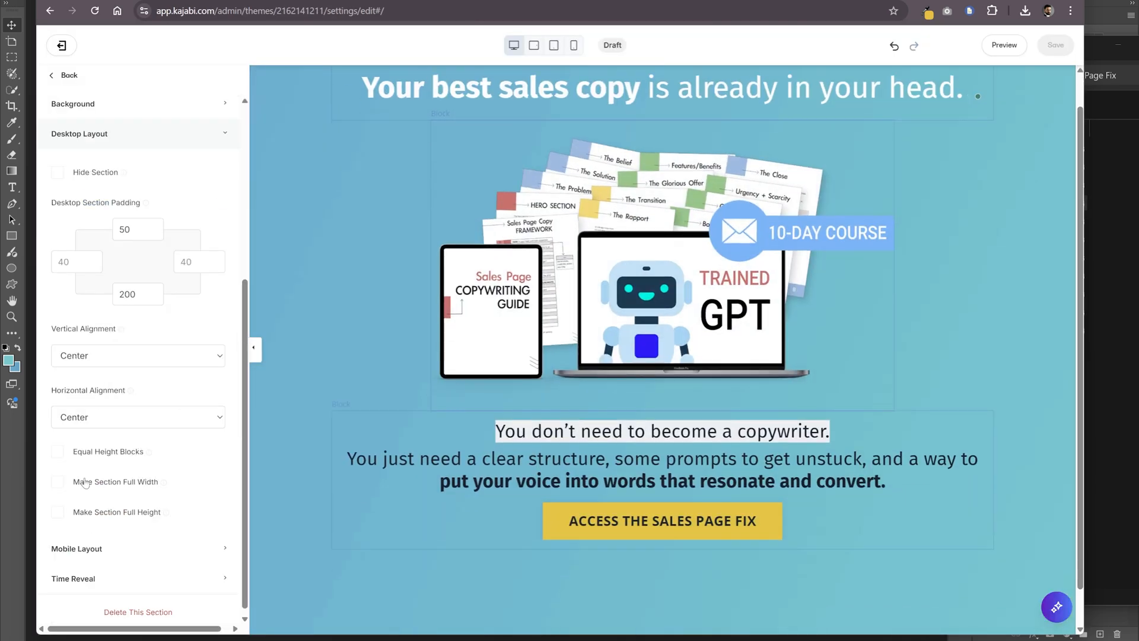
- Set the Hero section's bottom desktop padding to 50
double_click(127, 294)
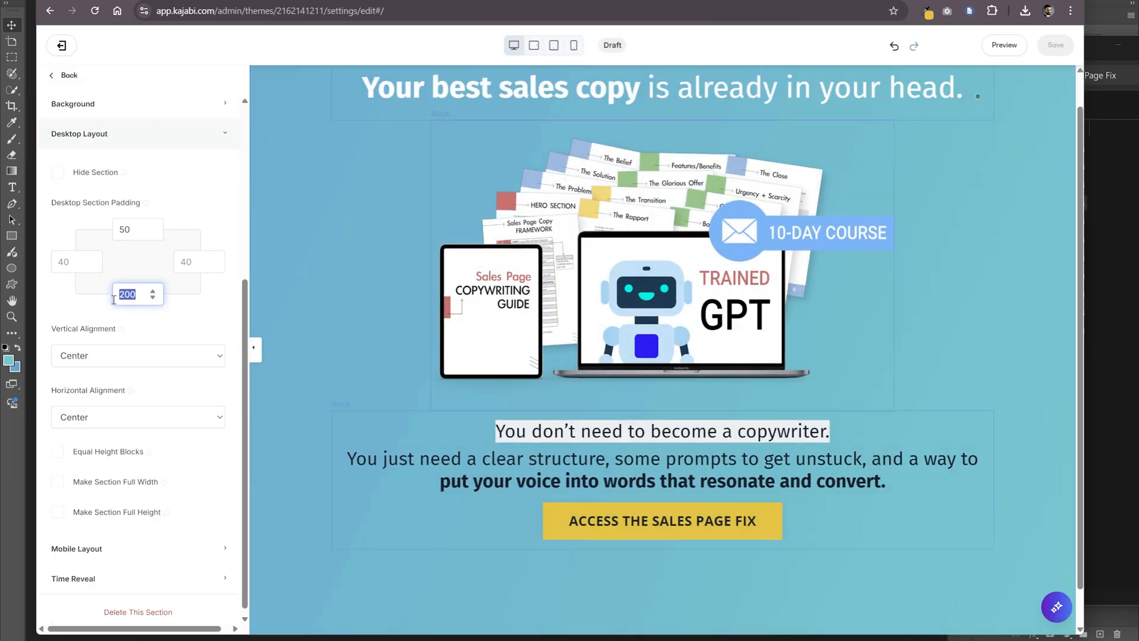
text(50)
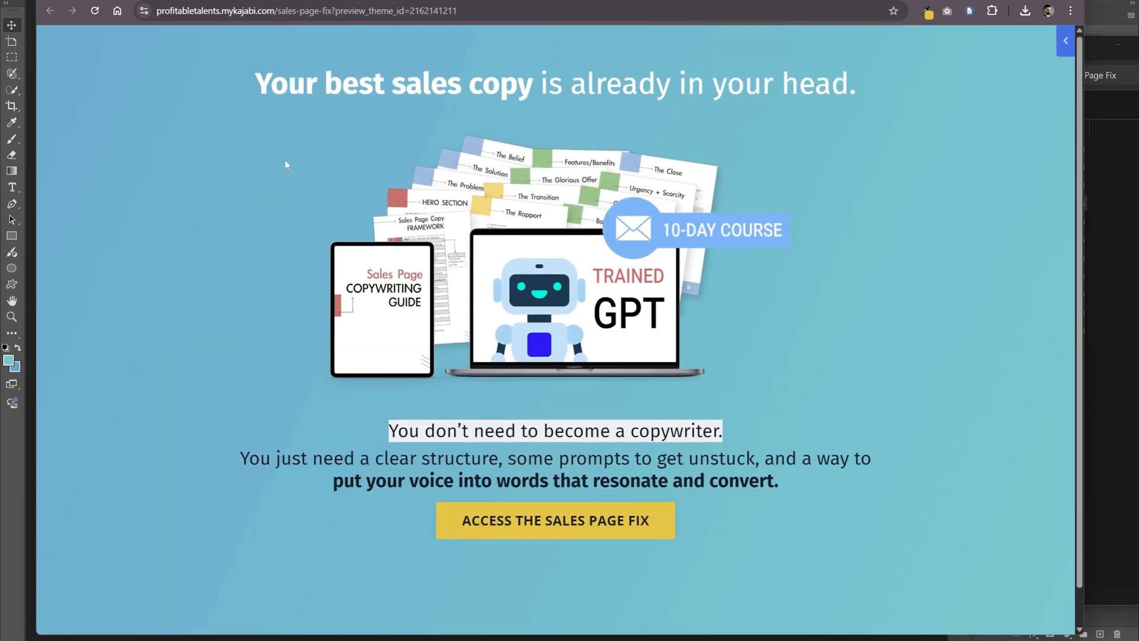
- Switch to Photoshop and move the 10-DAY COURSE badge, scaled down, onto the lower part of the tablet in the mockup
key(alt+Tab)
key(alt+Tab)
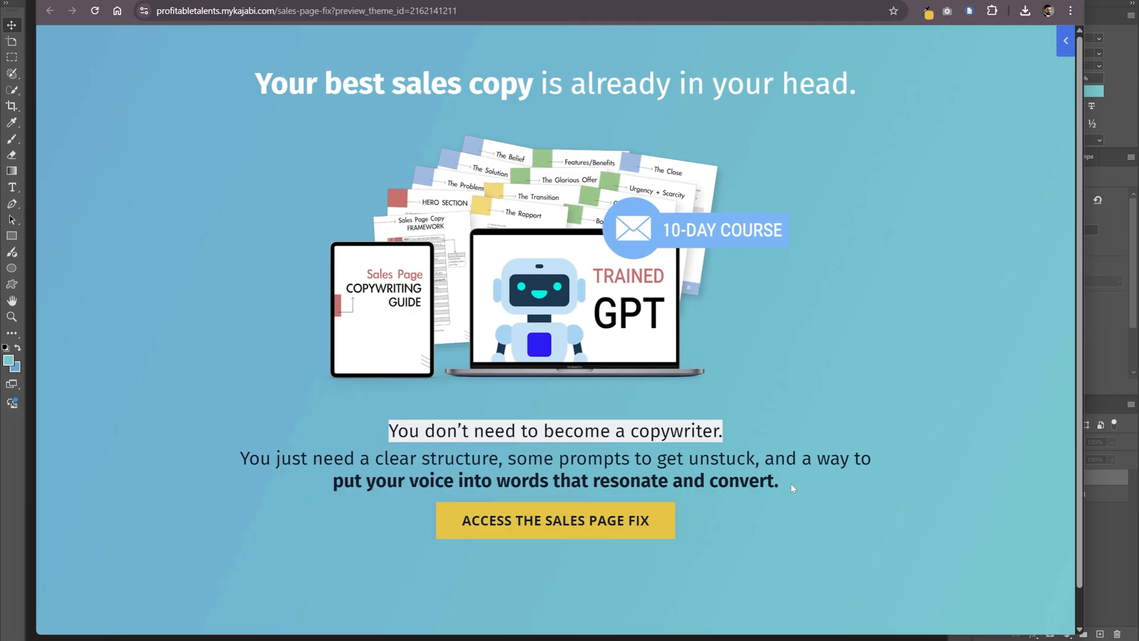
key(alt+Tab)
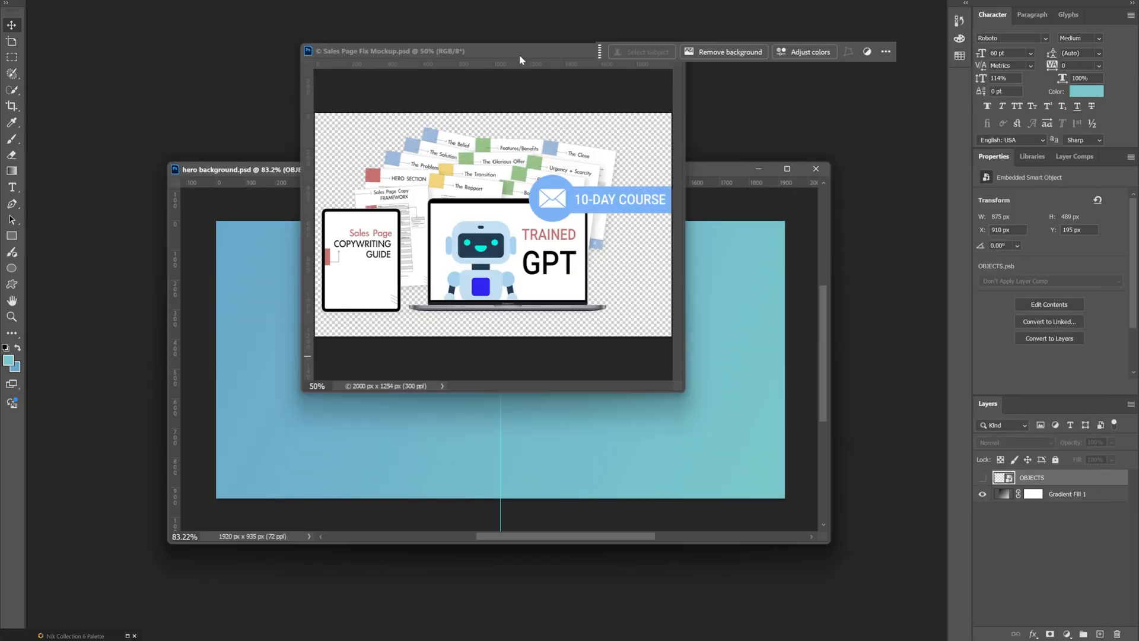
key(ctrl+t)
drag(684, 259, 727, 259)
drag(697, 222, 408, 295)
key(Return)
- Crop the empty area beside the mockup's papers and laptop, reducing the canvas width to 1744 px
key(c)
drag(692, 222, 673, 210)
key(Return)
- Save a copy of the mockup in WebP format, overwriting Sales Page Fix Mockup.webp
click(24, 0)
click(56, 114)
click(355, 457)
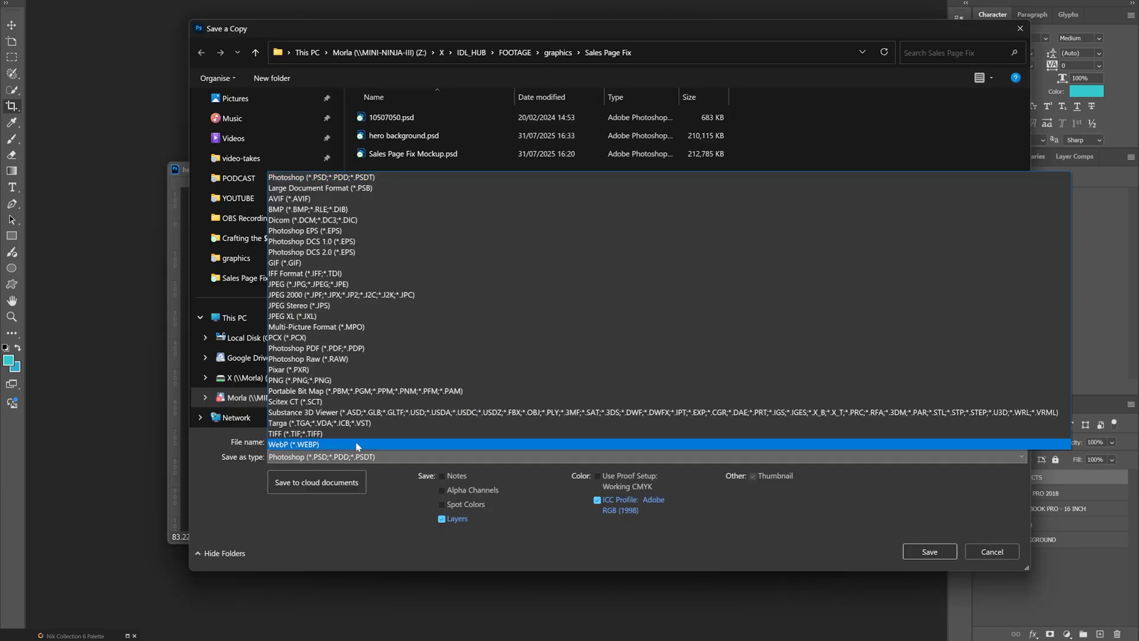
click(358, 445)
double_click(417, 172)
click(601, 312)
click(637, 154)
- Switch to the Kajabi editor in Chrome and replace the Hero mockup image with the new Sales Page Fix Mockup.webp
mouse_move(386, 640)
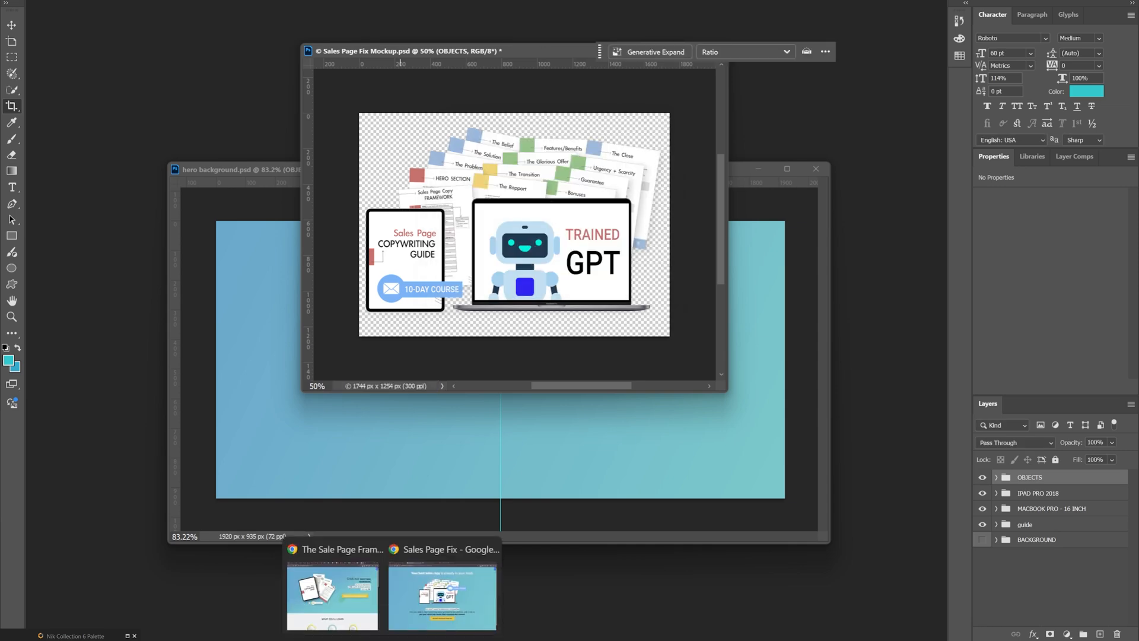
click(439, 597)
click(262, 0)
click(203, 1)
click(663, 302)
scroll(140, 267, down, 2)
click(140, 222)
click(112, 247)
click(359, 639)
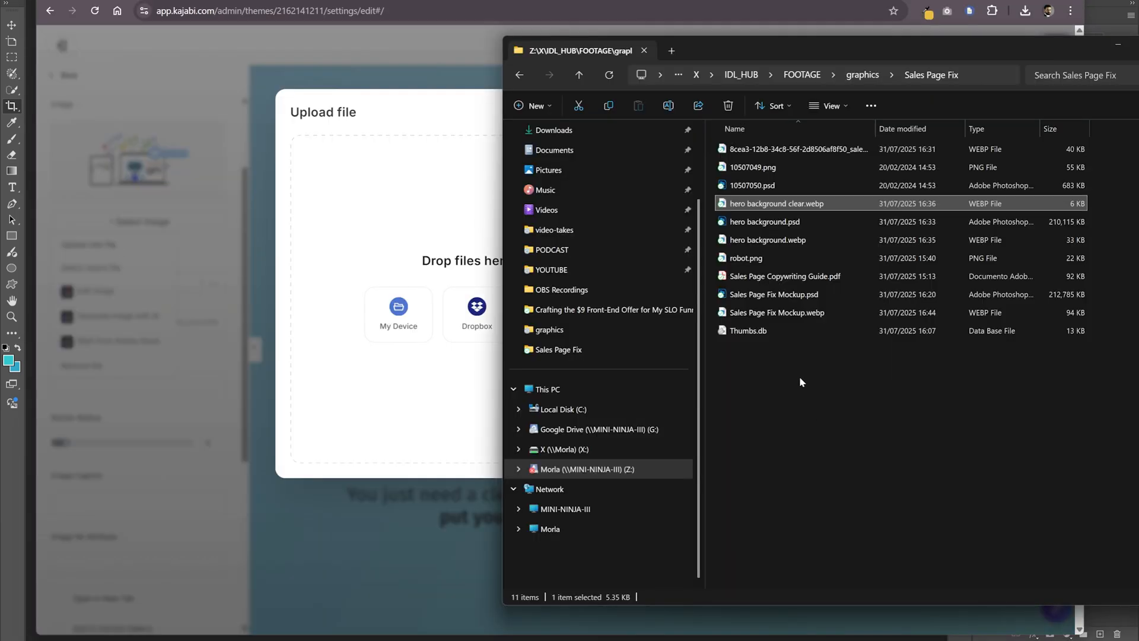
drag(798, 312, 394, 246)
click(342, 458)
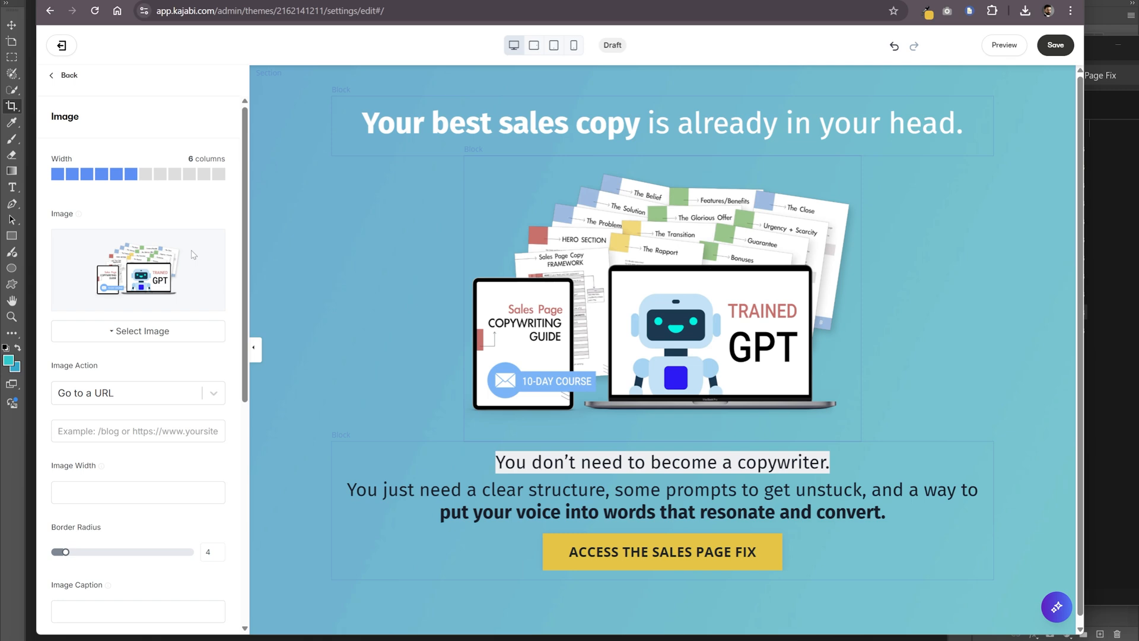
- Insert "professional" before "copywriter" in the highlighted sentence and save the page
click(738, 462)
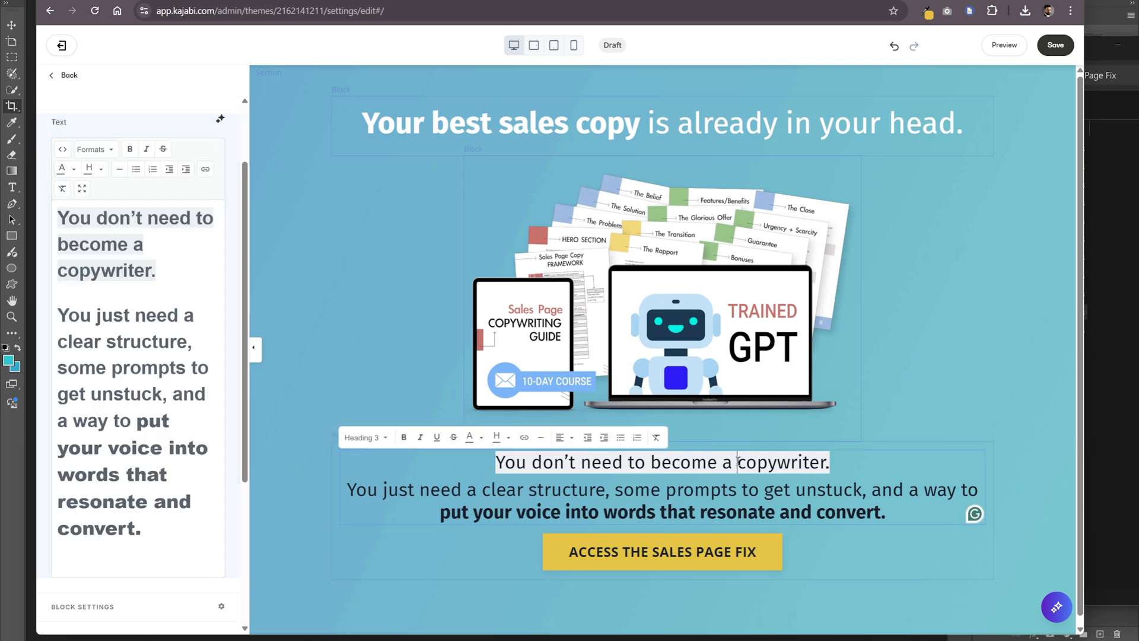
text(professional)
click(1055, 45)
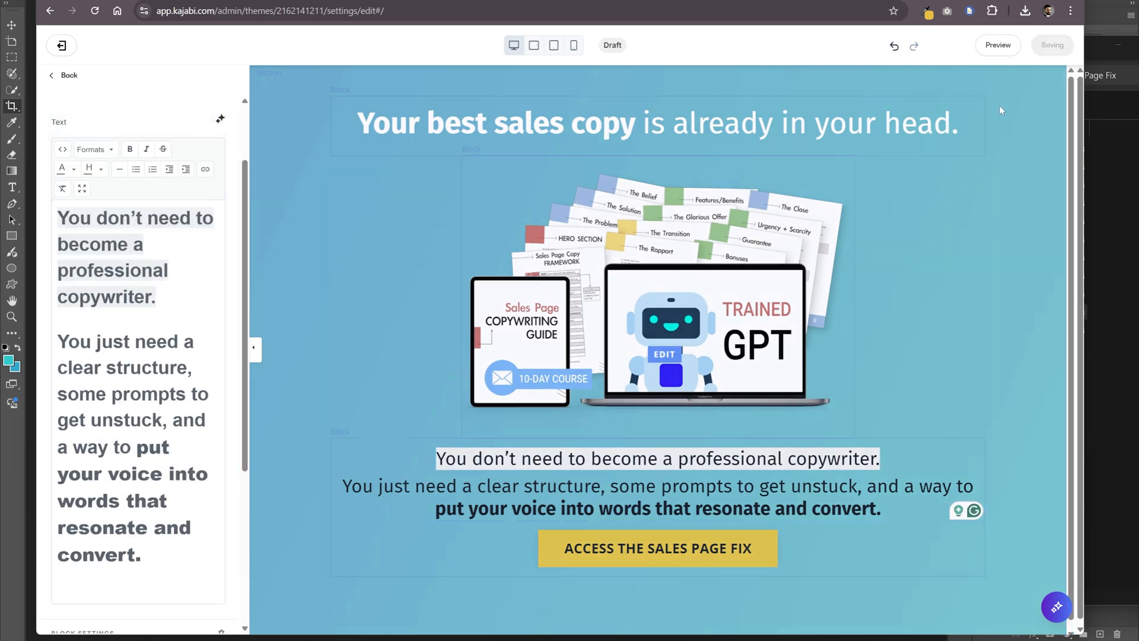
click(363, 289)
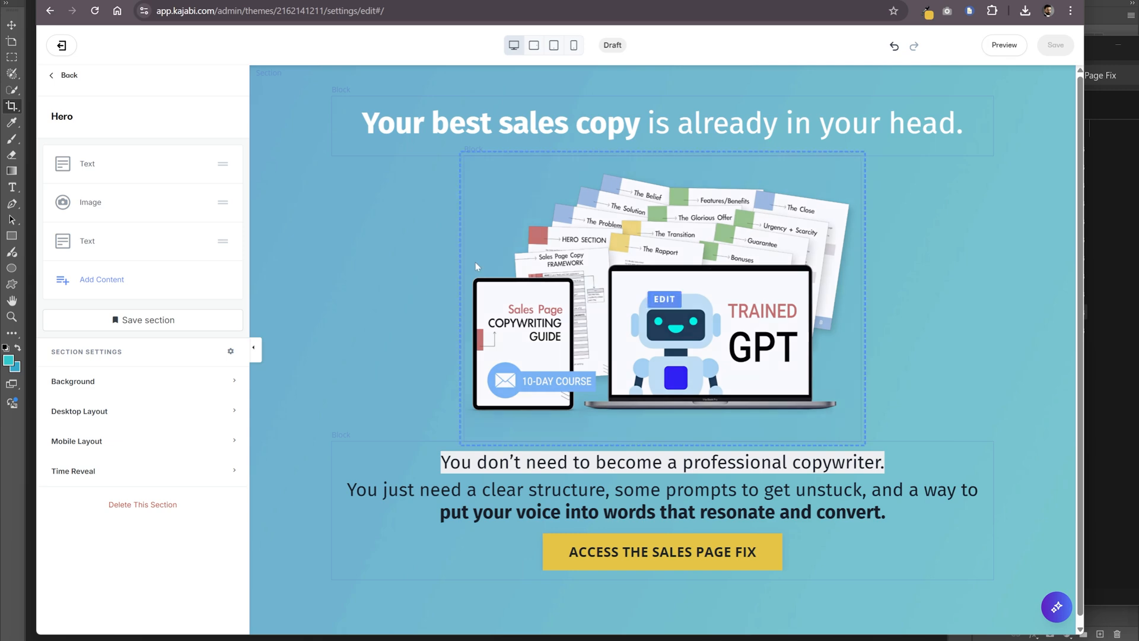
- Set the width of the paragraph block below the mockup to 8 columns and save
click(469, 468)
click(159, 175)
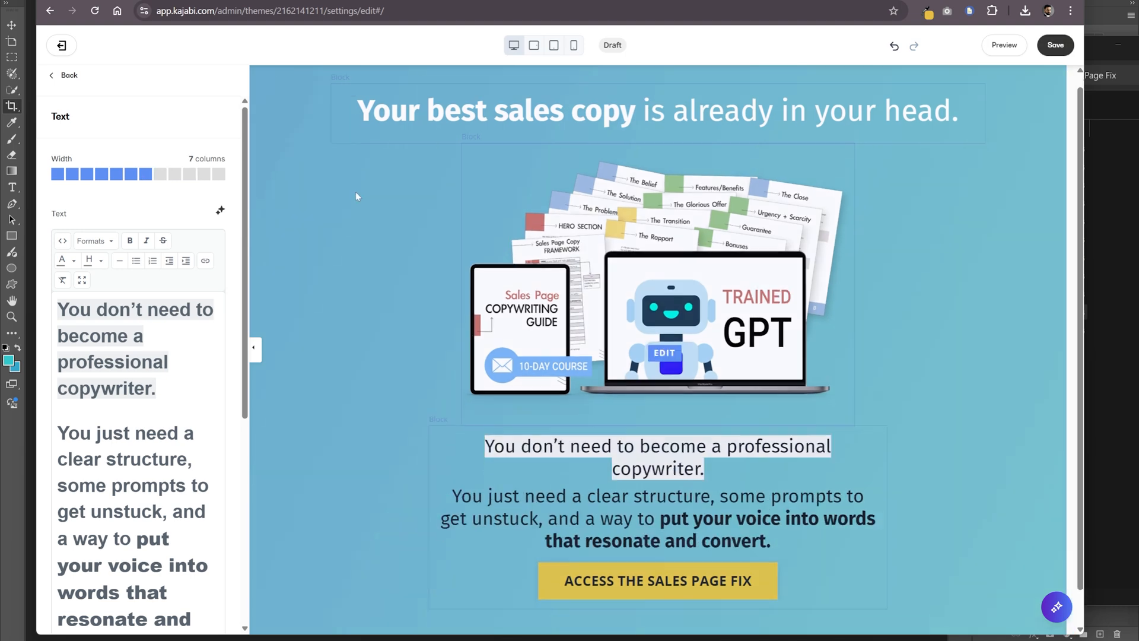
click(162, 175)
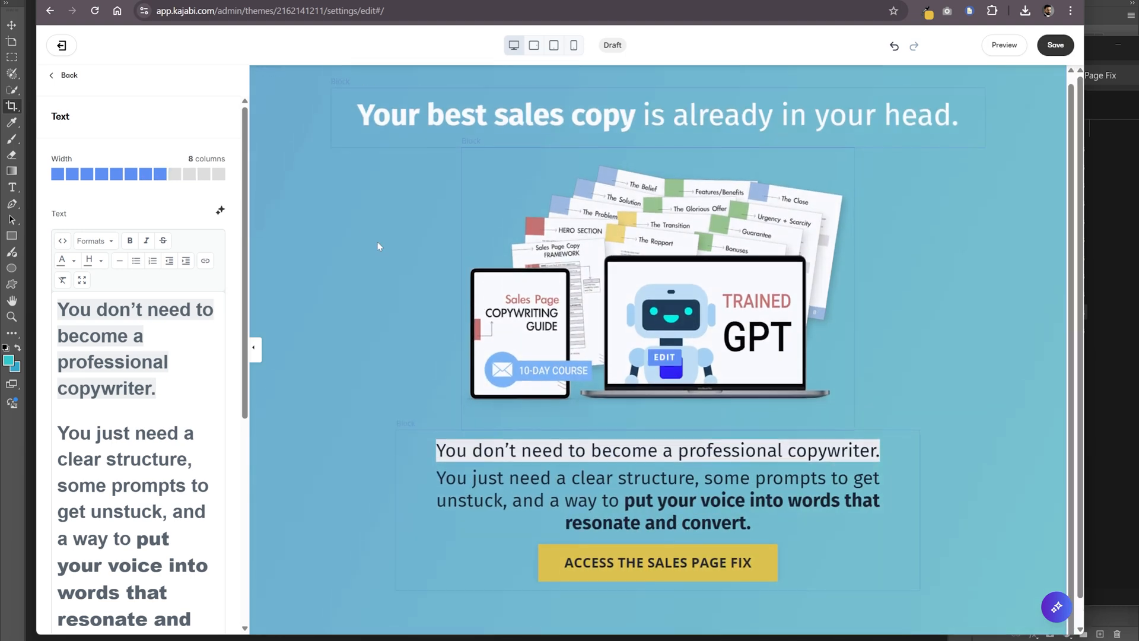
click(1060, 48)
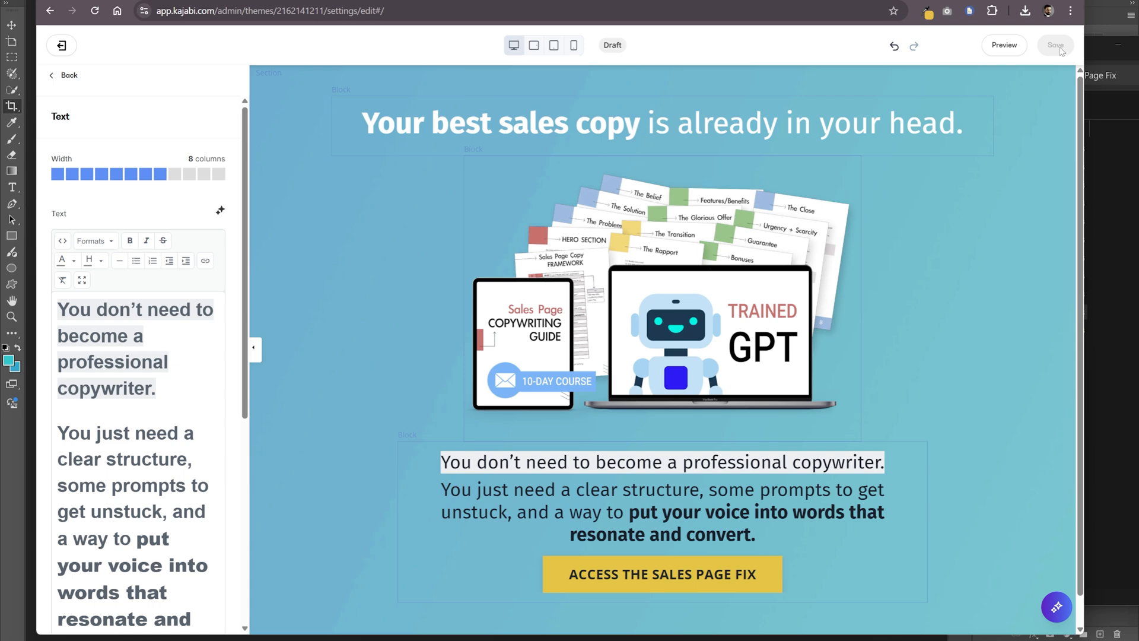
- Set the mockup image block's alignment to Center
click(544, 135)
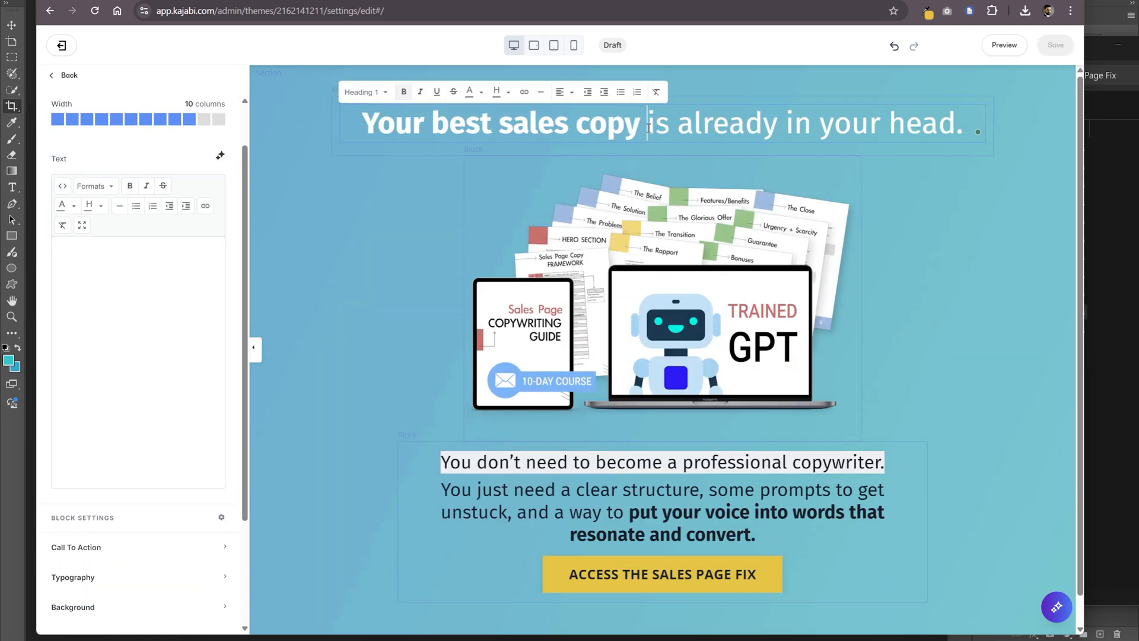
key(BackSpace)
click(748, 238)
scroll(119, 463, down, 5)
click(117, 463)
scroll(118, 415, down, 7)
click(129, 108)
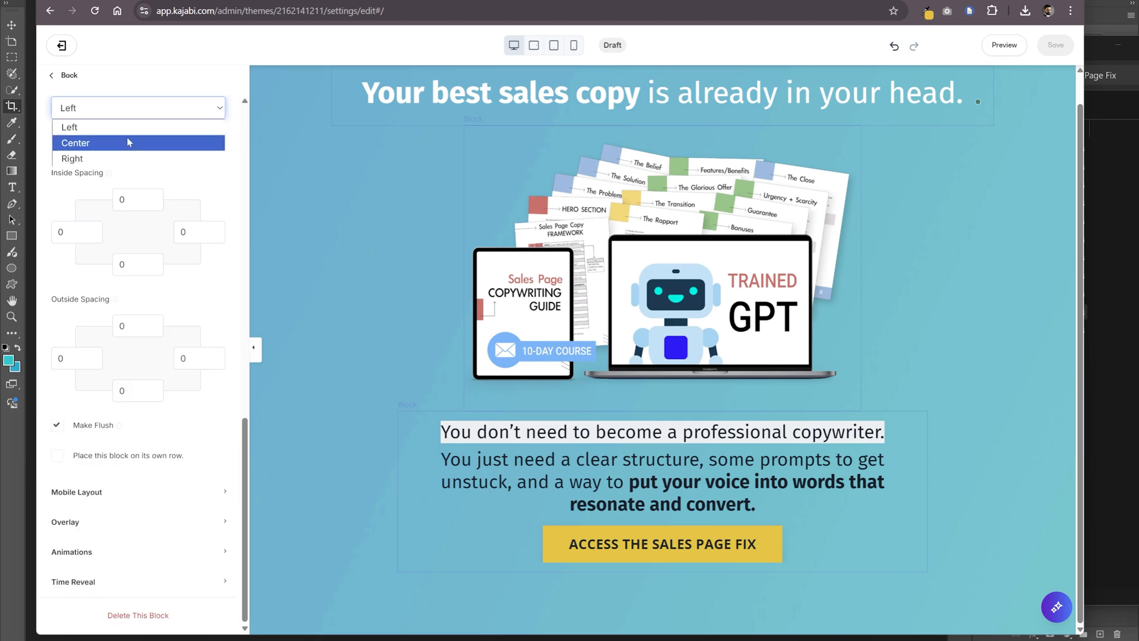
click(127, 142)
- Set the mockup image block's top outside spacing to -20 and save the page
drag(132, 326, 105, 331)
text(-20)
scroll(662, 350, up, 1)
click(1056, 46)
- Set the Hero section's desktop padding to 70 at the top and 100 at the bottom, and save
click(63, 75)
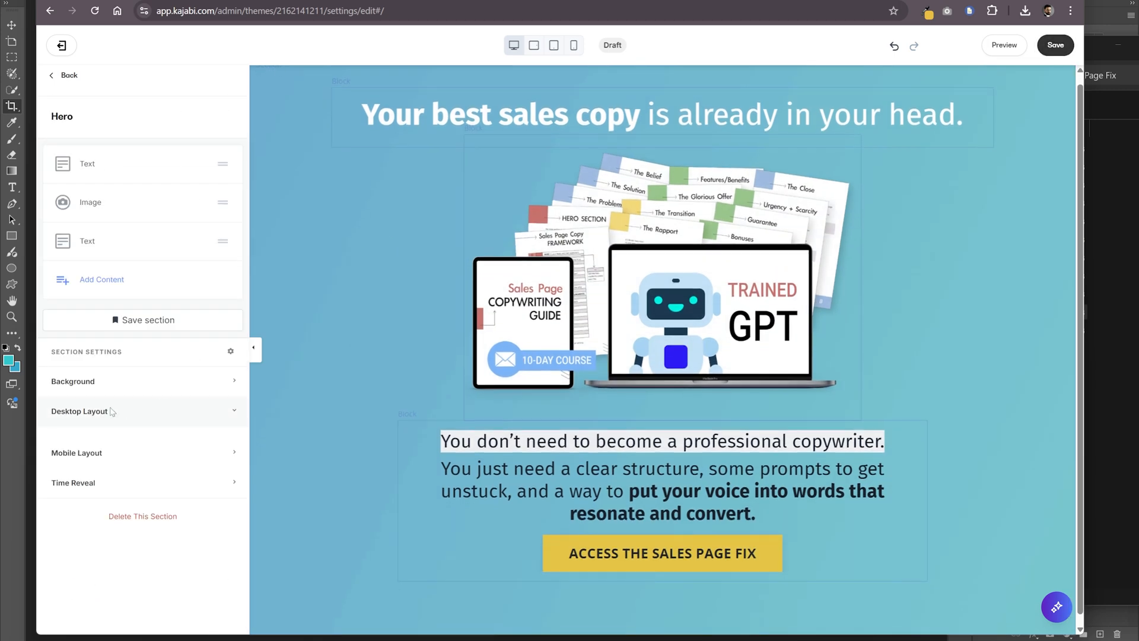
click(112, 412)
scroll(111, 410, down, 4)
text(1)
drag(134, 258, 102, 262)
text(00)
text(70)
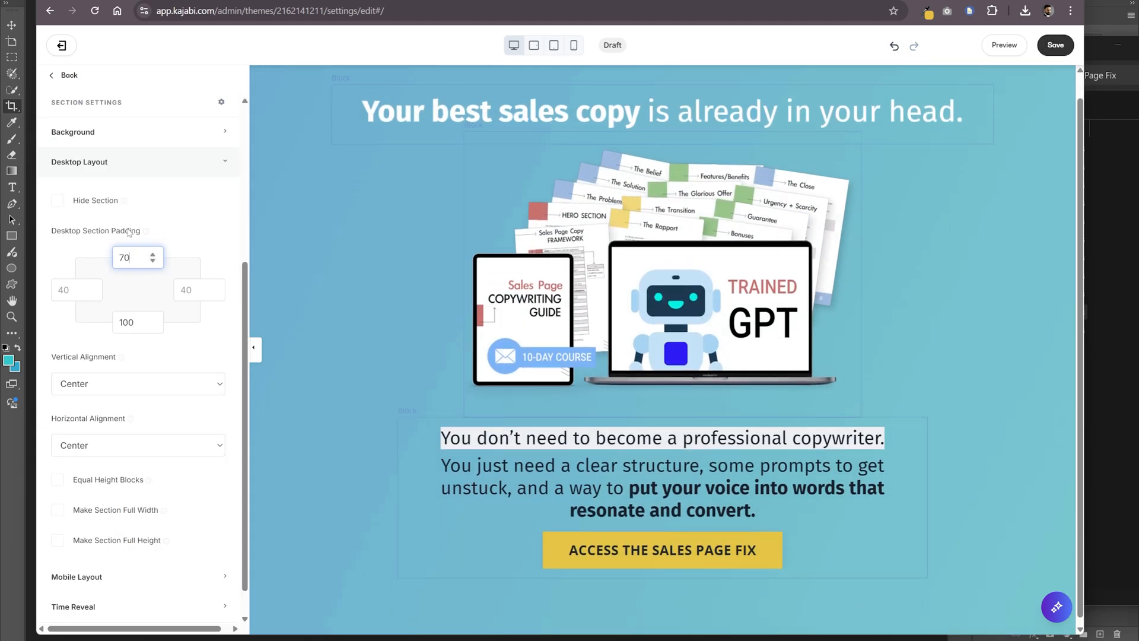
click(1056, 46)
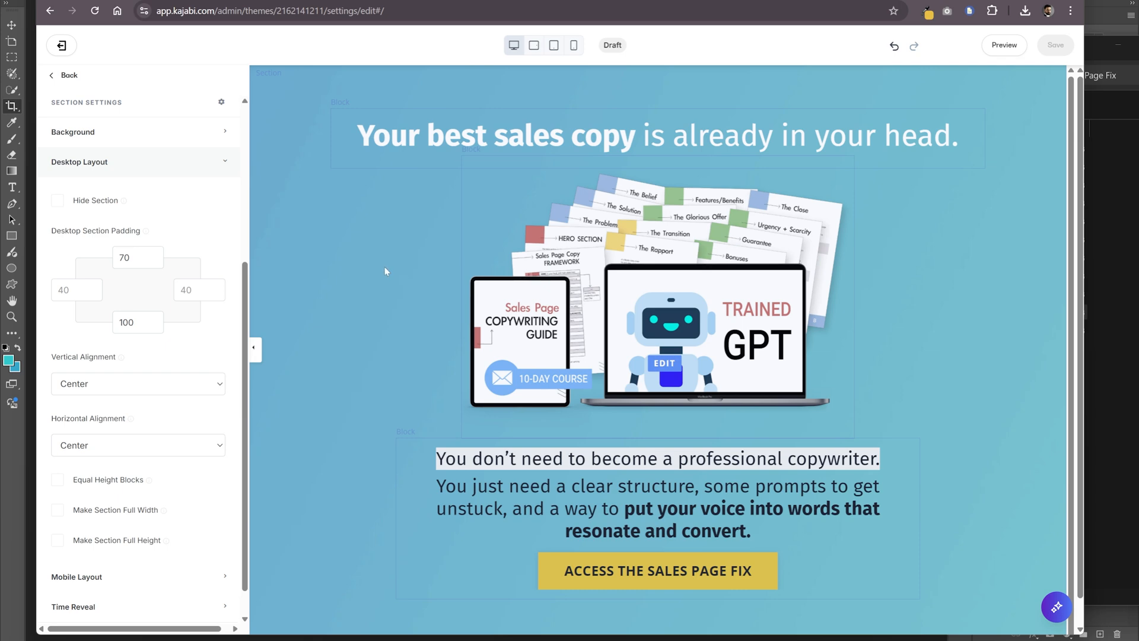
click(439, 487)
text(>>>)
key(BackSpace)
key(BackSpace)
key(BackSpace)
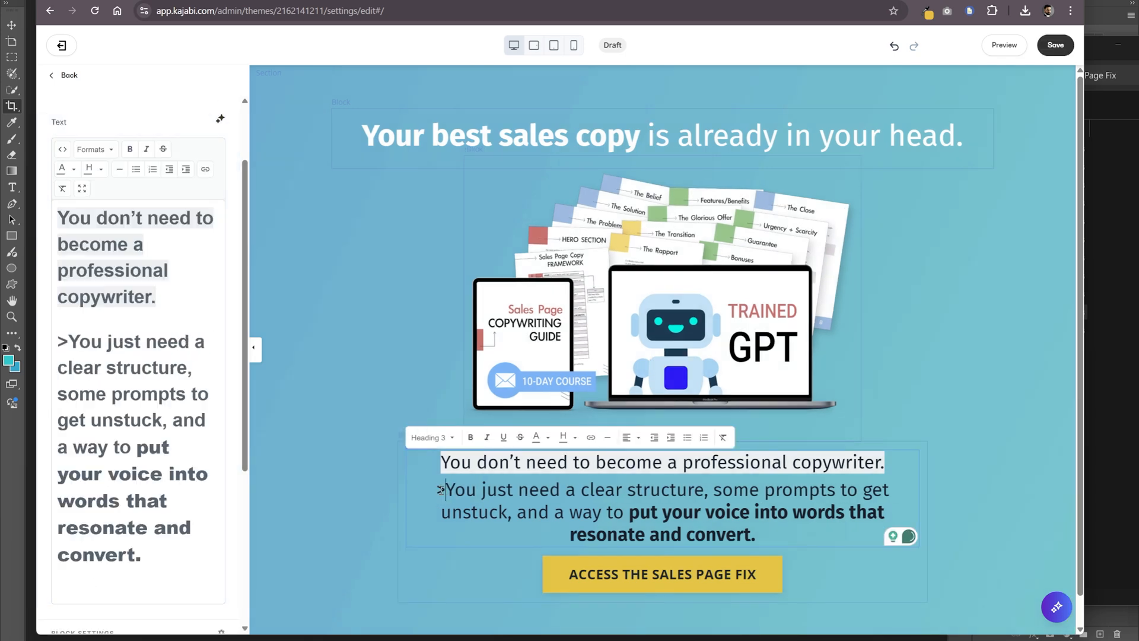
- Search the web for "right arrow symbol" and copy the → character from the results
scroll(459, 469, down, 1)
key(ctrl+t)
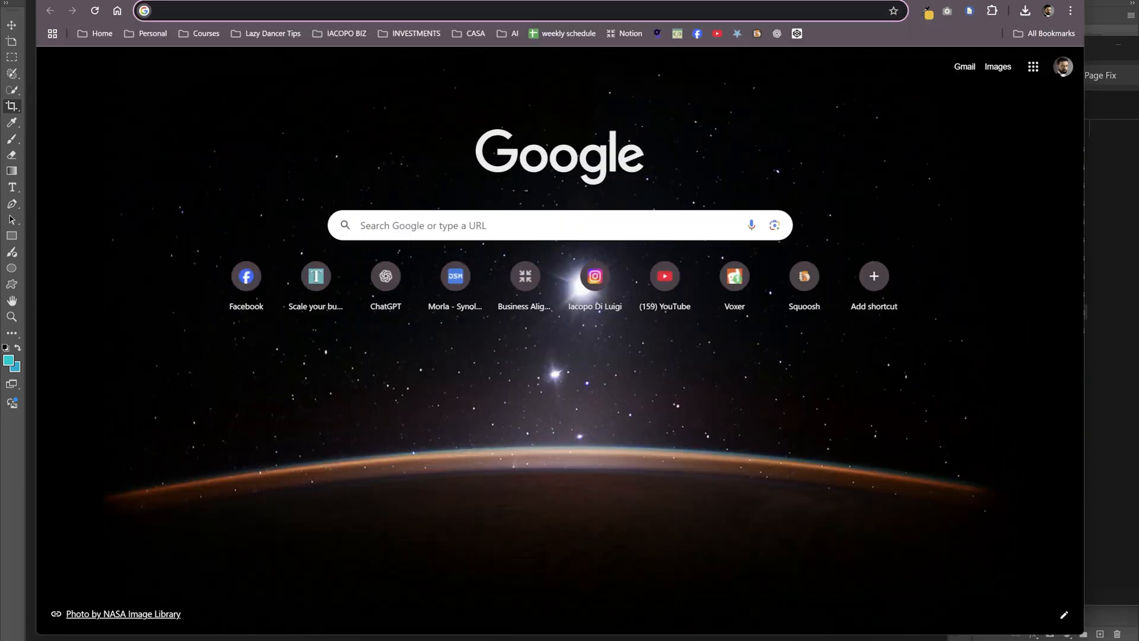
text(right arrow symbol)
key(Return)
scroll(336, 373, down, 5)
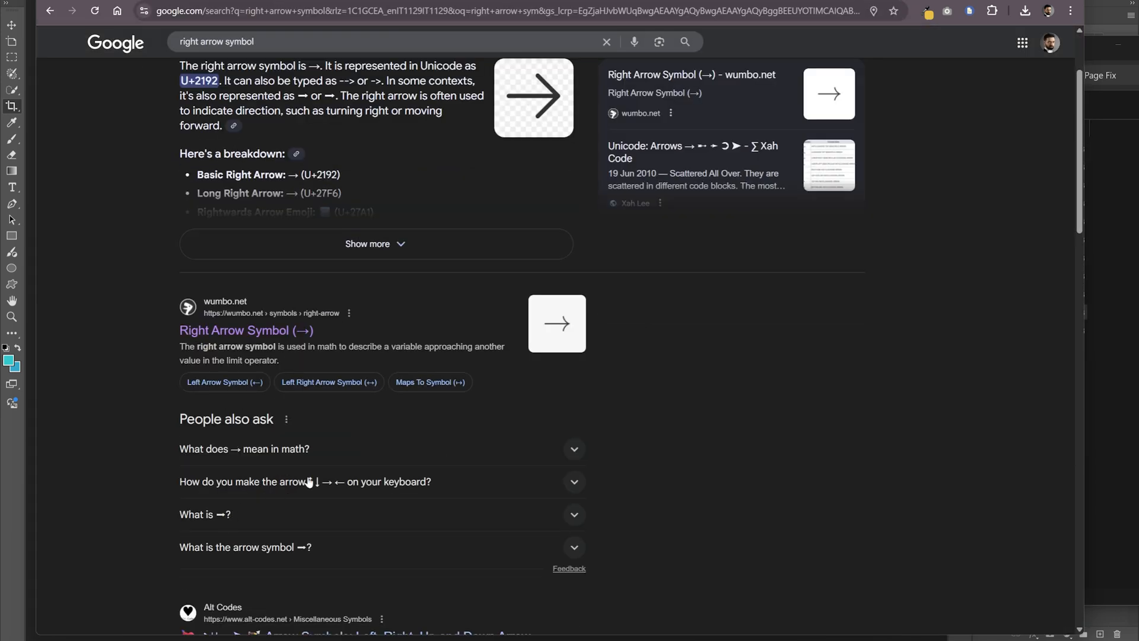
click(328, 314)
click(555, 209)
- Back in Kajabi, replace the ">" before "You just need a clear structure" with the copied → arrow and save
click(249, 1)
click(178, 1)
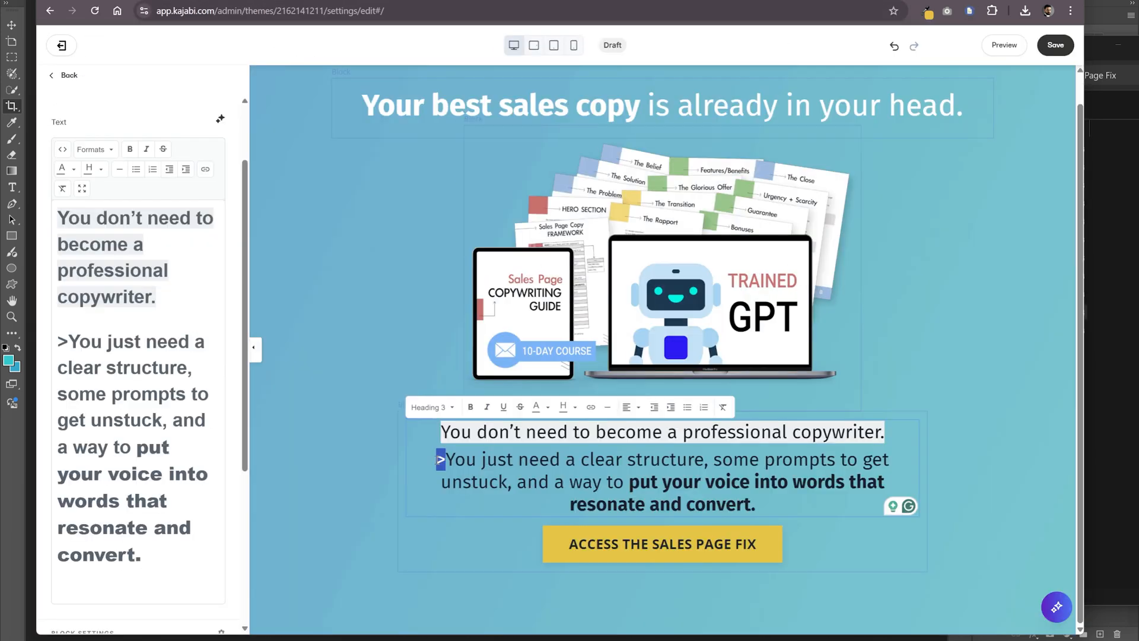
double_click(63, 342)
key(ctrl+v)
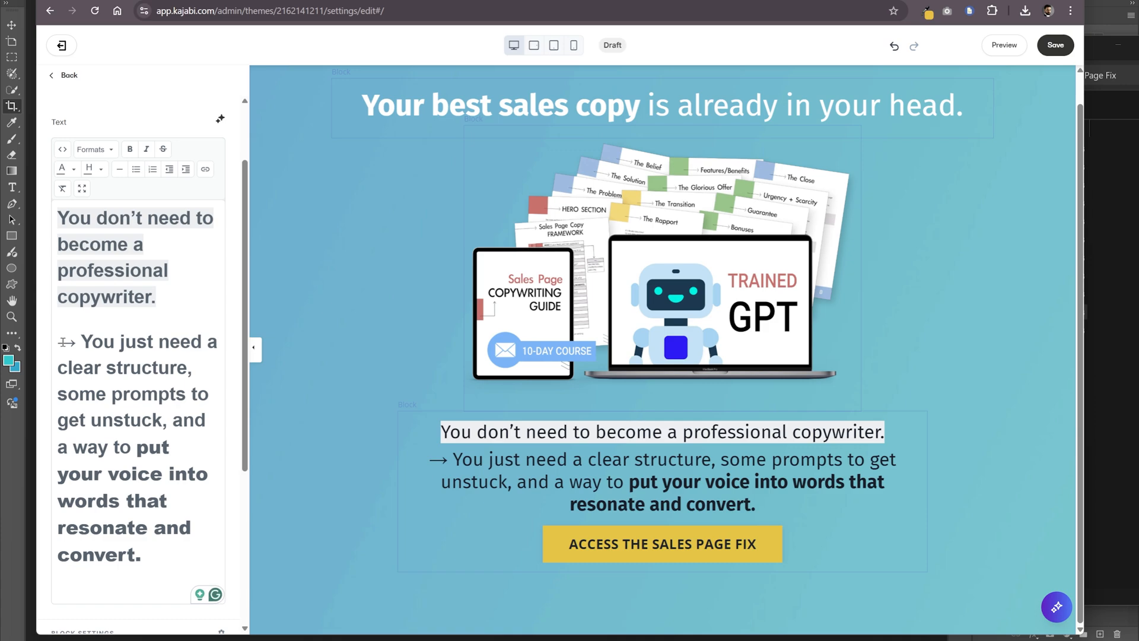
click(1056, 45)
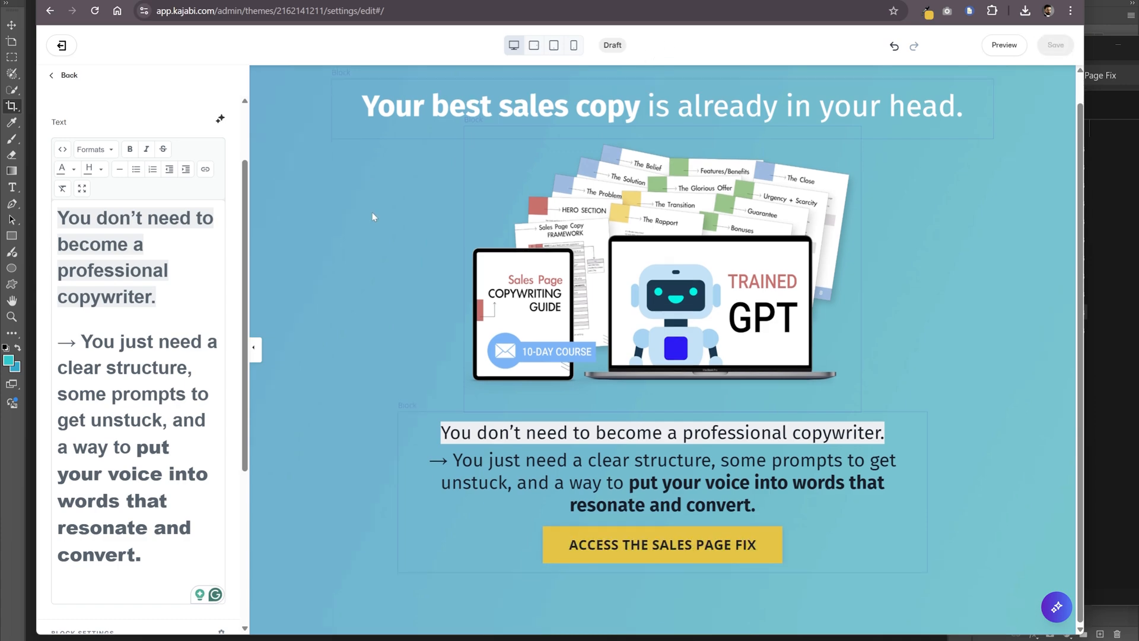
- Switch to Photoshop, hide the OBJECTS group in Sales Page Fix Mockup.psd and save over the disk copy
key(alt+Tab)
click(982, 477)
key(ctrl+s)
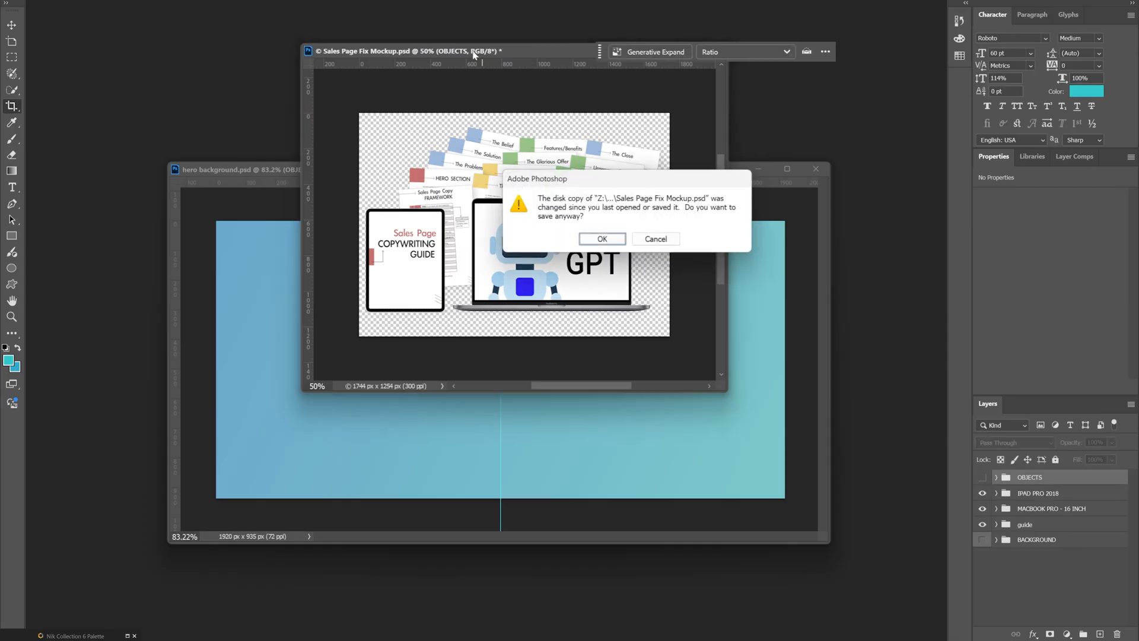
click(602, 239)
- Save a copy of the mockup without the objects as a lossy WebP image at quality 80
click(27, 1)
click(68, 126)
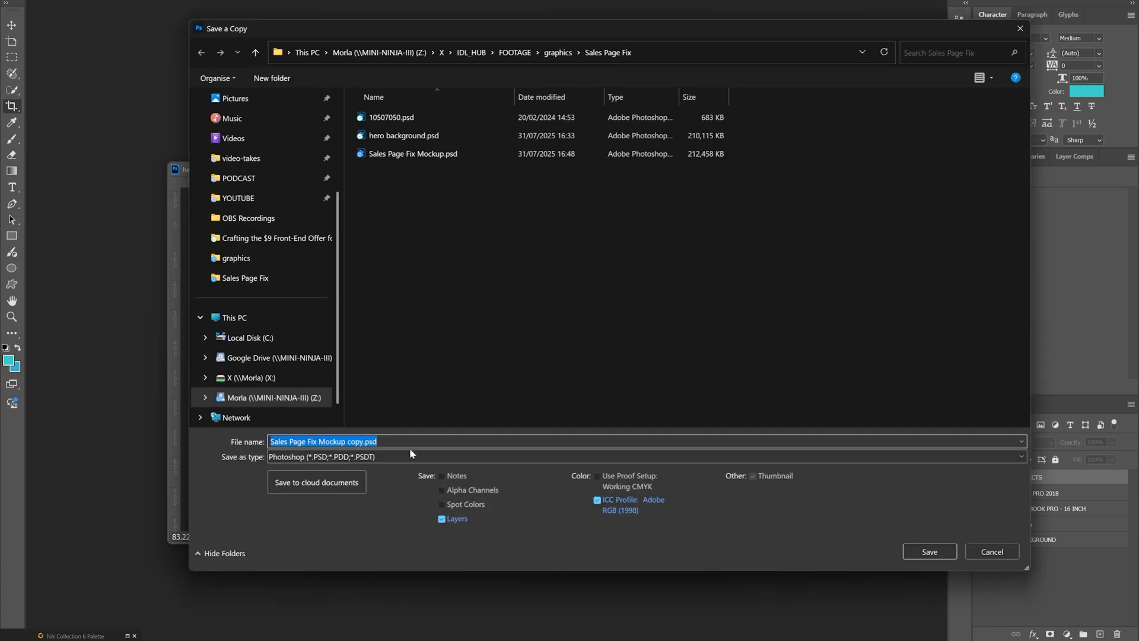
click(412, 456)
click(415, 444)
click(430, 175)
click(930, 551)
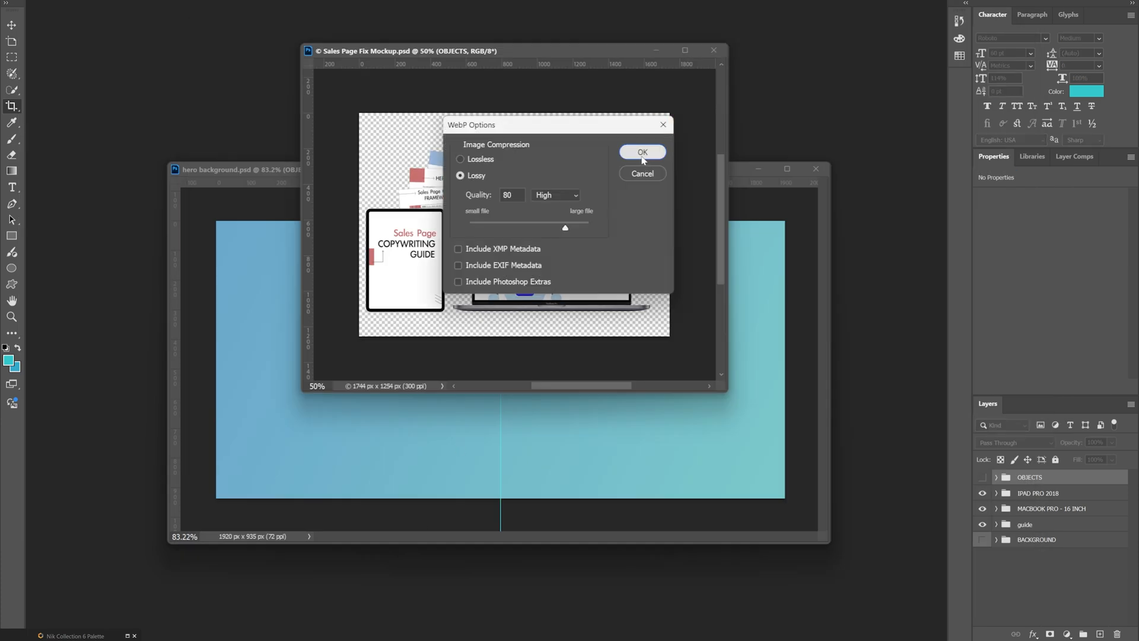
click(645, 142)
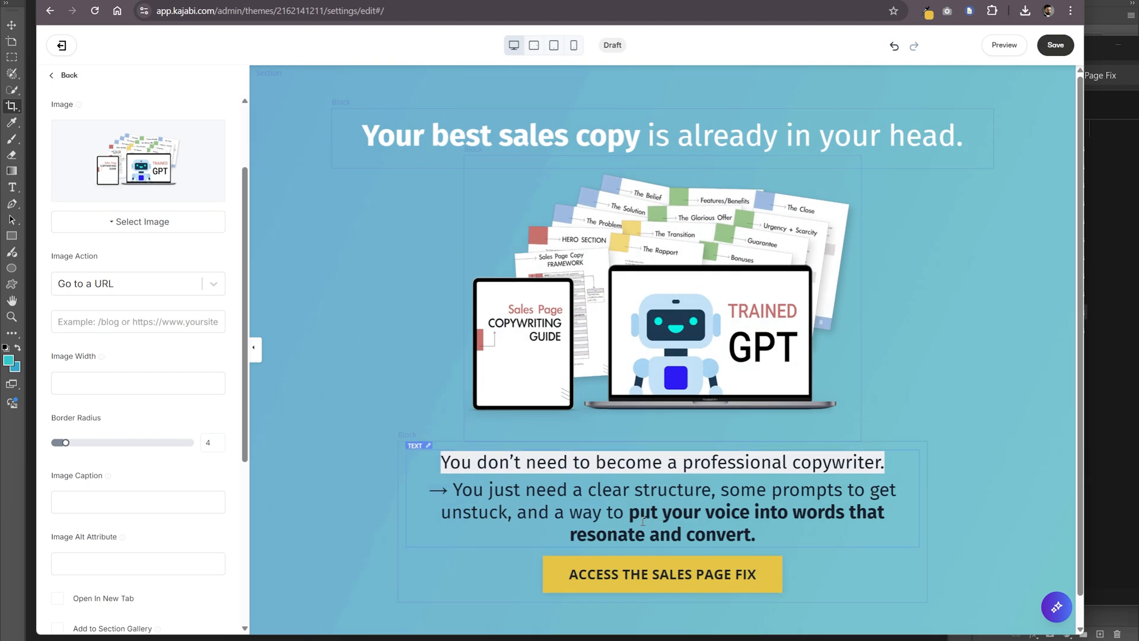
- Try white as the text color of the Hero's call-to-action button in Kajabi, then return it to a dark color
scroll(901, 524, down, 1)
click(662, 544)
scroll(127, 485, down, 6)
click(77, 402)
scroll(127, 451, down, 3)
click(61, 515)
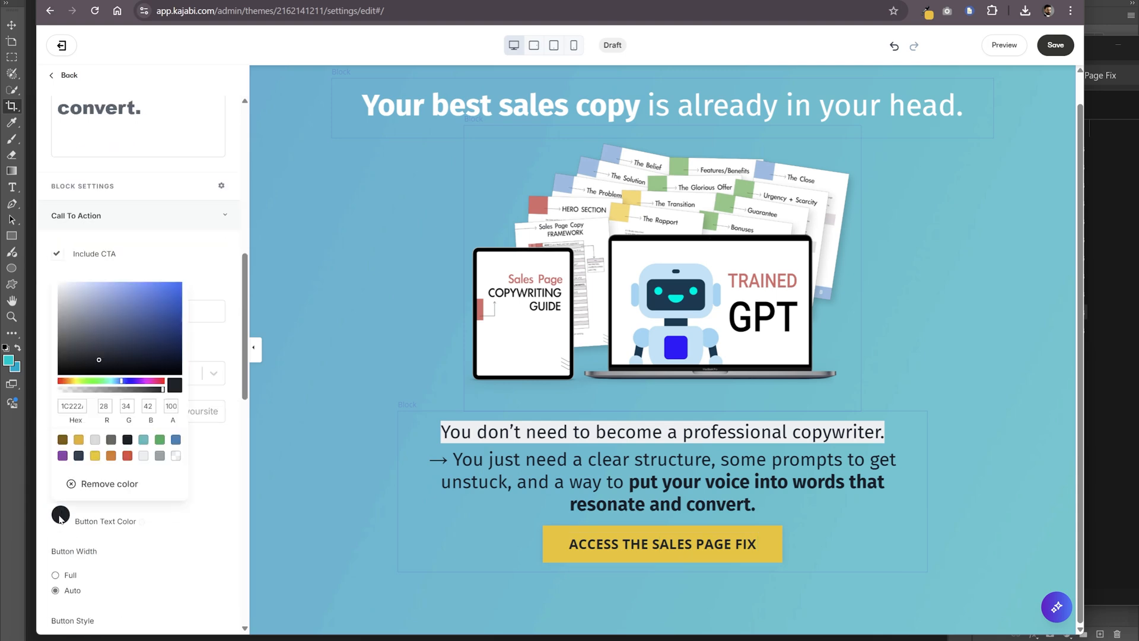
drag(78, 356, 52, 277)
click(149, 259)
click(60, 515)
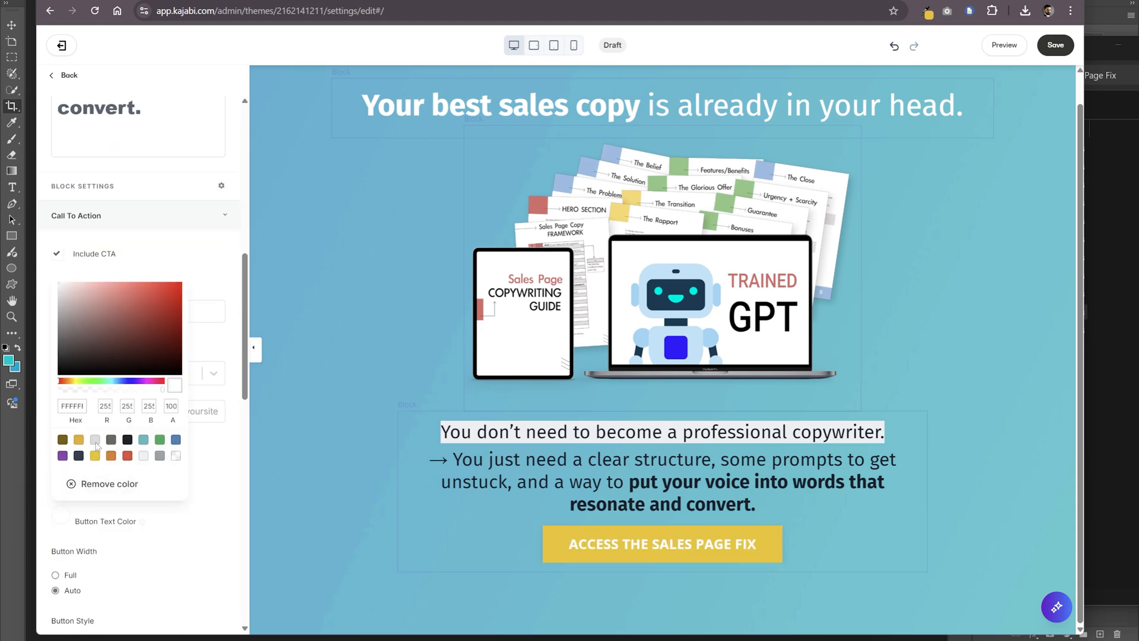
click(97, 447)
click(221, 459)
- Add an empty line after "resonate and convert." to space the text from the button, and save
click(775, 504)
key(Return)
scroll(771, 504, up, 1)
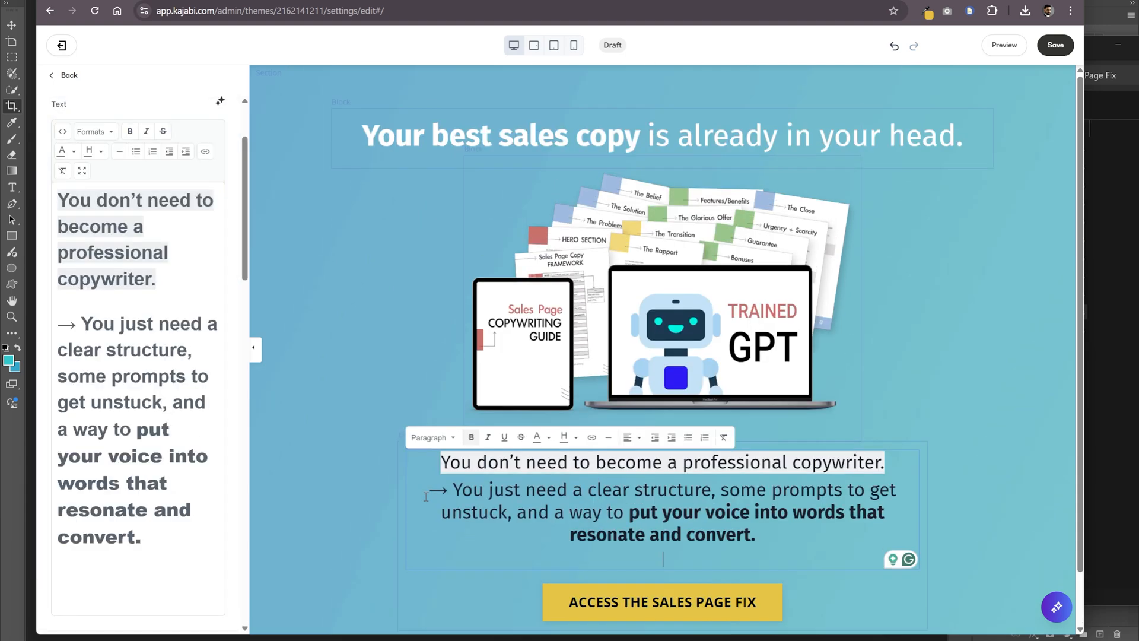
click(336, 315)
click(65, 75)
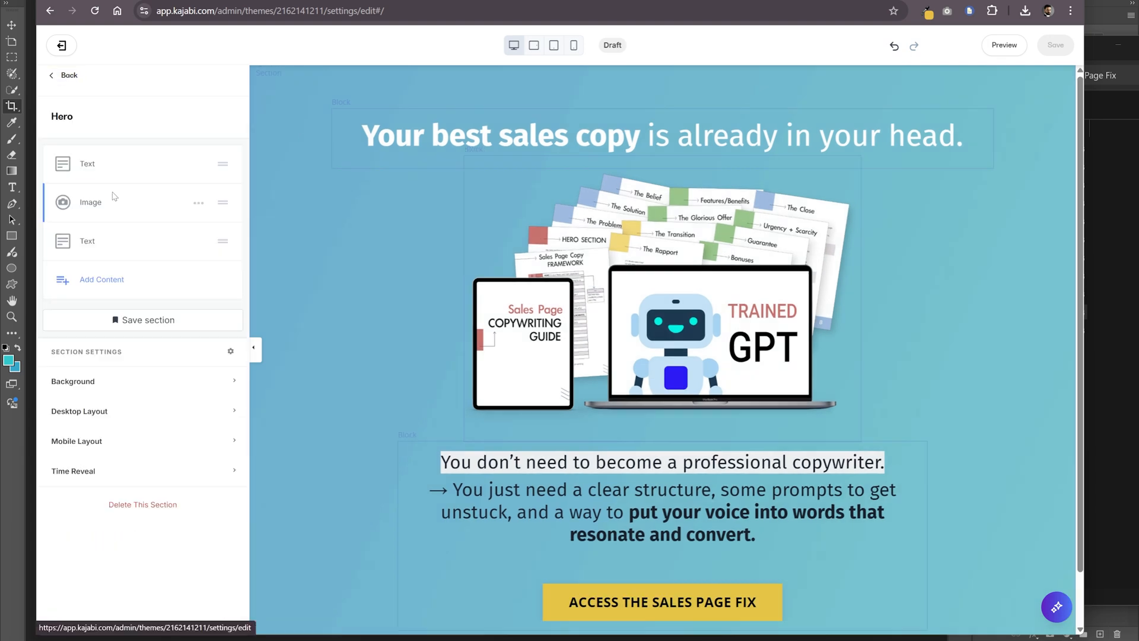
- Check the template document and the published page's style settings, then set the draft theme's body font to Karla and save
click(65, 74)
click(98, 245)
click(87, 382)
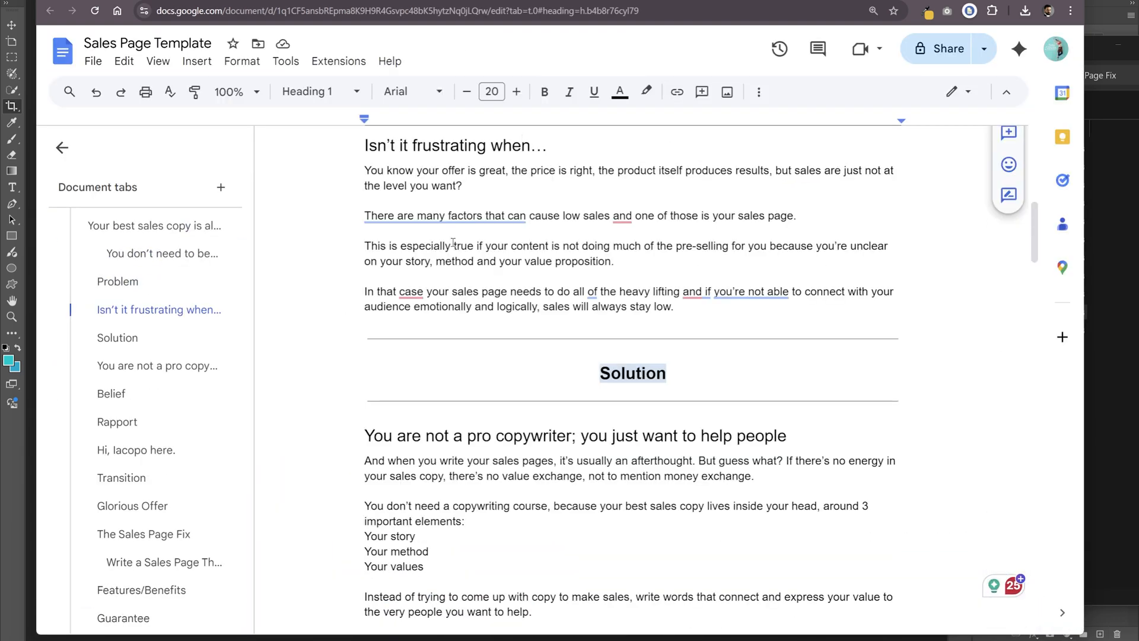
scroll(564, 226, up, 3)
click(364, 397)
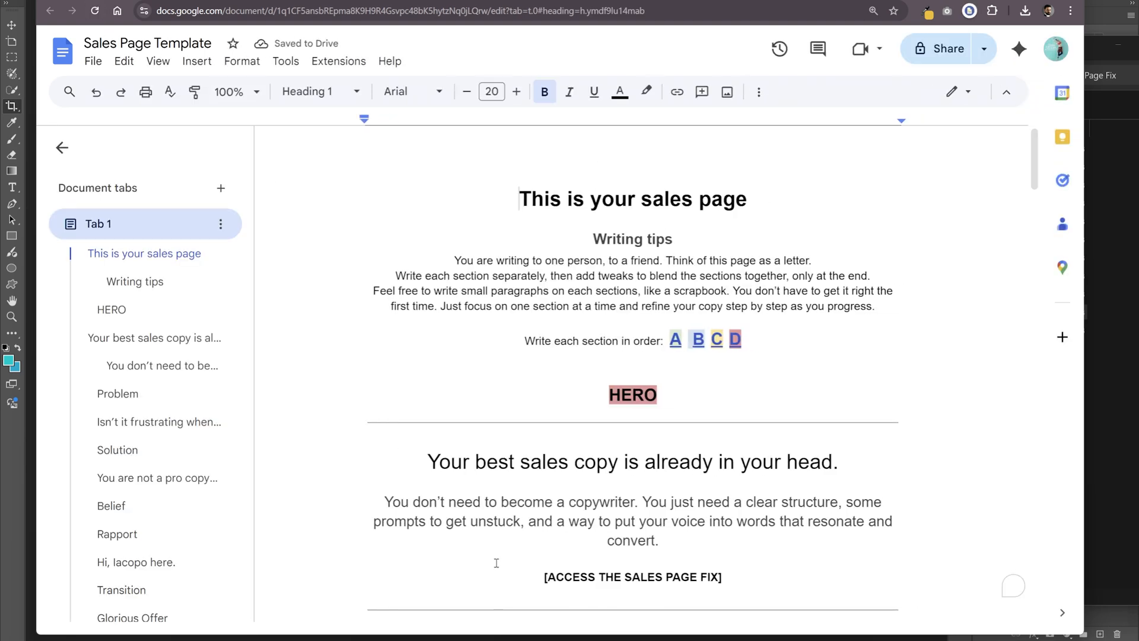
scroll(594, 356, down, 5)
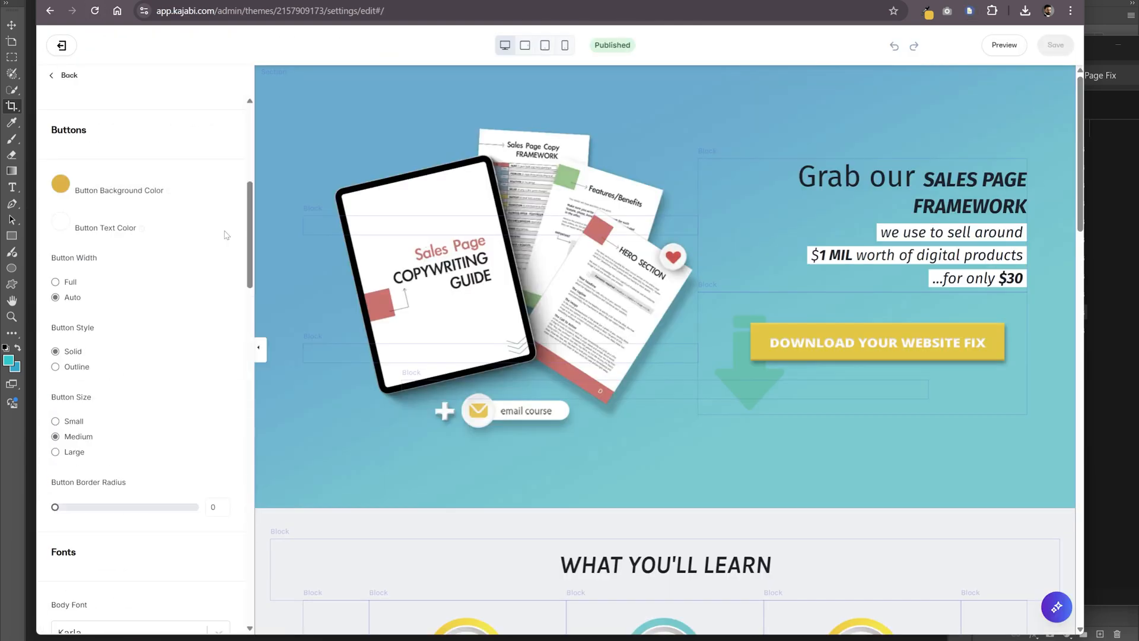
scroll(249, 252, down, 7)
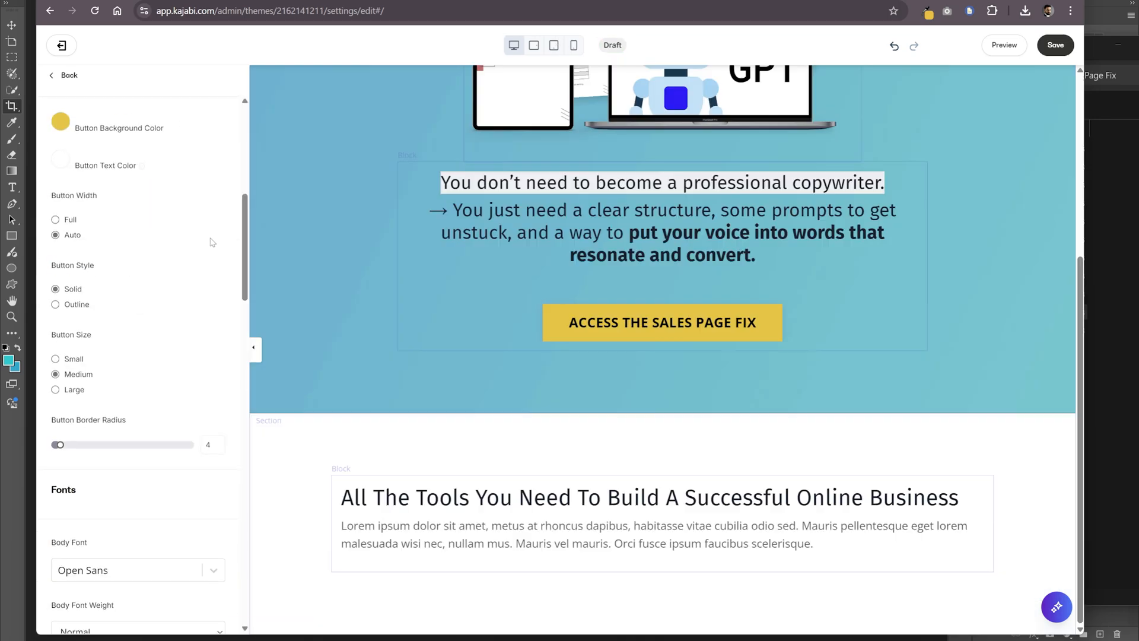
click(214, 196)
text(Kar)
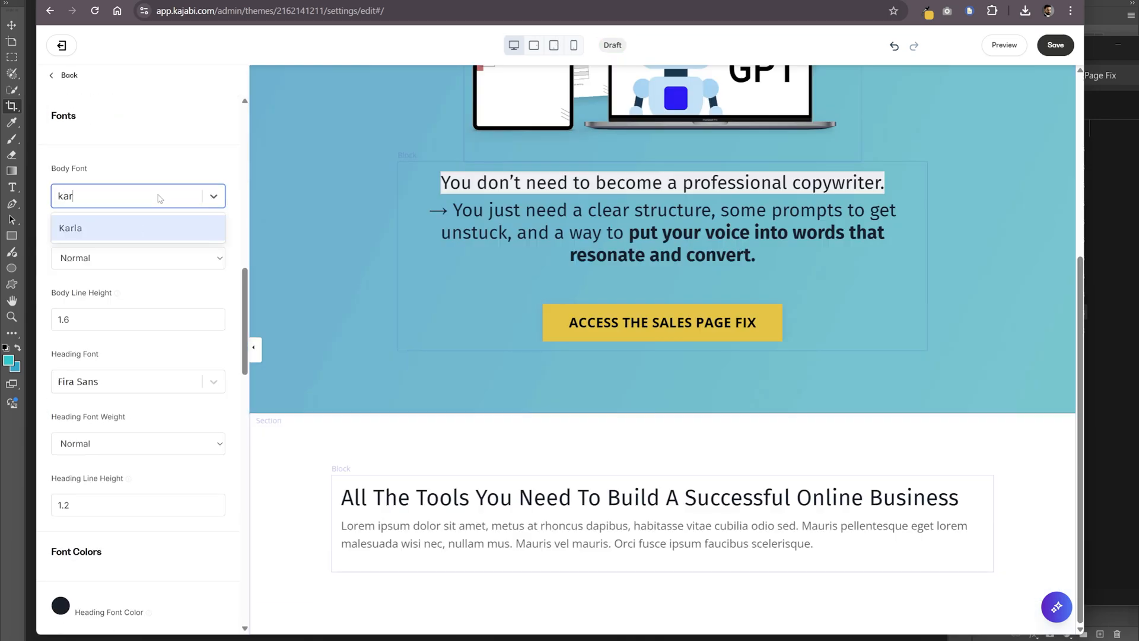
key(Return)
scroll(330, 246, up, 3)
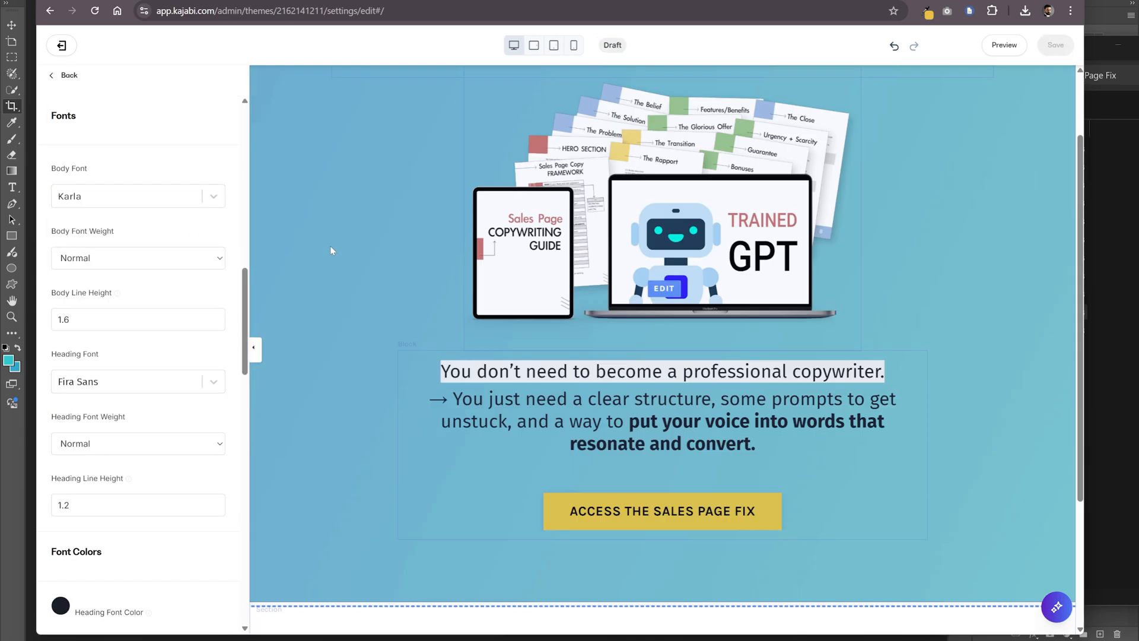
- Copy the Problem paragraphs from the Sales Page Template document into the text block below the Hero, under "Isn't it frustrating when…"
scroll(330, 245, down, 4)
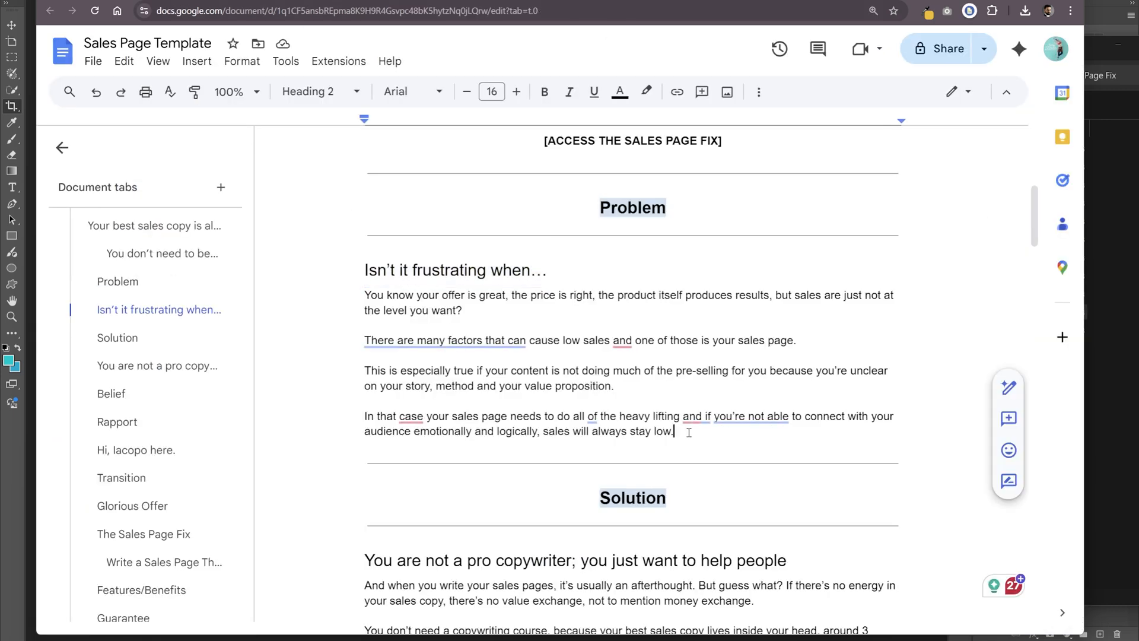
drag(689, 432, 360, 295)
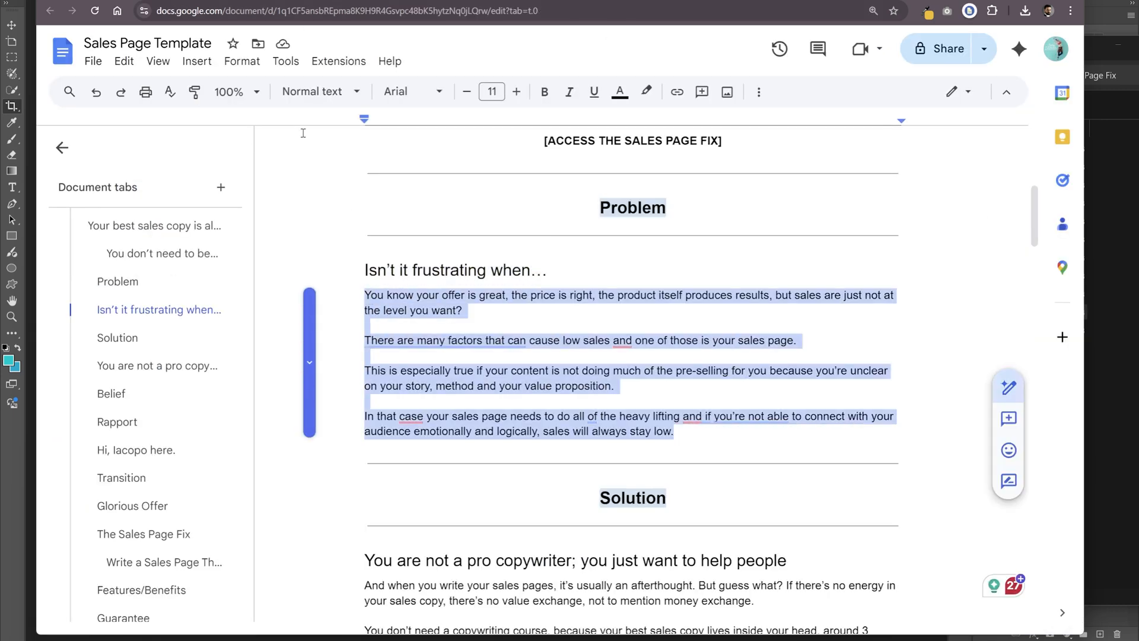
key(ctrl+c)
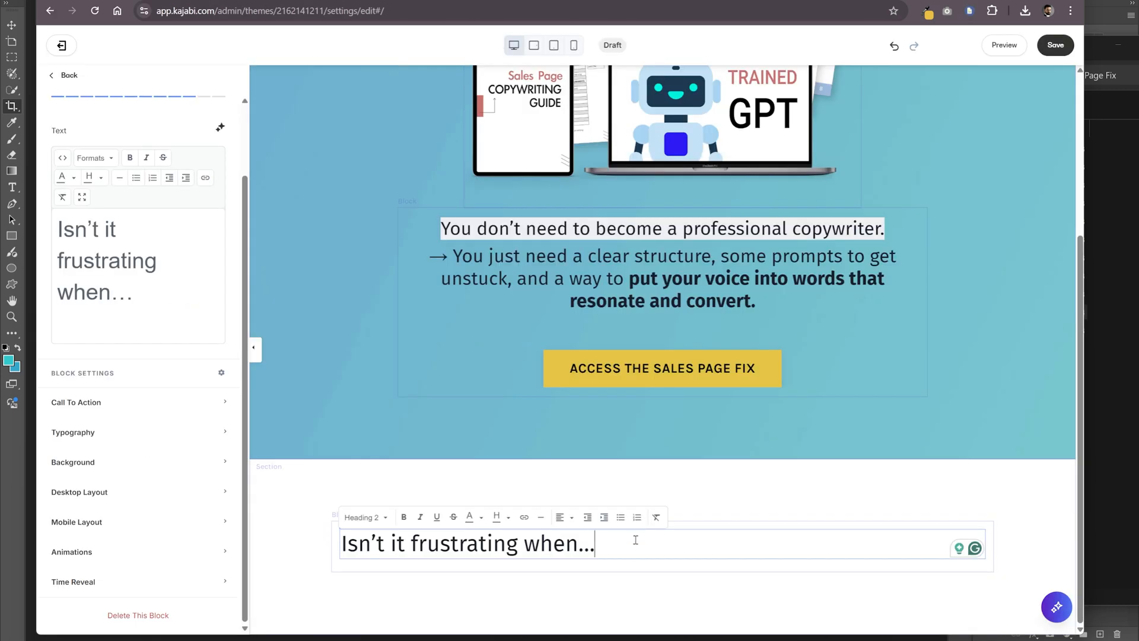
key(ctrl+v)
scroll(621, 417, down, 2)
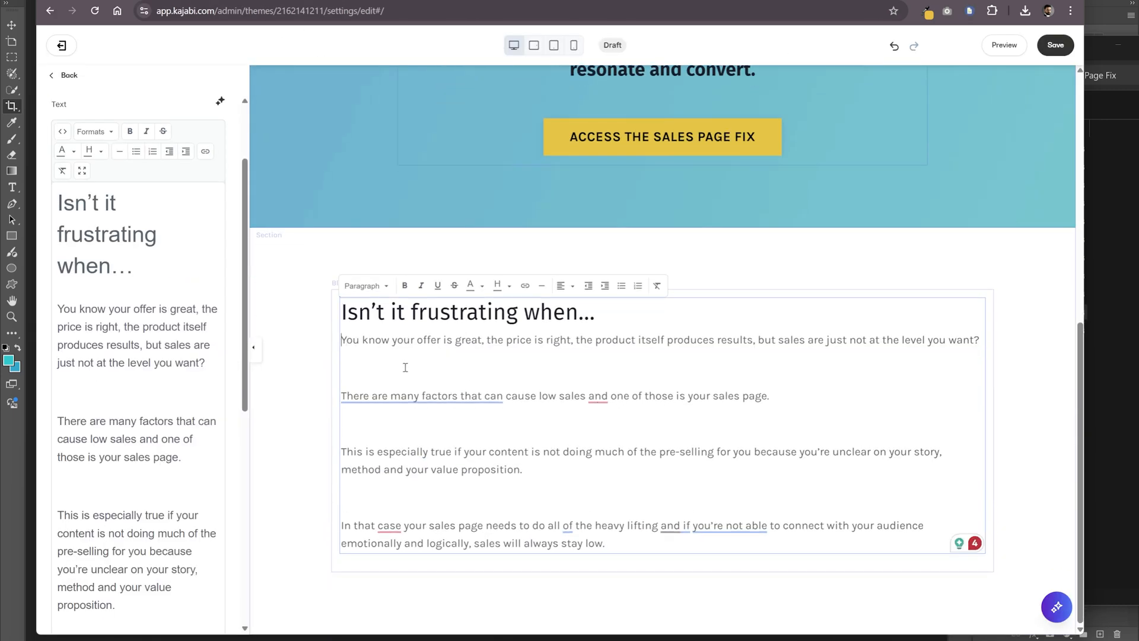
- Add an empty line under the heading, close the gap after the first paragraph and start the second with "Many factors can cause"
key(Return)
click(475, 466)
key(BackSpace)
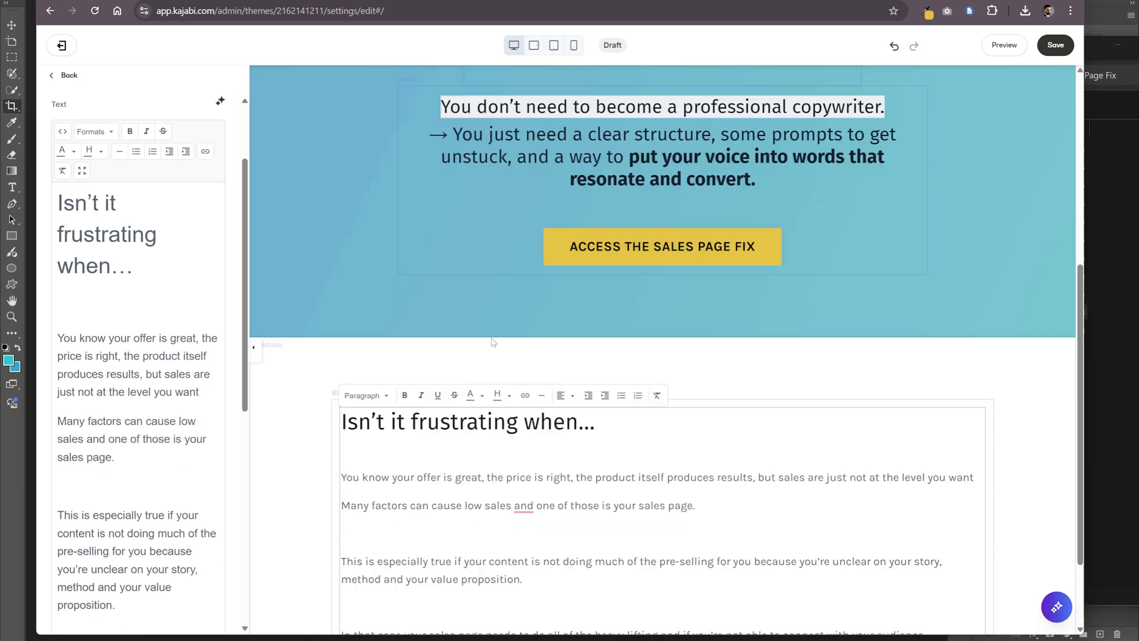
- Set the width of the "Isn't it frustrating when…" text block to 7 columns
click(160, 176)
click(145, 176)
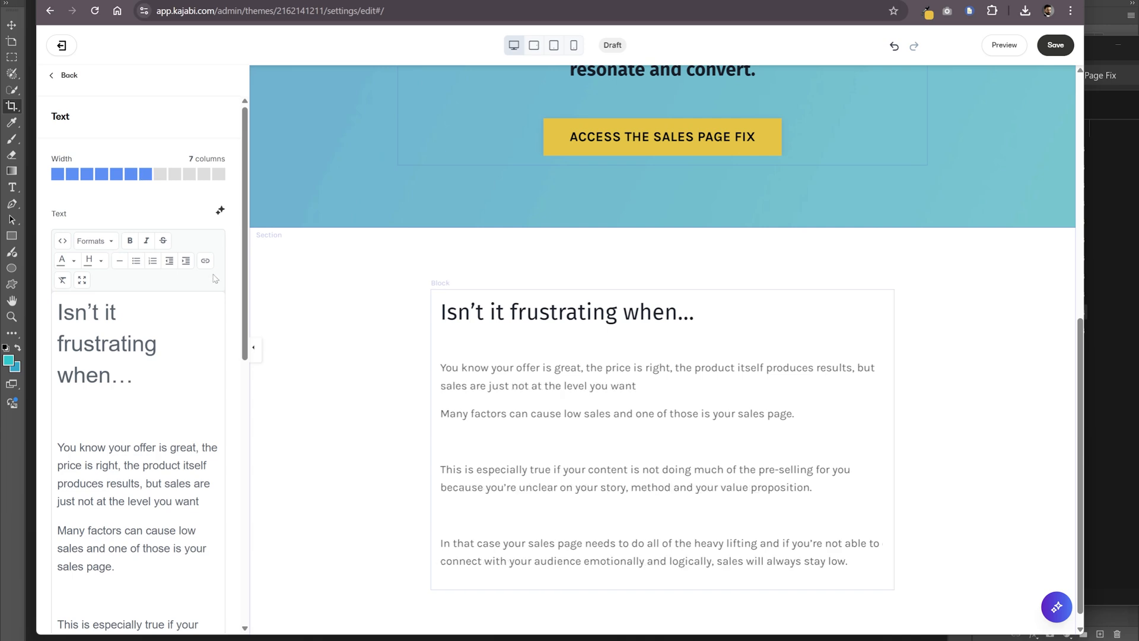
scroll(522, 387, down, 2)
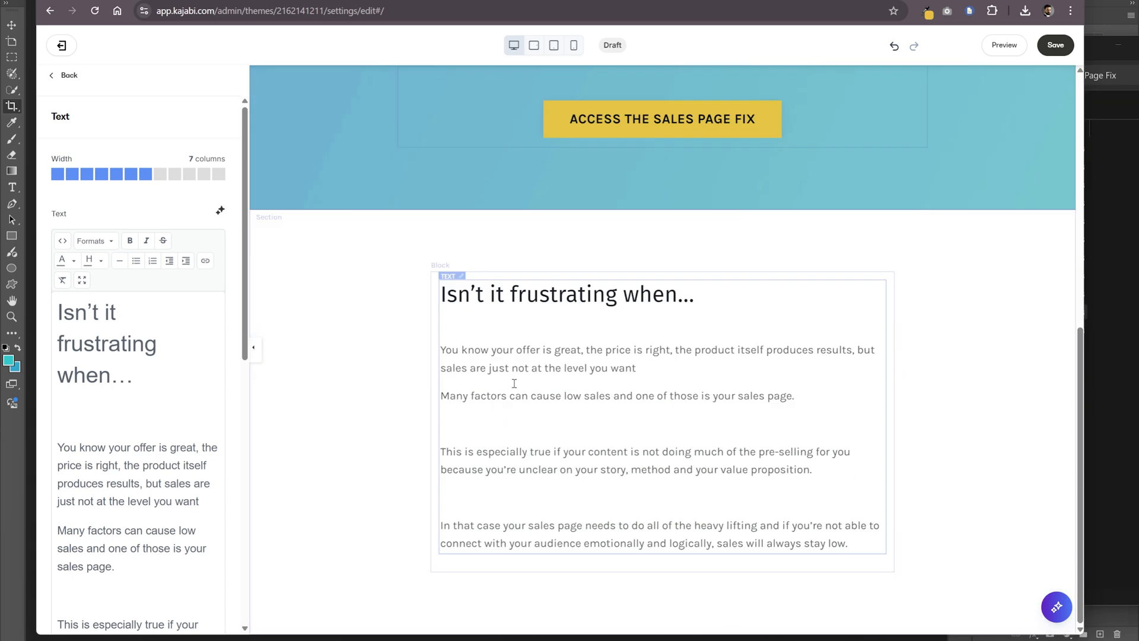
- Turn the first paragraph into bullets, splitting off "You know your offer is great", "The price is right" and "The product itself produces results"
click(502, 357)
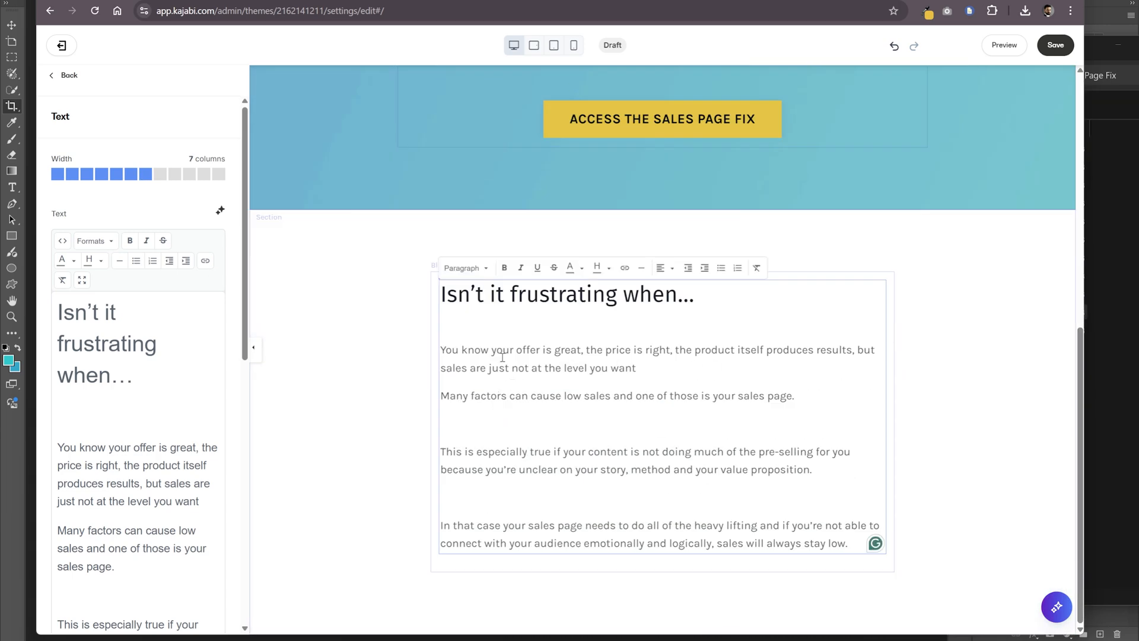
click(721, 268)
drag(606, 351, 612, 351)
key(Return)
mouse_move(488, 372)
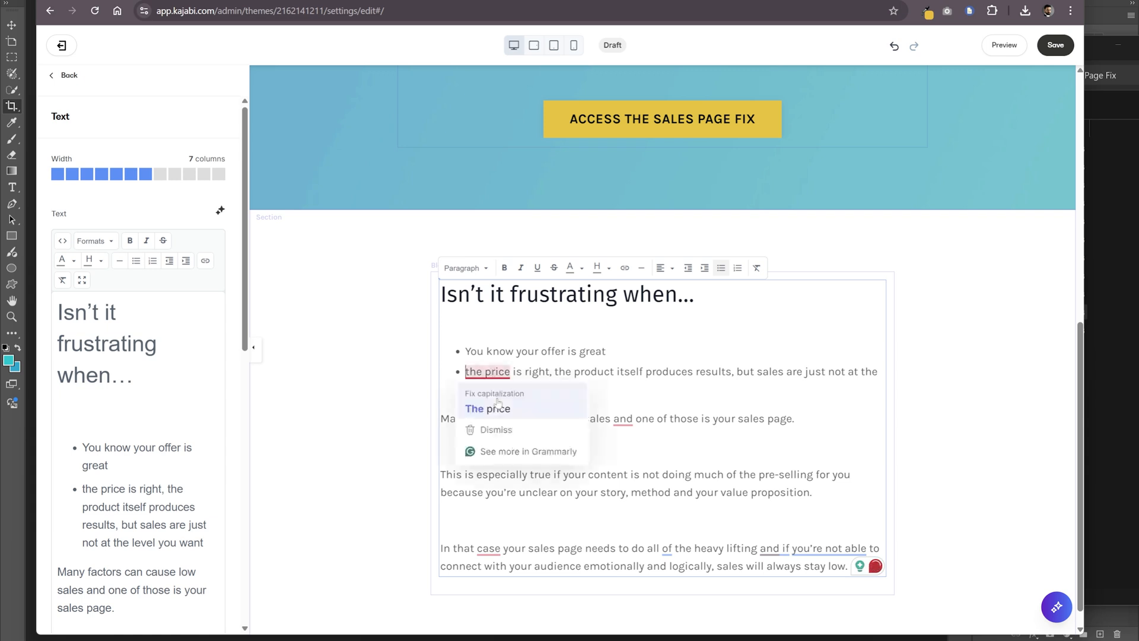
click(490, 407)
drag(554, 373, 564, 374)
key(Return)
text(T)
- Separate "but sales are just not at the level you want?" from the third bullet as a normal paragraph below the list
click(649, 392)
key(BackSpace)
key(BackSpace)
key(Return)
key(Return)
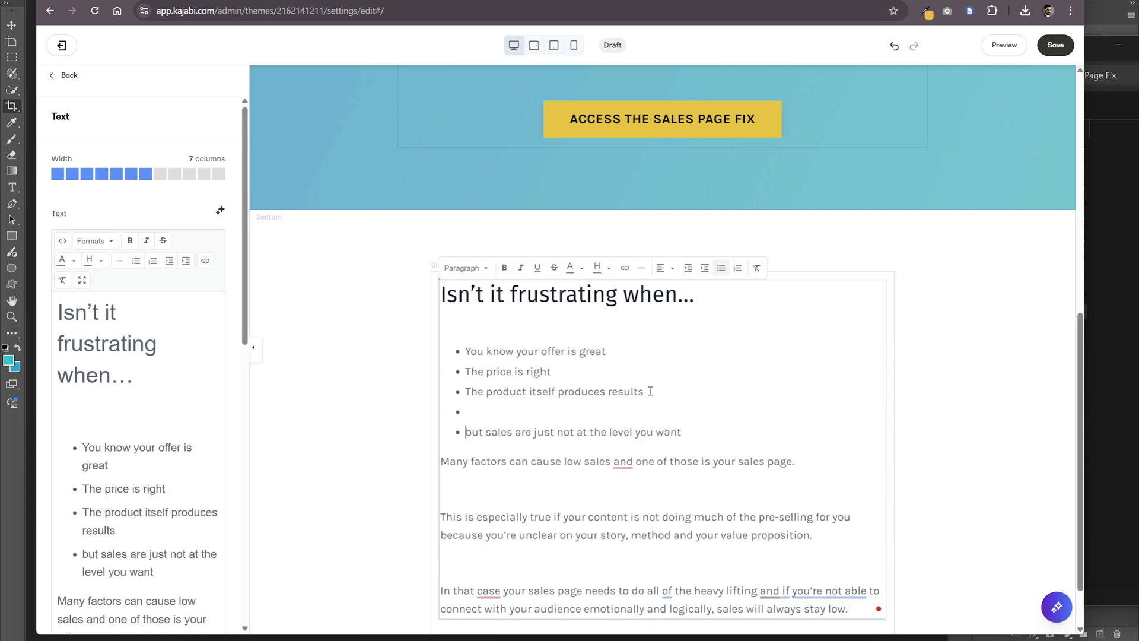
key(BackSpace)
click(721, 268)
click(665, 424)
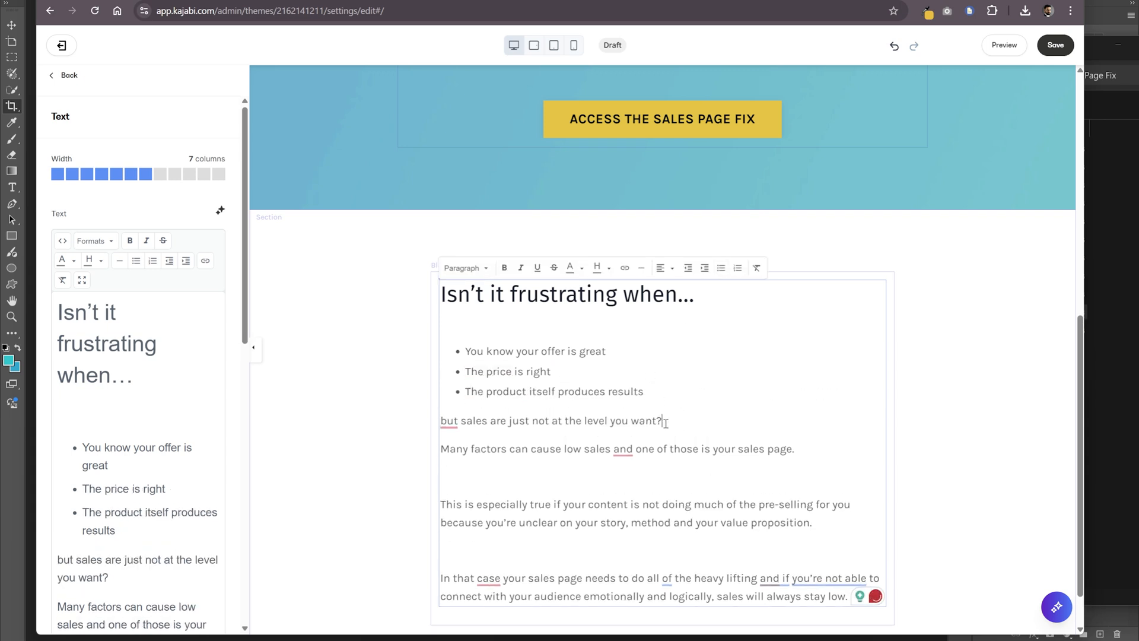
- Make the line below the bullets a smaller heading reading "But sales are just not at the level you want.", followed by an empty line
click(466, 268)
click(470, 373)
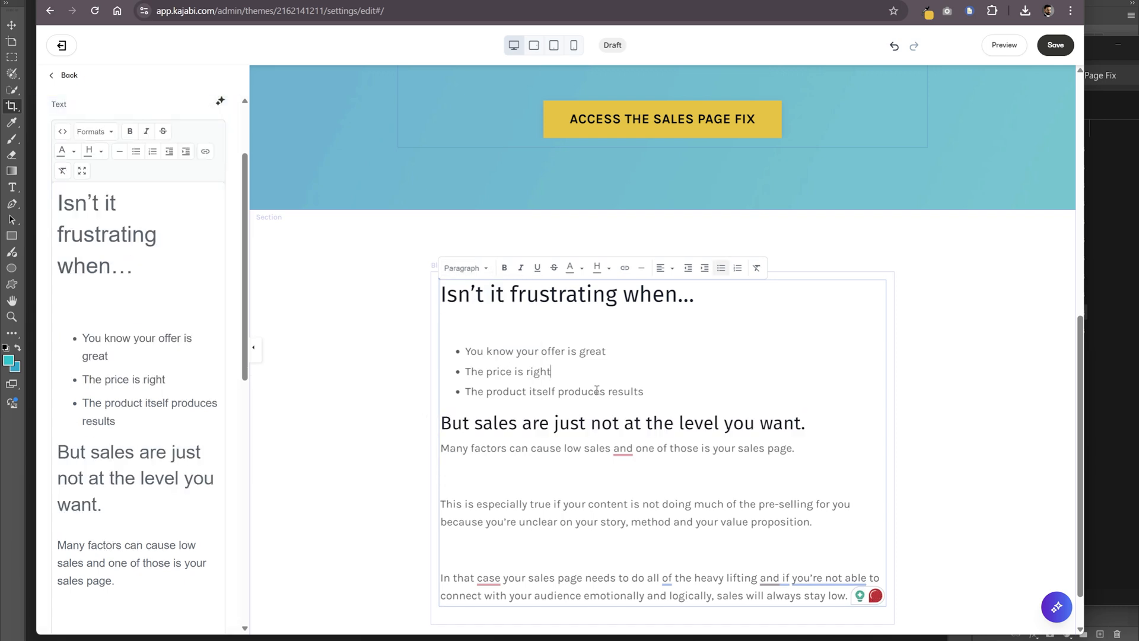
click(511, 443)
key(Home)
key(Return)
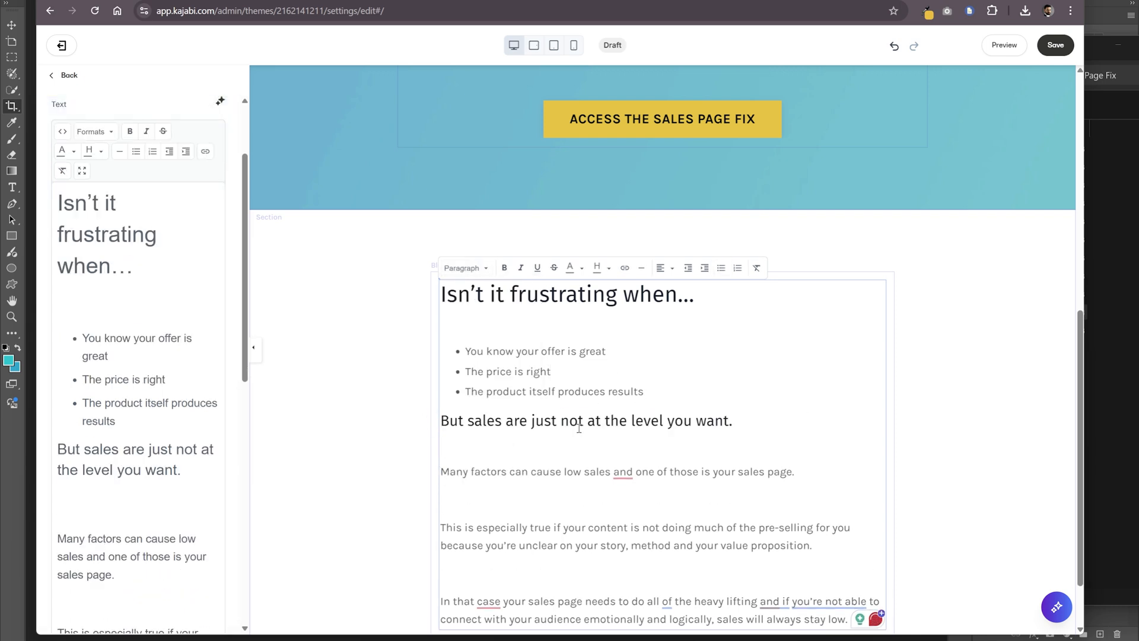
- Italicize the three bullet points and remove the empty line between the main heading and the list
drag(645, 392, 465, 352)
click(520, 267)
click(533, 317)
key(BackSpace)
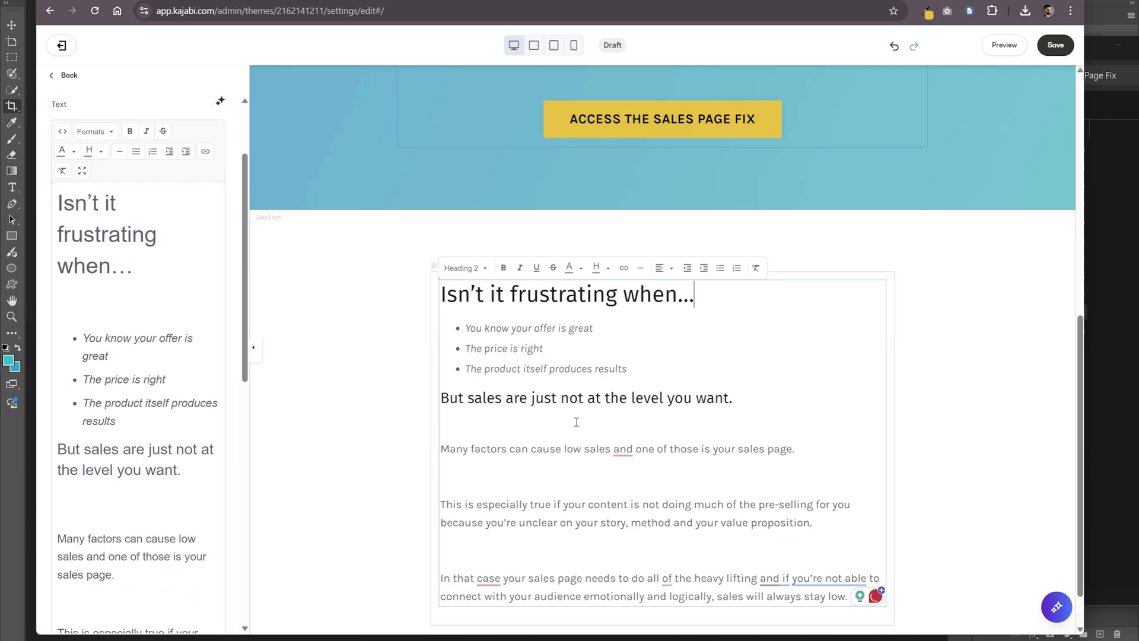
- Make "your sales page." bold and insert a comma after "low sales" in the same sentence
drag(795, 449, 712, 451)
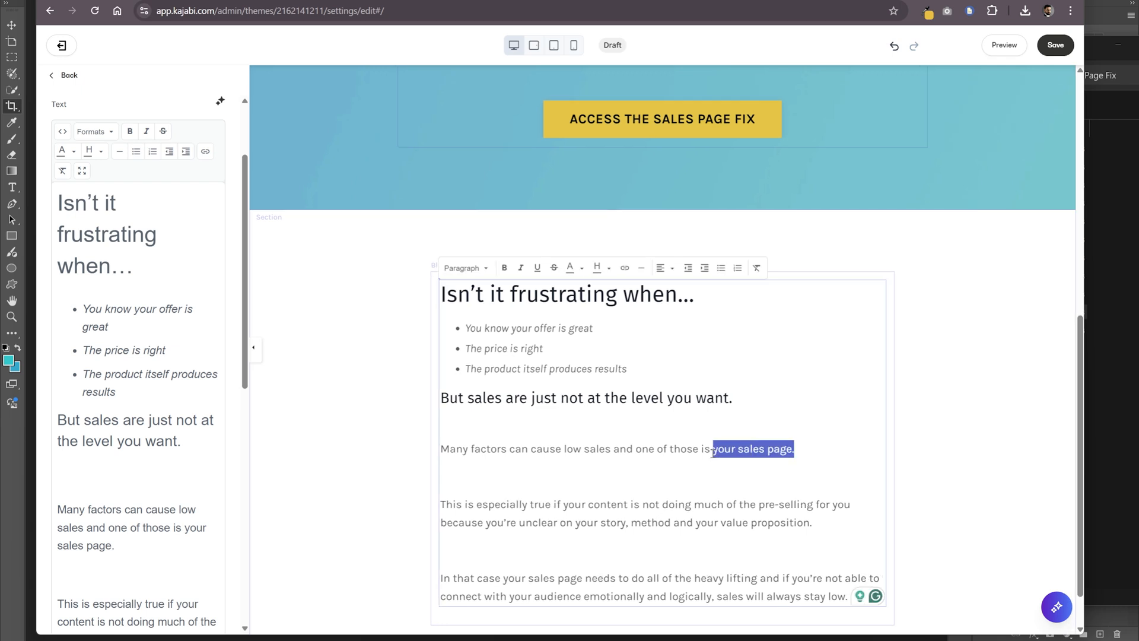
click(625, 473)
scroll(530, 470, down, 1)
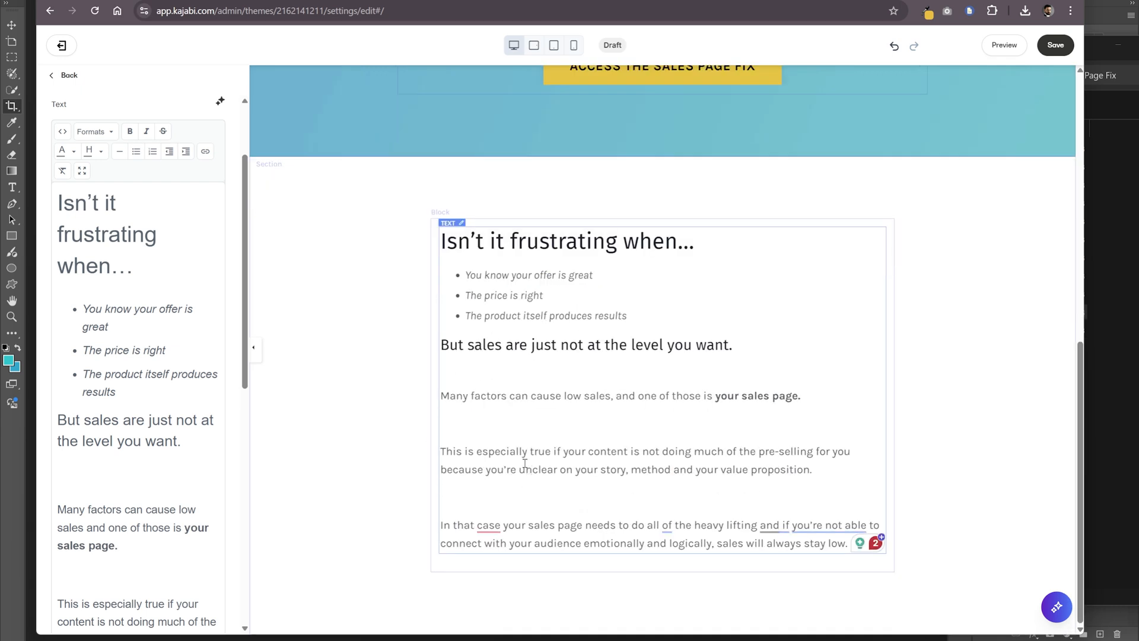
- Apply the suggested rewrite to the "In that case" paragraph and format it as Heading 4
click(669, 526)
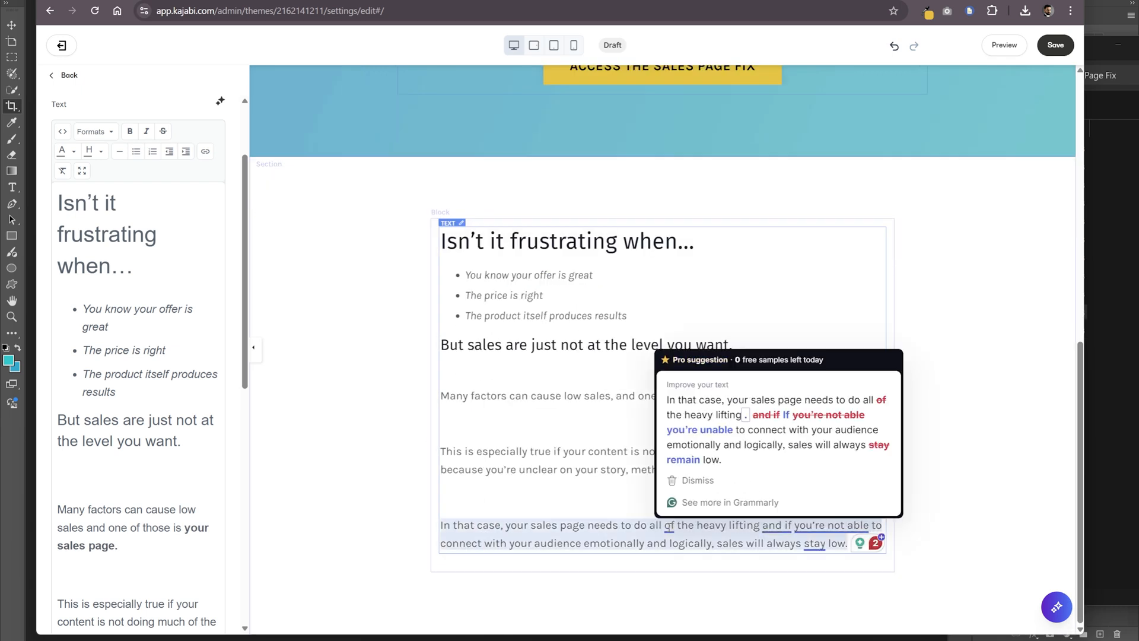
click(749, 460)
triple_click(785, 526)
click(467, 215)
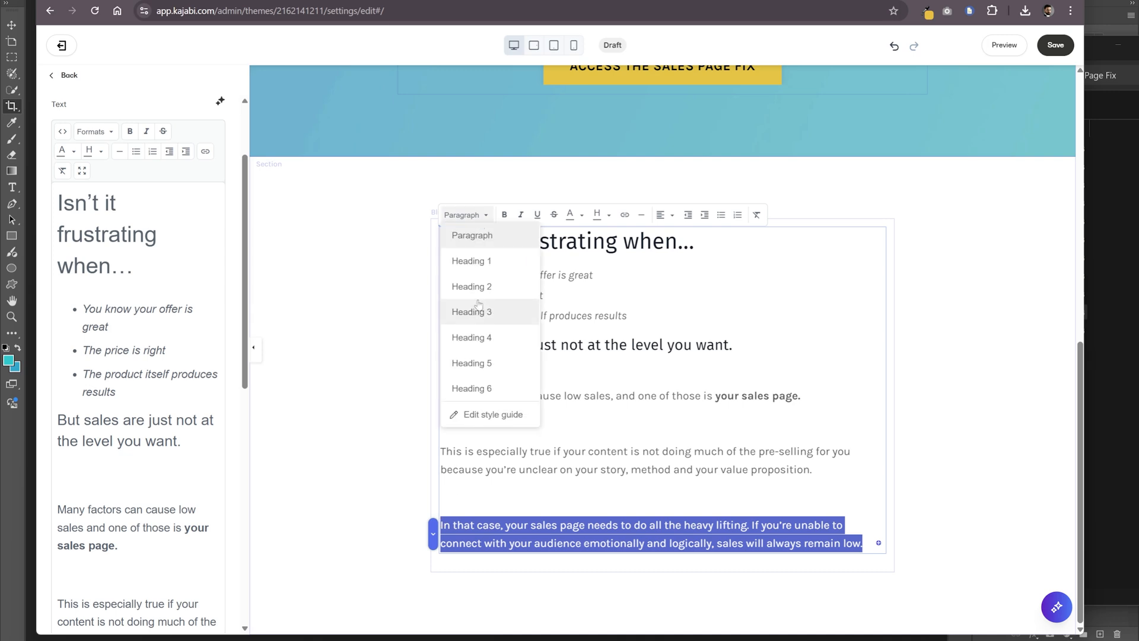
click(474, 310)
click(570, 396)
- Add an empty line below "Isn't it frustrating when…" and turn the three bullet points into plain lines
click(381, 400)
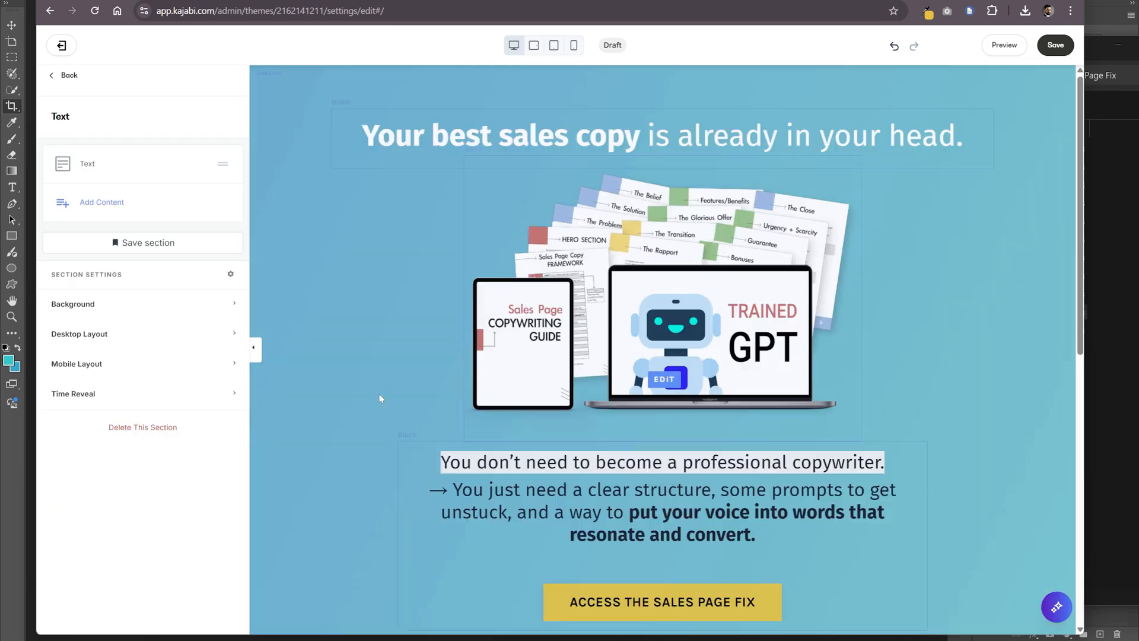
scroll(402, 411, down, 5)
click(720, 237)
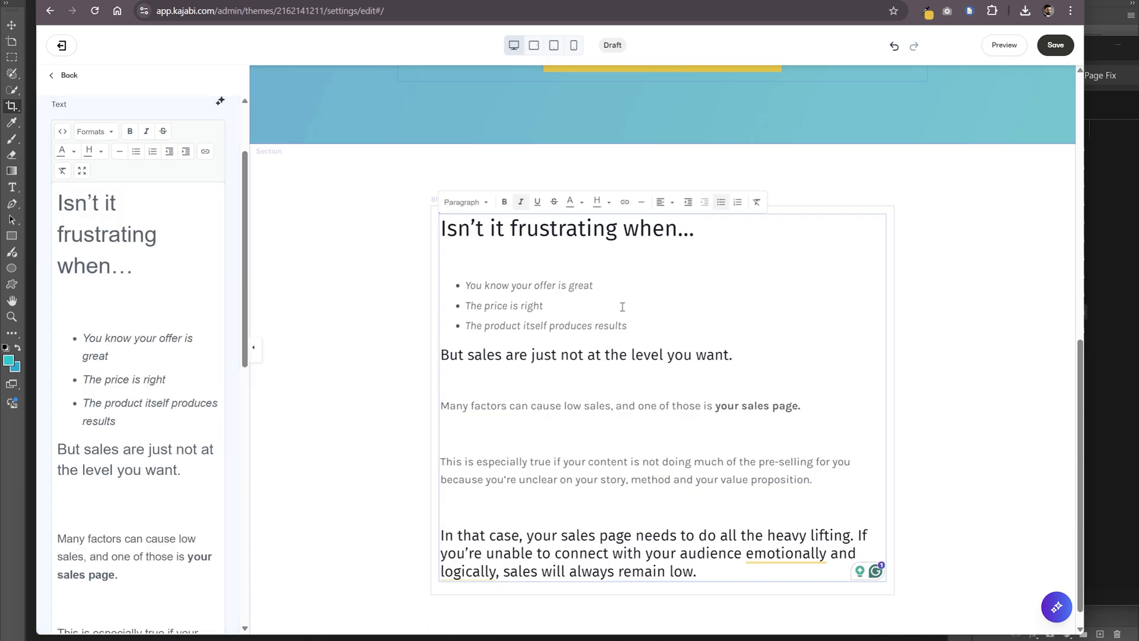
drag(629, 326, 457, 285)
click(721, 202)
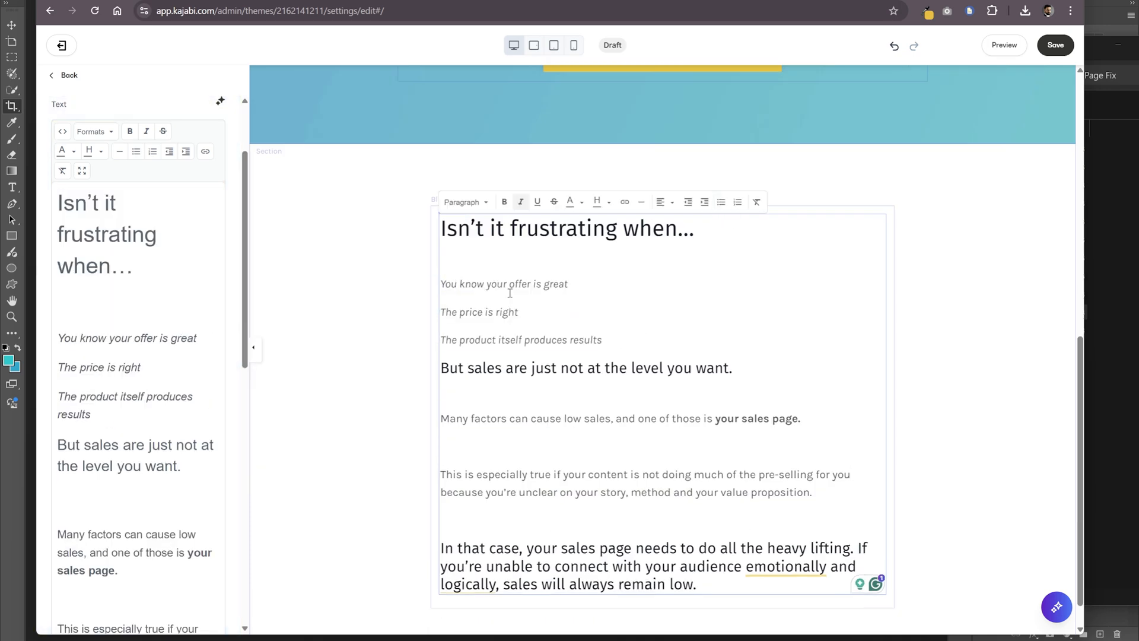
- Put the Hero section's arrow "→" in front of each of the three italic lines
key(ctrl+v)
key(Delete)
key(Down)
key(Home)
key(ctrl+v)
key(Delete)
key(Down)
key(Home)
key(ctrl+v)
key(Delete)
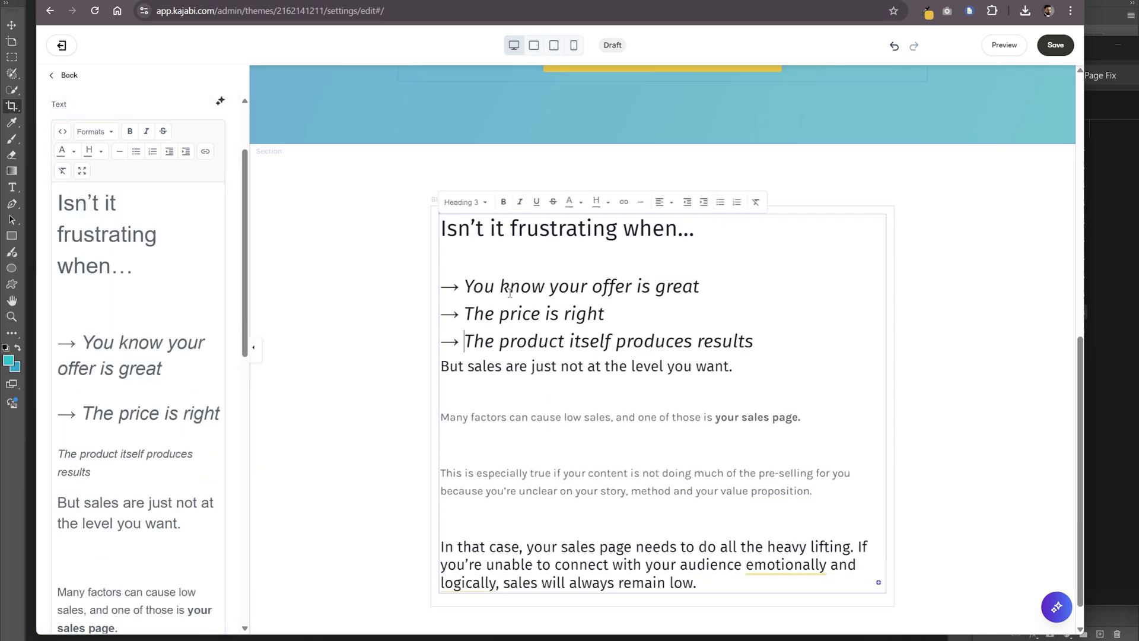
- Add an empty line after the three arrow lines and format those lines as Heading 5
key(End)
key(Return)
drag(759, 343, 438, 286)
click(466, 202)
click(478, 365)
click(557, 323)
click(592, 303)
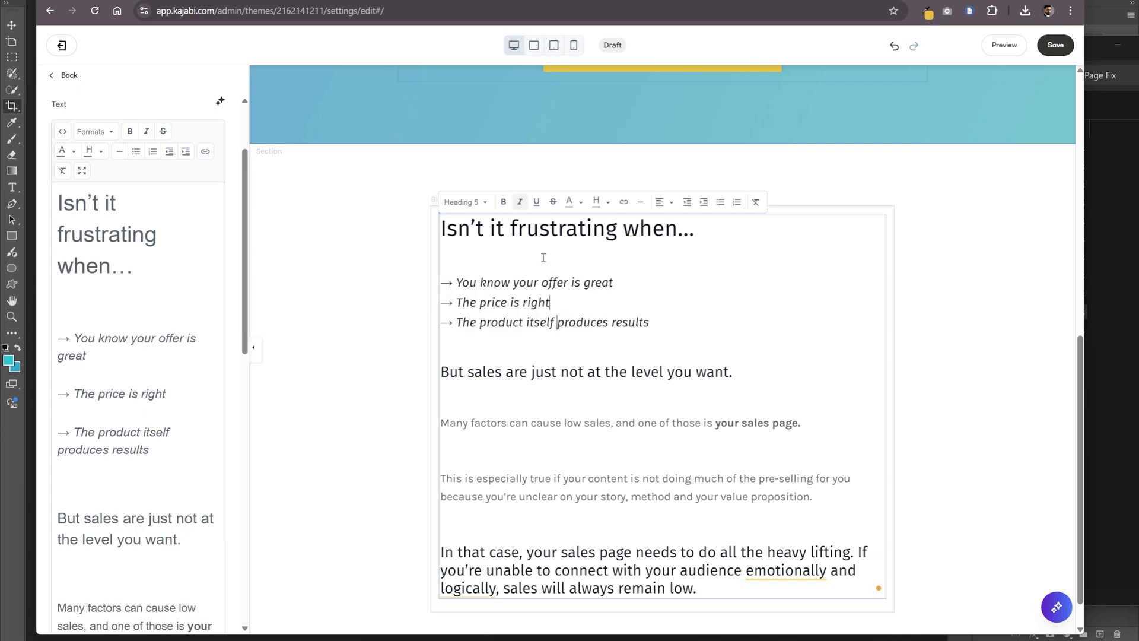
- Make the "Isn't it frustrating when…" heading bold
scroll(486, 367, up, 1)
drag(709, 292, 433, 290)
key(ctrl+b)
click(638, 306)
- Merge the "In that case" sentence into the preceding paragraph and make "If you're unable to connect…" a separate Heading 4 line
scroll(766, 337, down, 2)
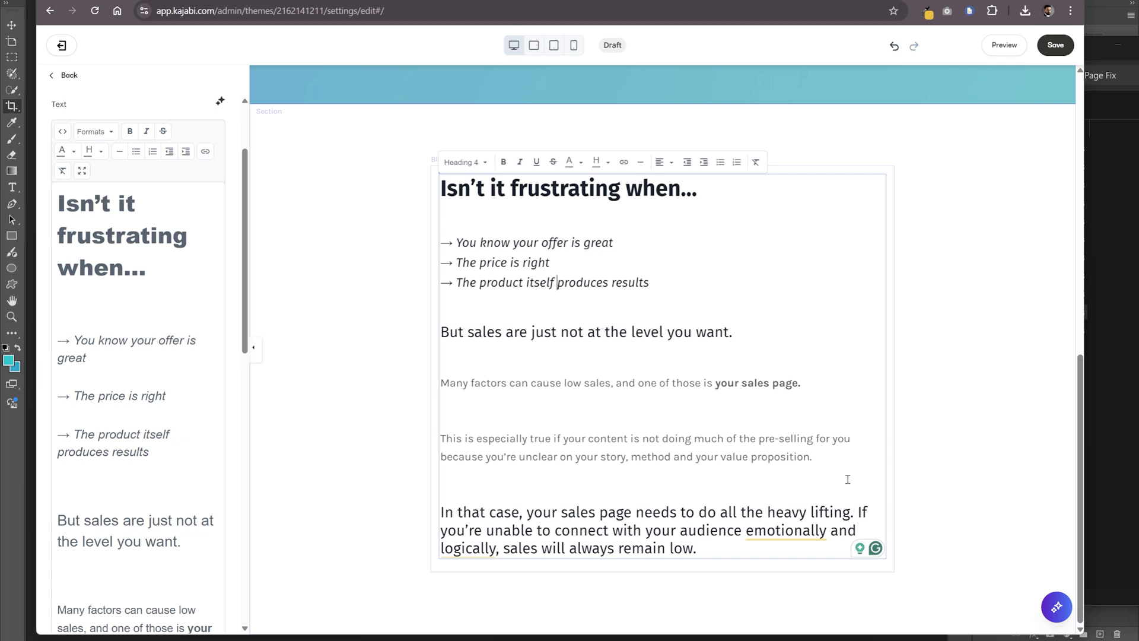
key(BackSpace)
key(BackSpace)
key(Return)
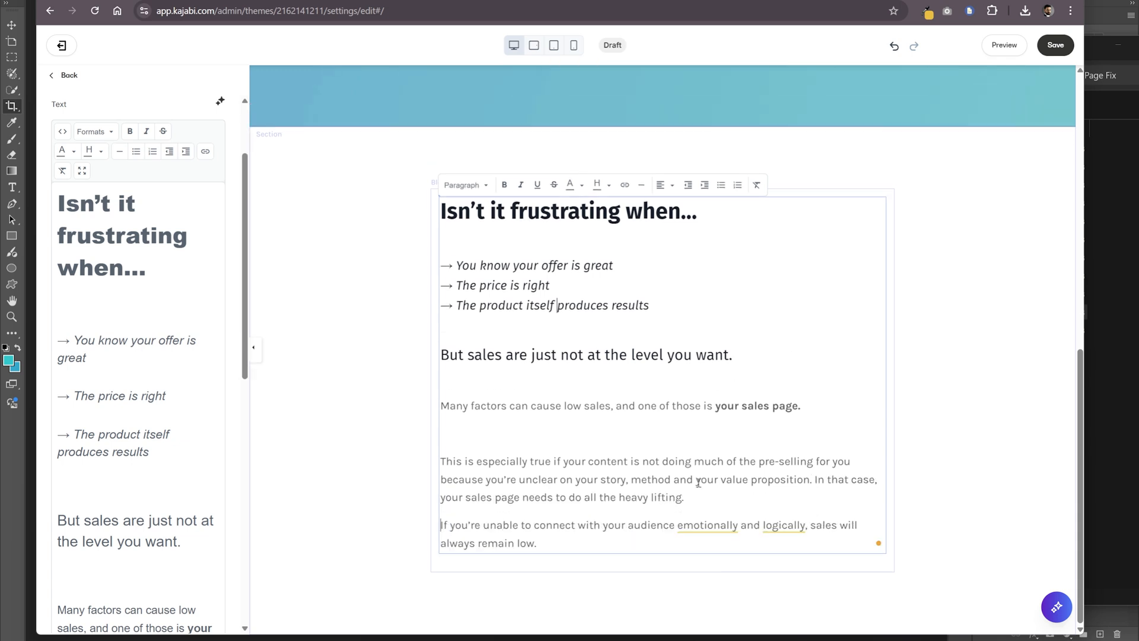
click(467, 185)
click(480, 323)
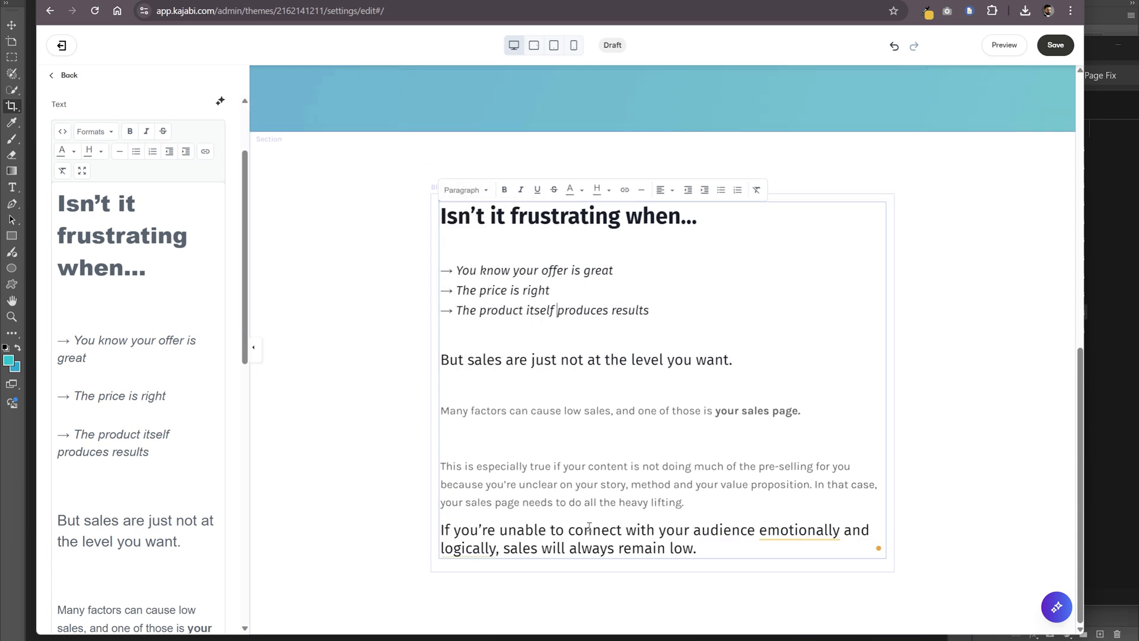
- Bold "connect with your audience emotionally and logically" in the Problem section's closing line
drag(567, 530, 496, 548)
key(ctrl+b)
click(586, 458)
key(ctrl+b)
click(584, 502)
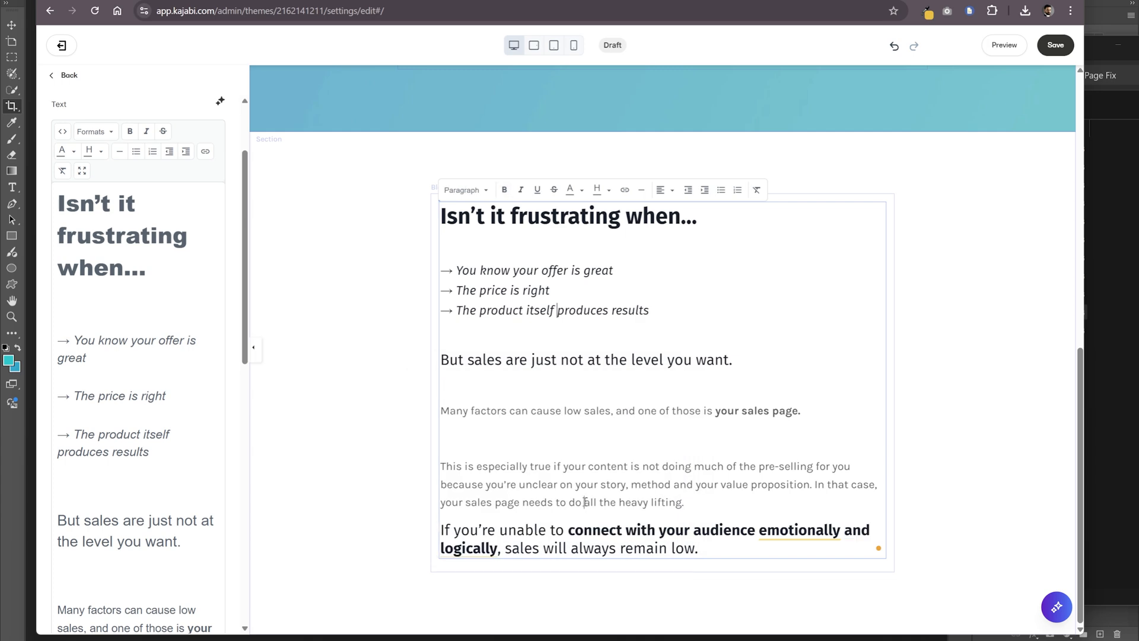
click(950, 395)
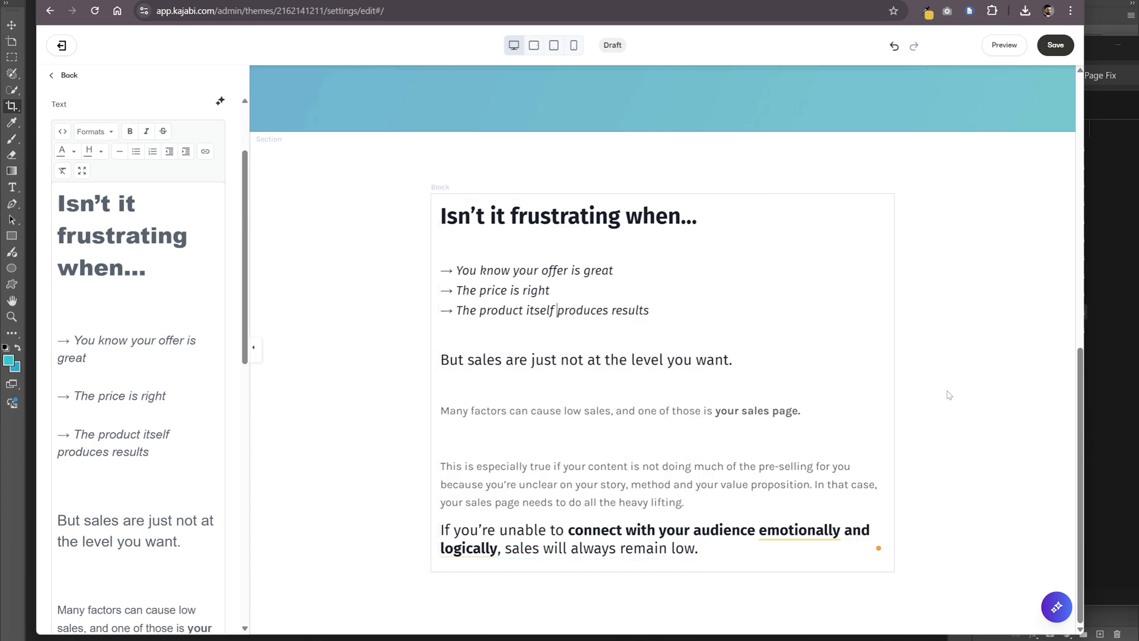
- Copy the Solution heading "You are not a pro copywriter; you just want to help people" from the Google Docs template and return to Kajabi
key(ctrl+Tab)
click(517, 355)
scroll(517, 378, down, 3)
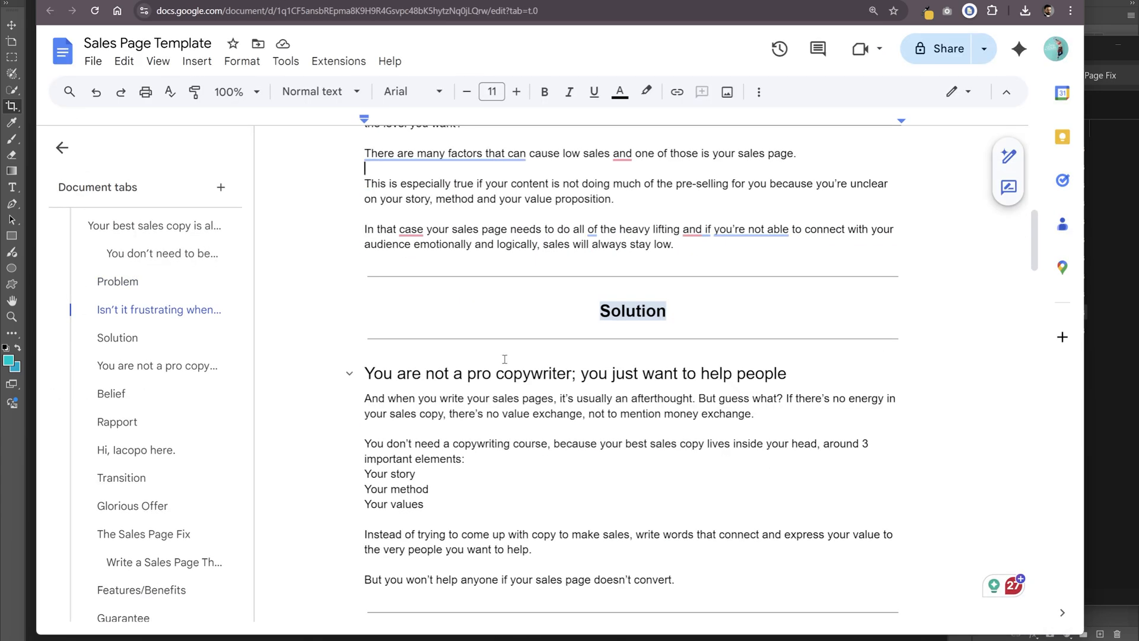
drag(787, 374, 365, 374)
key(ctrl+c)
key(ctrl+Tab)
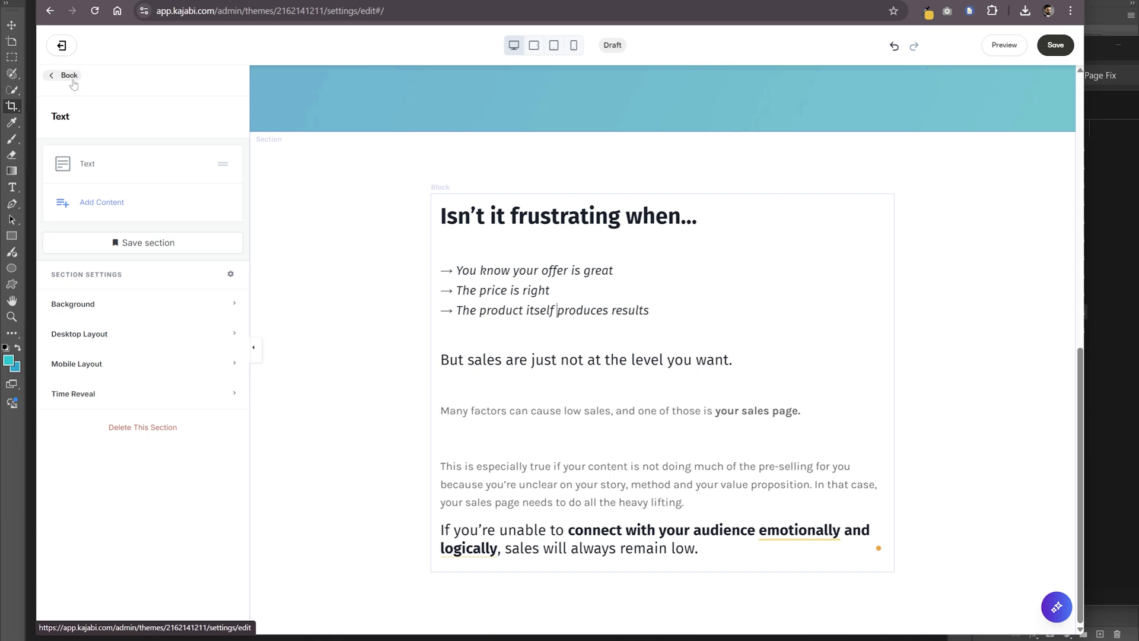
- Return to the page's section list and rename the section below Hero as Problem
click(72, 82)
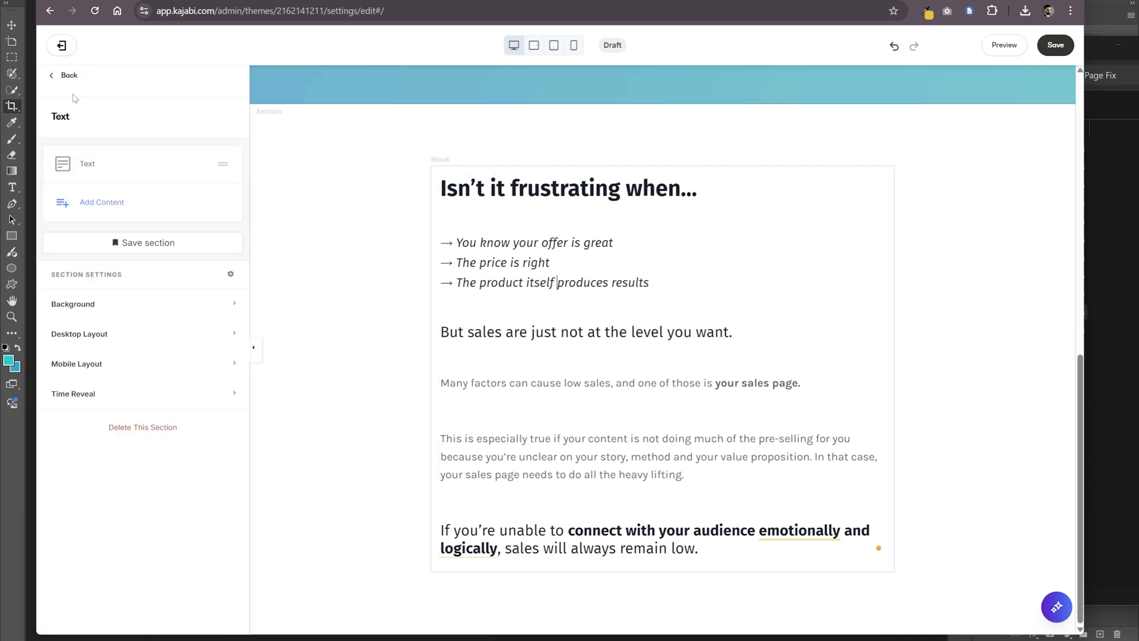
click(199, 246)
click(166, 318)
drag(127, 245, 33, 243)
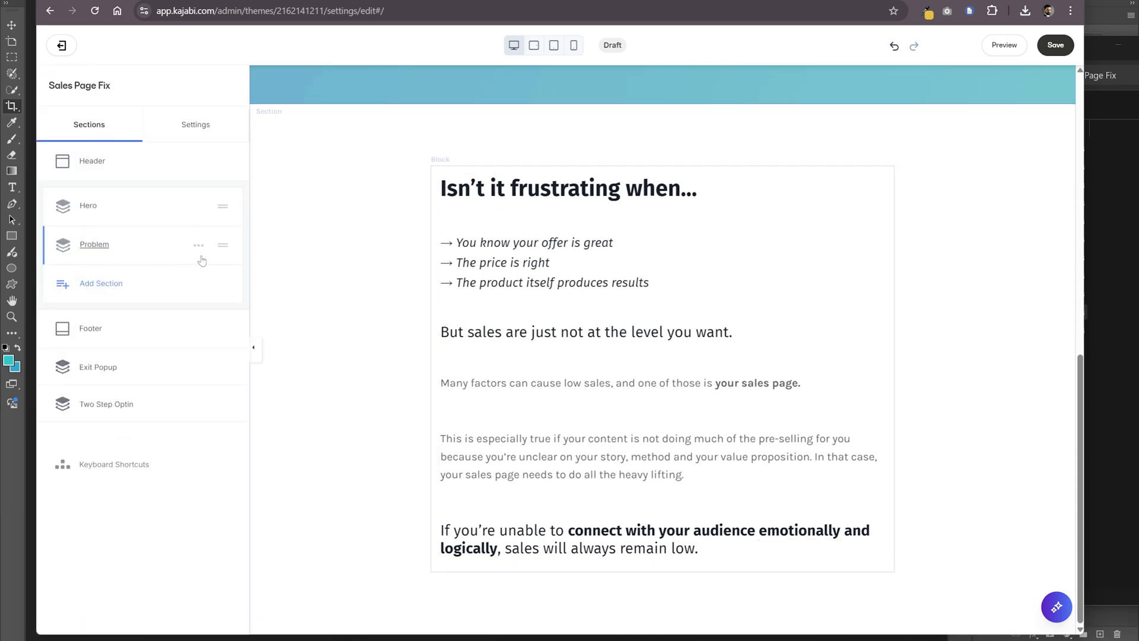
- Add a text section below Problem and replace its content with the copied heading "You are not a pro copywriter; you just want to help people"
click(125, 283)
click(87, 387)
scroll(594, 445, down, 5)
click(596, 538)
key(ctrl+a)
key(ctrl+v)
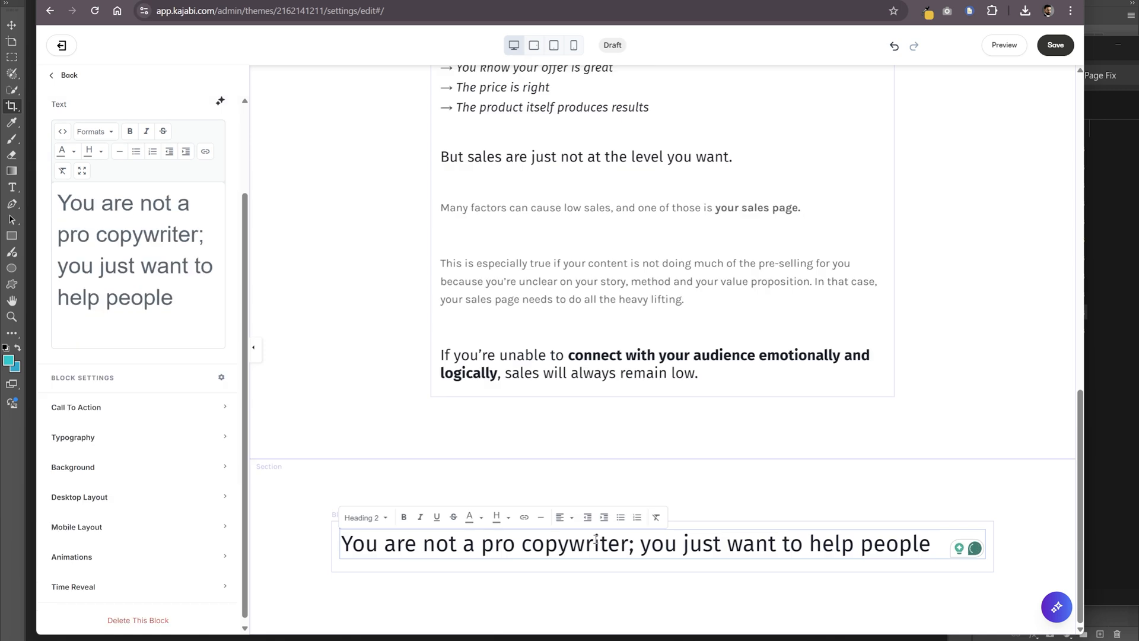
- Make the new heading bold and replace the semicolon after "copywriter" with a line break
key(ctrl+a)
key(ctrl+b)
click(641, 545)
key(BackSpace)
key(BackSpace)
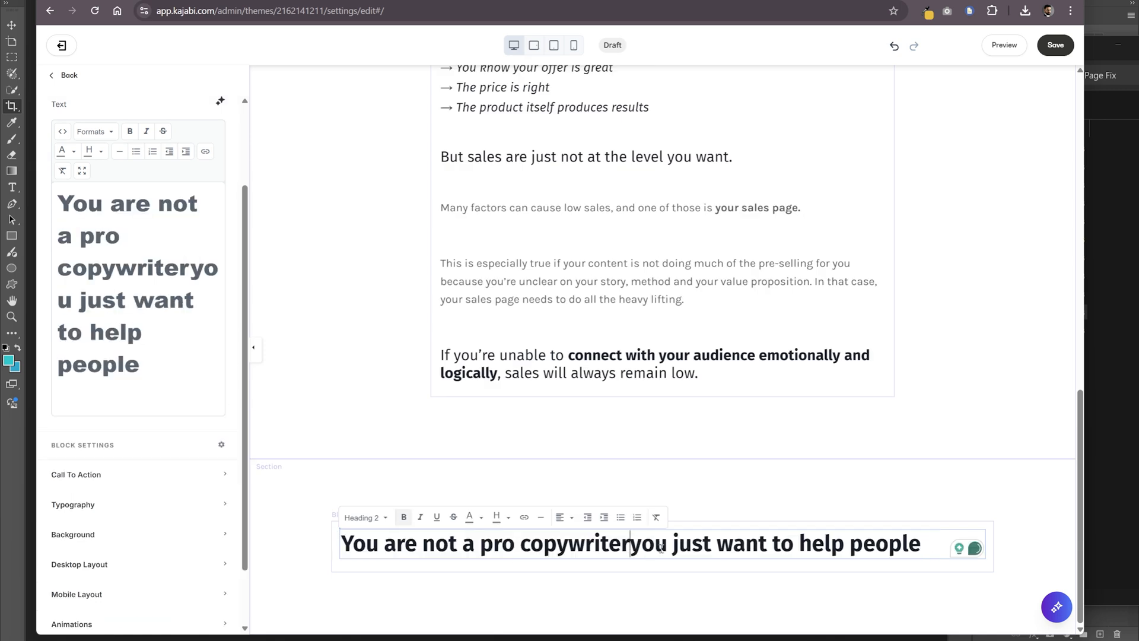
key(shift+Return)
- Give "You are not a pro copywriter" a black highlight with white text
drag(631, 517, 342, 518)
click(482, 491)
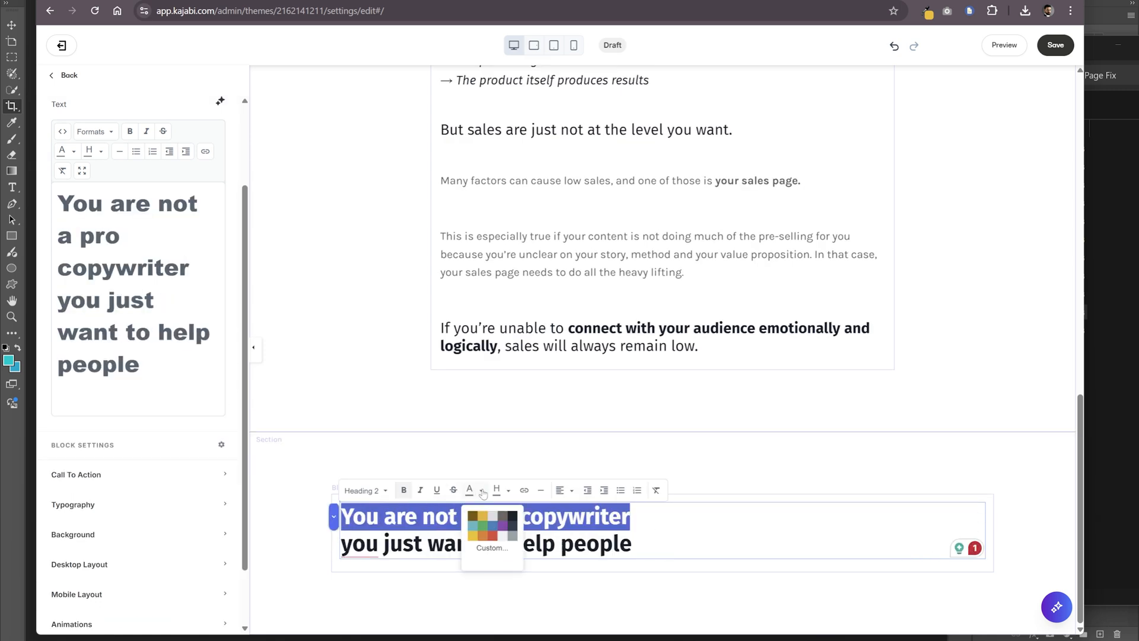
click(511, 518)
drag(648, 517, 342, 517)
click(509, 491)
click(539, 517)
drag(644, 517, 350, 516)
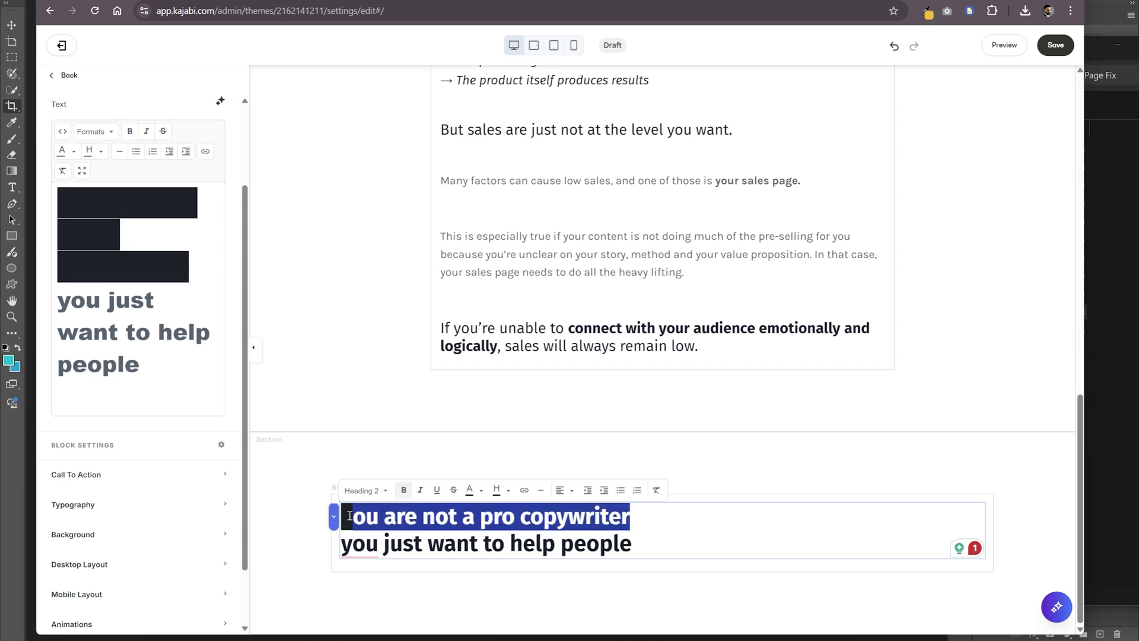
click(508, 490)
click(503, 539)
scroll(695, 544, up, 2)
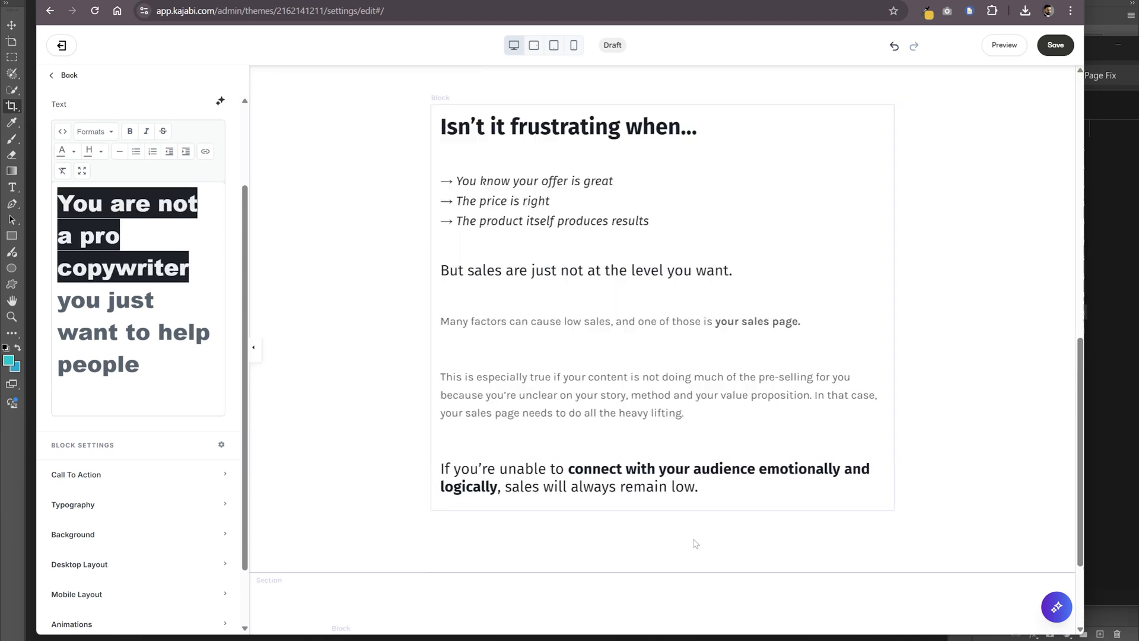
- Turn the second heading line into a separate Heading 2 reading "You just want to help people"
scroll(696, 544, down, 2)
click(641, 544)
click(366, 490)
click(372, 290)
click(504, 546)
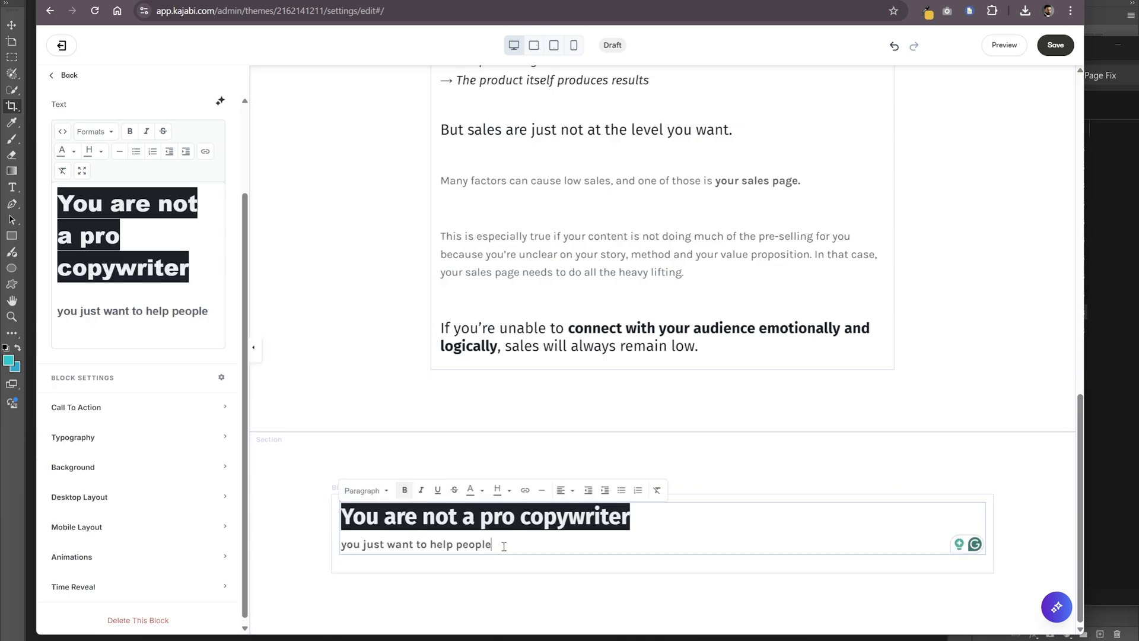
drag(504, 547, 334, 544)
click(366, 491)
click(373, 345)
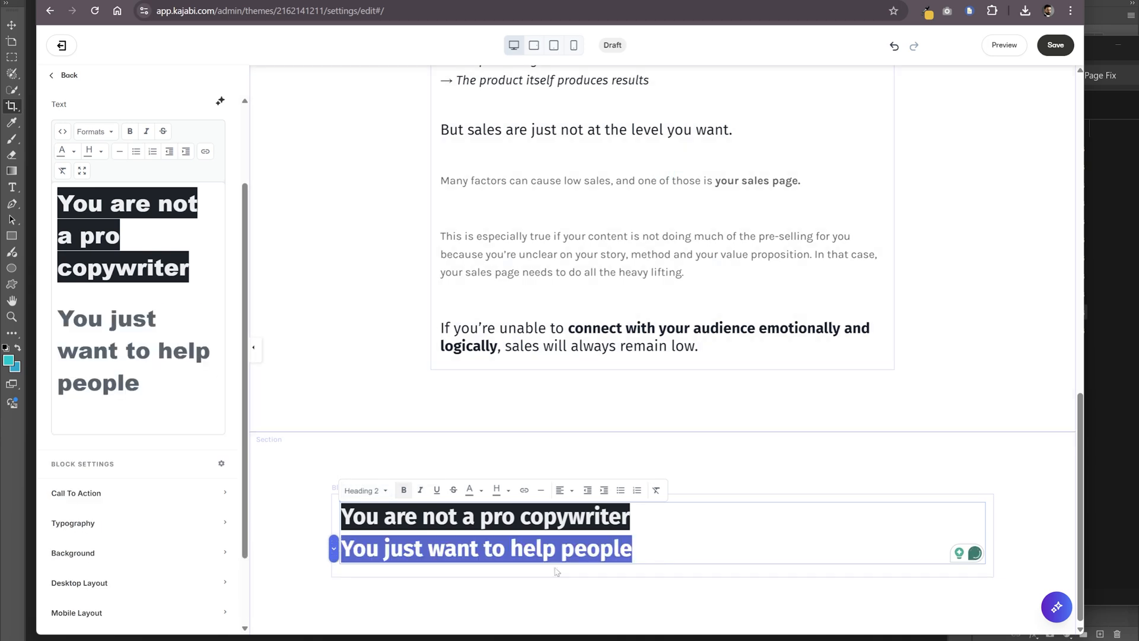
click(680, 548)
- Set the width of the "You are not a pro copywriter" block to 7 columns, matching the Problem block
scroll(675, 506, up, 4)
click(676, 506)
scroll(677, 508, down, 4)
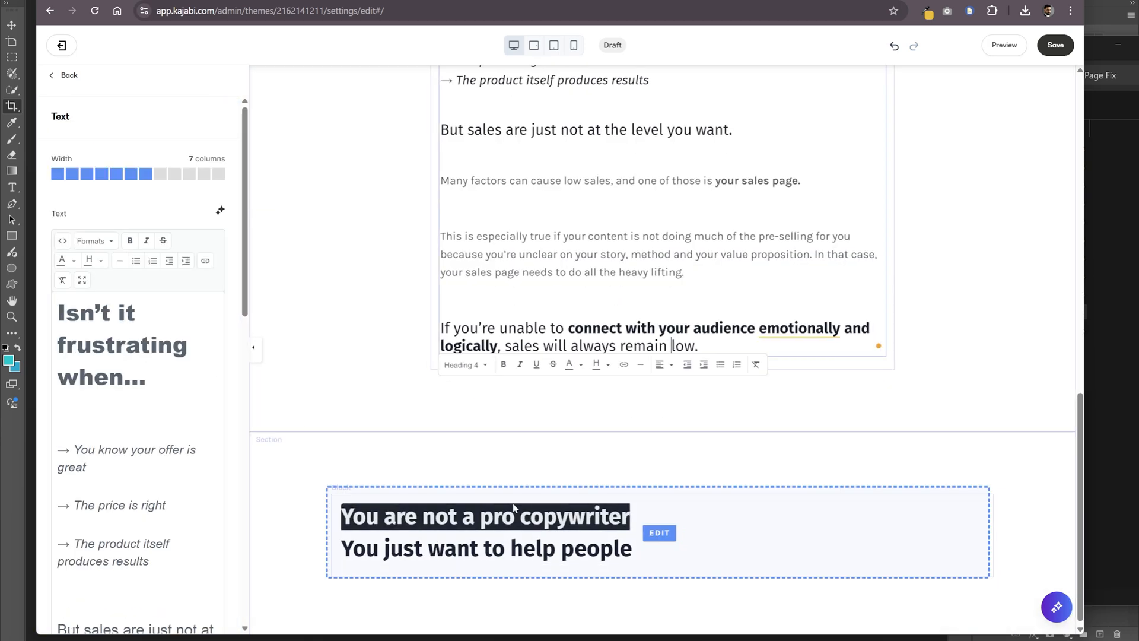
click(517, 515)
- Center the "Isn't it frustrating when…" heading in the Problem section
scroll(573, 336, up, 4)
drag(698, 236, 443, 234)
click(656, 206)
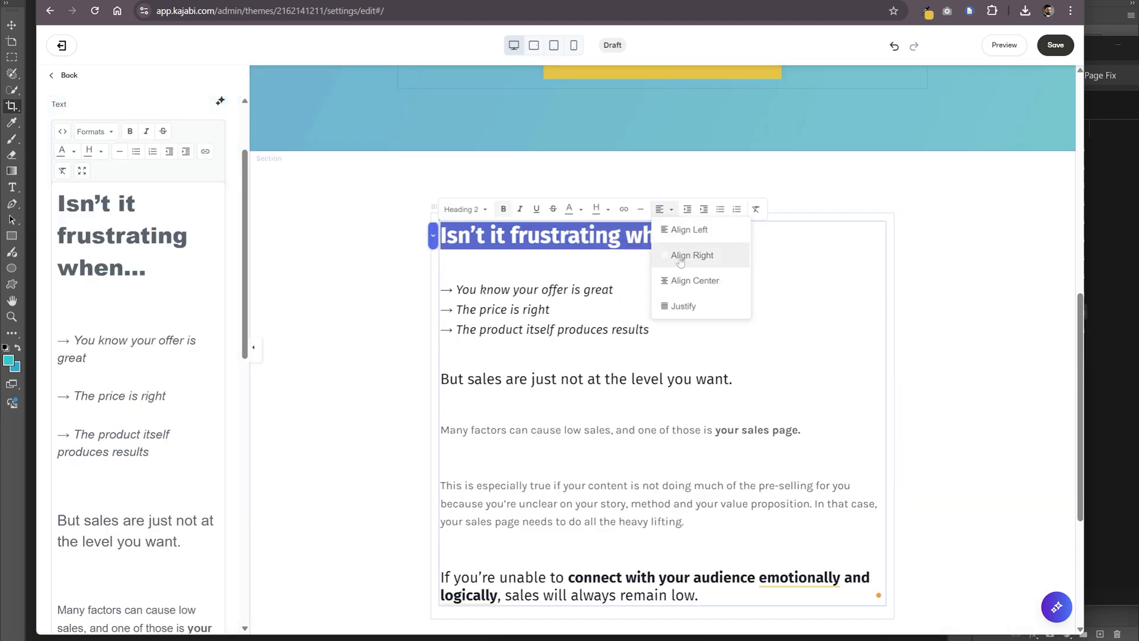
click(679, 278)
- Center both heading lines of the "You are not a pro copywriter" block
scroll(722, 533, down, 4)
drag(728, 540, 440, 512)
click(662, 486)
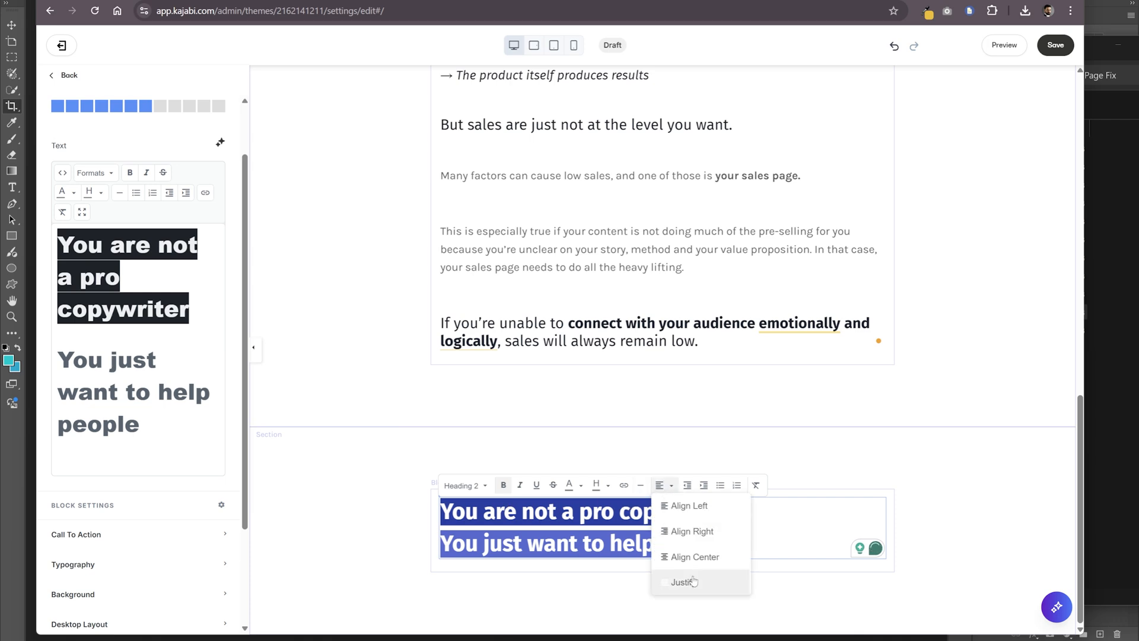
click(688, 557)
- Copy the Solution body text from the Google Docs template and paste it below the centered headings, leaving an empty line between
click(831, 533)
key(Return)
key(Return)
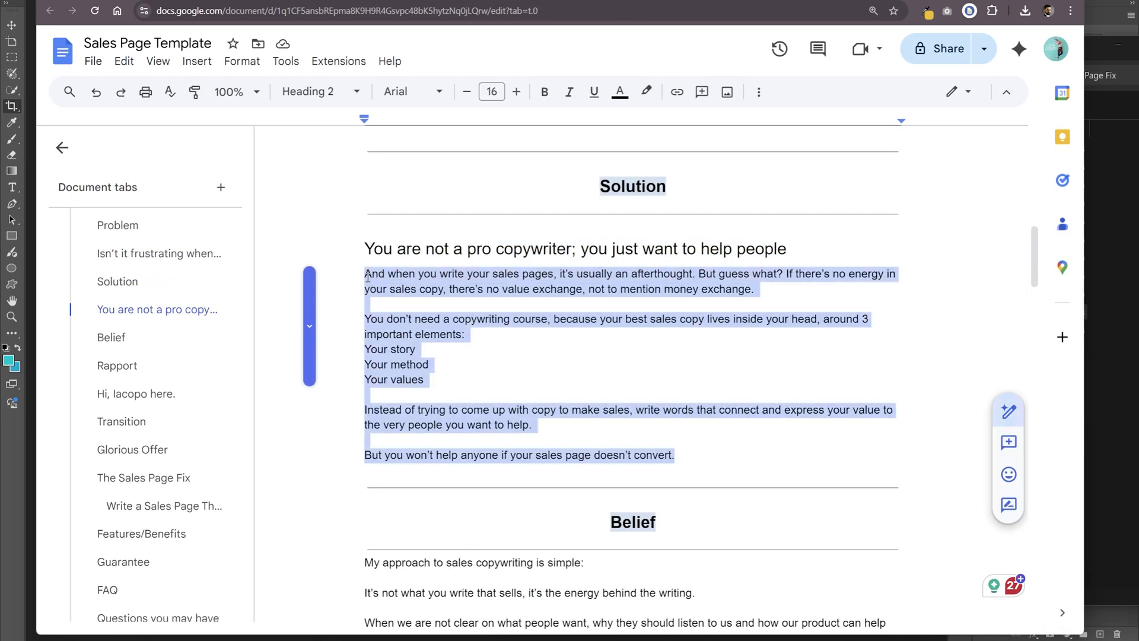
scroll(657, 536, down, 1)
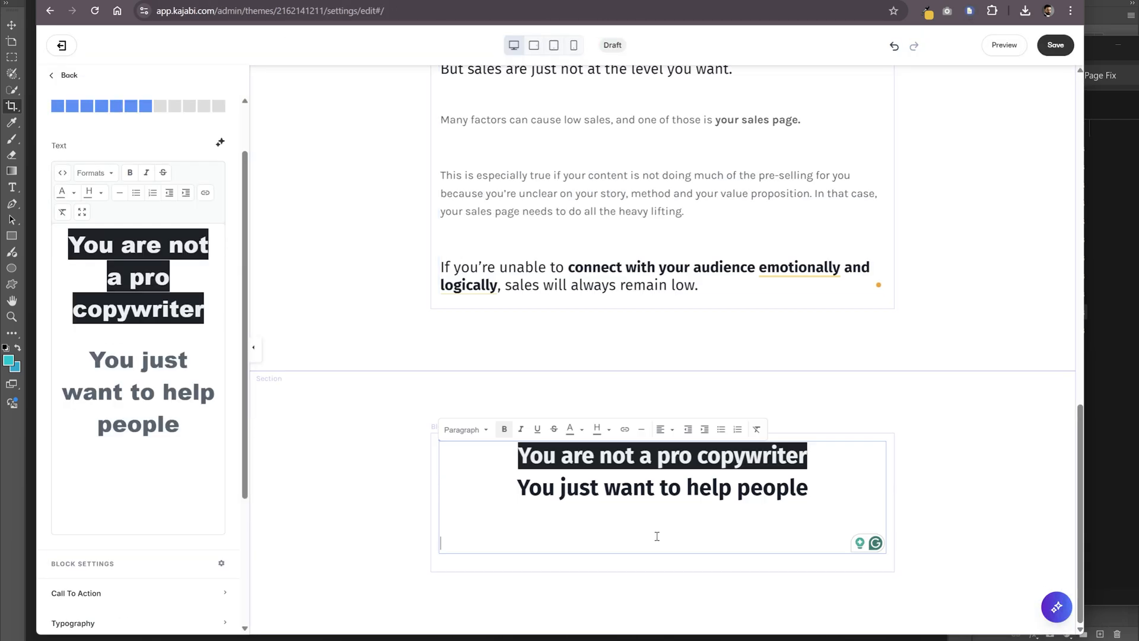
key(ctrl+v)
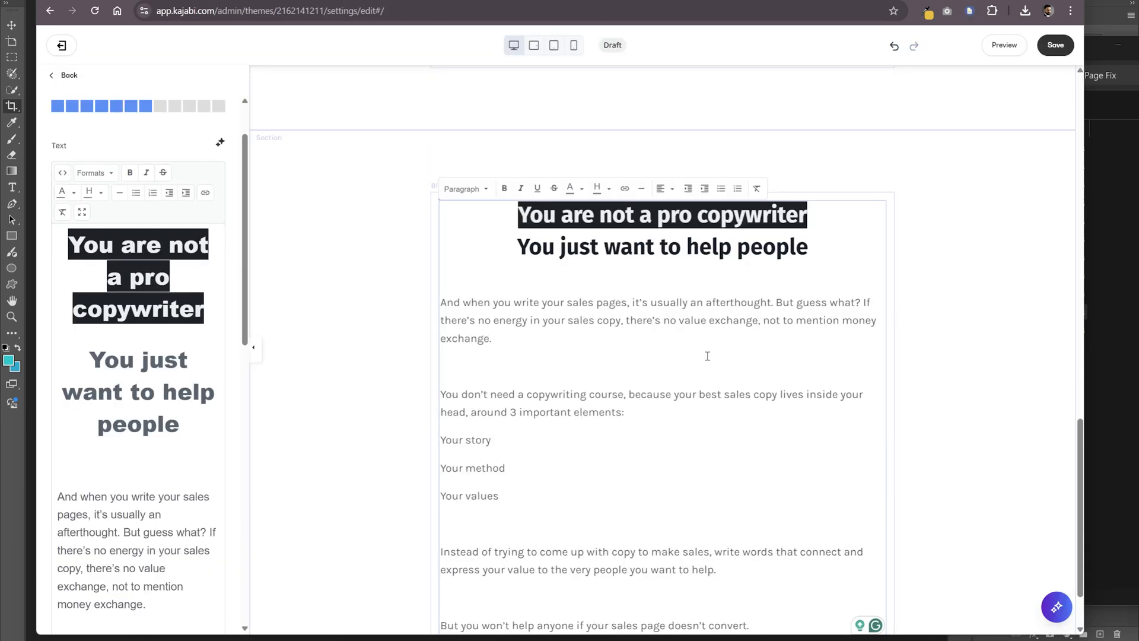
- Put "But guess what?" on its own line and start a new paragraph at "If there's no energy"
key(shift+Return)
click(532, 323)
key(Return)
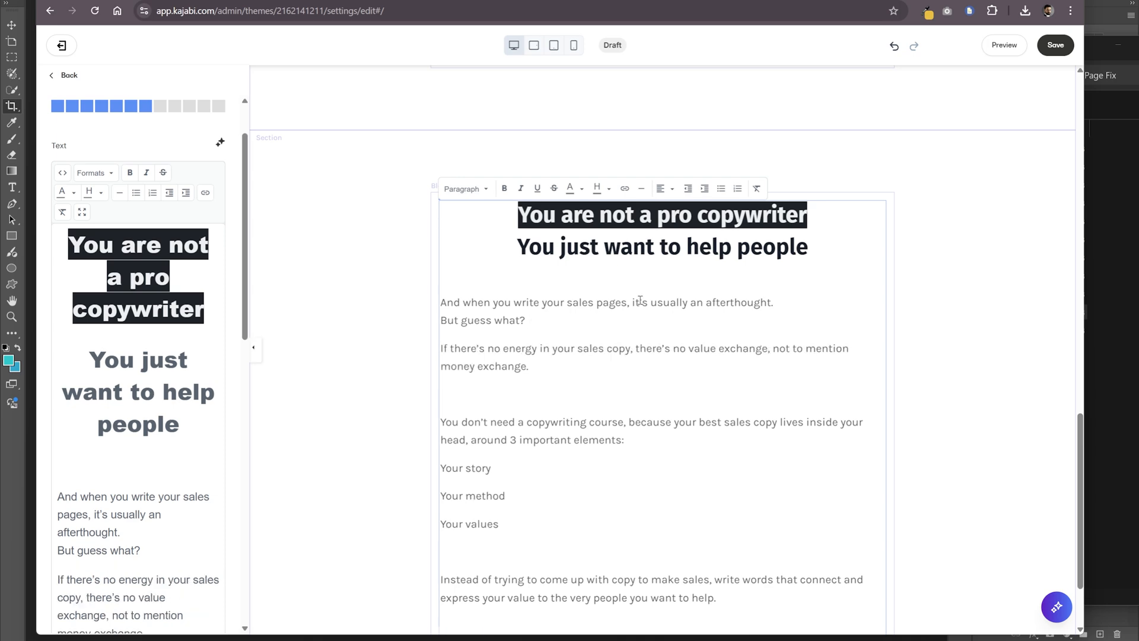
- Format the "If there's no energy in your sales copy…" paragraph as Heading 4 and make "energy" bold
triple_click(538, 368)
click(466, 189)
click(470, 305)
double_click(548, 348)
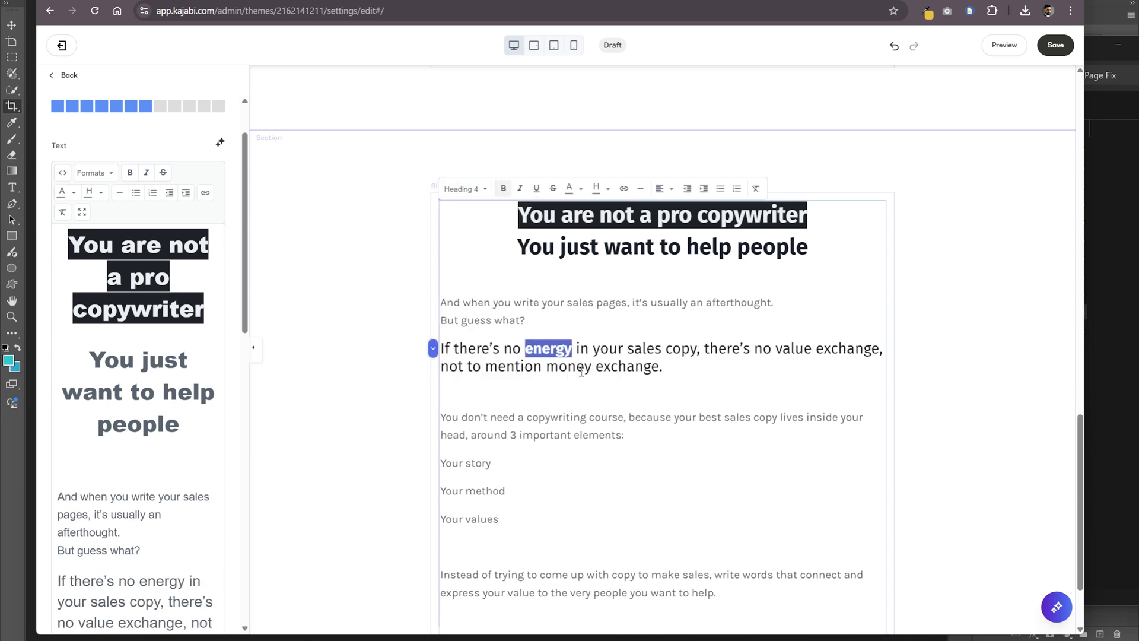
scroll(636, 374, down, 2)
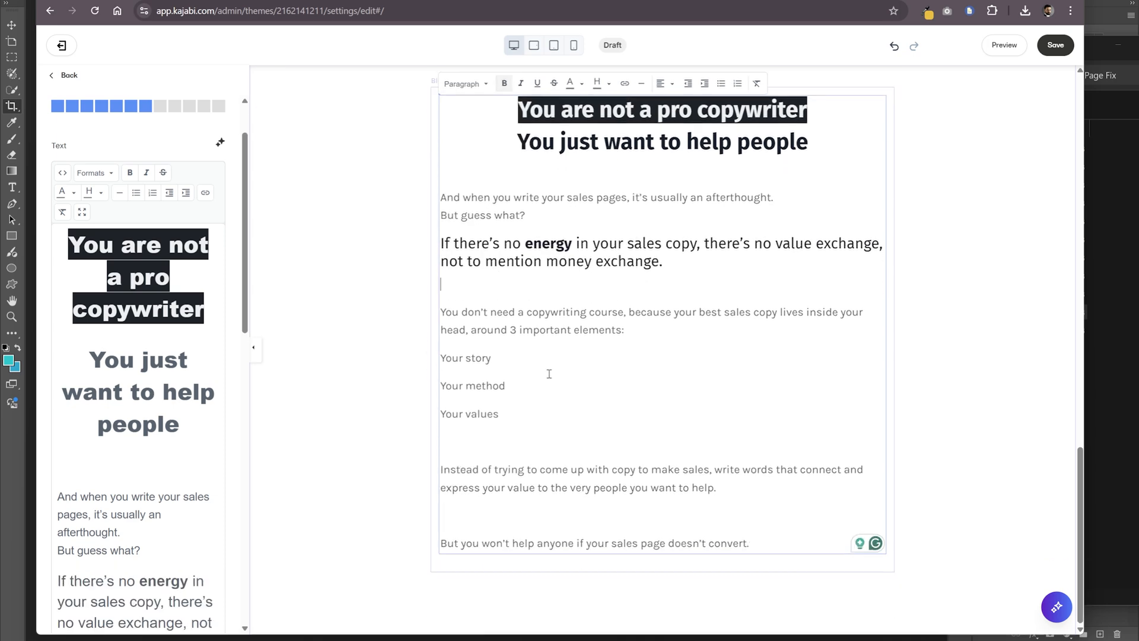
- Copy the arrow from the Problem section and put it before "Your story", "Your method" and "Your values" as Heading 5 lines
scroll(550, 374, up, 8)
drag(456, 172, 441, 173)
key(ctrl+c)
scroll(445, 380, down, 7)
click(442, 422)
key(ctrl+v)
key(Delete)
click(442, 444)
key(ctrl+v)
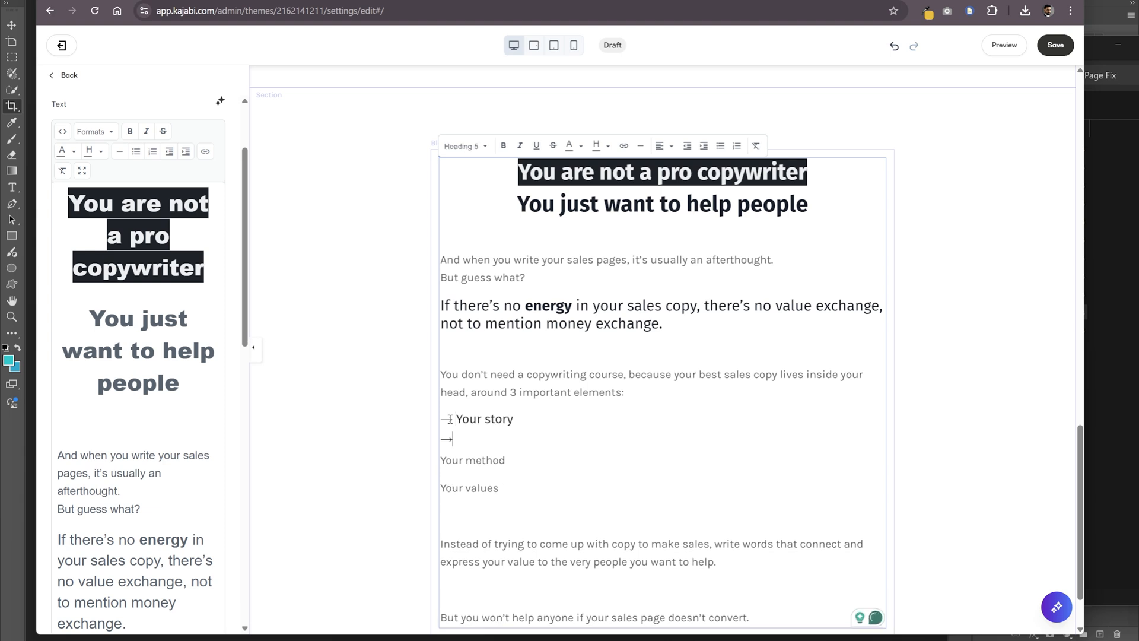
key(Delete)
click(443, 463)
key(ctrl+v)
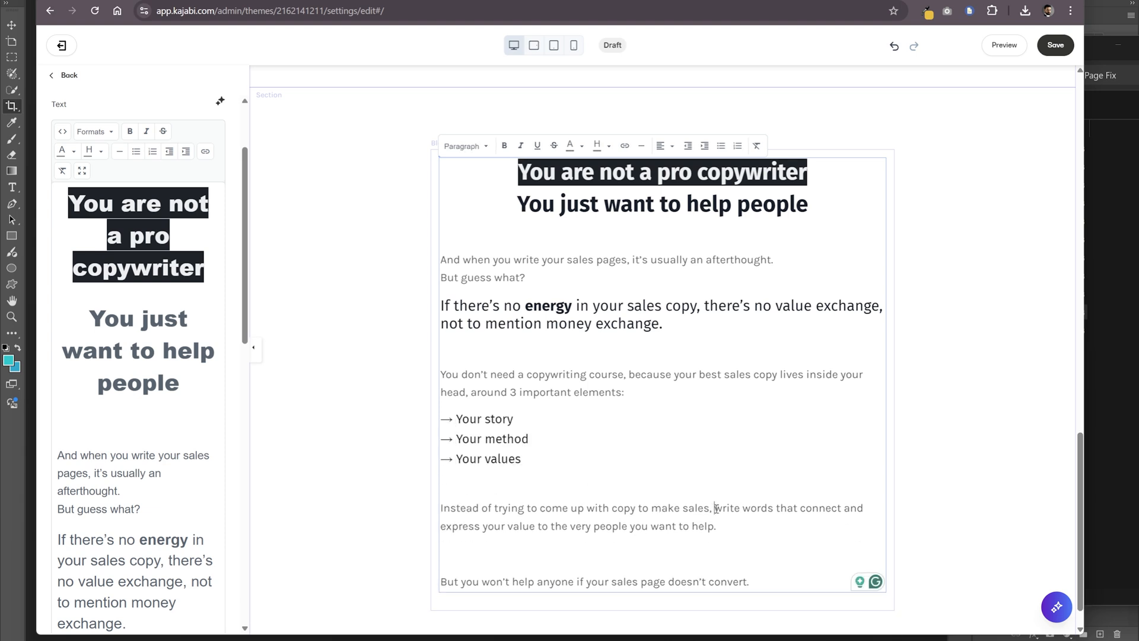
- Bold "write words that connect and express your value to the very people you want to help."
drag(715, 510, 719, 521)
key(ctrl+b)
scroll(719, 522, down, 1)
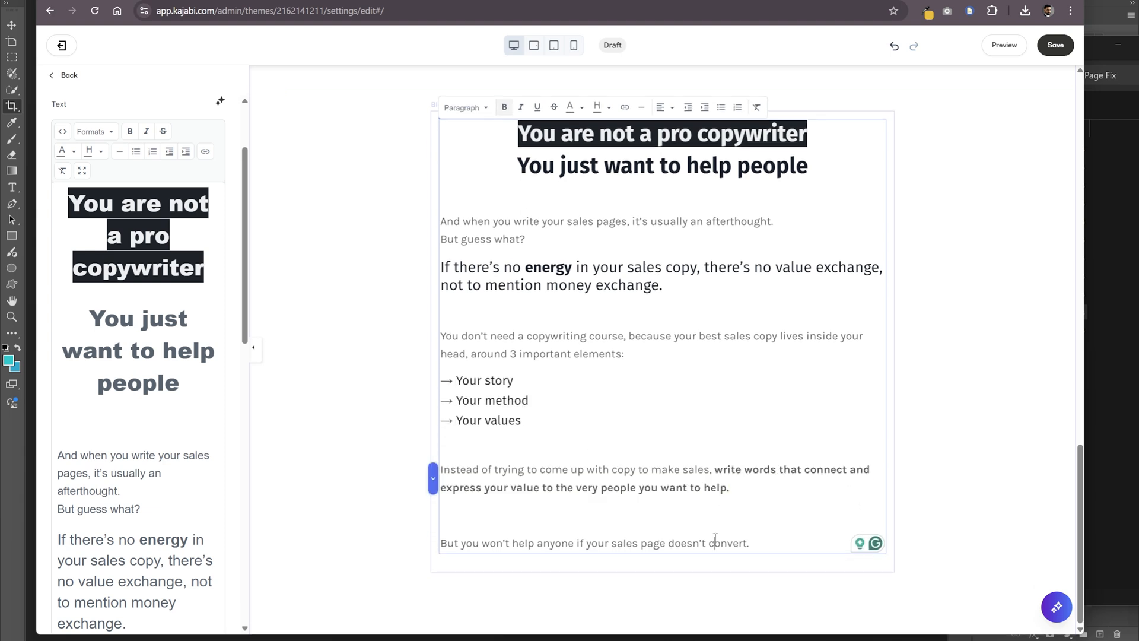
- Format the last line, "But you won't help anyone if your sales page doesn't convert.", as Heading 3
triple_click(715, 540)
click(482, 109)
click(493, 214)
click(539, 359)
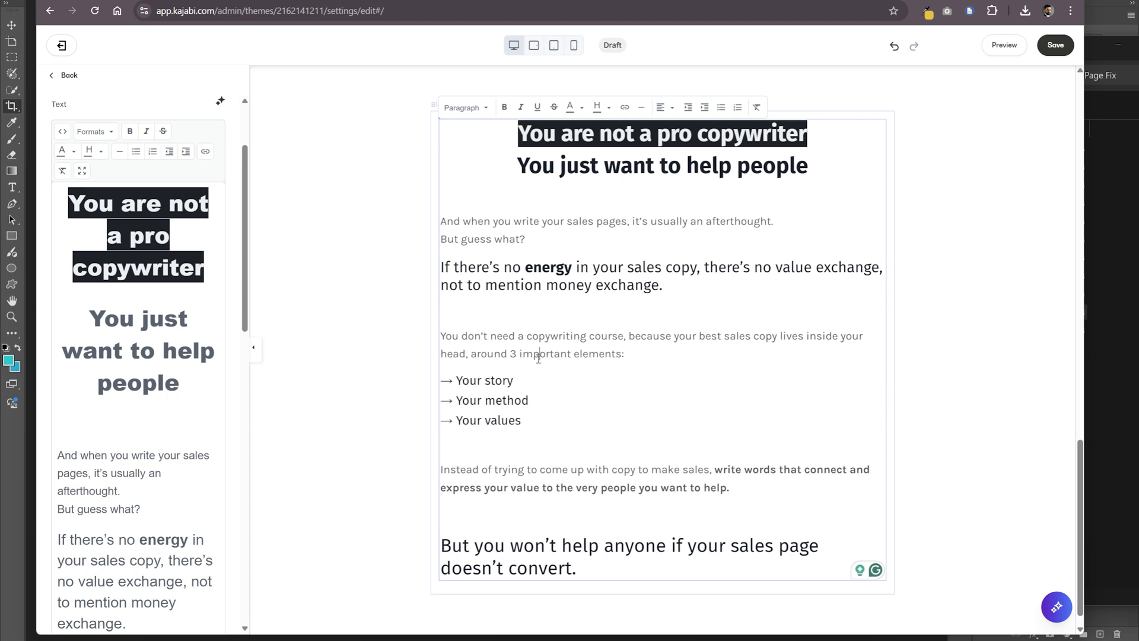
- Give the Solution section a light blue background color
click(328, 295)
click(154, 303)
scroll(155, 362, down, 5)
click(60, 470)
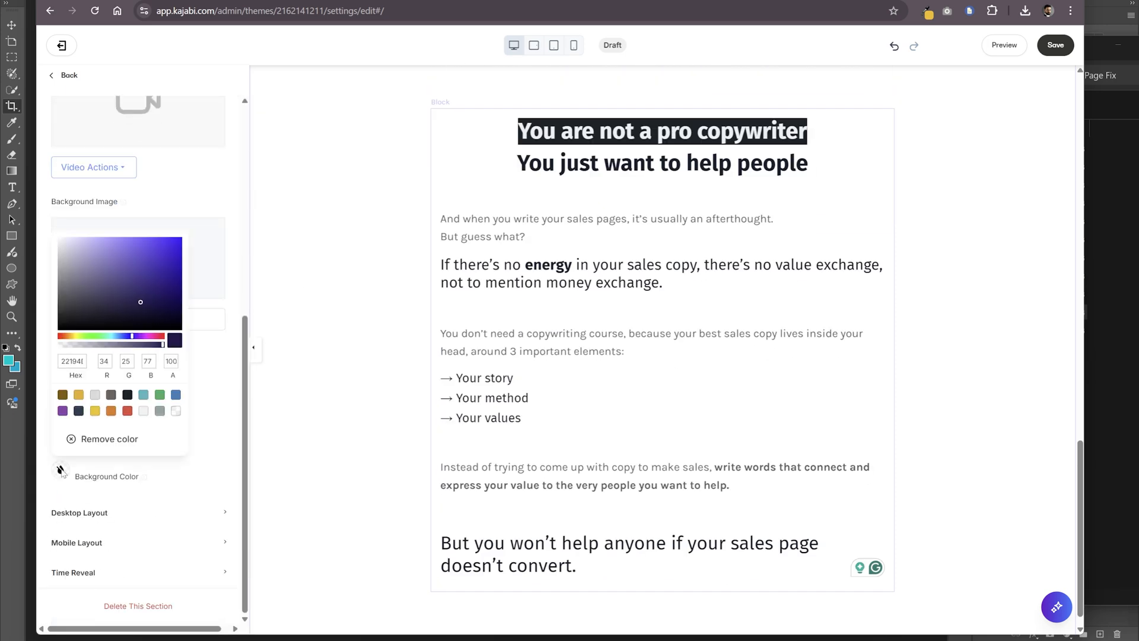
click(143, 395)
click(88, 241)
click(76, 240)
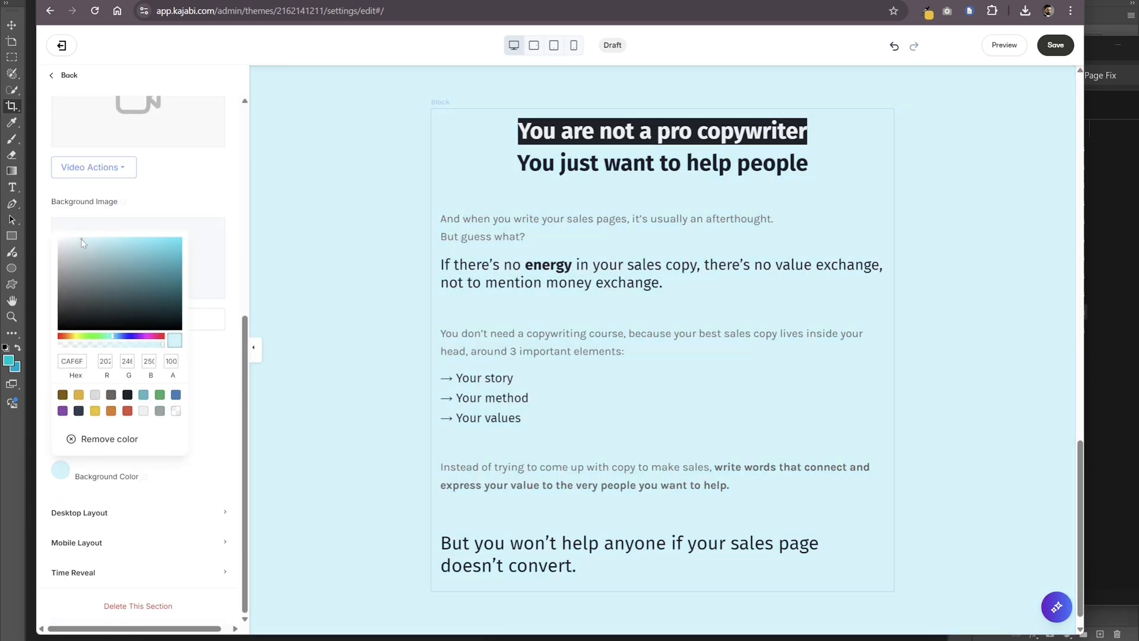
- Give the Solution section's text block a white background color
click(566, 278)
scroll(204, 417, down, 10)
click(76, 461)
click(60, 190)
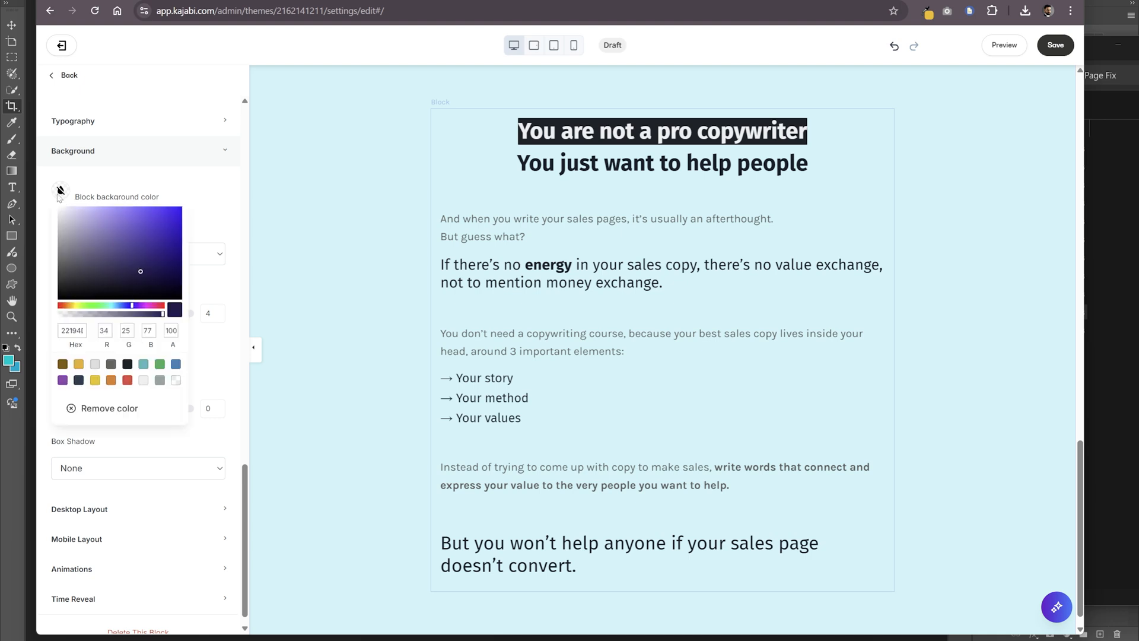
click(59, 208)
click(187, 196)
- Set the text block's desktop inside spacing to 40 on all four sides
scroll(190, 474, down, 1)
click(190, 489)
scroll(191, 411, down, 5)
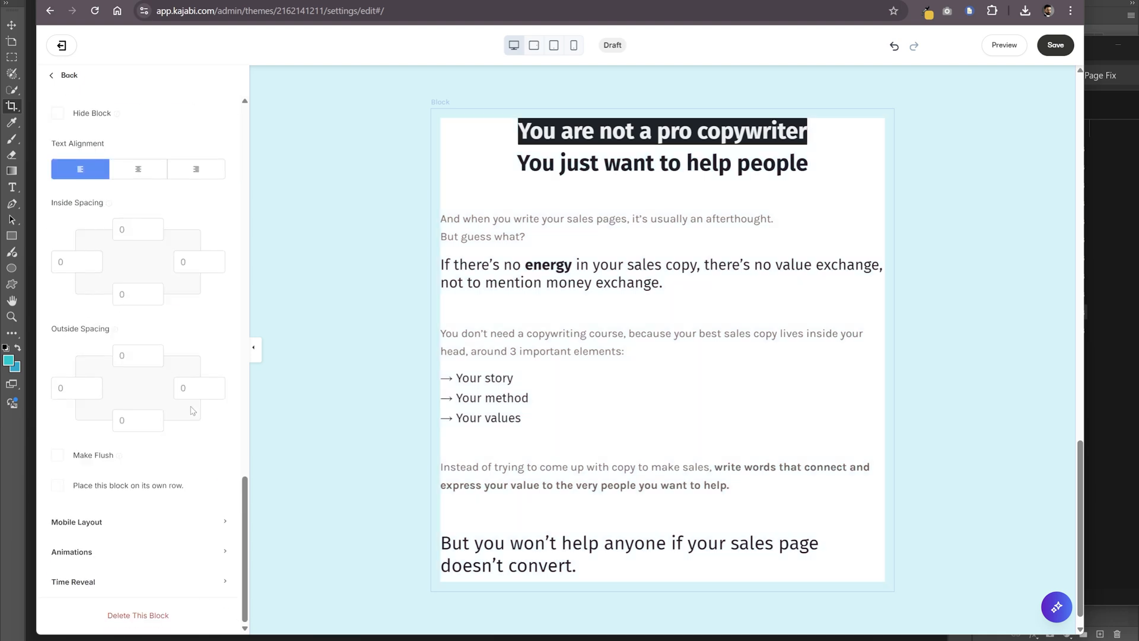
text(20)
key(Tab)
text(20)
key(Tab)
text(2040)
key(Tab)
text(40)
key(Tab)
text(40)
key(Tab)
text(40)
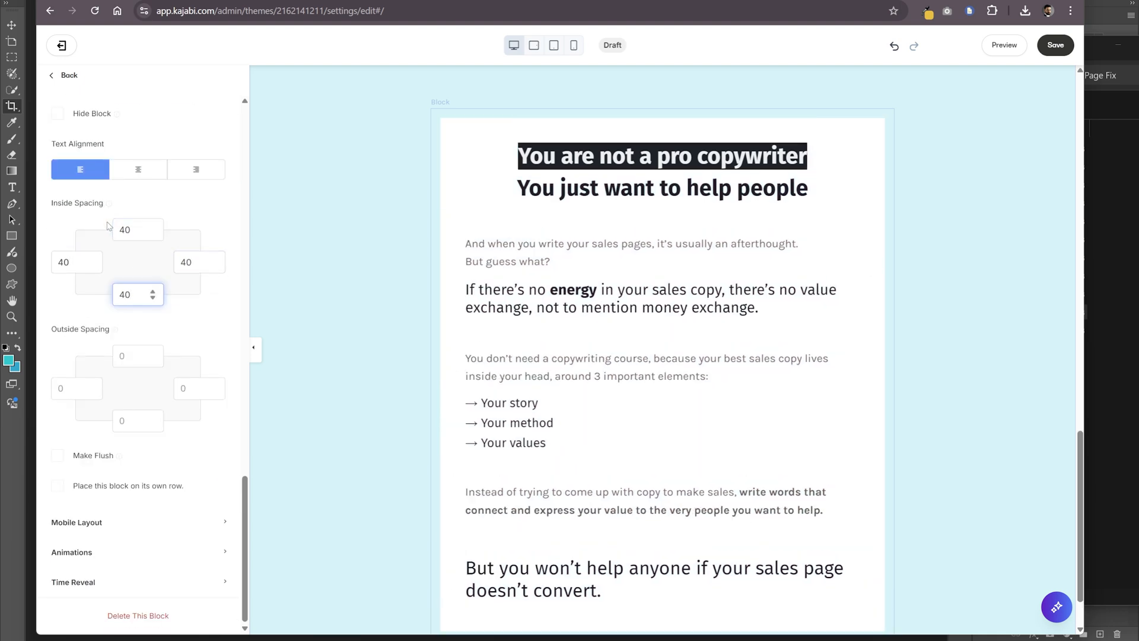
- Set the text block's box shadow to Small and save the page
scroll(207, 447, up, 5)
click(208, 442)
scroll(213, 438, down, 5)
click(182, 452)
click(162, 483)
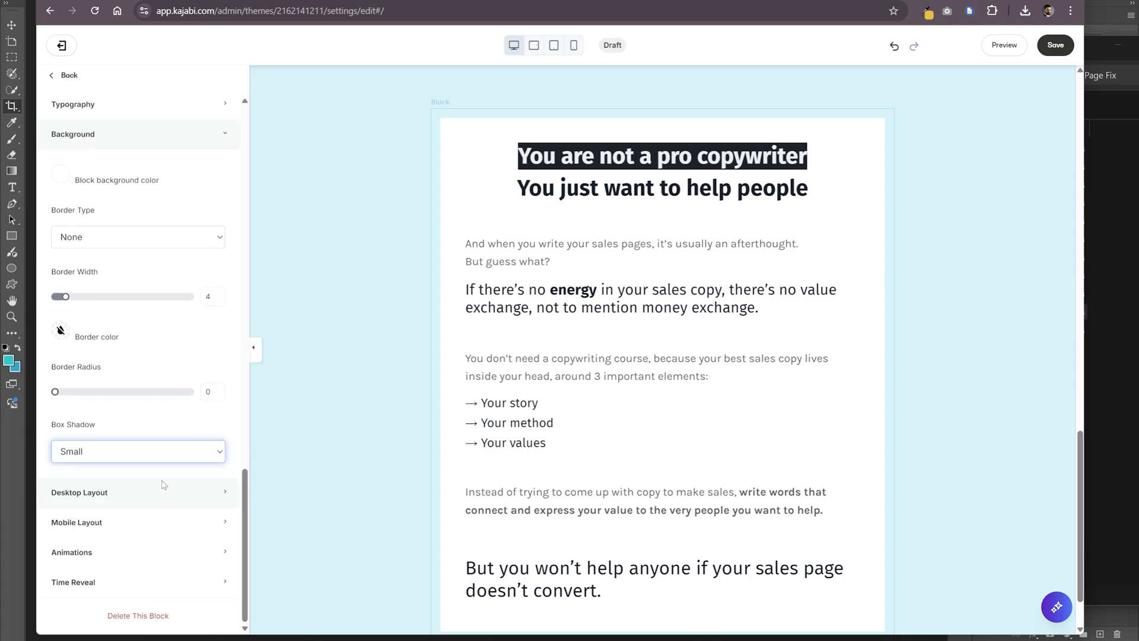
click(1056, 45)
scroll(361, 346, up, 20)
scroll(361, 347, down, 15)
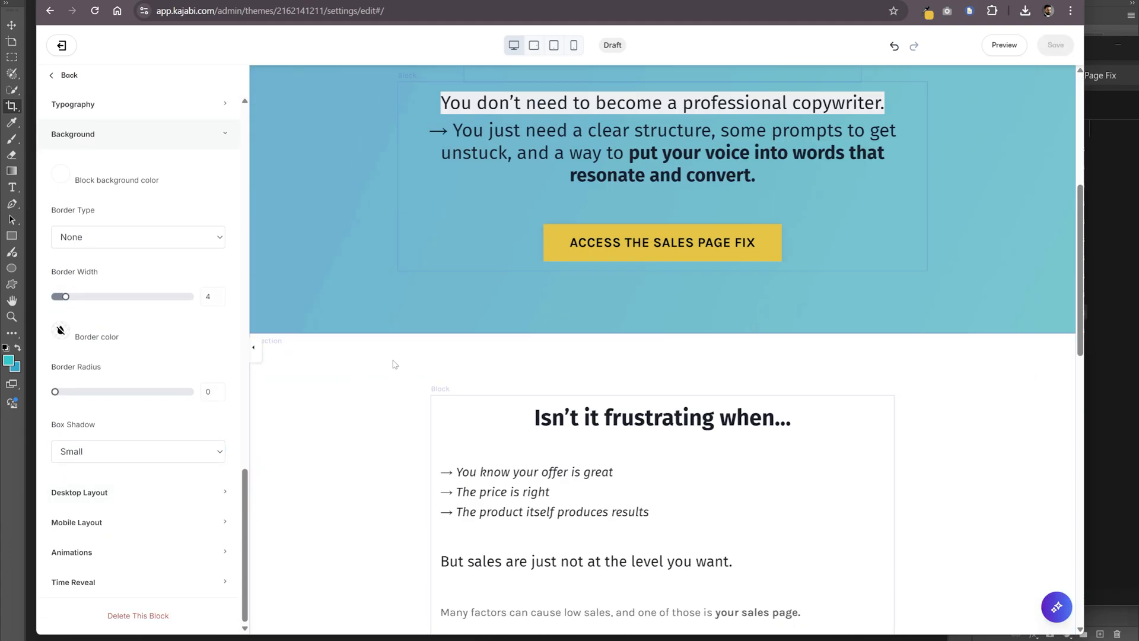
scroll(385, 355, down, 5)
- Switch to the Google Docs template and copy the Belief heading "My approach to sales copywriting is simple:"
key(alt+Tab)
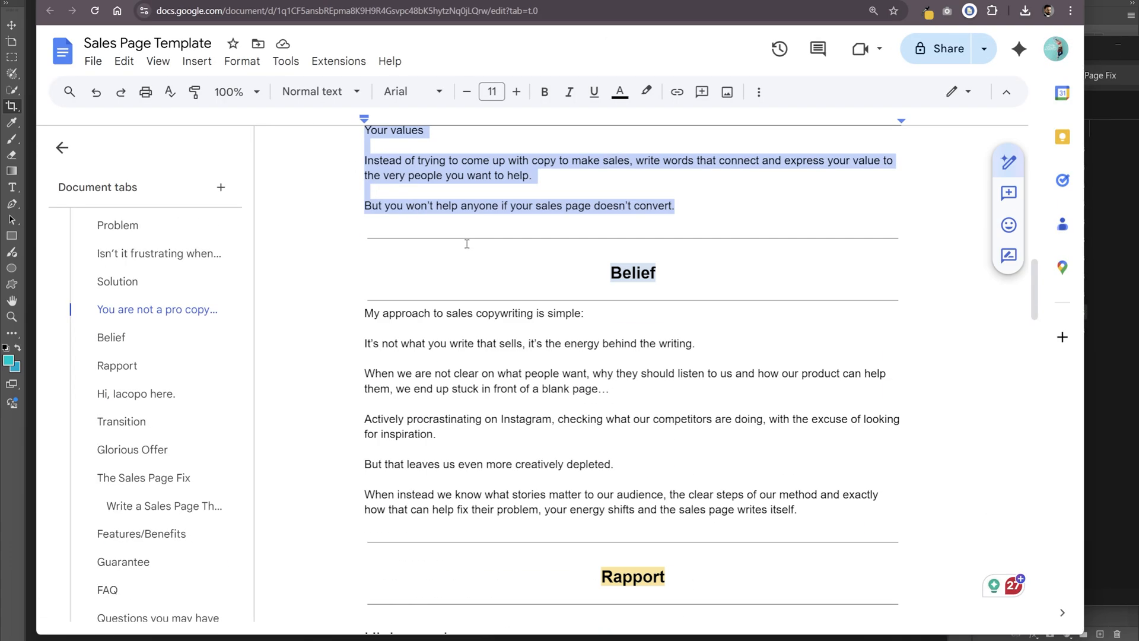
click(462, 244)
scroll(462, 244, down, 1)
drag(583, 253, 363, 254)
key(alt+Tab)
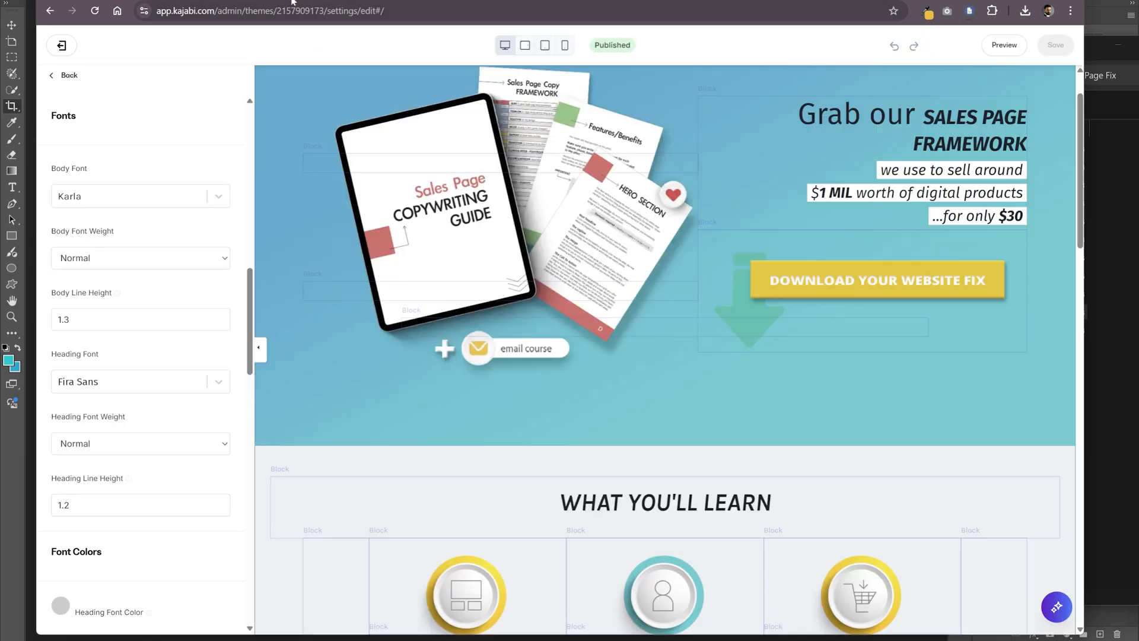
- Add a Text section below Solution on the Sales Page Fix page and rename it "Belief"
click(69, 75)
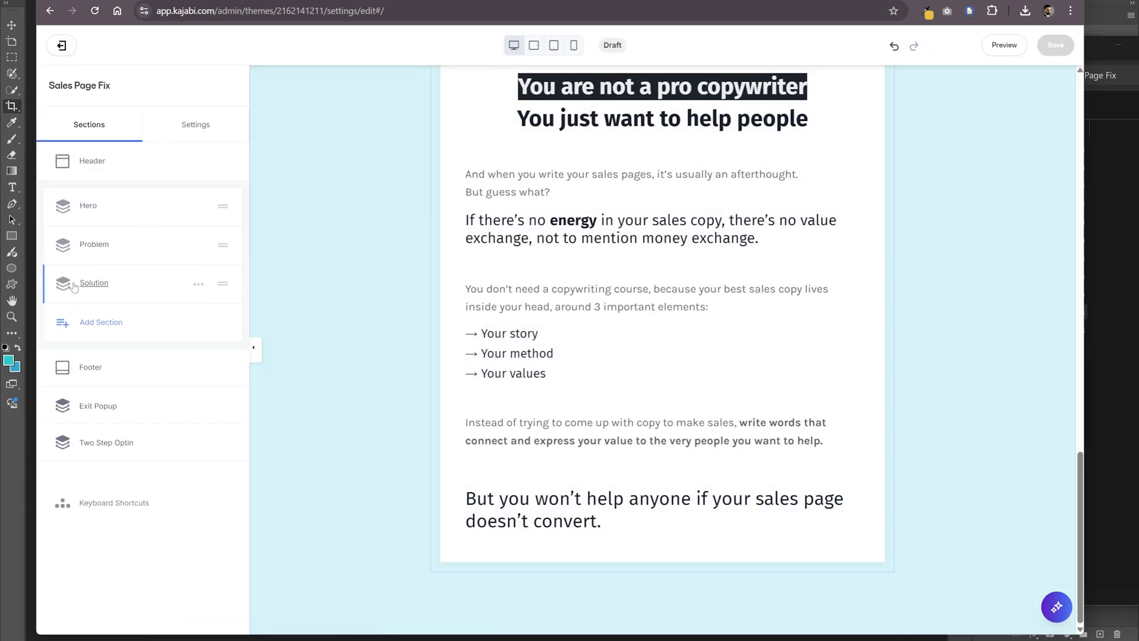
click(95, 321)
click(87, 386)
click(69, 76)
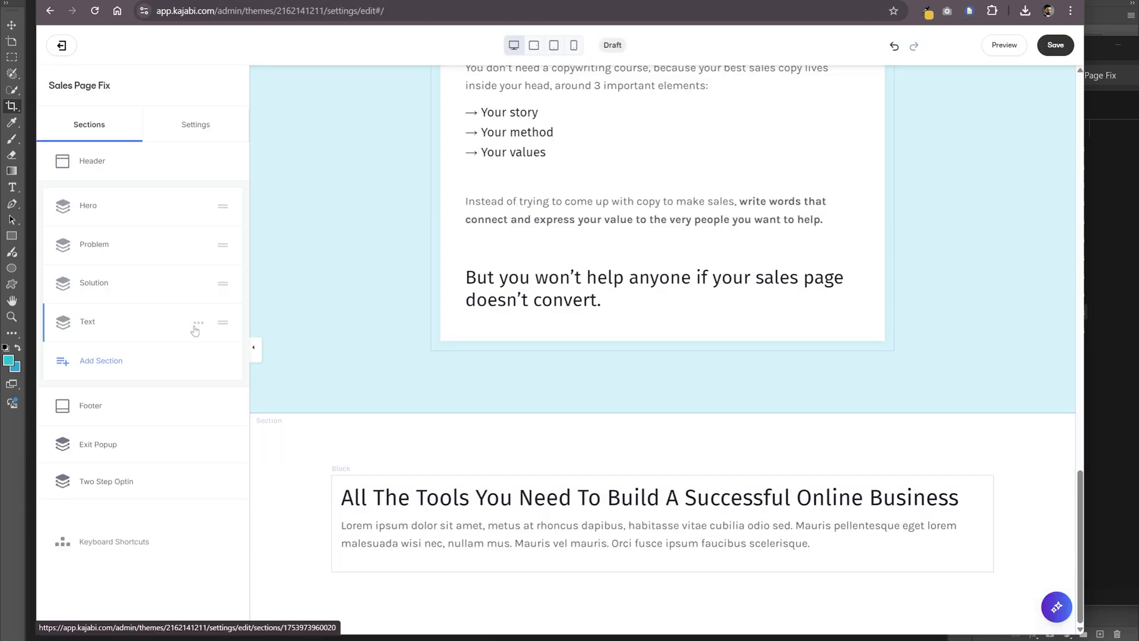
click(195, 324)
text(Belief)
key(Return)
- Replace the placeholder copy in the Belief section's text block with the copied heading
click(96, 327)
click(87, 165)
click(171, 322)
key(ctrl+a)
key(ctrl+v)
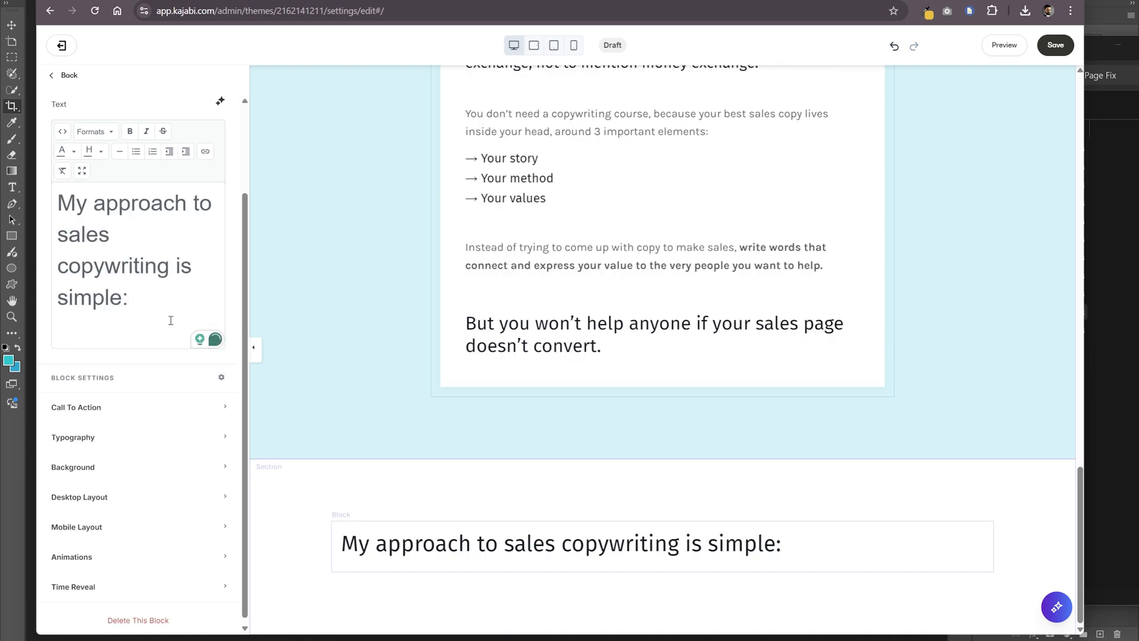
- Center the Belief heading and replace its closing colon with "..."
key(ctrl+a)
click(107, 135)
mouse_move(107, 229)
click(198, 254)
click(183, 298)
key(BackSpace)
text(...)
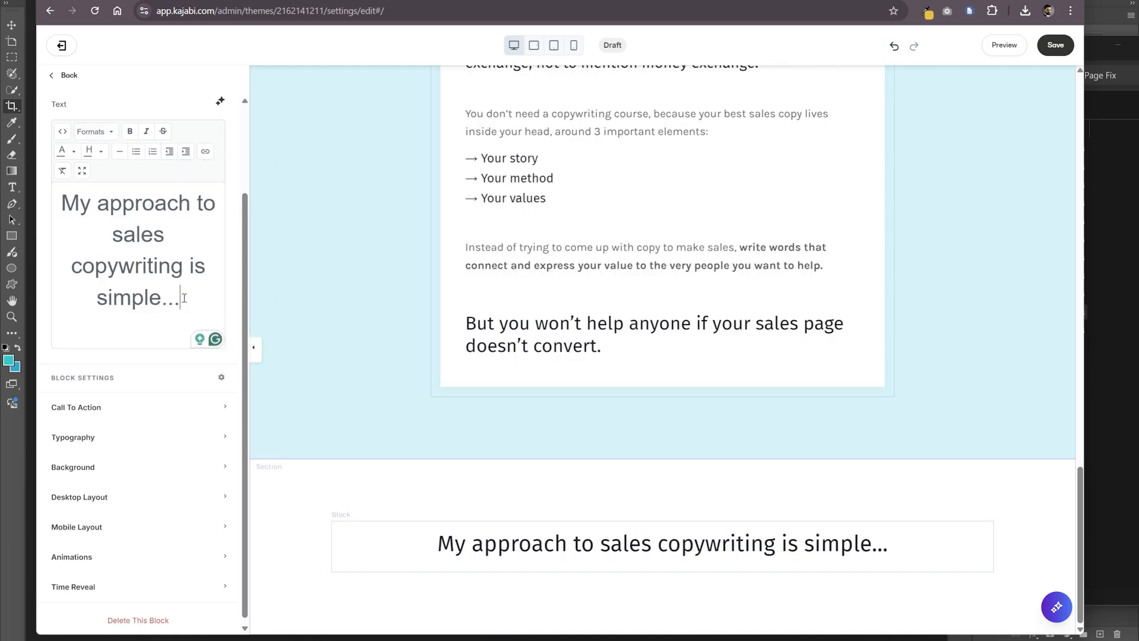
- Copy the remaining Belief paragraphs from the Google Docs template and paste them below the heading with a blank line between
click(234, 1)
drag(799, 449, 359, 286)
key(ctrl+c)
click(119, 1)
click(213, 308)
key(Return)
key(Return)
key(ctrl+v)
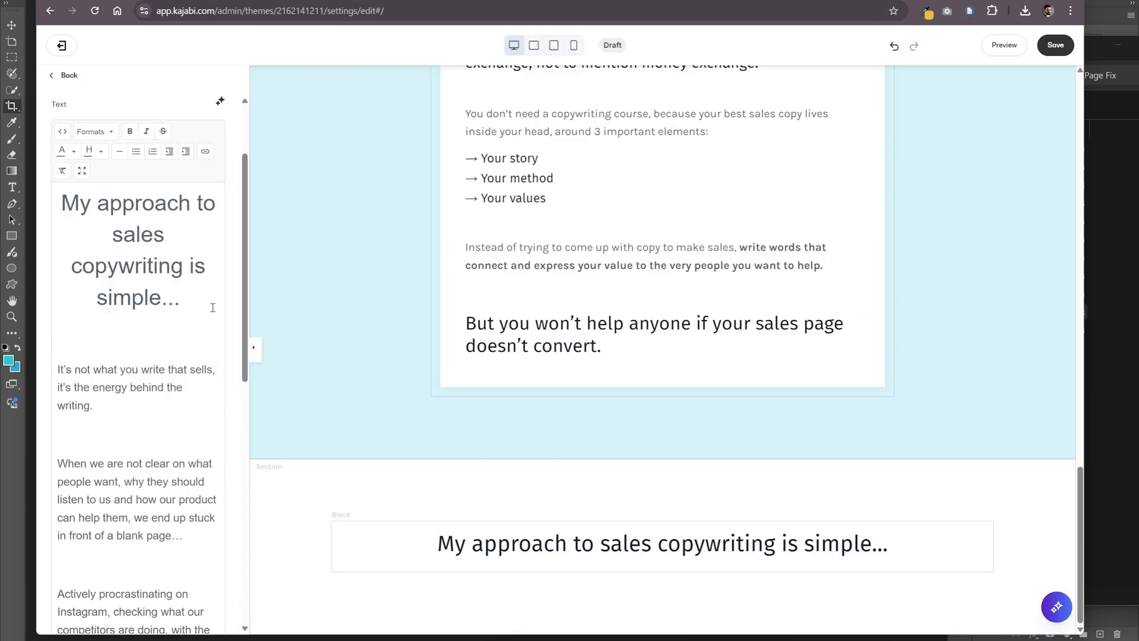
- Set the Belief text block's width to 7 columns and bold "My approach to sales copywriting is simple..."
scroll(466, 383, down, 5)
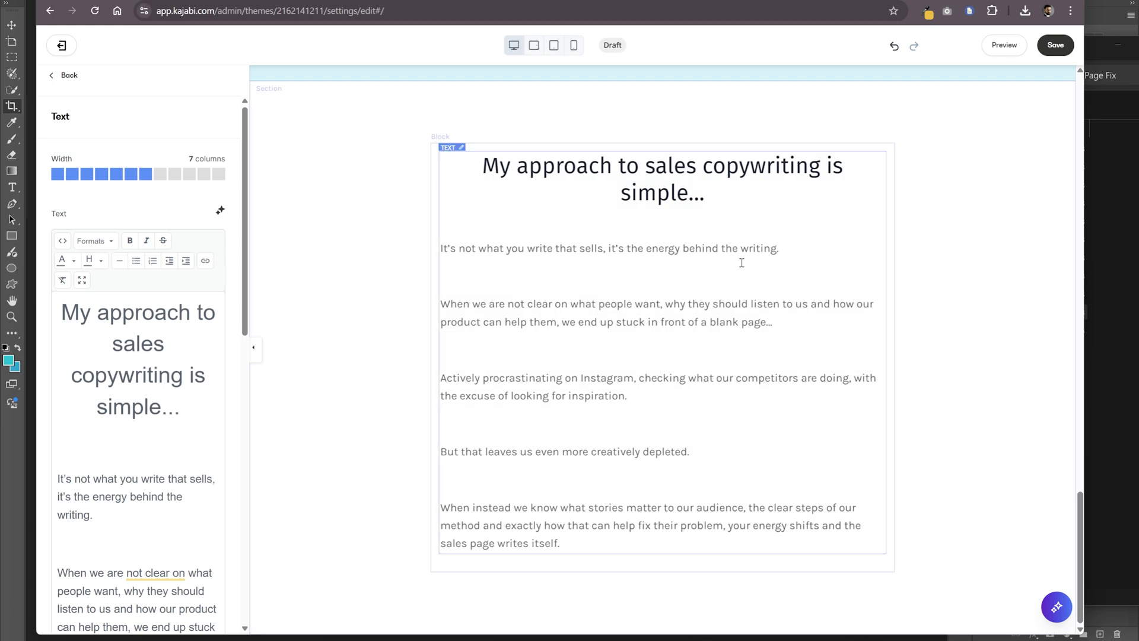
triple_click(702, 193)
key(ctrl+b)
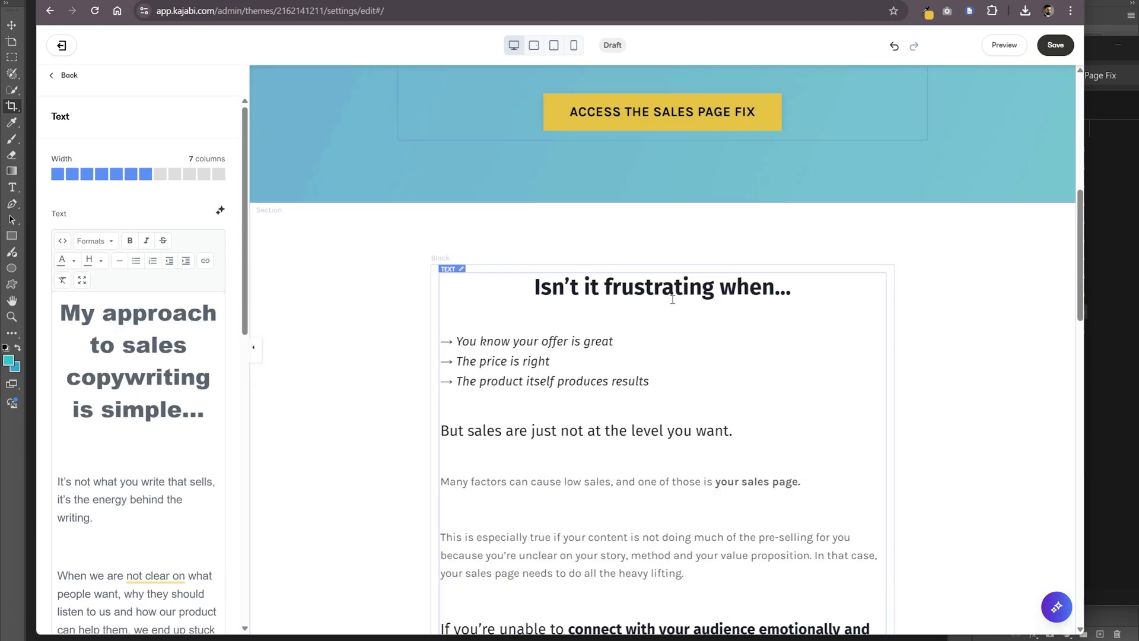
- Copy the background image's address from the Hero desk section of the "Scale your business to fuel your life…" landing page
scroll(954, 433, down, 10)
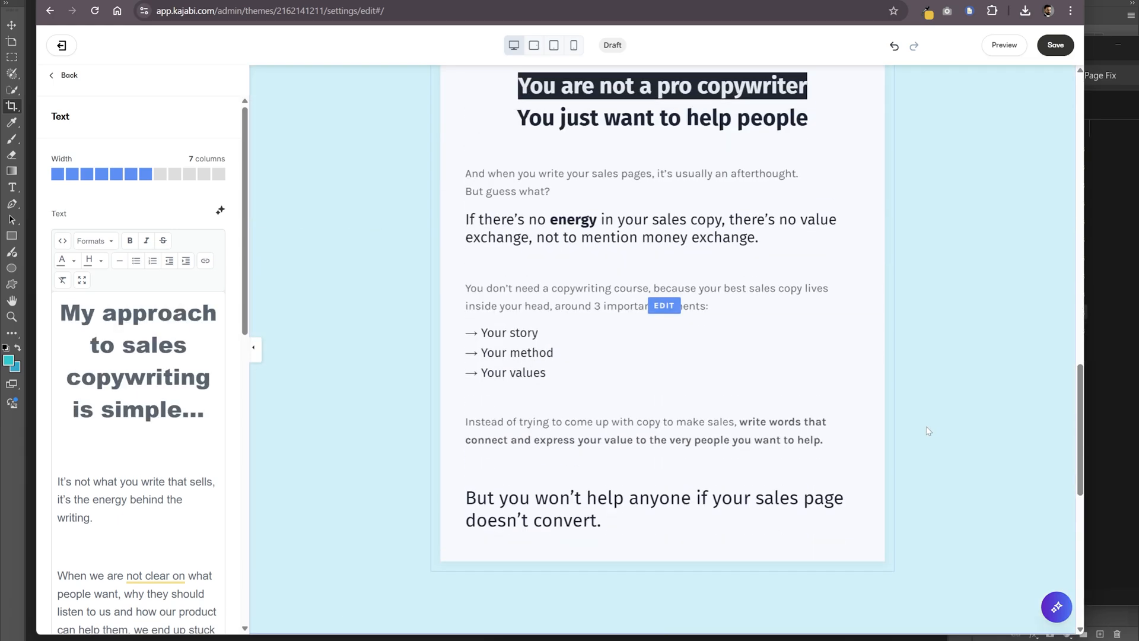
click(352, 198)
click(112, 369)
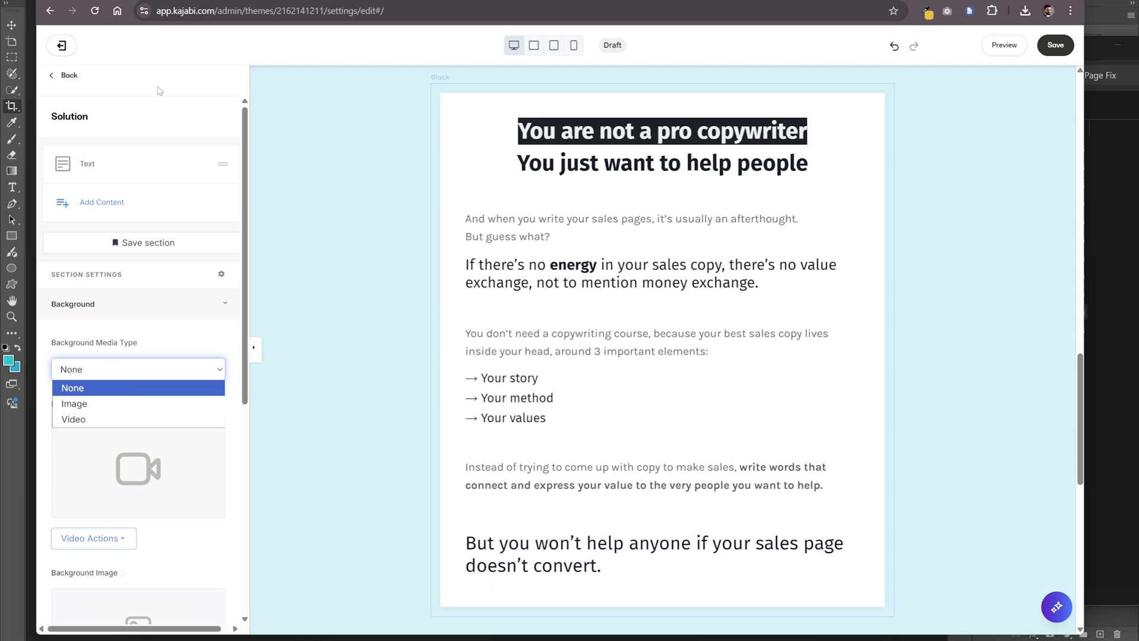
click(159, 89)
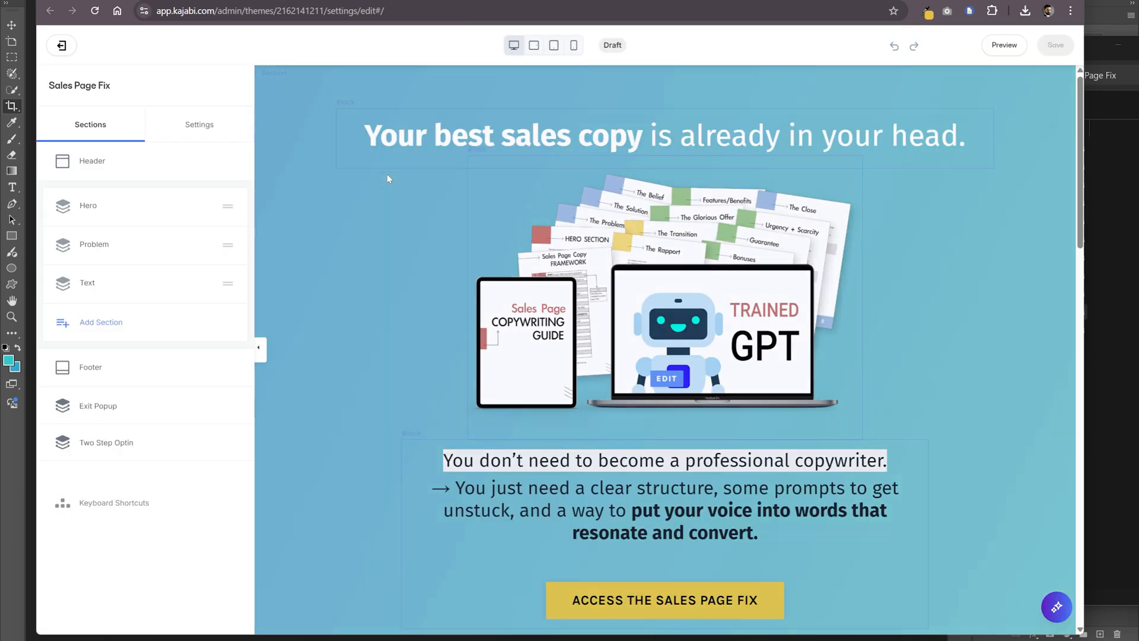
click(62, 46)
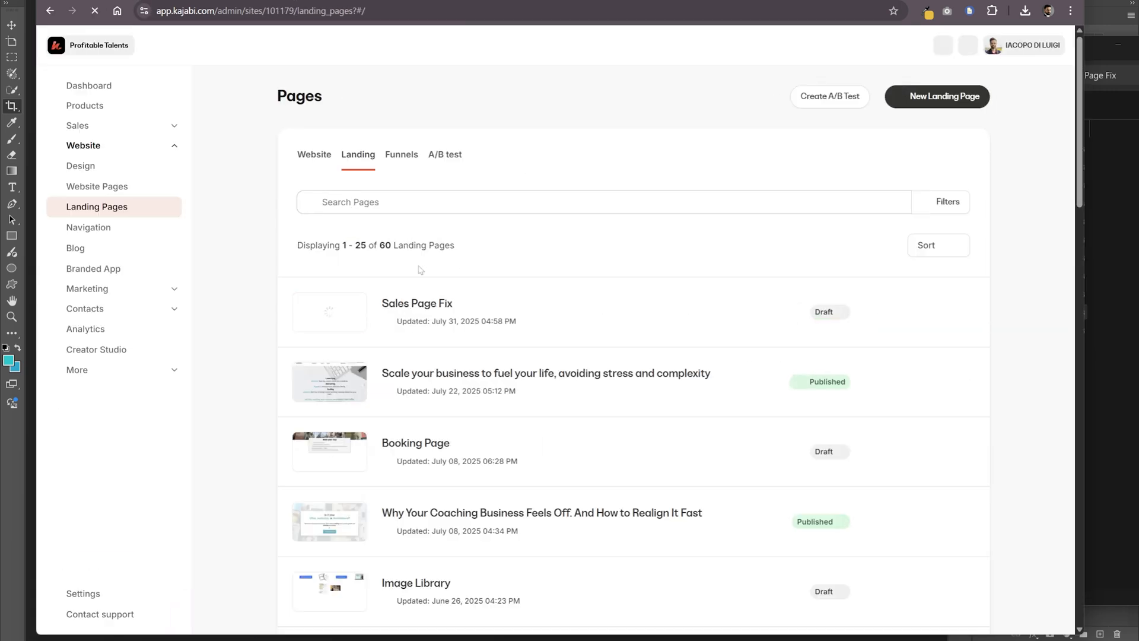
click(630, 344)
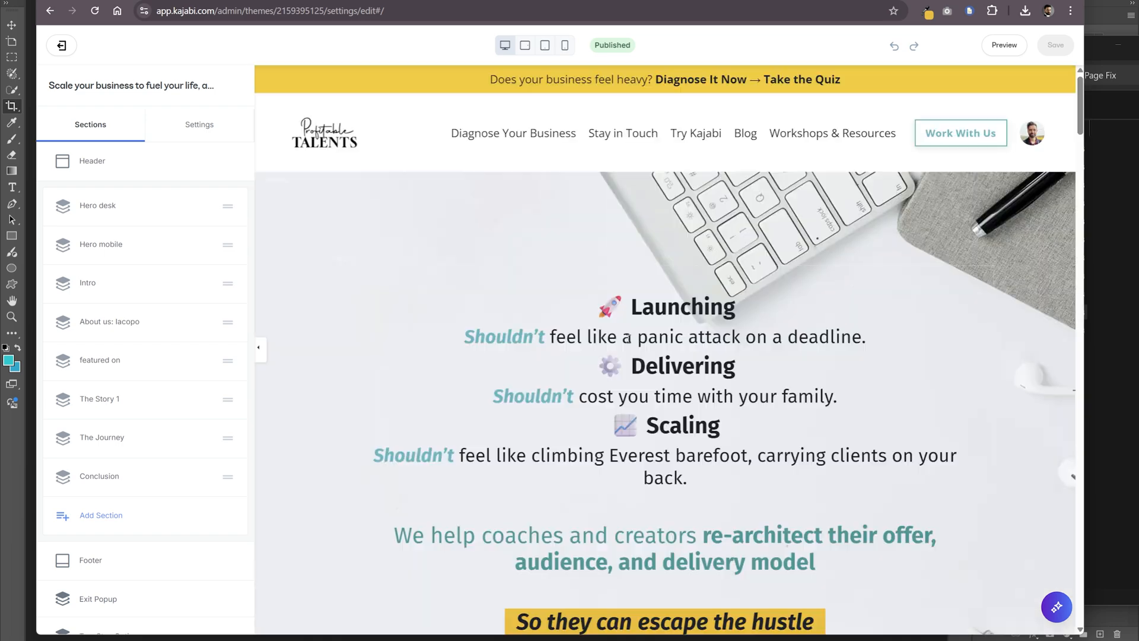
click(98, 206)
click(132, 338)
scroll(137, 415, down, 5)
right_click(163, 415)
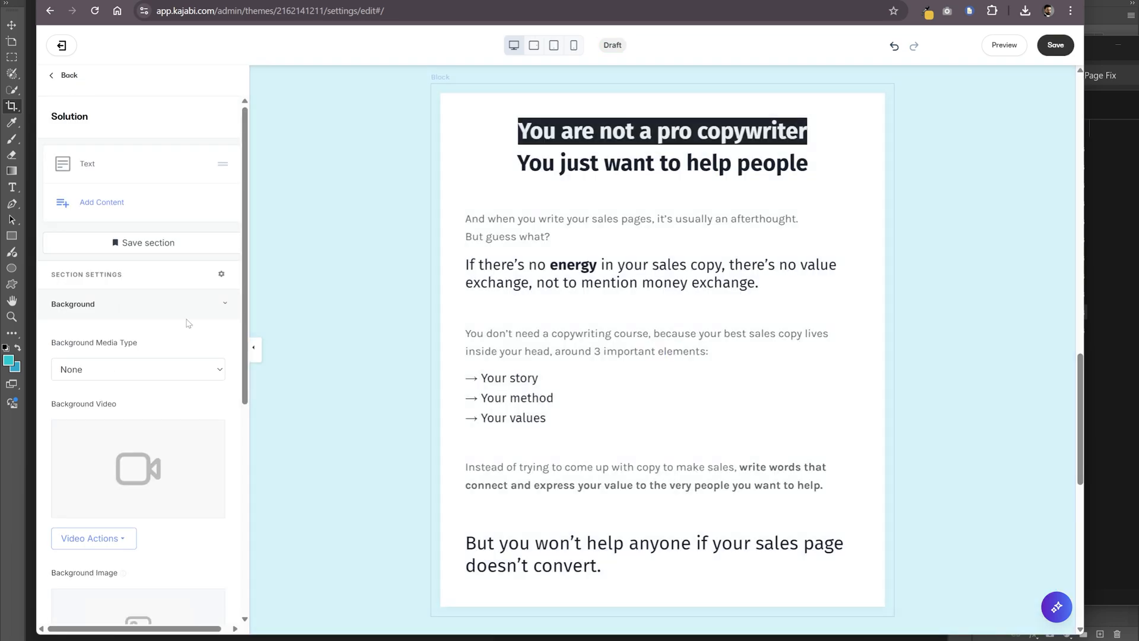
- Set the Solution section's background media type to Image and upload the background image from the copied address
click(137, 369)
click(95, 419)
scroll(138, 445, down, 3)
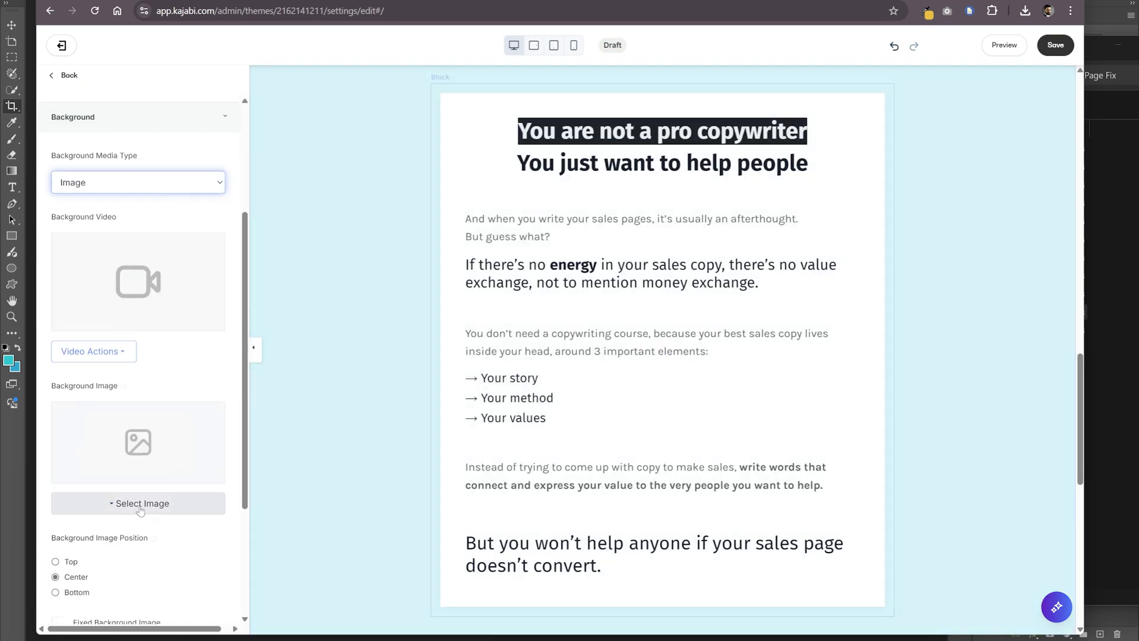
click(140, 505)
click(633, 307)
click(445, 265)
key(ctrl+v)
click(555, 312)
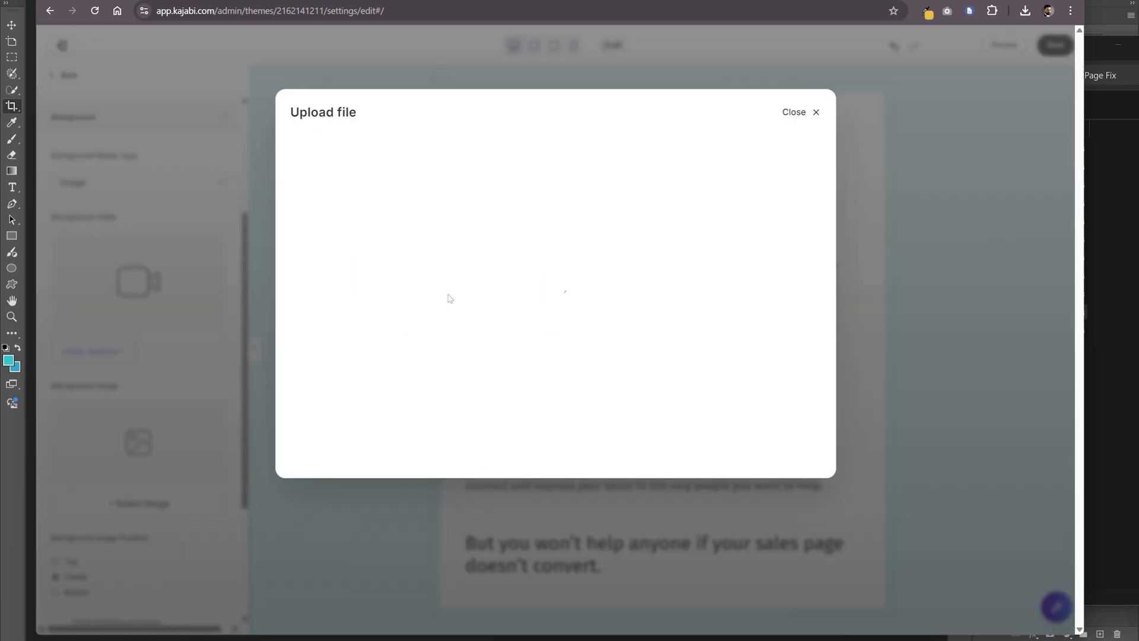
click(320, 460)
- Lower the opacity of the Solution section's background color to about 45 and save the page
scroll(67, 485, down, 3)
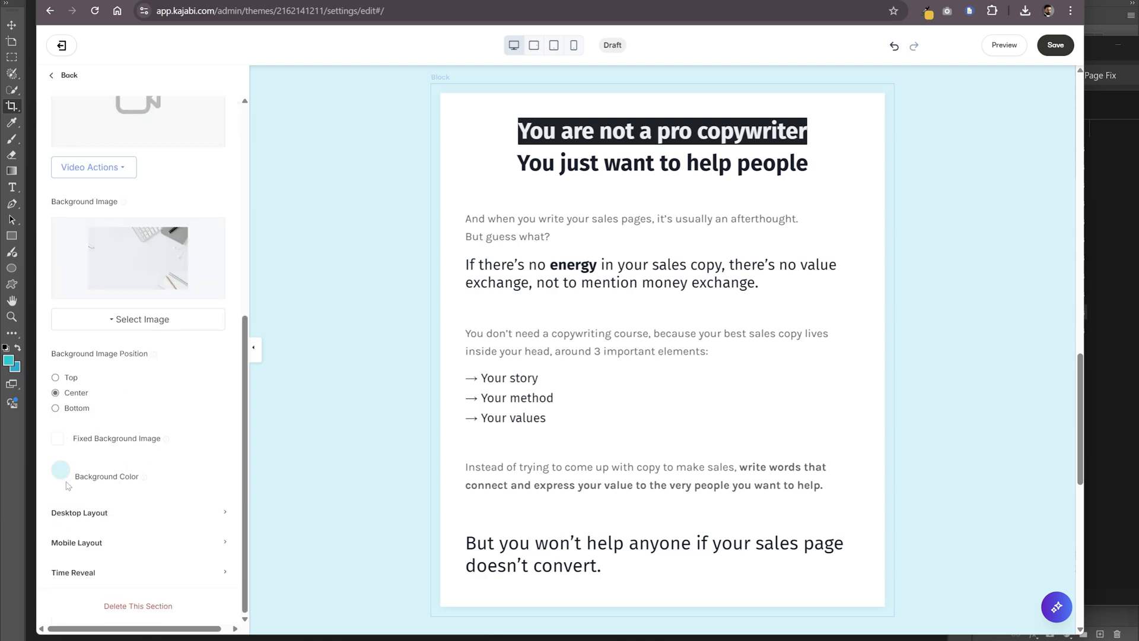
click(61, 471)
click(128, 346)
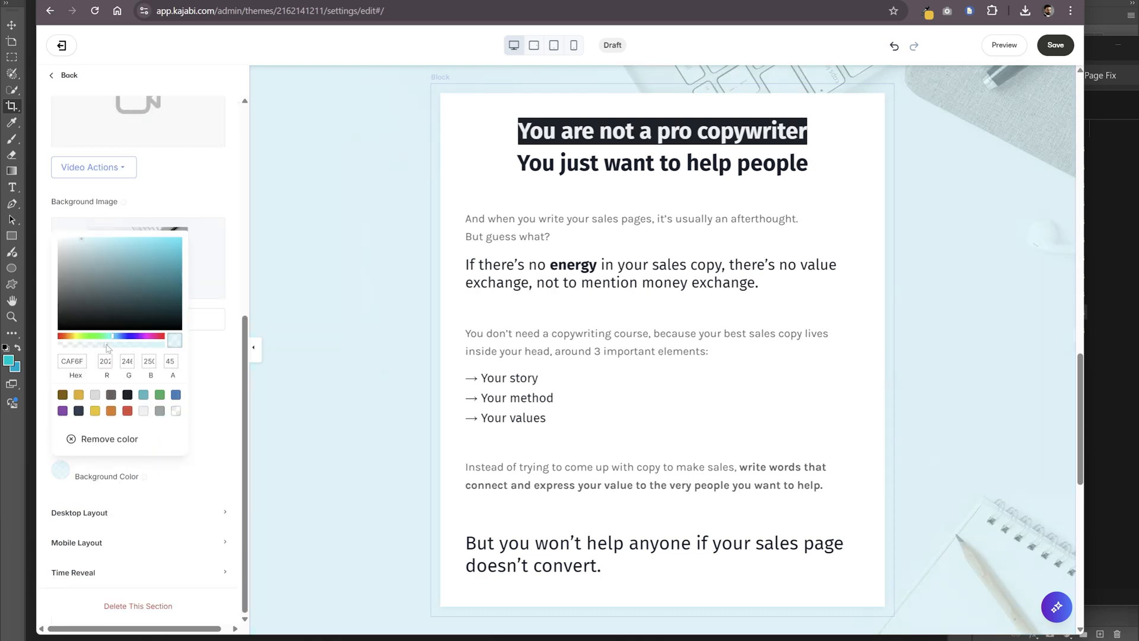
click(1056, 45)
scroll(424, 298, up, 7)
scroll(423, 298, down, 5)
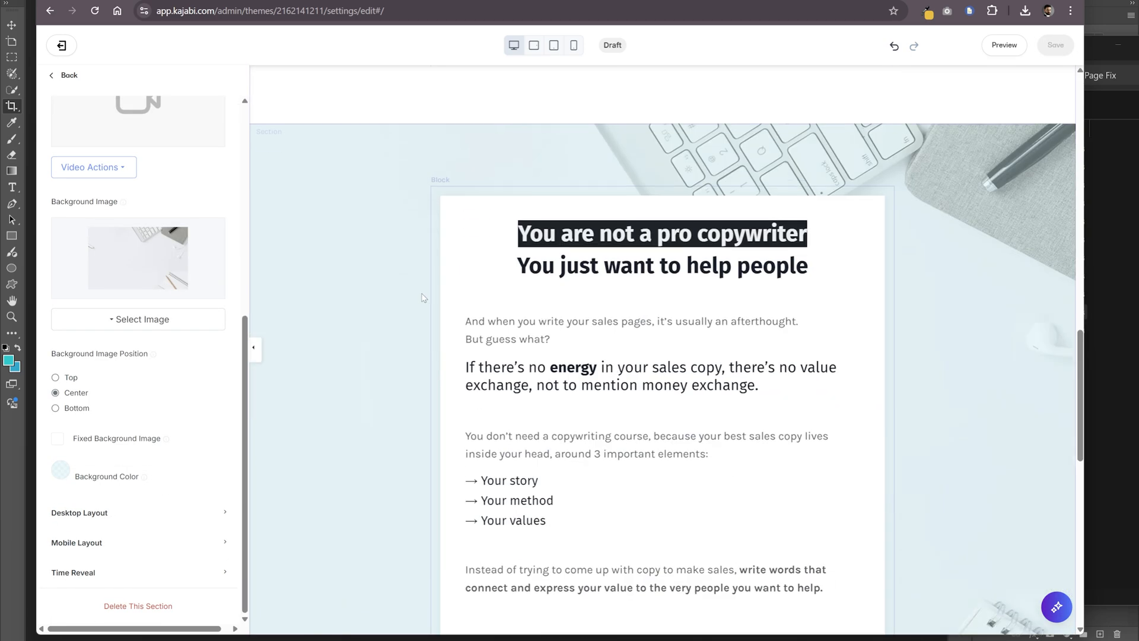
- Bold the "Your story", "Your method" and "Your values" lines in the Solution section
scroll(424, 298, down, 3)
click(534, 332)
drag(549, 351, 465, 310)
key(ctrl+b)
click(634, 331)
scroll(634, 296, up, 2)
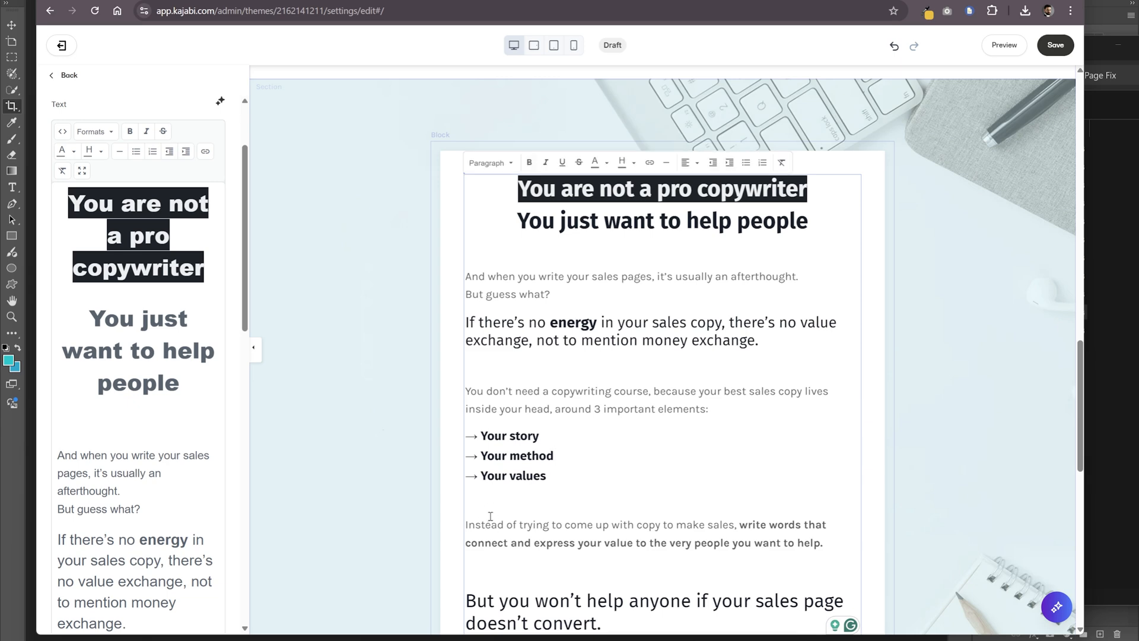
- Remove the blank line below "Your values" and check the text block's source code
click(565, 475)
key(BackSpace)
key(BackSpace)
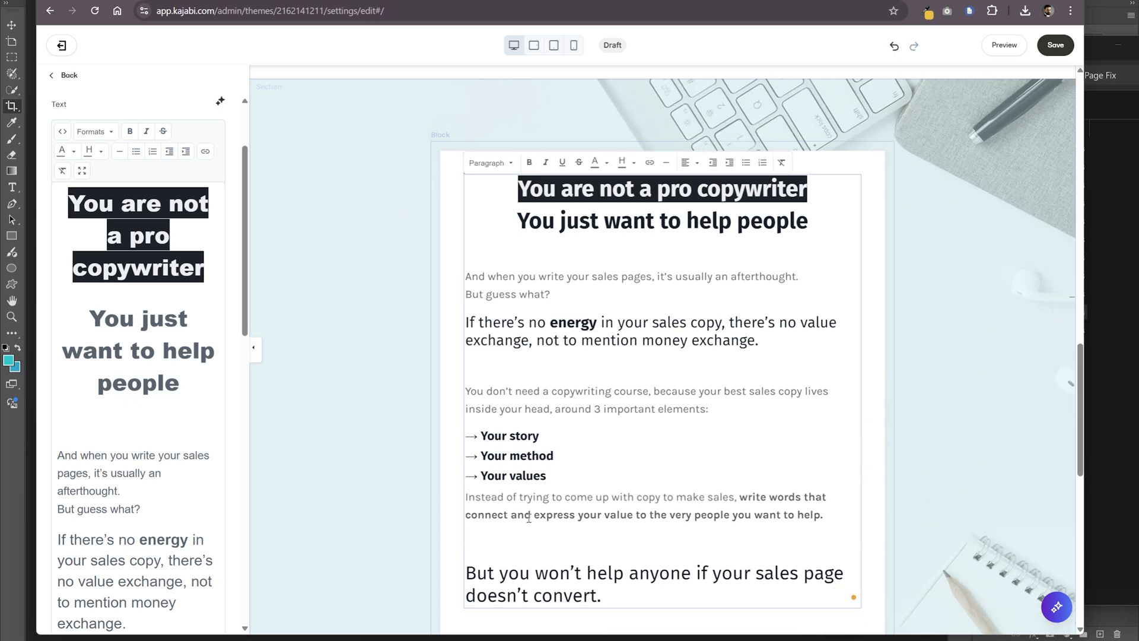
click(62, 132)
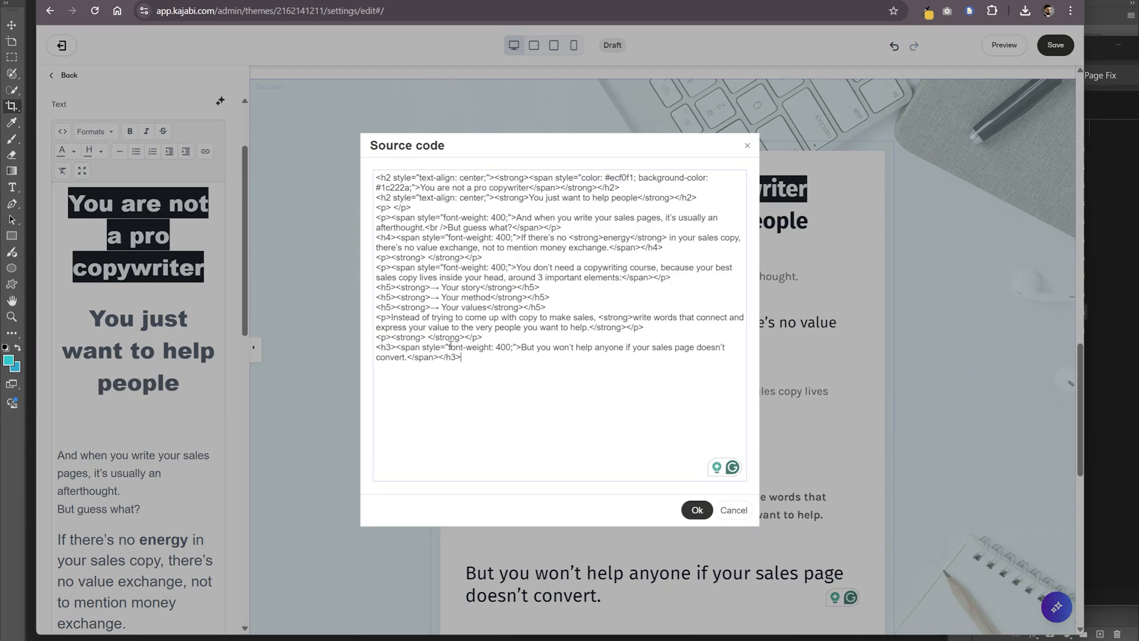
click(734, 512)
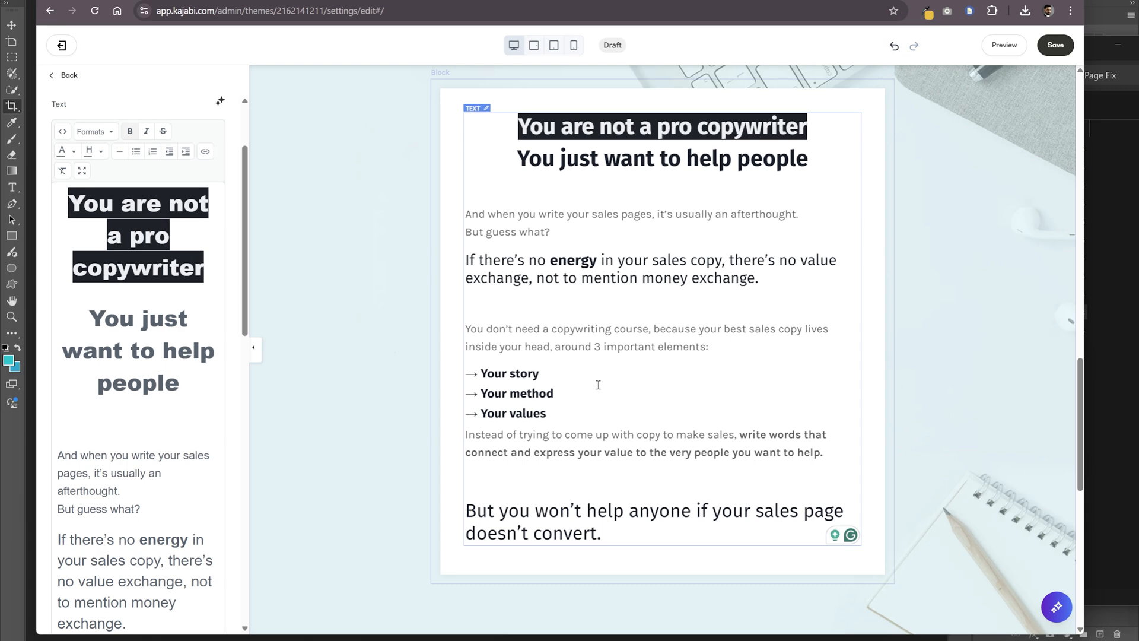
- Join the "Your story", "Your method" and "Your values" lines into one line and center it
key(Delete)
key(Delete)
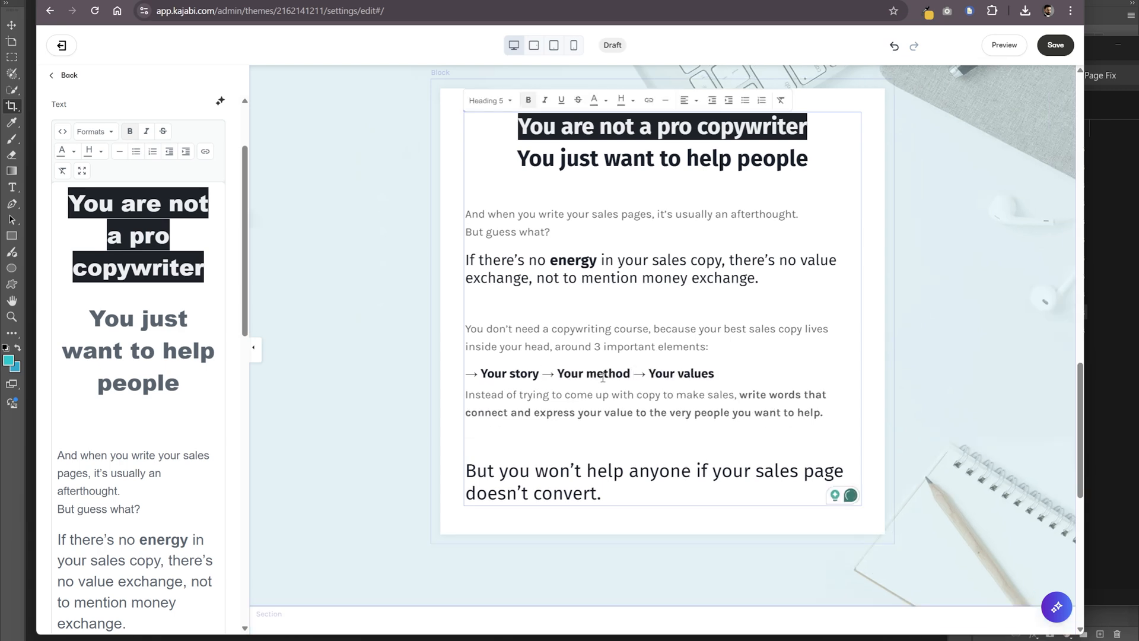
drag(716, 373, 520, 366)
click(686, 101)
click(700, 172)
click(730, 341)
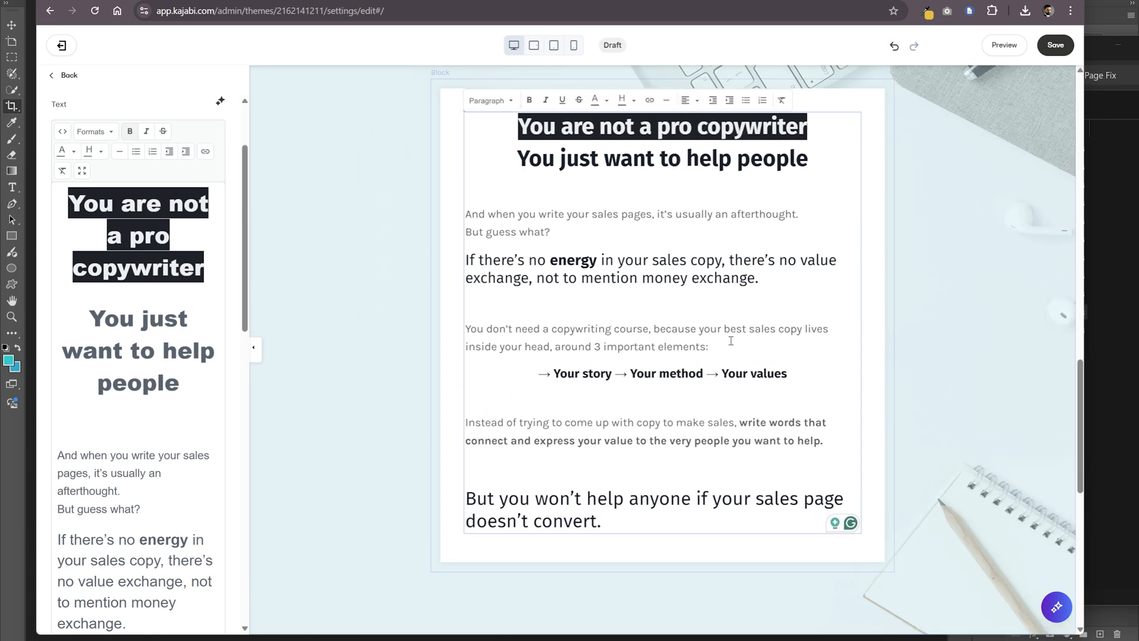
- Add a blank line above the centered story, method and values line and format the line as Heading 4
key(Return)
drag(789, 402, 536, 399)
click(687, 103)
click(688, 106)
click(491, 102)
click(508, 223)
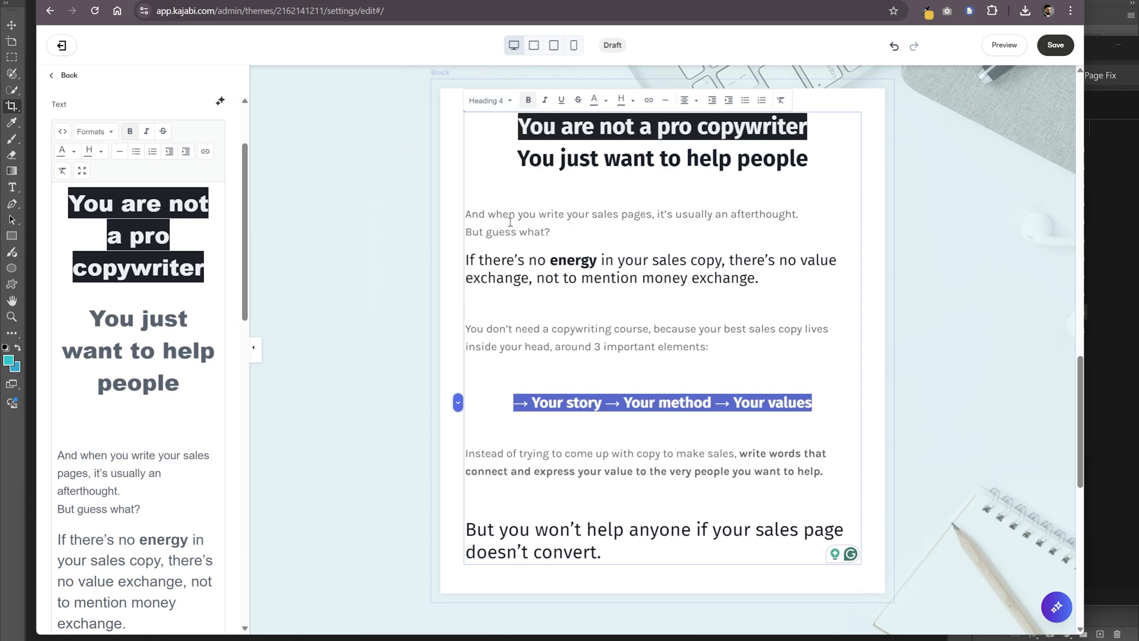
- Try Heading 3 on the centered story, method and values line and return it to Heading 4
click(490, 102)
click(508, 197)
click(550, 300)
drag(850, 408, 469, 405)
click(491, 102)
click(508, 223)
click(577, 331)
- Color the words "Your story", "Your method" and "Your values" teal, leaving the arrows black
click(595, 101)
click(646, 330)
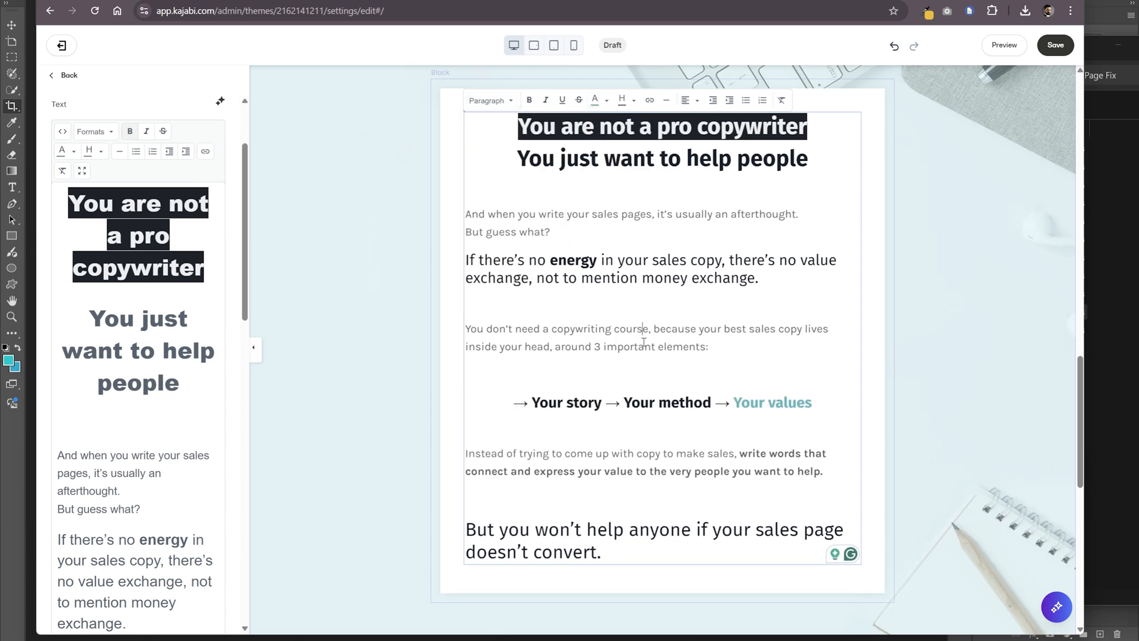
drag(601, 405, 537, 405)
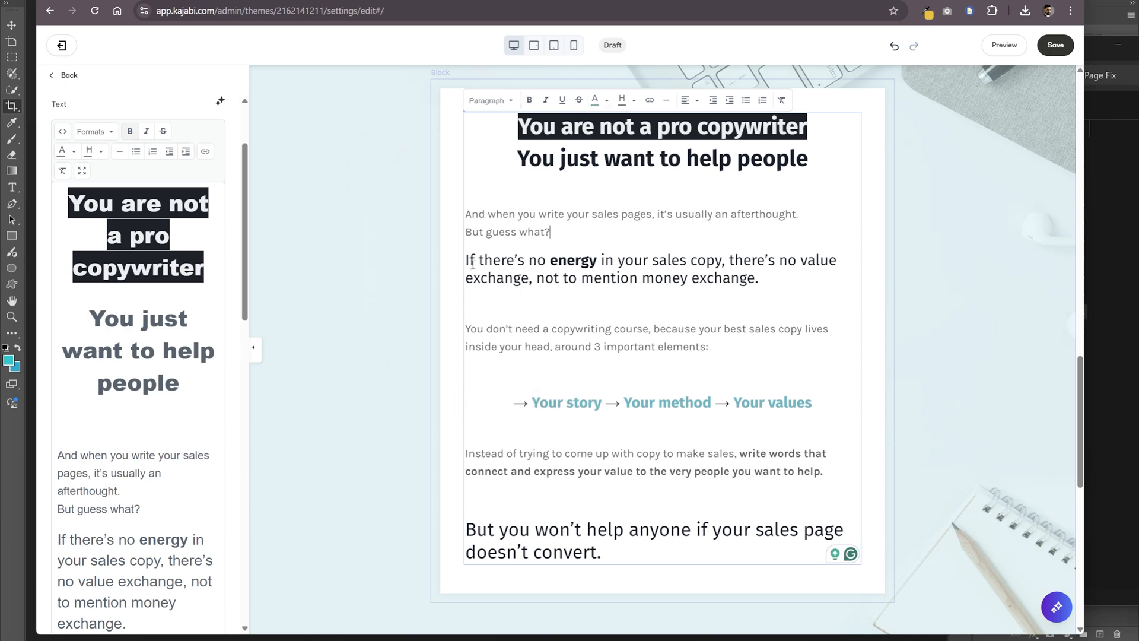
- Bold "you won't help anyone" in the closing line of the Solution section
scroll(591, 275, down, 1)
drag(500, 467, 692, 467)
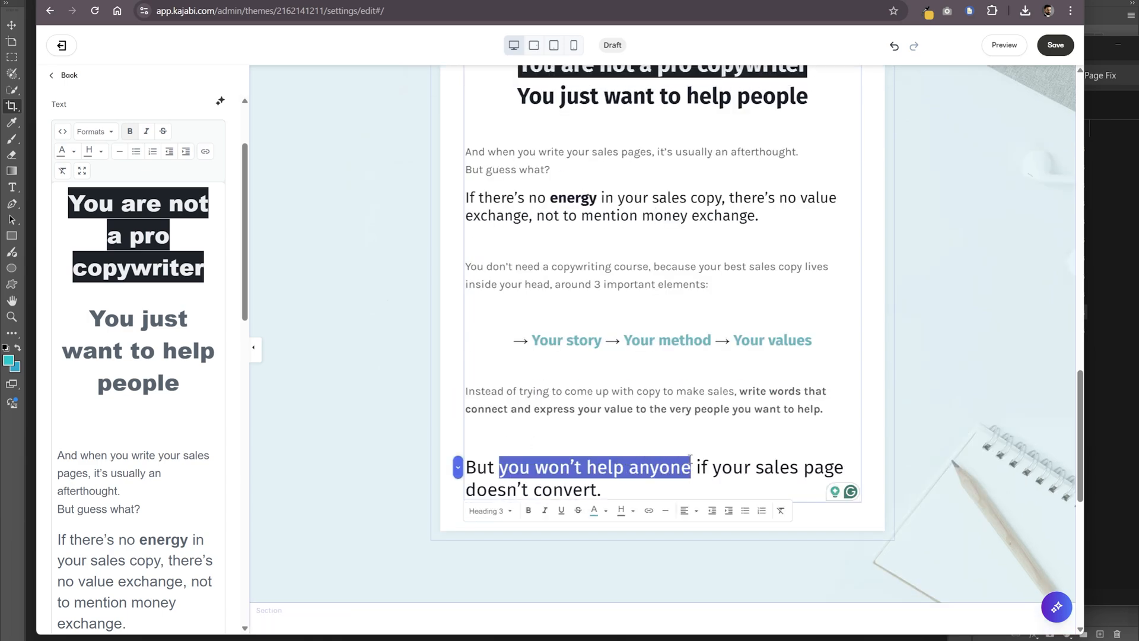
key(ctrl+b)
click(661, 437)
click(871, 474)
- Format the sentence "It's not what you write that sells, it's the energy behind the writing." as a centered Heading 3
scroll(872, 473, up, 1)
scroll(871, 474, down, 2)
scroll(872, 474, down, 6)
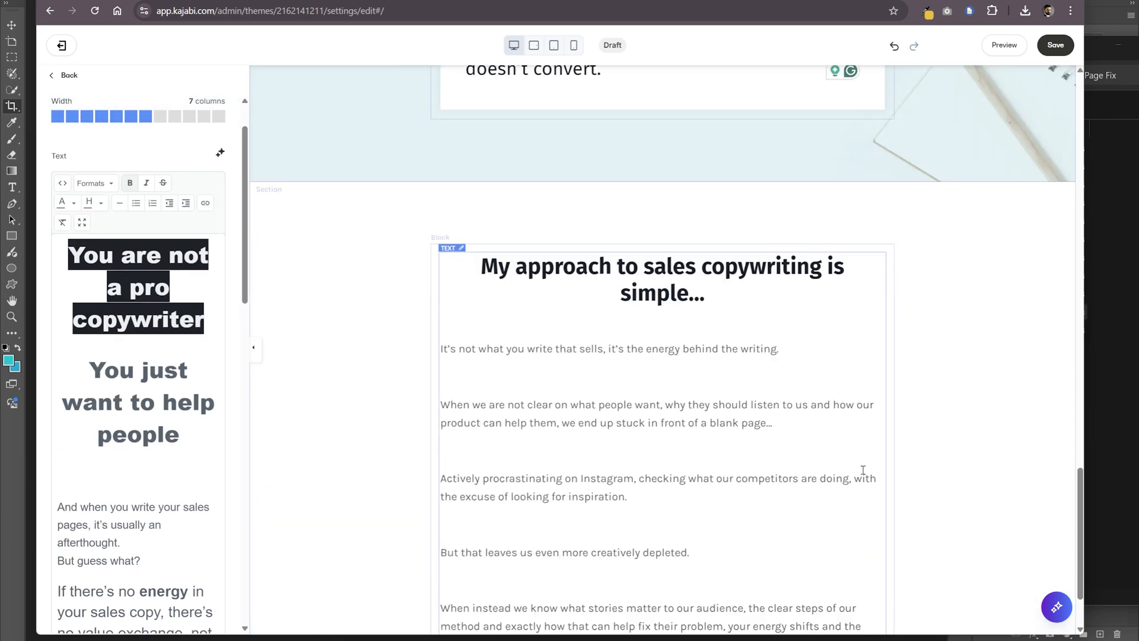
scroll(865, 470, up, 7)
scroll(861, 470, up, 4)
scroll(857, 470, down, 12)
scroll(849, 473, up, 4)
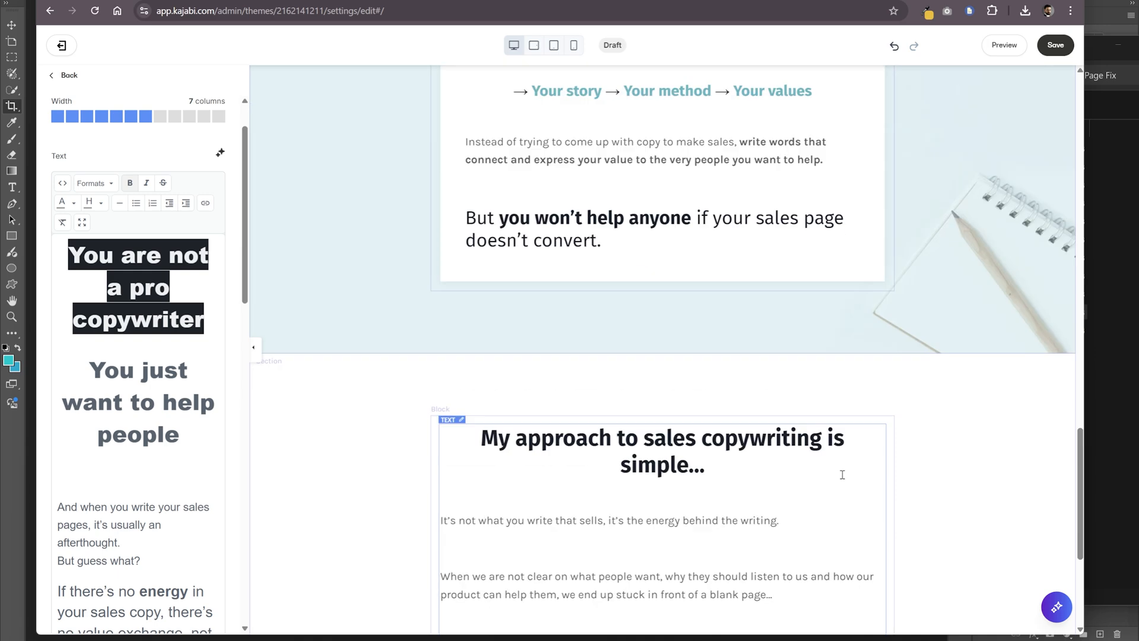
scroll(843, 475, down, 4)
drag(779, 271, 440, 271)
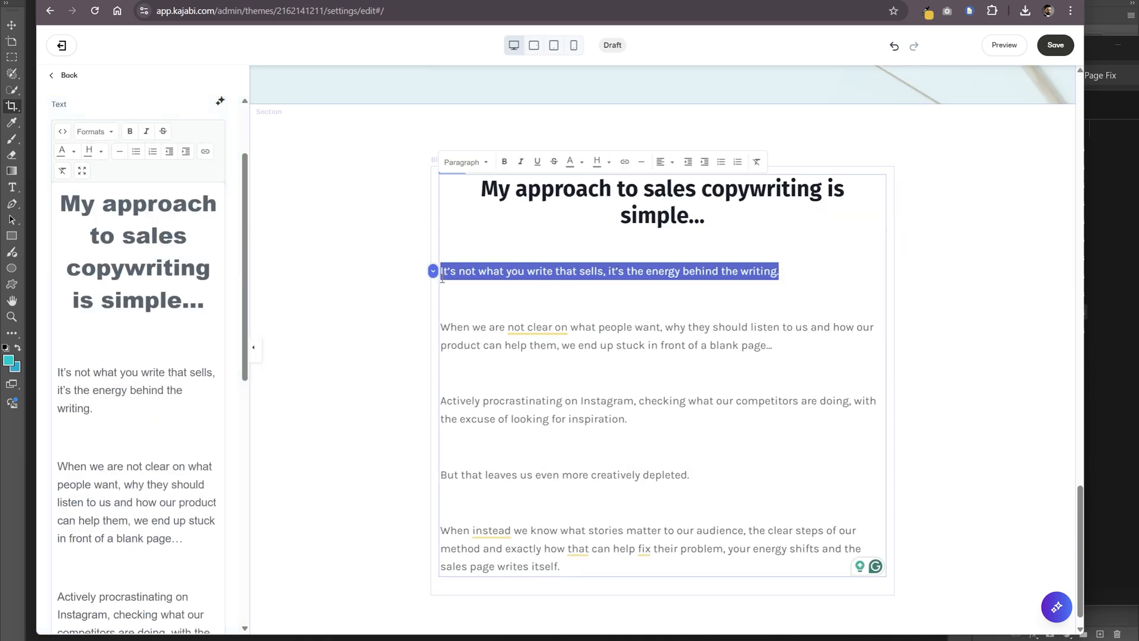
click(465, 162)
click(488, 259)
click(665, 162)
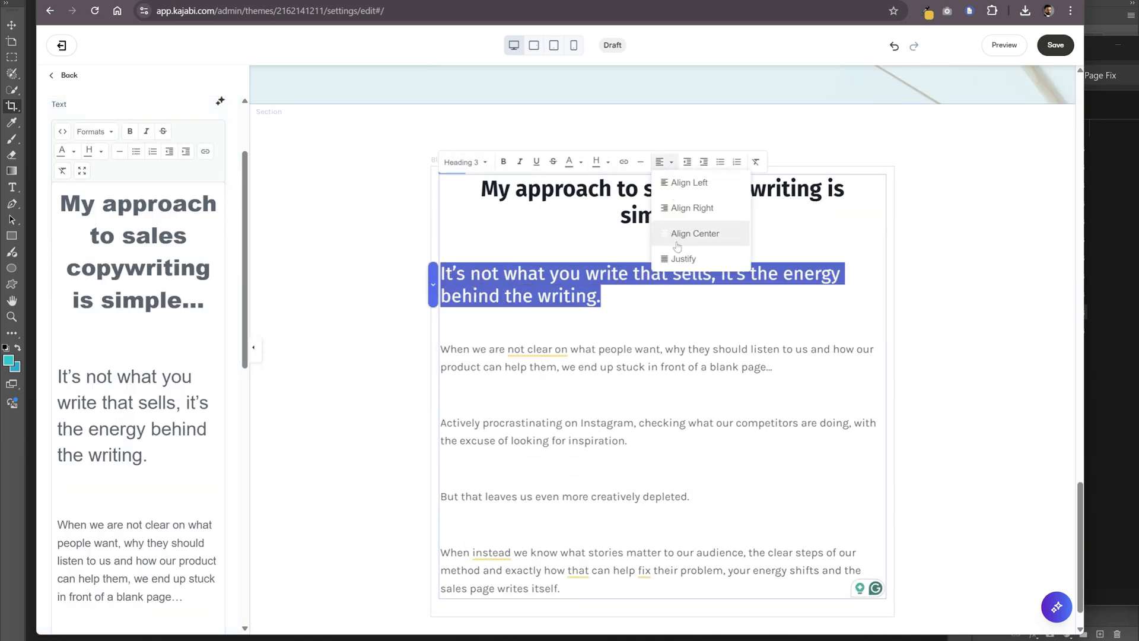
click(676, 231)
- Break the centered sentence after "sells," and capitalize "It's" at the start of the second line
key(shift+Return)
key(Delete)
text(I)
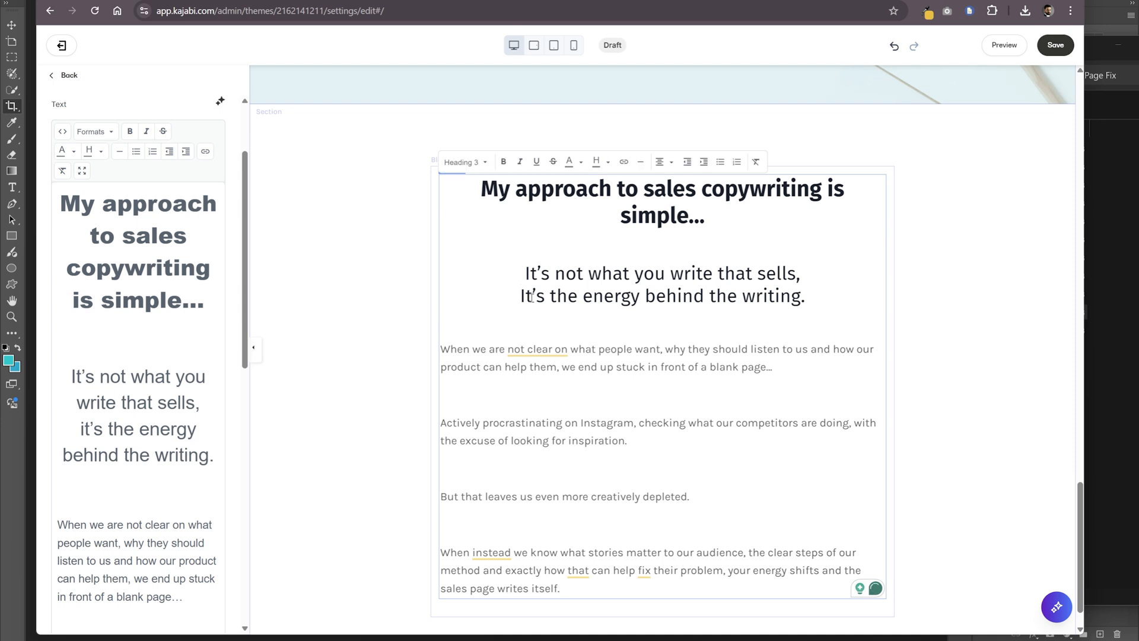
- Try a dark highlight with black text on the line "It's the energy behind the writing."
drag(823, 300, 514, 303)
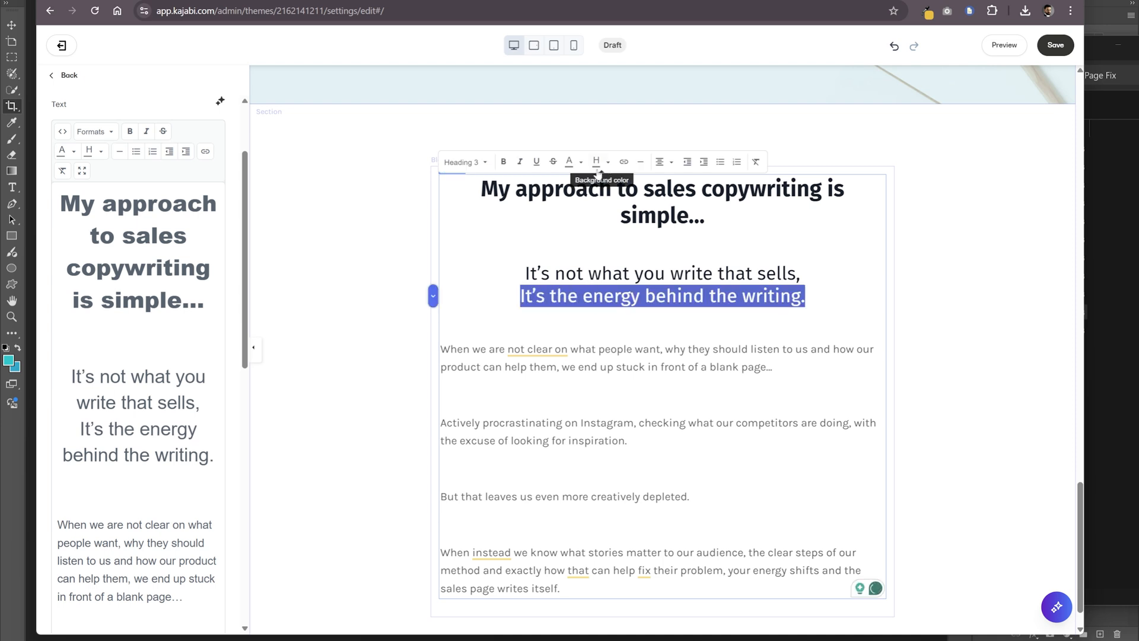
click(641, 189)
click(581, 162)
click(584, 222)
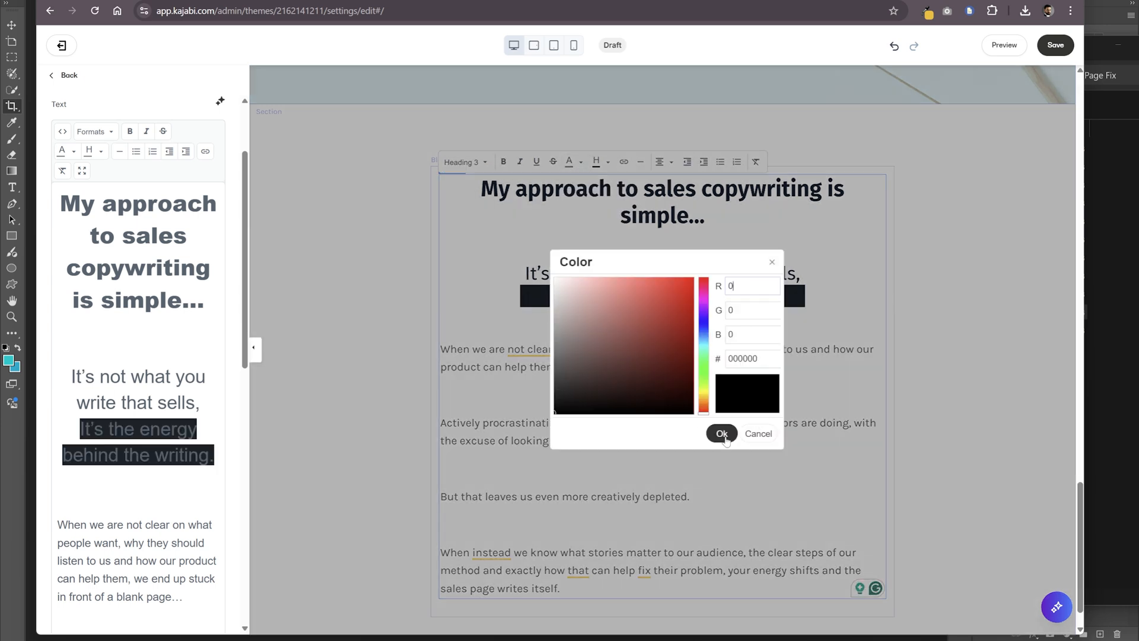
click(721, 433)
click(581, 162)
click(584, 222)
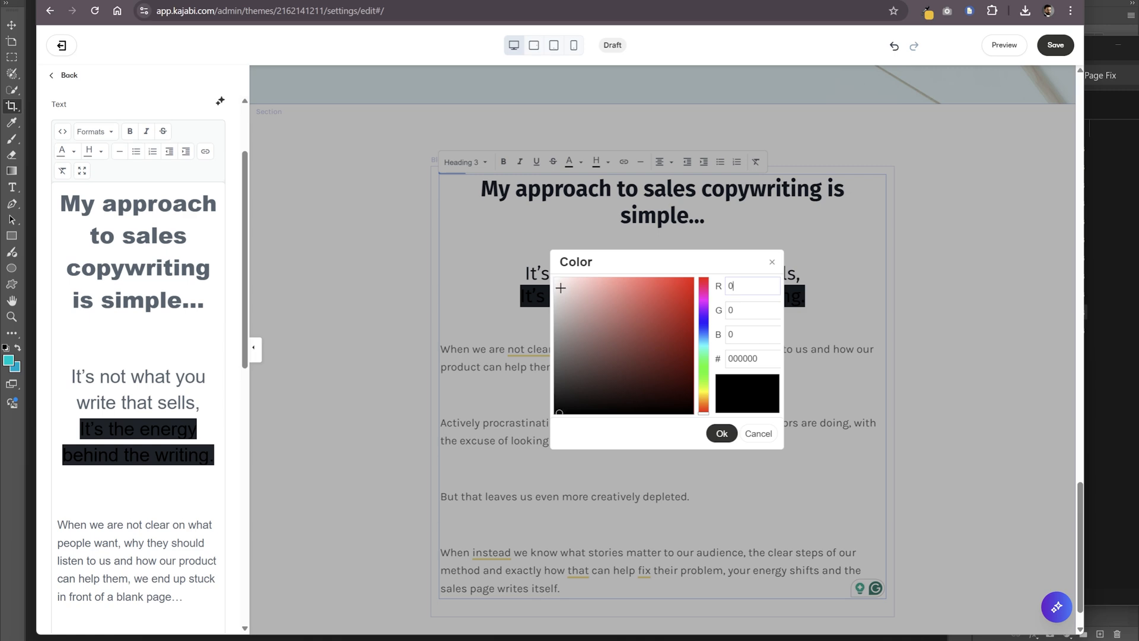
click(755, 438)
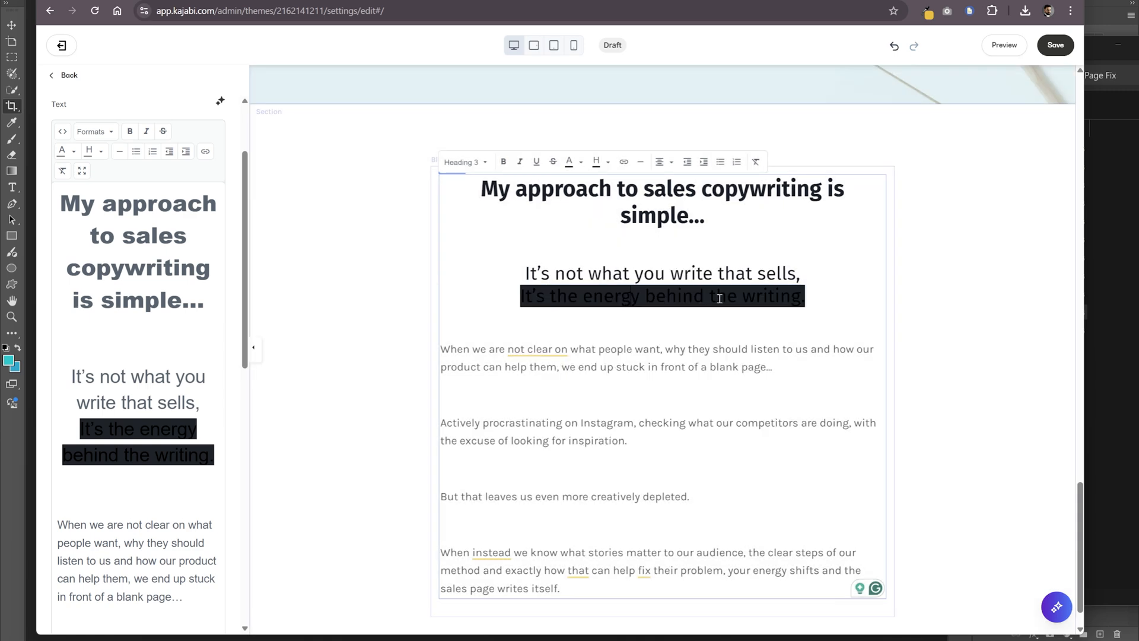
- Set the text color of "It's the energy behind the writing." to white (ffffff)
drag(800, 301, 514, 300)
drag(216, 458, 76, 428)
click(74, 151)
click(89, 202)
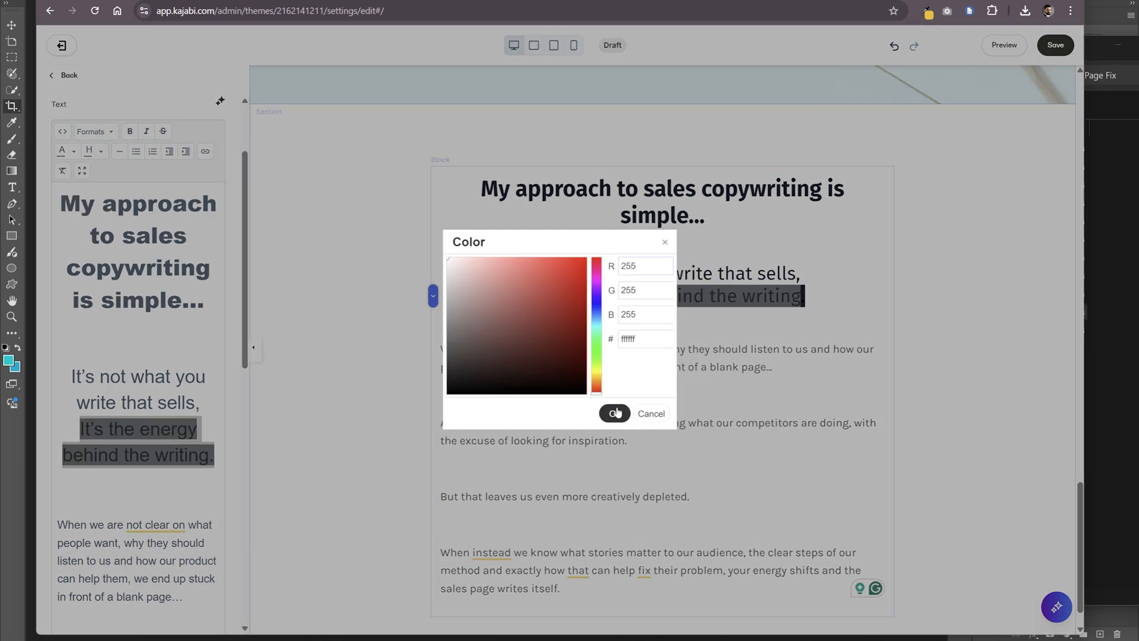
click(613, 412)
- Set the highlight color behind "It's the energy behind the writing." to teal
drag(216, 460, 67, 433)
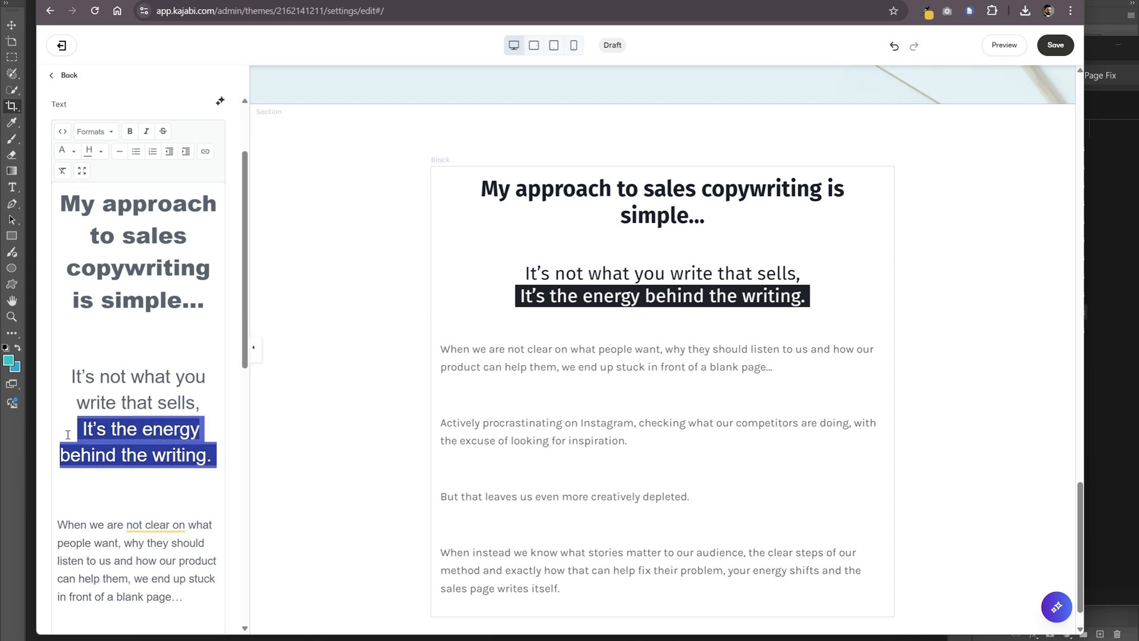
click(94, 158)
click(94, 185)
click(135, 324)
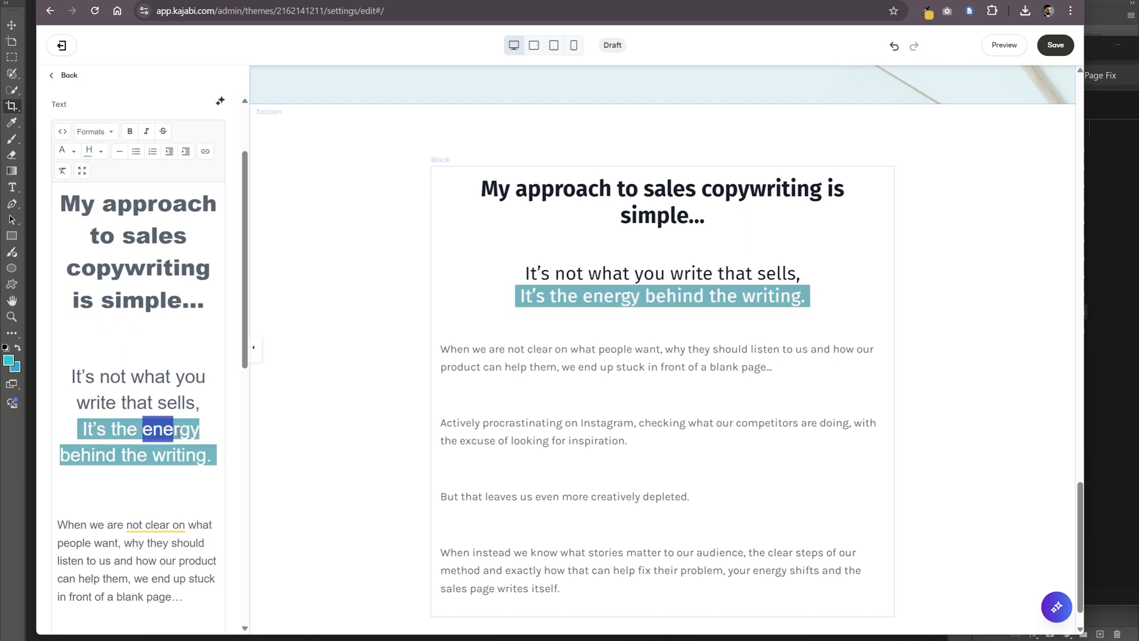
- Bold the word "energy" in the teal highlighted line
drag(178, 432, 199, 431)
key(ctrl+b)
click(196, 376)
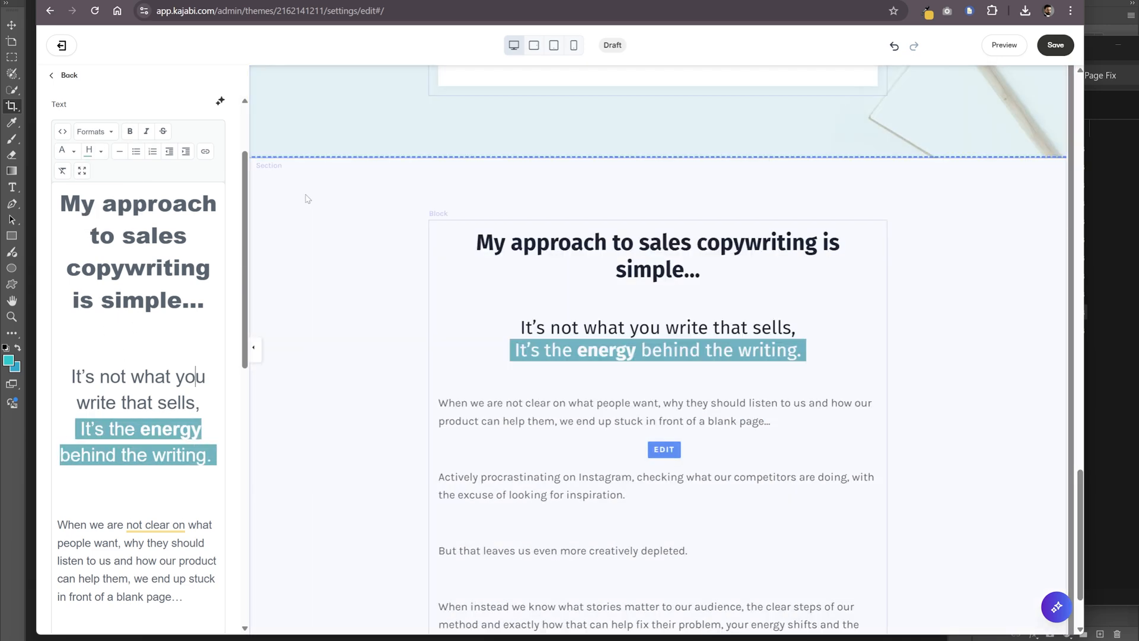
- Bold "we end up stuck in front of a blank page…" in the Belief section's first paragraph
scroll(307, 199, down, 2)
click(670, 292)
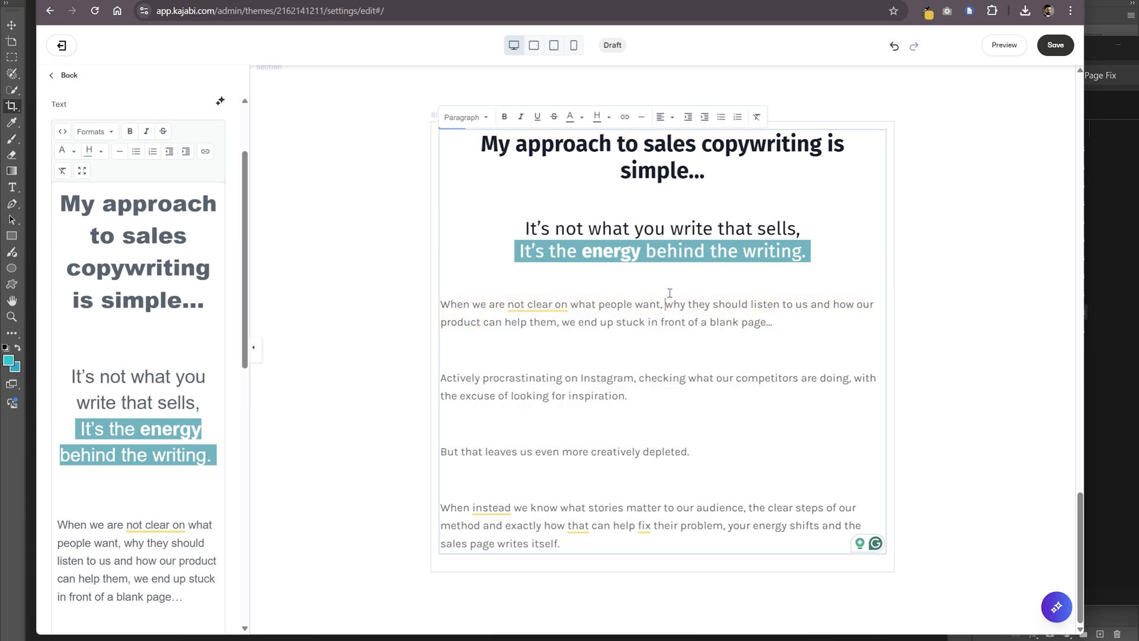
drag(774, 322, 562, 322)
key(ctrl+b)
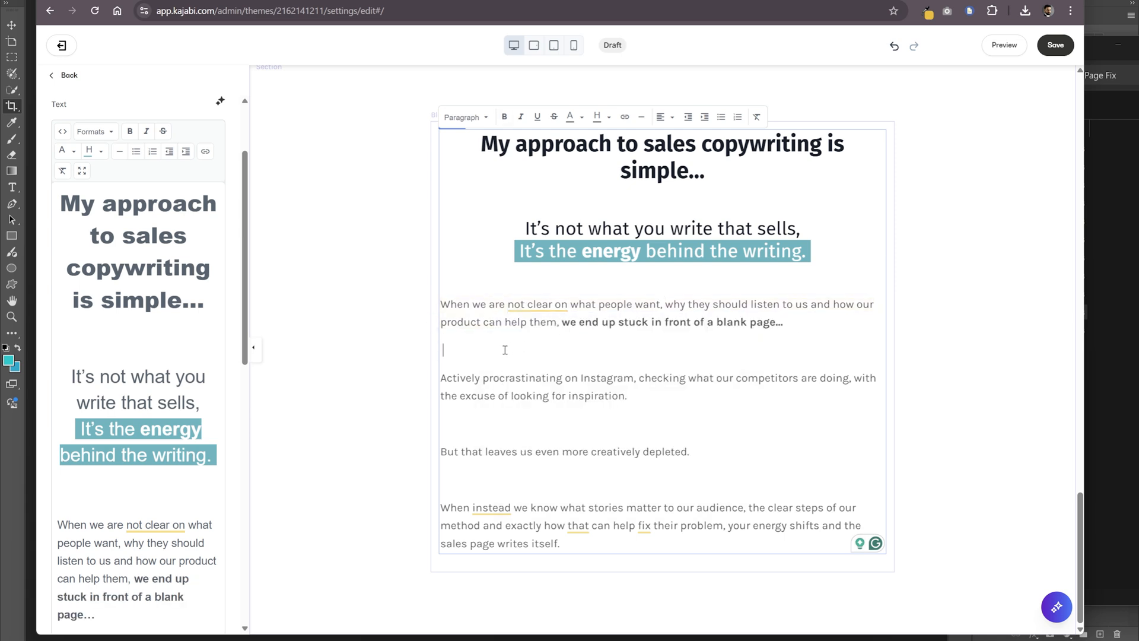
- Remove the blank lines above and below the "Actively procrastinating on Instagram" paragraph
key(BackSpace)
key(BackSpace)
key(Down)
key(Down)
key(Down)
key(Delete)
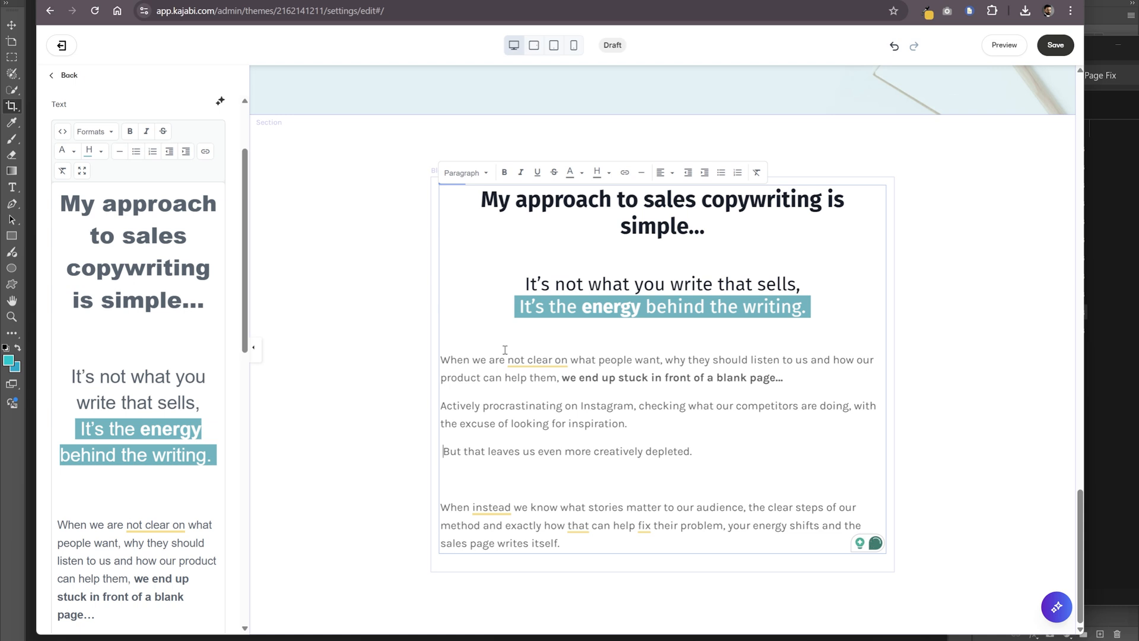
- Bold "we know what stories matter", "clear steps of our method" and "fix their problem" in the last Belief paragraph
click(570, 509)
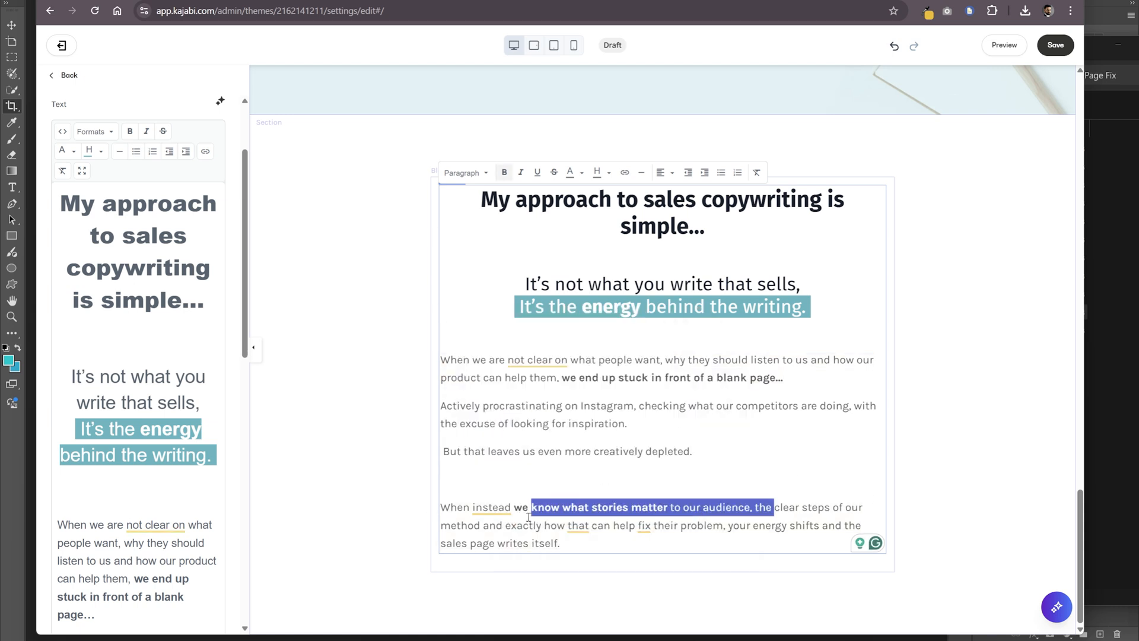
drag(529, 517, 482, 526)
key(ctrl+b)
drag(640, 526, 726, 526)
key(ctrl+b)
click(710, 540)
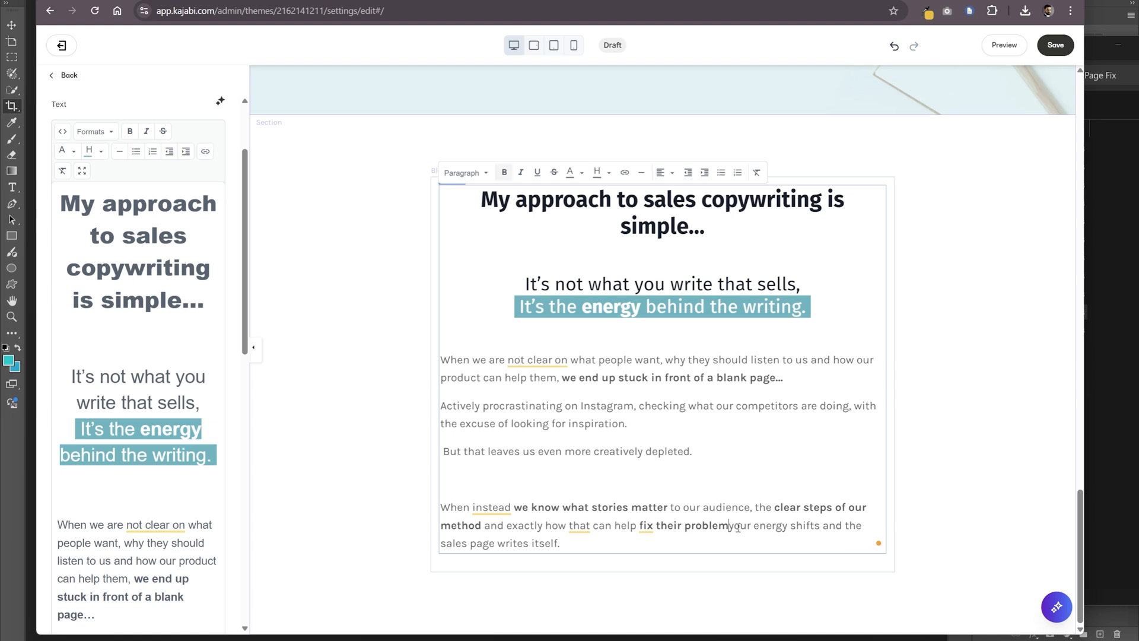
- Move "Your energy shifts and the sales page writes itself." onto its own line and format it as a centered Heading 3
key(Return)
triple_click(689, 542)
click(665, 163)
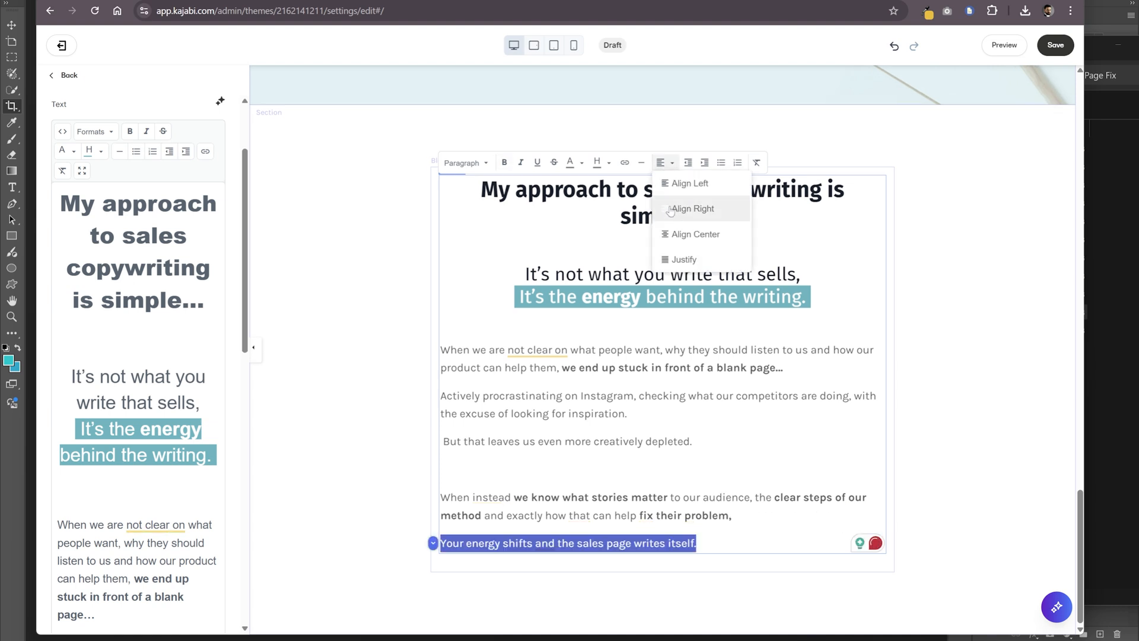
click(682, 234)
click(467, 163)
click(475, 260)
- Bold "the sales page writes itself." in the closing heading of the Belief section
click(590, 526)
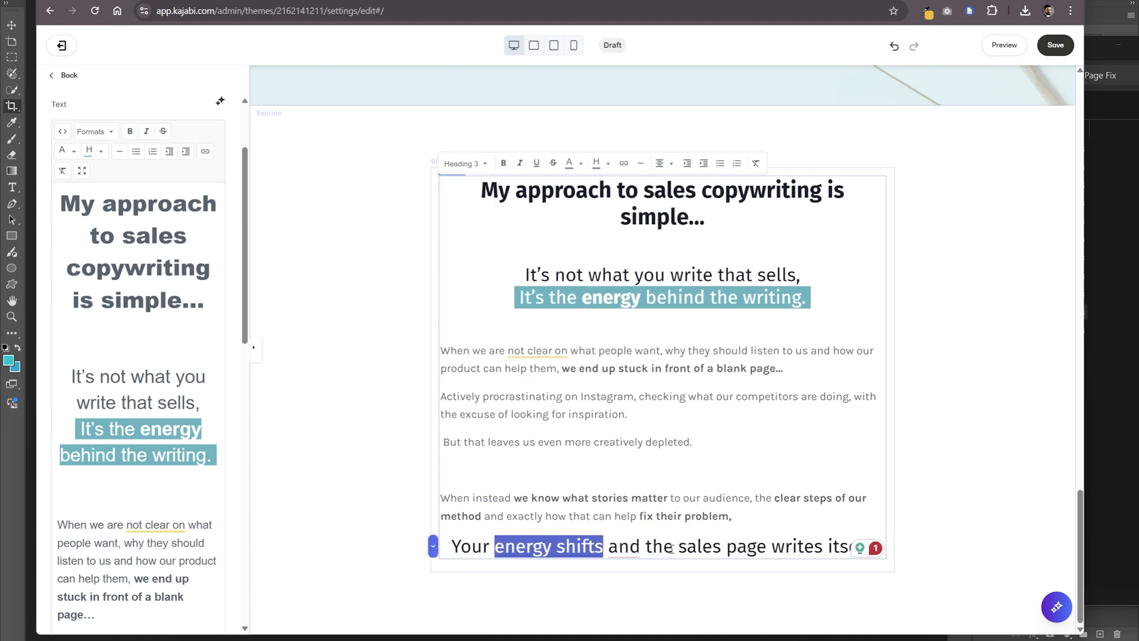
drag(645, 547, 851, 547)
key(ctrl+b)
- Replace the comma after "fix their problem" with an ellipsis and leave a blank line above the closing heading
click(769, 471)
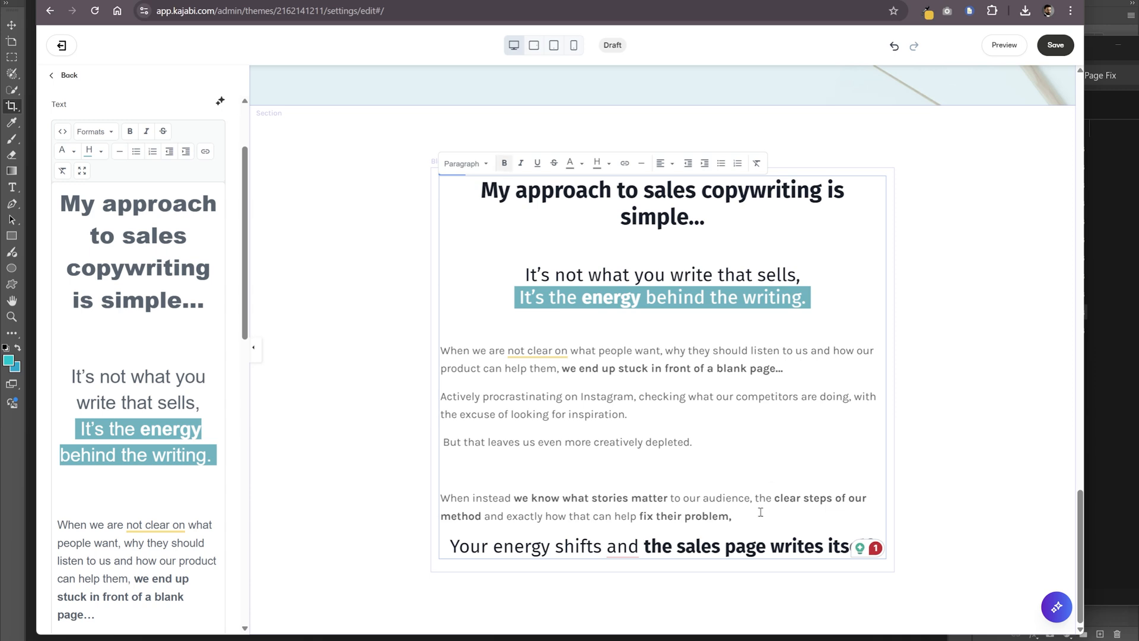
text(...)
click(944, 464)
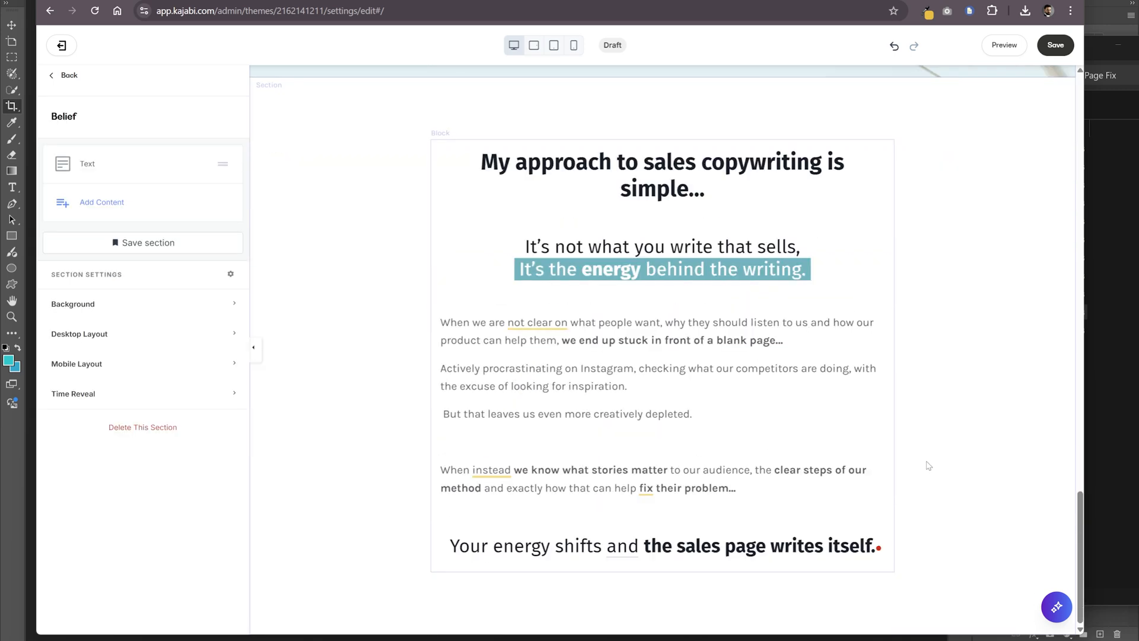
- Open pexels.com in a new browser tab and search its photos for "white background"
key(ctrl+t)
text(pexels.com)
key(Return)
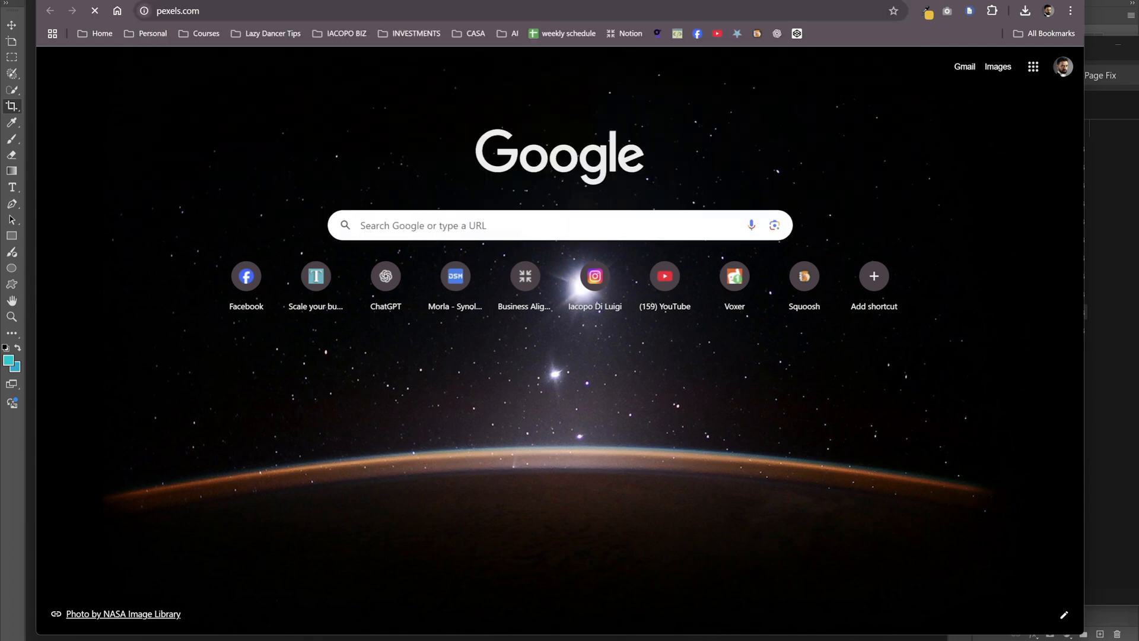
text(white background)
key(Return)
scroll(730, 267, down, 10)
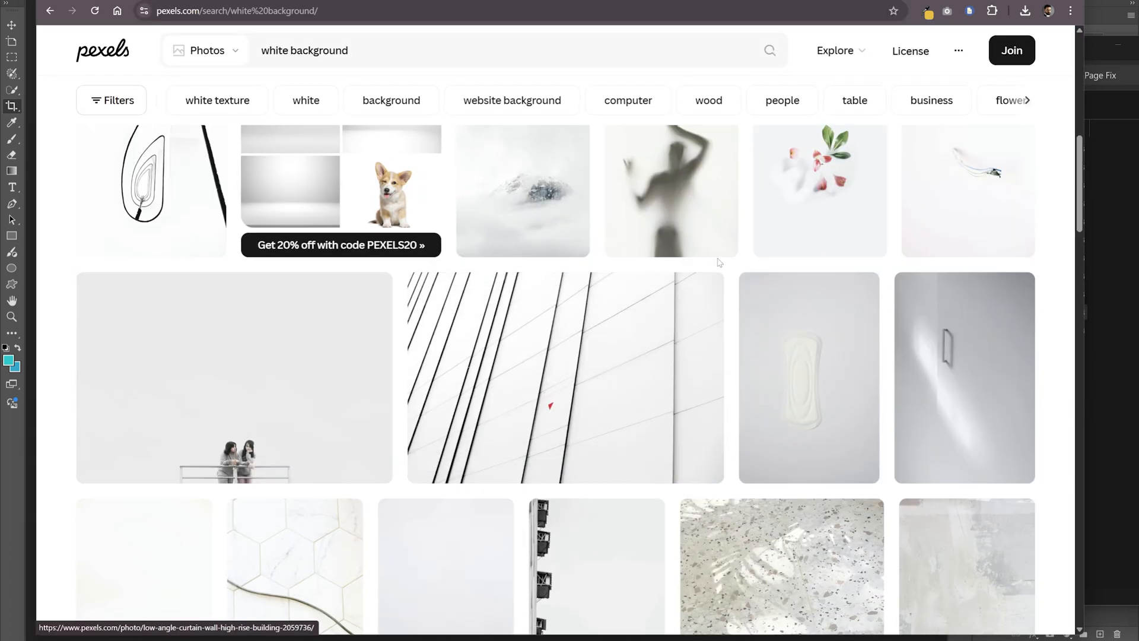
scroll(730, 267, down, 7)
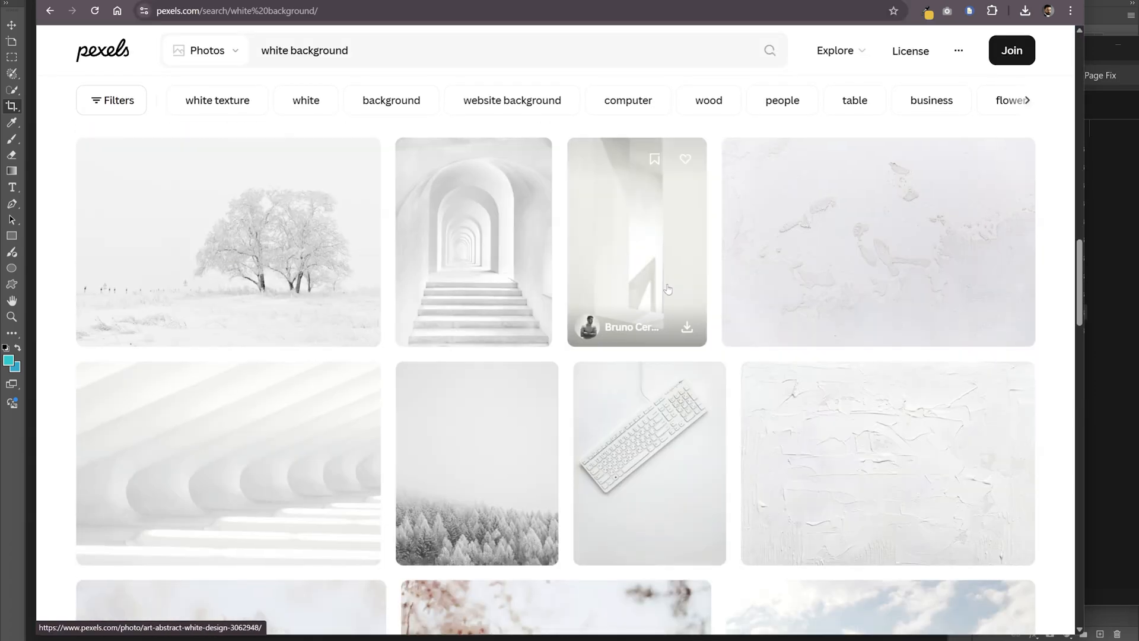
- Open the top view photo of a white keyboard and download it to the Sales Page Fix folder
click(682, 451)
click(695, 243)
click(729, 310)
click(643, 250)
click(659, 241)
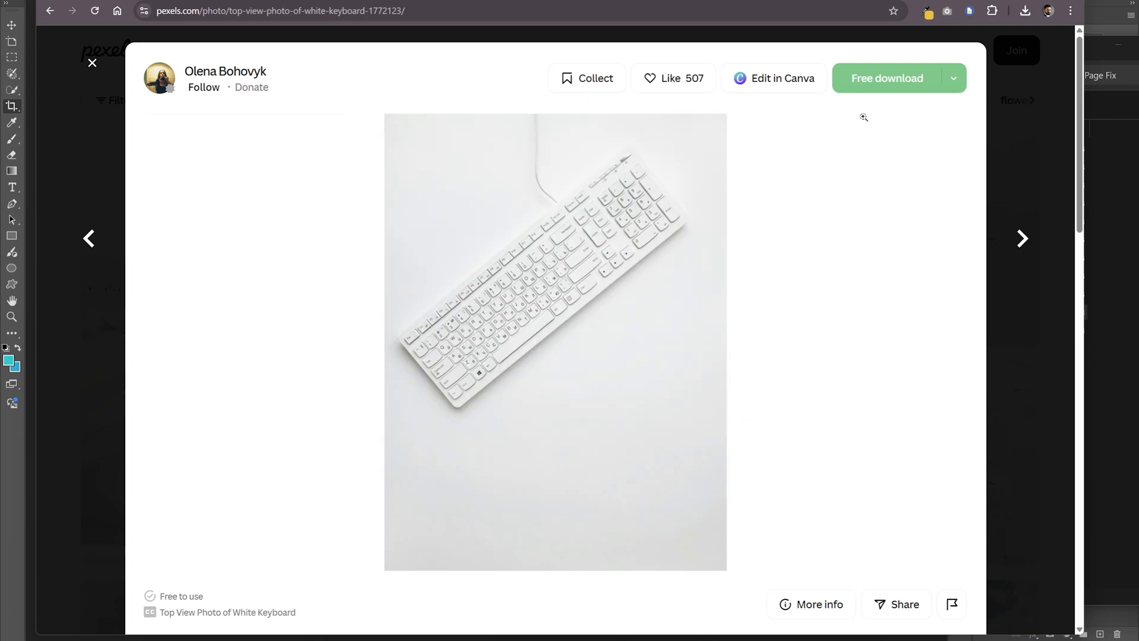
click(919, 82)
click(619, 382)
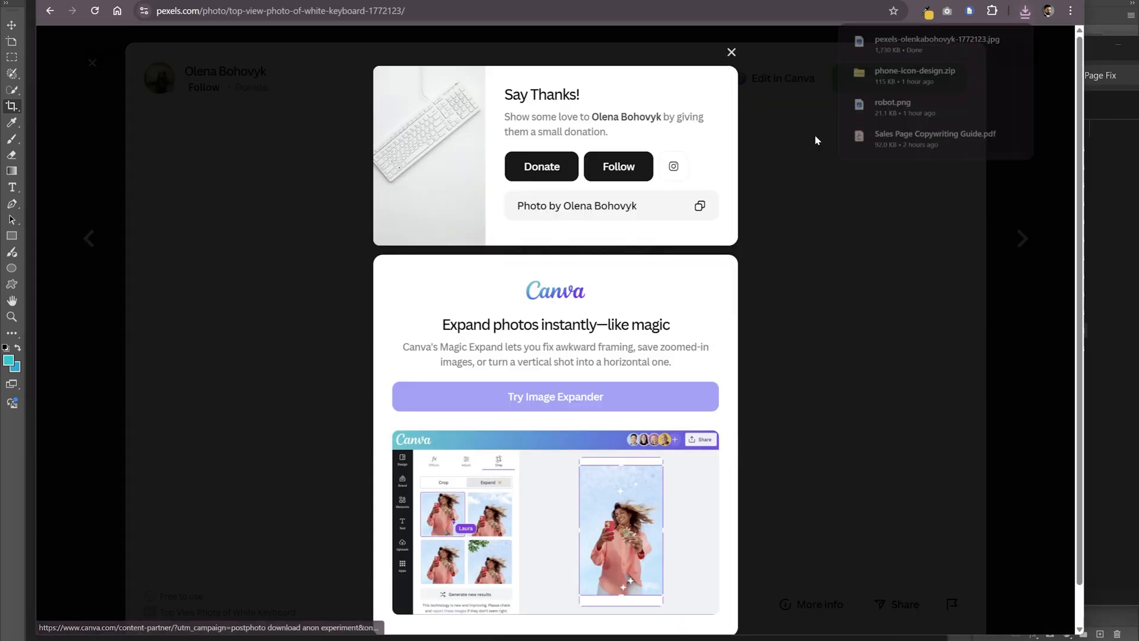
- Open squoosh.app in a new tab, load the downloaded keyboard photo and resize it with the 50% preset
key(ctrl+t)
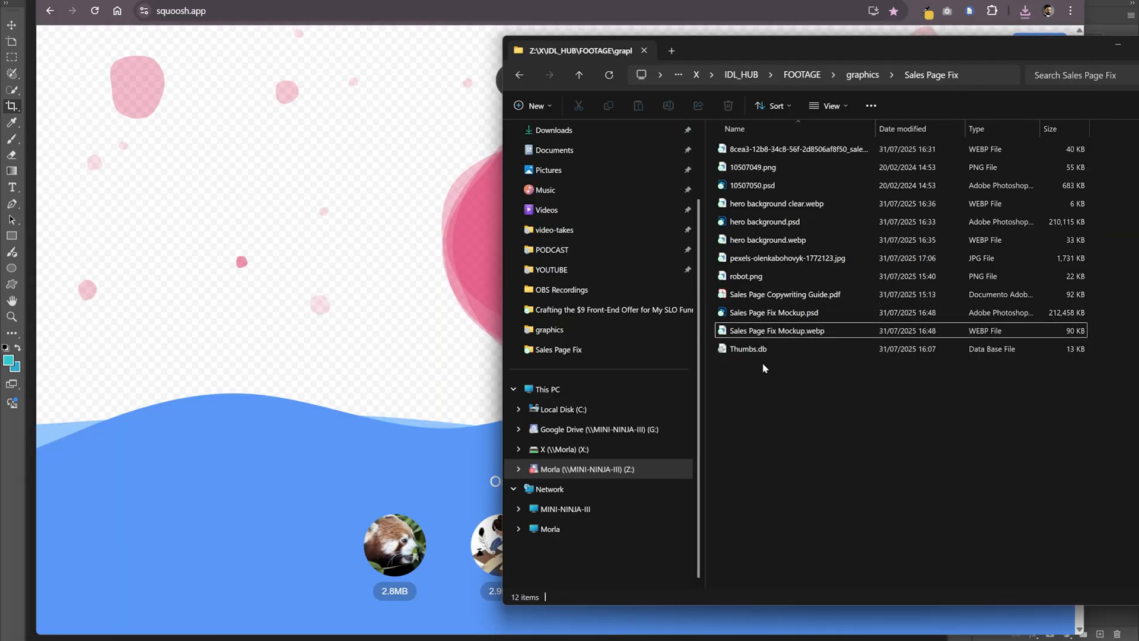
drag(787, 259, 405, 254)
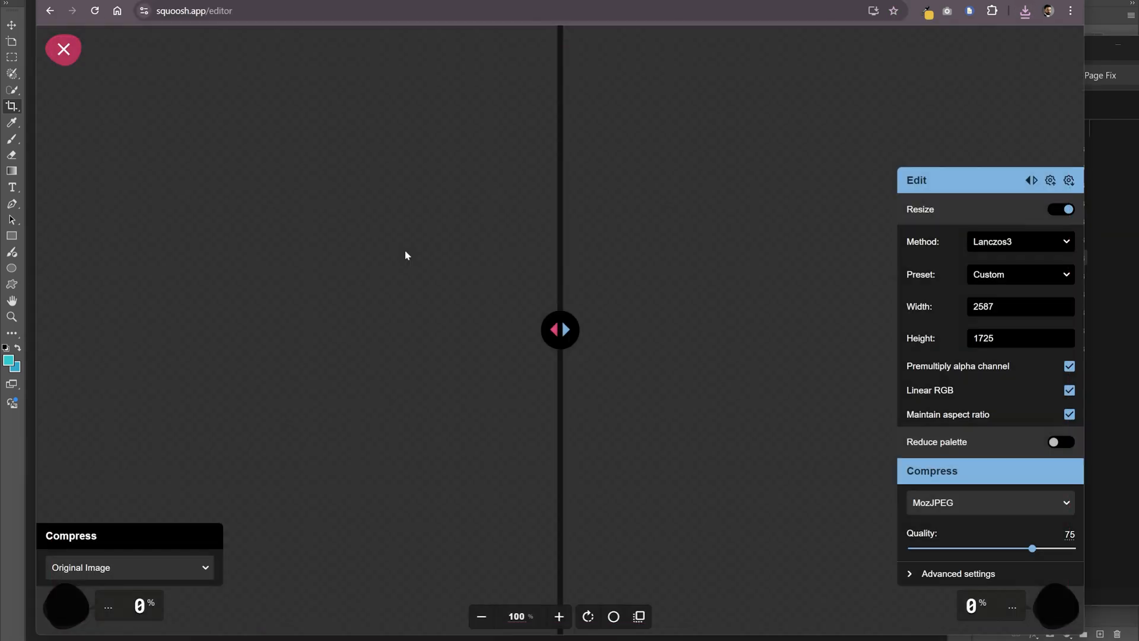
click(1054, 412)
click(1025, 275)
click(1003, 307)
scroll(699, 285, down, 5)
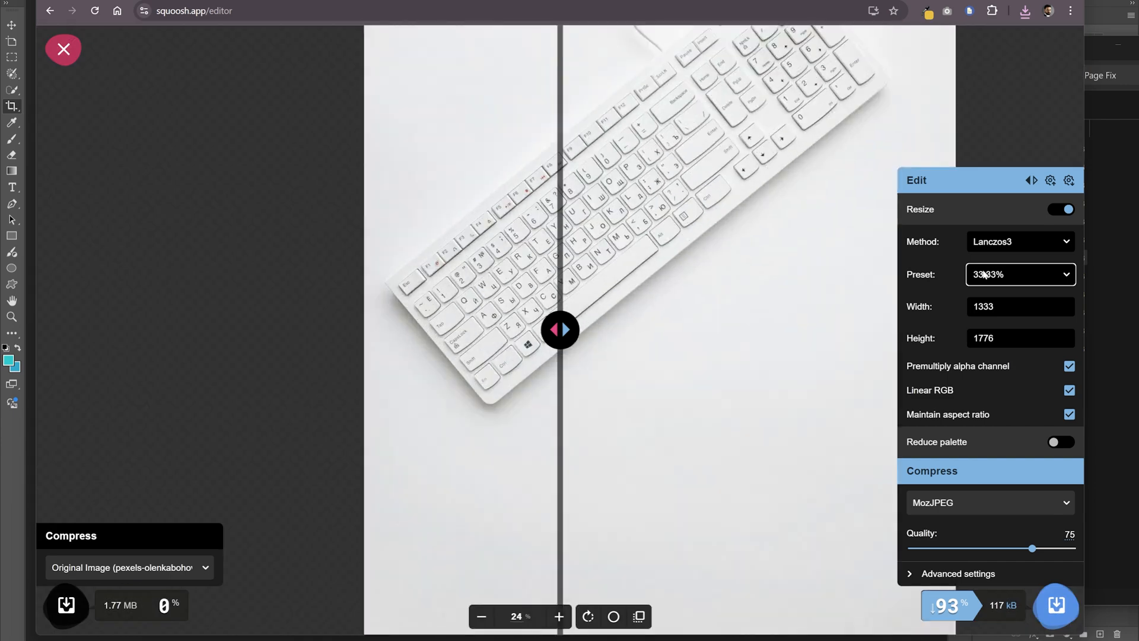
click(985, 275)
click(986, 323)
- Set the keyboard photo's compression to WebP and save the result as "white background with keyboard" in the Sales Page Fix folder
click(960, 501)
click(946, 466)
drag(806, 312, 744, 350)
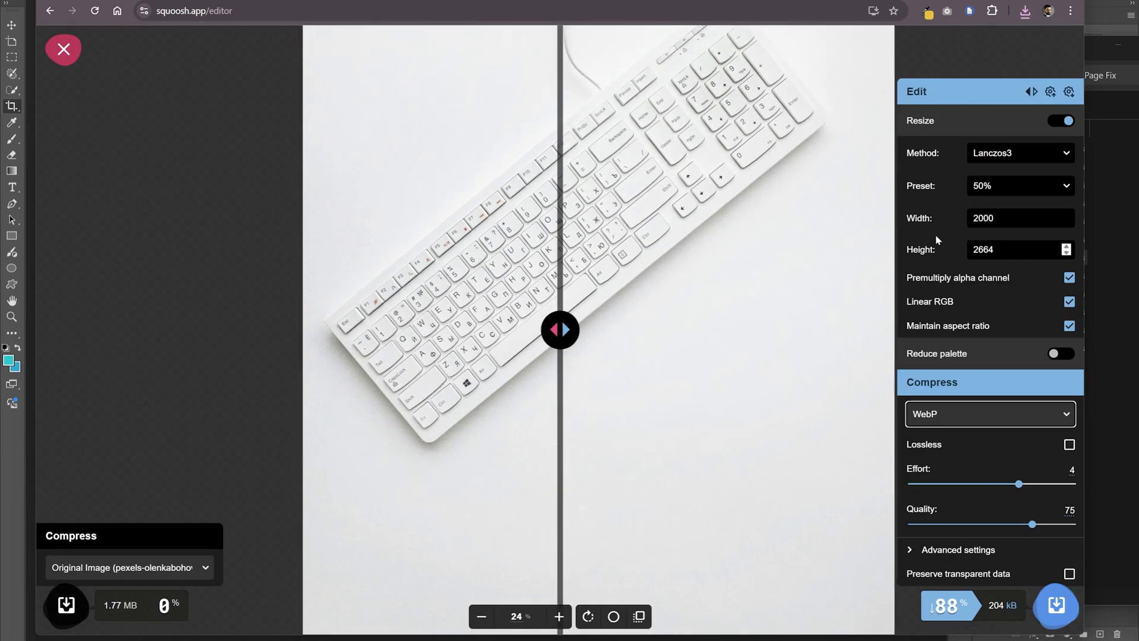
click(1056, 605)
text(white)
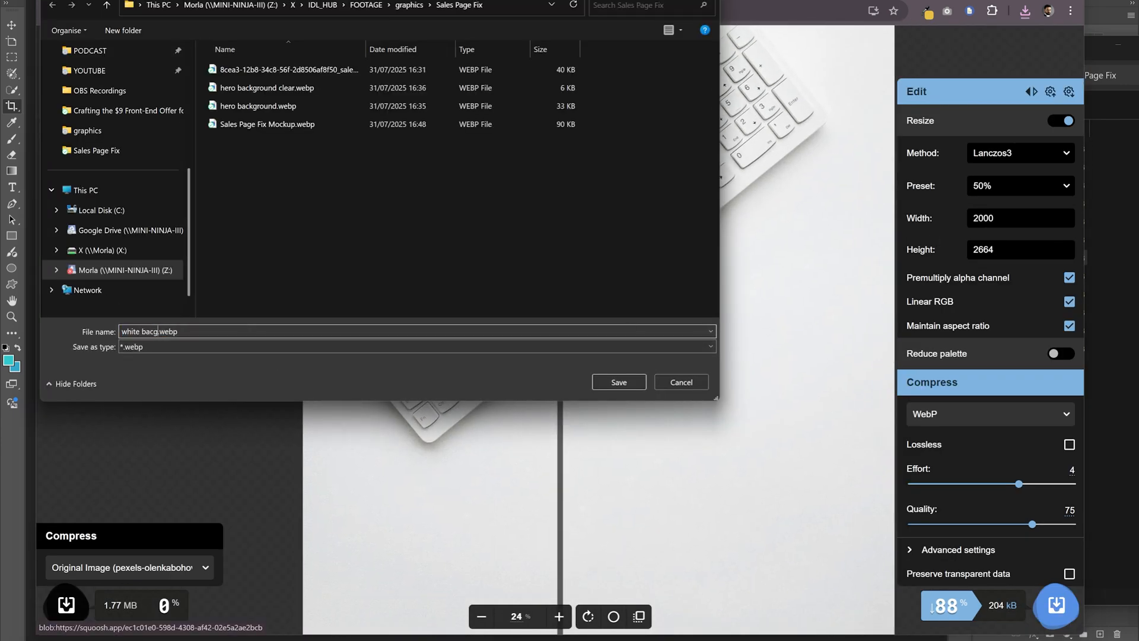
text( background with keyboard)
key(Return)
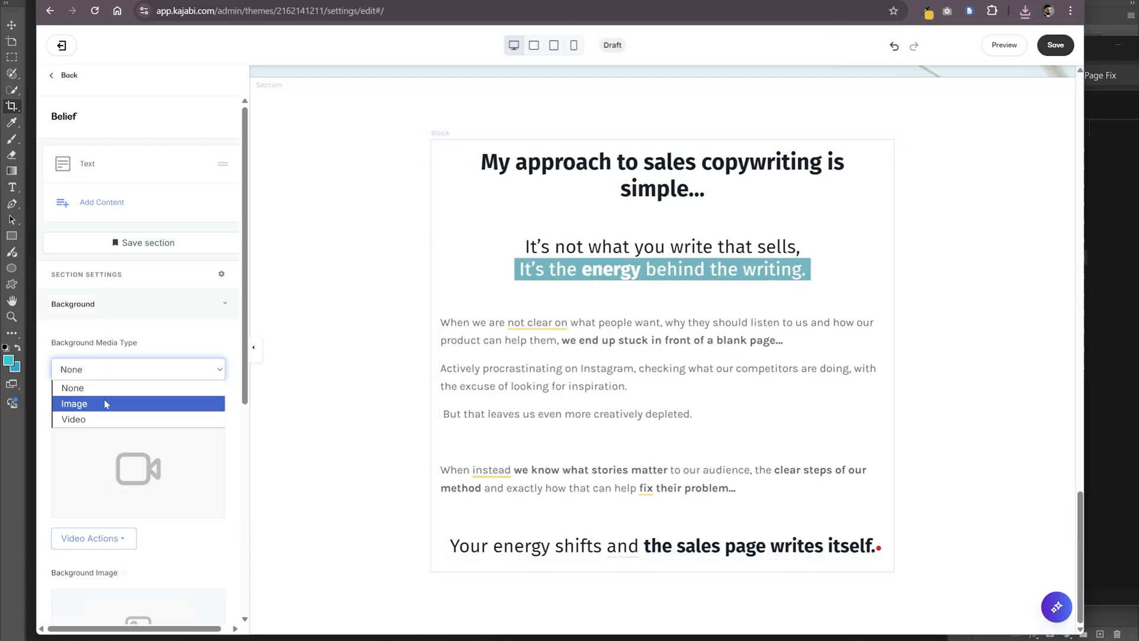
- Set the Belief section's background media type to Image in Kajabi and upload the compressed white keyboard image
click(64, 399)
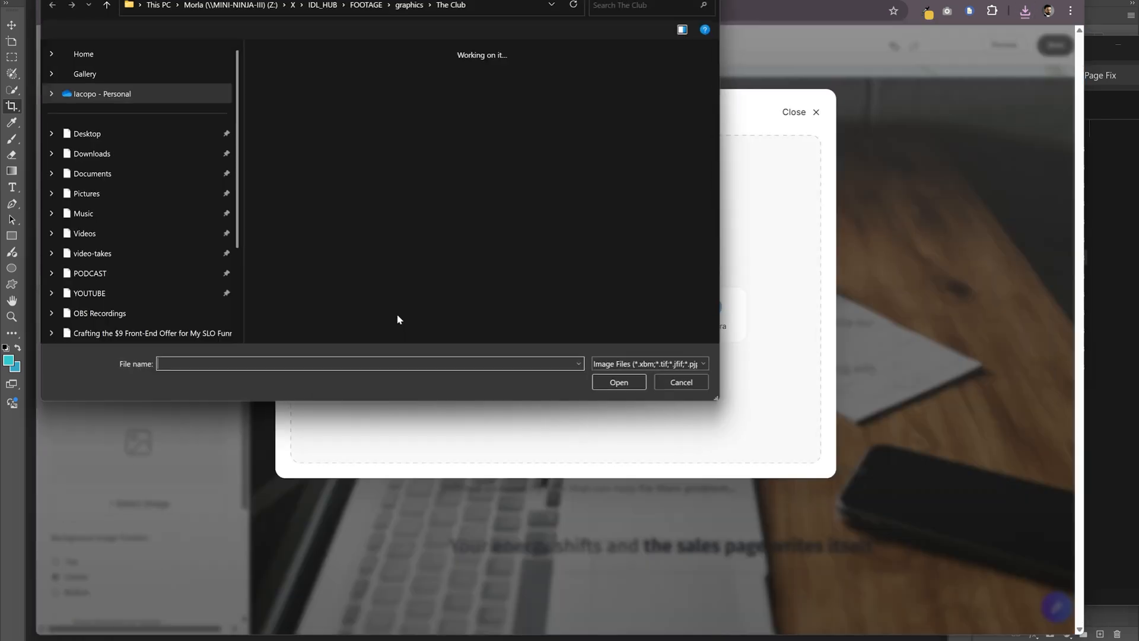
key(Escape)
click(838, 636)
drag(766, 366, 424, 376)
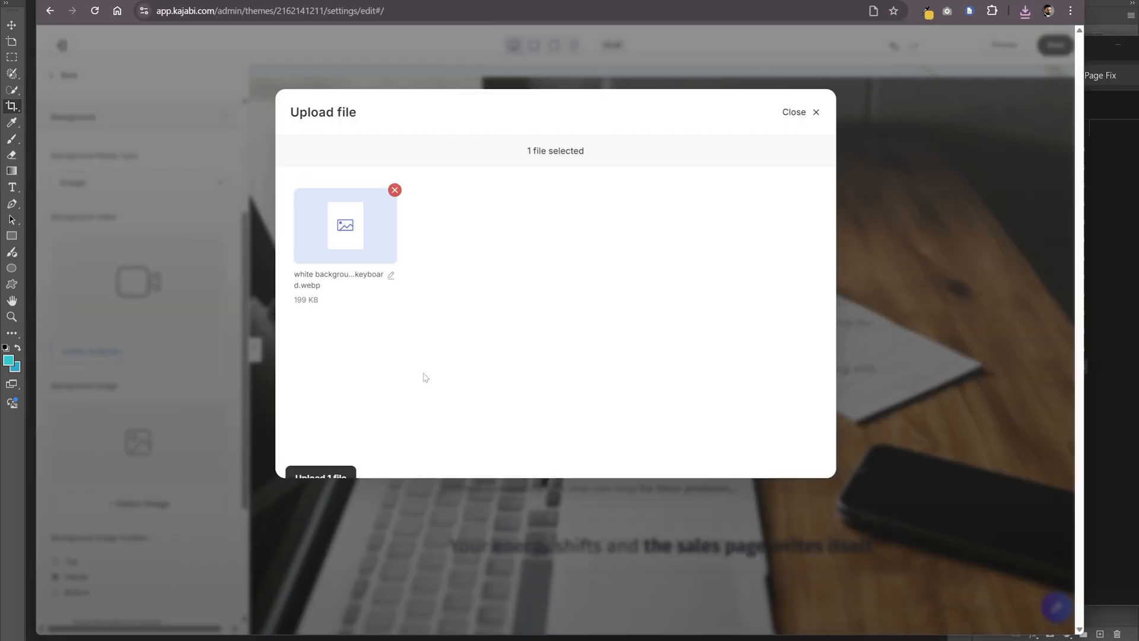
click(327, 457)
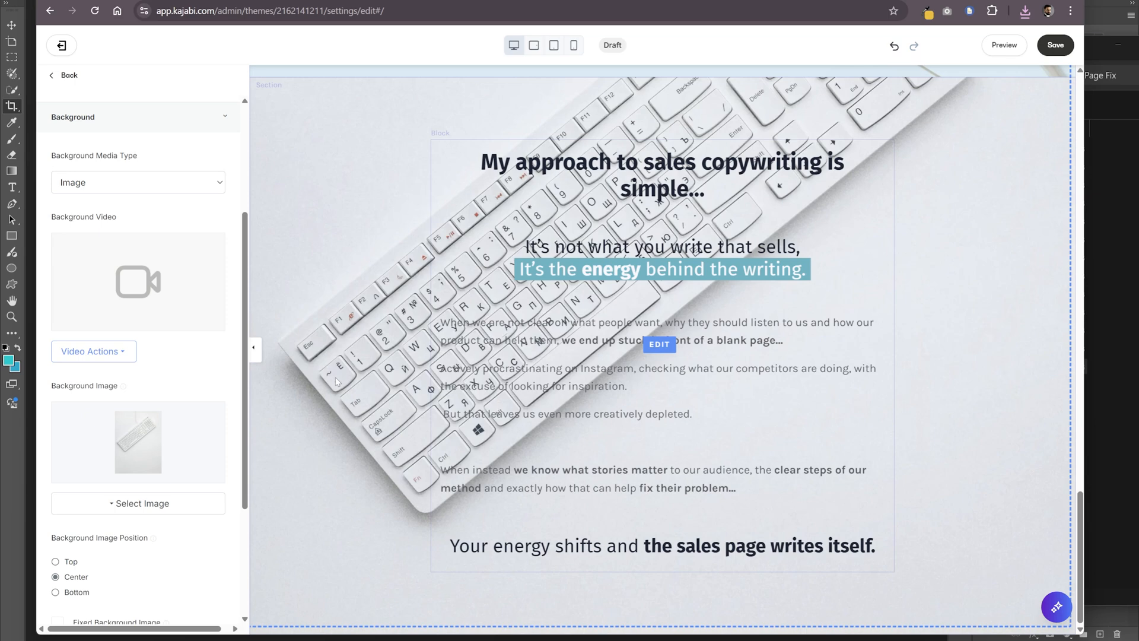
- Apply a semi-transparent white background color over the Belief section's keyboard image
scroll(118, 391, down, 3)
click(61, 470)
drag(74, 258, 46, 230)
drag(163, 344, 132, 344)
click(454, 294)
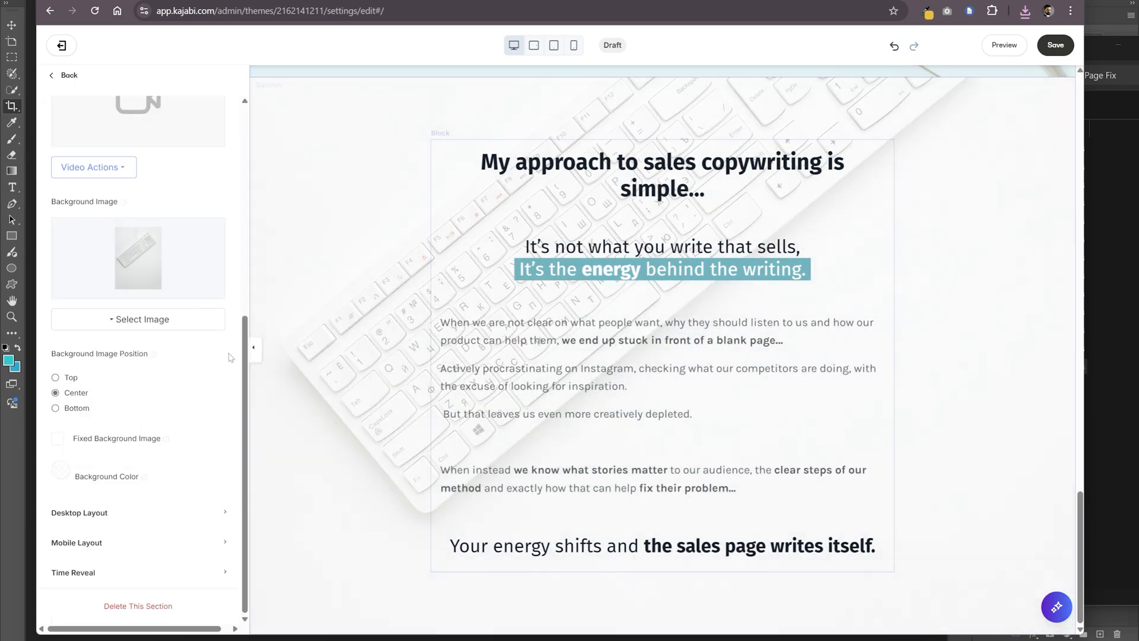
- Set the background color of the Belief text block to white
scroll(179, 366, down, 12)
click(143, 462)
scroll(142, 416, down, 4)
click(61, 255)
drag(75, 297, 48, 269)
click(202, 260)
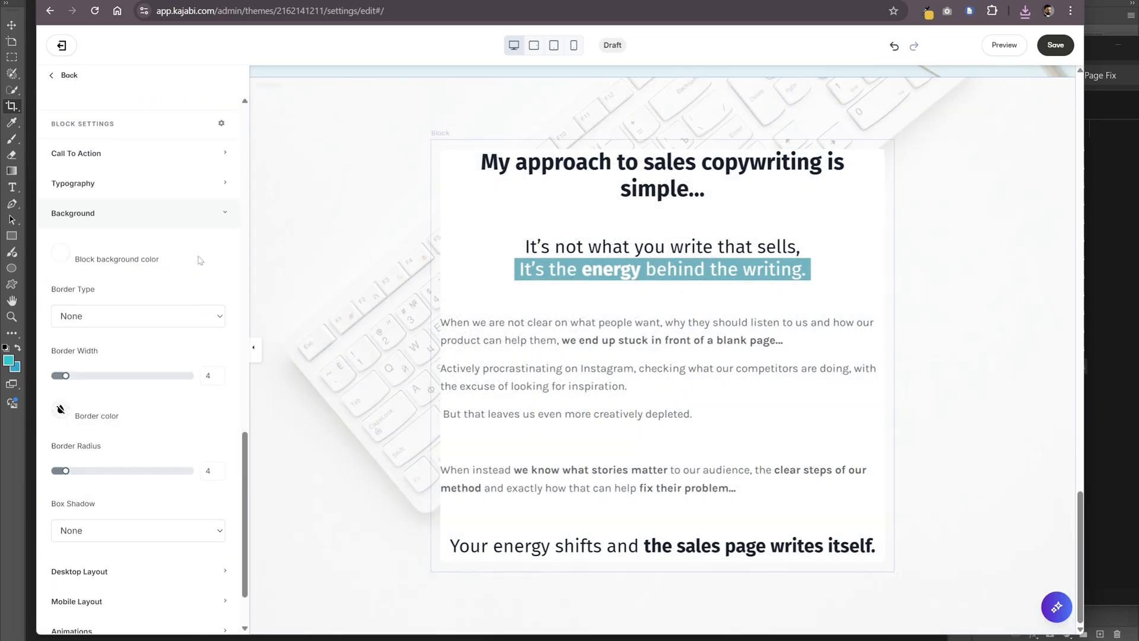
- Set the Belief text block's inside spacing to 40 on all sides in its desktop layout
scroll(155, 389, down, 2)
click(141, 472)
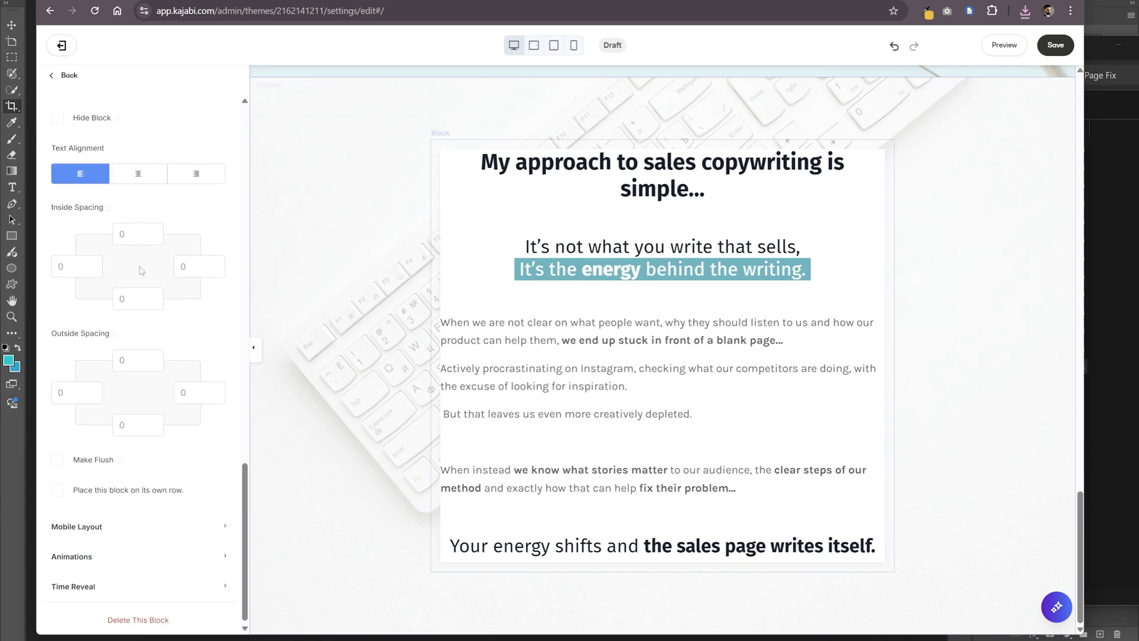
key(Tab)
text(40)
scroll(359, 279, down, 2)
- Try a lower opacity for the white background color over the Belief section's keyboard image
click(359, 279)
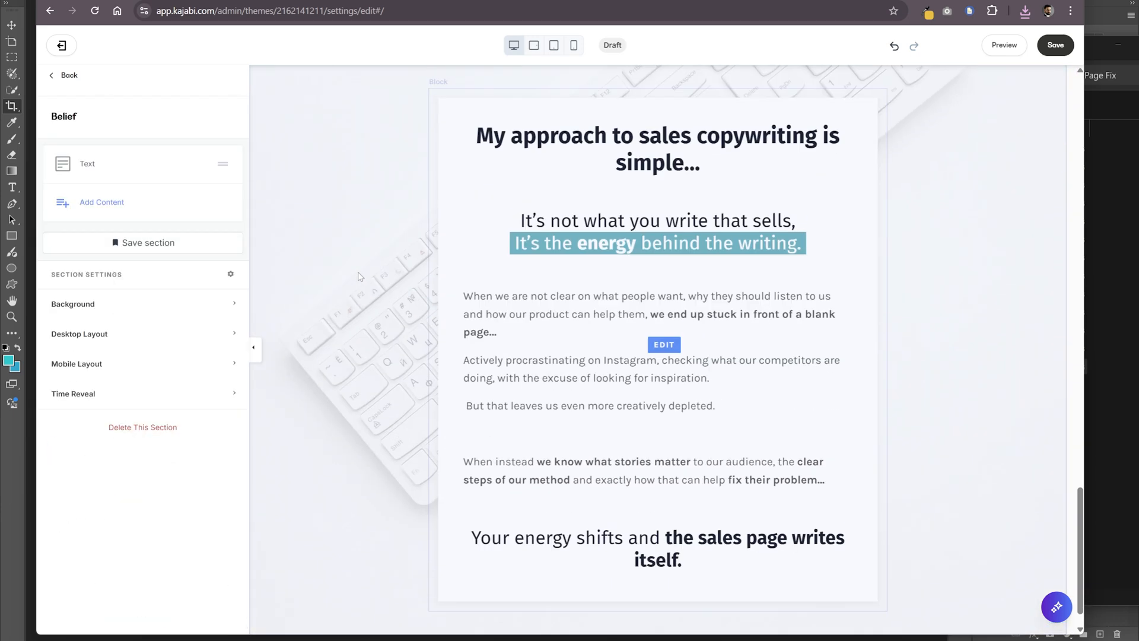
scroll(359, 279, down, 2)
click(169, 336)
scroll(171, 342, down, 4)
click(83, 101)
scroll(132, 384, down, 2)
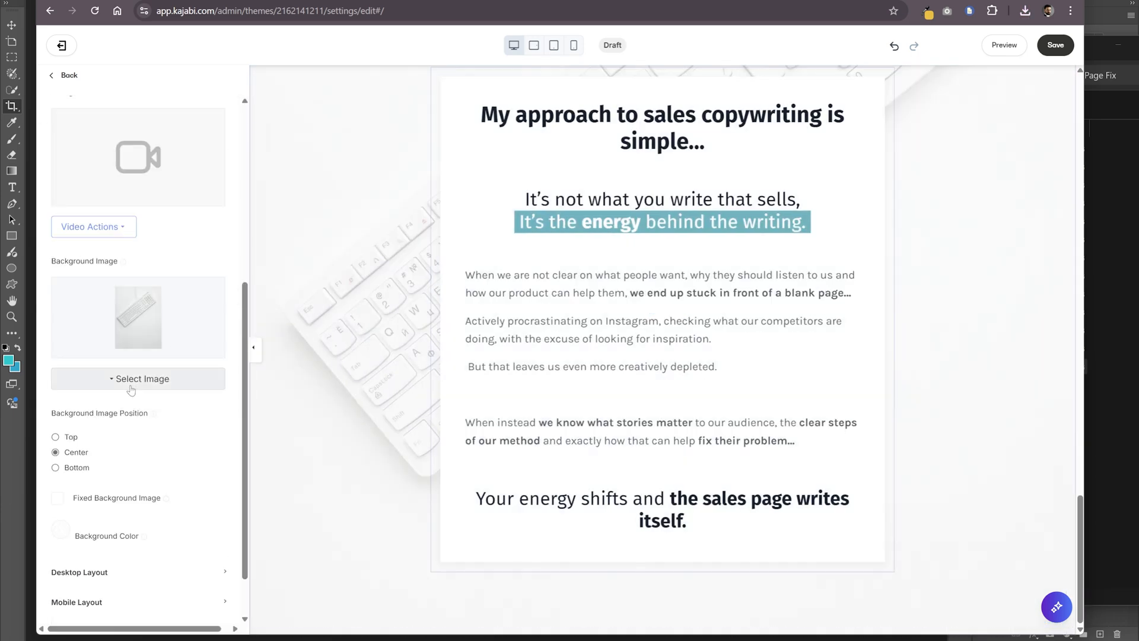
click(61, 472)
click(90, 344)
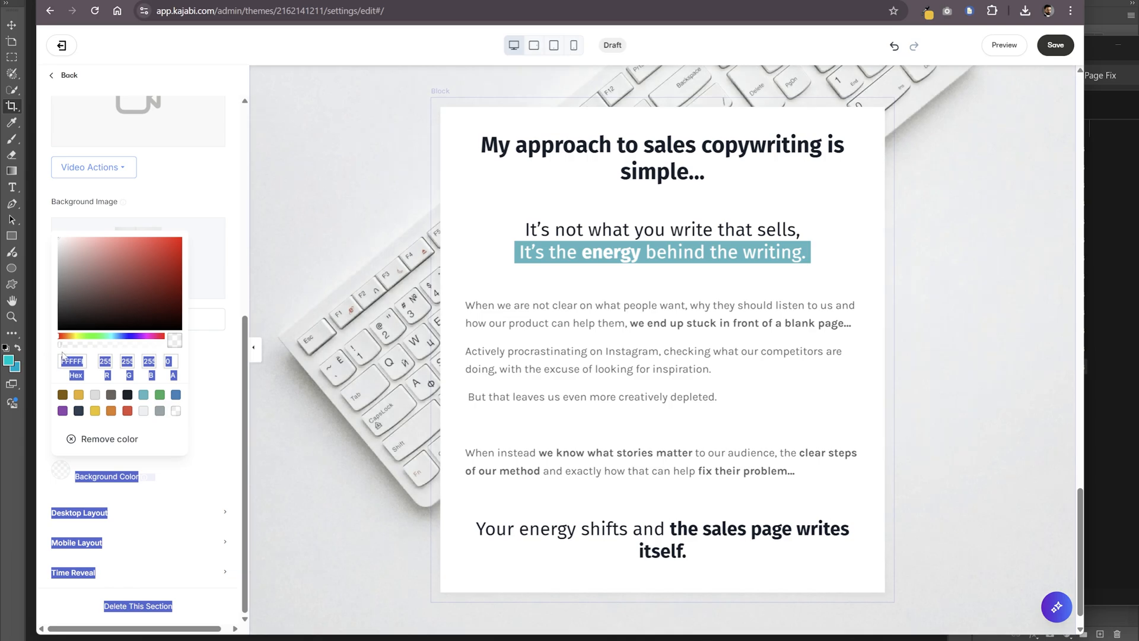
click(204, 208)
- Compare the Belief section with the sections above and readjust the opacity of its white background color
scroll(440, 407, up, 11)
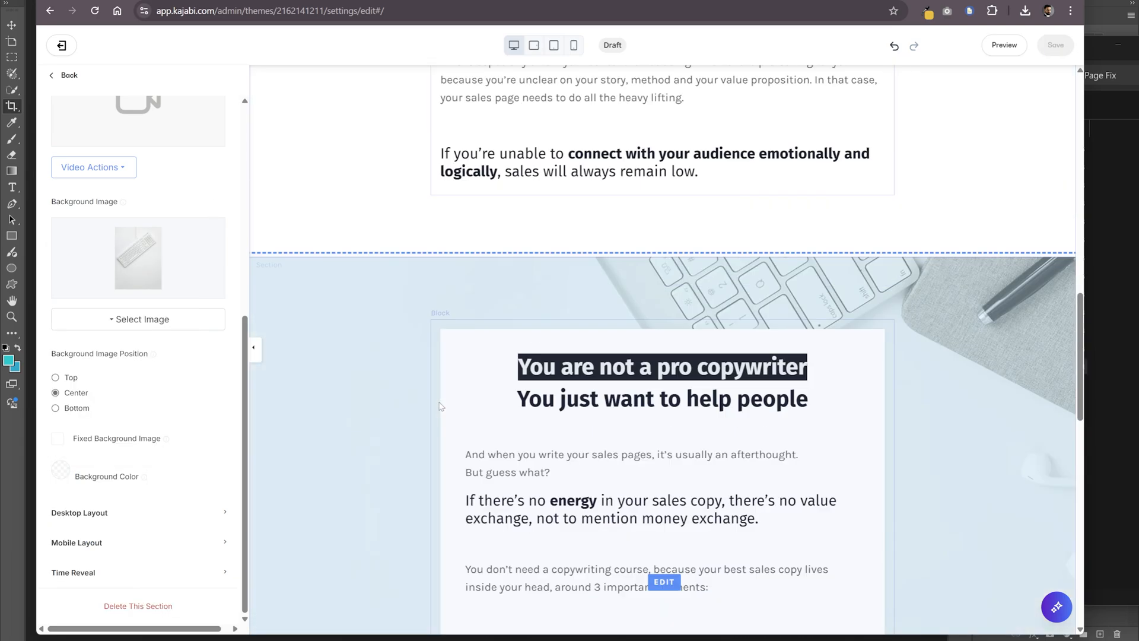
scroll(439, 409, down, 2)
scroll(439, 408, down, 12)
scroll(440, 408, up, 17)
scroll(333, 368, down, 15)
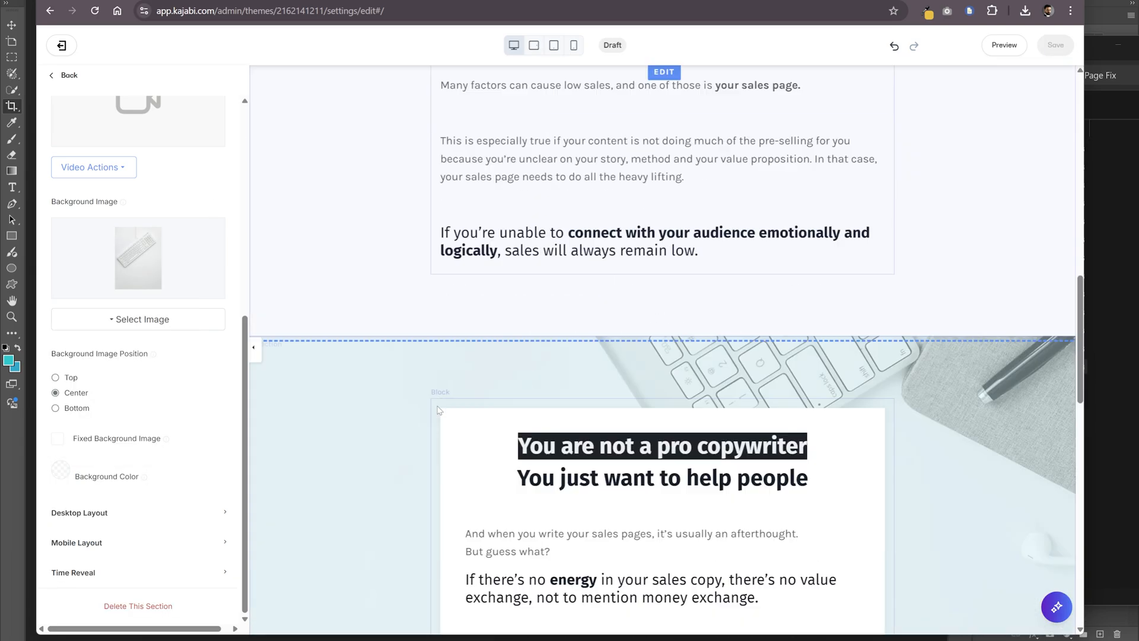
scroll(331, 368, down, 3)
click(60, 470)
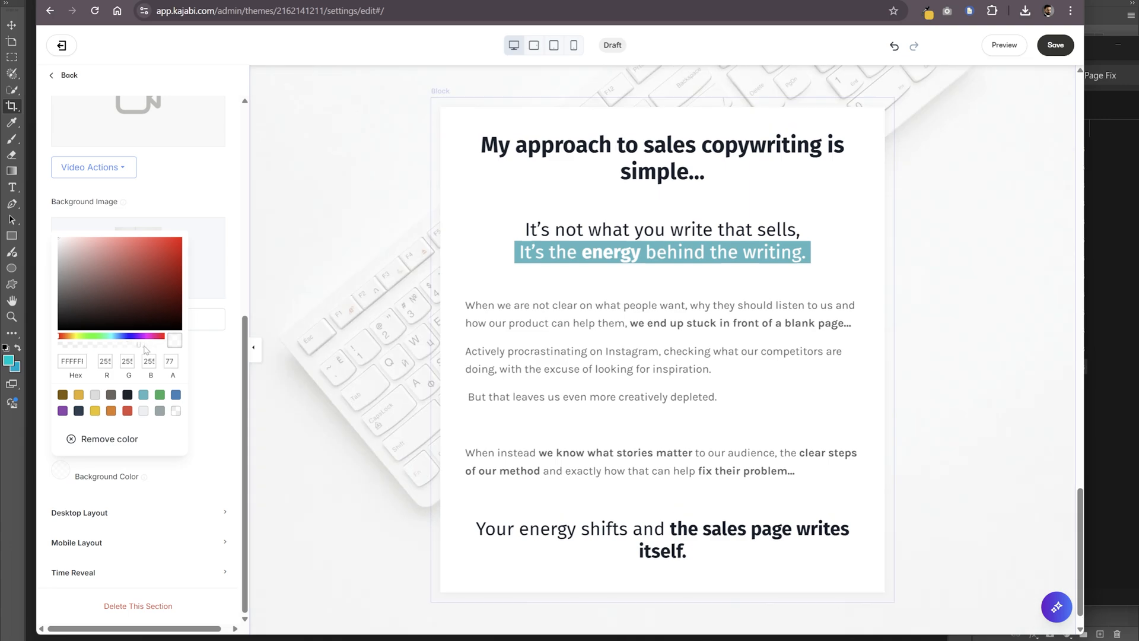
click(1012, 57)
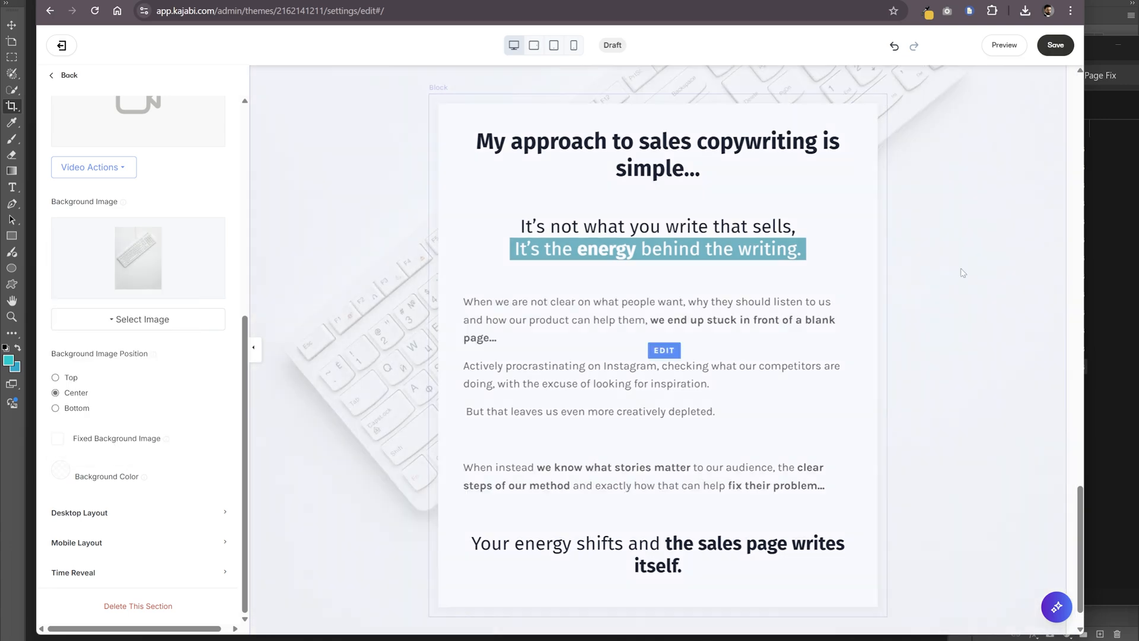
scroll(972, 316, up, 5)
scroll(1004, 319, down, 2)
scroll(1004, 319, up, 1)
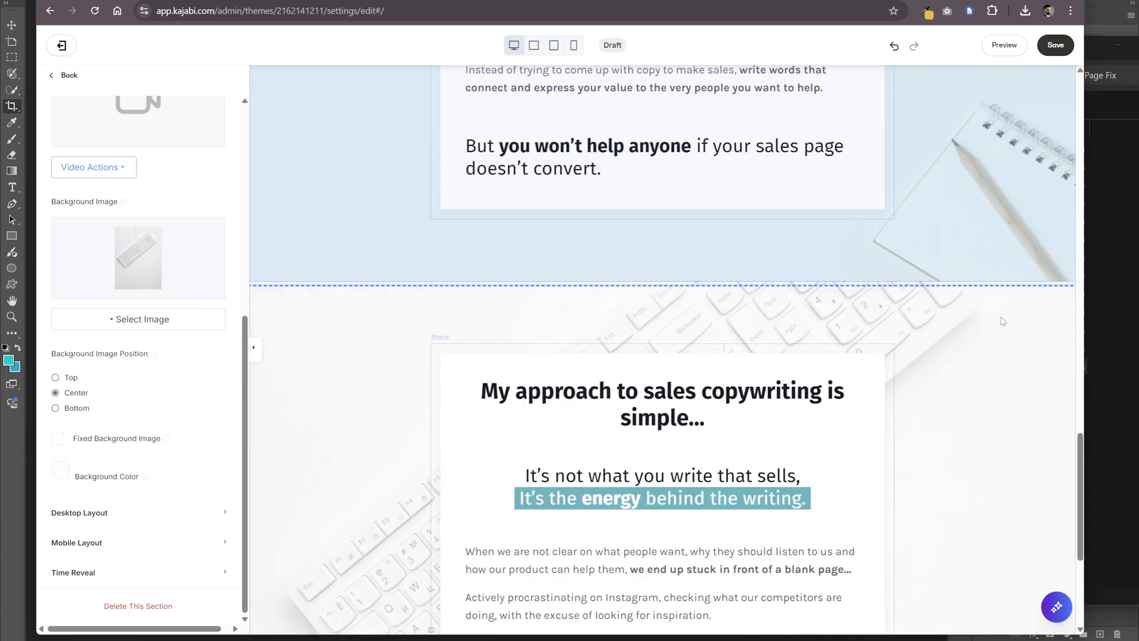
scroll(1003, 321, down, 5)
- Switch to the Sales Page Template document and copy the greeting heading under Rapport
click(380, 2)
click(712, 328)
scroll(713, 330, down, 5)
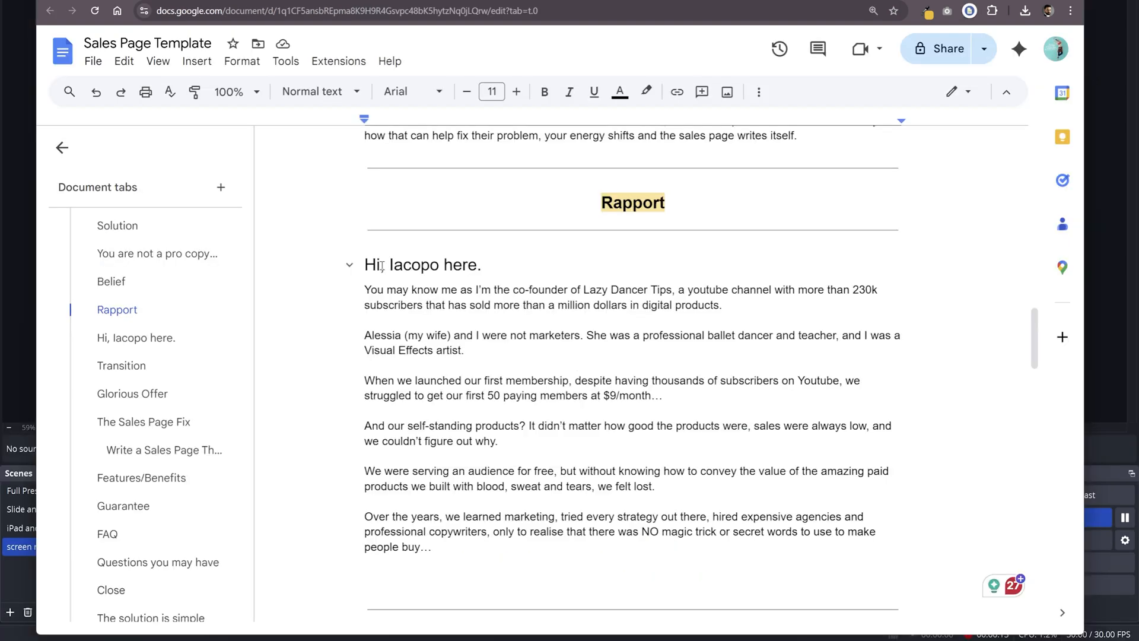
click(439, 265)
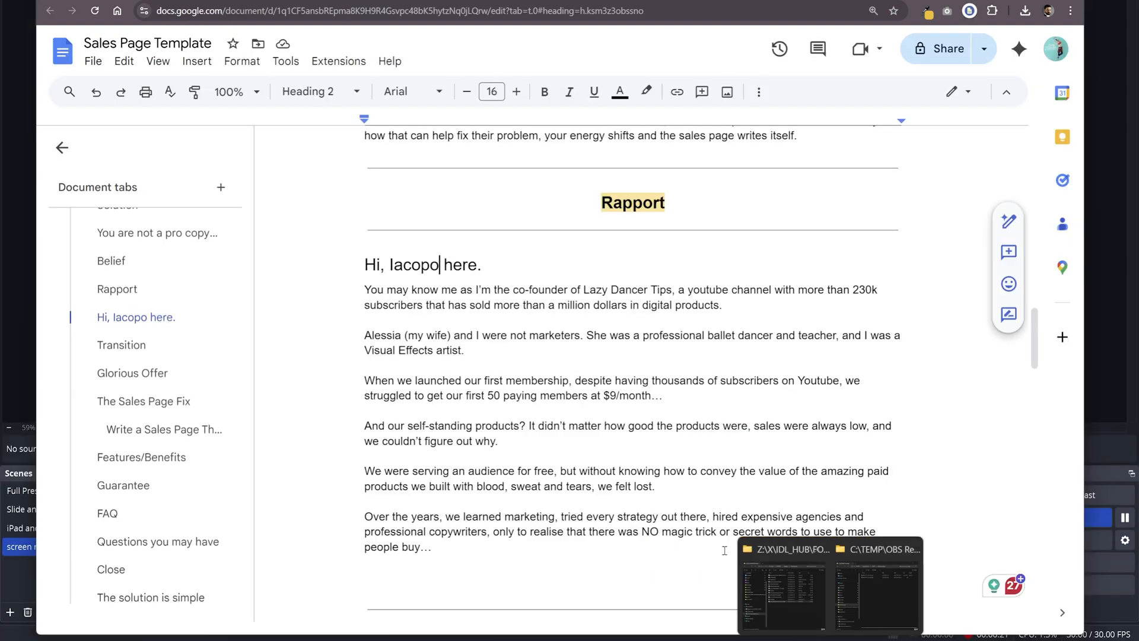
click(373, 290)
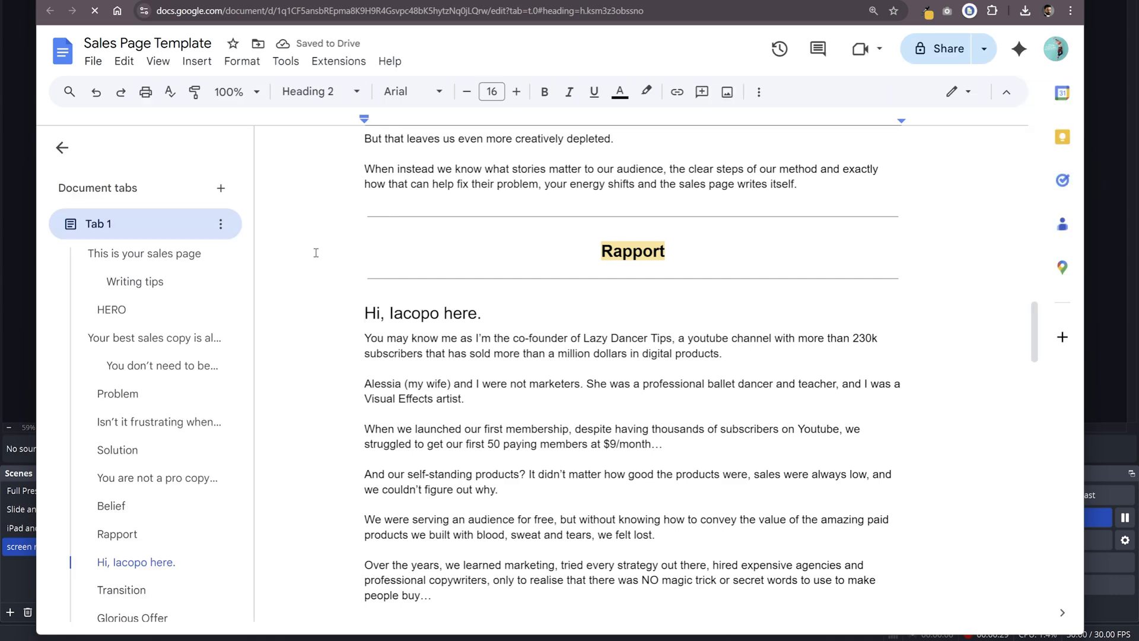
drag(365, 251, 485, 253)
key(ctrl+c)
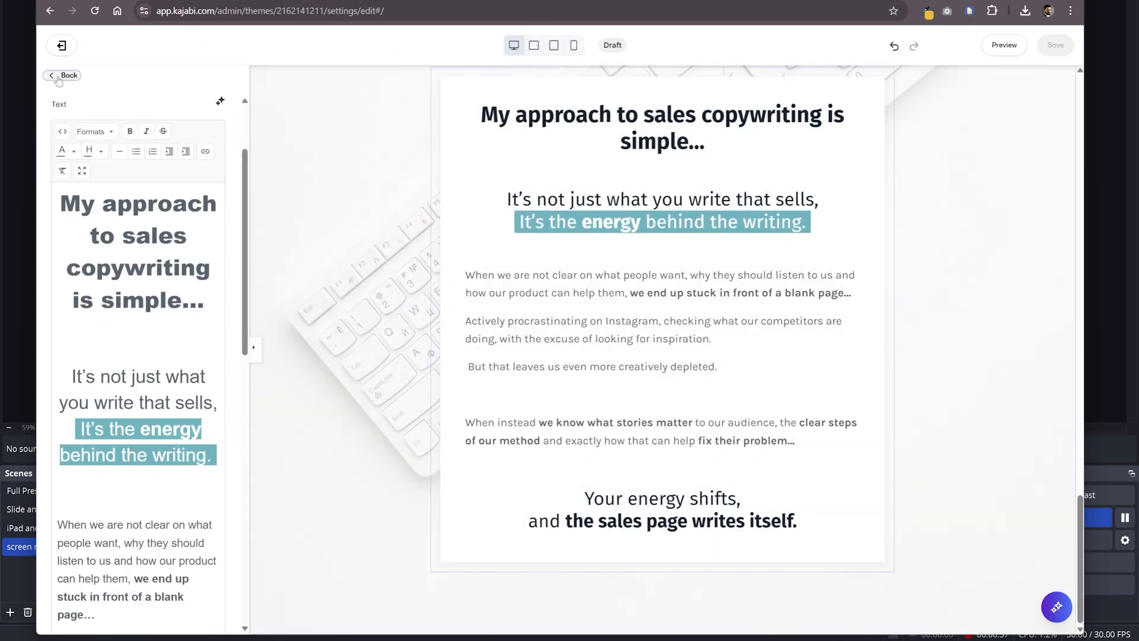
- Add a new text section below Belief on the Kajabi page and rename it Rapport
click(70, 75)
click(71, 76)
click(70, 75)
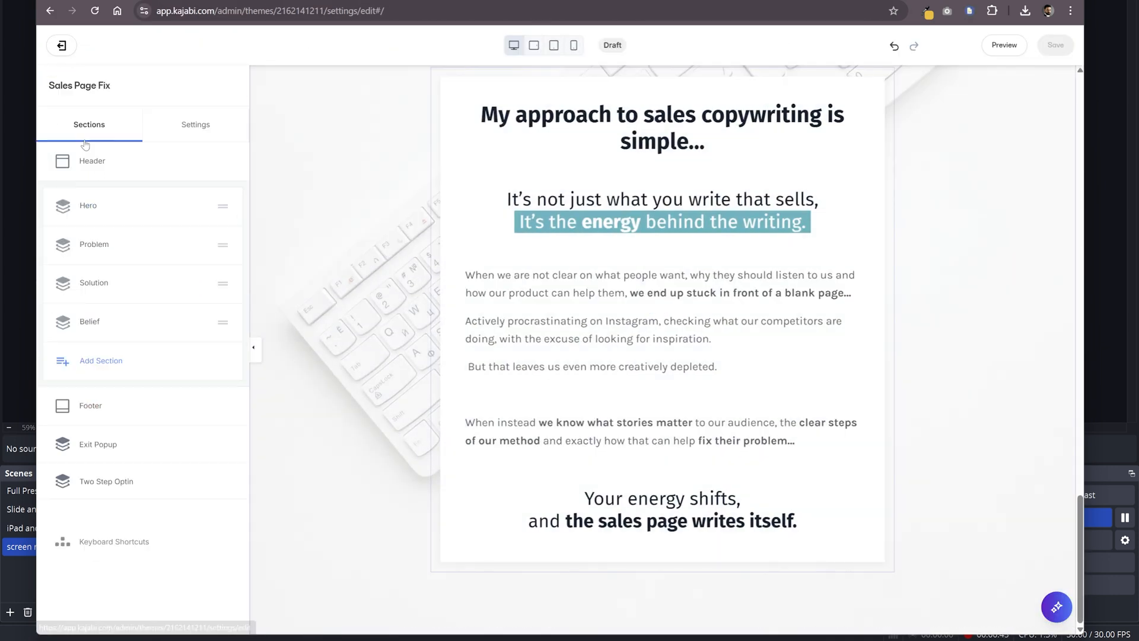
click(101, 360)
click(91, 397)
click(199, 361)
click(171, 378)
text(Rapport)
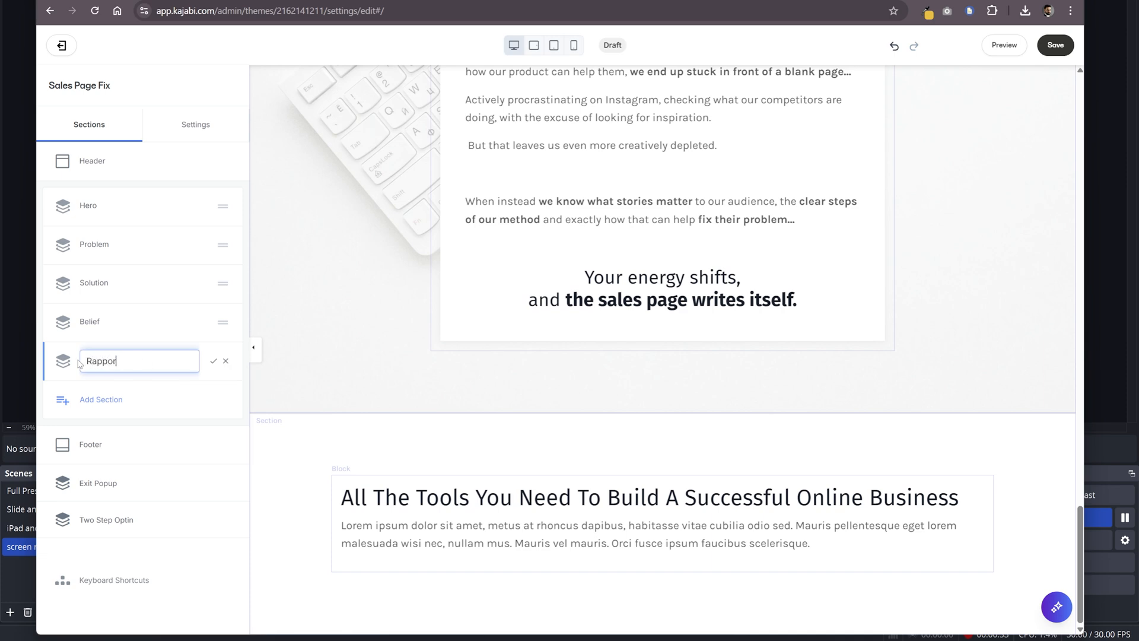
click(214, 360)
- Replace the placeholder text in the Rapport section's text block with the copied greeting heading
click(89, 360)
click(89, 154)
click(188, 321)
key(ctrl+a)
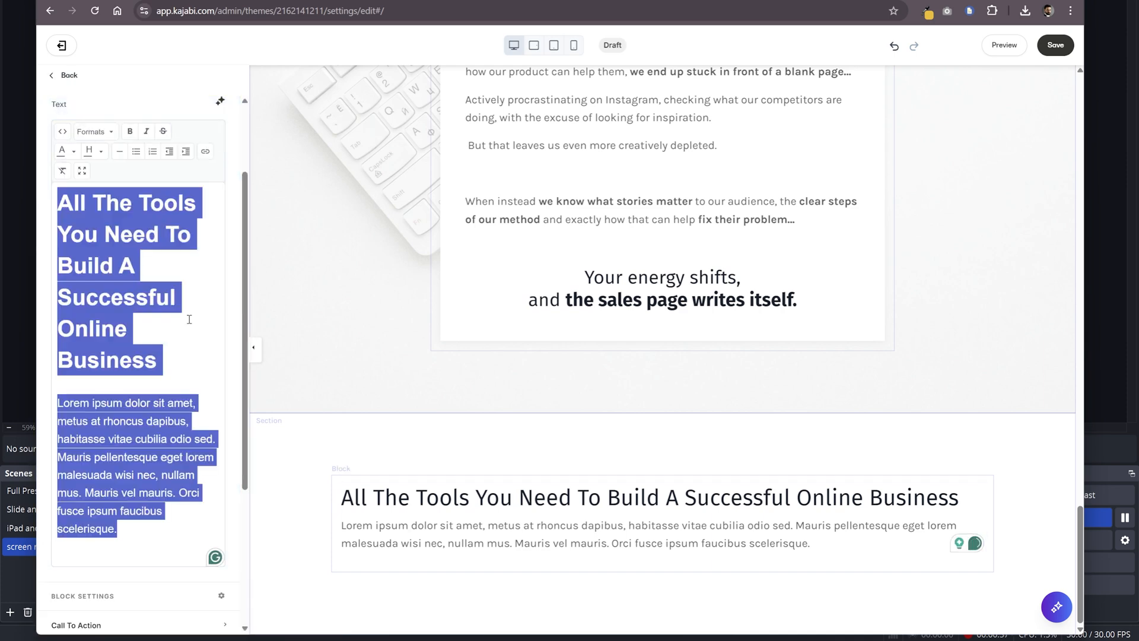
key(ctrl+v)
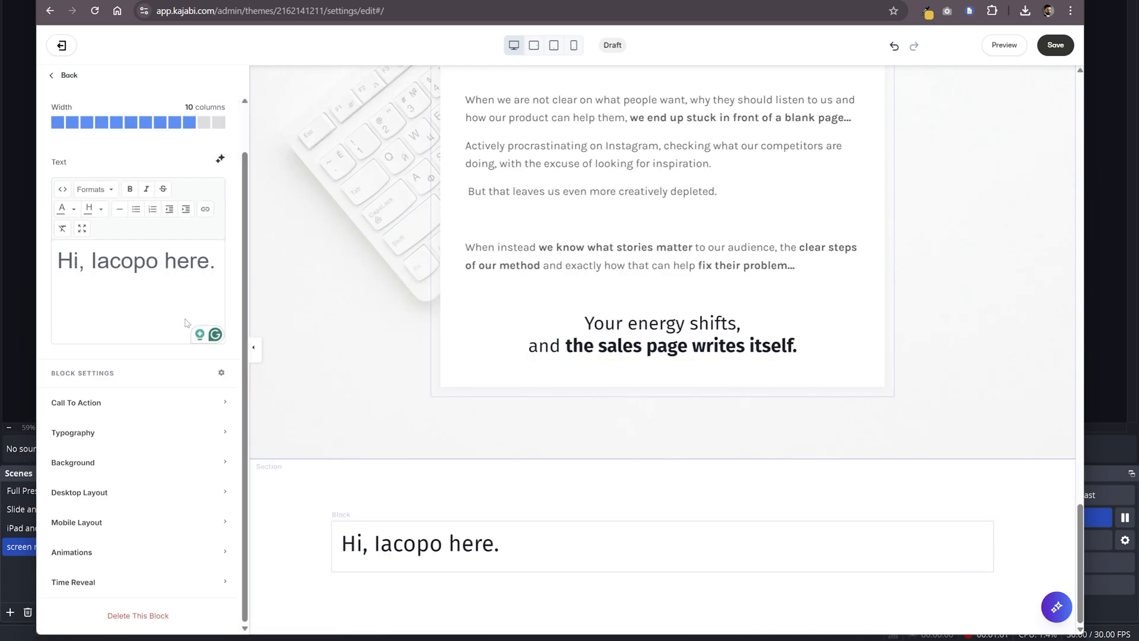
- Highlight the Rapport greeting heading in the teal palette color and make its text white
drag(499, 545, 344, 546)
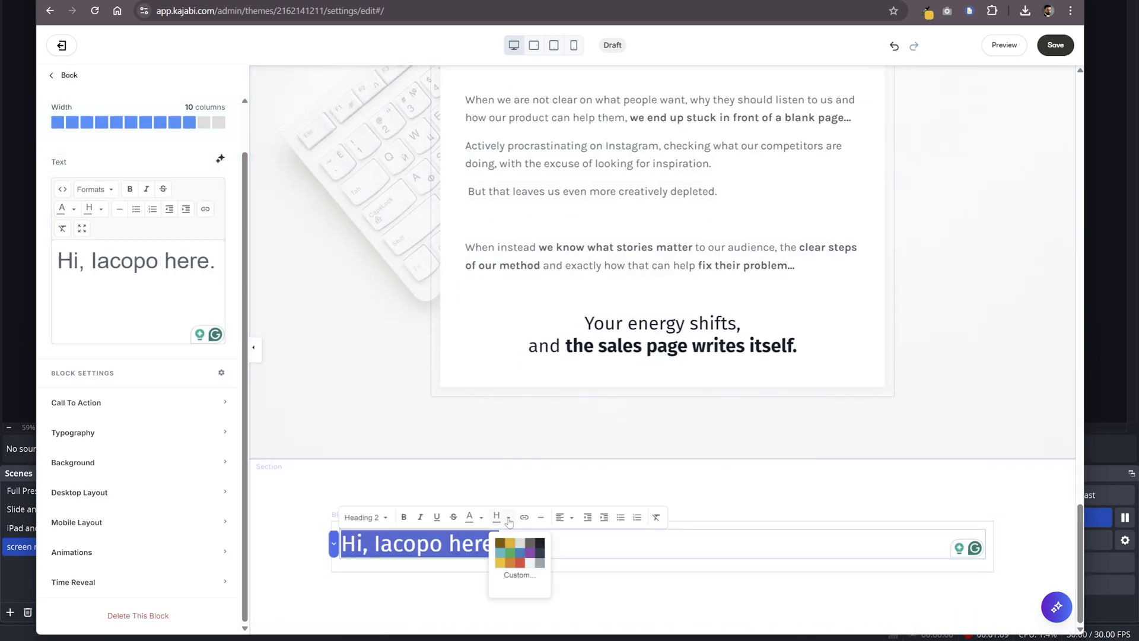
click(501, 552)
click(492, 574)
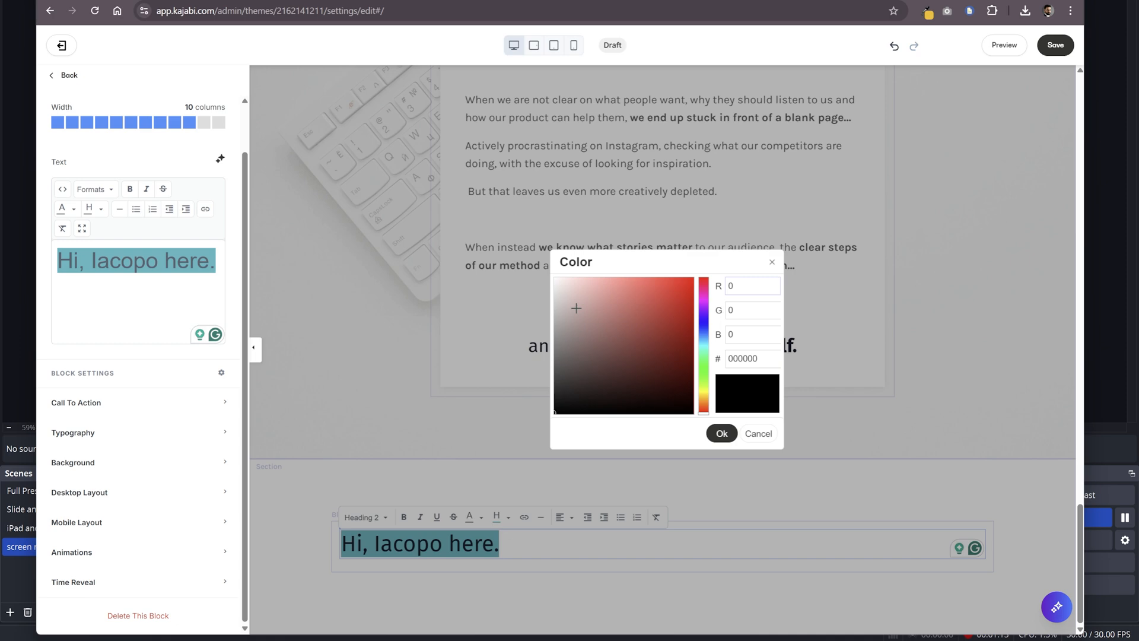
click(761, 441)
drag(217, 261, 58, 262)
click(74, 209)
click(84, 276)
click(446, 257)
click(616, 412)
- Add the second co-founder's first name to the Rapport greeting and set the text block's width to 5 columns
click(148, 298)
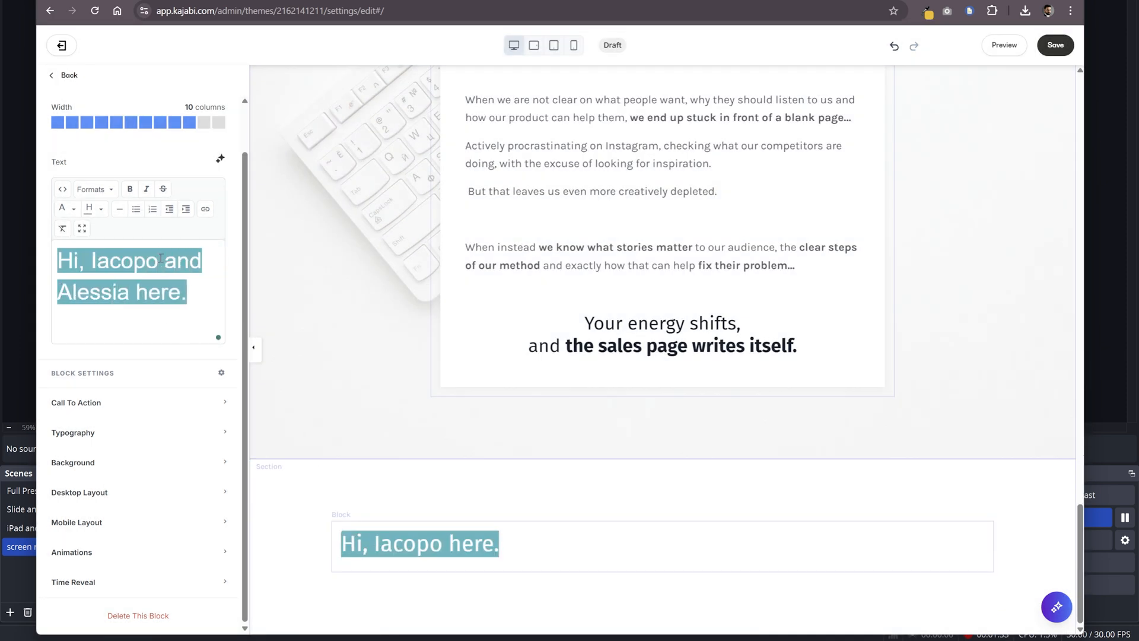
click(117, 122)
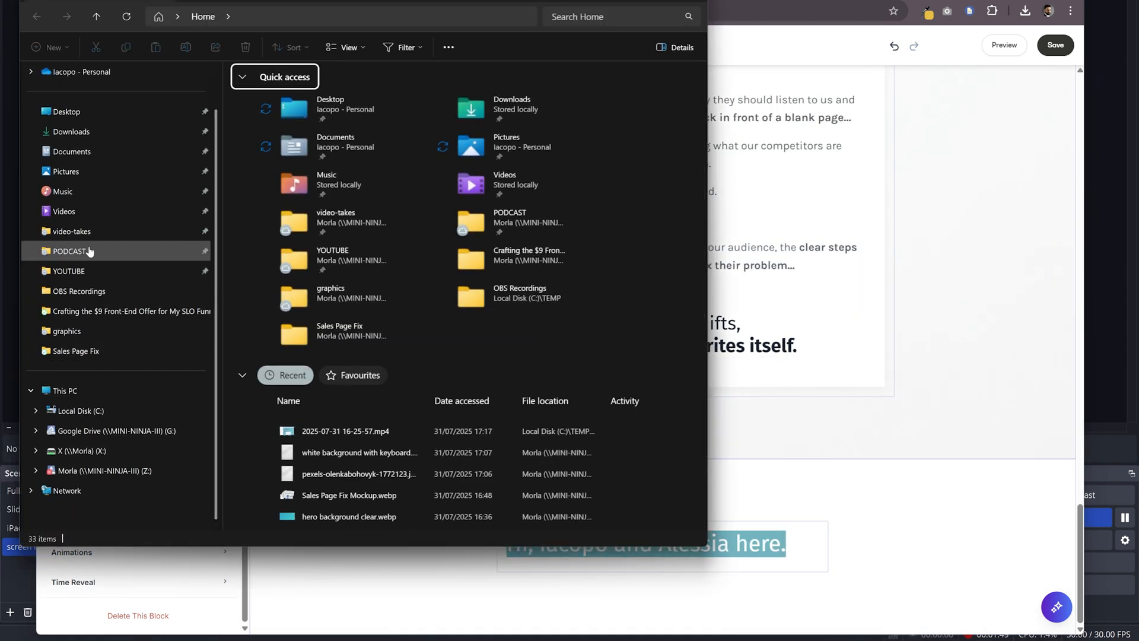
- Browse drive Z: to the photos folder under FOOTAGE > graphics, enter the couple's subfolder and open IMG_9950.JPG
click(104, 471)
double_click(255, 163)
double_click(252, 111)
double_click(261, 163)
double_click(264, 273)
key(p)
double_click(264, 525)
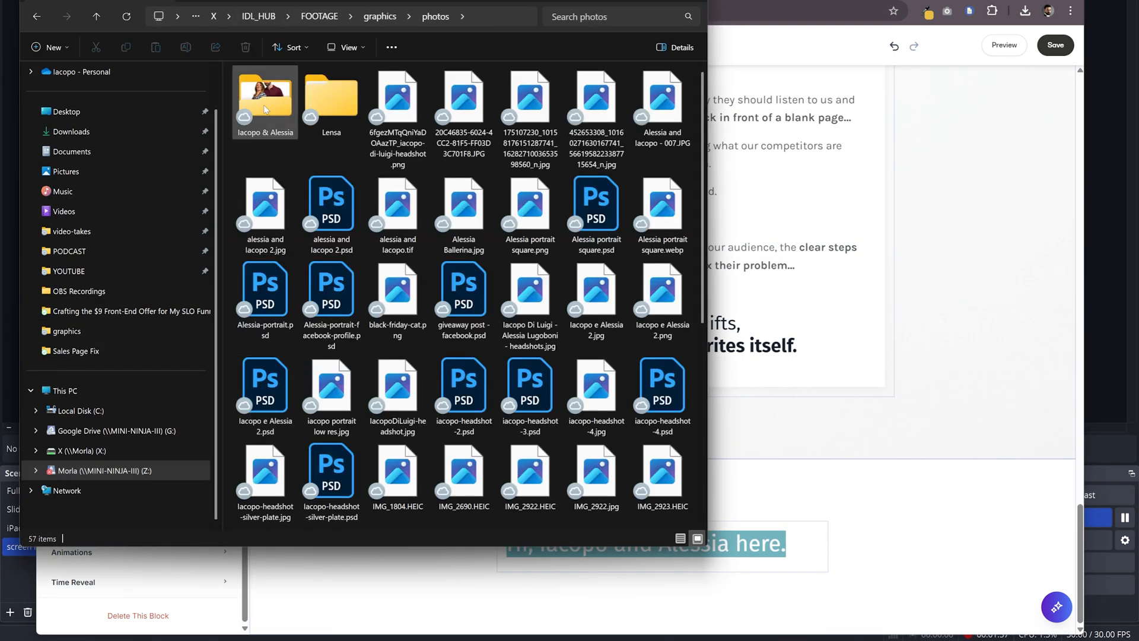
double_click(265, 108)
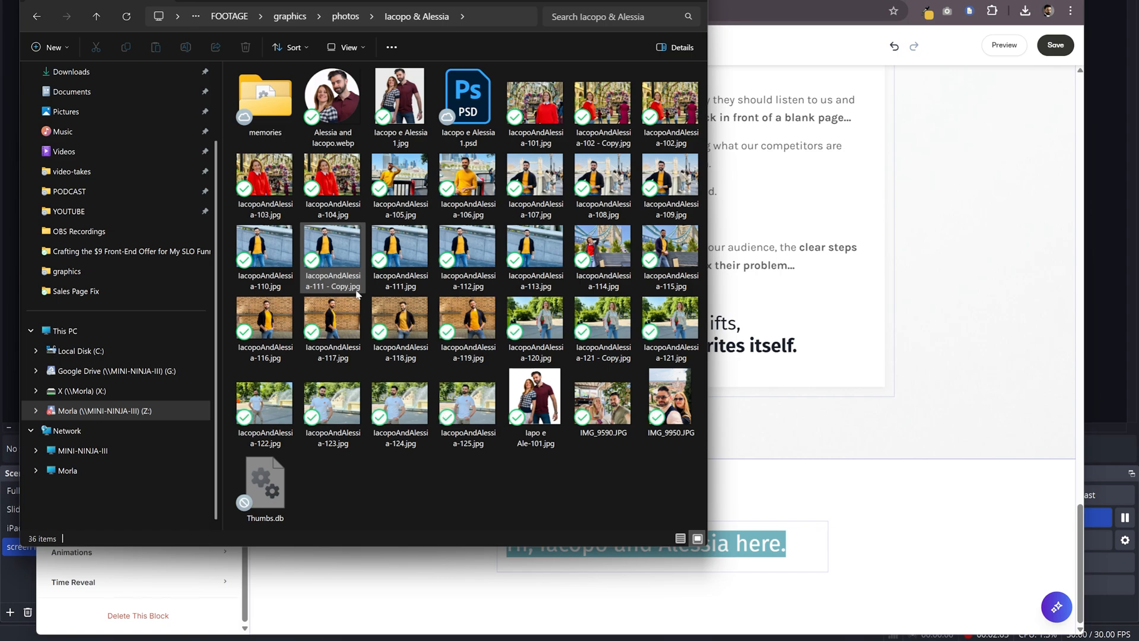
double_click(675, 396)
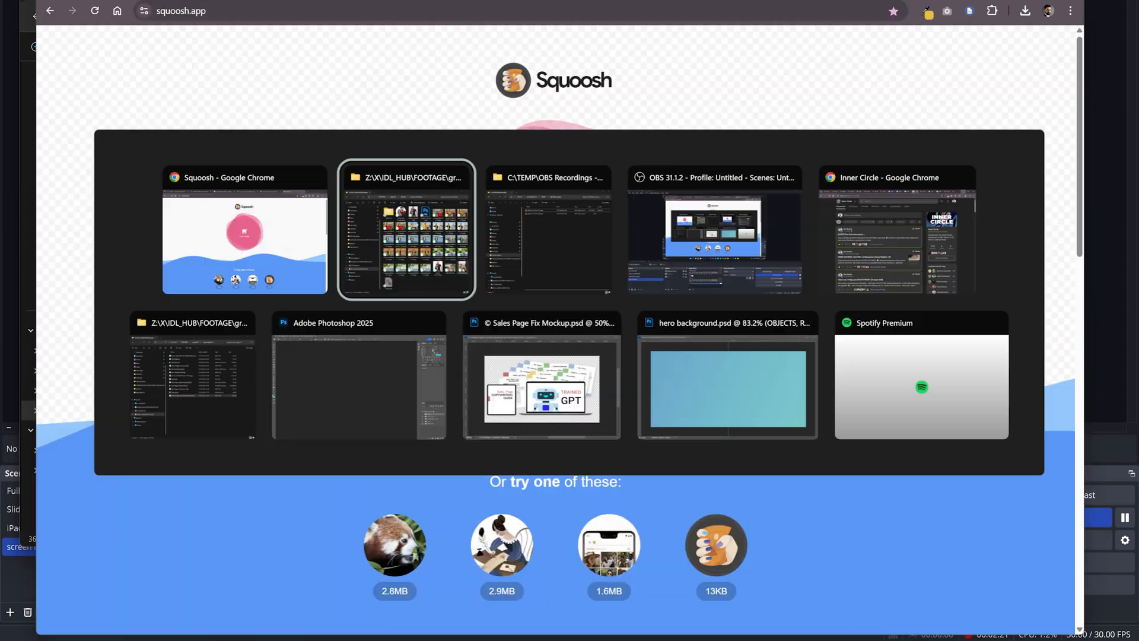
- Resize IMG_9950.JPG in Squoosh with the 25% preset and set its compression format to WebP
scroll(568, 182, down, 3)
click(1061, 409)
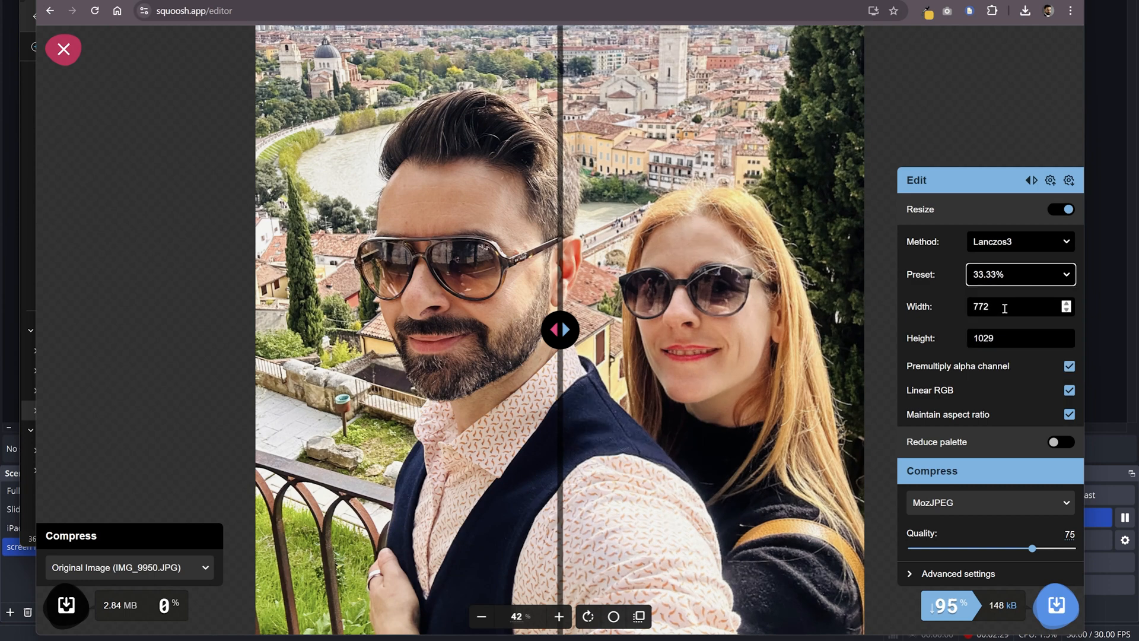
click(1021, 274)
click(988, 291)
click(991, 502)
click(958, 473)
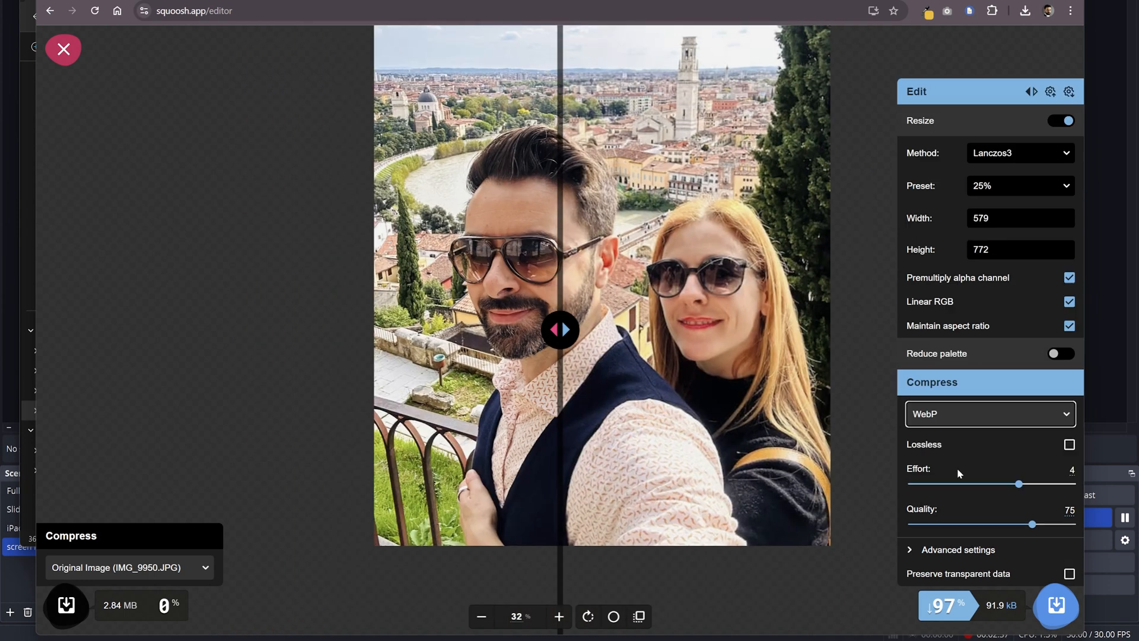
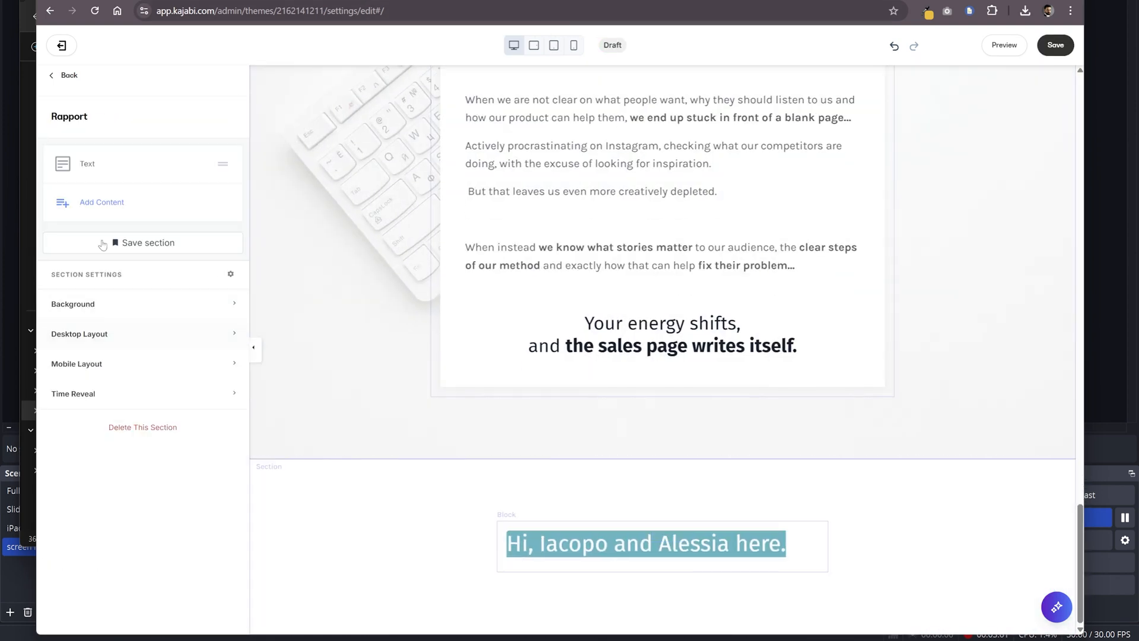
- Add an image block to the Rapport section, import the couple's WebP photo from its link and save it uncropped
click(103, 203)
scroll(135, 380, down, 3)
click(88, 448)
click(136, 331)
click(134, 357)
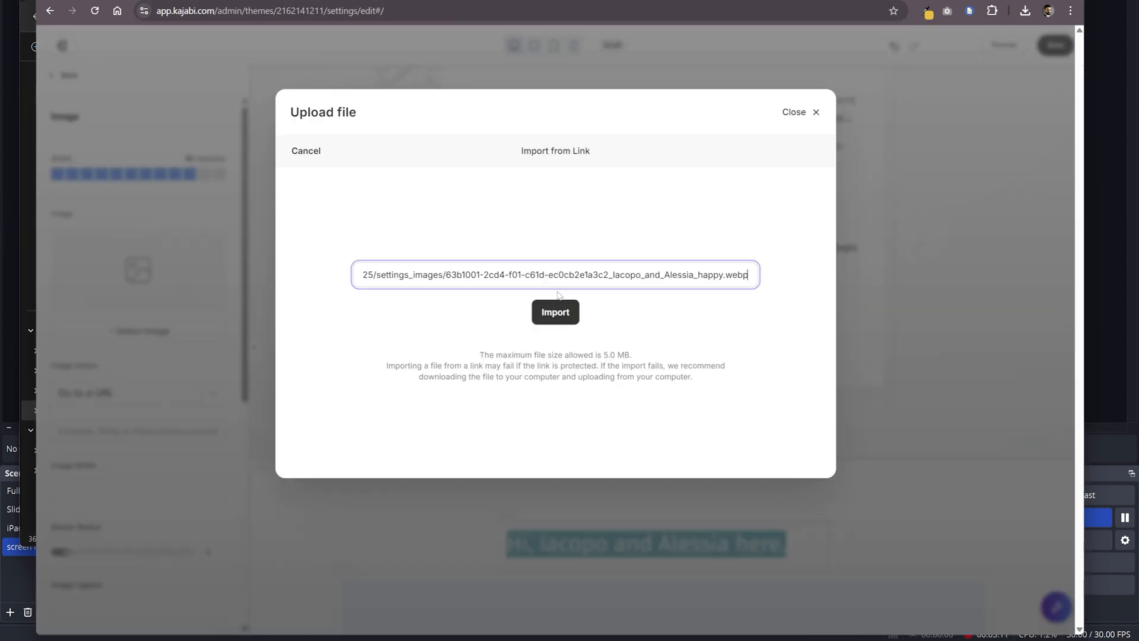
click(557, 310)
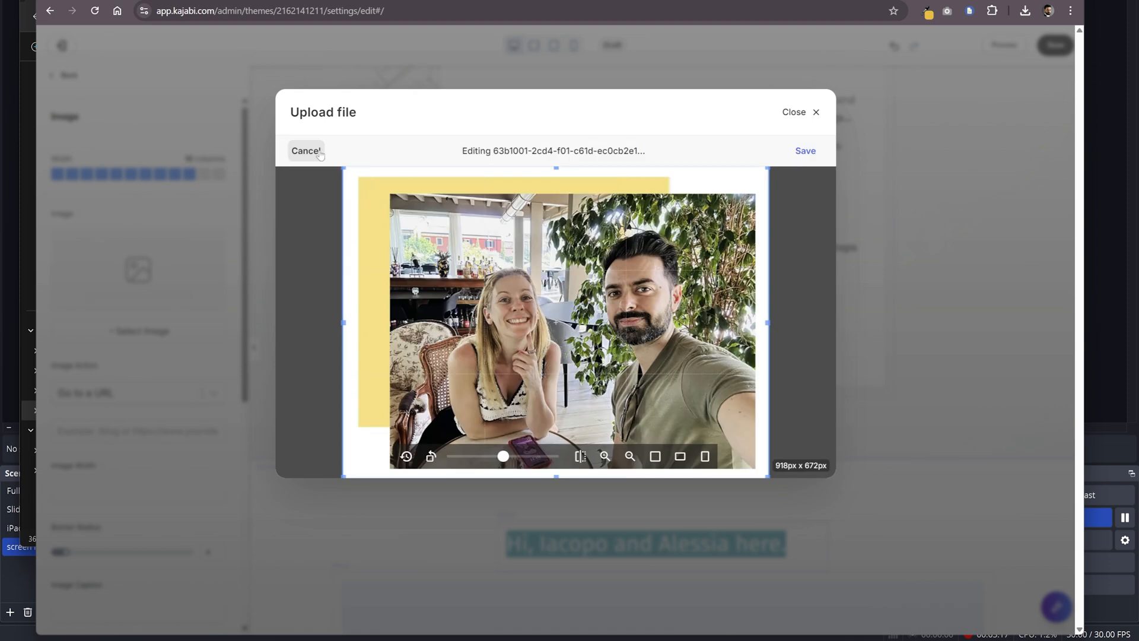
click(807, 150)
- Set the photo block's width to 6 columns and adjust its desktop layout spacing
scroll(491, 303, down, 6)
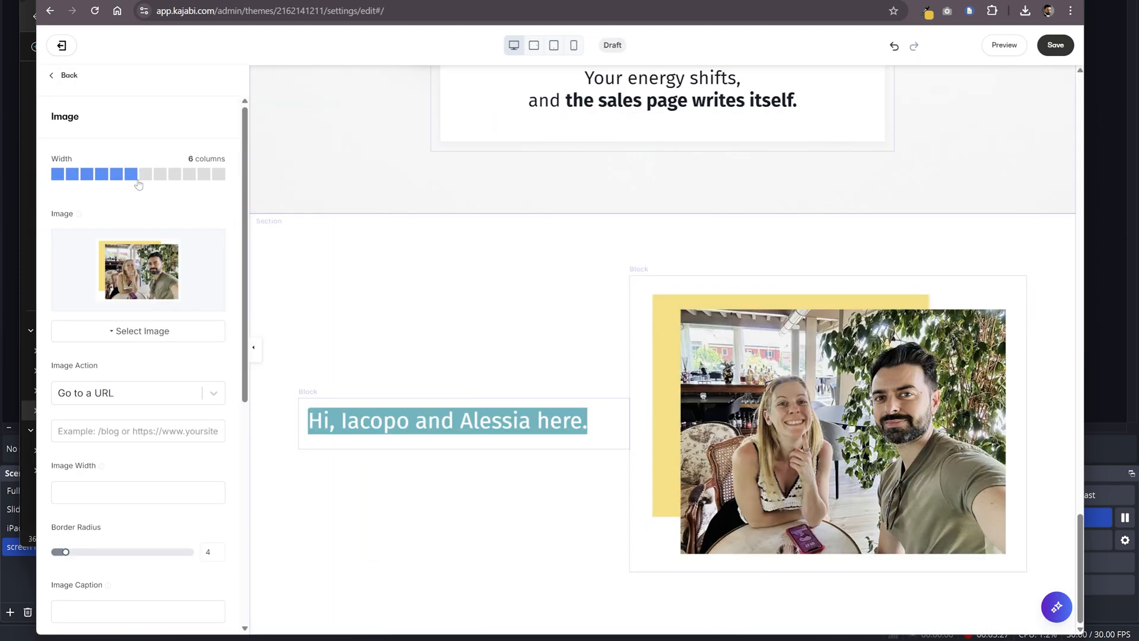
scroll(174, 367, down, 5)
click(80, 552)
scroll(172, 380, down, 6)
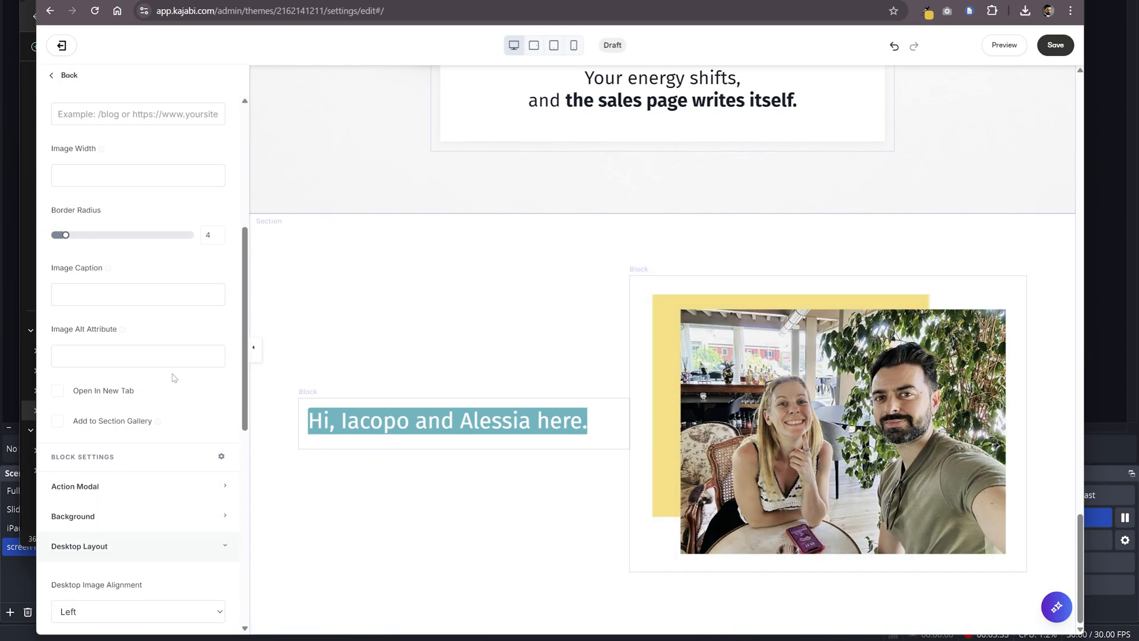
click(57, 559)
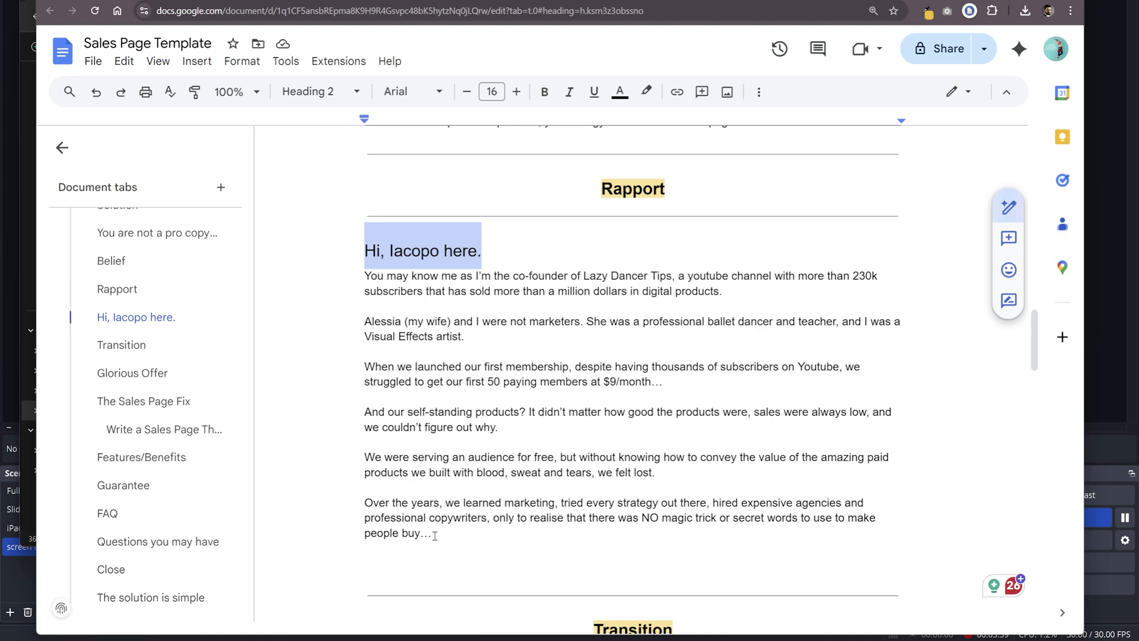
- Copy the Rapport story paragraphs from the Sales Page Template document, paste them below the greeting and clear their inherited formatting
drag(435, 536, 365, 275)
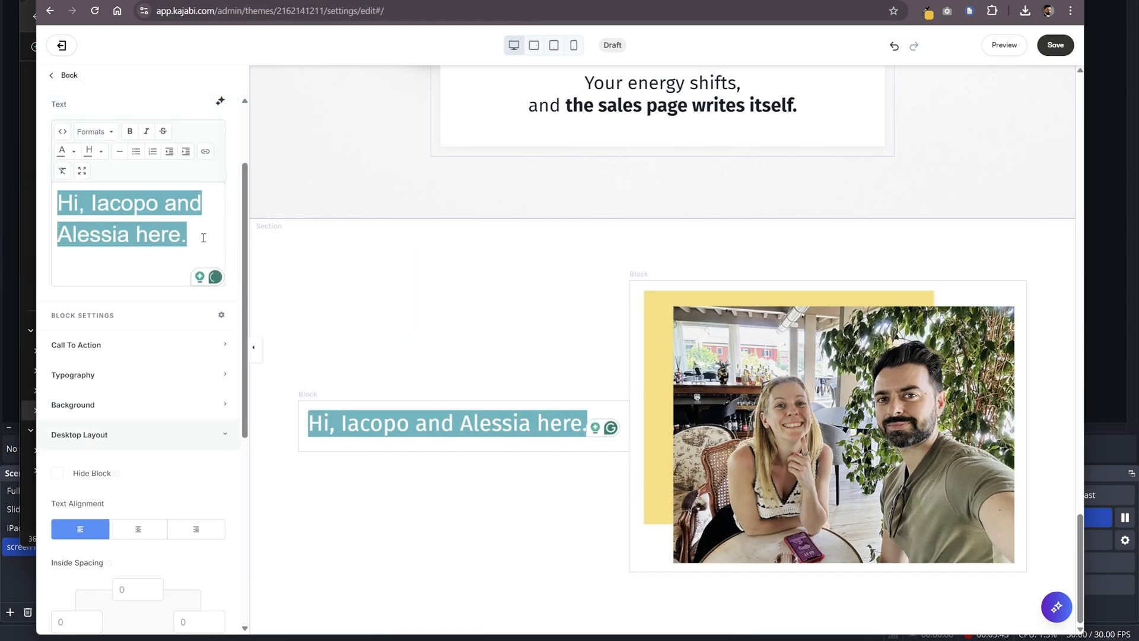
key(ctrl+v)
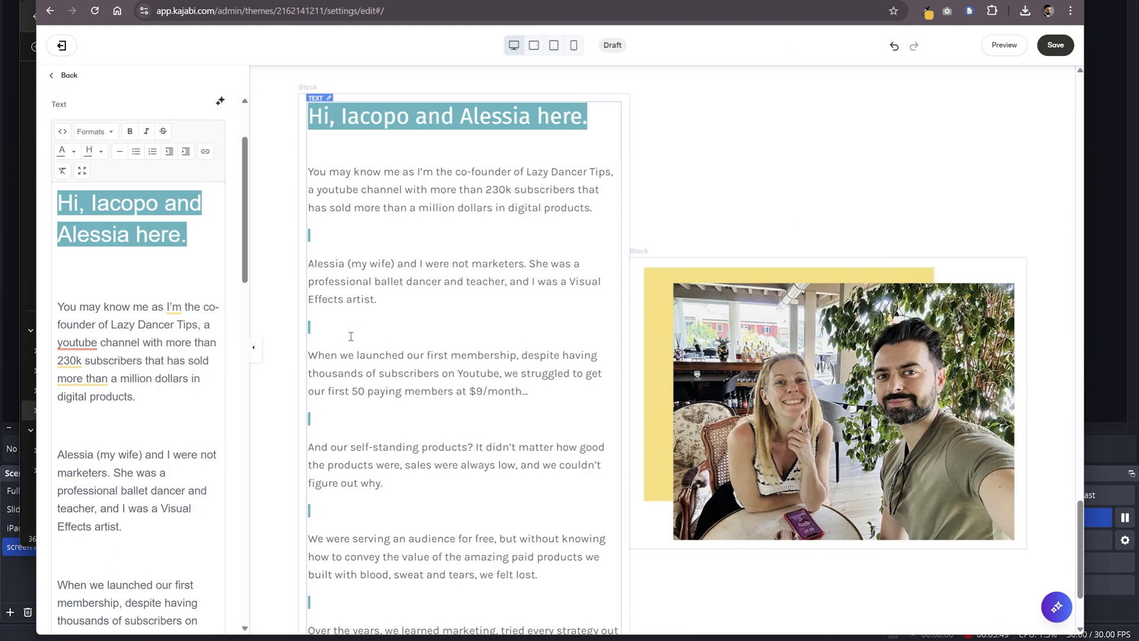
scroll(211, 511, down, 10)
drag(57, 305, 166, 347)
scroll(166, 356, up, 15)
click(64, 280)
click(150, 403)
scroll(318, 344, up, 1)
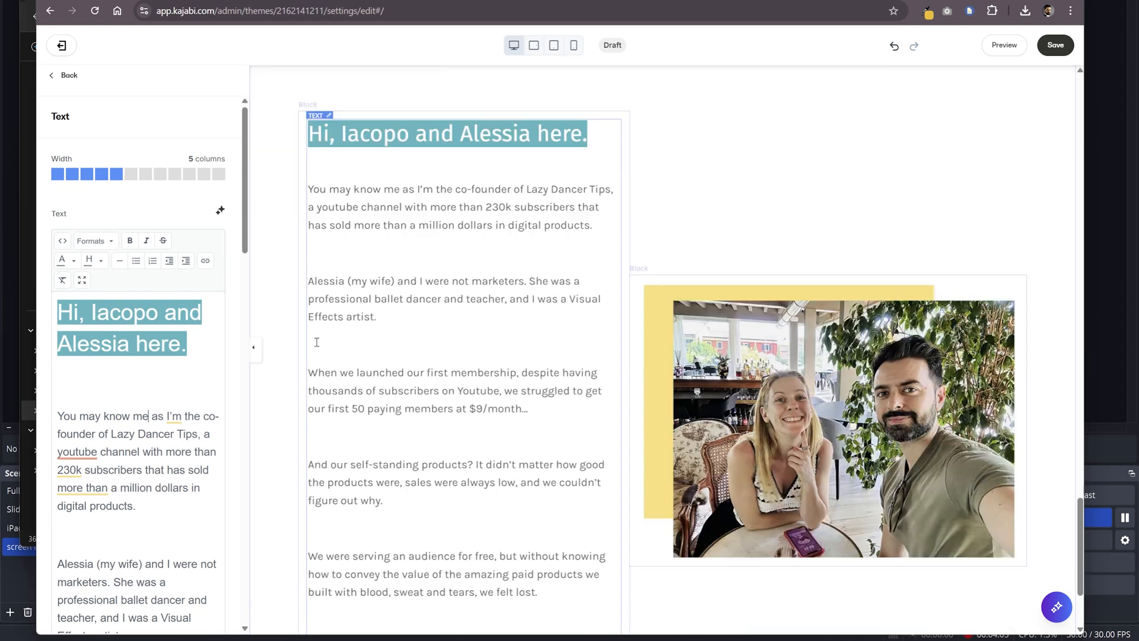
- Set the Rapport text block's width to 6 columns
scroll(319, 344, down, 1)
click(318, 344)
click(129, 177)
scroll(593, 297, up, 2)
scroll(753, 371, down, 2)
scroll(752, 371, down, 1)
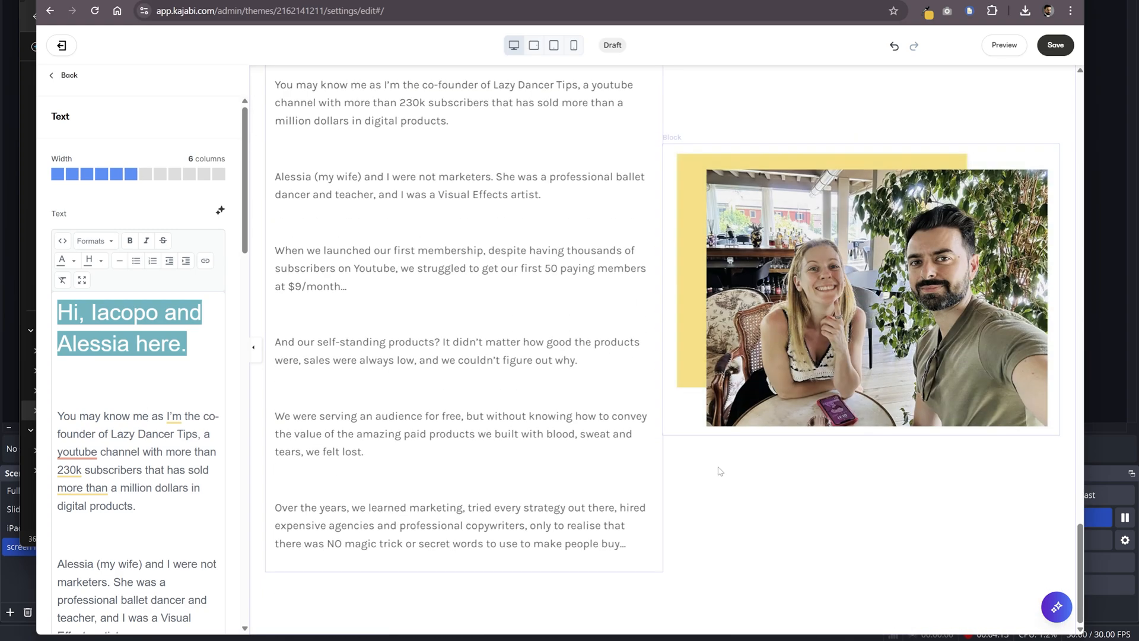
scroll(721, 472, up, 2)
scroll(721, 472, down, 2)
- Enable Equal Height Blocks in the Rapport section's desktop layout
click(720, 472)
click(83, 373)
scroll(105, 455, down, 4)
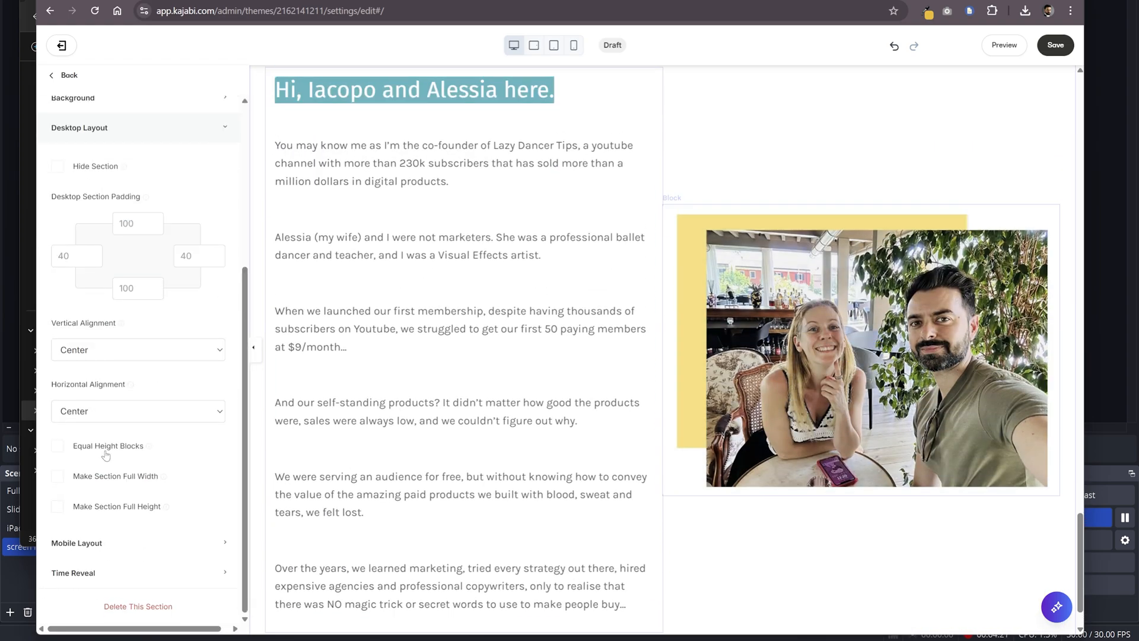
scroll(405, 274, up, 5)
scroll(404, 274, down, 4)
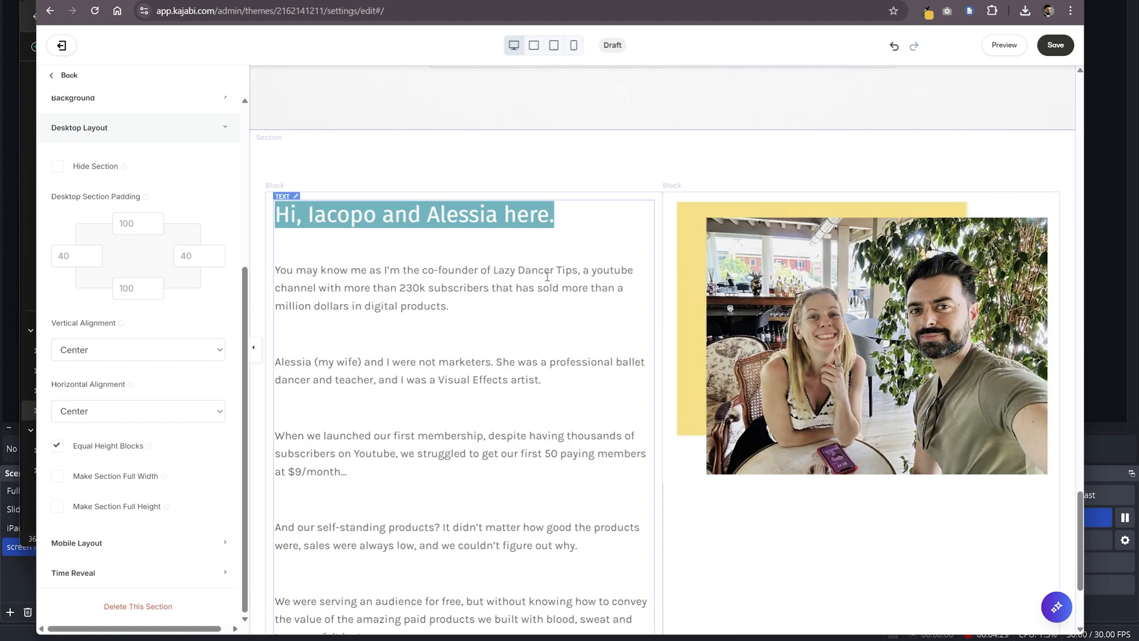
- Reword the first story paragraph to "us as we're the co-founders" of "a YouTube channel" and bold "sold more than a million dollars in digital products."
click(404, 275)
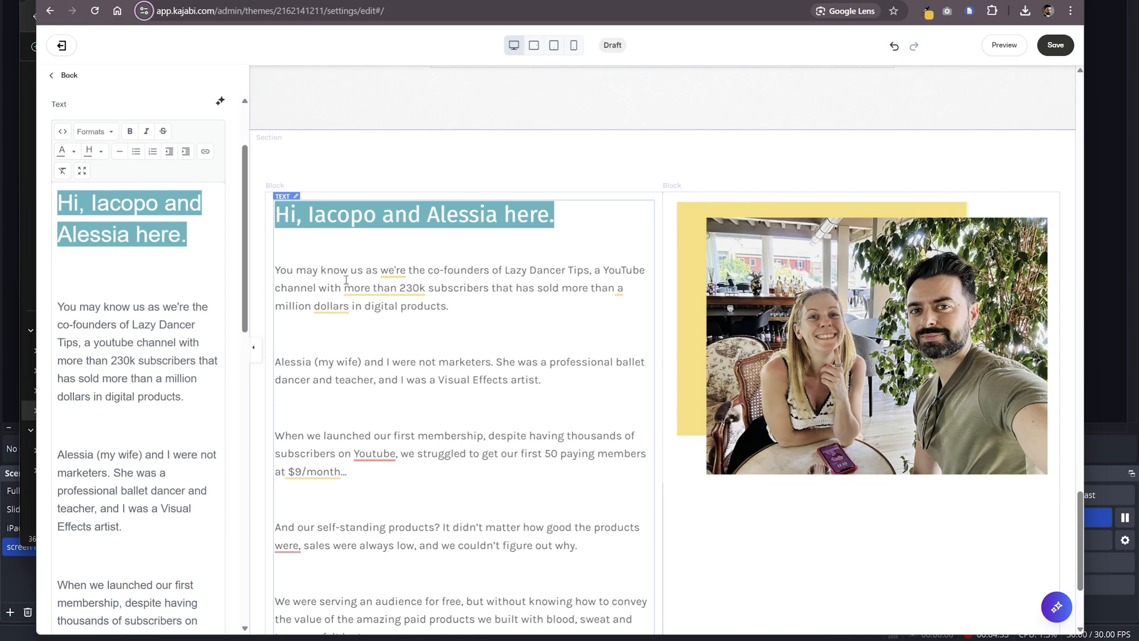
scroll(334, 286, down, 1)
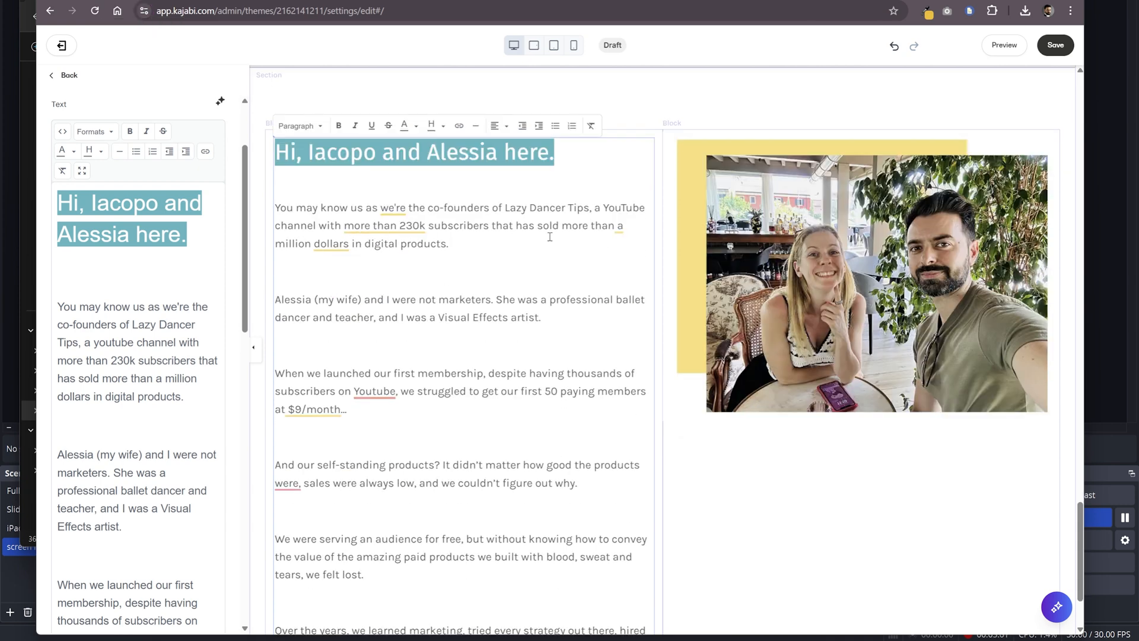
scroll(457, 265, up, 1)
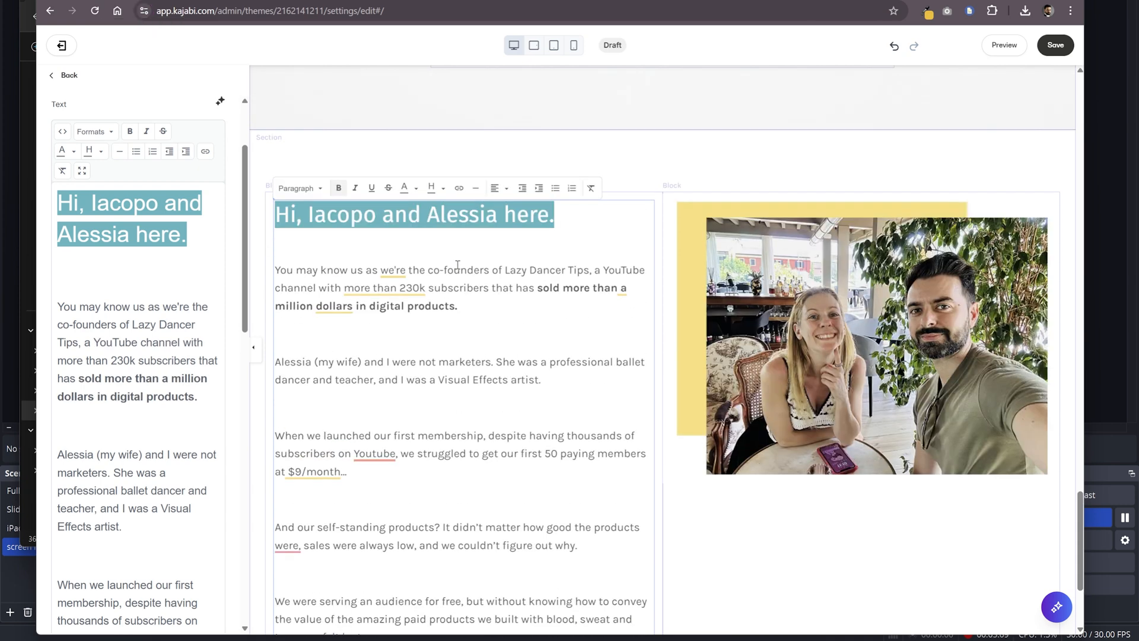
- Remove the blank line after the first story paragraph, then split off the "were not marketers." sentence and format it as Heading 4
key(Delete)
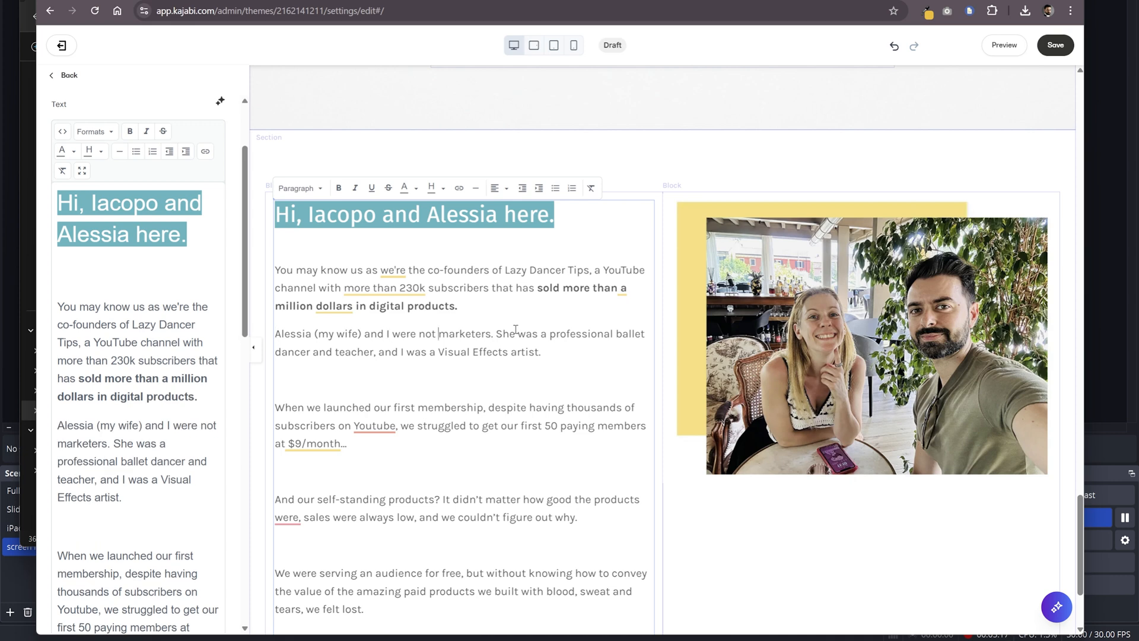
click(516, 329)
key(Return)
click(301, 188)
click(316, 307)
click(301, 188)
click(317, 330)
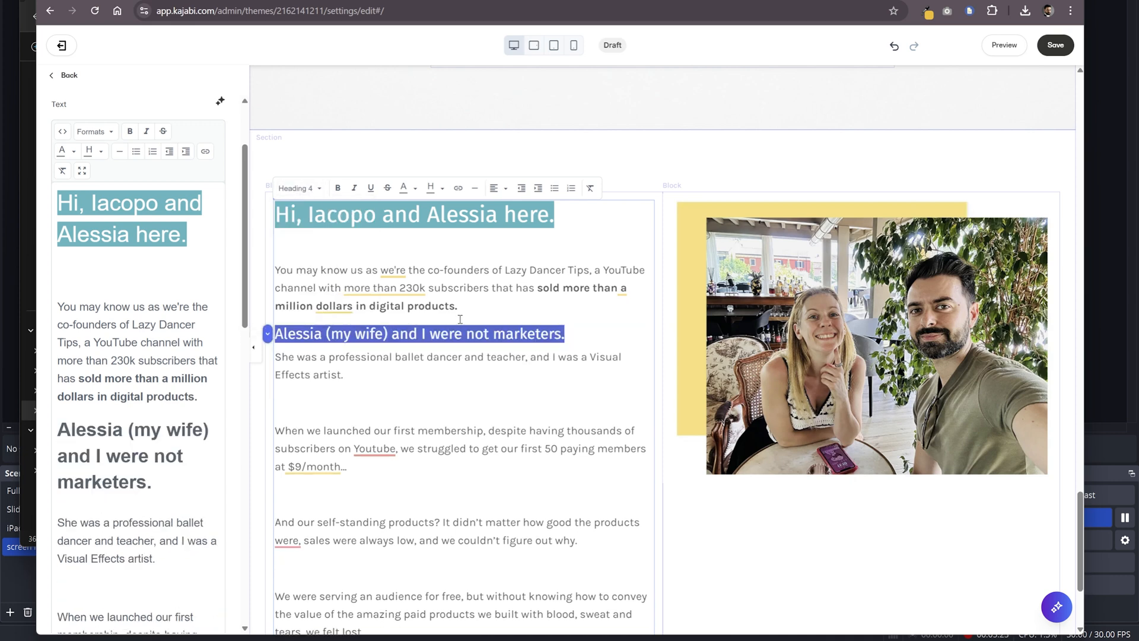
- Remove the blank line after "Visual Effects artist." and keep "When we launched our first membership" as its own paragraph
click(573, 315)
scroll(573, 311, down, 1)
key(Down)
key(Down)
key(Delete)
key(Delete)
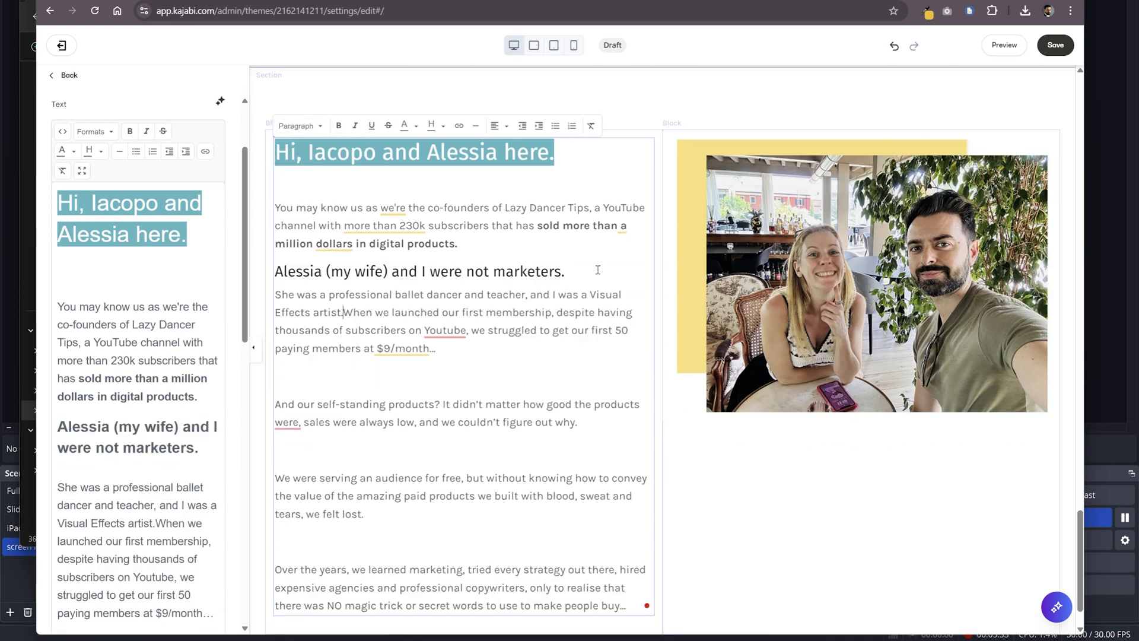
key(Return)
- Correct "Youtube" to "YouTube" in the membership paragraph and bold "we struggled to get our first 50 paying members at $9/month…"
mouse_move(375, 360)
click(374, 406)
drag(400, 360, 404, 371)
key(ctrl+b)
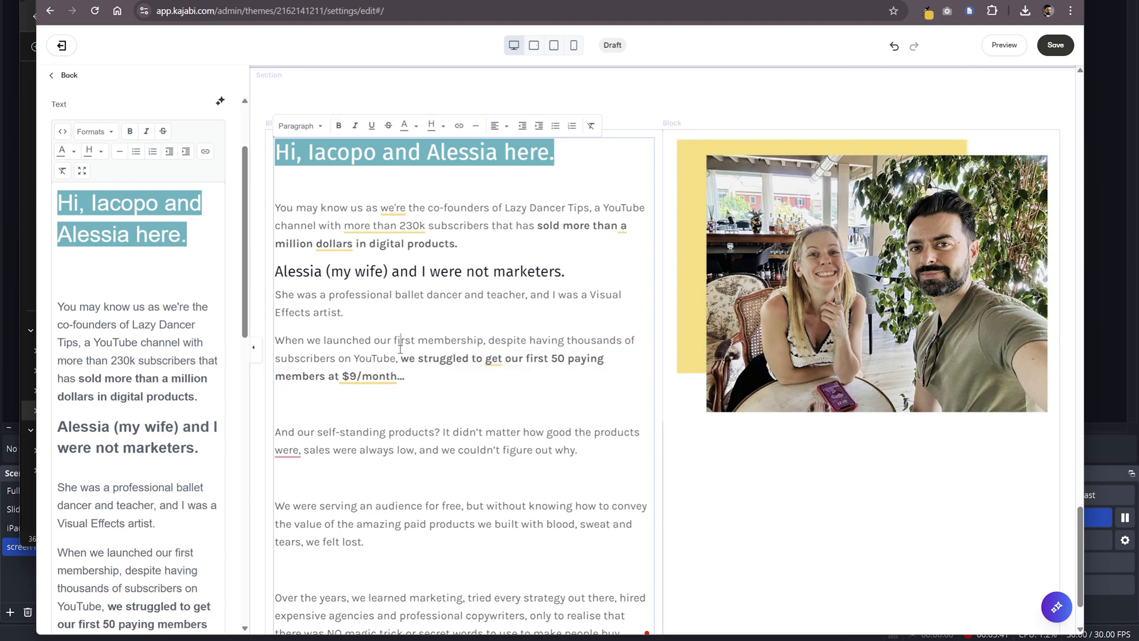
- Replace the comma after "how good the products were" with a semicolon
scroll(394, 353, down, 1)
scroll(395, 351, down, 1)
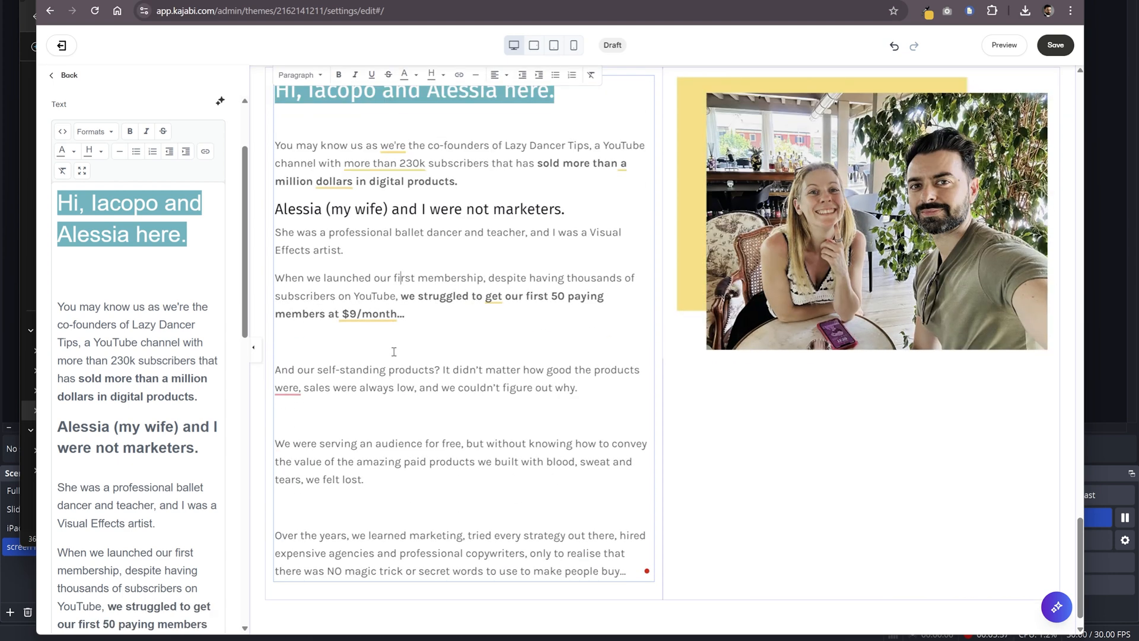
mouse_move(288, 388)
click(295, 410)
- Select the "And our self-standing products?" paragraph and widen the block editing area
click(440, 370)
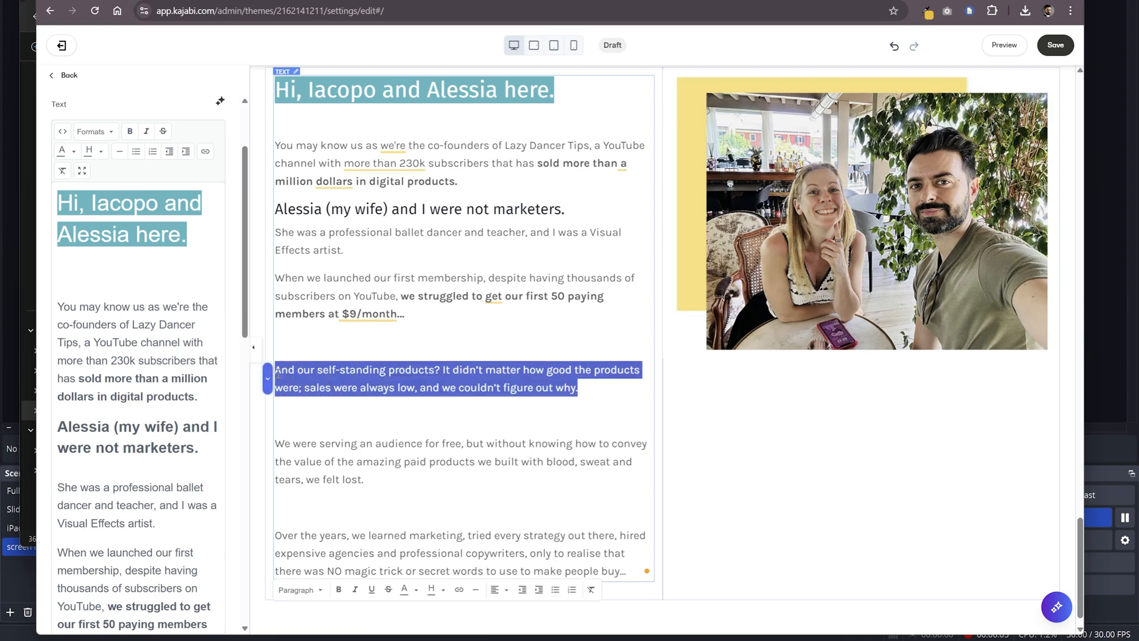
drag(271, 388, 275, 370)
scroll(284, 275, up, 2)
scroll(285, 275, down, 3)
scroll(214, 357, down, 4)
click(215, 356)
drag(251, 312, 324, 314)
scroll(184, 323, down, 1)
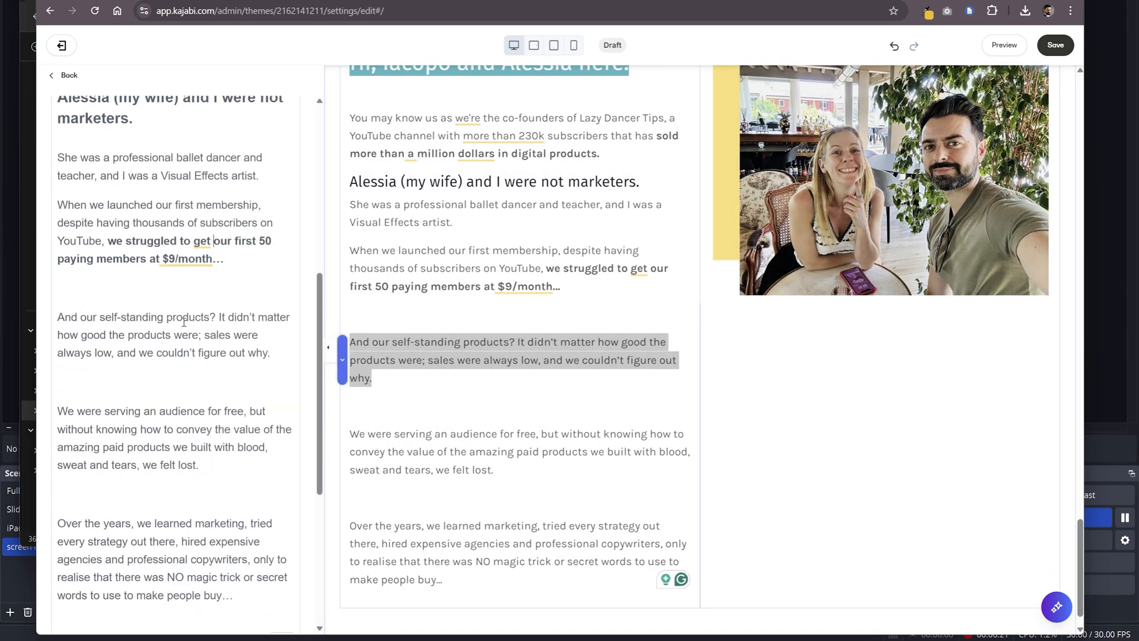
- Try formatting the "And our self-standing products?" paragraph as Heading 3
triple_click(181, 322)
scroll(182, 322, up, 5)
click(94, 151)
mouse_move(97, 170)
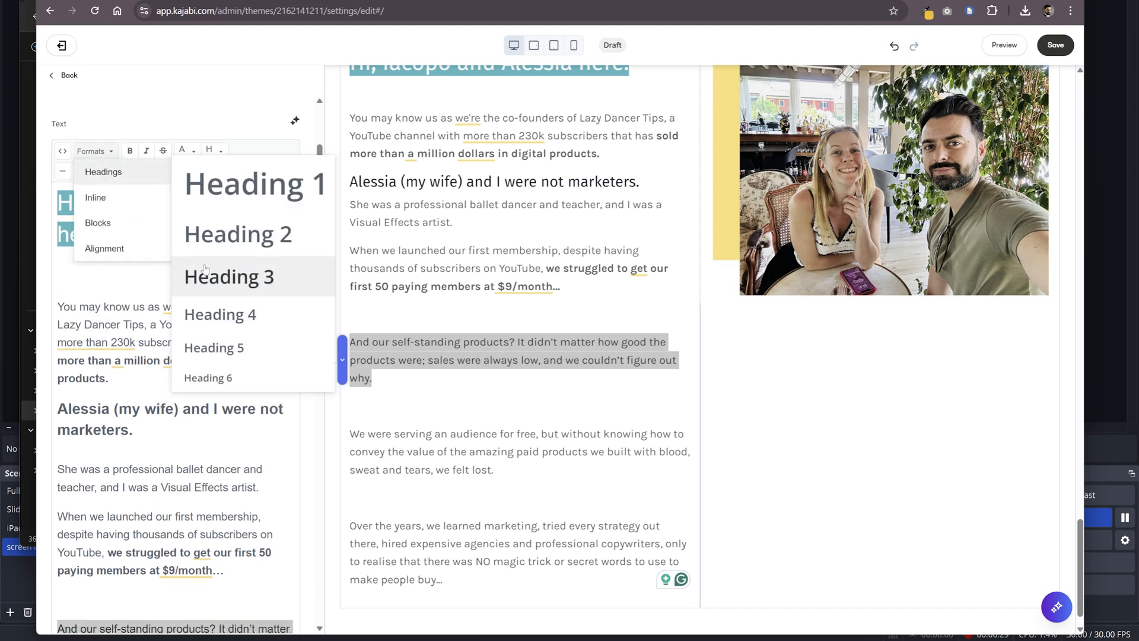
click(205, 271)
scroll(110, 356, down, 4)
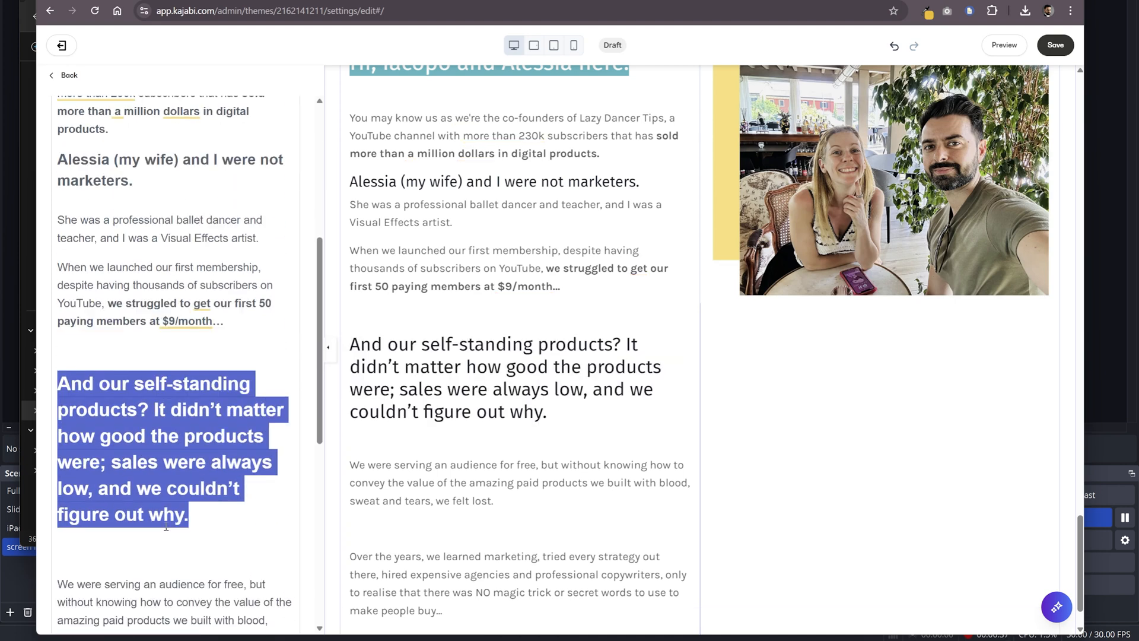
- Format the "And our self-standing products?" paragraph as Heading 4
click(223, 518)
drag(223, 518, 58, 381)
scroll(106, 333, up, 4)
click(104, 152)
mouse_move(107, 170)
click(220, 307)
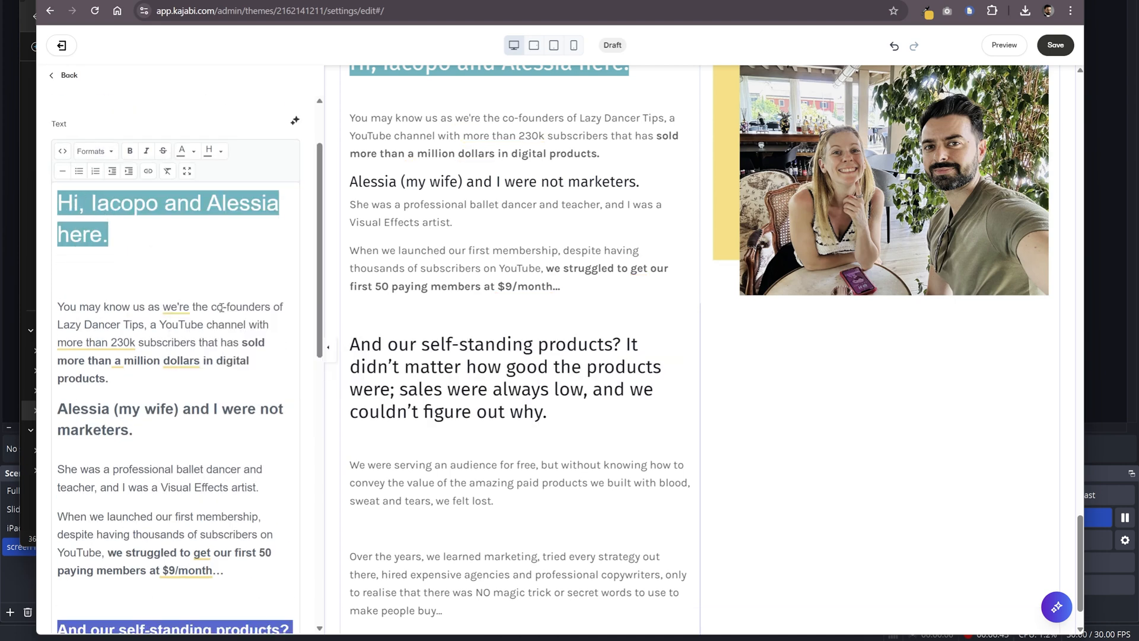
- Bold "sales were always low" in the self-standing products heading
scroll(220, 308, down, 5)
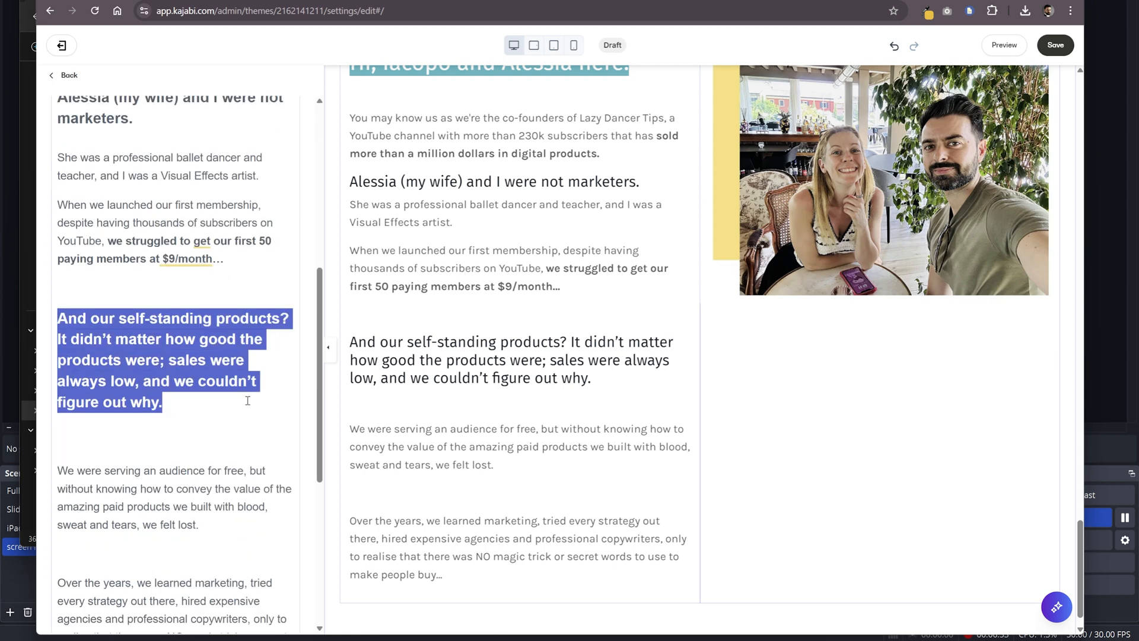
drag(149, 383, 167, 358)
key(ctrl+b)
click(167, 358)
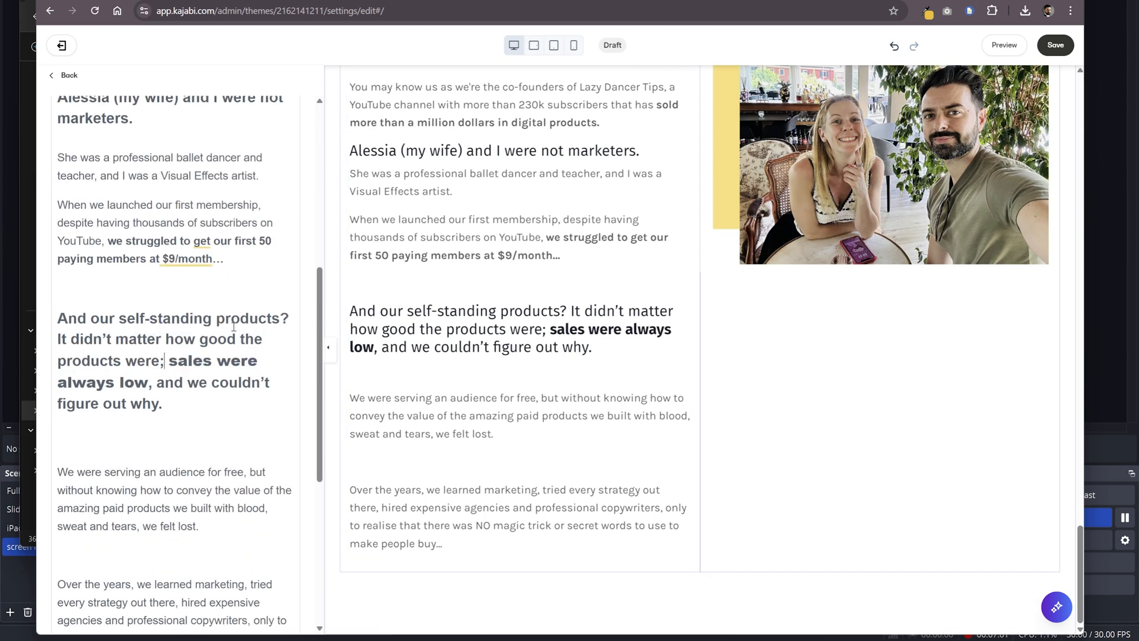
- Split "there was NO magic trick or secret words to use to make people buy…" into its own paragraph and format it as Heading 4
scroll(178, 339, down, 3)
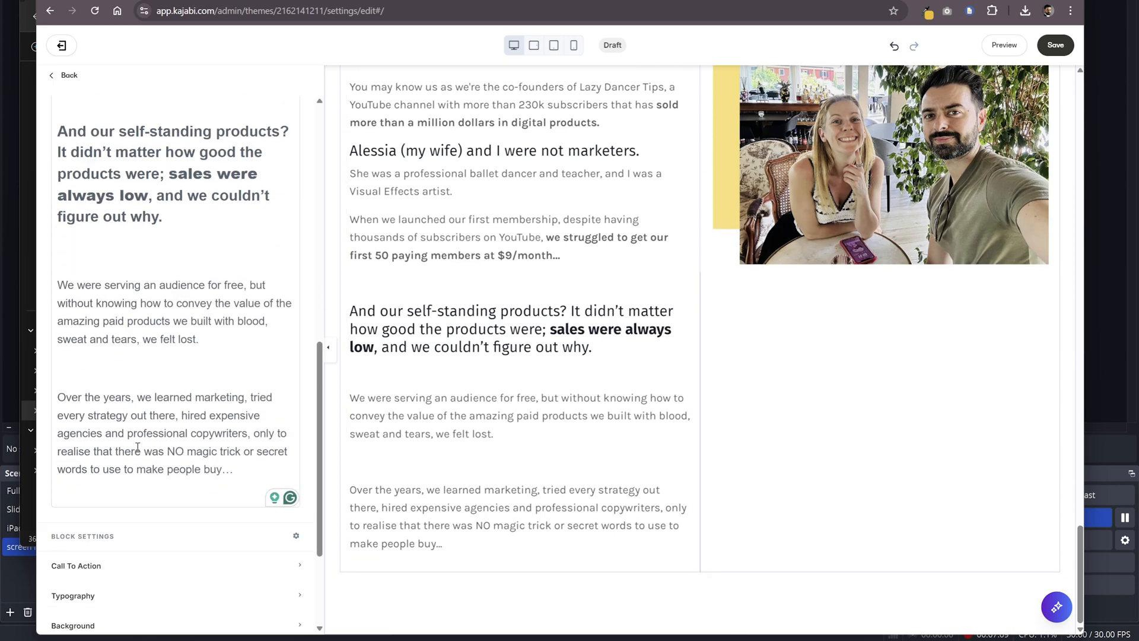
key(Return)
scroll(136, 392, up, 8)
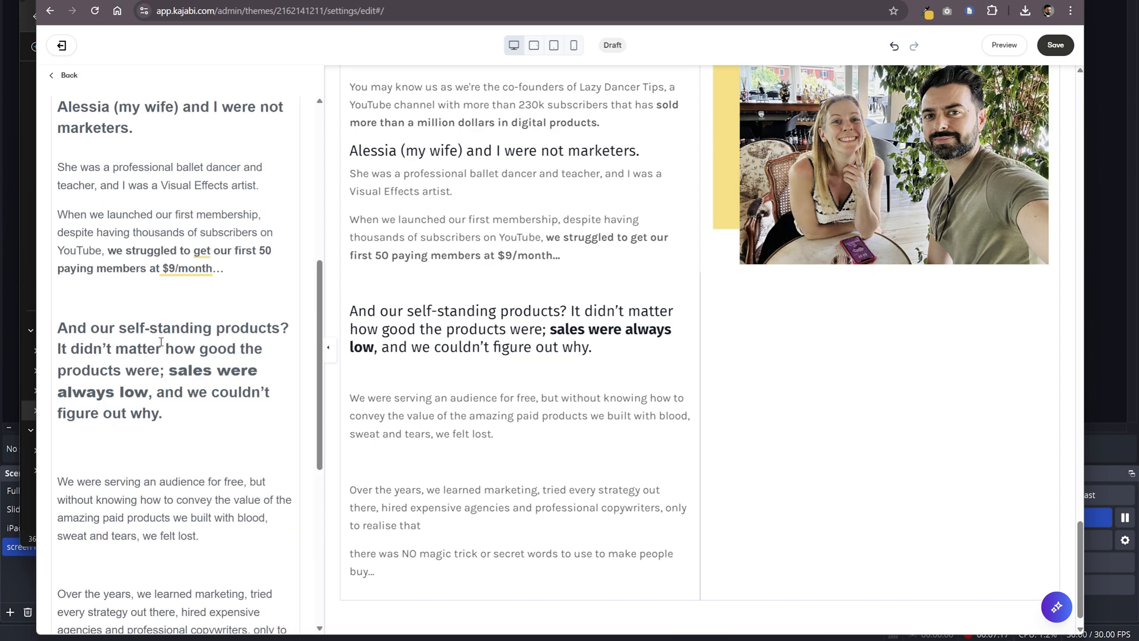
drag(110, 236, 57, 204)
click(95, 151)
mouse_move(105, 171)
click(191, 313)
scroll(178, 320, down, 10)
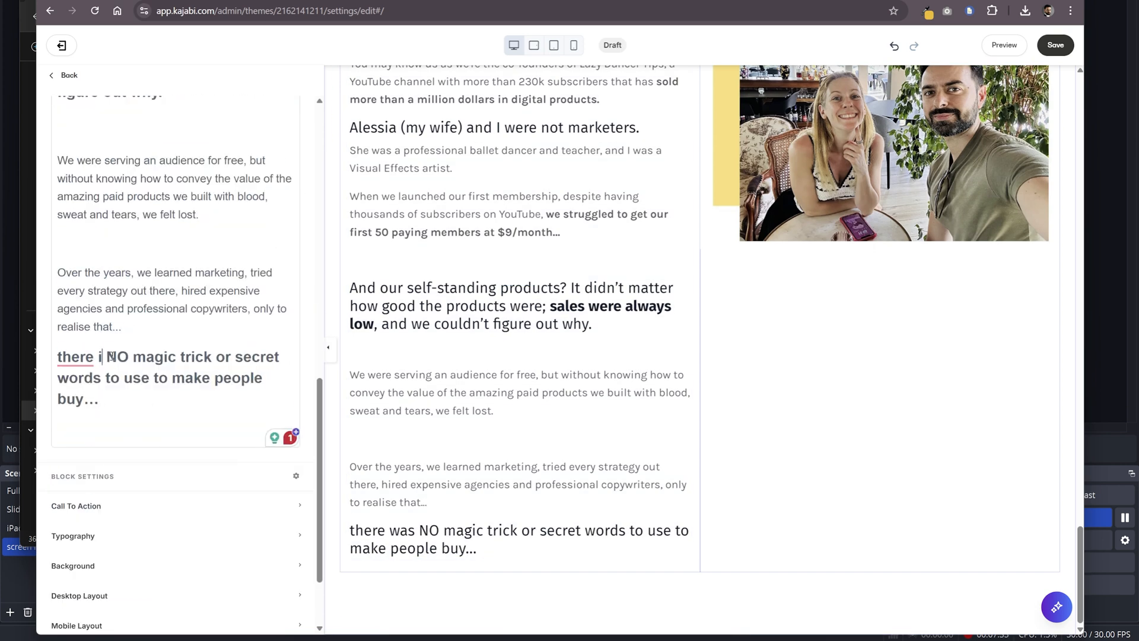
- Change the closing heading's opening to "There is" and bold "NO magic trick"
text(s)
mouse_move(79, 361)
click(72, 396)
drag(119, 358, 142, 359)
key(ctrl+b)
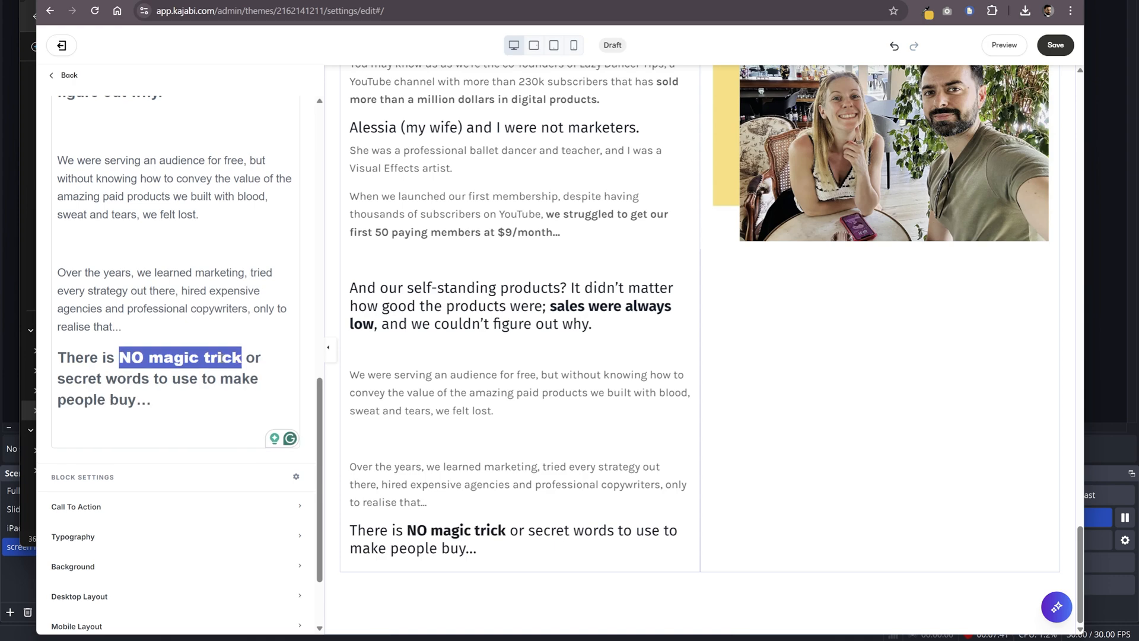
- Copy the Transition sentence from the Sales Page Template document and add a text section named Transition below Rapport
scroll(313, 276, down, 2)
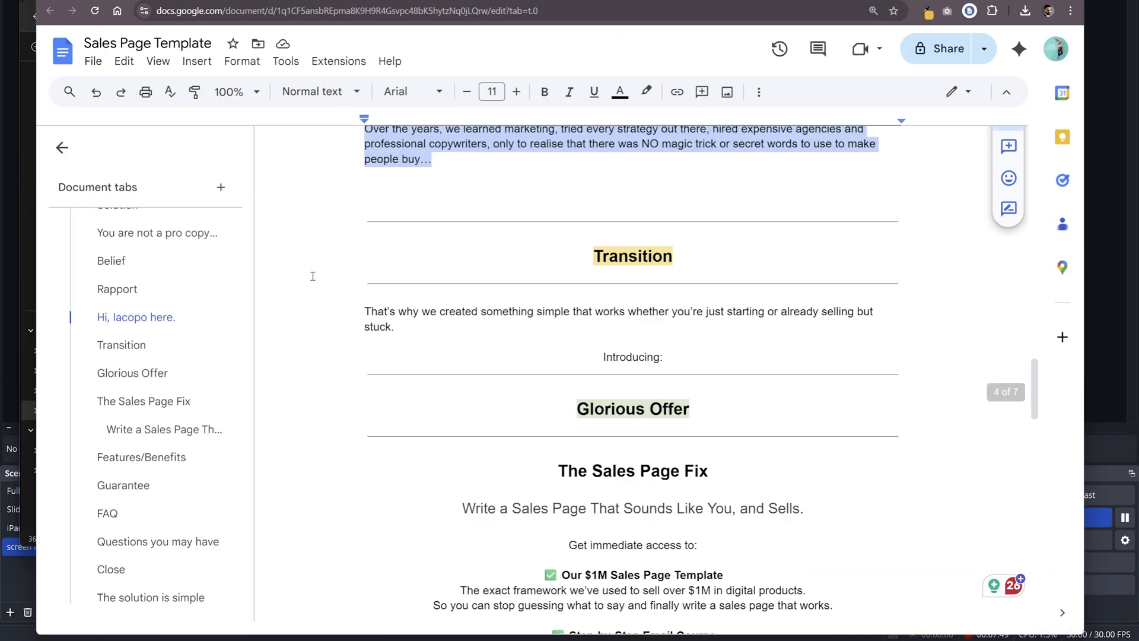
drag(402, 330, 363, 312)
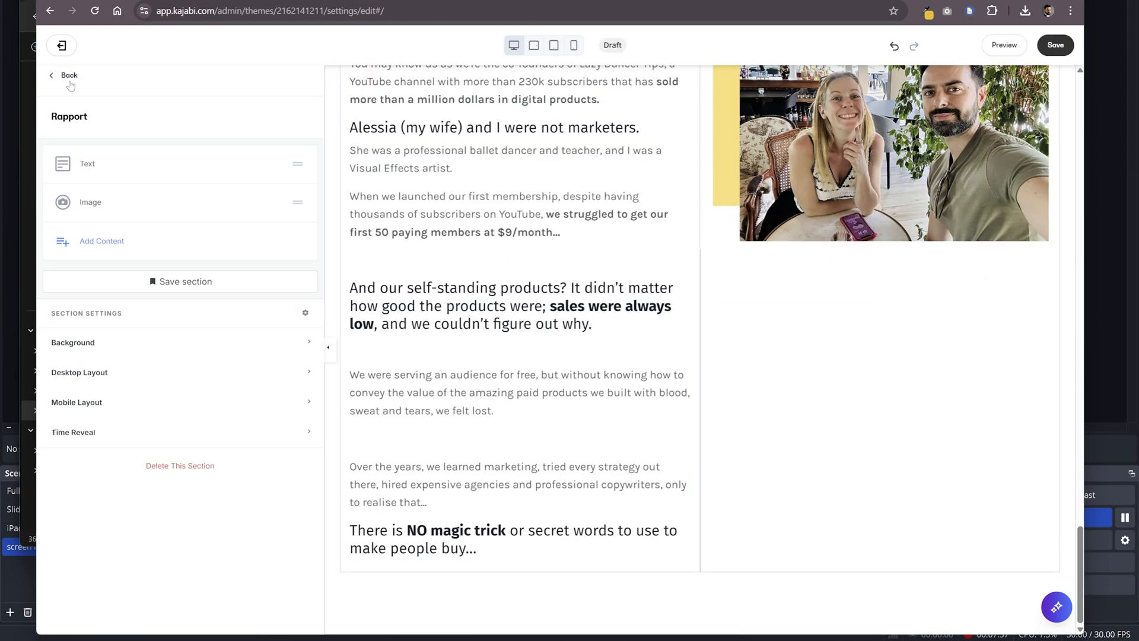
click(109, 396)
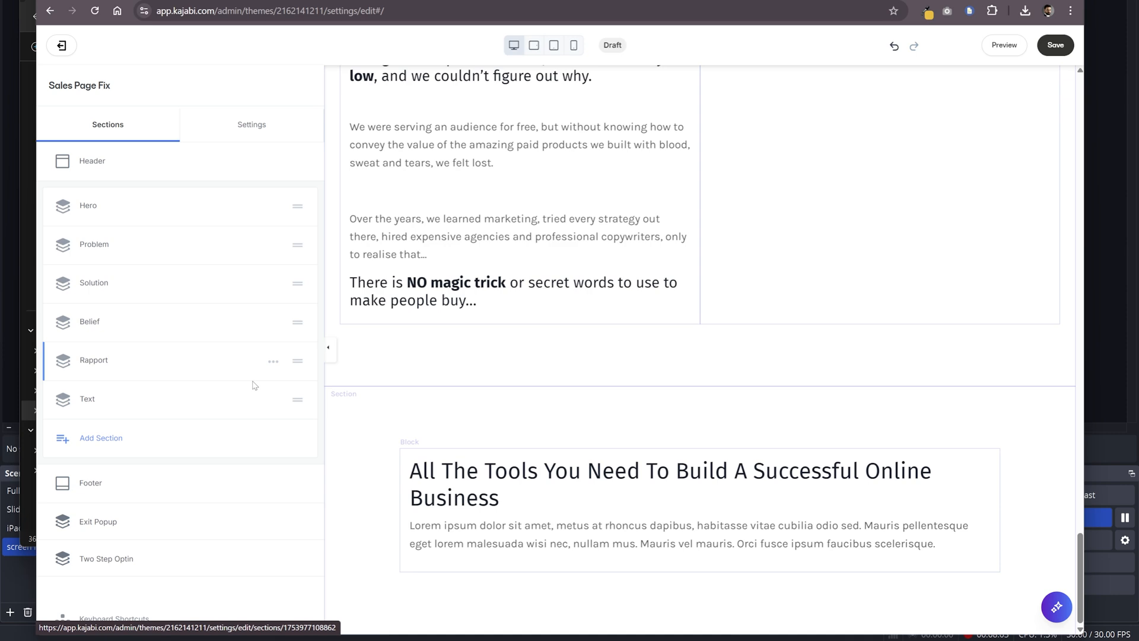
double_click(87, 398)
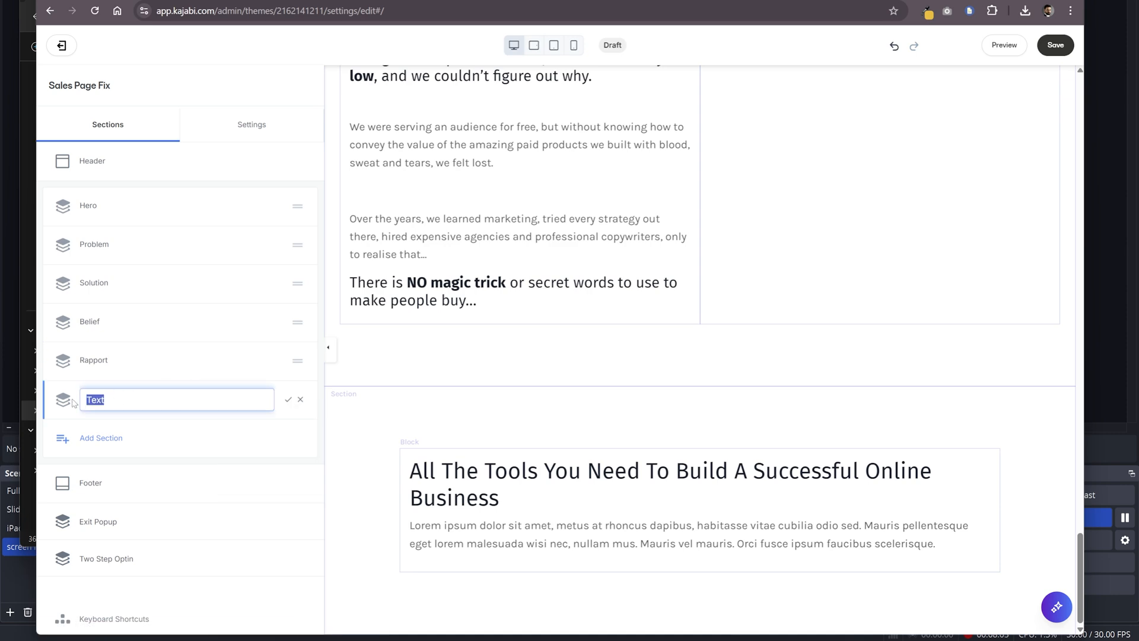
text(Transition)
key(Return)
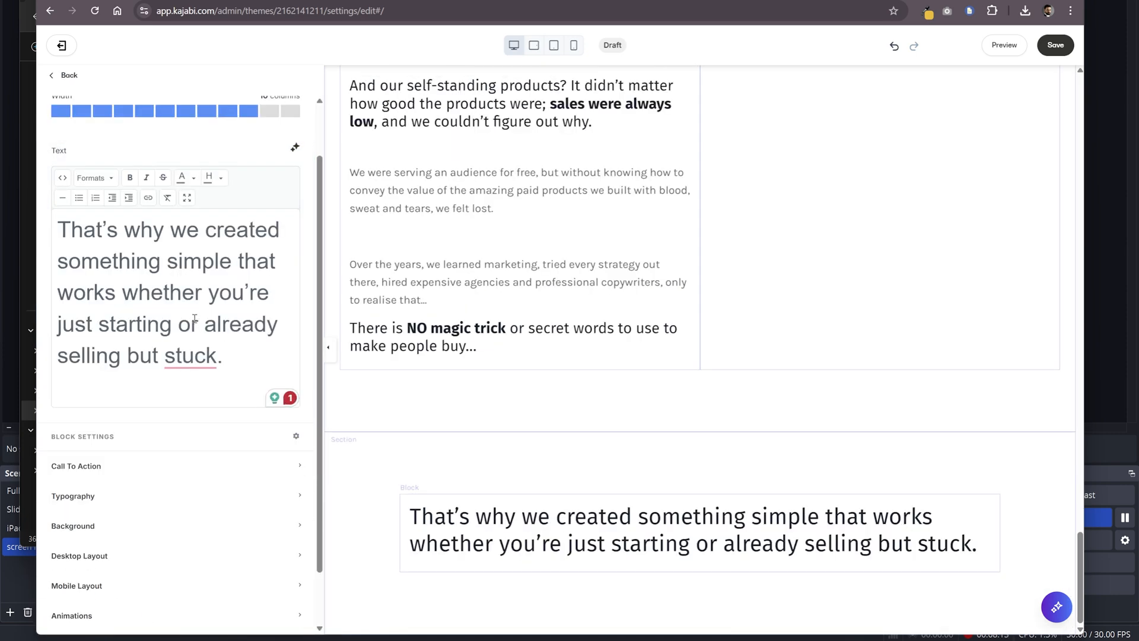
- Replace the Transition section's placeholder text with the copied sentence as a heading and break it after "something simple"
key(Return)
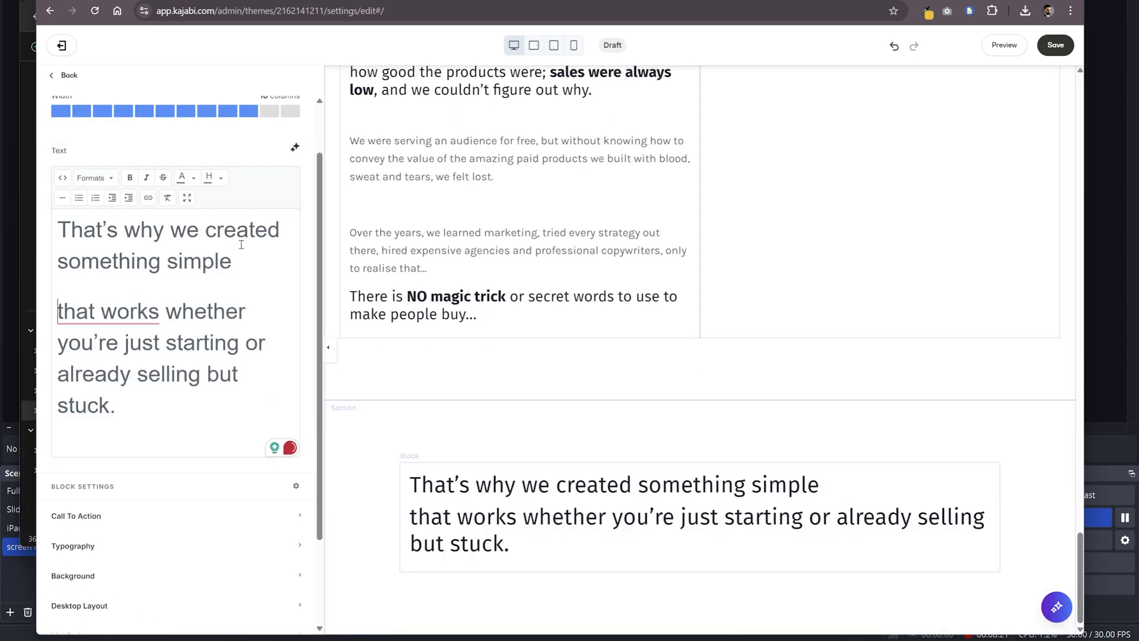
- Center the text of the block that starts with "That's why we created something simple"
scroll(142, 507, down, 1)
click(168, 530)
drag(906, 485, 420, 488)
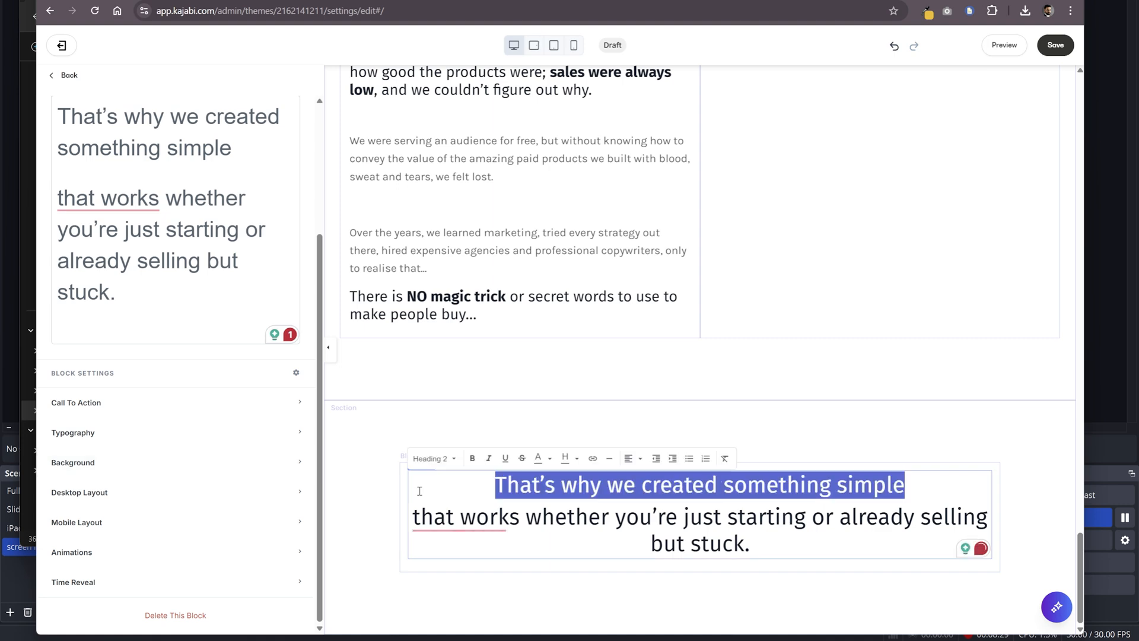
- Rearrange the heading lines so the first ends with "that works" and the second starts with "Whether you're just starting"
scroll(255, 297, up, 3)
drag(233, 325, 66, 293)
click(254, 319)
key(Delete)
click(86, 356)
key(Right)
key(Right)
key(Right)
key(Return)
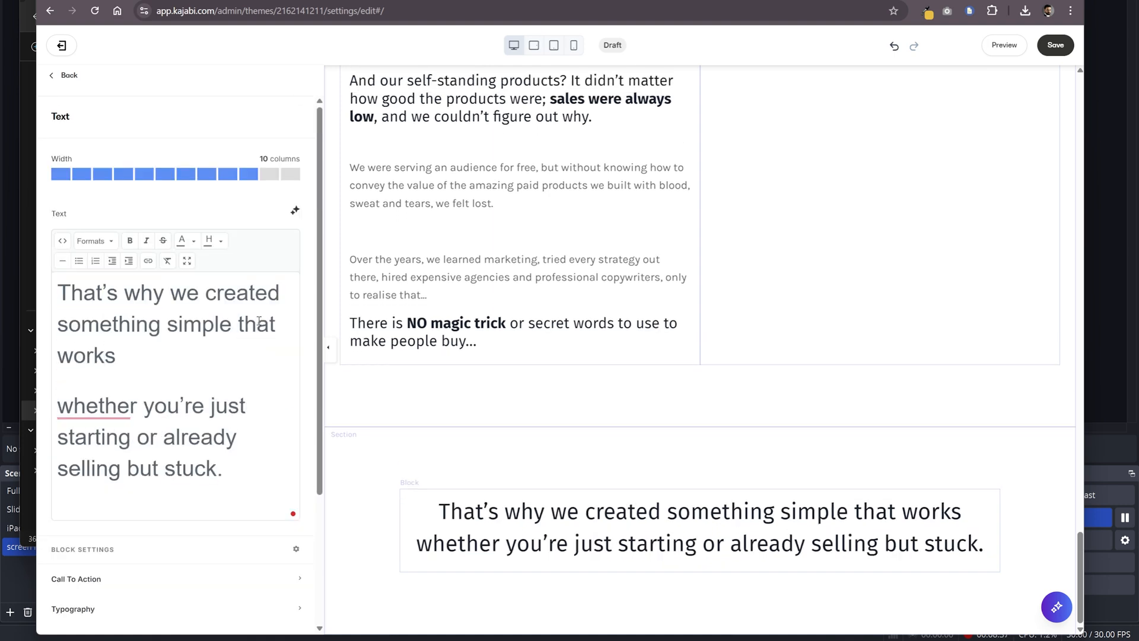
- Give the line "That's why we created something simple that works" a dark background highlight and white text
drag(119, 356, 162, 256)
click(222, 244)
click(208, 260)
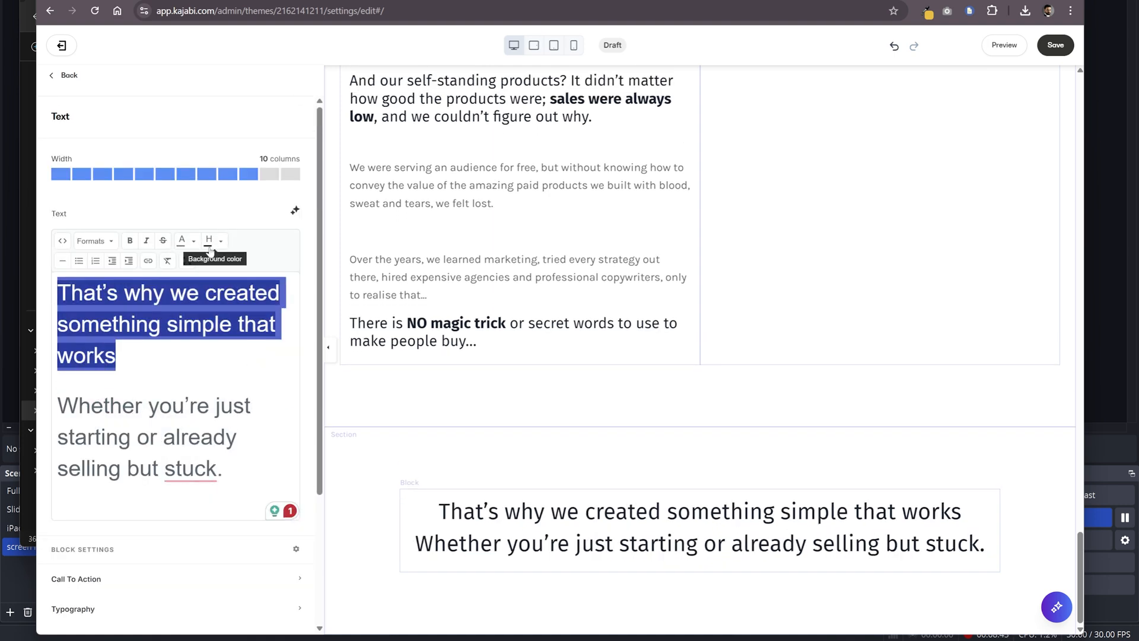
click(194, 242)
click(207, 313)
click(449, 259)
click(614, 413)
click(231, 408)
- Change the background highlight of the heading "You are not a pro copywriter" to teal
scroll(400, 360, up, 9)
scroll(400, 360, up, 20)
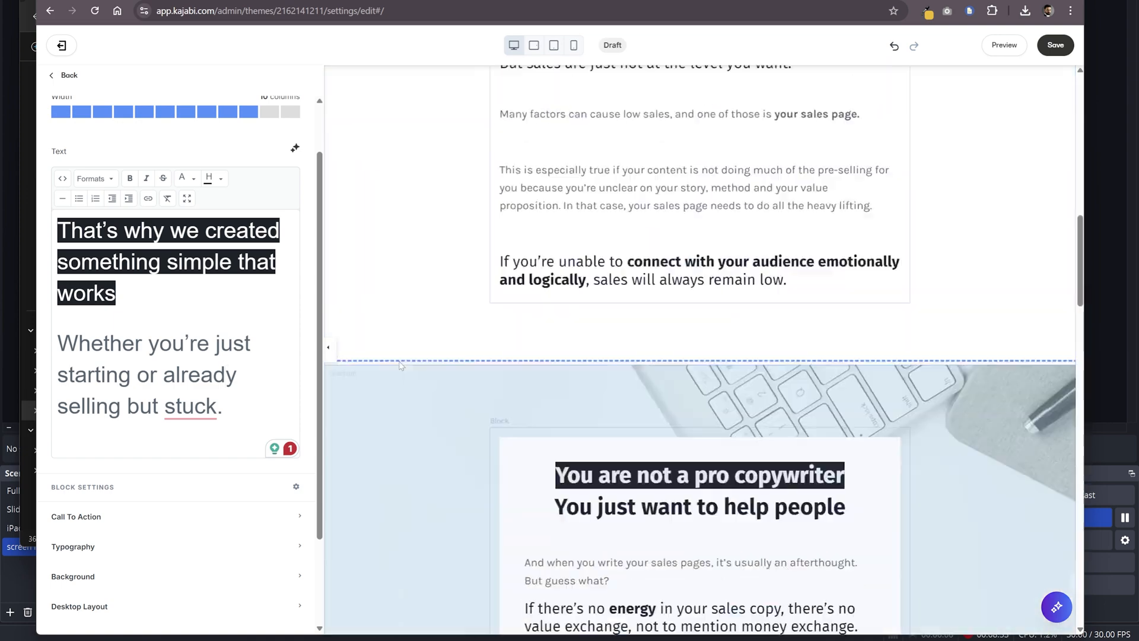
scroll(593, 308, down, 5)
click(847, 180)
drag(848, 180, 552, 186)
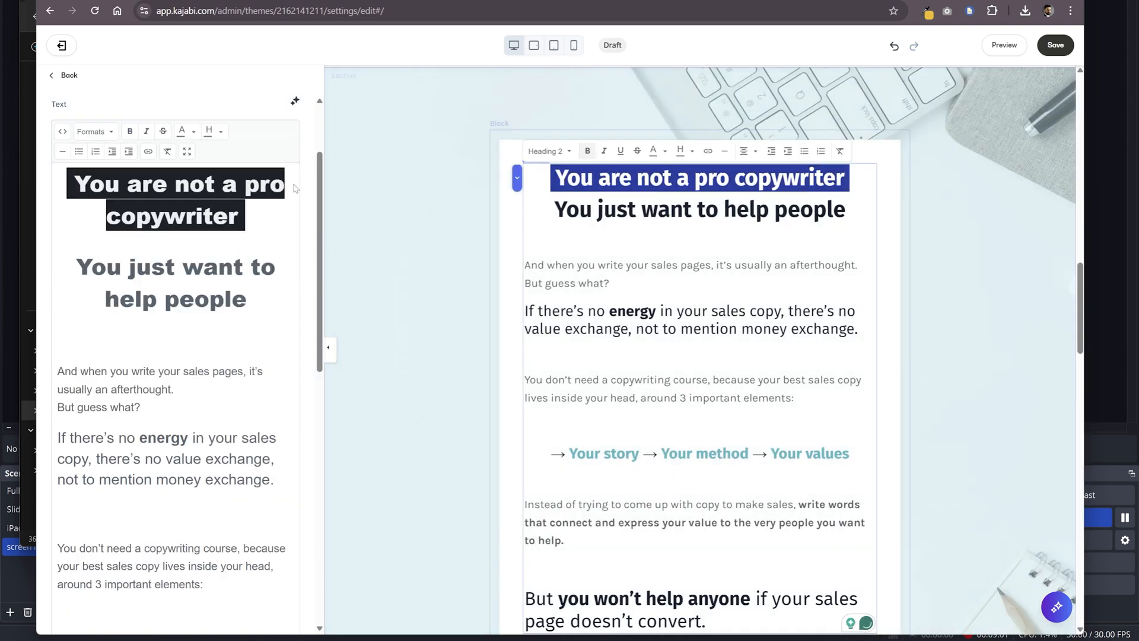
drag(249, 218, 66, 181)
click(220, 132)
click(227, 150)
click(240, 249)
- Apply custom white text to "You are not a pro copywriter" and pad the highlighted line with spaces at both ends
drag(244, 217, 66, 183)
click(193, 132)
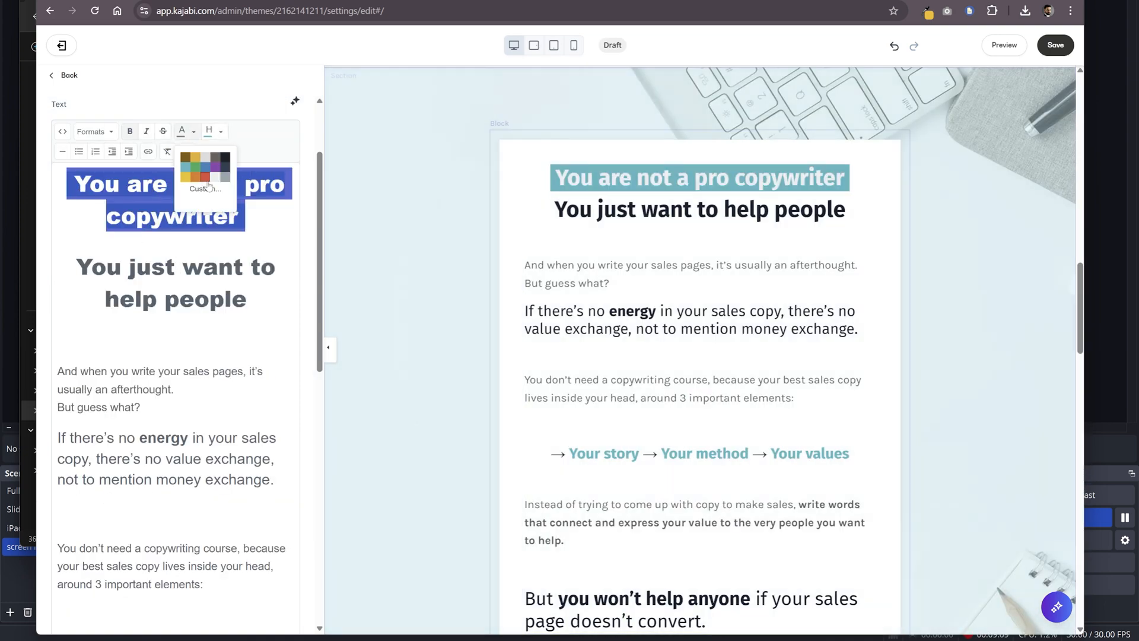
click(206, 203)
click(614, 412)
click(242, 218)
click(78, 184)
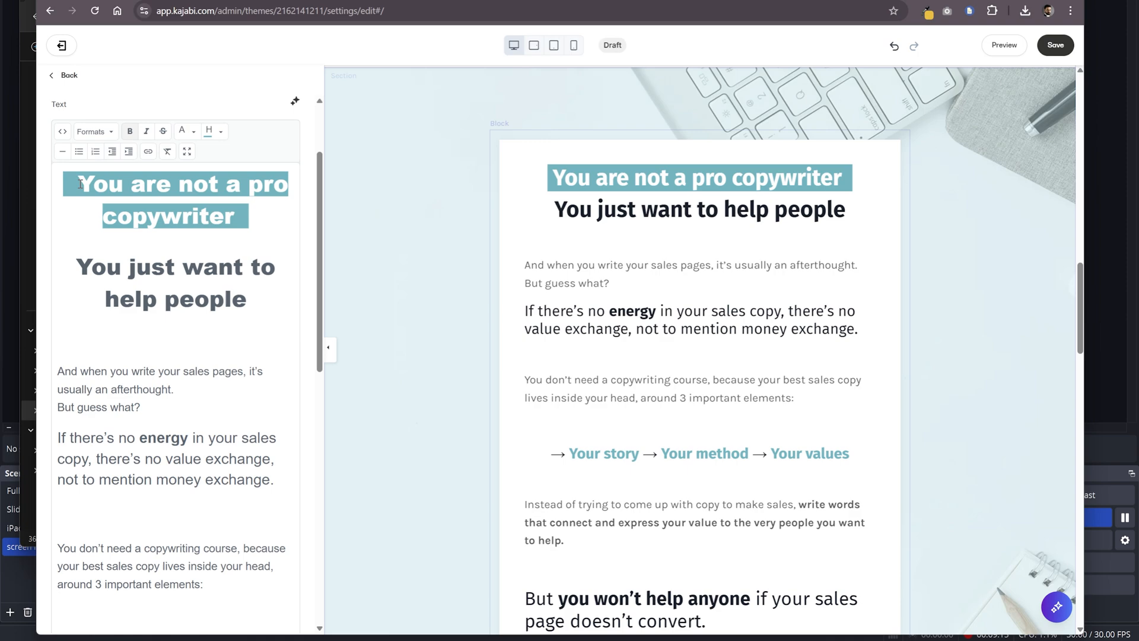
click(262, 221)
- Pad the teal-highlighted "It's the energy behind the writing." line and the greeting heading with spaces, ending the greeting with a comma
scroll(498, 222, down, 12)
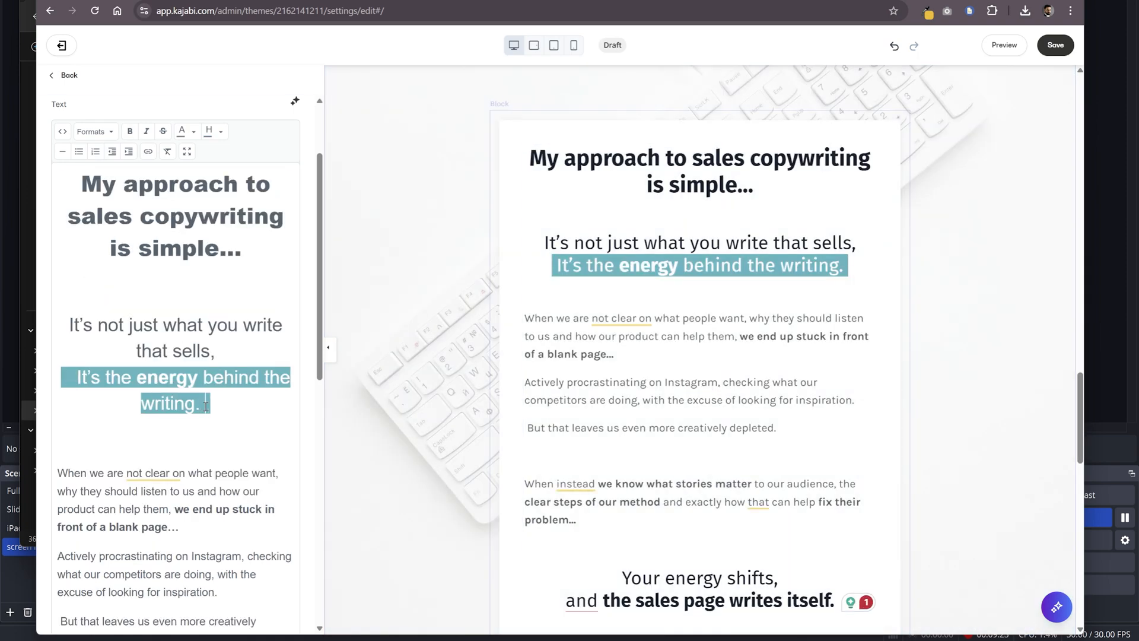
scroll(415, 356, down, 7)
click(392, 361)
scroll(376, 216, down, 2)
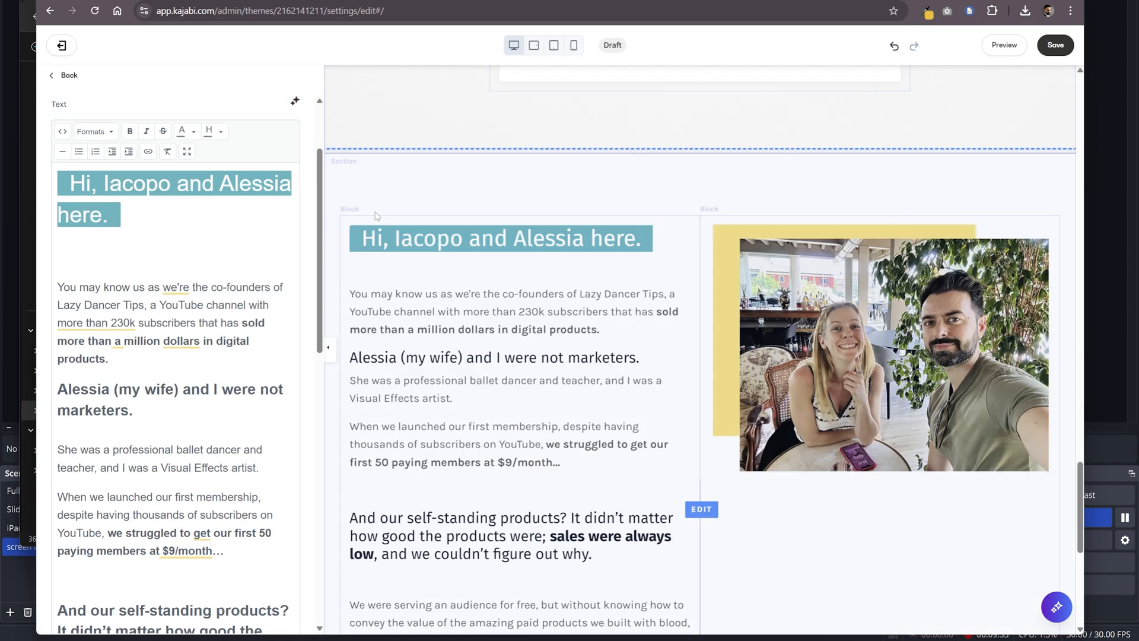
scroll(521, 404, down, 7)
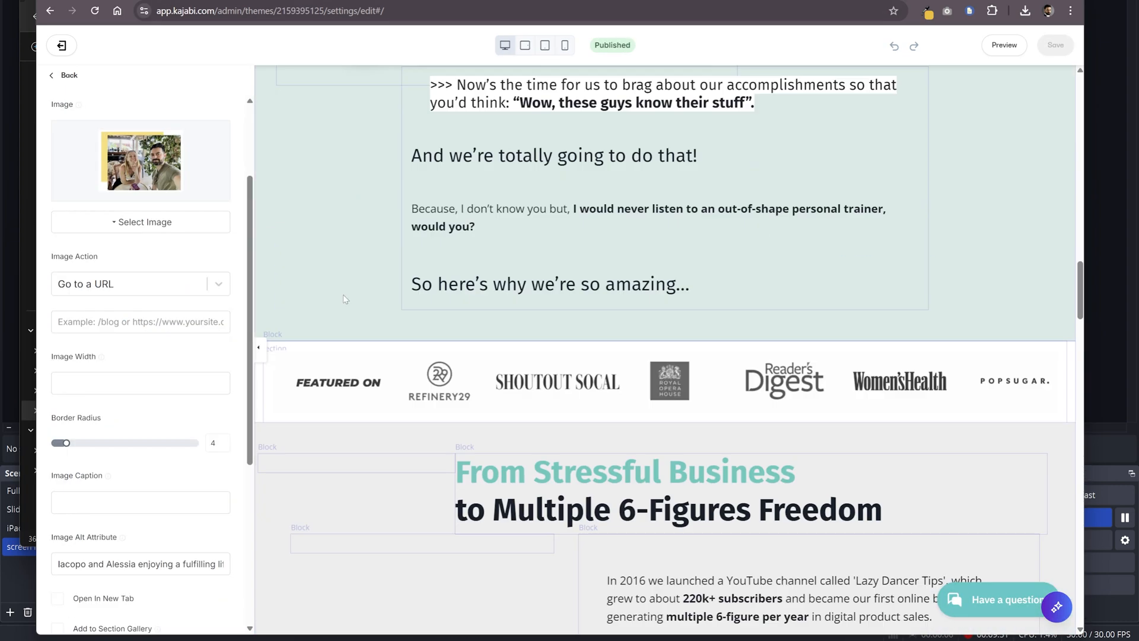
- Copy the image address of the "Featured on" logo strip from the published page
right_click(149, 147)
right_click(218, 144)
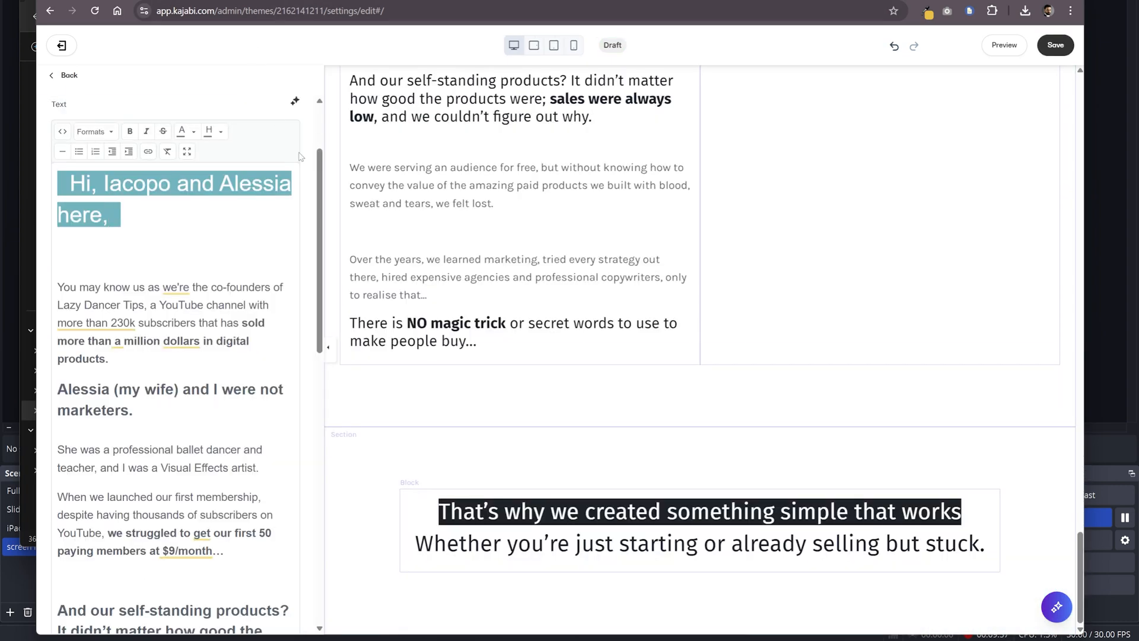
- Add a new text section after the Transition section and insert an image block into it
click(64, 78)
click(63, 78)
click(107, 438)
click(107, 374)
click(108, 208)
click(104, 359)
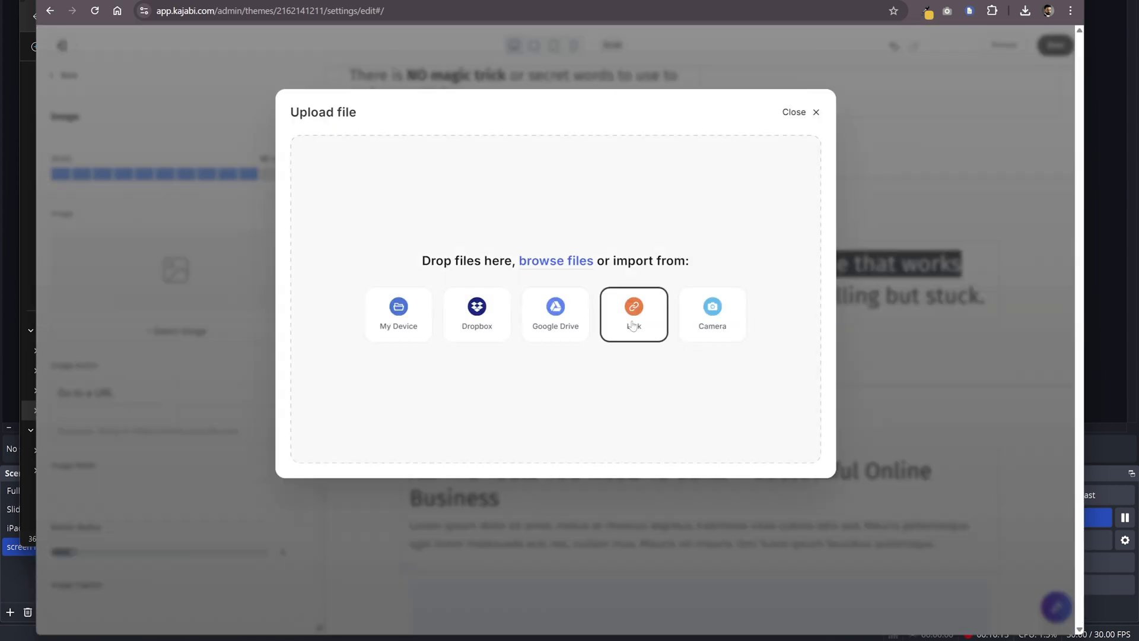
- Import the "Featured on" logo strip into the image block from its copied link, without editing the picture
click(633, 310)
key(ctrl+v)
click(554, 307)
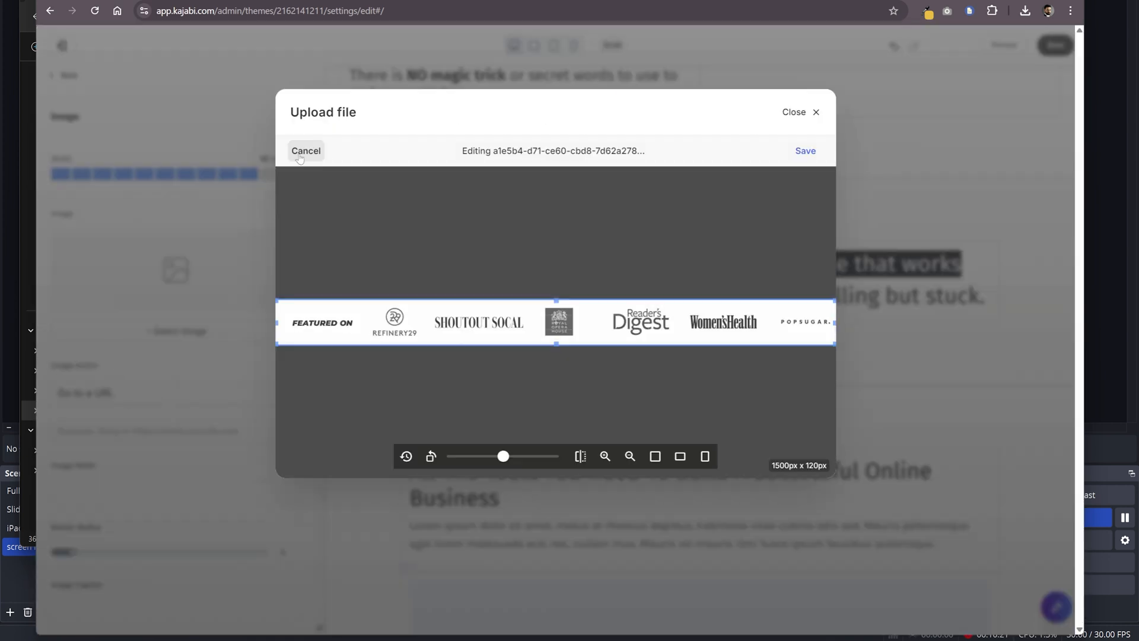
click(305, 150)
- Widen the logo image block to the full section width and open its desktop layout settings
scroll(144, 435, down, 5)
scroll(402, 385, down, 1)
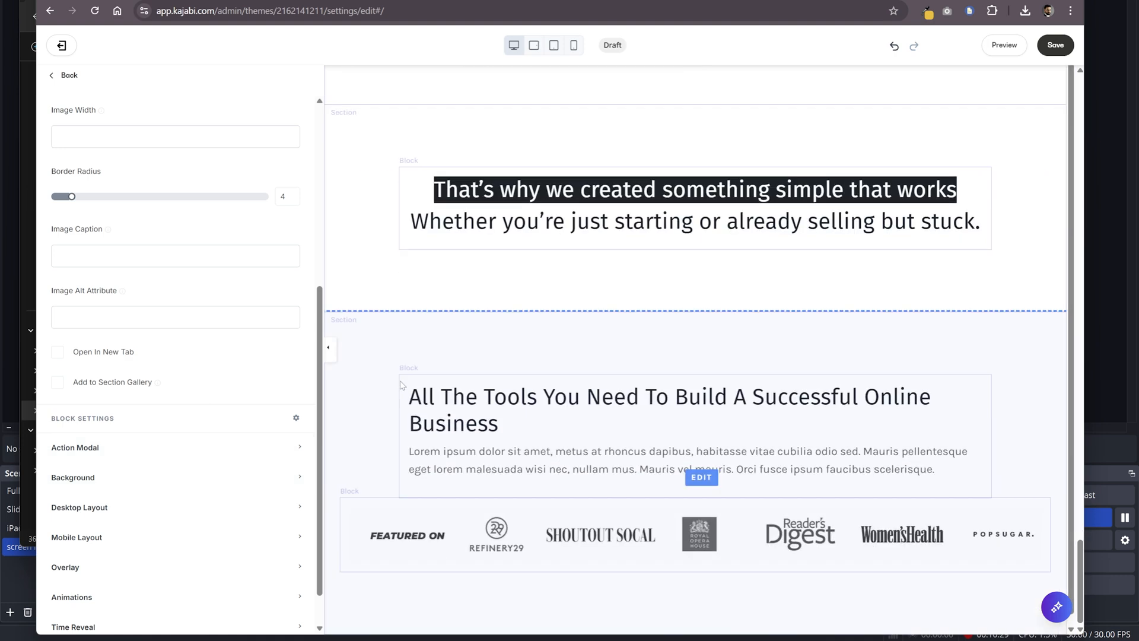
click(80, 507)
scroll(170, 297, down, 5)
click(170, 278)
- Delete the placeholder text block above the logo strip in the new section
scroll(221, 451, up, 8)
click(64, 77)
click(107, 164)
scroll(206, 605, down, 7)
click(193, 608)
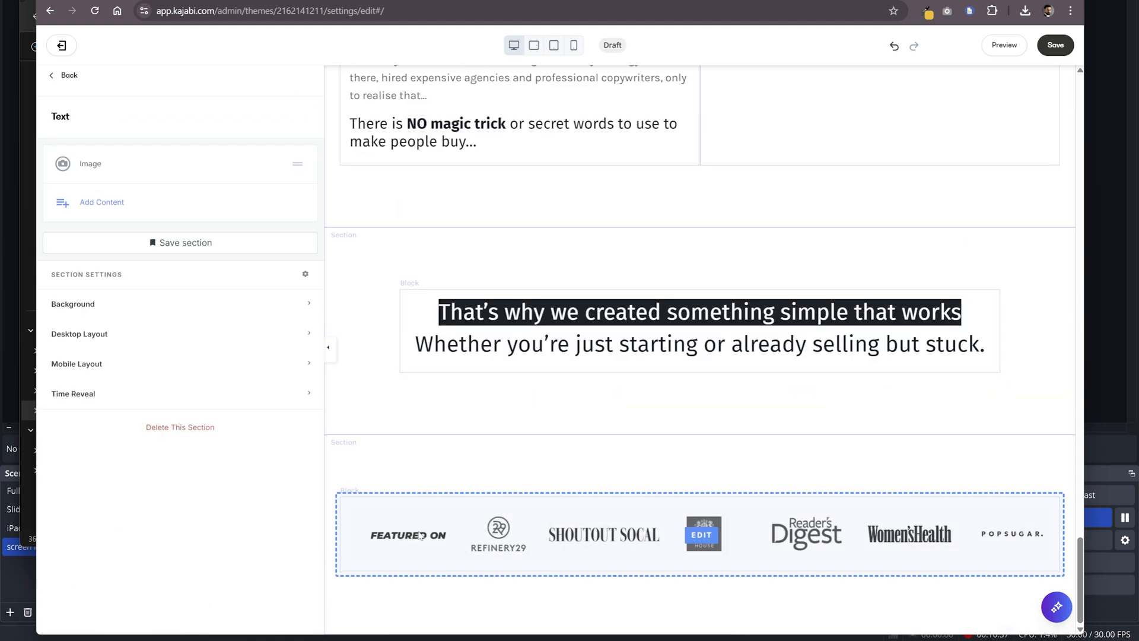
- Remove the desktop spacing around the logo strip within its image block and check the block's background settings
click(420, 536)
scroll(178, 432, down, 6)
scroll(291, 404, up, 6)
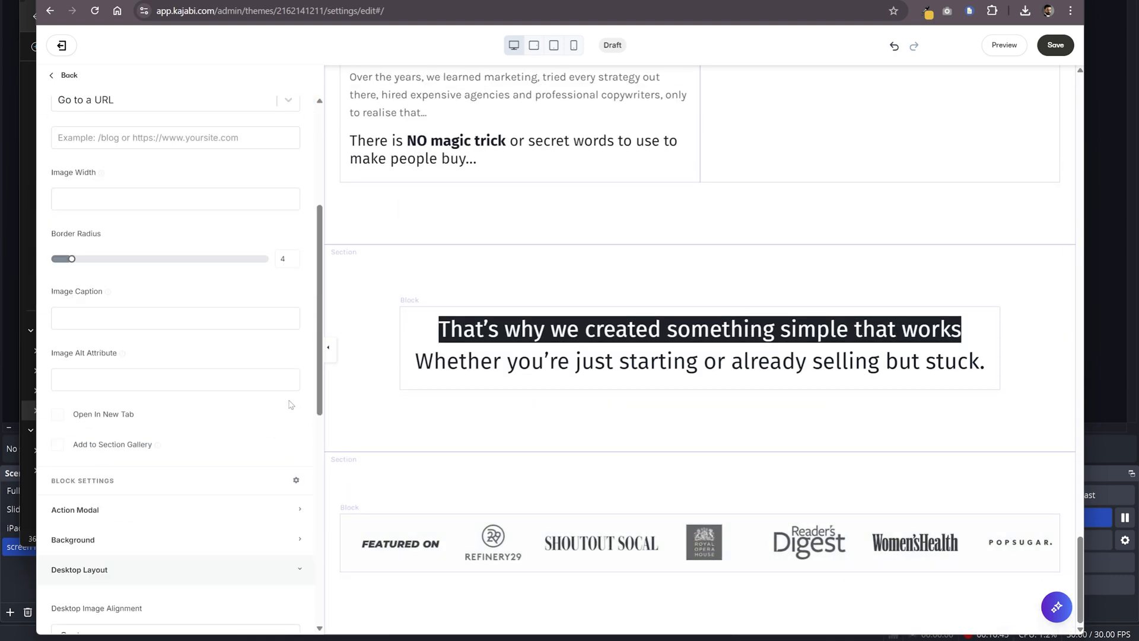
scroll(290, 404, down, 8)
scroll(144, 424, up, 7)
click(142, 426)
scroll(145, 422, down, 6)
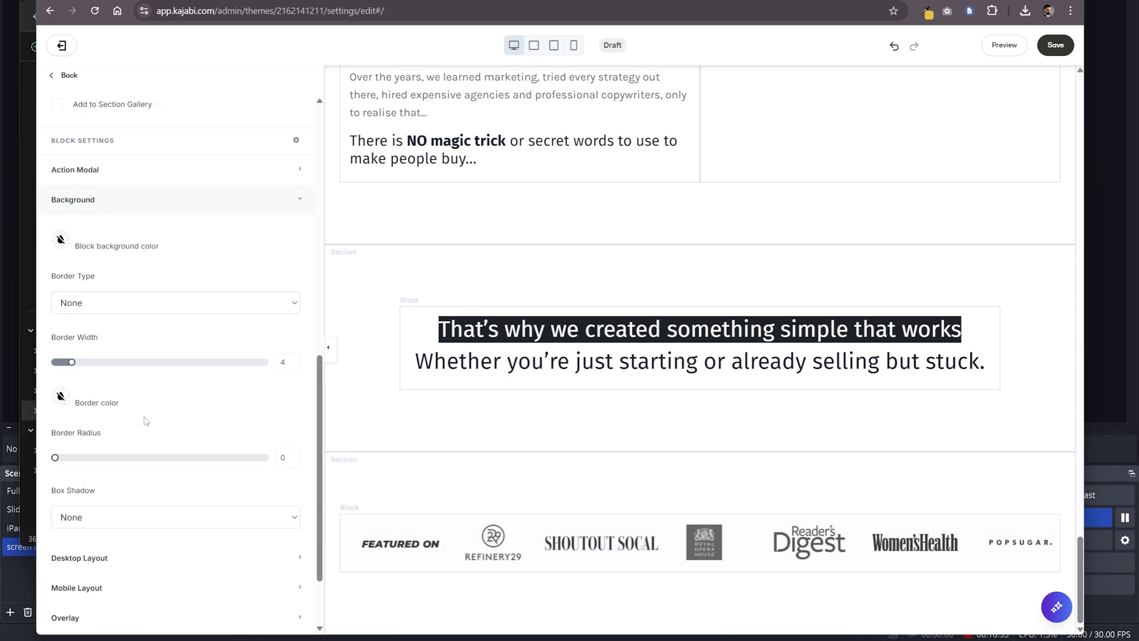
click(139, 461)
scroll(280, 427, down, 1)
- Set all four desktop padding values of the logo strip section to 0
click(63, 76)
scroll(127, 350, down, 3)
click(165, 243)
text(0)
key(Tab)
text(0)
key(Tab)
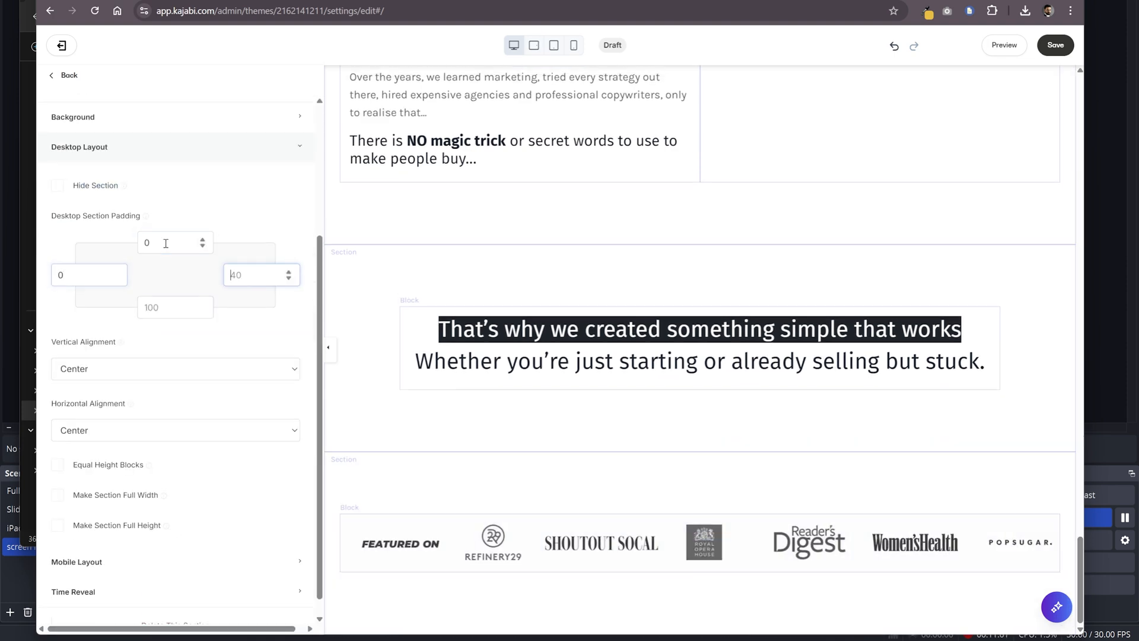
text(0	0)
- Rename the logo strip section to "publications" and move it between Rapport and Transition
click(79, 81)
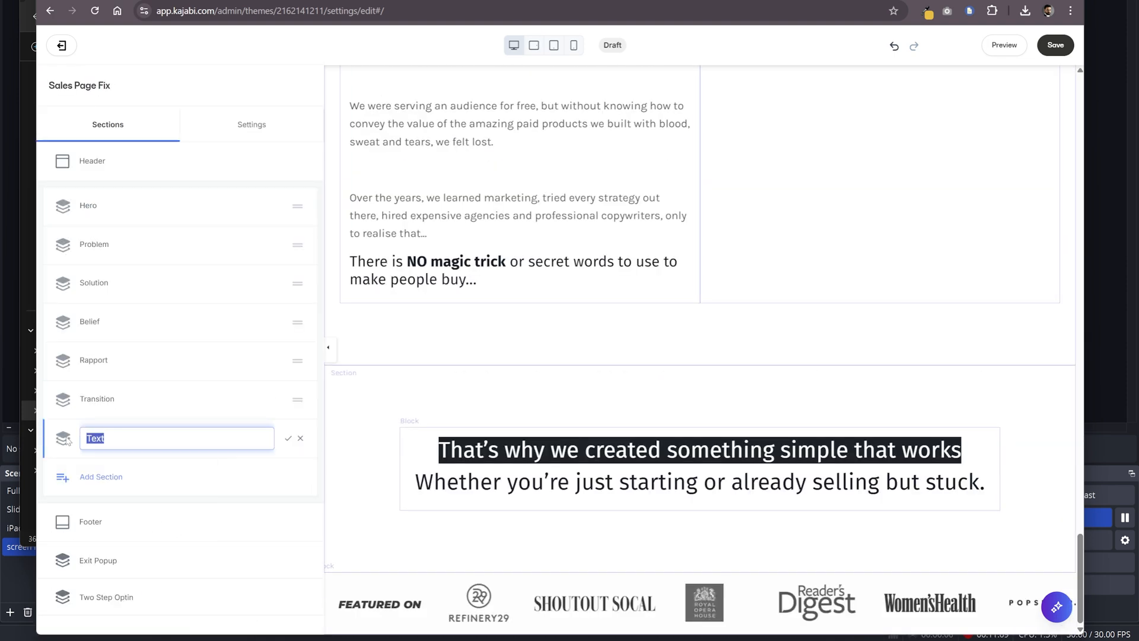
text(publications)
key(Return)
drag(297, 438, 298, 392)
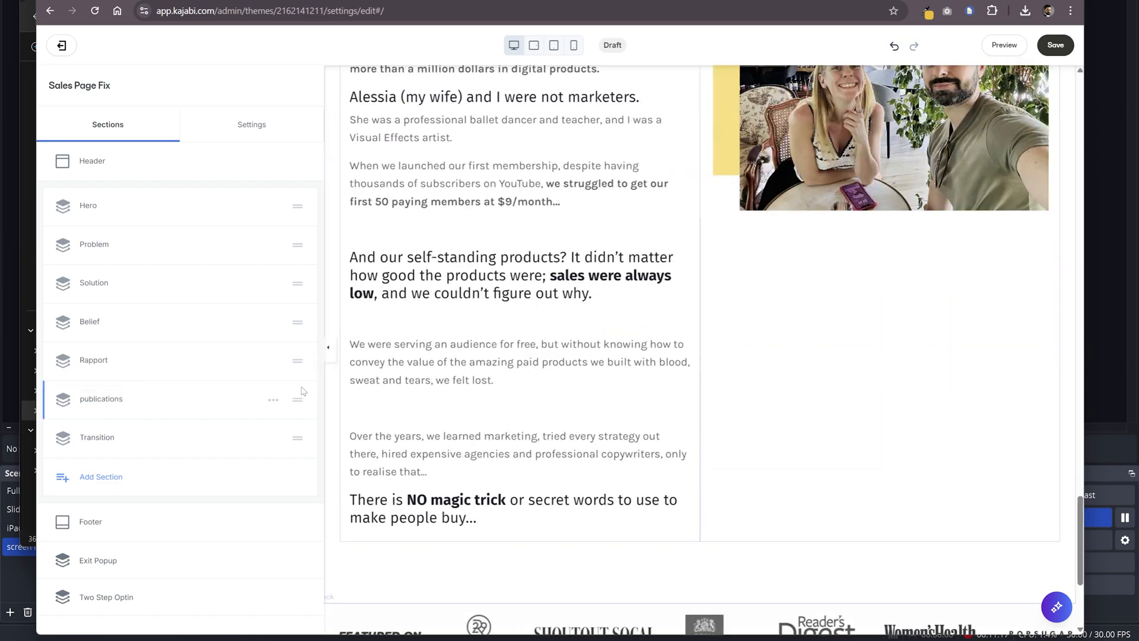
- Cut the copy from "And our self-standing products?" to the end out of the Rapport text block and remove the leftover blank line
click(688, 578)
scroll(457, 365, down, 1)
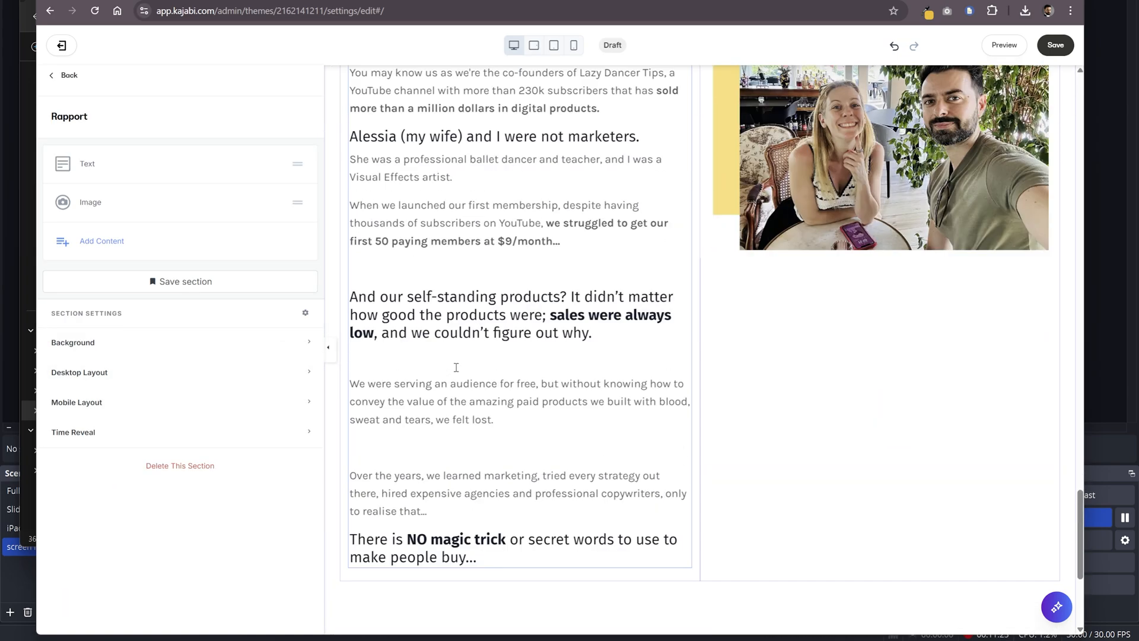
scroll(475, 359, up, 4)
scroll(512, 344, down, 4)
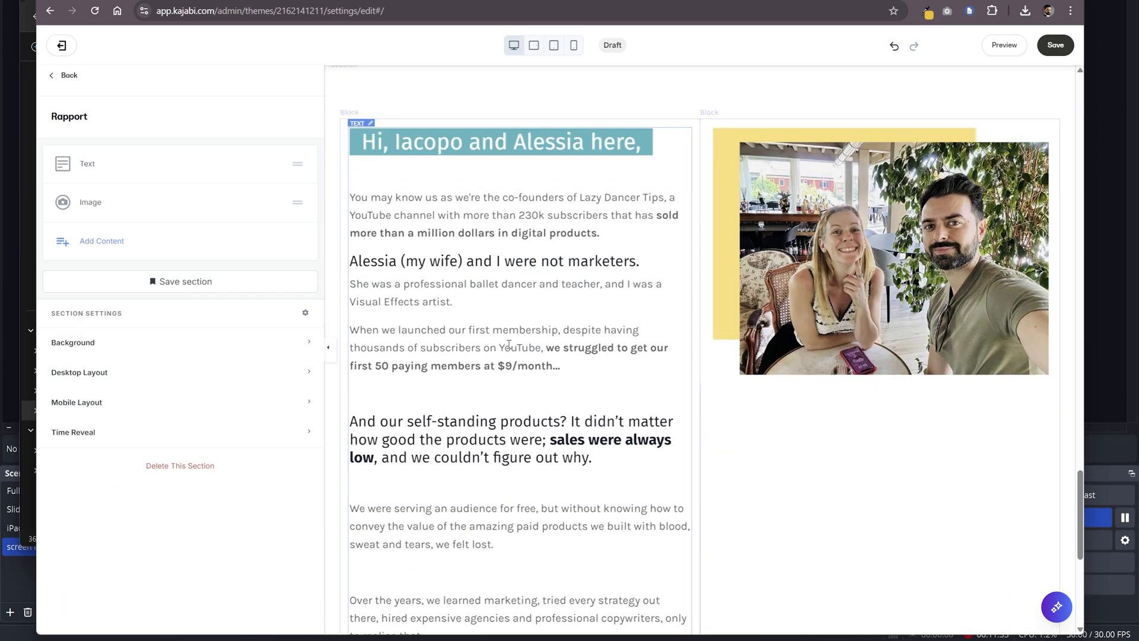
click(510, 344)
scroll(160, 318, down, 9)
drag(156, 569, 52, 176)
key(ctrl+x)
key(BackSpace)
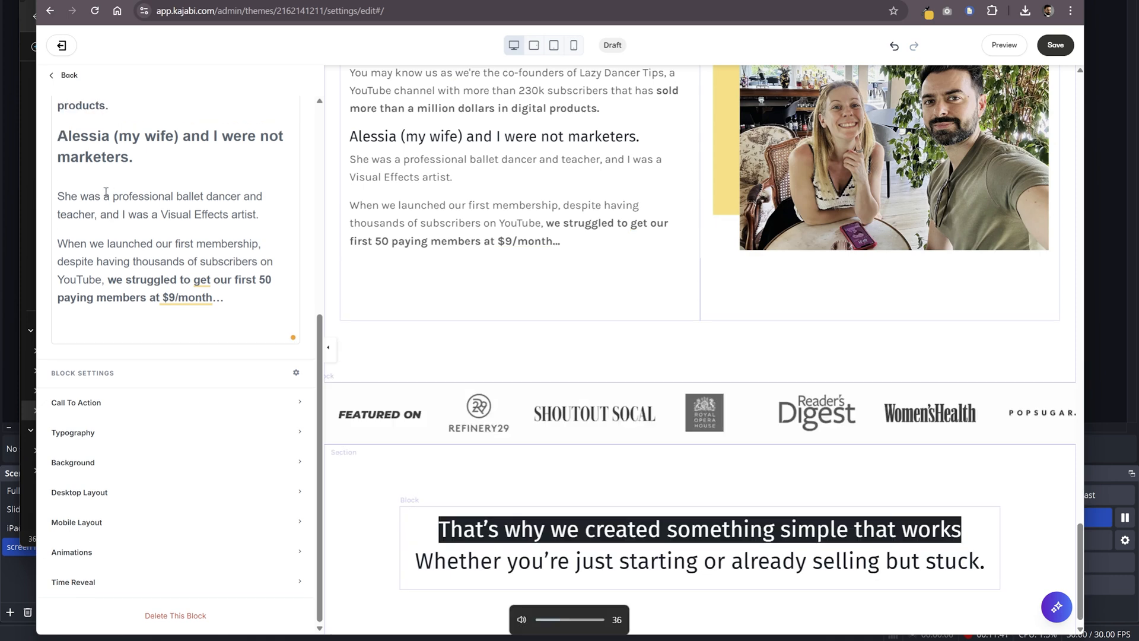
- Add a second text block to the Rapport section, replace its placeholder with the cut copy and make it 9 columns wide
click(68, 76)
click(100, 242)
scroll(106, 439, down, 5)
click(244, 525)
key(ctrl+a)
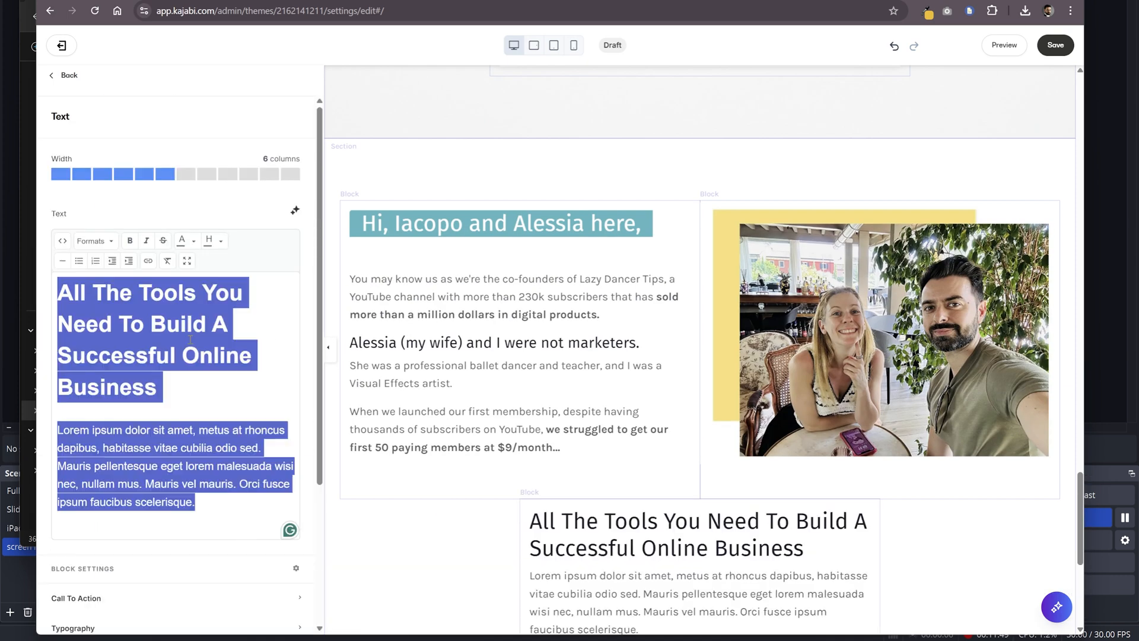
key(ctrl+v)
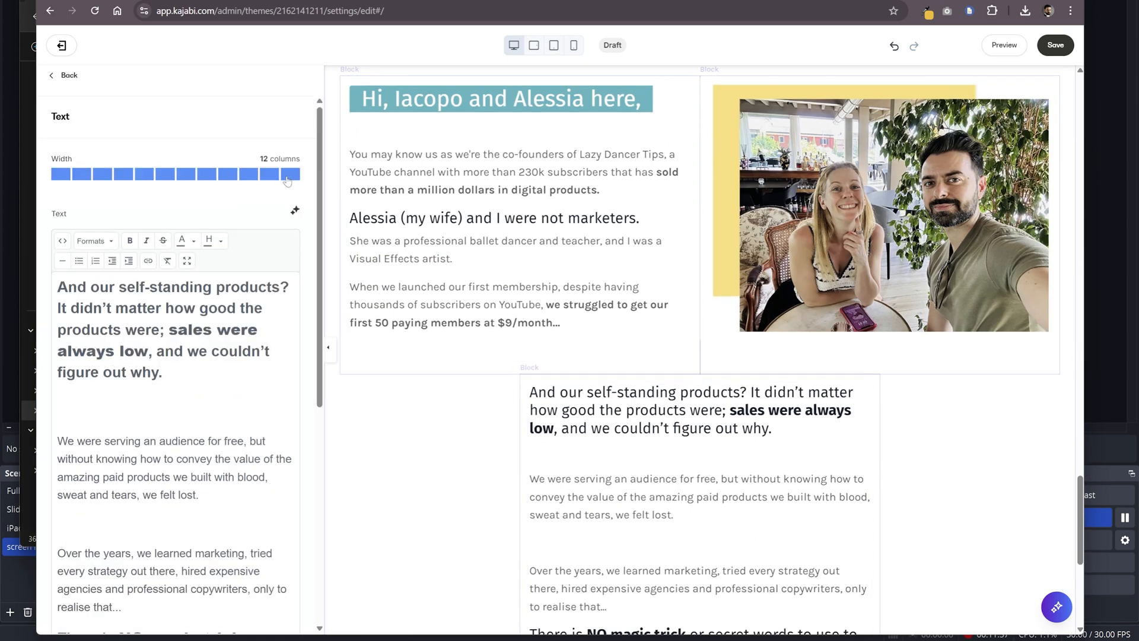
click(229, 178)
- Add a custom code block 3 columns wide beside the second Rapport text block
click(68, 75)
click(98, 277)
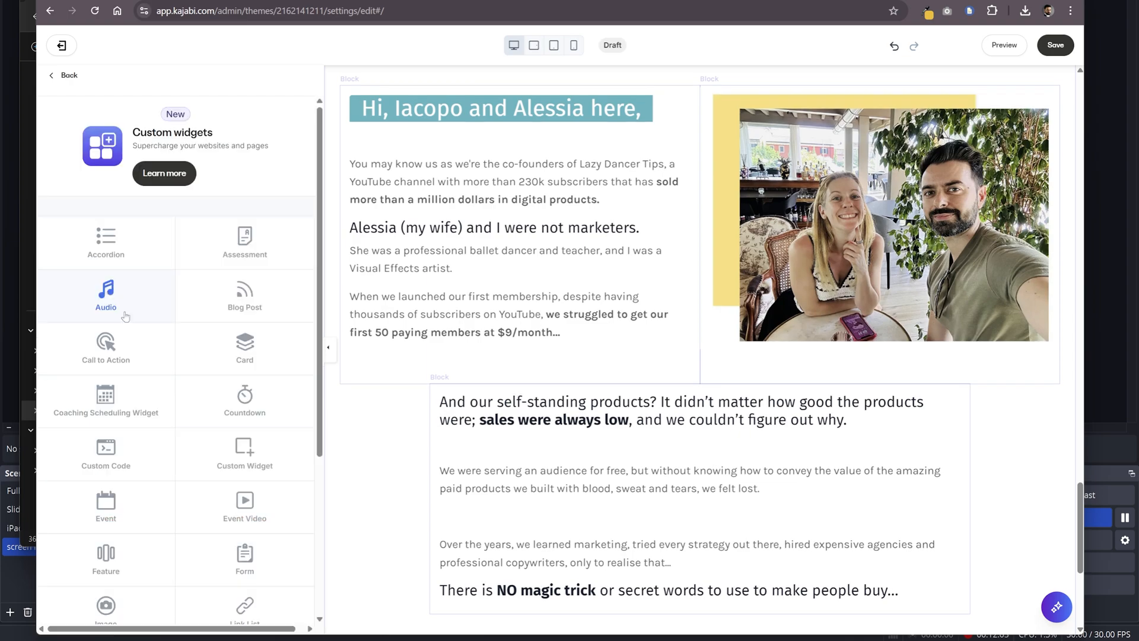
click(105, 454)
click(104, 174)
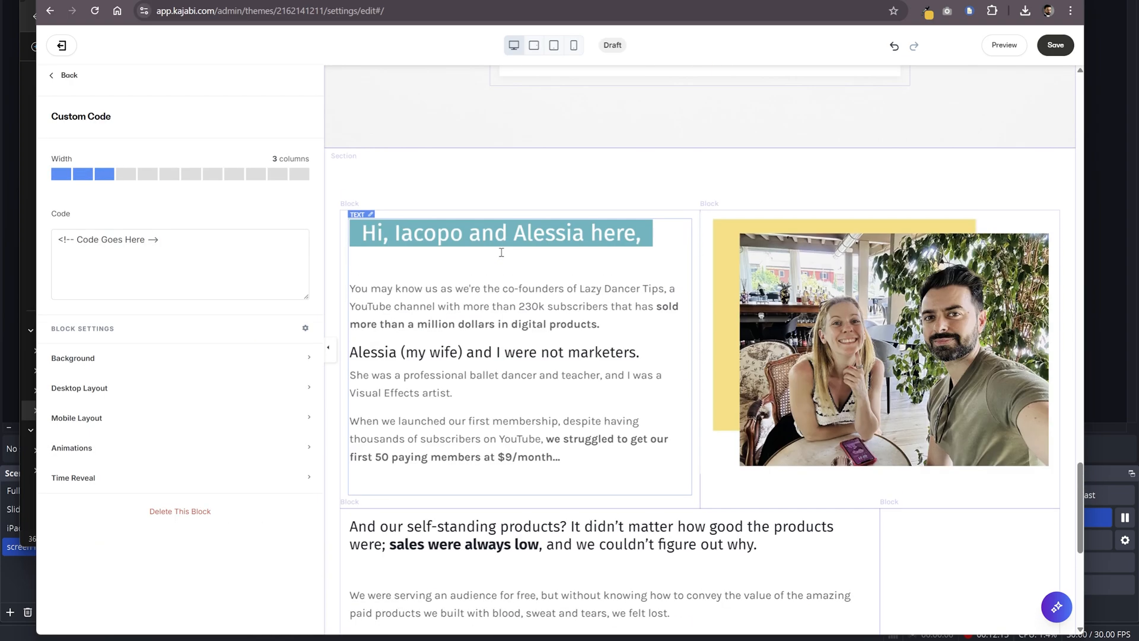
- Set the Rapport section's bottom desktop padding to 20
scroll(453, 433, down, 4)
click(445, 419)
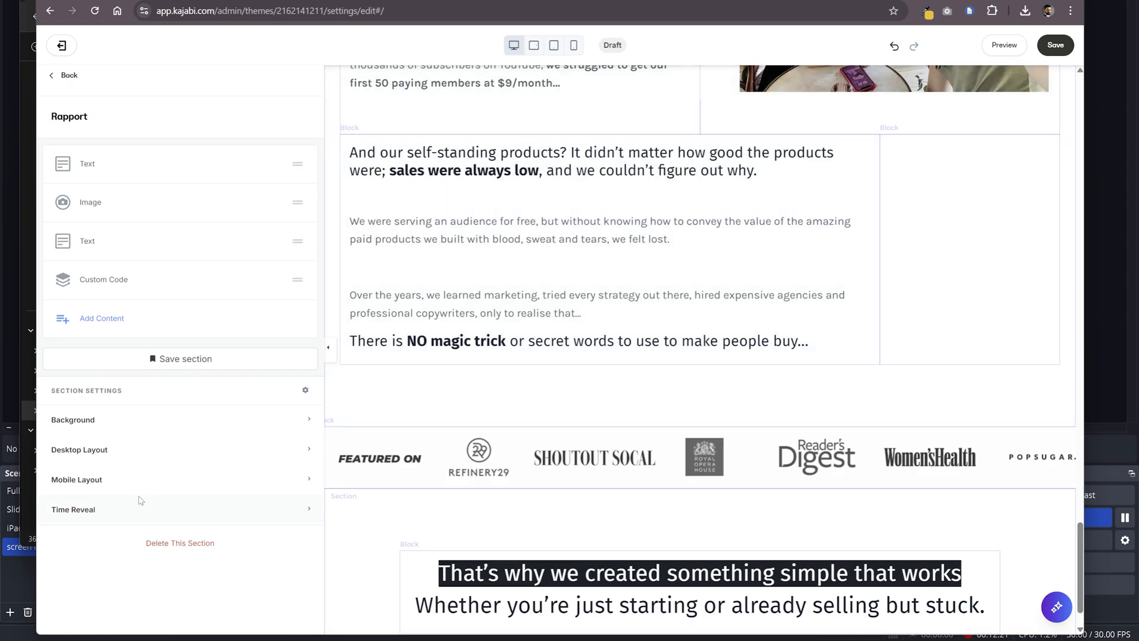
click(131, 451)
scroll(154, 451, down, 5)
click(168, 288)
text(20)
scroll(377, 268, up, 2)
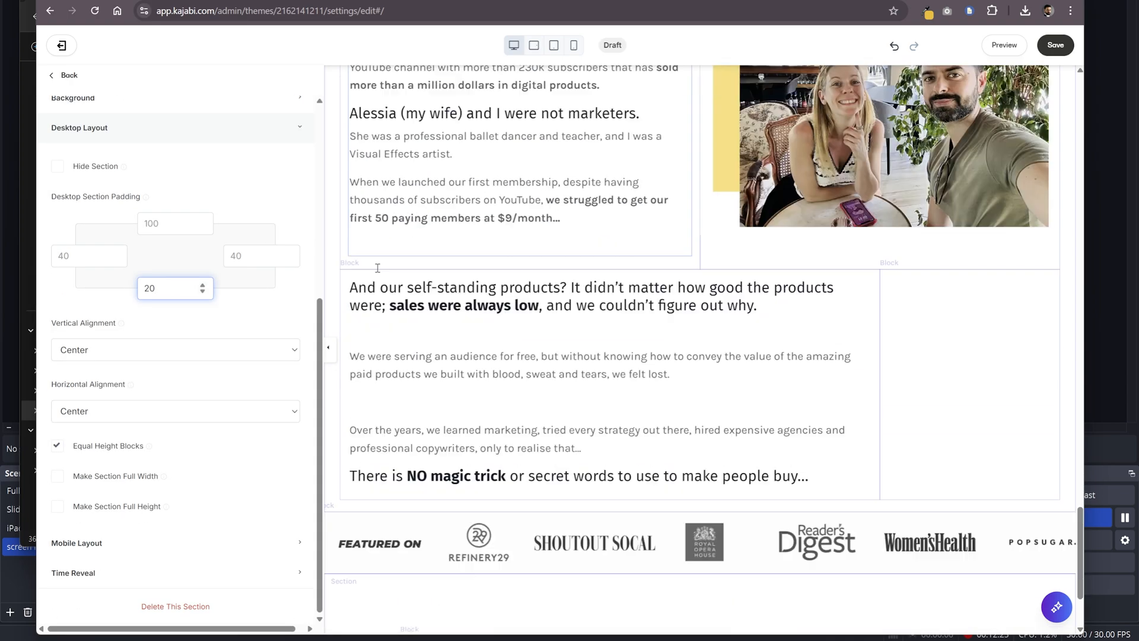
scroll(380, 287, down, 1)
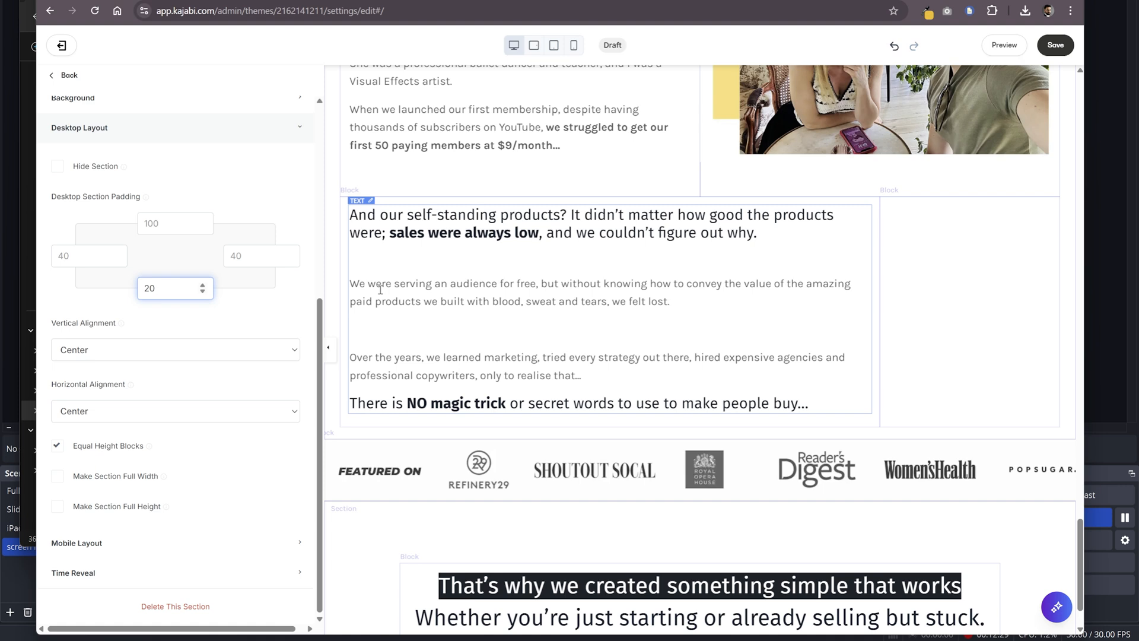
- Add a 12-column text block at the end of the Rapport section and clear its placeholder text
scroll(244, 368, up, 5)
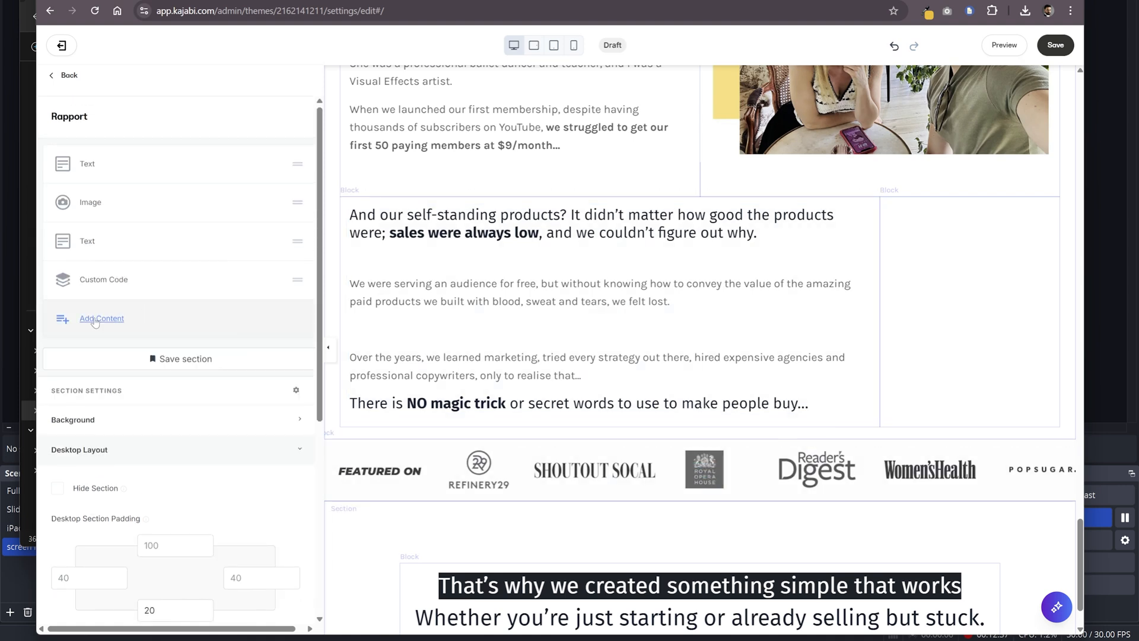
click(103, 320)
scroll(143, 368, down, 5)
click(244, 540)
click(290, 174)
key(ctrl+a)
key(Delete)
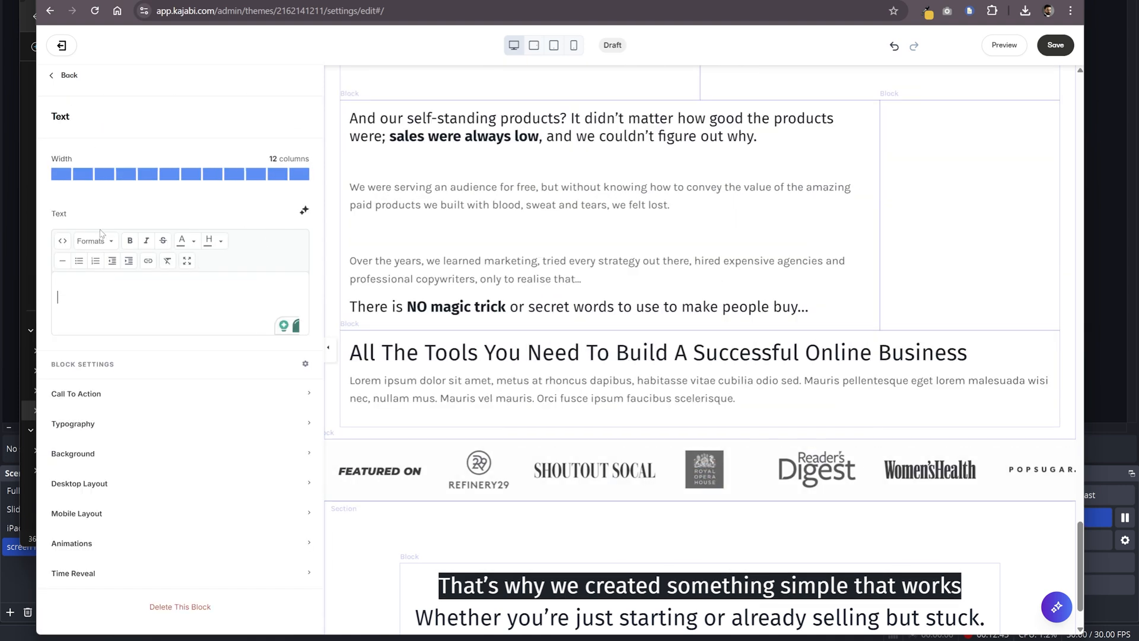
- Insert a horizontal line into the empty text block and make the block flush in its desktop layout
click(62, 260)
click(79, 489)
click(57, 496)
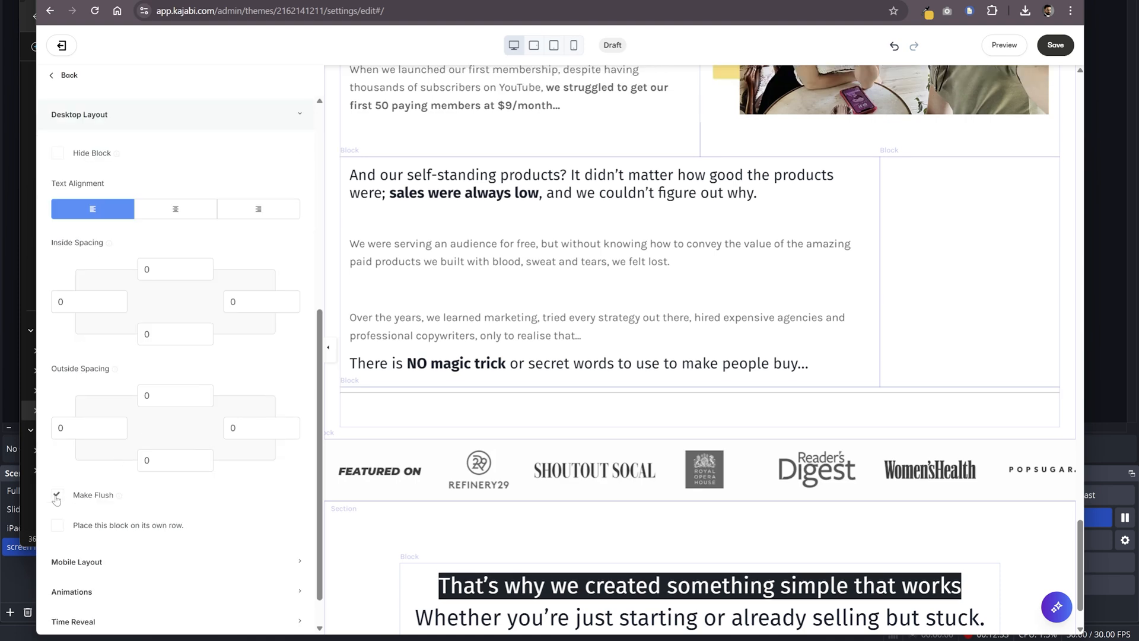
- Remove the empty paragraph below the horizontal line by deleting it from the block's source code
click(414, 412)
click(114, 197)
key(BackSpace)
key(ctrl+z)
click(62, 132)
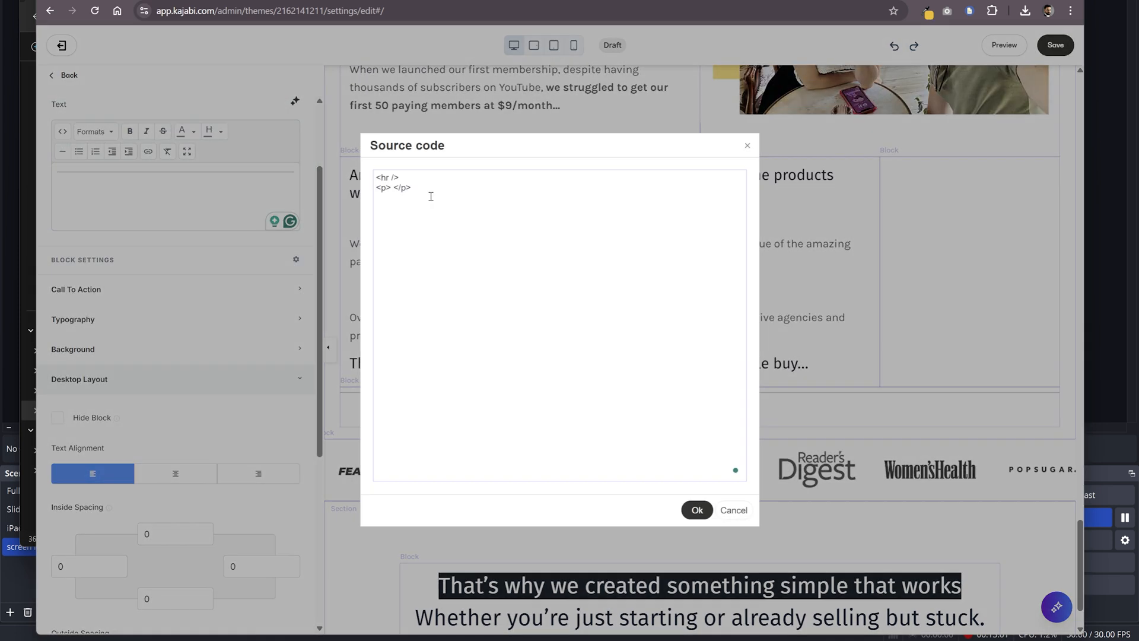
drag(430, 191, 375, 188)
key(BackSpace)
click(697, 510)
- Save the sales page draft and open its preview
click(1009, 46)
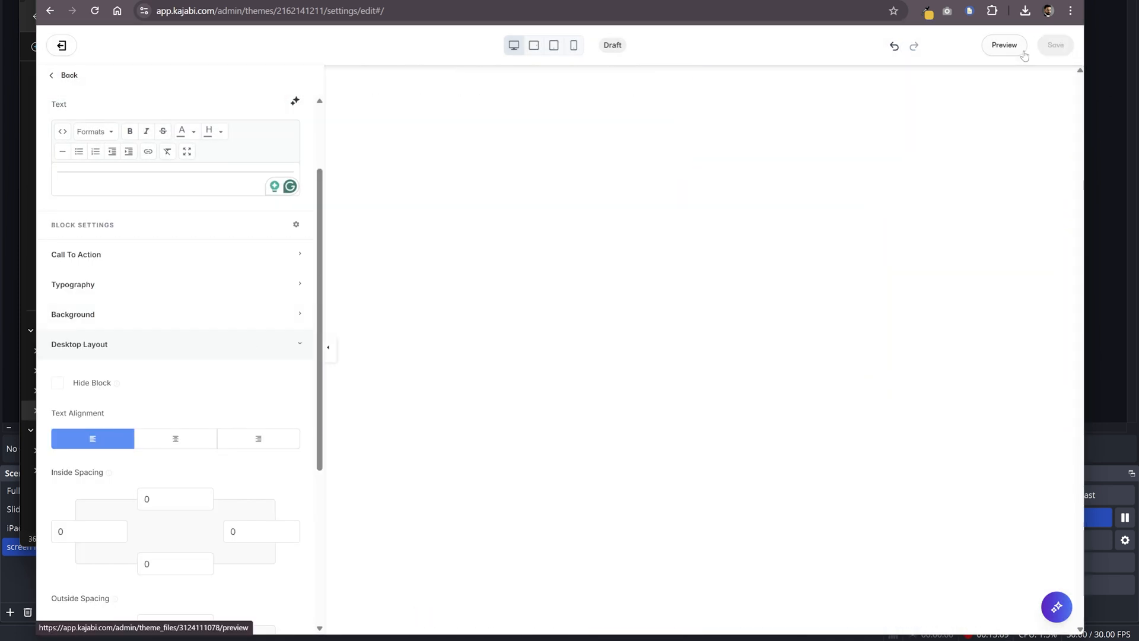
- Change the highlight of "That's why we created something simple that works" in the Transition section to teal
scroll(899, 264, down, 10)
scroll(900, 263, down, 20)
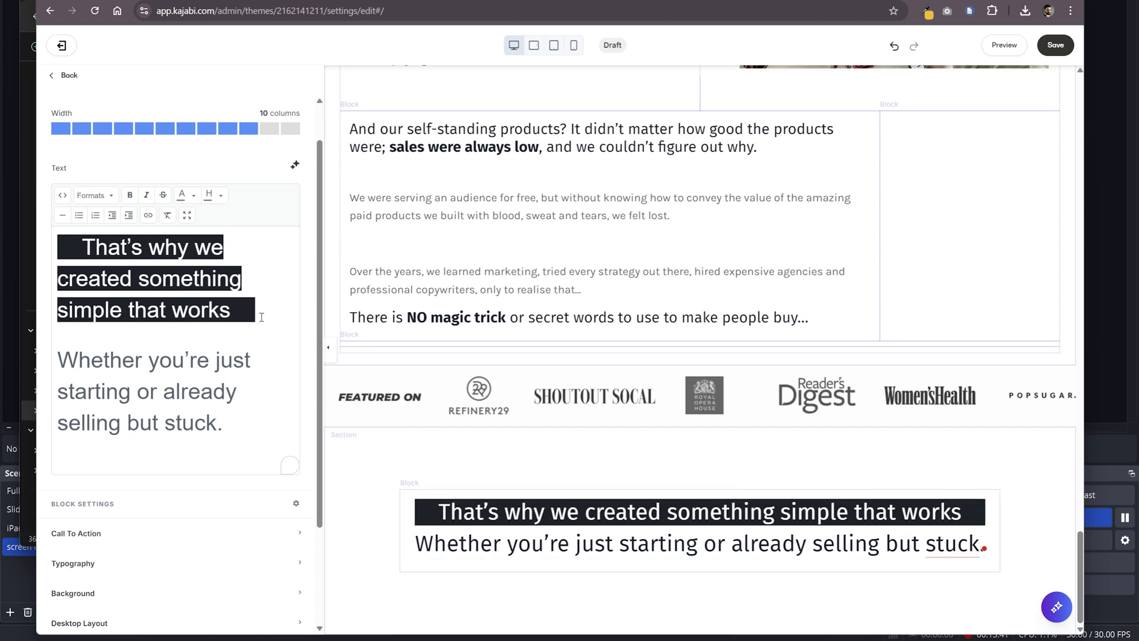
click(219, 199)
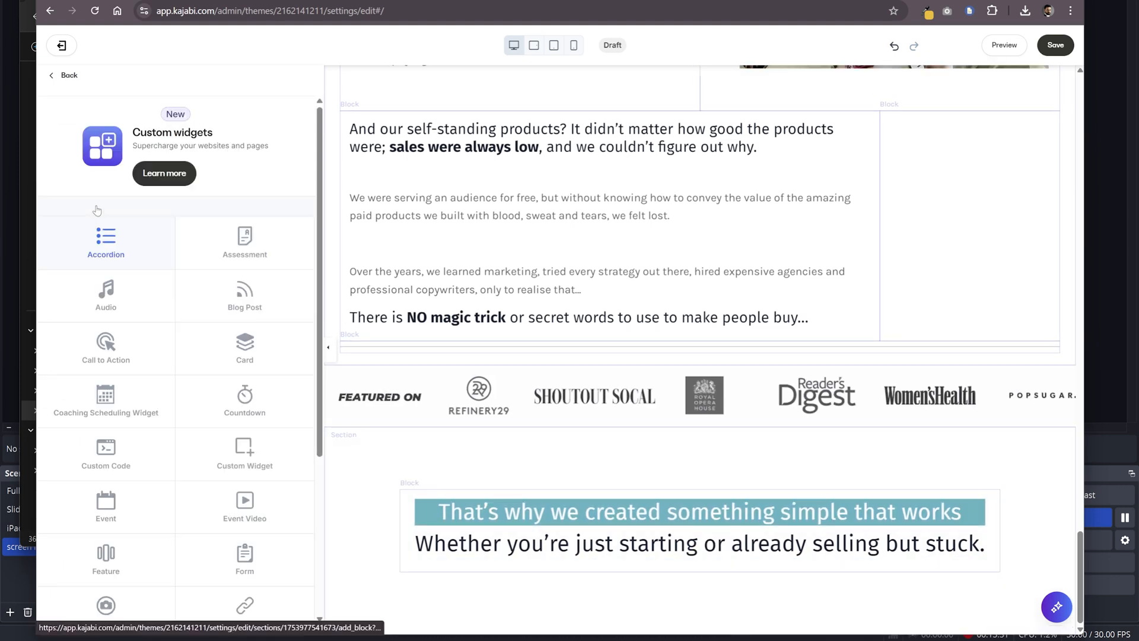
- Add a text block to the Transition section and replace its source code with a horizontal line, <hr />
scroll(154, 306, down, 5)
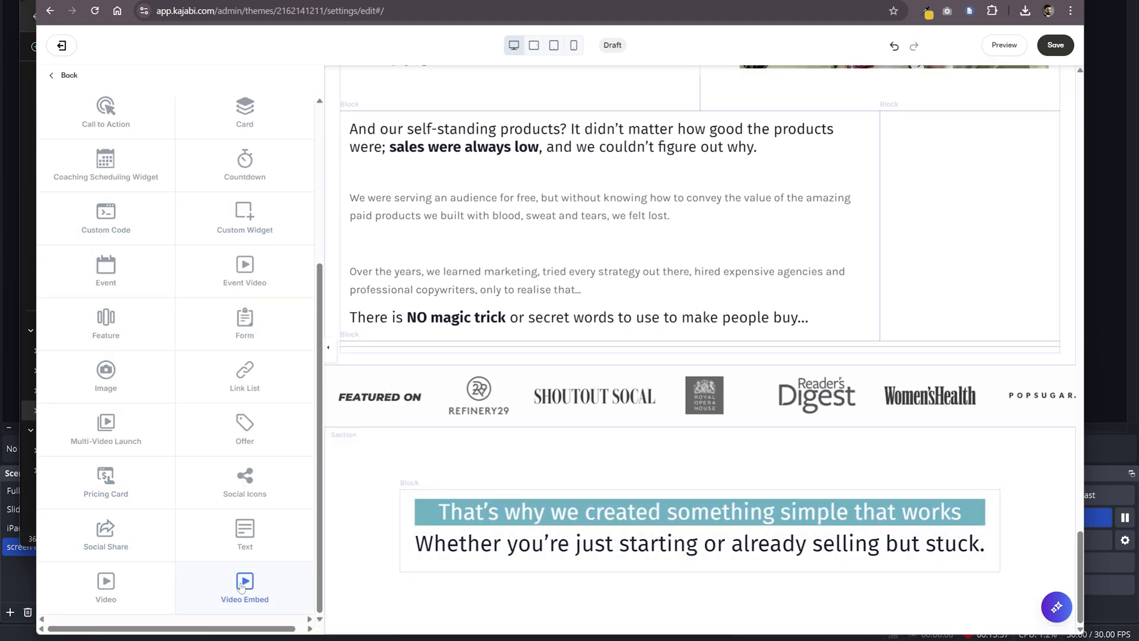
click(245, 529)
click(95, 291)
key(ctrl+a)
key(BackSpace)
click(62, 241)
click(384, 212)
text(<hr />)
click(696, 509)
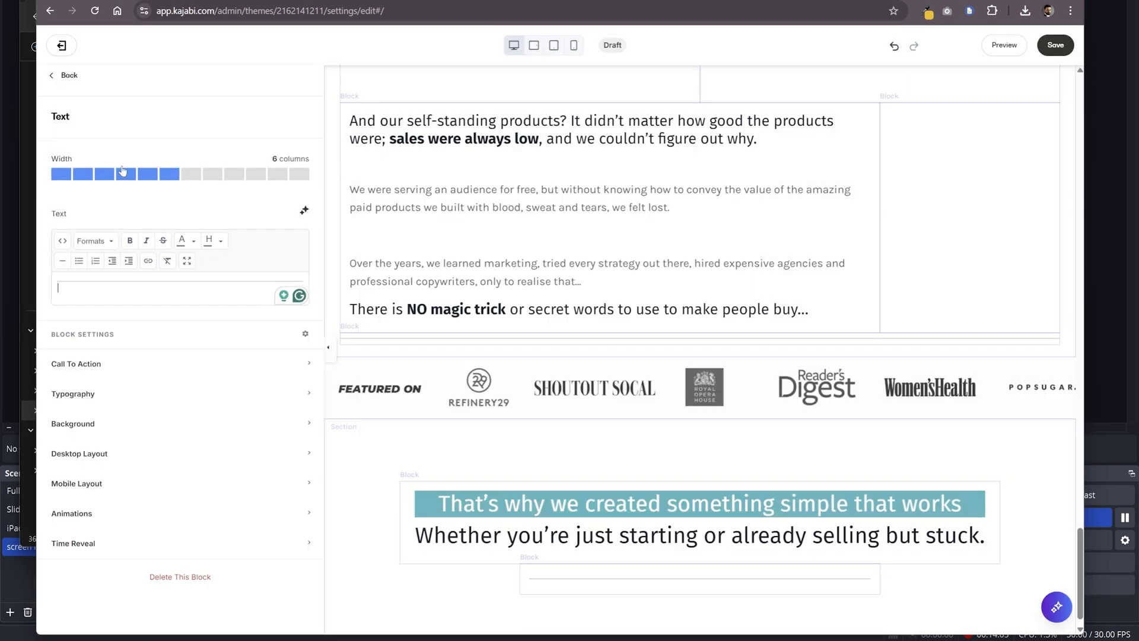
- Move the horizontal line block above the Transition heading block and set its width to 12 columns
click(69, 76)
drag(298, 203, 297, 171)
click(91, 164)
click(298, 177)
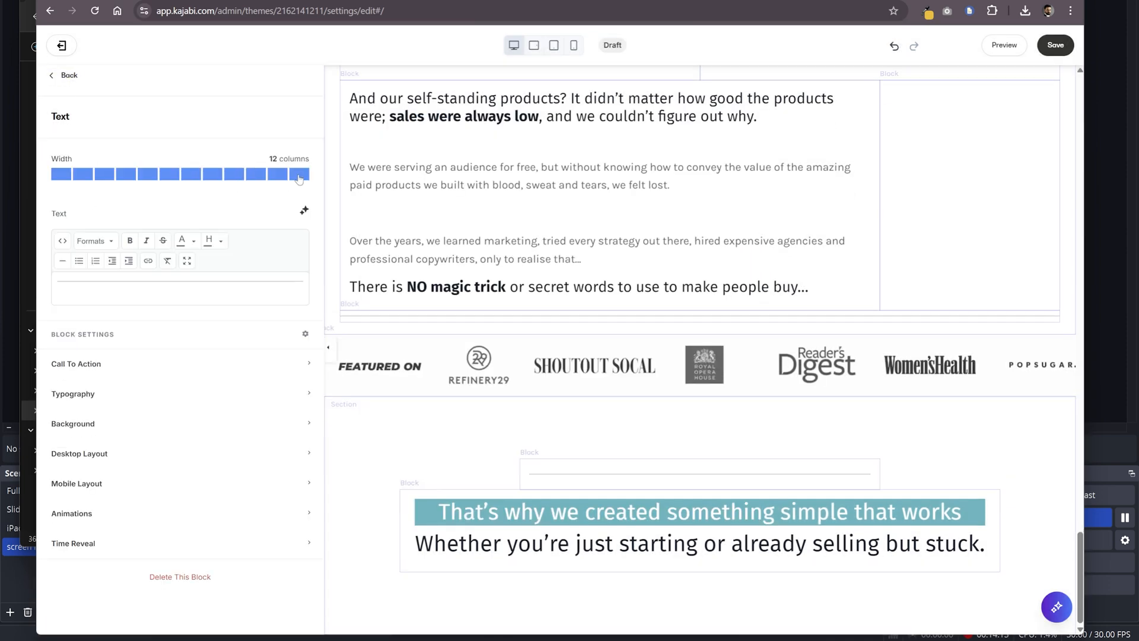
- Set the Transition section's desktop top padding to 20, checking the Rapport section's desktop layout, and save the page
click(69, 75)
click(89, 373)
scroll(119, 379, down, 4)
click(163, 220)
text(0)
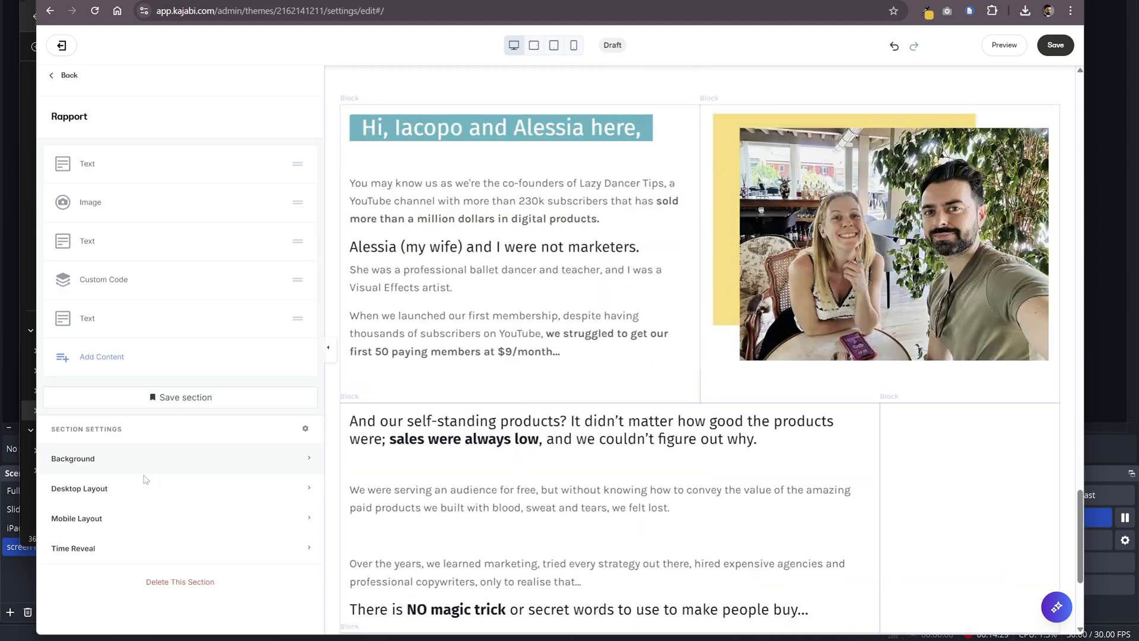
click(146, 486)
click(1055, 45)
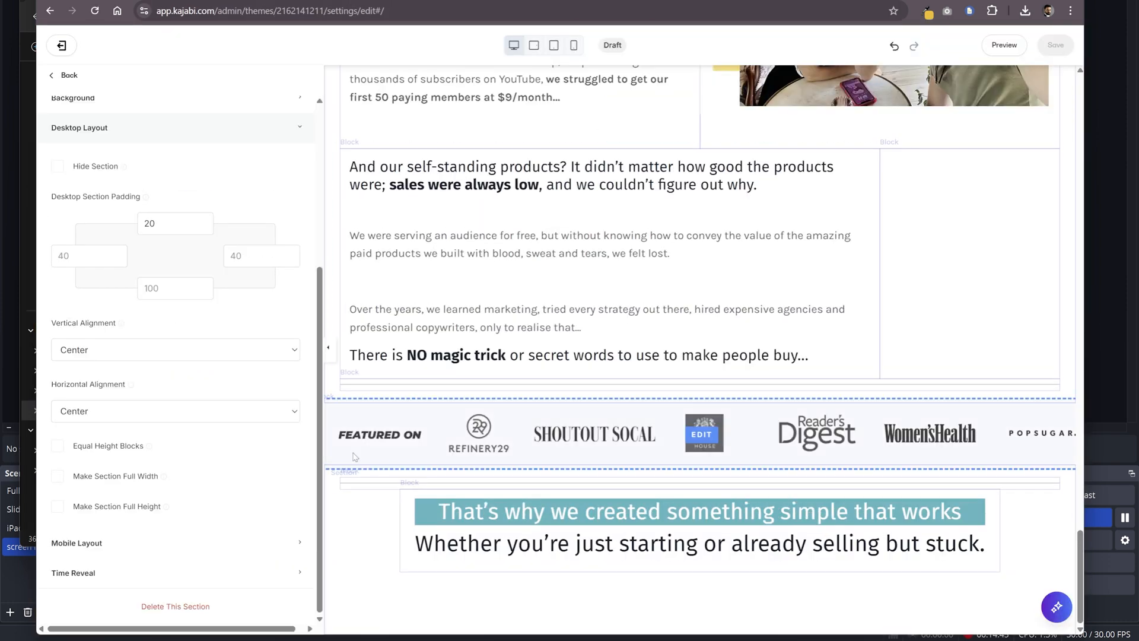
- Switch to Photoshop and duplicate the hero background.psd image as "hero background bright"
click(456, 498)
click(80, 496)
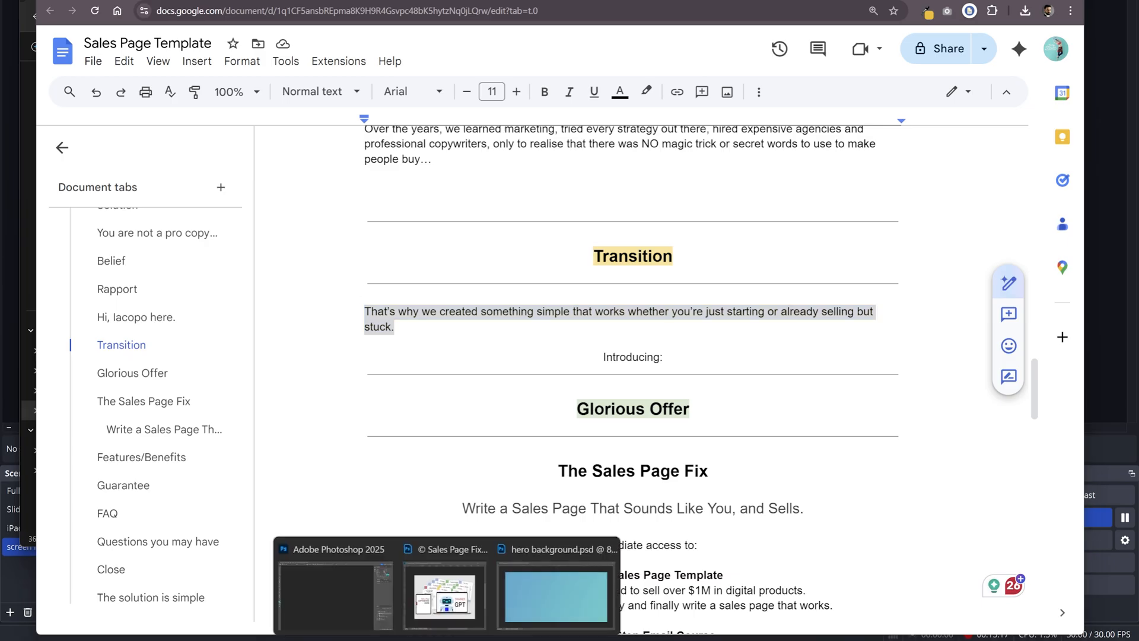
click(570, 584)
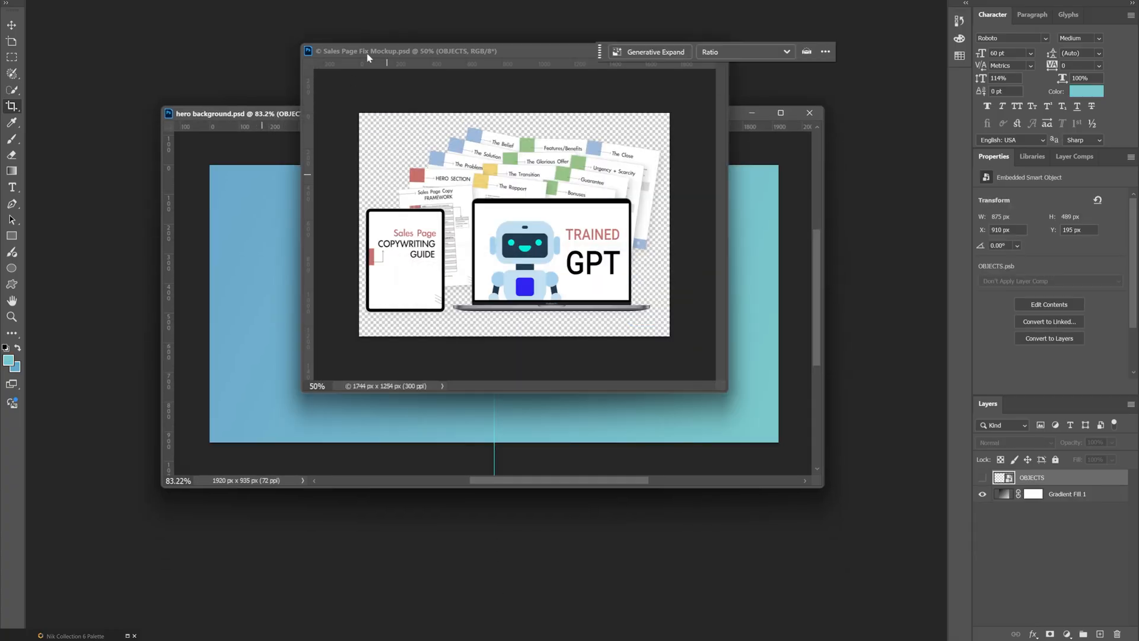
drag(366, 54, 462, 66)
key(v)
drag(327, 115, 246, 124)
key(alt+i)
text(d b)
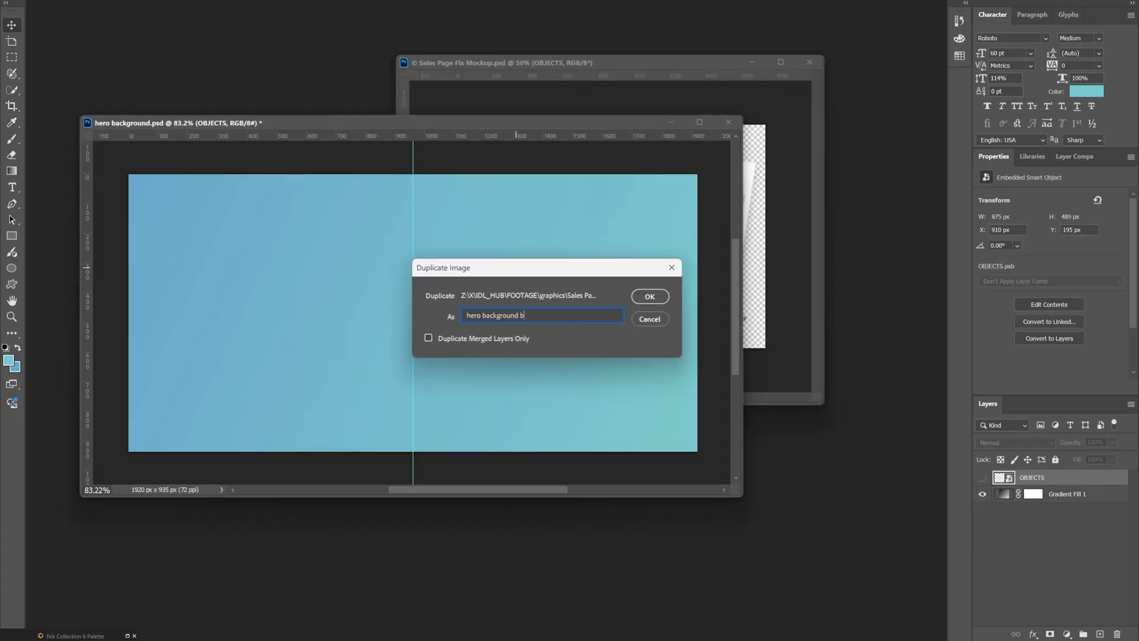
text(right)
key(Return)
- Draw a vertical linear gradient fill over the duplicated background and orient it with blue at the bottom
drag(383, 144, 424, 160)
key(g)
drag(665, 205, 665, 510)
drag(536, 160, 393, 149)
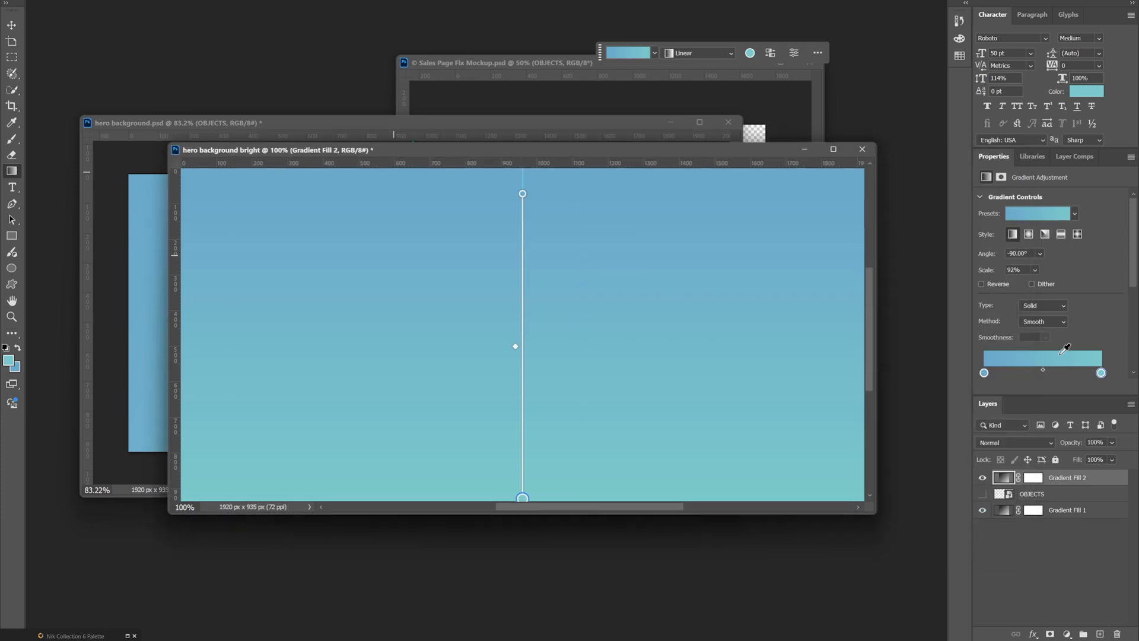
drag(522, 194, 562, 392)
drag(522, 498, 522, 171)
drag(562, 391, 526, 494)
- Add a middle stop to the gradient and change the top end stop to white
click(1042, 373)
double_click(1102, 373)
click(205, 124)
click(489, 117)
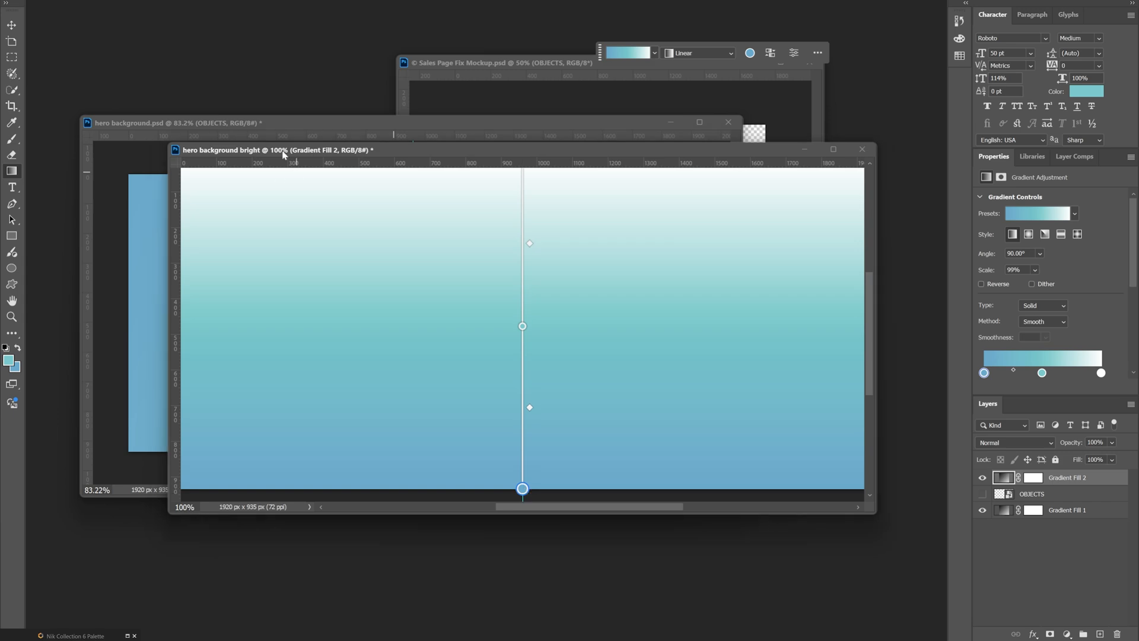
- Save the new gradient image as background bright.psd in the Sales Page Fix folder
drag(283, 152, 266, 153)
click(26, 0)
click(62, 129)
click(403, 135)
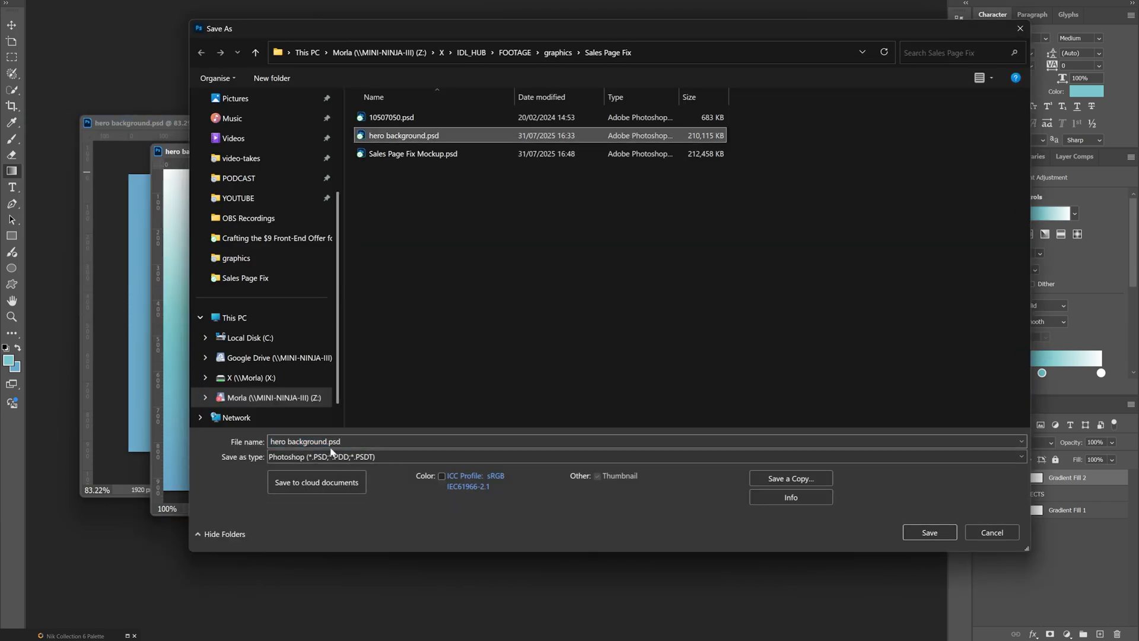
text(ight)
key(Return)
click(697, 168)
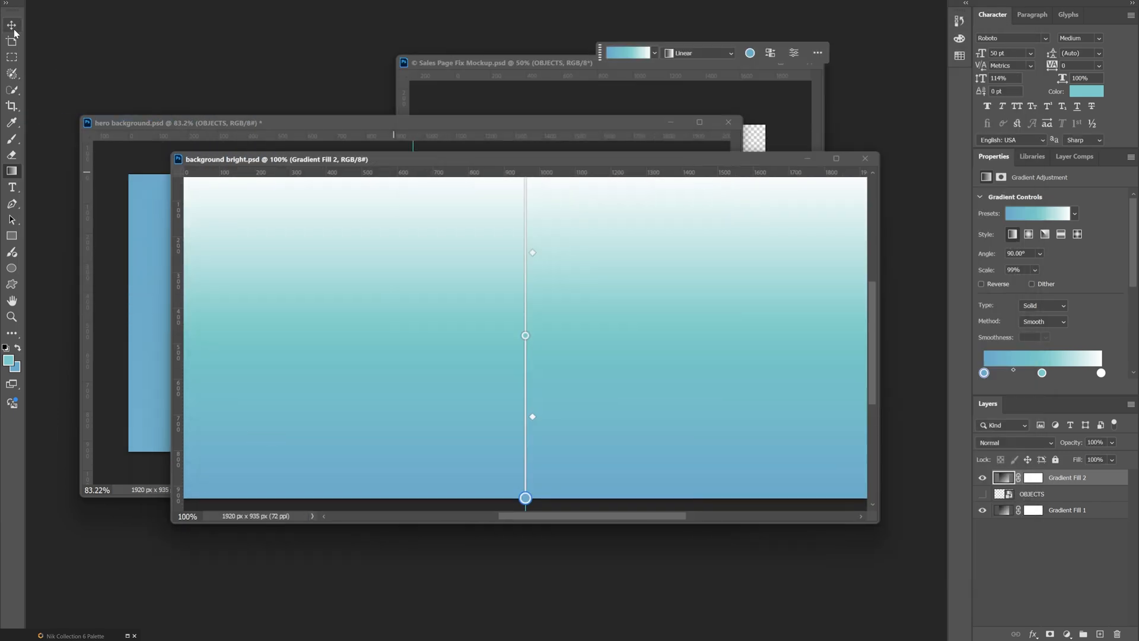
- Save a WebP copy of the gradient image as background bright.webp, without "copy" in the name
click(26, 3)
click(62, 128)
click(364, 457)
click(366, 444)
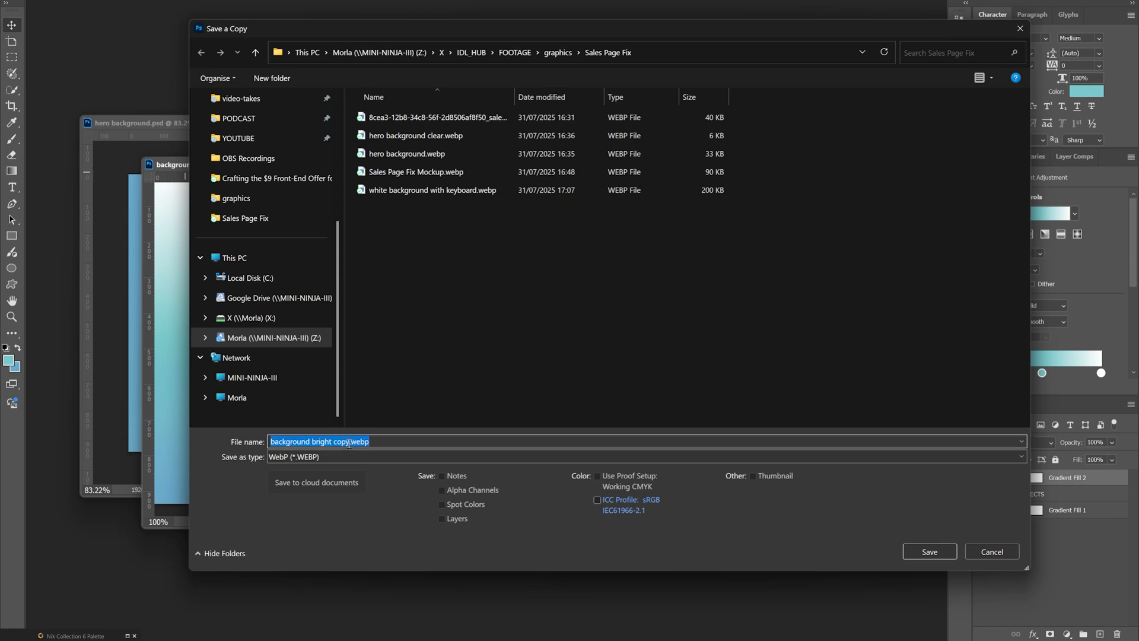
drag(349, 443, 331, 443)
key(BackSpace)
key(Return)
key(Return)
- Switch back to Kajabi, set the Transition section's background media type to Image and open the background image upload
mouse_move(392, 638)
click(442, 608)
click(282, 2)
click(362, 535)
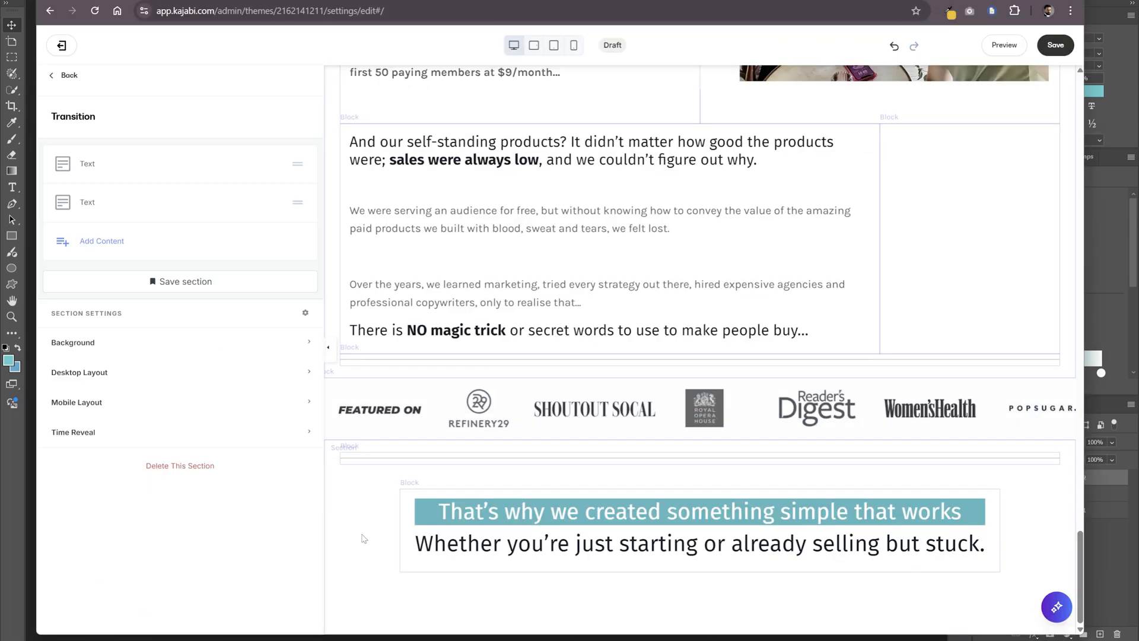
click(127, 343)
click(113, 407)
click(107, 443)
scroll(160, 475, down, 4)
click(176, 522)
click(92, 426)
- Upload background bright.webp from the File Explorer folder as the Transition section's background image
mouse_move(830, 638)
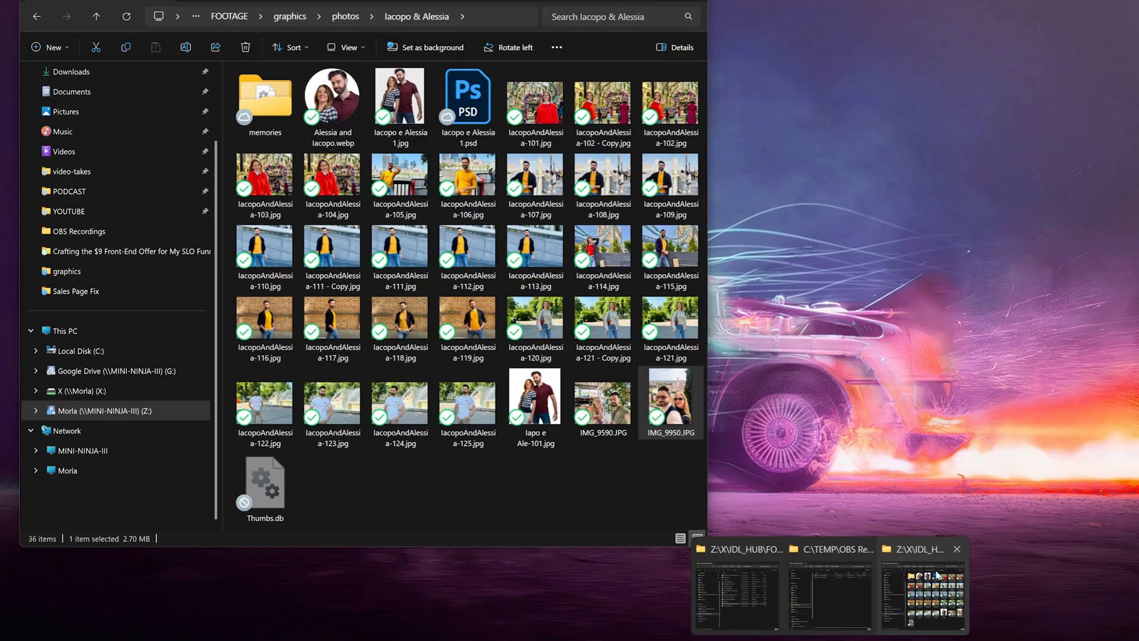
click(957, 549)
click(911, 550)
click(849, 582)
drag(771, 403, 418, 418)
click(806, 150)
click(332, 461)
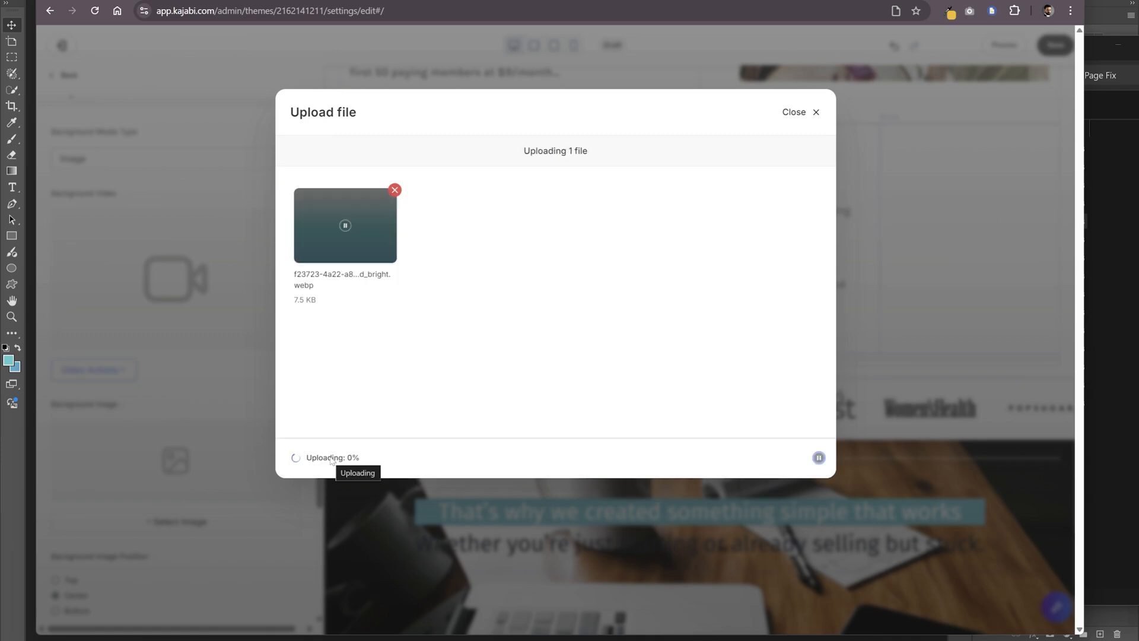
scroll(279, 492, down, 4)
click(401, 2)
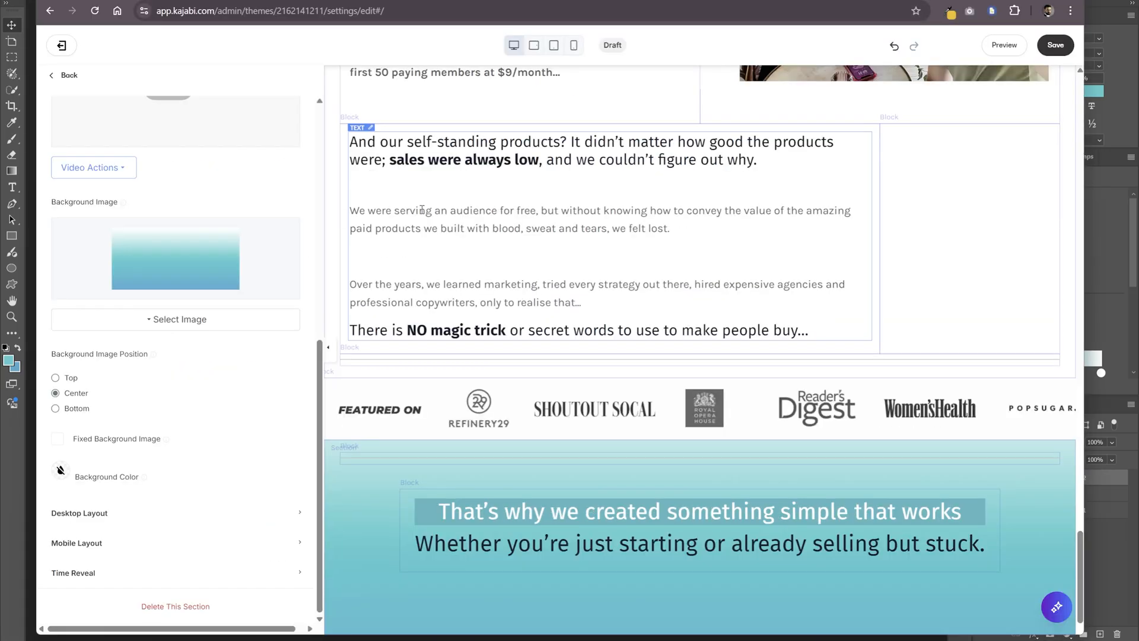
- Add the line "INTRODUCING:" below the Transition heading text and give it a black highlight
click(619, 566)
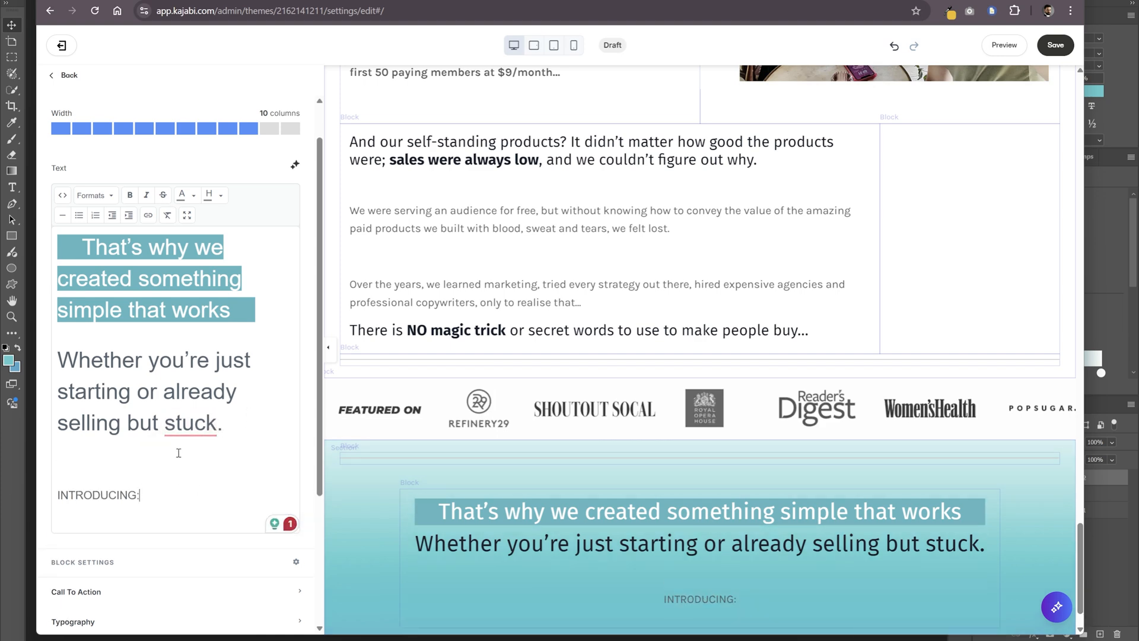
click(221, 196)
click(181, 222)
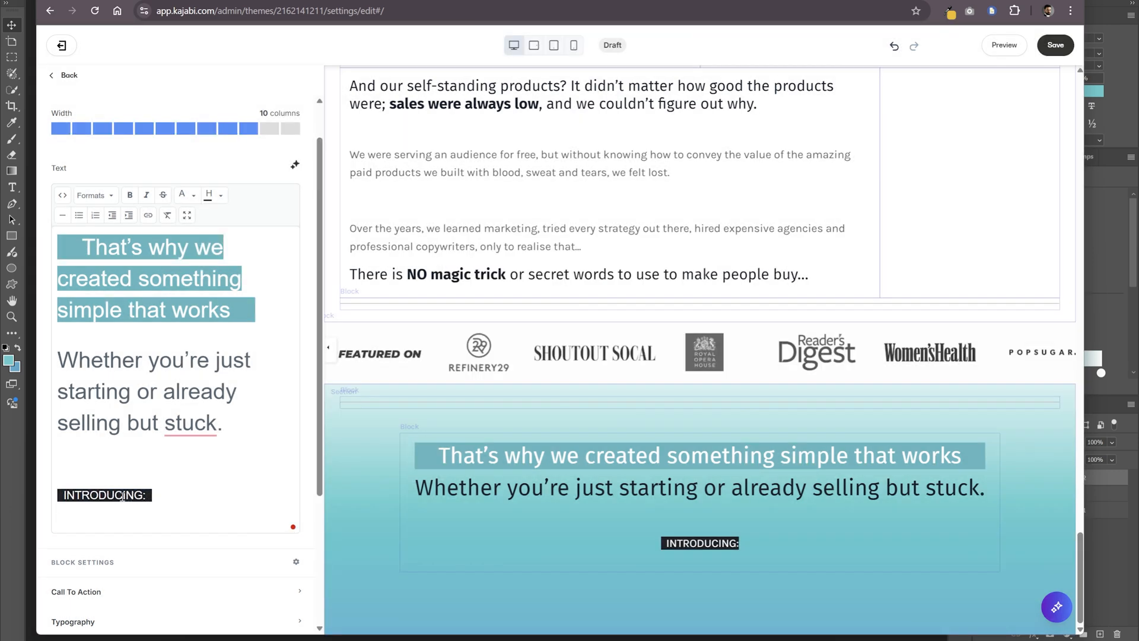
- Add the line "The Sales Page Fix" below "INTRODUCING:" and format it as Heading 2
click(67, 75)
click(534, 490)
scroll(202, 419, down, 2)
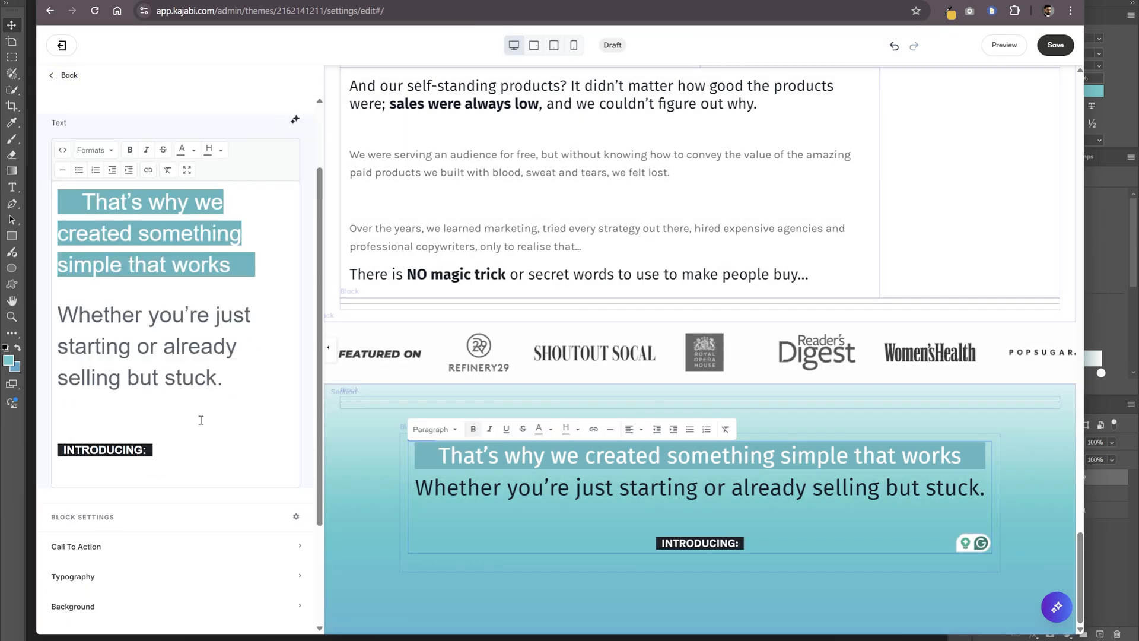
click(191, 448)
key(Return)
key(Return)
text(tHE)
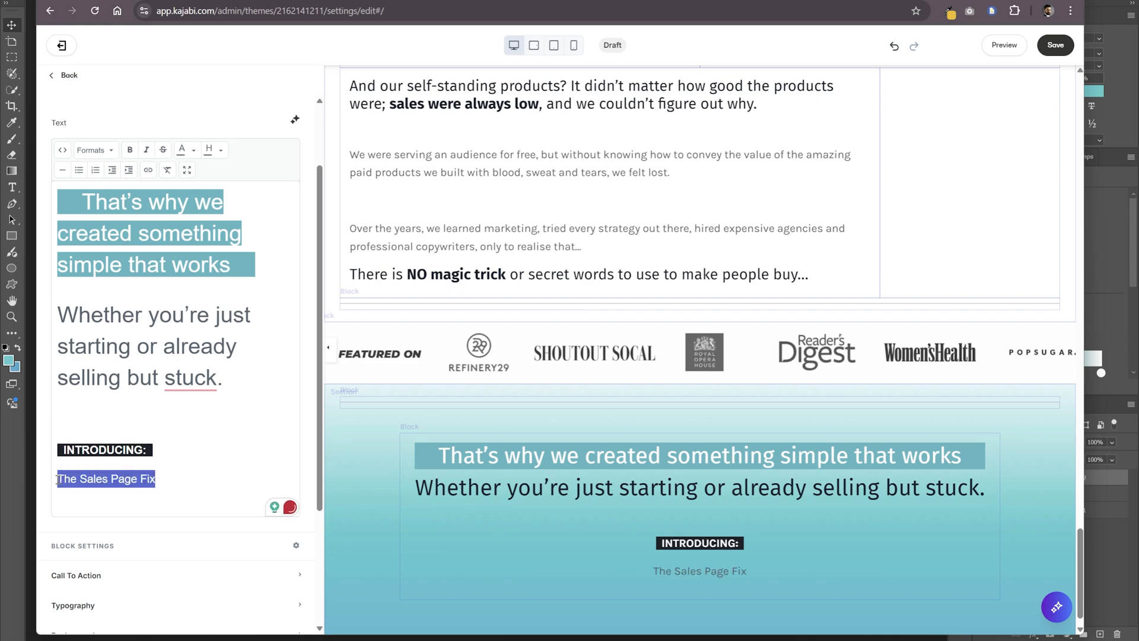
click(95, 150)
mouse_move(102, 173)
click(225, 181)
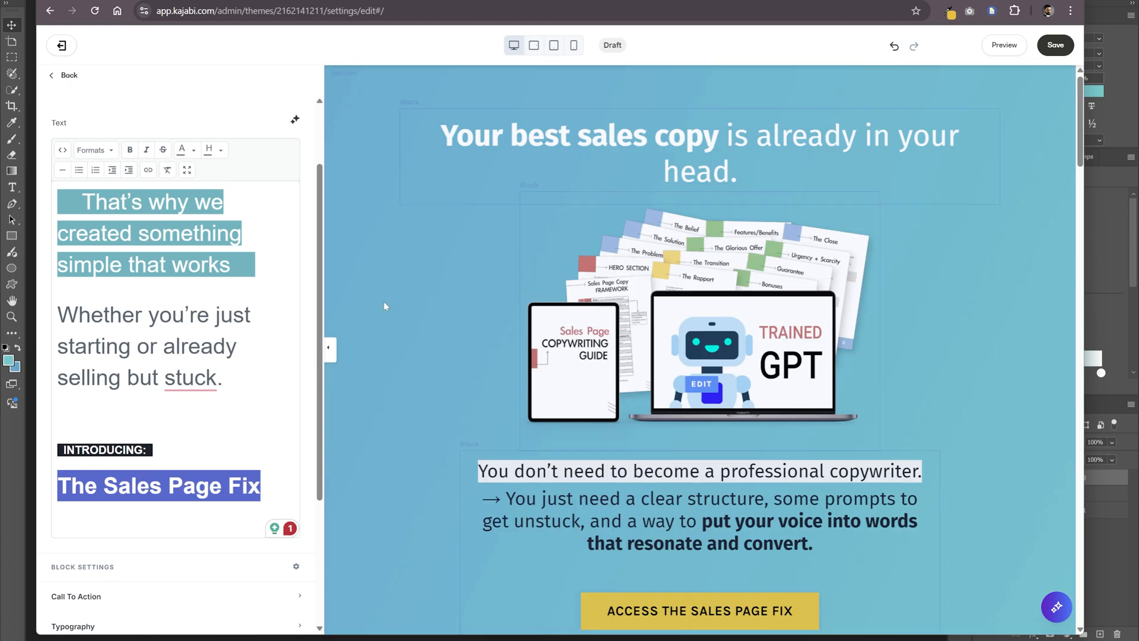
- Rewrite the product title below "INTRODUCING:" in capitals as "THE SALES PAGE FIX"
scroll(383, 306, down, 20)
click(224, 475)
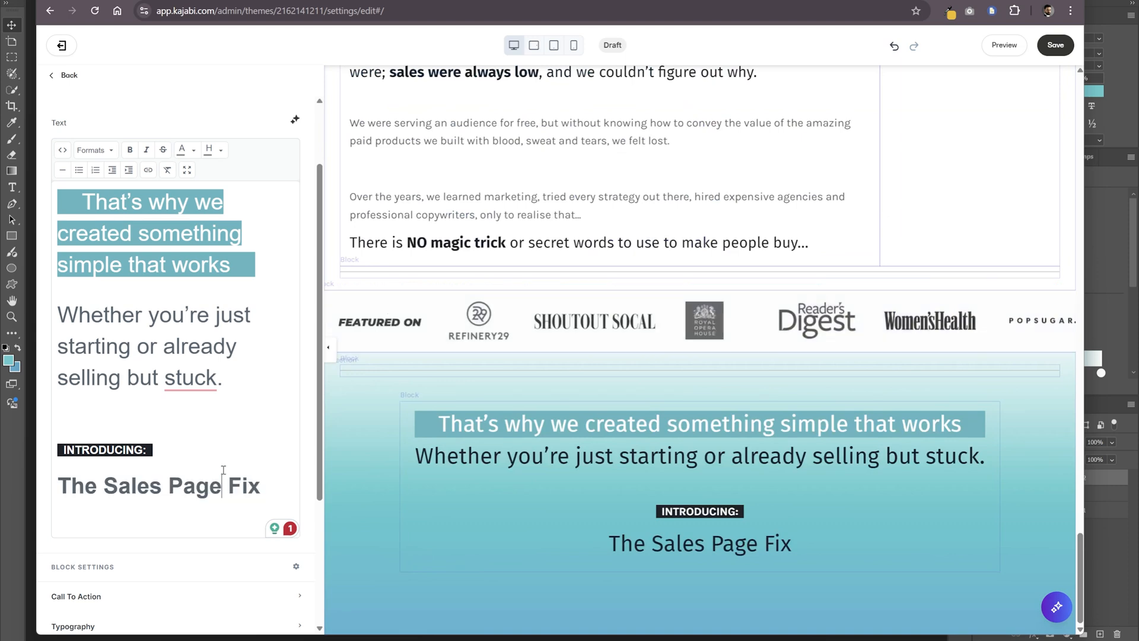
drag(262, 486, 61, 486)
key(Caps_Lock)
text(THE SALES PAGE FIX)
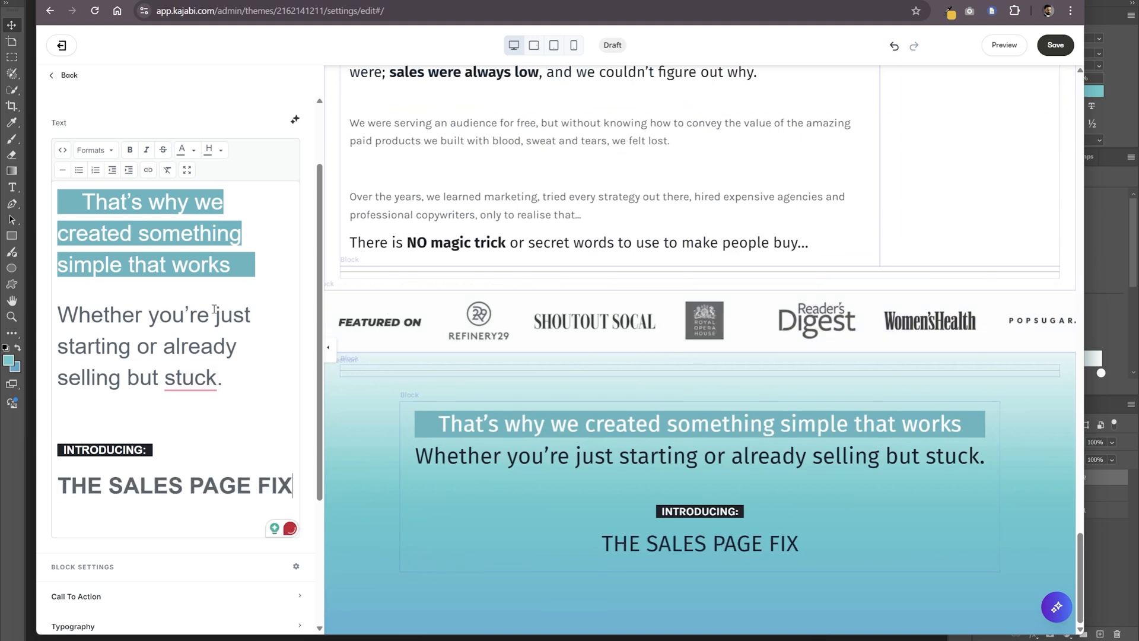
- Add an image block below the title with the sales page mockup from the recent images and set it to 8 columns
click(68, 75)
click(111, 239)
scroll(206, 432, down, 2)
click(116, 479)
click(152, 331)
click(104, 378)
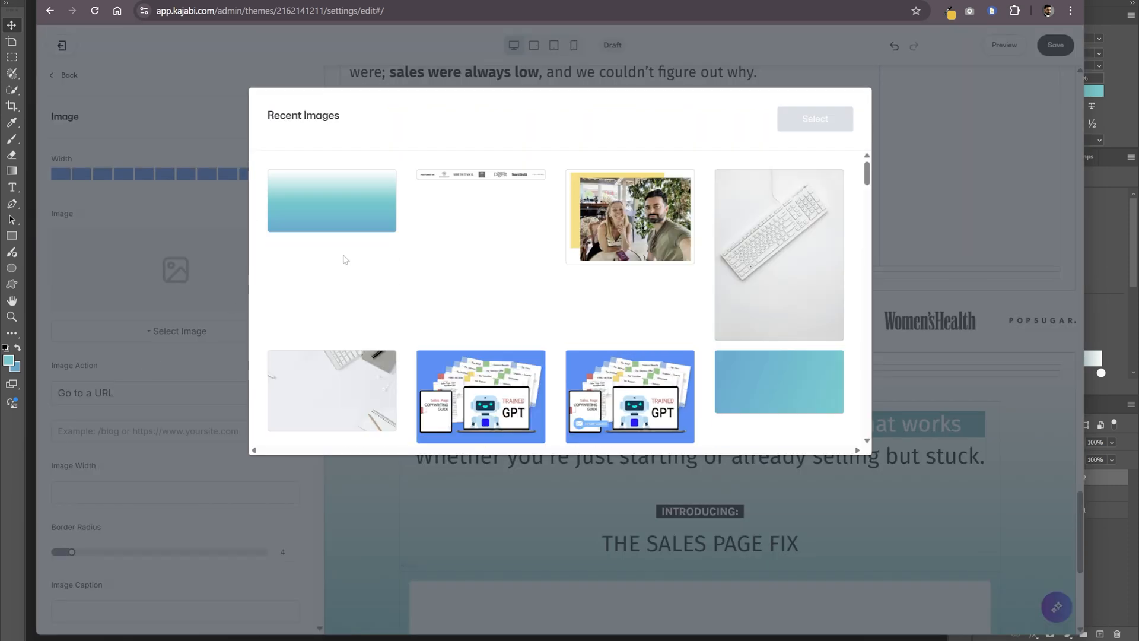
scroll(346, 259, down, 2)
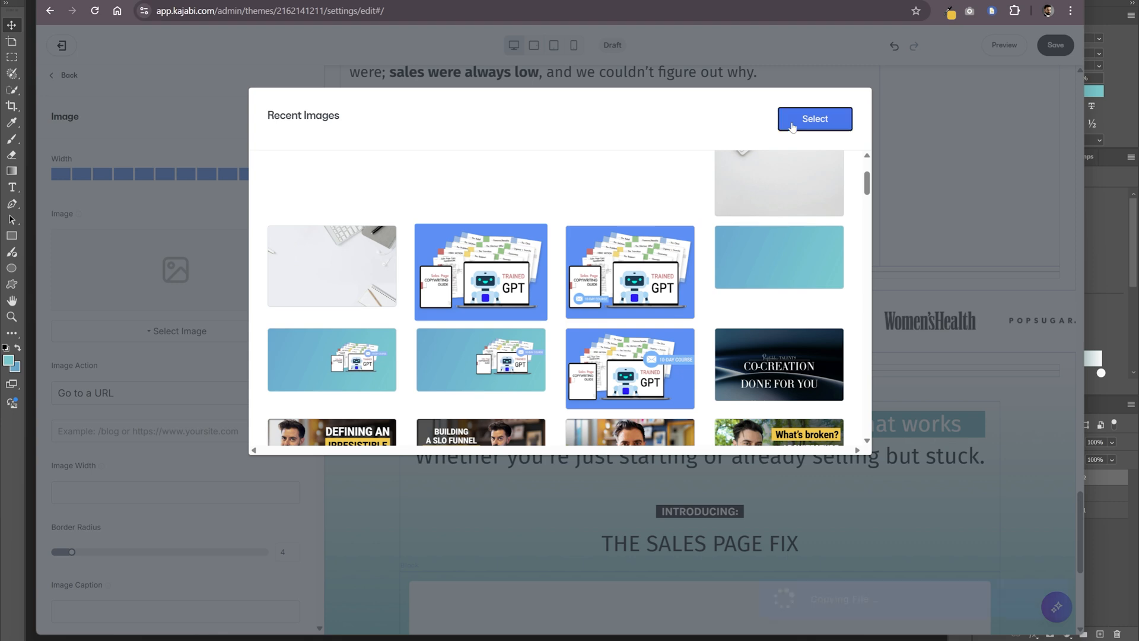
scroll(482, 230, down, 2)
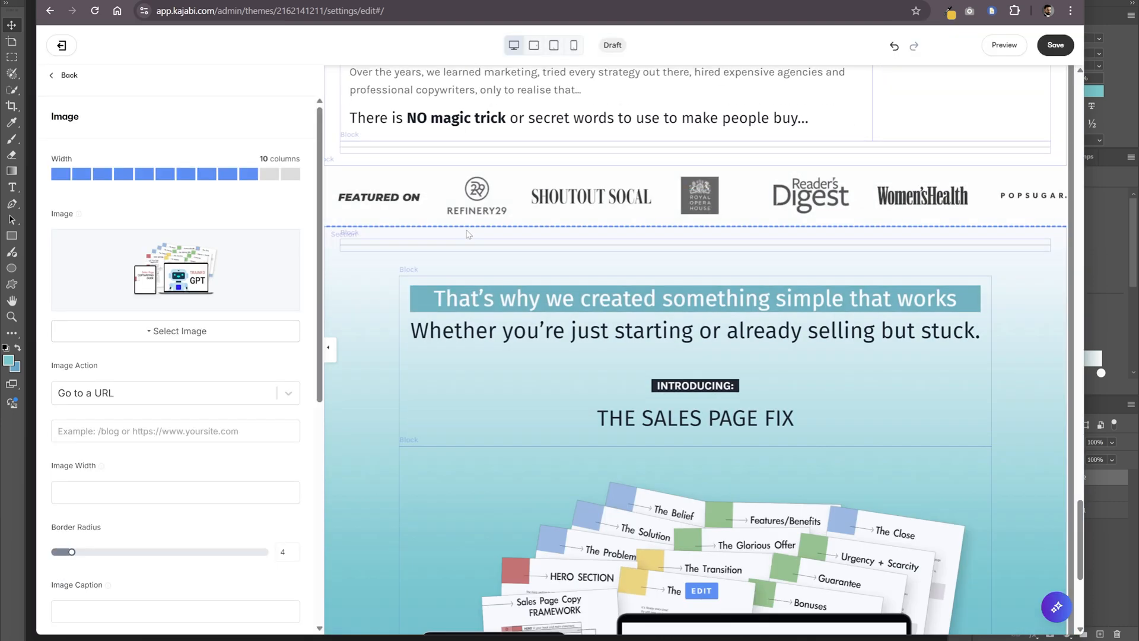
scroll(475, 233, down, 5)
click(206, 174)
- Insert an empty line between "INTRODUCING:" and the "THE SALES PAGE FIX" title
click(665, 194)
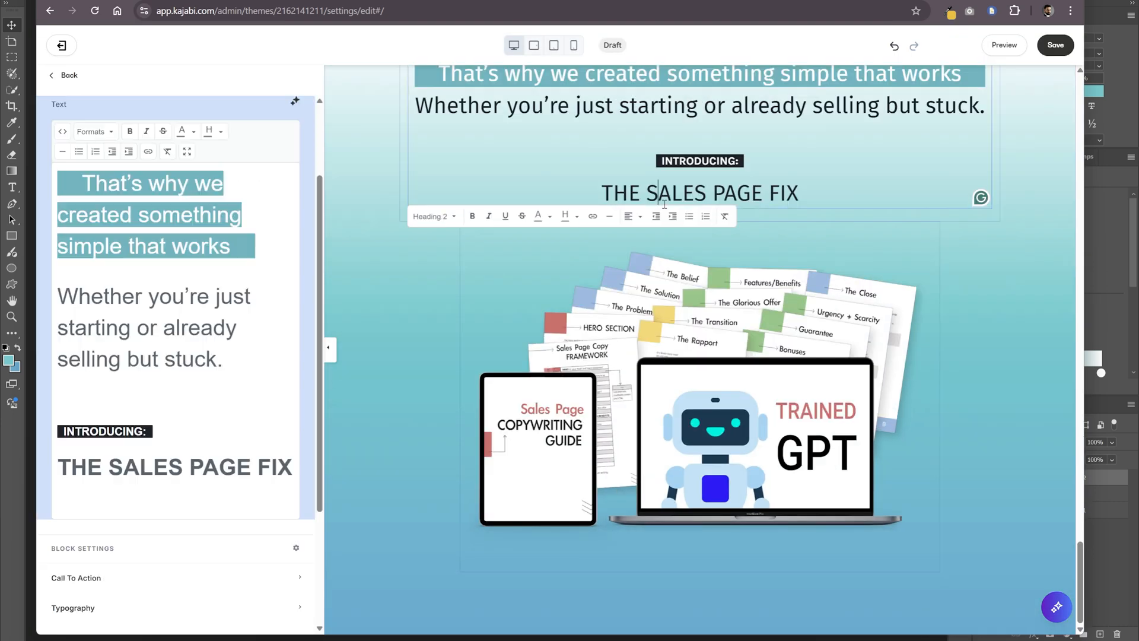
click(163, 430)
key(Return)
- Make "THE SALES PAGE FIX" bold with a white highlight and pad the highlight with spaces around the title
drag(292, 497, 58, 493)
click(221, 131)
click(258, 204)
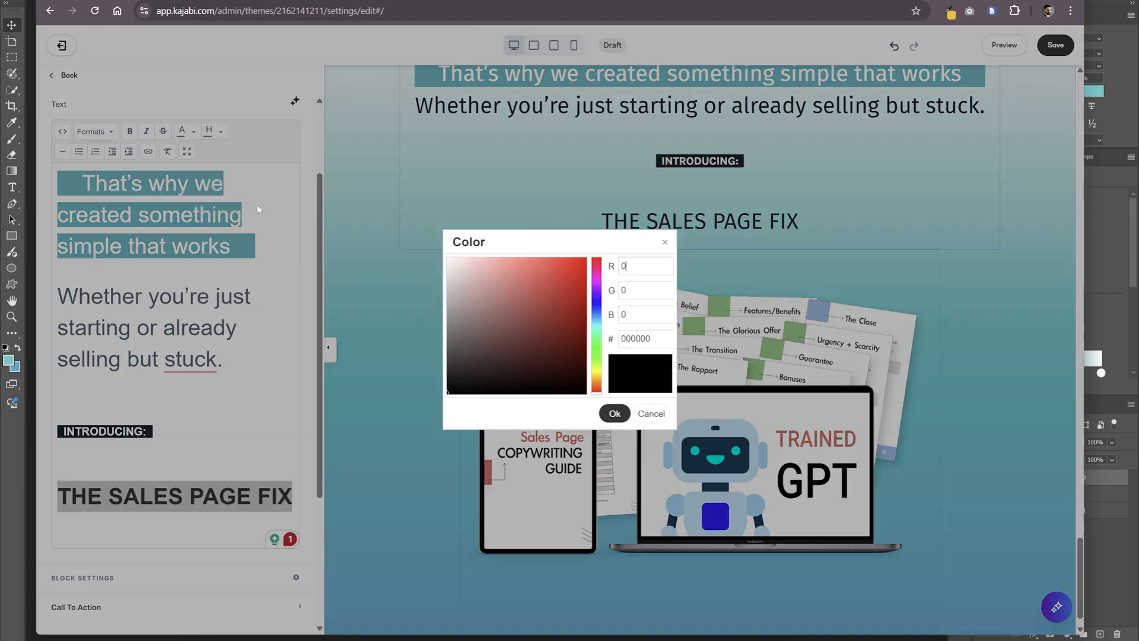
click(455, 258)
click(620, 414)
click(127, 135)
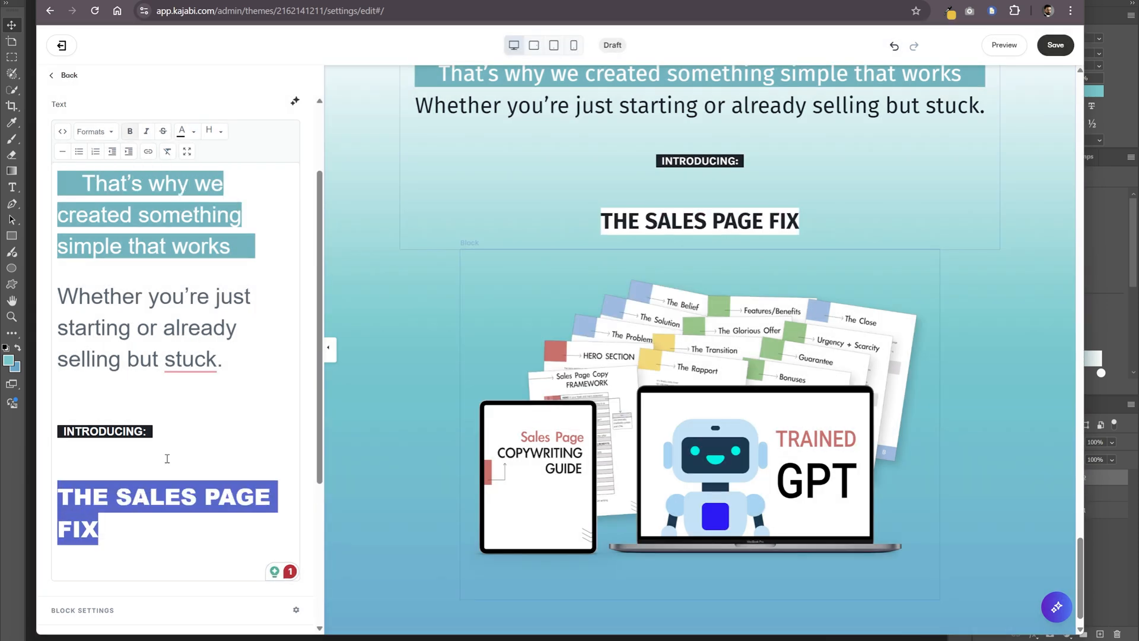
click(73, 503)
- Set the mockup image block's desktop outside top spacing to -40 and make the block flush
scroll(112, 519, down, 10)
click(178, 482)
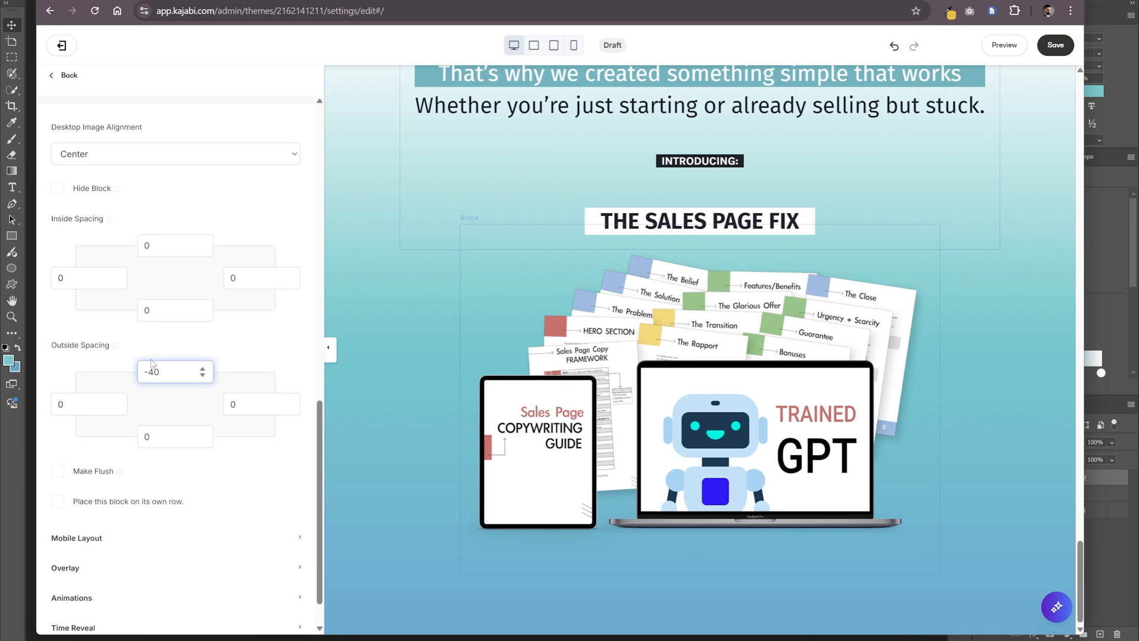
scroll(89, 463, down, 1)
click(87, 430)
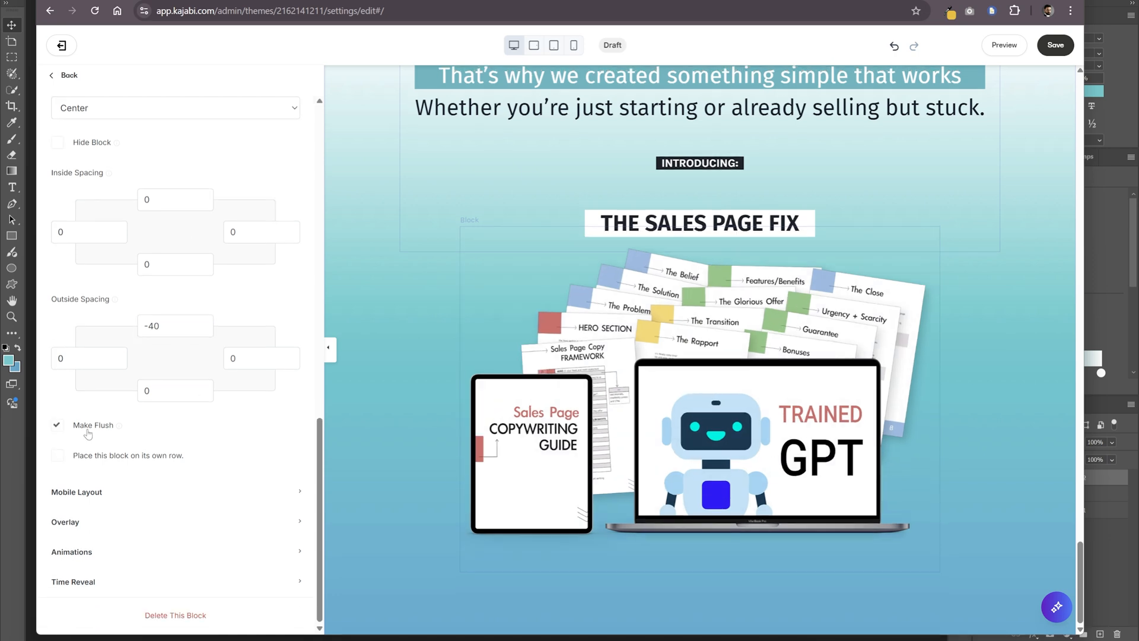
click(664, 312)
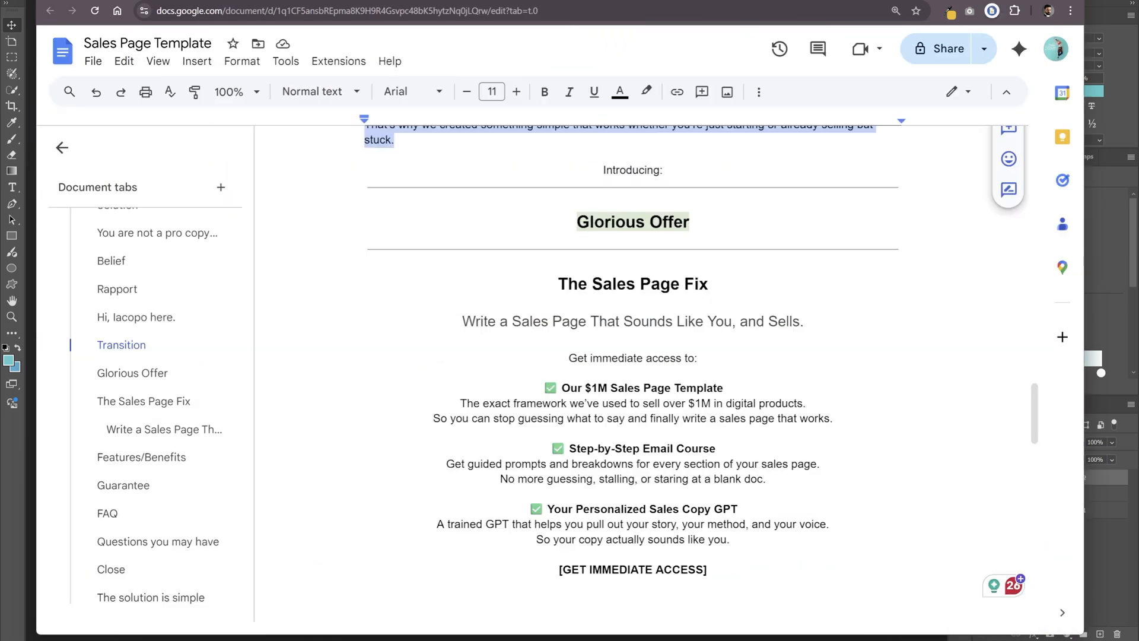
- Copy the three checkmarked feature descriptions under "Get immediate access to:" from the Sales Page Template document
scroll(733, 539, down, 1)
drag(733, 482, 561, 331)
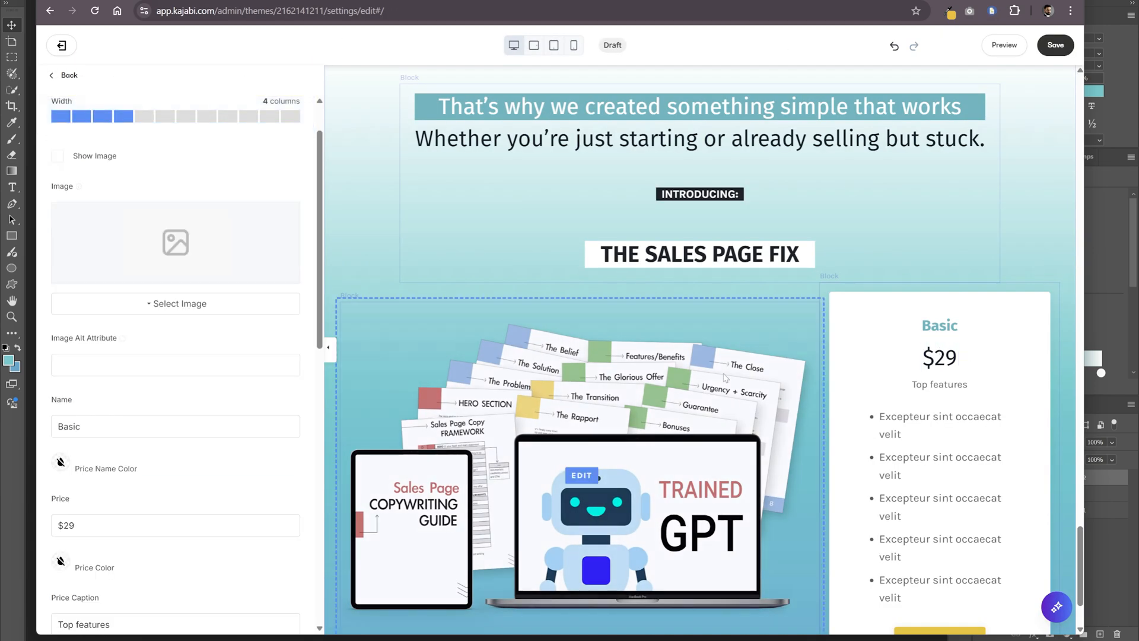
- Clear the name, price and price caption of the pricing card beside the mockup image
scroll(720, 378, down, 2)
scroll(194, 344, down, 5)
click(104, 116)
key(ctrl+a)
key(BackSpace)
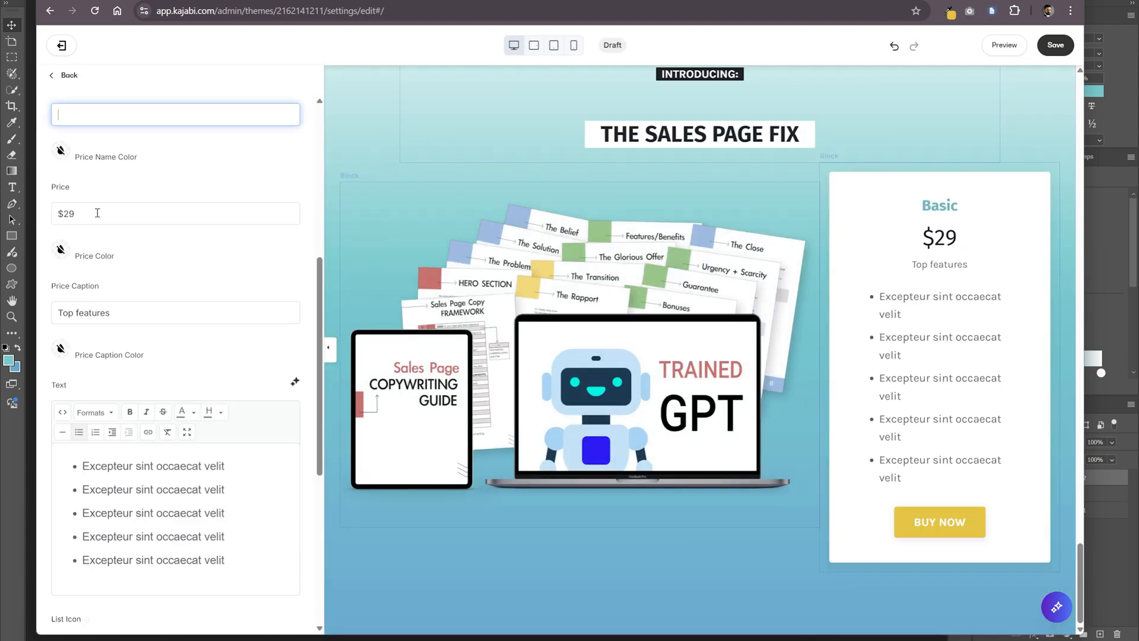
click(96, 214)
key(ctrl+a)
key(BackSpace)
click(89, 313)
key(ctrl+a)
key(BackSpace)
- Replace the pricing card's placeholder bullets with the copied feature descriptions and remove their centre alignment
click(156, 469)
key(ctrl+v)
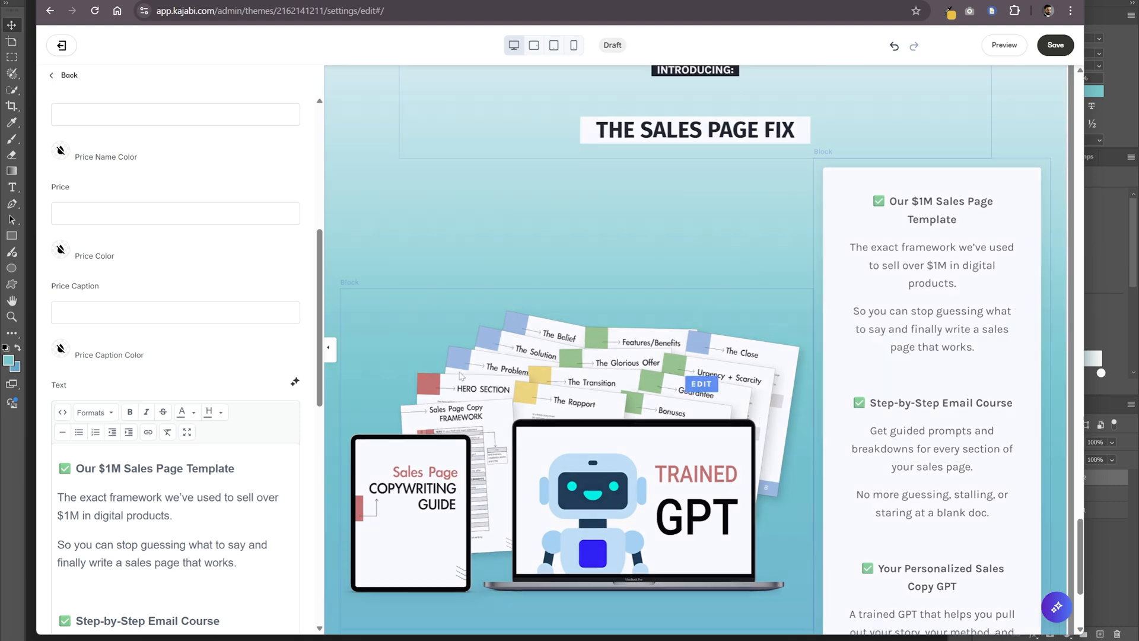
key(ctrl+a)
scroll(164, 441, up, 6)
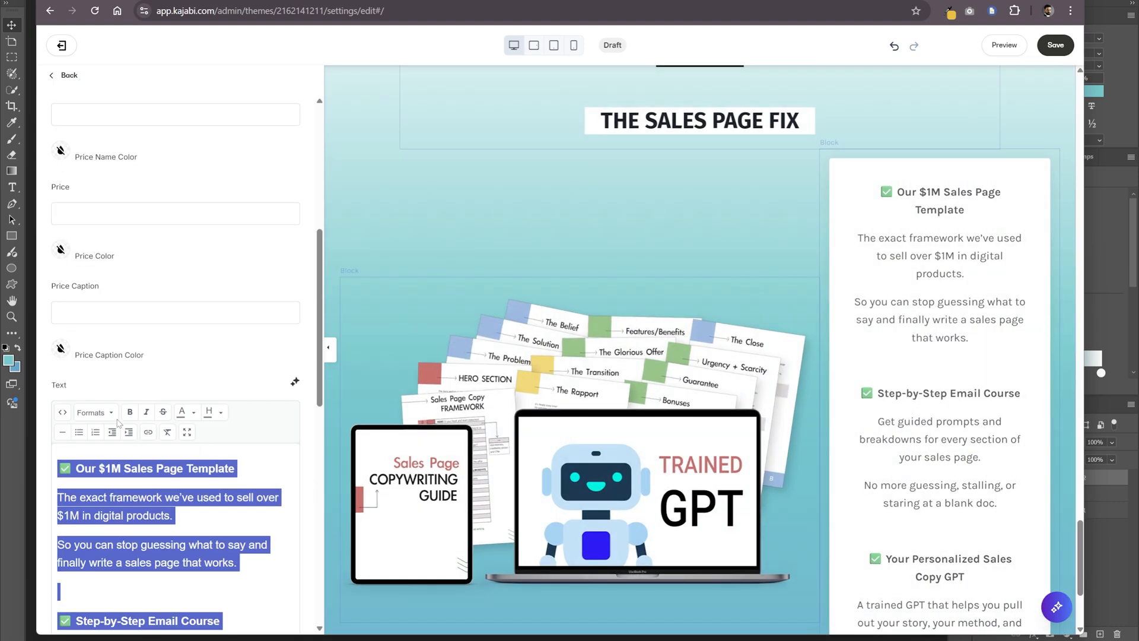
click(128, 432)
click(112, 432)
- Remove the checkmark emoji from "Our $1M Sales Page Template" and turn that title into a bullet
click(74, 470)
key(BackSpace)
key(BackSpace)
click(78, 432)
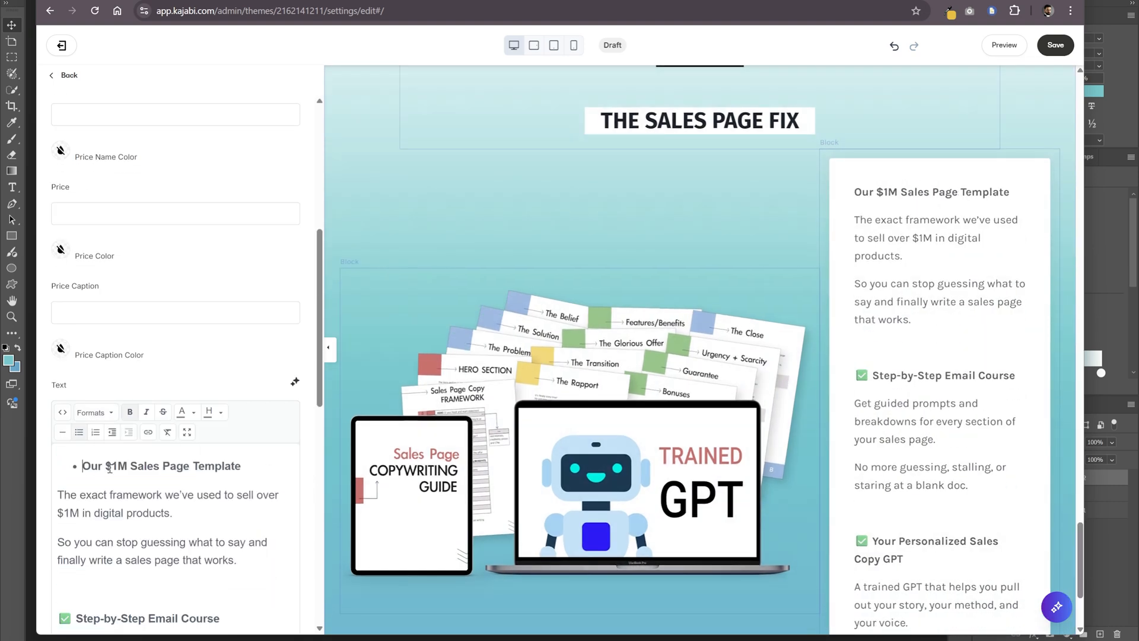
scroll(90, 469, down, 10)
scroll(143, 415, up, 9)
- Join the two description paragraphs to the "Our $1M Sales Page Template" bullet, separated by line breaks
click(246, 403)
key(Delete)
key(Return)
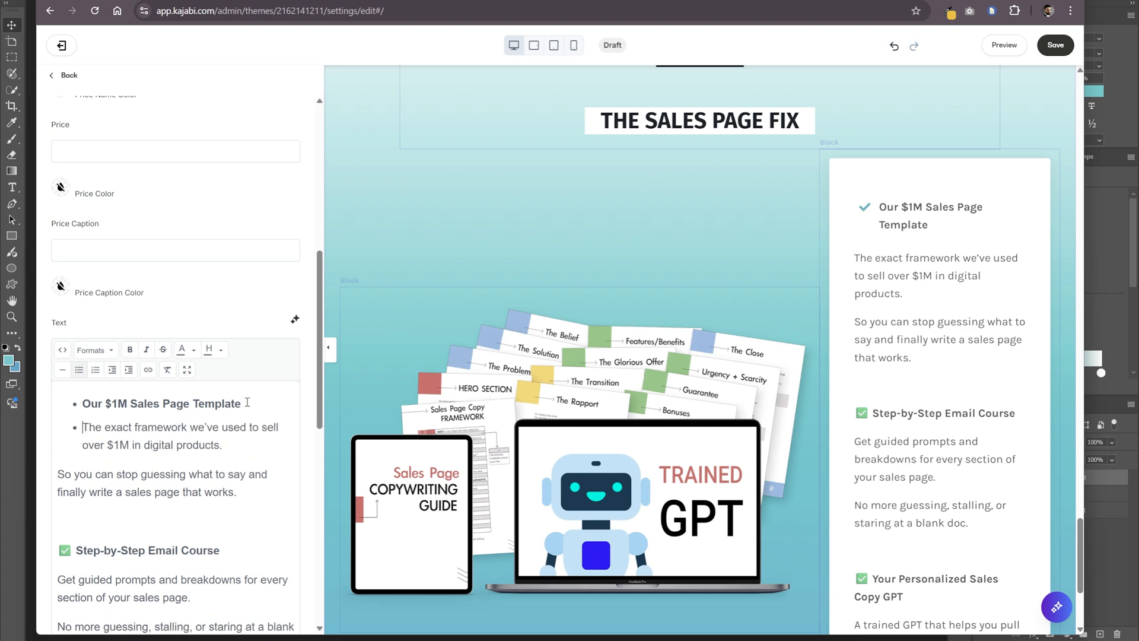
key(BackSpace)
key(shift+Return)
key(Down)
key(Down)
key(BackSpace)
key(shift+Return)
scroll(247, 402, down, 1)
- Turn "Step-by-Step Email Course" into a bullet without its emoji and join its two description lines using line breaks
click(78, 472)
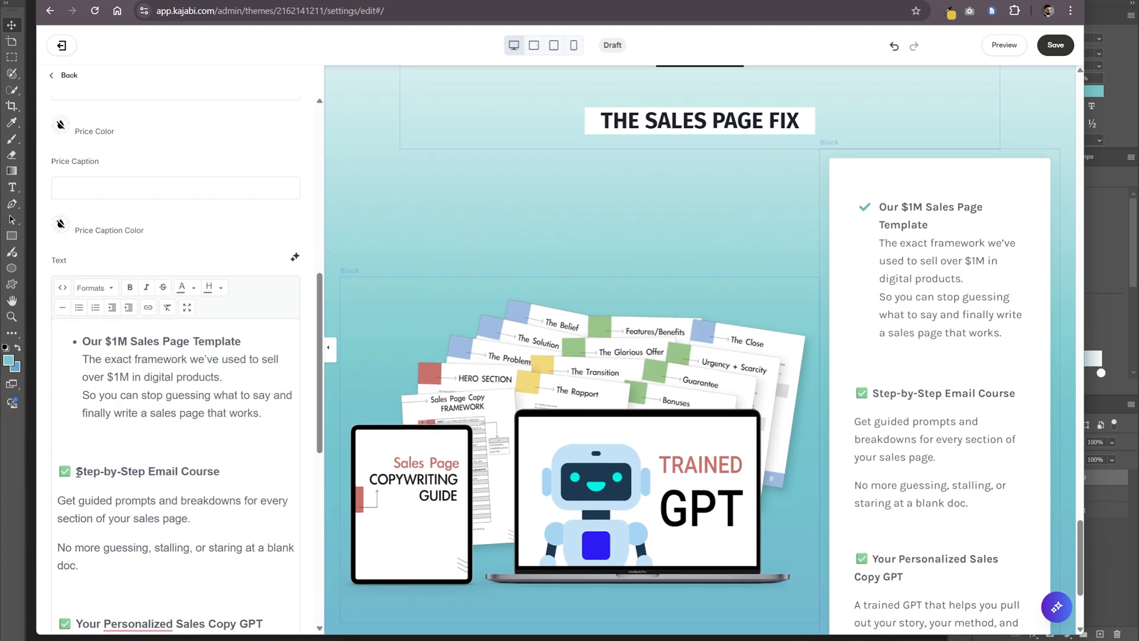
key(Down)
key(BackSpace)
key(shift+Return)
key(Down)
key(Down)
key(BackSpace)
key(shift+Return)
scroll(147, 479, down, 1)
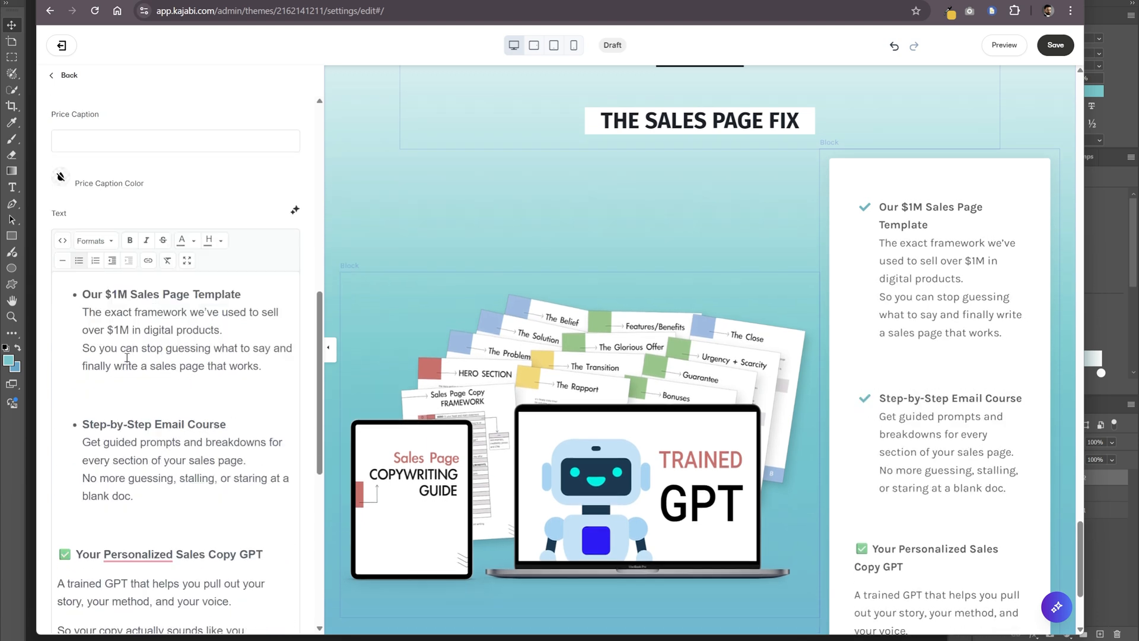
- Turn "Your Personalized Sales Copy GPT" into a bullet without its emoji and join its two description lines using line breaks
key(Down)
key(Down)
key(BackSpace)
key(Return)
key(Delete)
key(Delete)
key(Down)
key(BackSpace)
key(shift+Return)
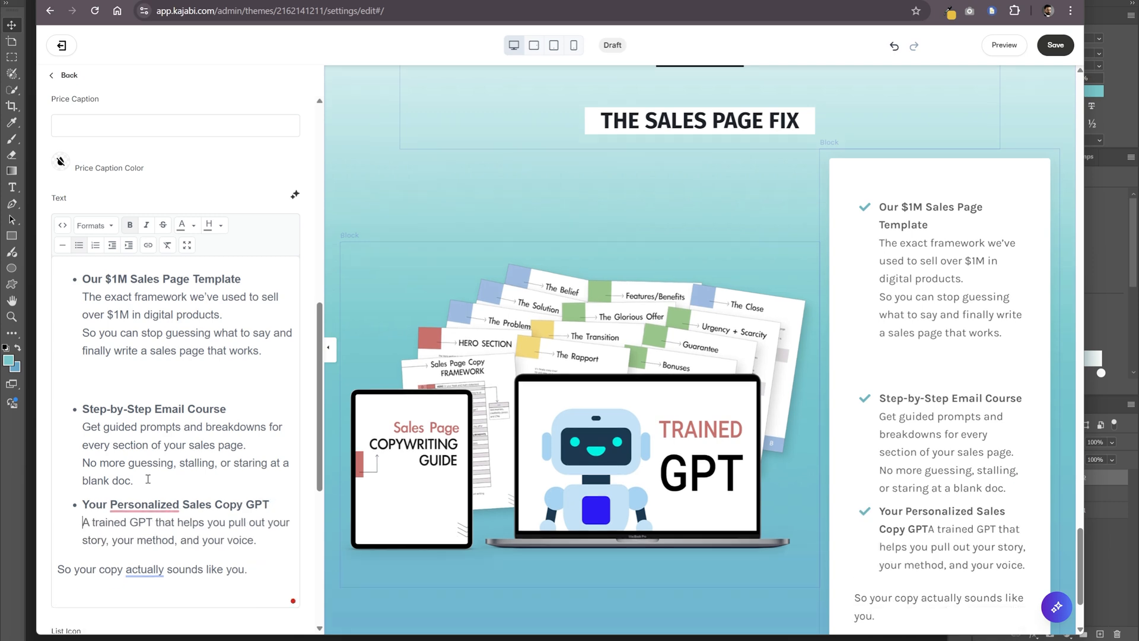
key(Down)
key(Down)
key(BackSpace)
key(shift+Return)
- Add a blank line between the "Step-by-Step Email Course" and "Your Personalized Sales Copy GPT" bullets
key(Up)
key(Up)
click(147, 479)
key(Return)
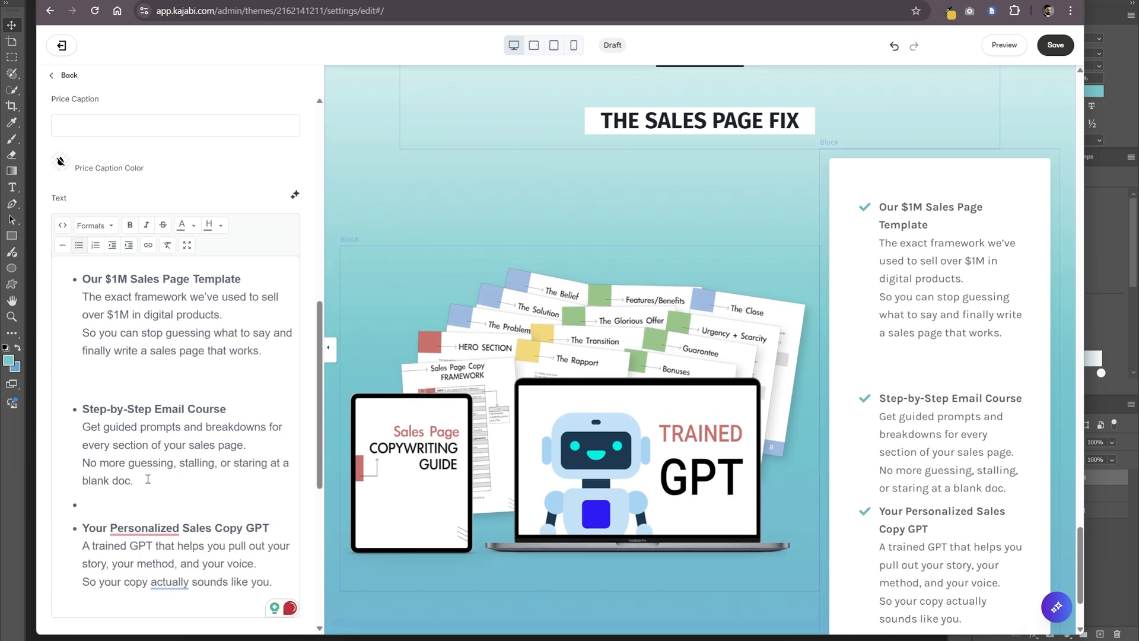
key(Return)
- Set the pricing card's width to 8 columns
scroll(578, 296, down, 3)
click(69, 76)
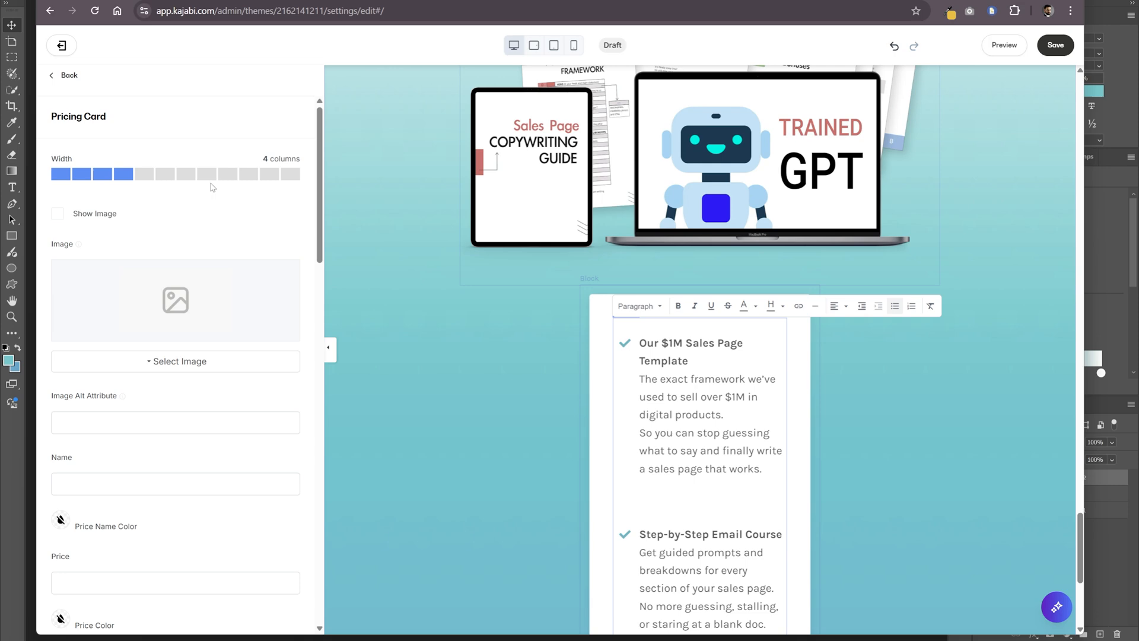
click(206, 174)
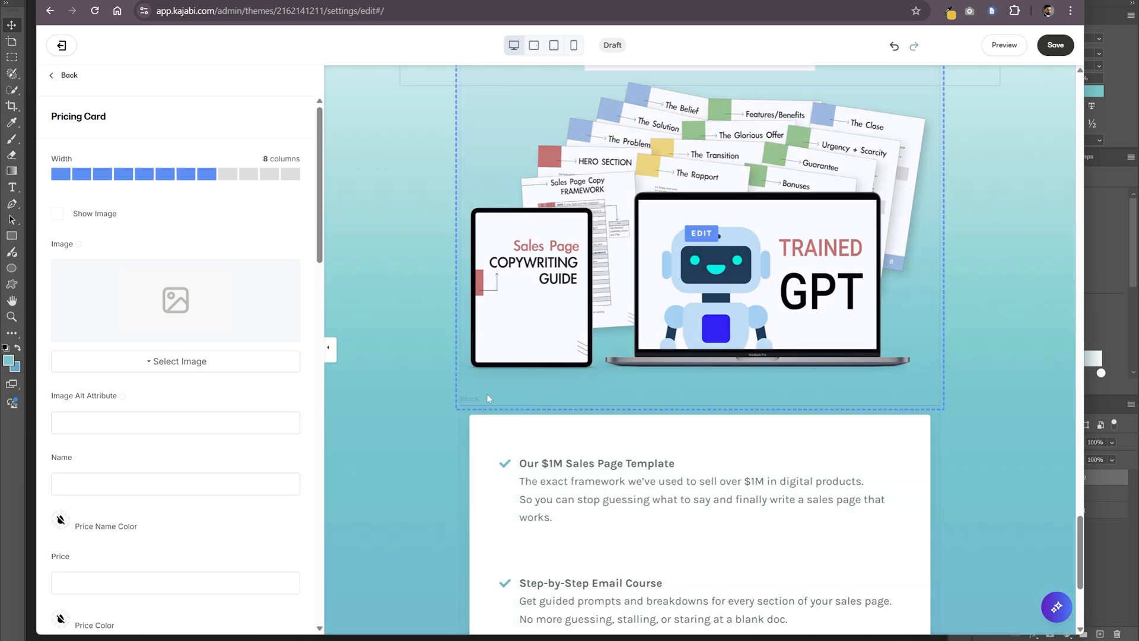
- Set the widths of the mockup image block and the pricing card to 6 columns each
click(487, 398)
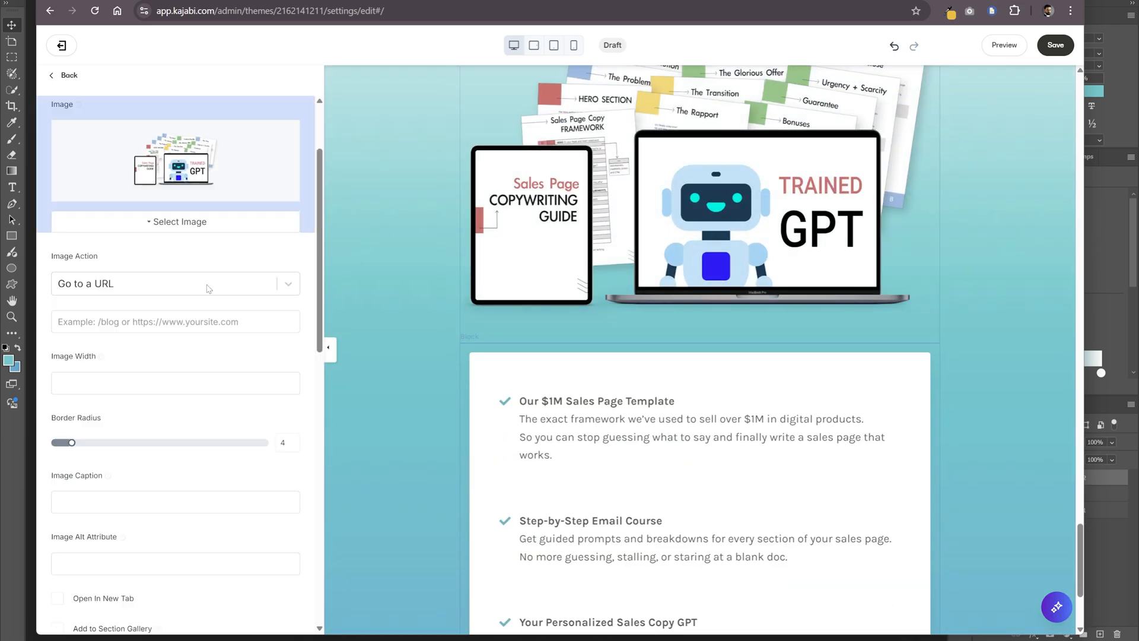
click(159, 174)
click(610, 437)
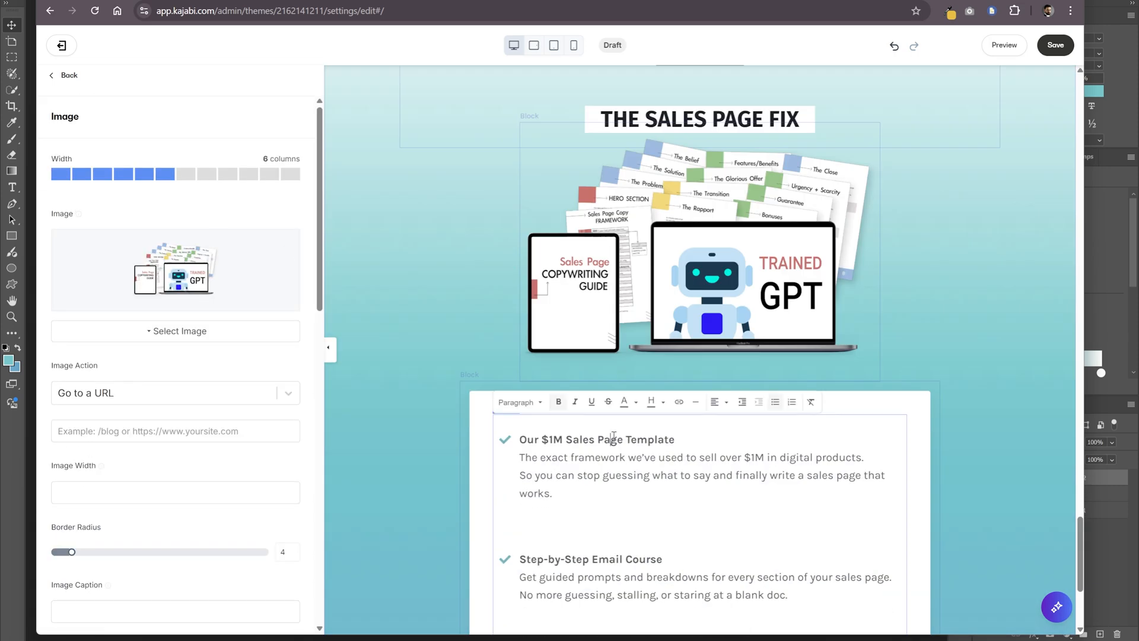
click(162, 178)
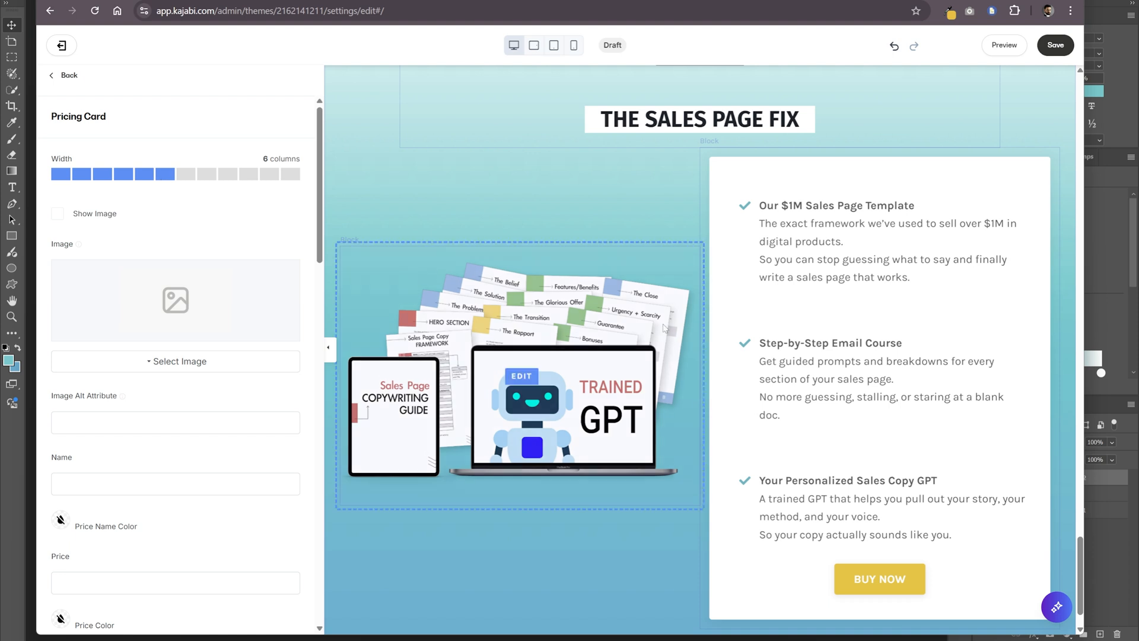
- Color the three feature titles in the pricing card teal
scroll(178, 356, down, 9)
drag(242, 275, 104, 271)
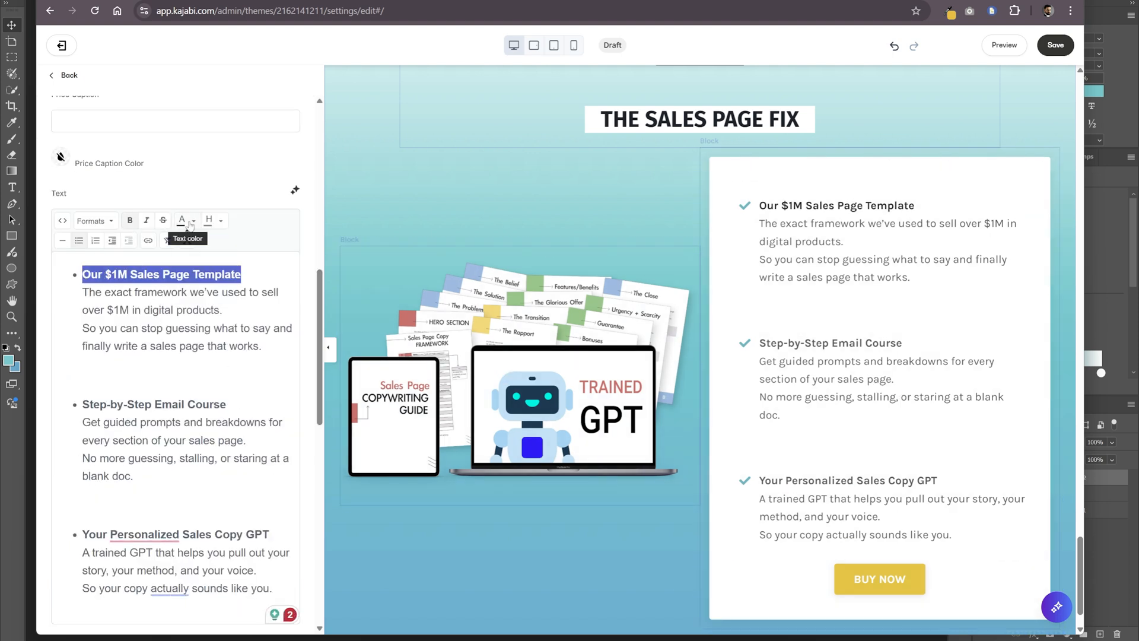
key(ctrl+z)
key(ctrl+z)
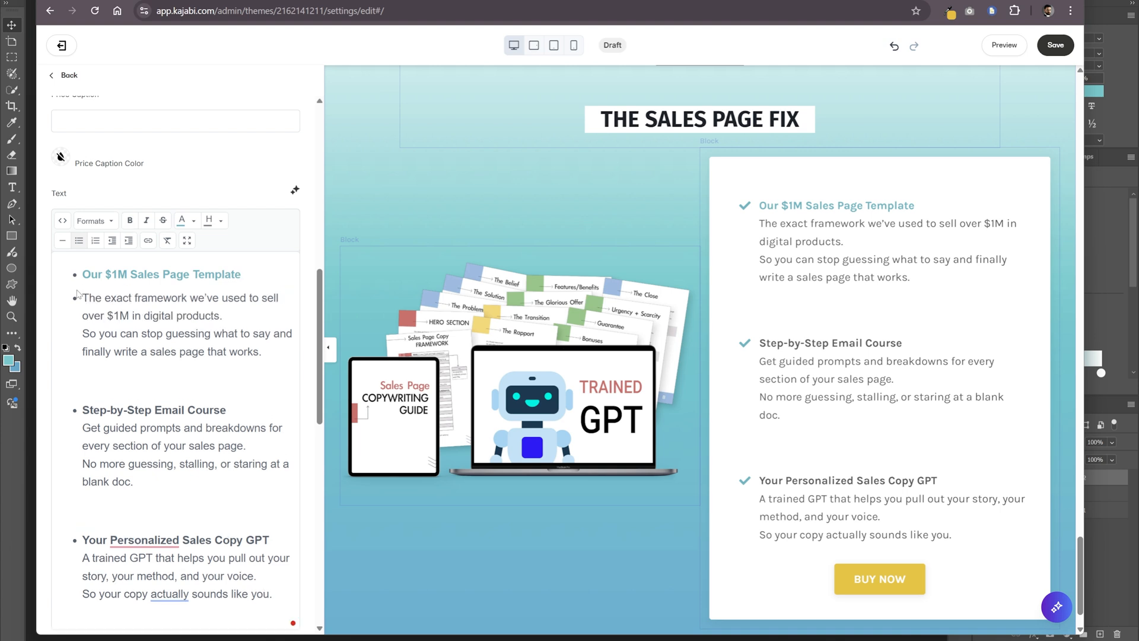
key(ctrl+y)
key(ctrl+y)
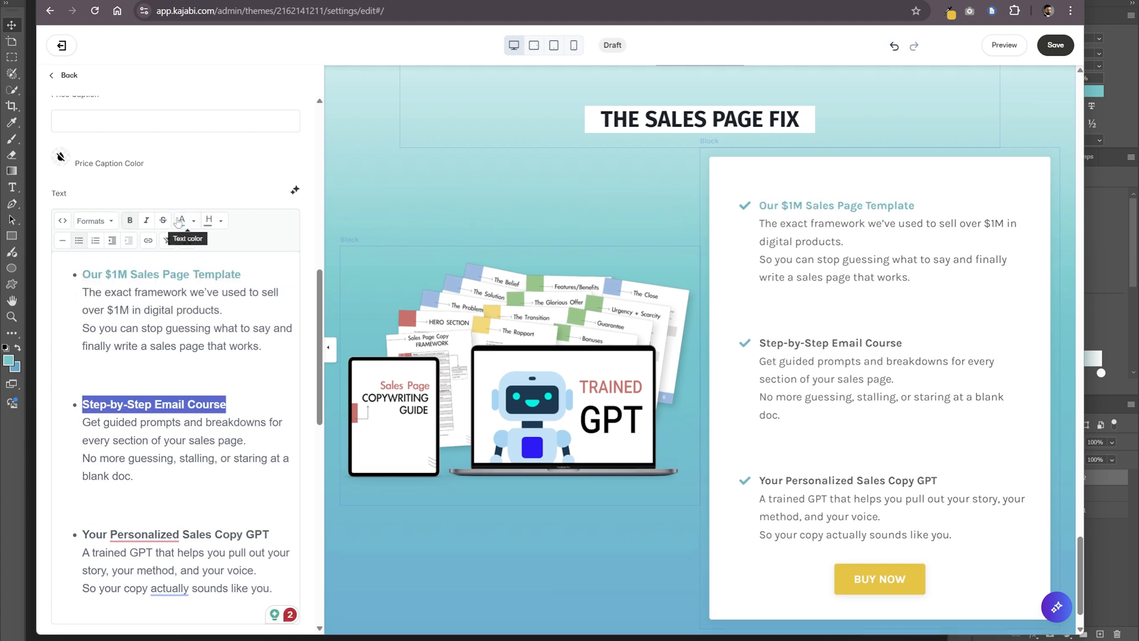
- Remove the blank lines between the three feature bullets in the pricing card text
click(131, 372)
key(BackSpace)
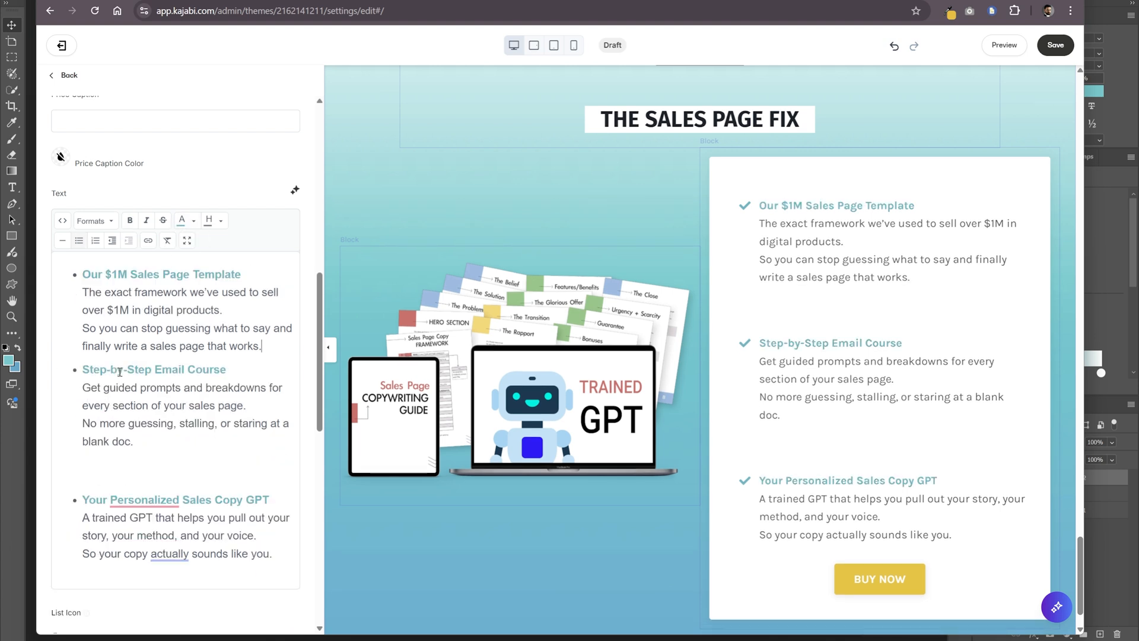
click(127, 463)
key(BackSpace)
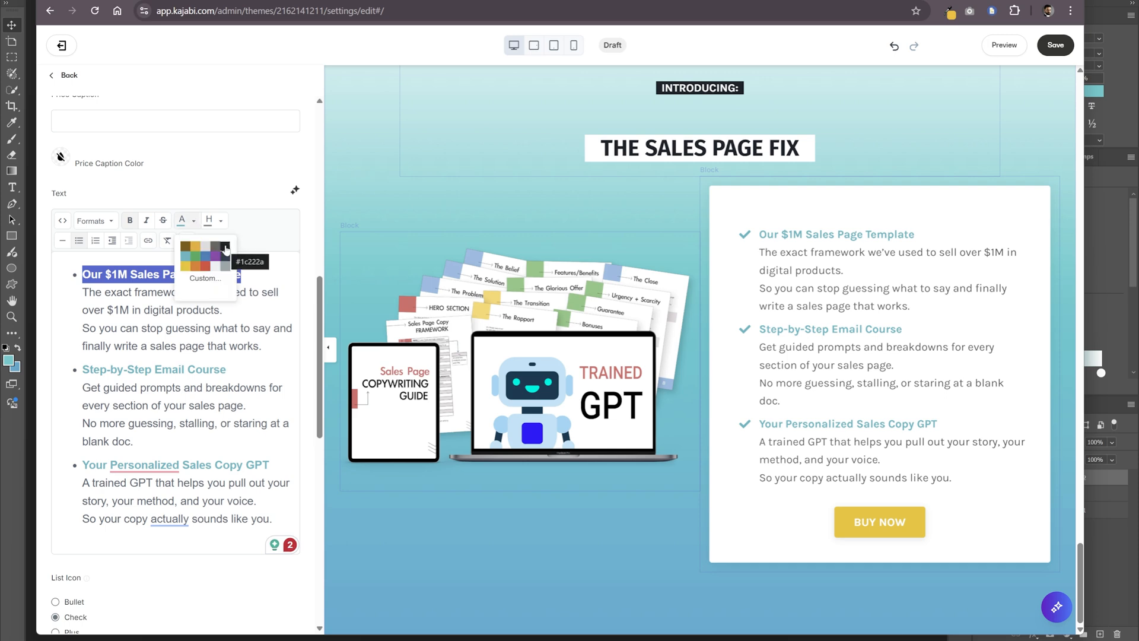
- Recolor the three feature titles in the pricing card with a custom black
drag(254, 276, 70, 274)
click(194, 220)
click(206, 278)
drag(474, 368, 445, 399)
click(615, 412)
drag(252, 373, 77, 369)
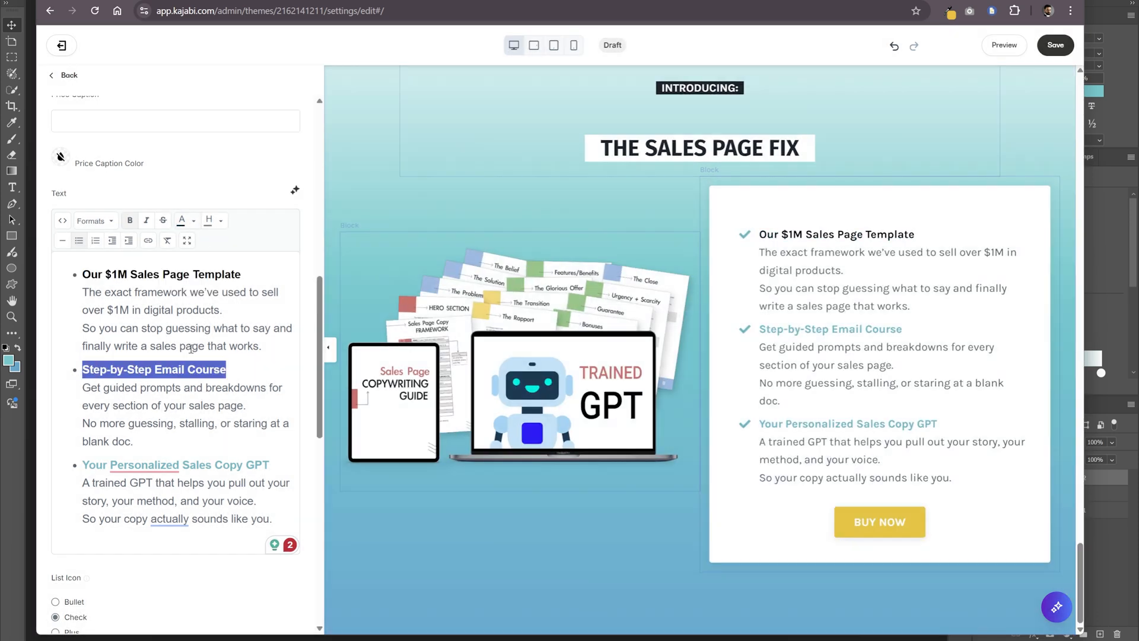
drag(270, 465, 78, 464)
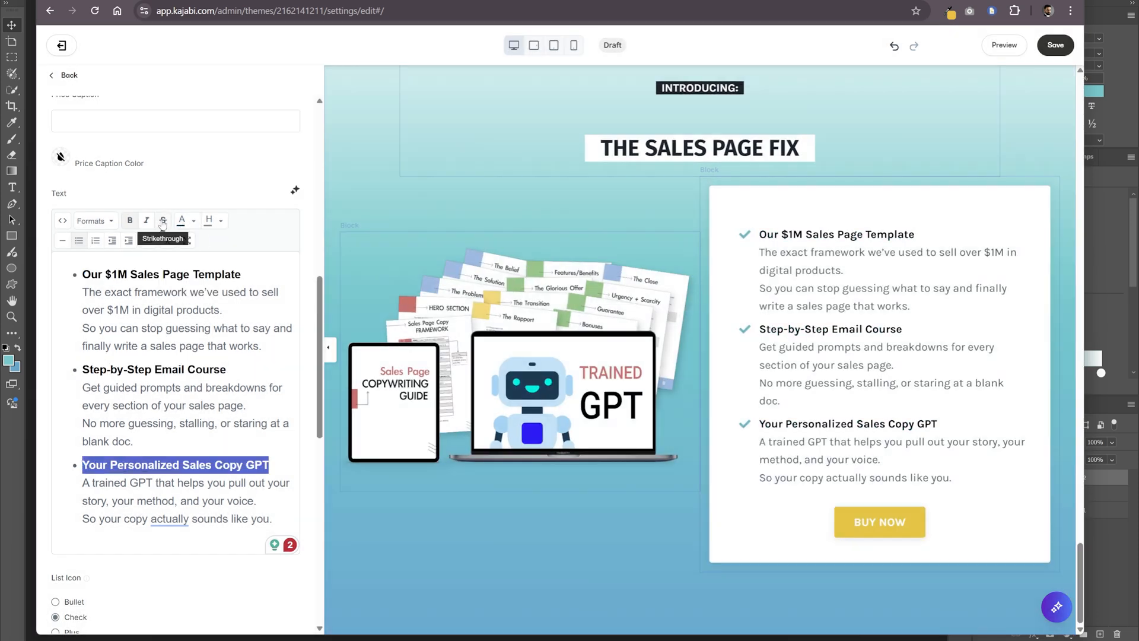
drag(82, 274, 243, 275)
click(95, 221)
key(Escape)
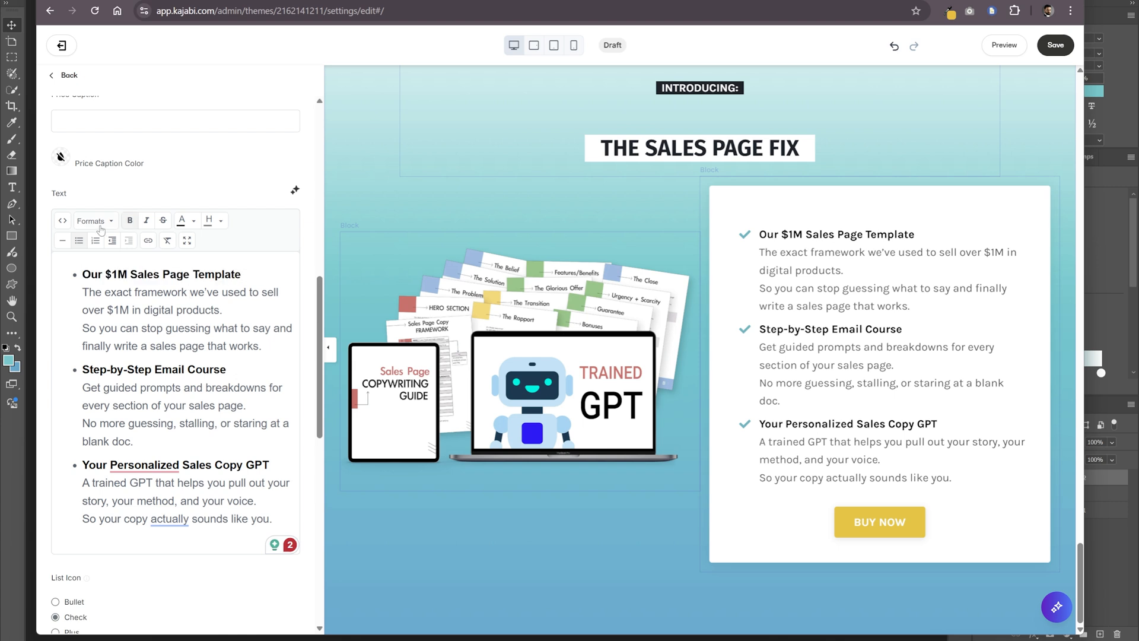
click(100, 222)
click(83, 292)
key(Return)
click(104, 274)
click(96, 221)
click(132, 297)
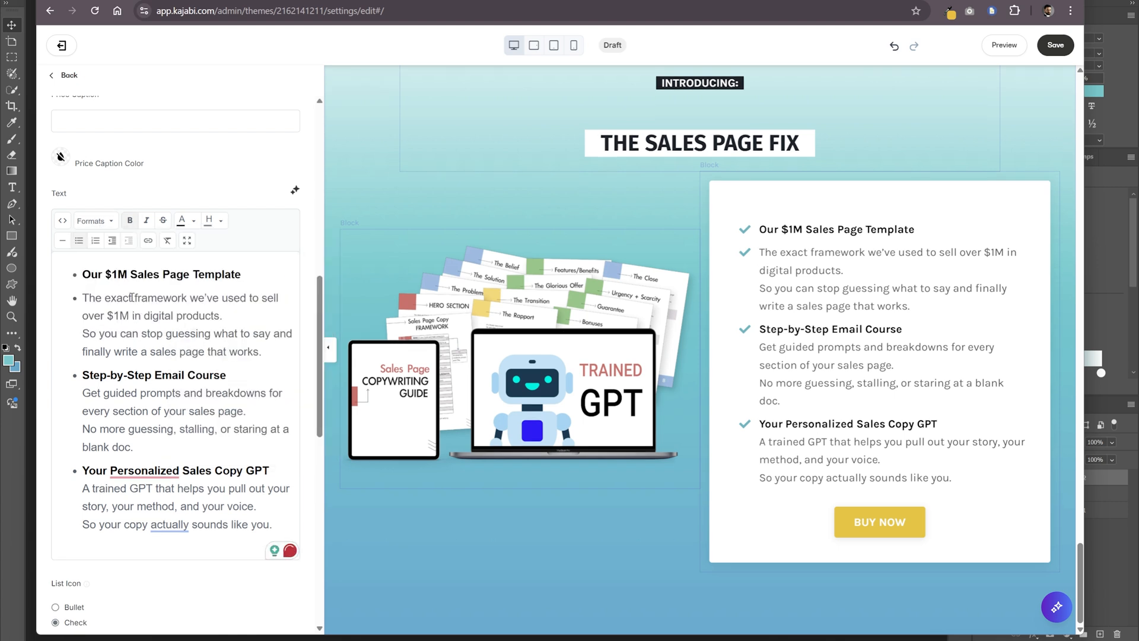
key(ctrl+z)
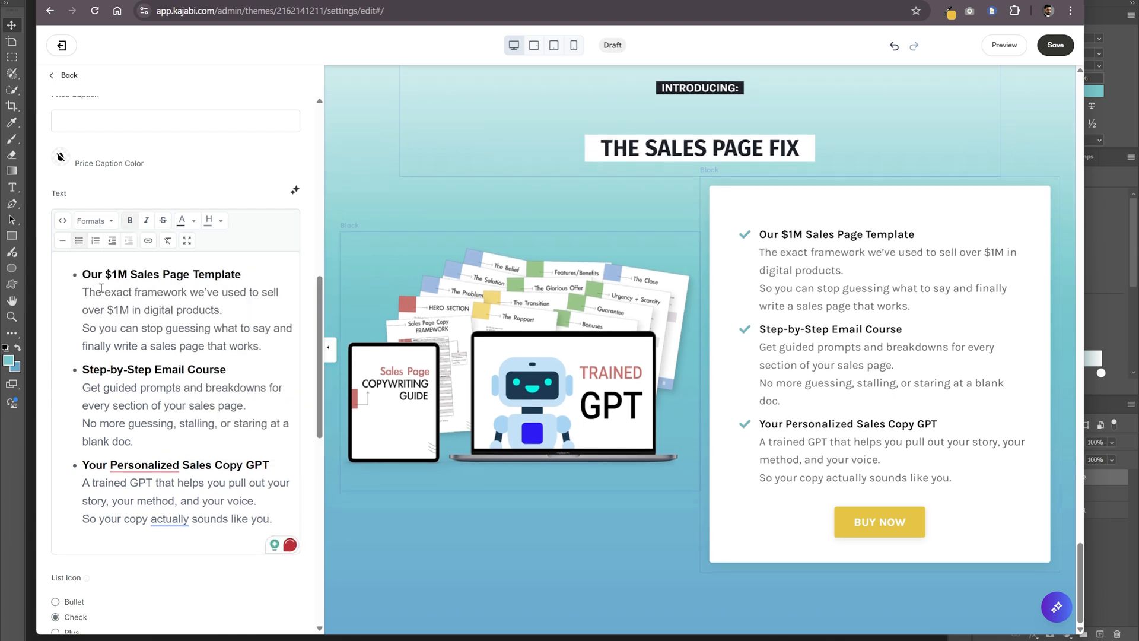
- Place the mockup image block on its own row in its desktop layout
click(535, 521)
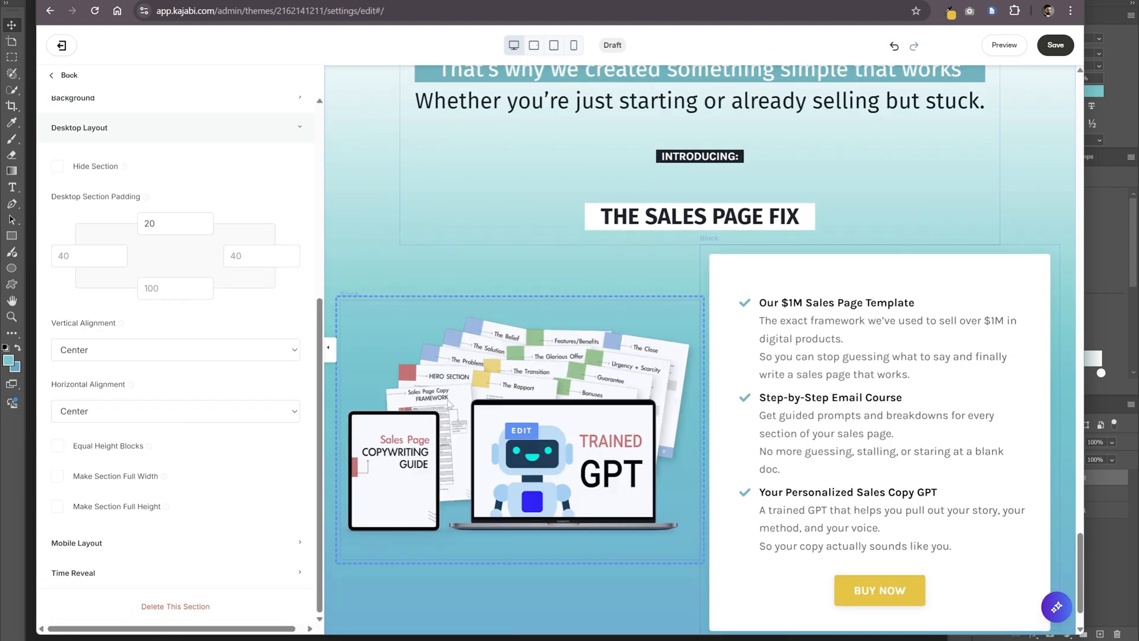
click(520, 424)
scroll(176, 386, down, 7)
click(94, 433)
scroll(190, 365, down, 5)
click(148, 480)
scroll(143, 463, down, 3)
click(101, 468)
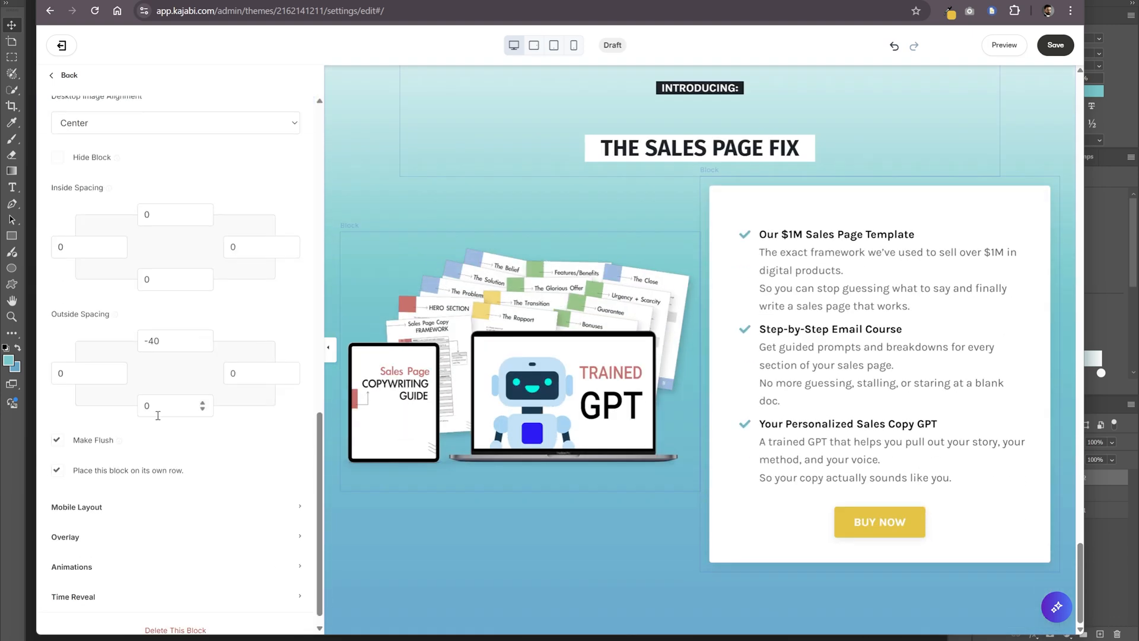
- Widen the mockup image block and the pricing card below it to 8 columns each
scroll(242, 300, up, 12)
click(227, 173)
scroll(462, 210, down, 4)
scroll(461, 210, up, 1)
click(208, 174)
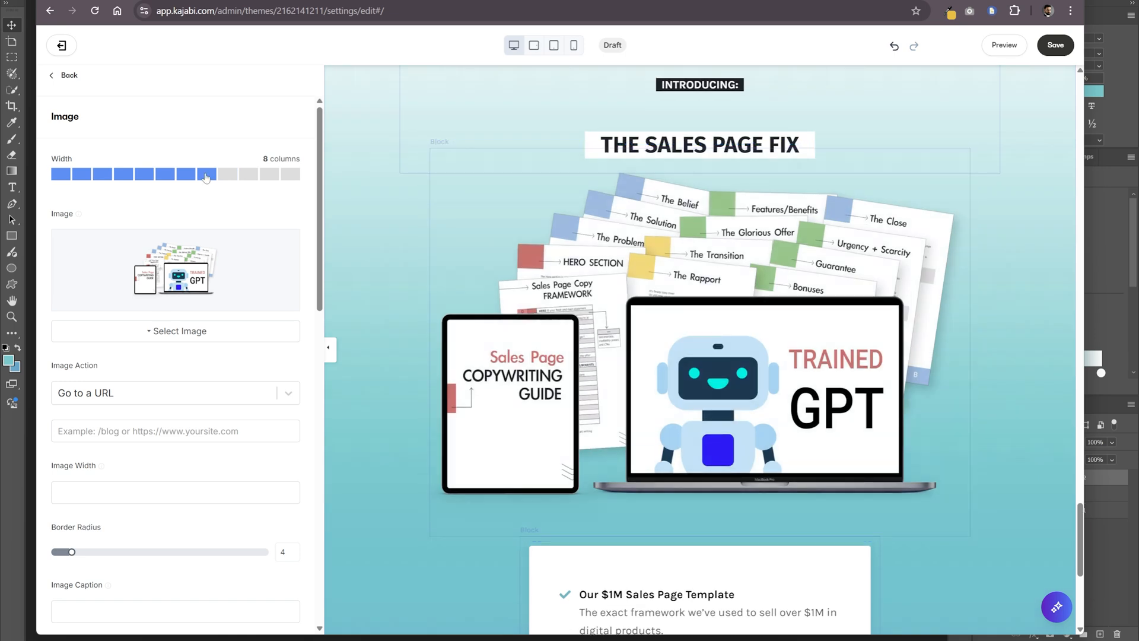
scroll(653, 399, down, 3)
click(653, 402)
click(211, 175)
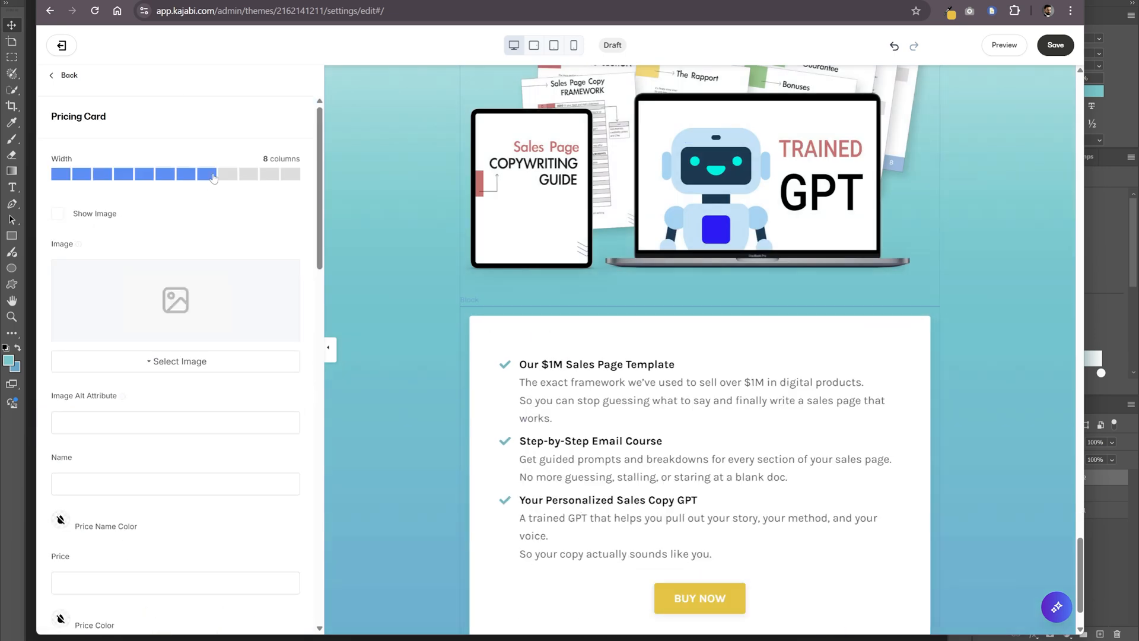
- Add a centred, bold "What's included:" line without a bullet above the pricing card's feature list
scroll(704, 473, up, 4)
scroll(704, 473, down, 3)
click(582, 463)
click(520, 416)
key(Return)
key(Up)
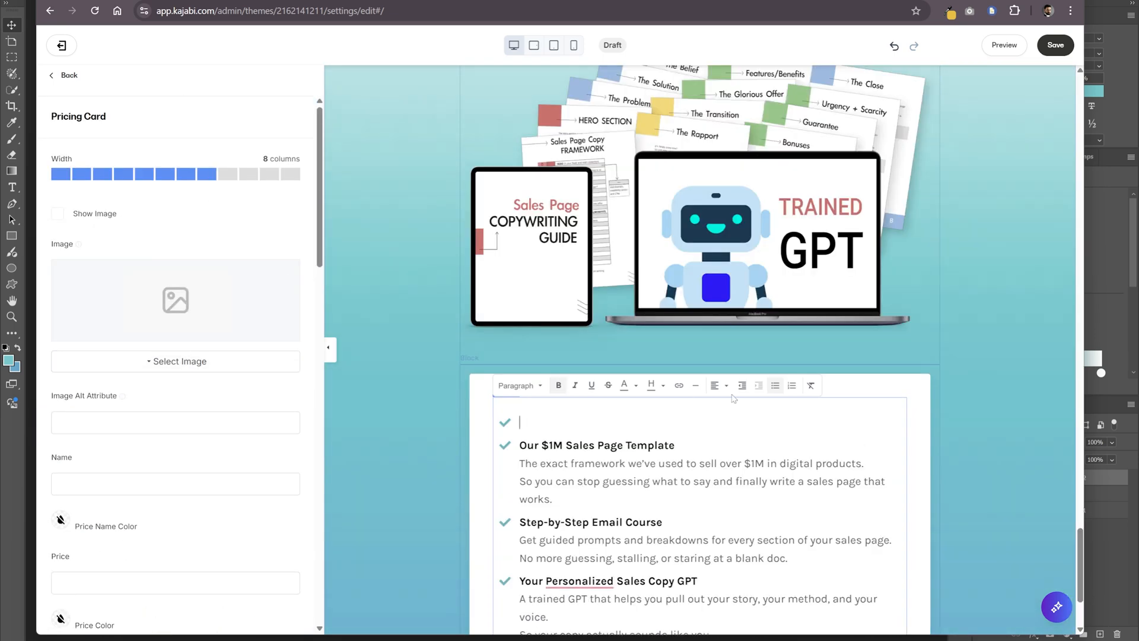
key(BackSpace)
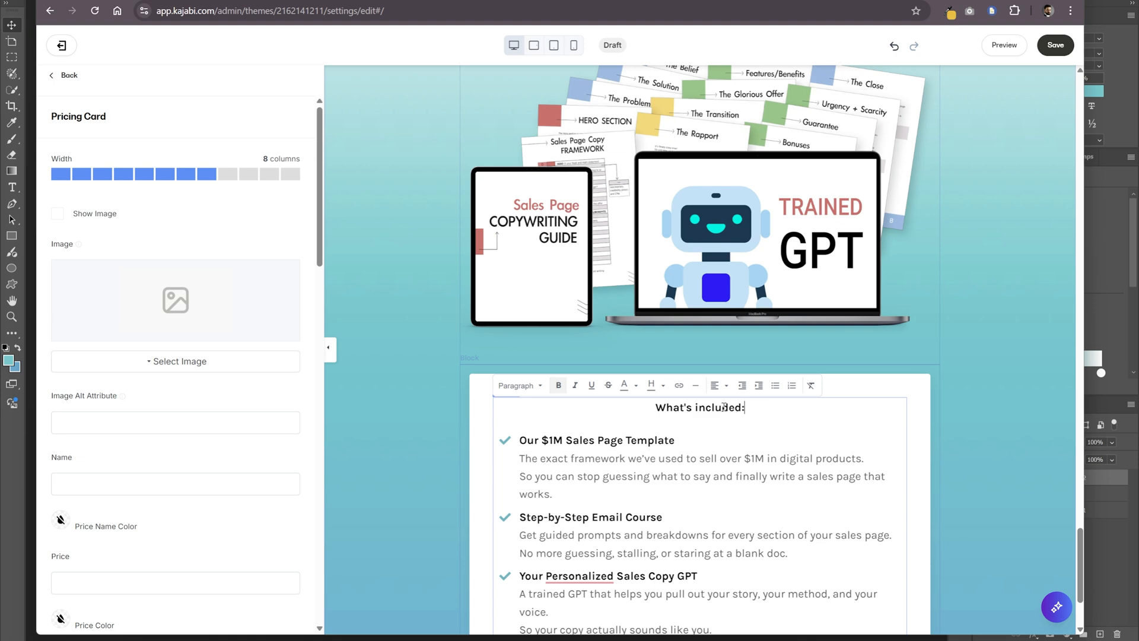
- Try the Star and Plus list icons on the pricing card's feature list and return to Check
scroll(729, 380, down, 1)
scroll(264, 402, down, 10)
click(73, 370)
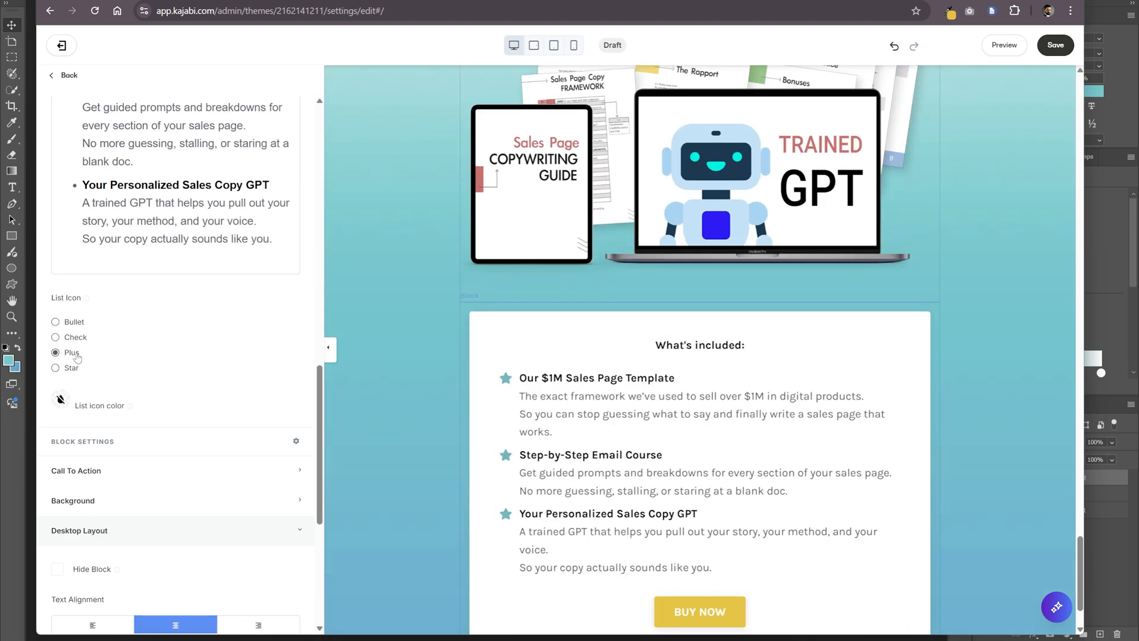
scroll(215, 381, up, 4)
scroll(365, 382, down, 2)
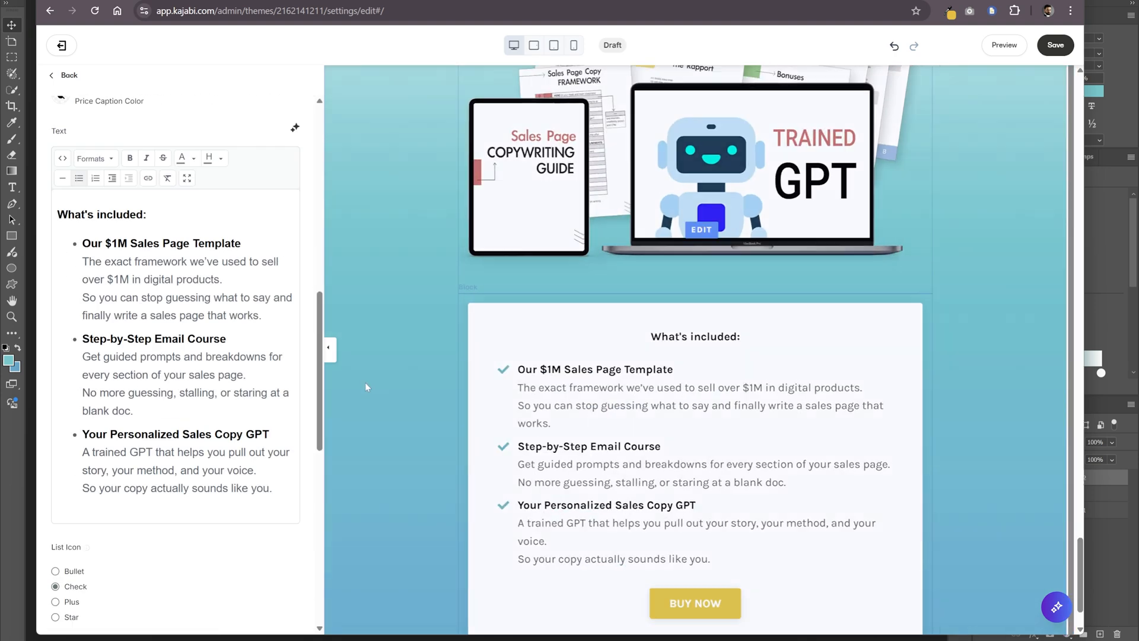
- Copy the button text "ACCESS THE SALES PAGE FIX" from the call to action of the earlier text block
click(530, 1)
click(530, 2)
click(682, 508)
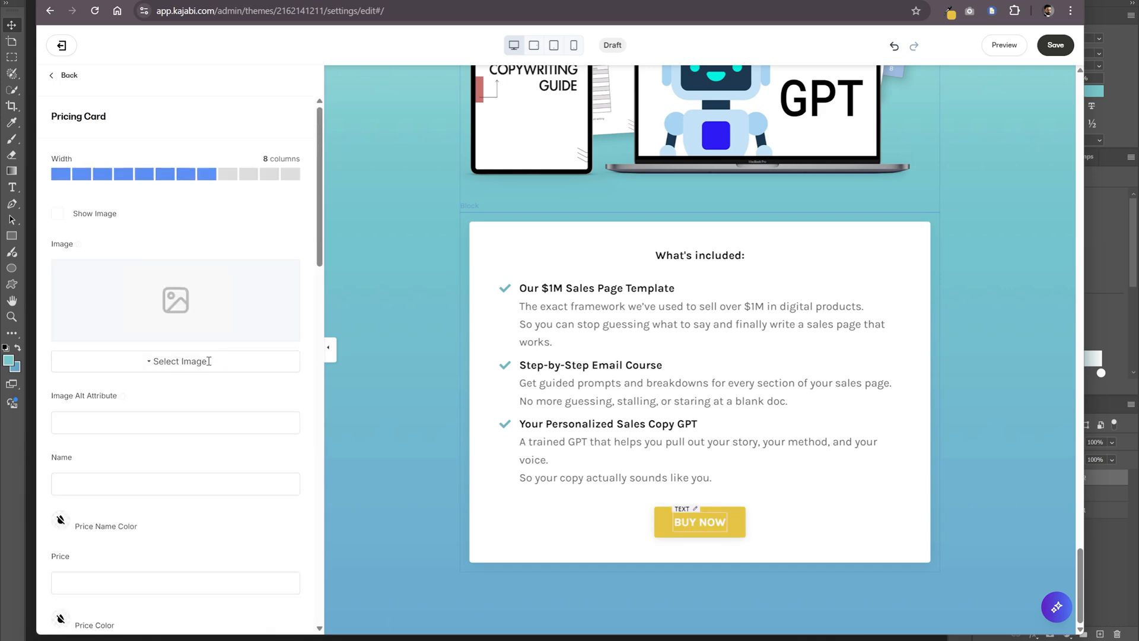
scroll(665, 475, up, 20)
click(643, 449)
scroll(214, 362, down, 5)
click(207, 320)
triple_click(131, 414)
scroll(682, 474, down, 20)
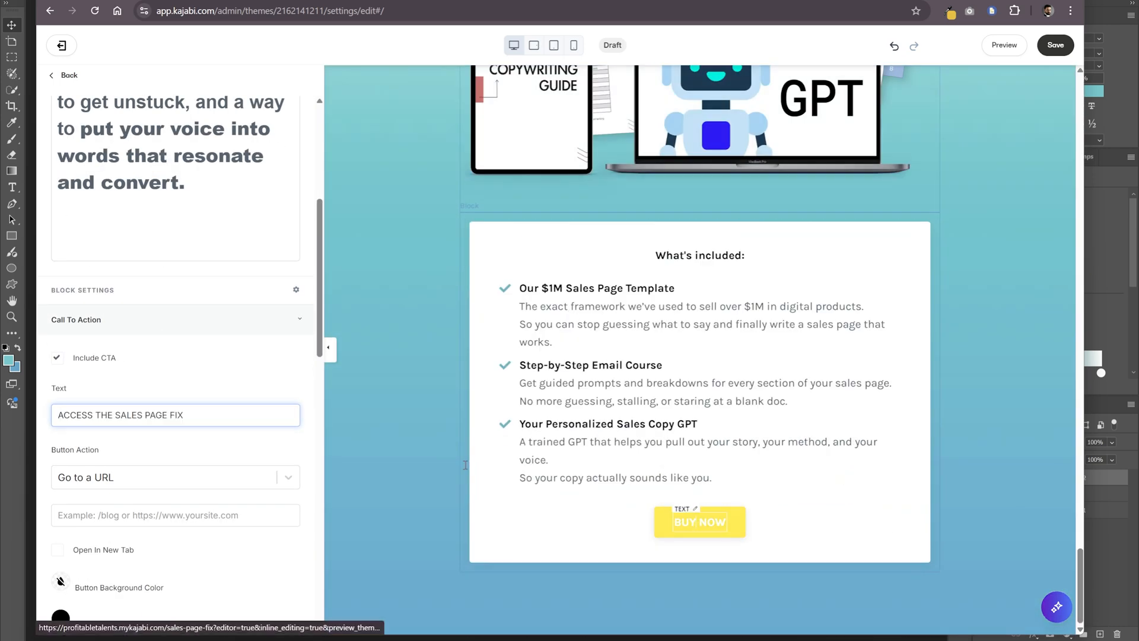
- Replace the pricing card's button text with "ACCESS THE SALES PAGE FIX"
click(681, 509)
scroll(196, 386, down, 10)
click(190, 319)
triple_click(106, 291)
text(ACCESS THE SALES PAGE FIX)
- Give the pricing card's button a yellow background (RGB 241, 196, 15) and black text
click(123, 460)
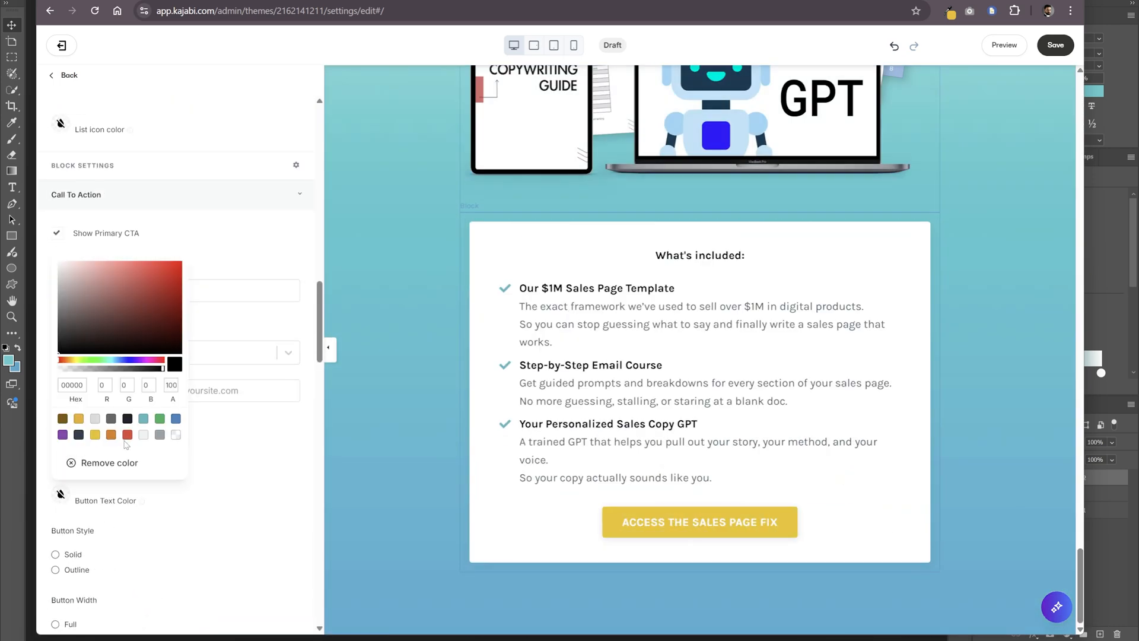
click(244, 338)
click(59, 458)
click(95, 398)
click(211, 457)
click(61, 457)
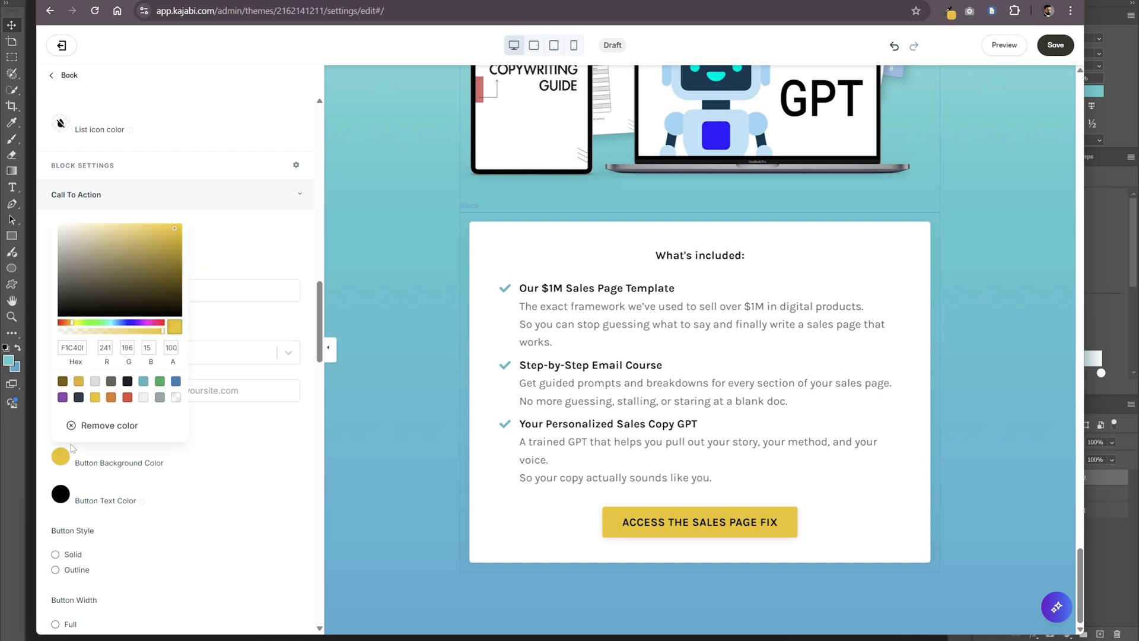
click(211, 475)
- Set the pricing card's button size to Large and its border radius to 0
scroll(213, 479, down, 4)
click(83, 477)
click(98, 525)
text(0)
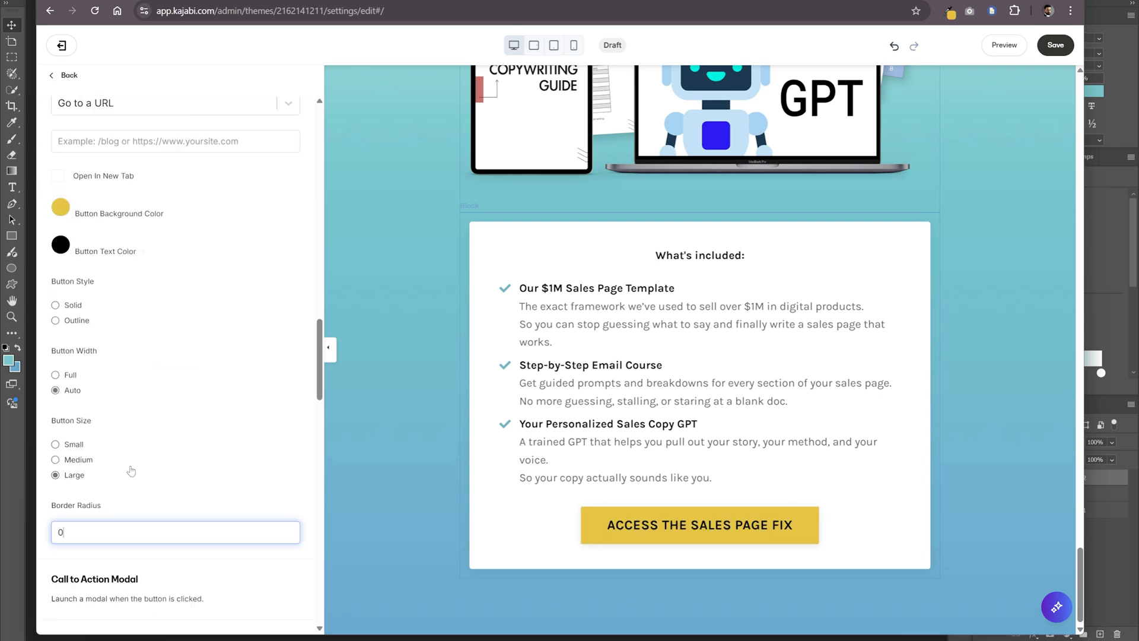
- Add the line "For only $9" below the feature list as a bold Heading 2 with "$9" in red
click(740, 481)
key(Return)
text(For only $9)
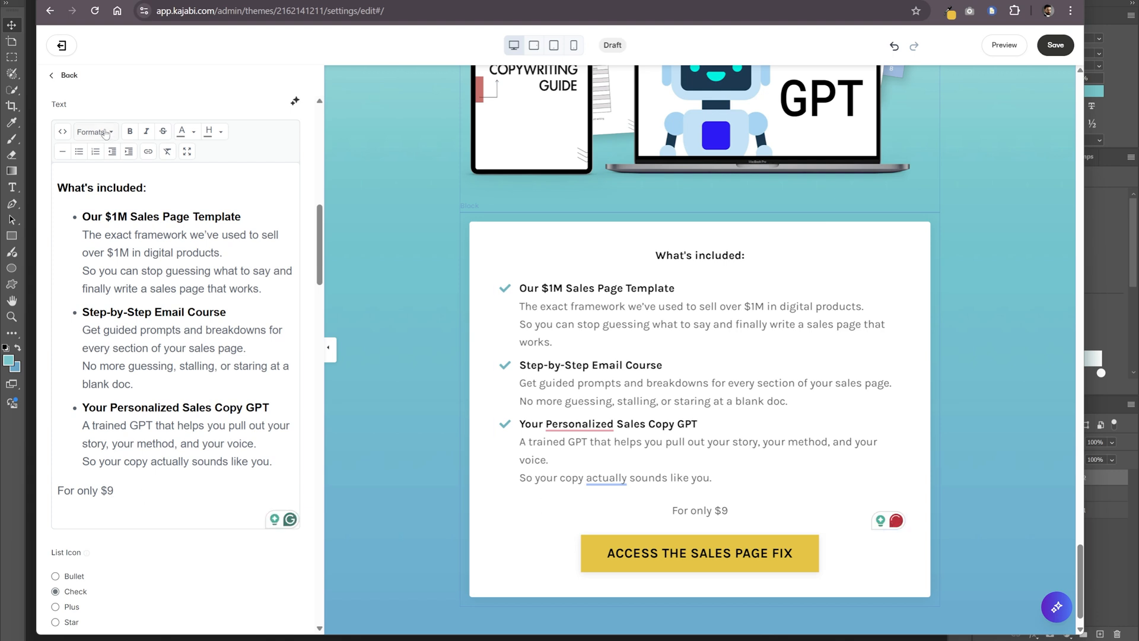
click(106, 132)
click(221, 205)
key(Return)
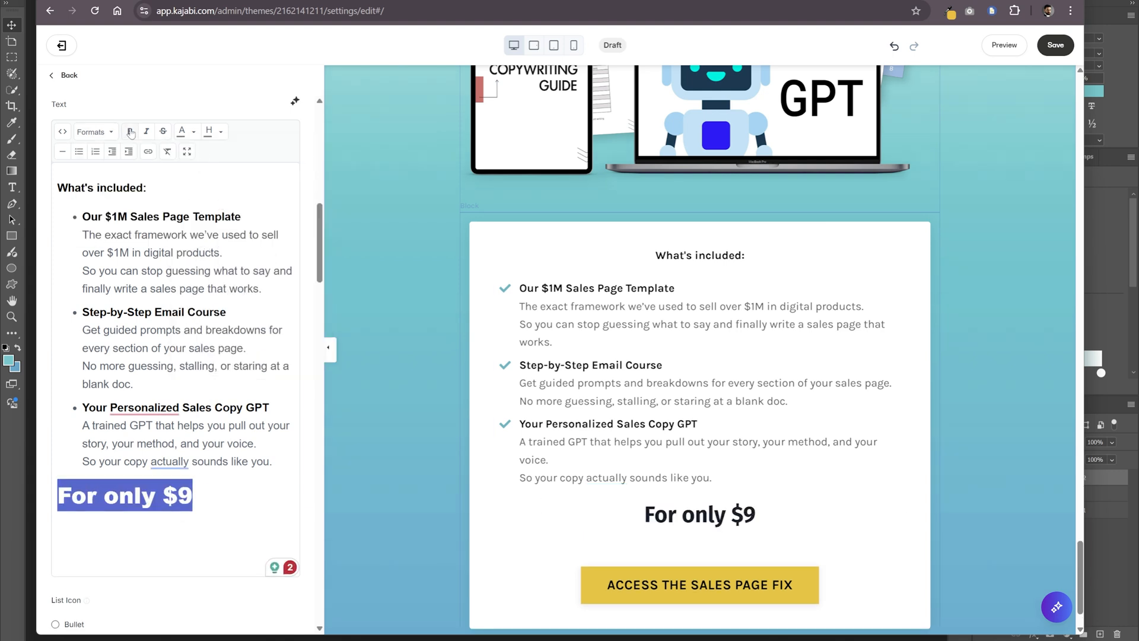
click(211, 500)
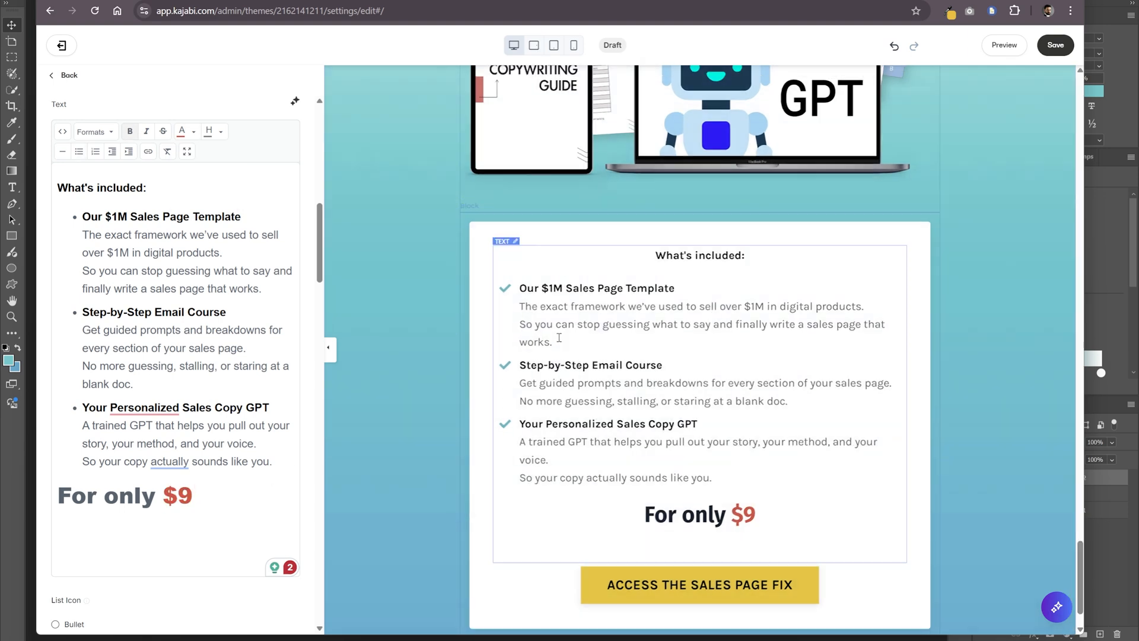
- Insert a document emoji after "Our $1M Sales Page Template" in the pricing card
scroll(457, 364, down, 6)
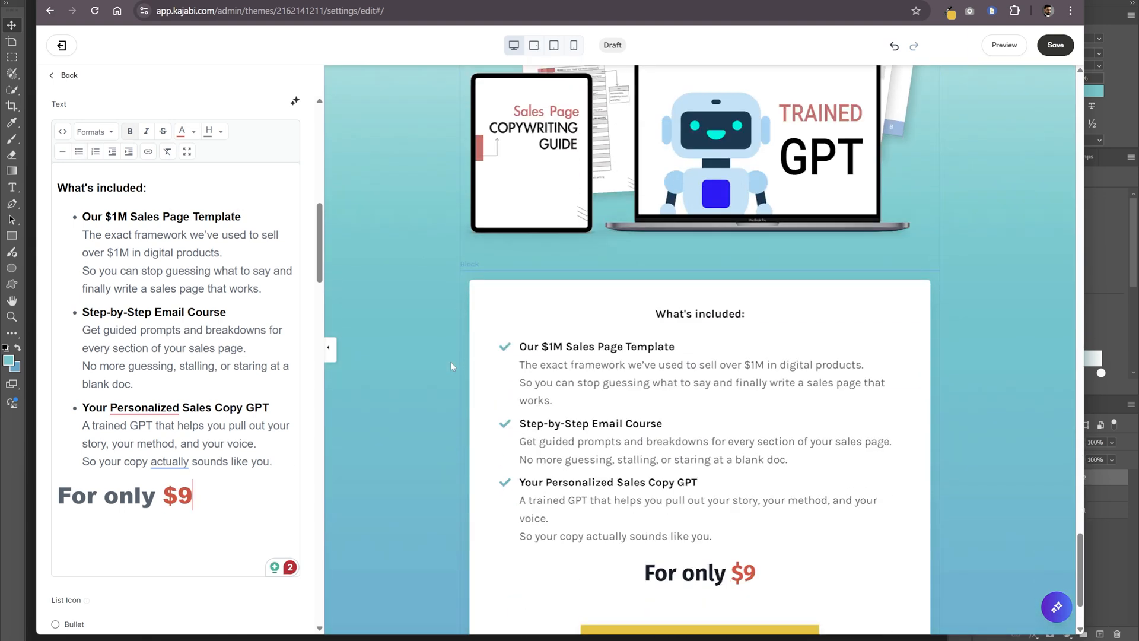
click(624, 350)
click(295, 218)
key(super+period)
text(docu)
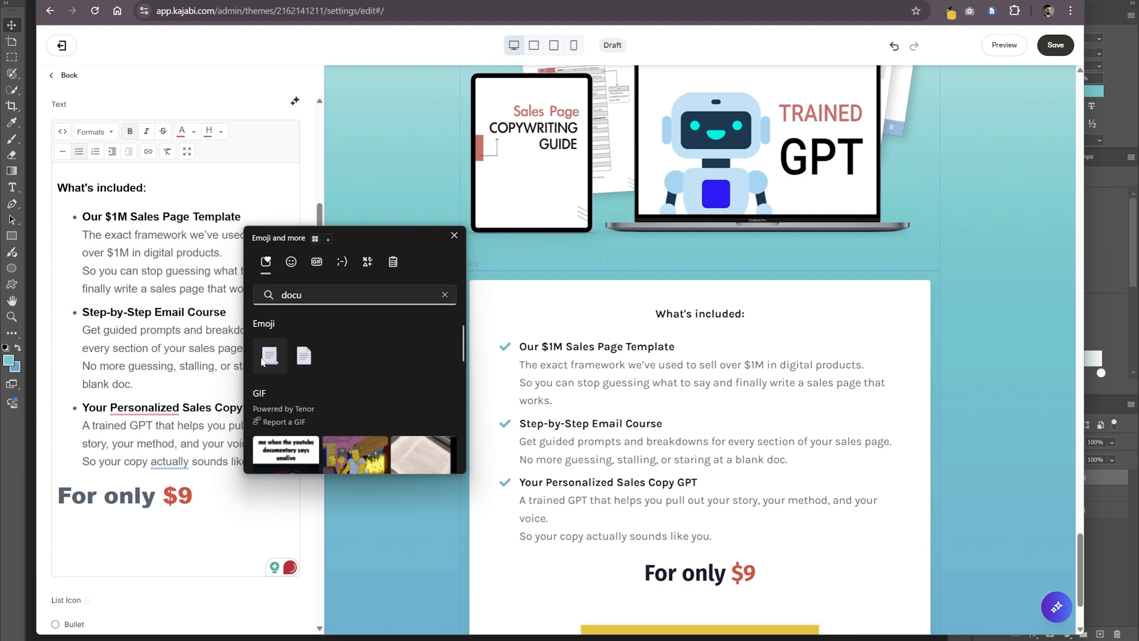
- Insert an envelope-with-arrow emoji after "Step-by-Step Email Course" in the pricing card
click(243, 313)
key(super+period)
text(emai)
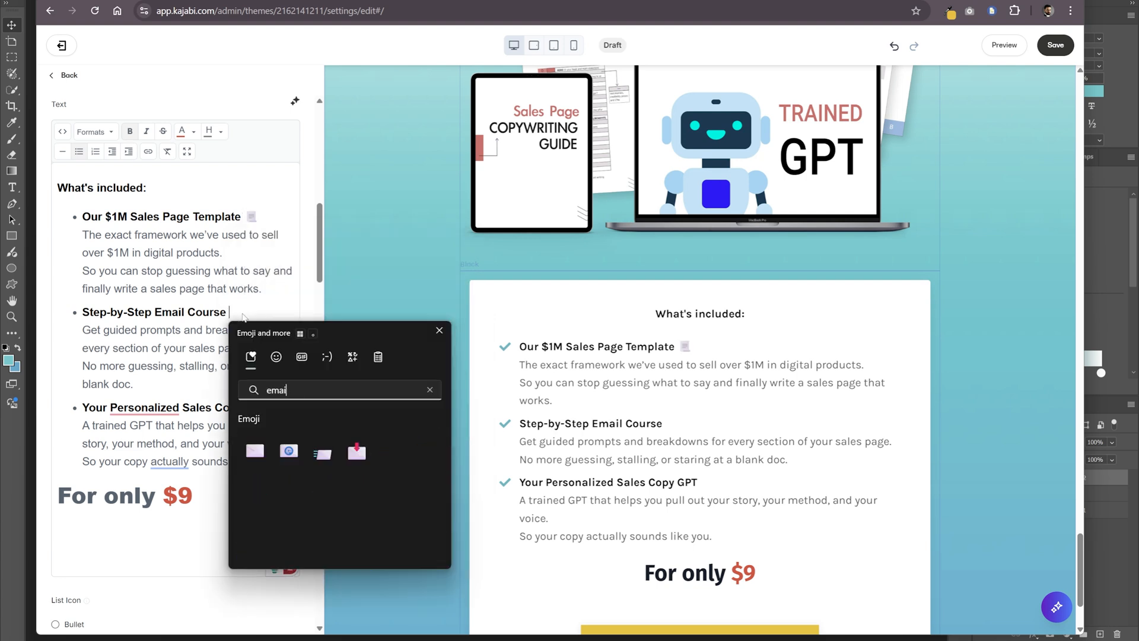
click(357, 452)
- Insert a robot emoji after "Your Personalized Sales Copy GPT" in the pricing card
click(276, 408)
key(super+period)
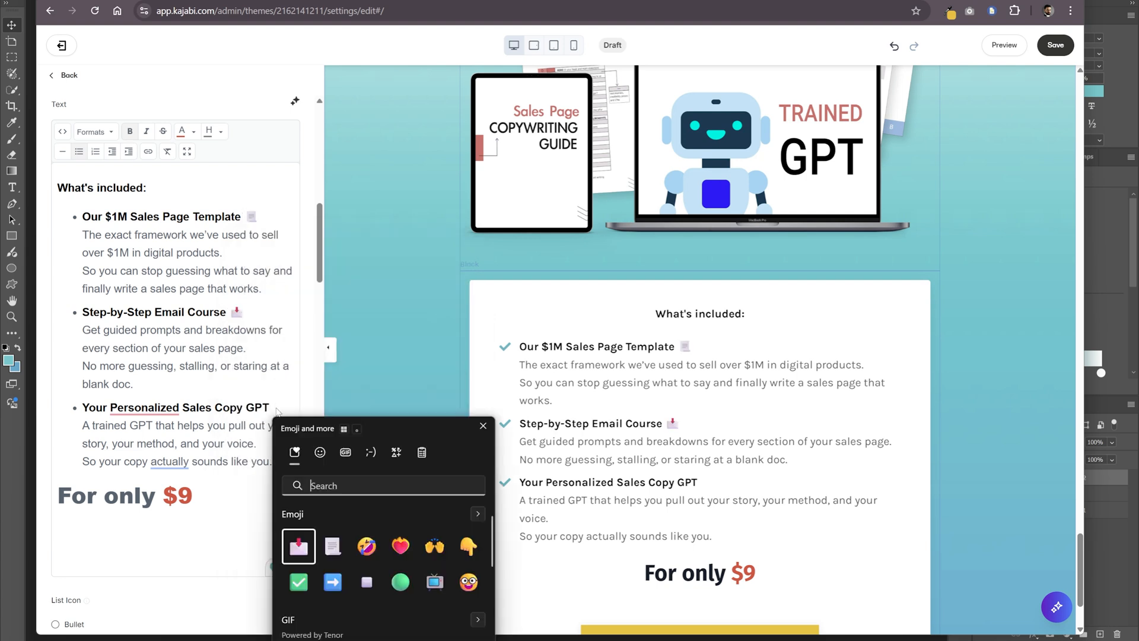
text(rob)
key(Return)
key(Escape)
scroll(692, 415, down, 2)
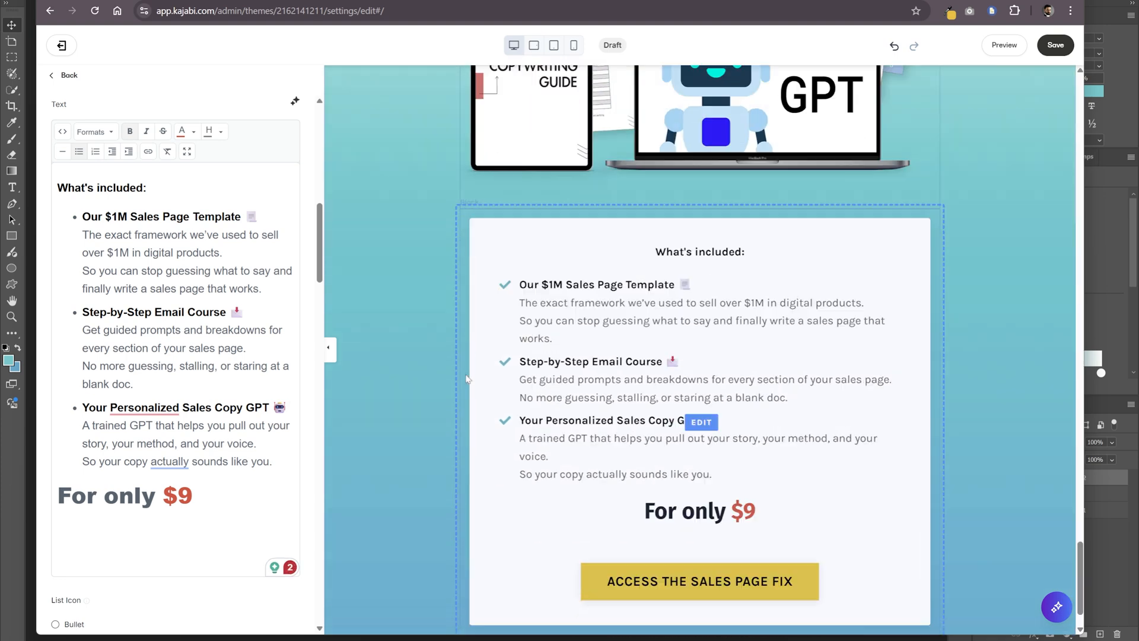
- Check the Features/Benefits copy in the Sales Page Template document in Google Docs and return to the page editor
click(438, 1)
scroll(441, 321, down, 7)
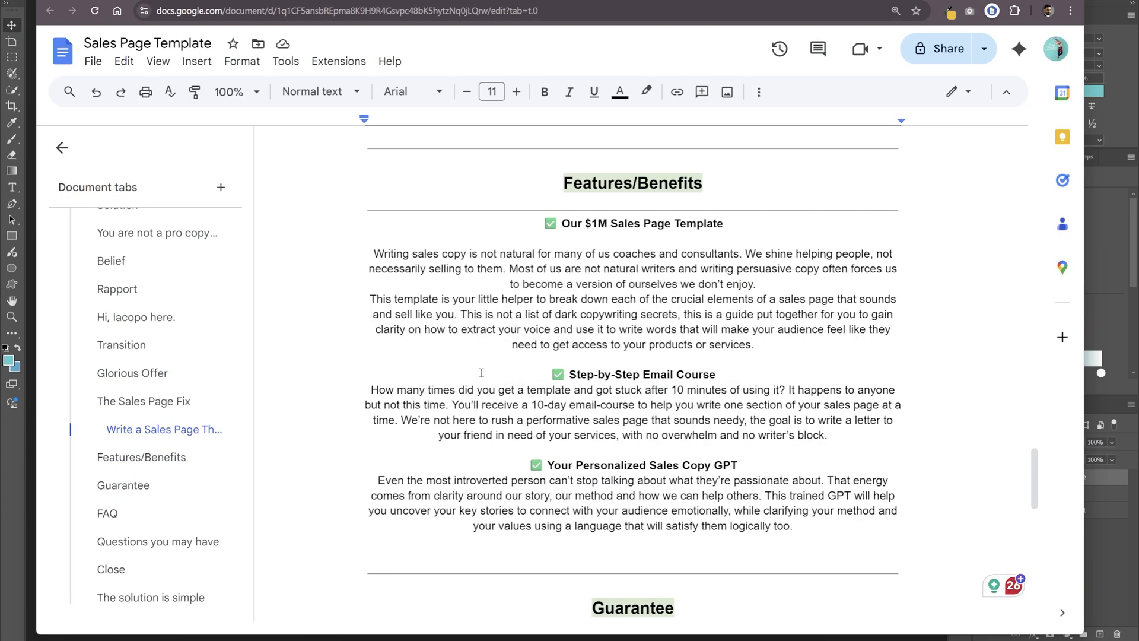
click(341, 2)
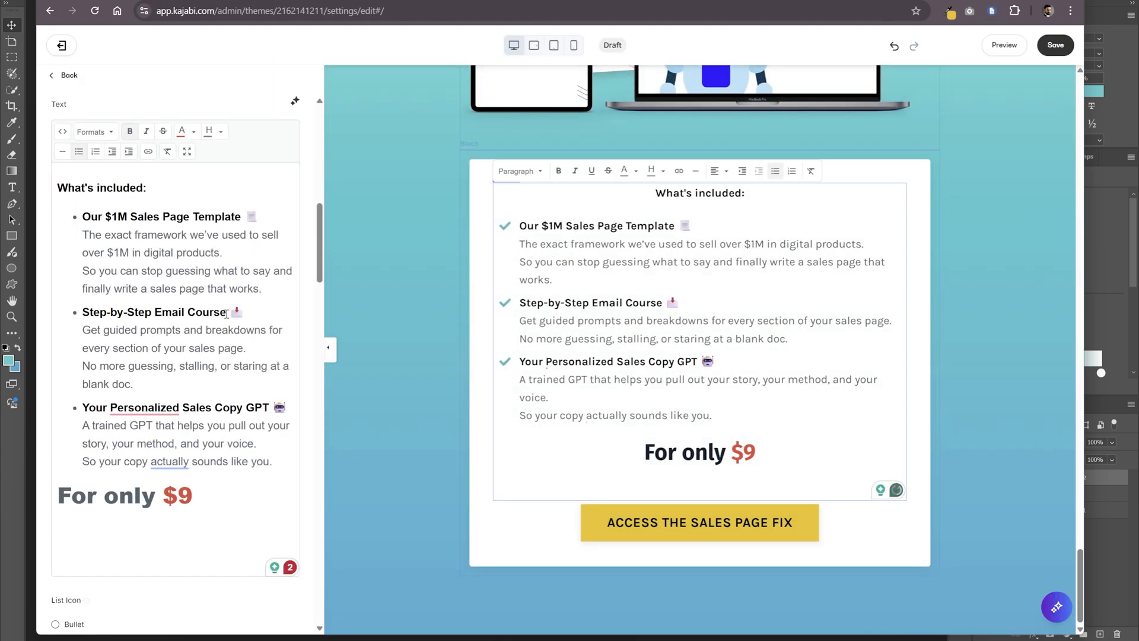
- Set the pricing card's box shadow to Small in its background settings
scroll(200, 340, down, 10)
scroll(191, 351, up, 9)
scroll(190, 351, down, 14)
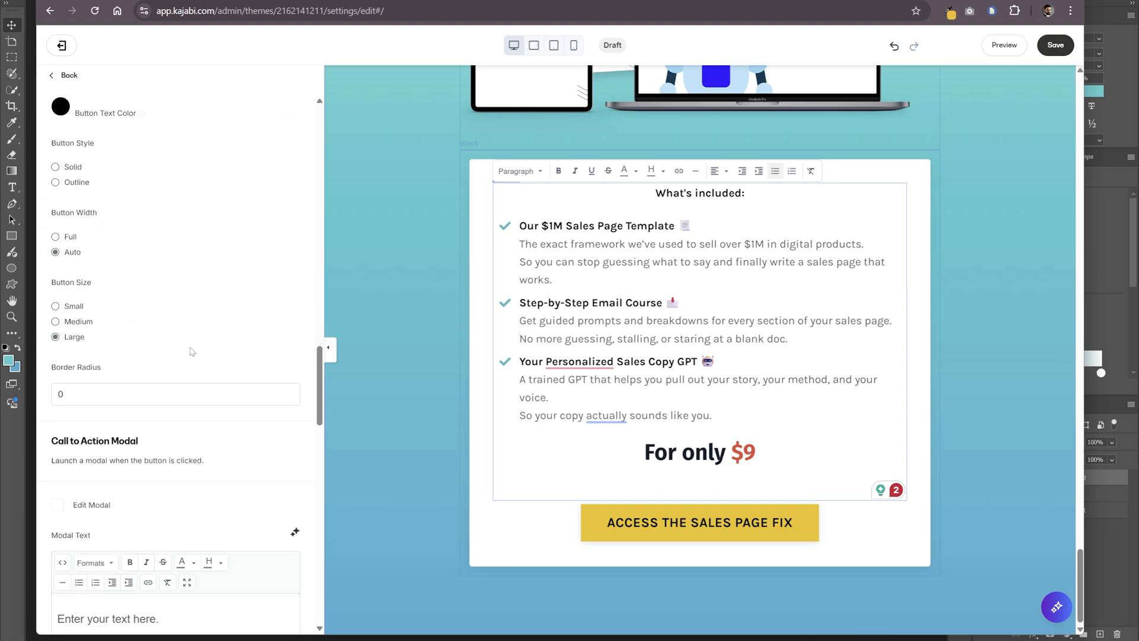
scroll(220, 353, up, 20)
scroll(227, 350, down, 20)
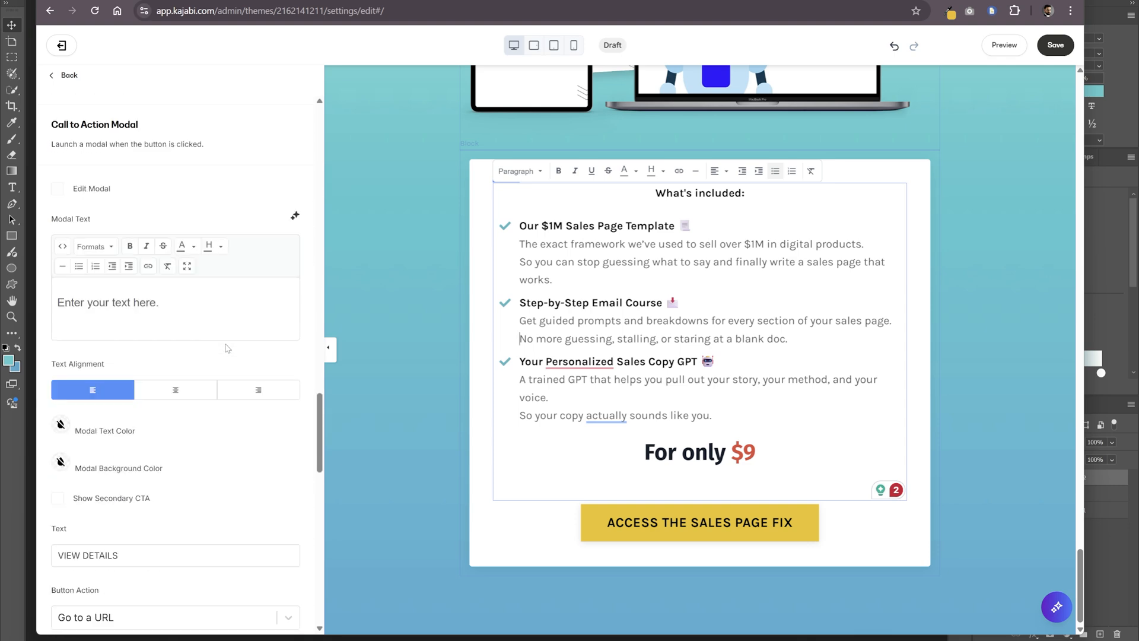
click(225, 382)
scroll(225, 382, down, 5)
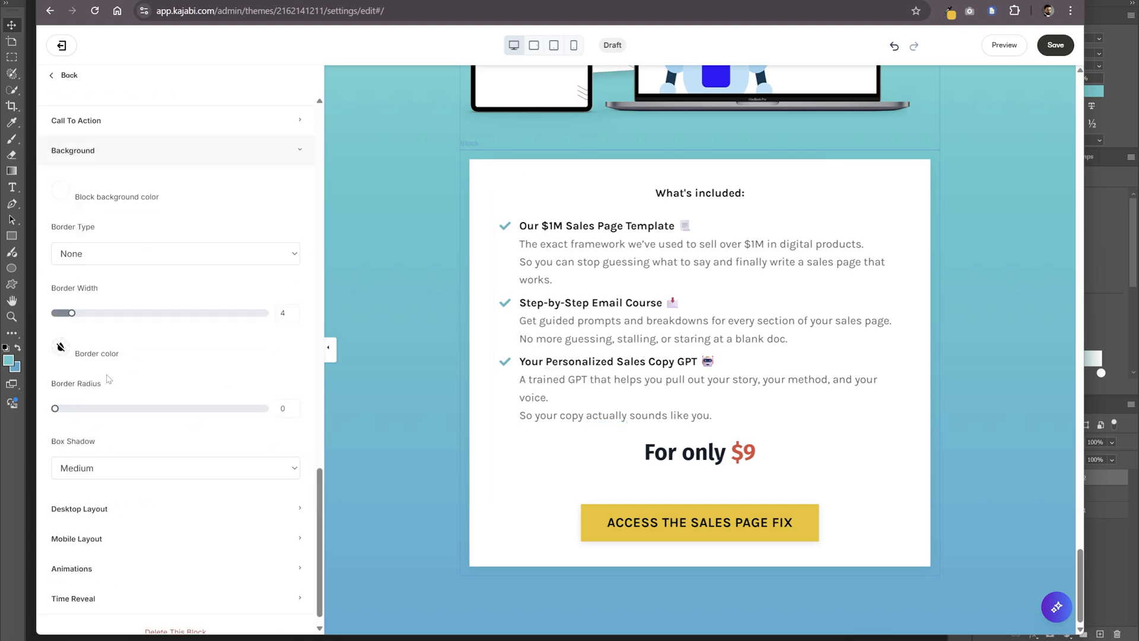
click(116, 469)
click(120, 502)
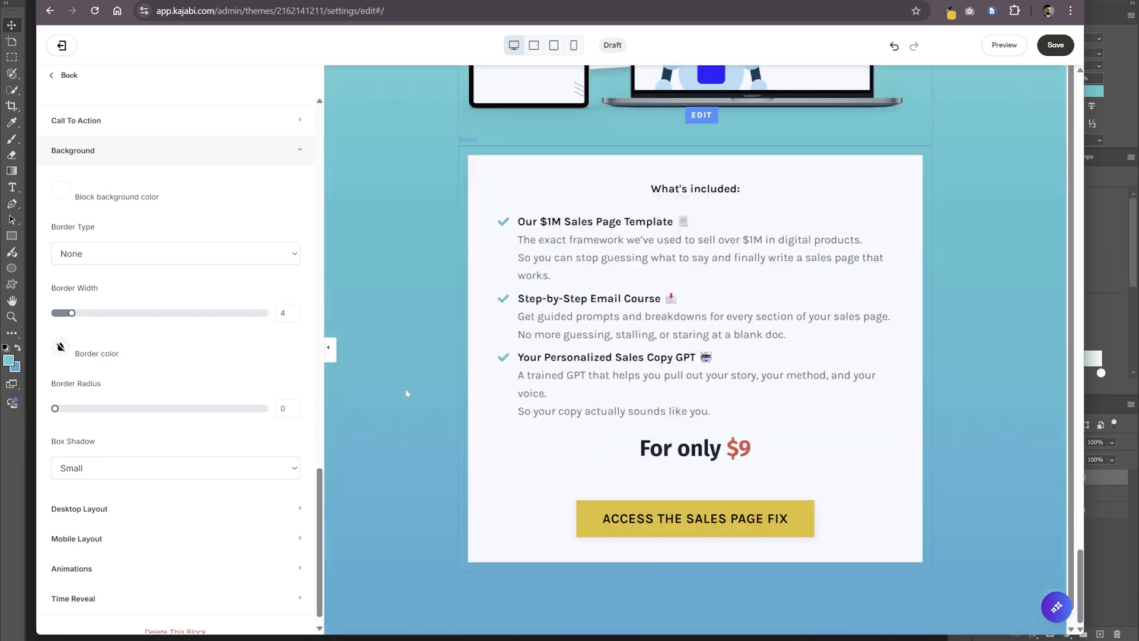
- Set the pricing card's top outside spacing to -40 in its desktop layout
scroll(406, 390, up, 4)
click(463, 393)
scroll(173, 507, down, 1)
click(126, 504)
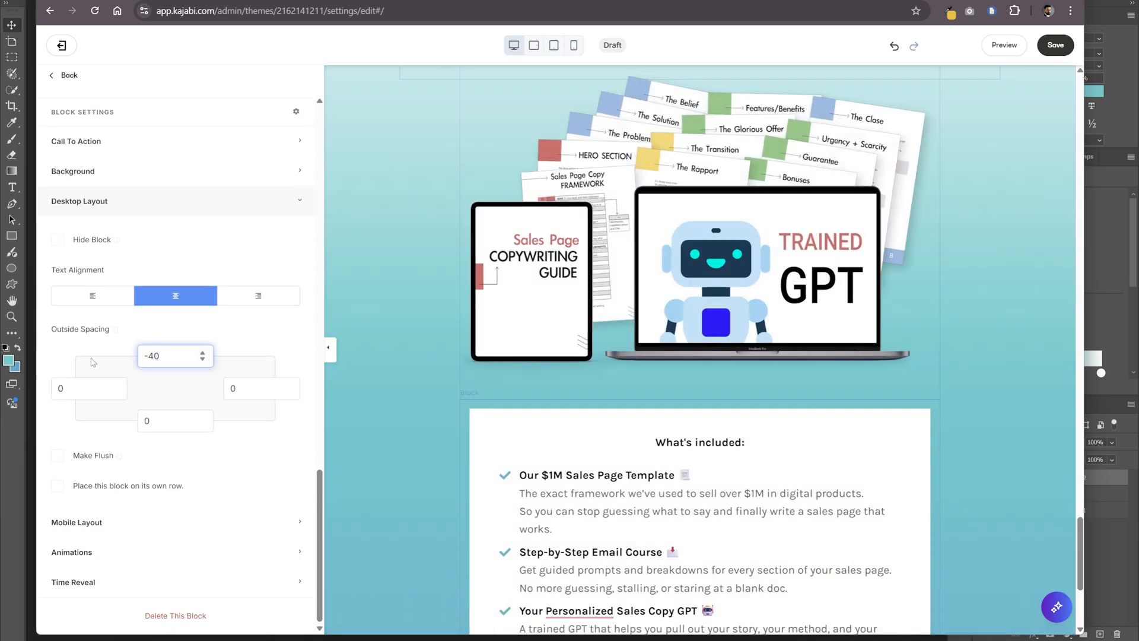
scroll(392, 343, up, 3)
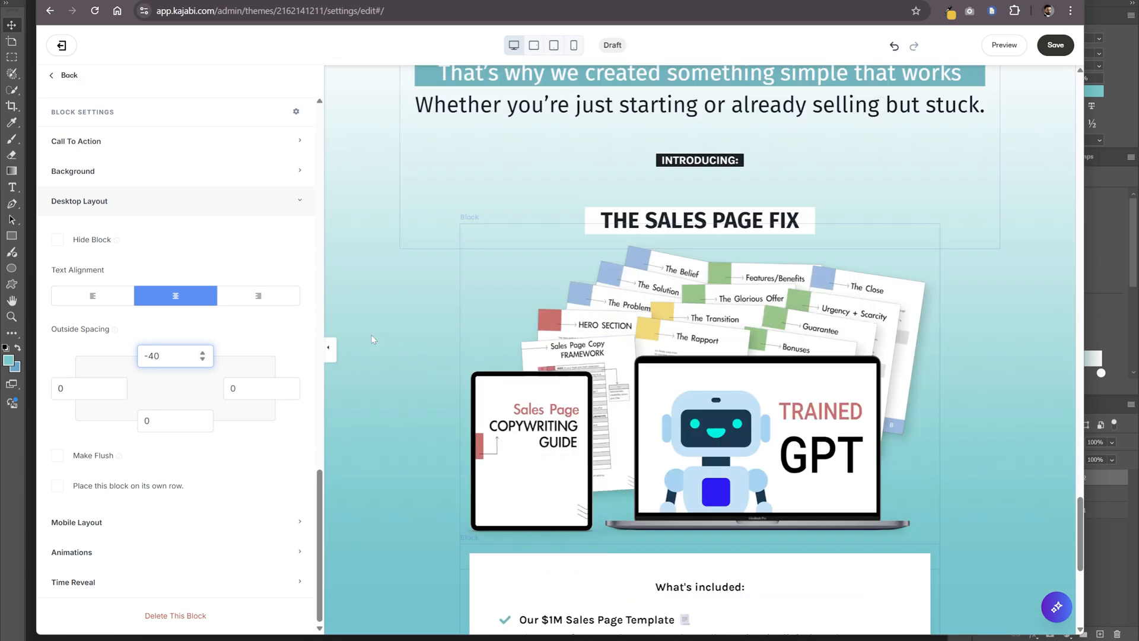
- Replace the mockup image with the recent file that includes the "10-DAY COURSE" badge
scroll(196, 332, up, 15)
click(172, 222)
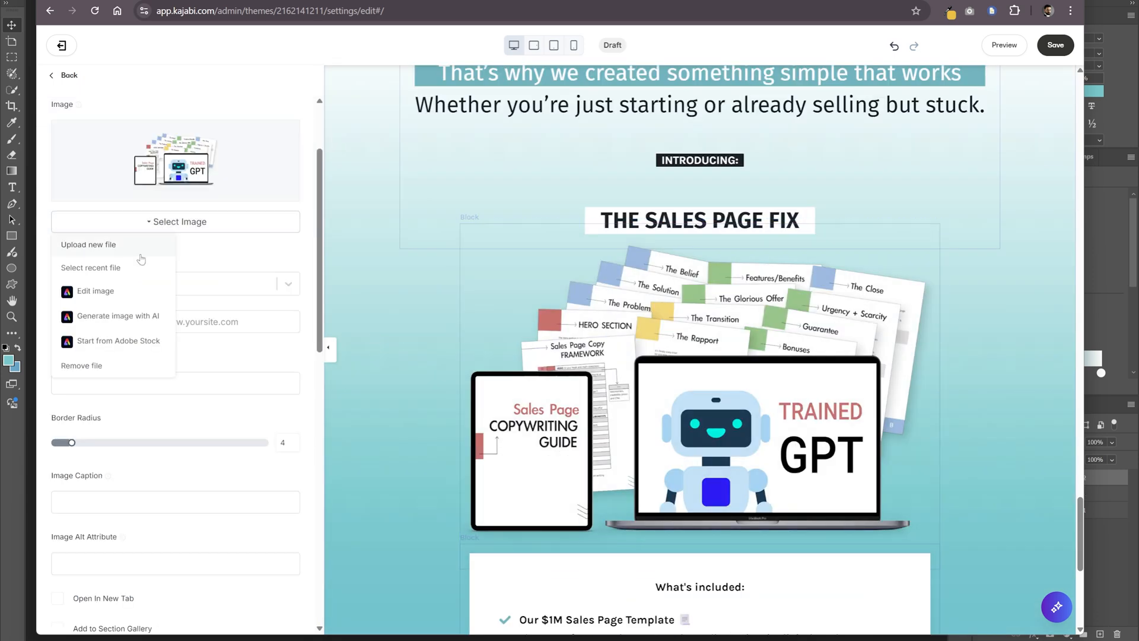
click(131, 267)
click(591, 403)
click(814, 121)
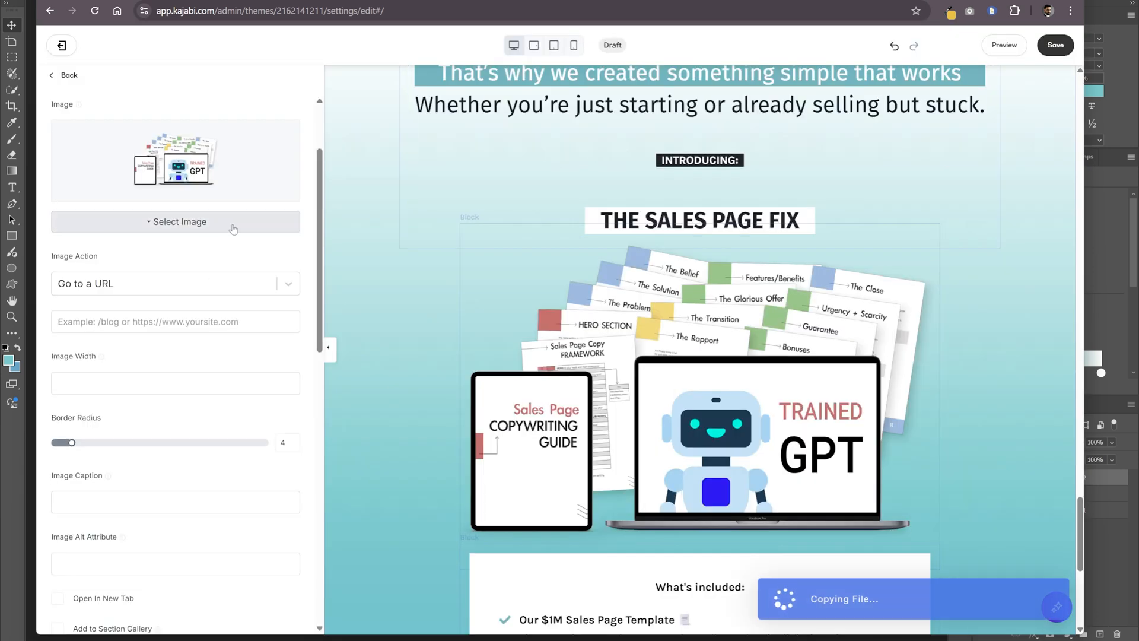
- Remove the empty line between "INTRODUCING:" and "THE SALES PAGE FIX"
scroll(365, 255, down, 4)
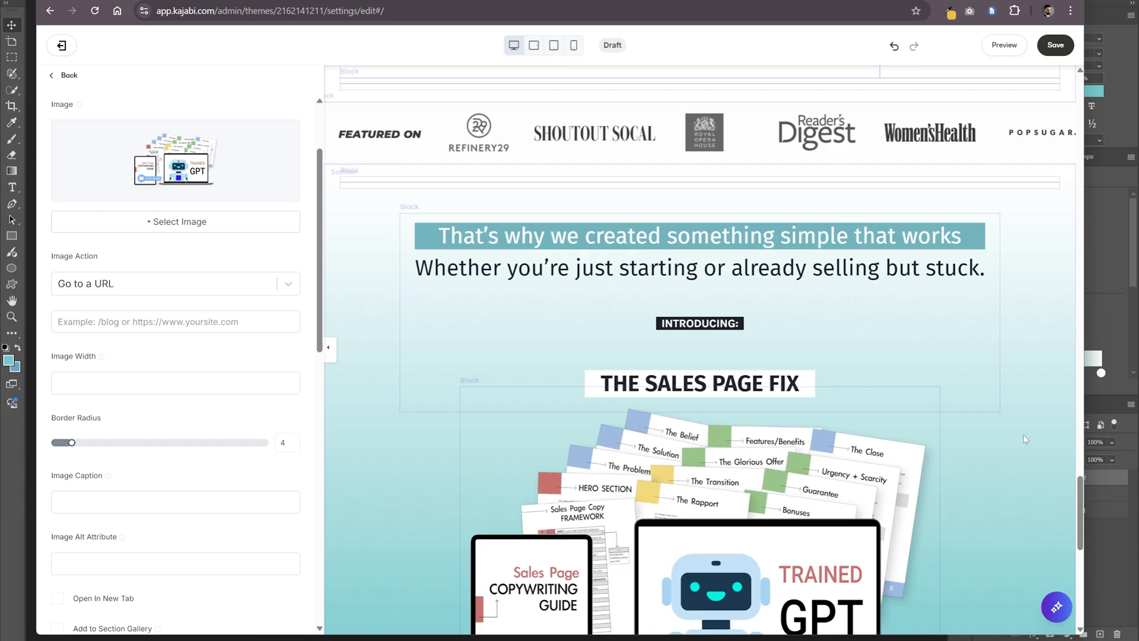
click(691, 345)
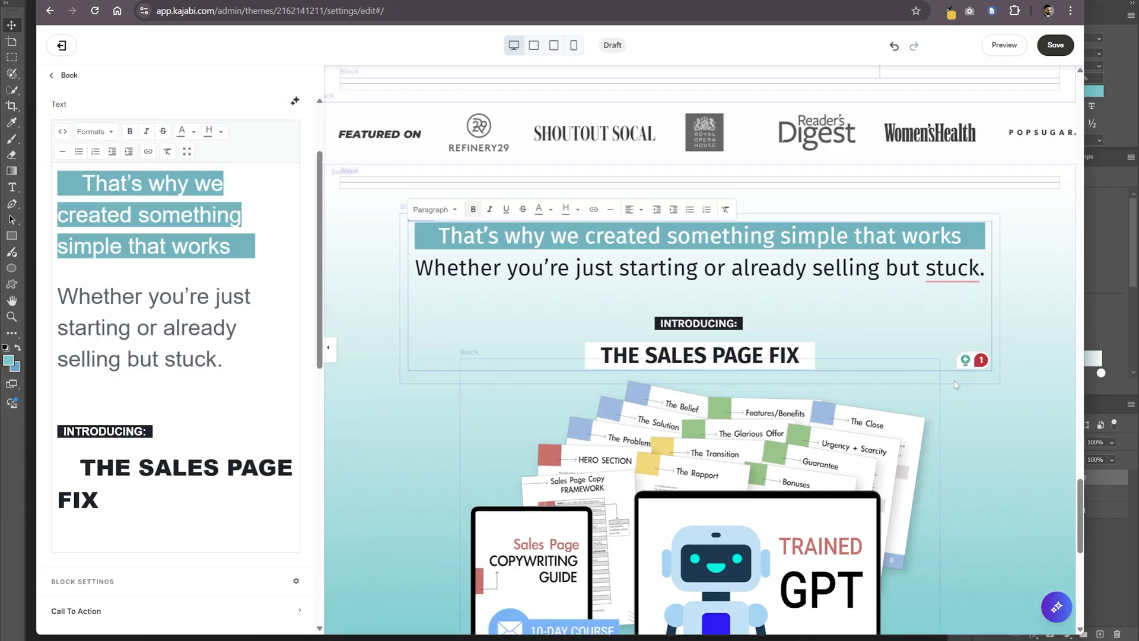
scroll(956, 386, down, 6)
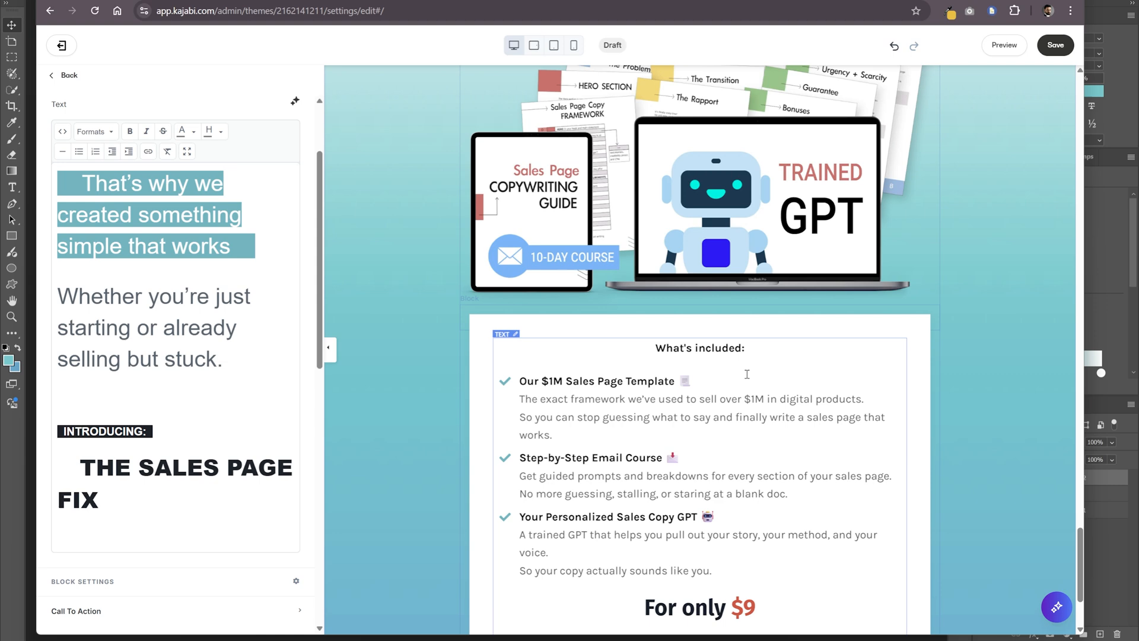
- Split the "Our $1M Sales Page Template" description into its own unbulleted paragraph and join its two lines
triple_click(536, 347)
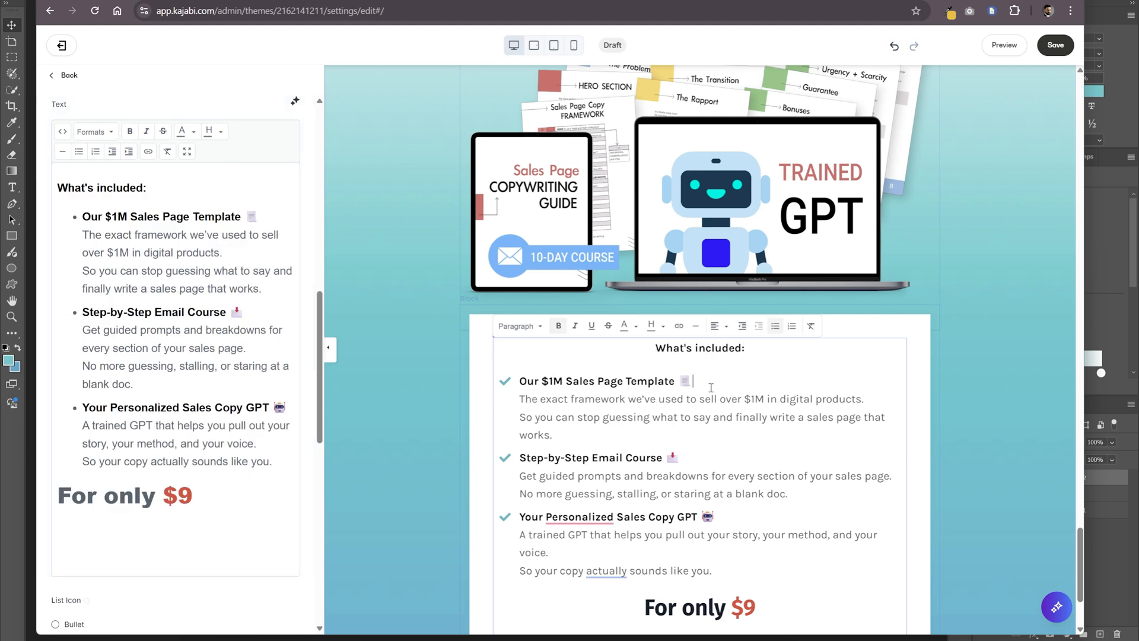
key(Return)
click(775, 326)
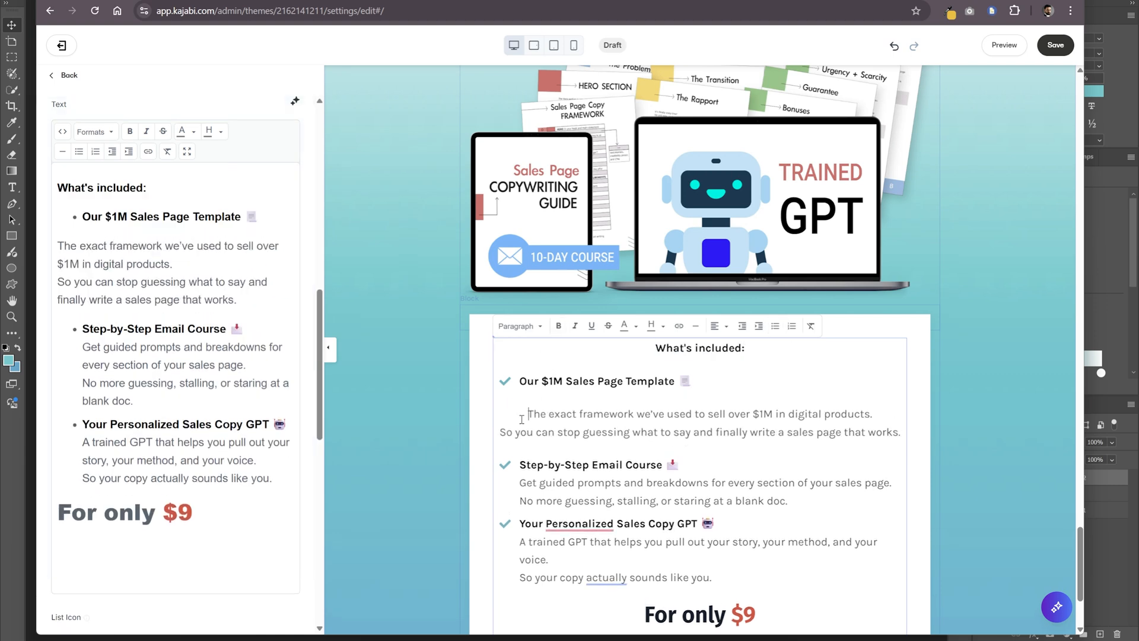
key(BackSpace)
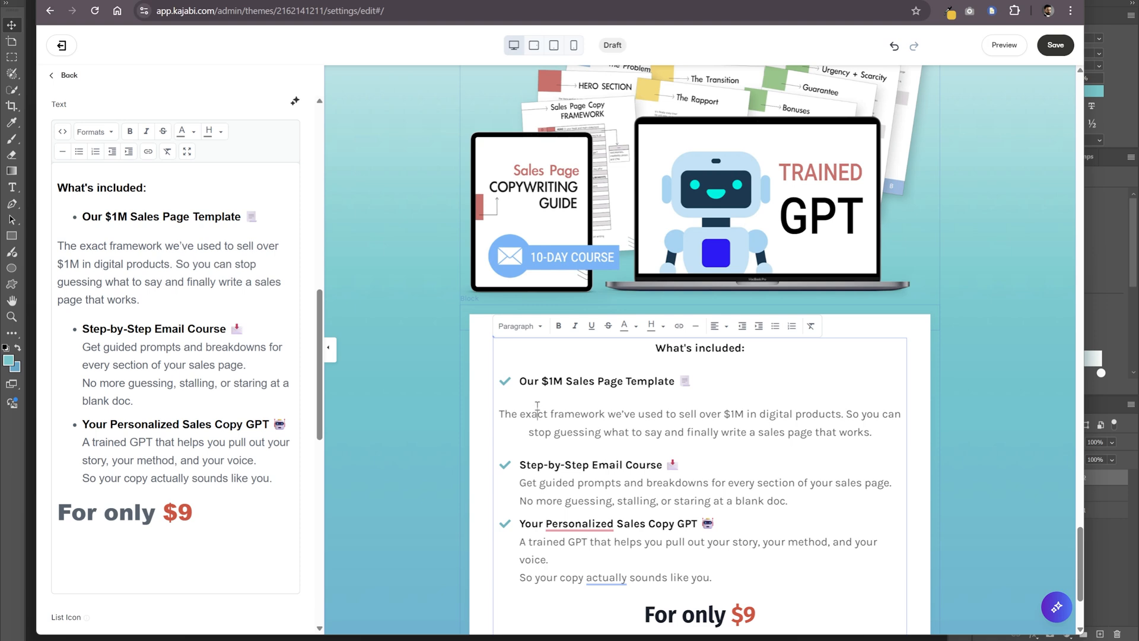
- Try Heading 3 on the "Our $1M Sales Page Template" line
drag(519, 382, 693, 383)
click(520, 327)
click(526, 423)
click(798, 384)
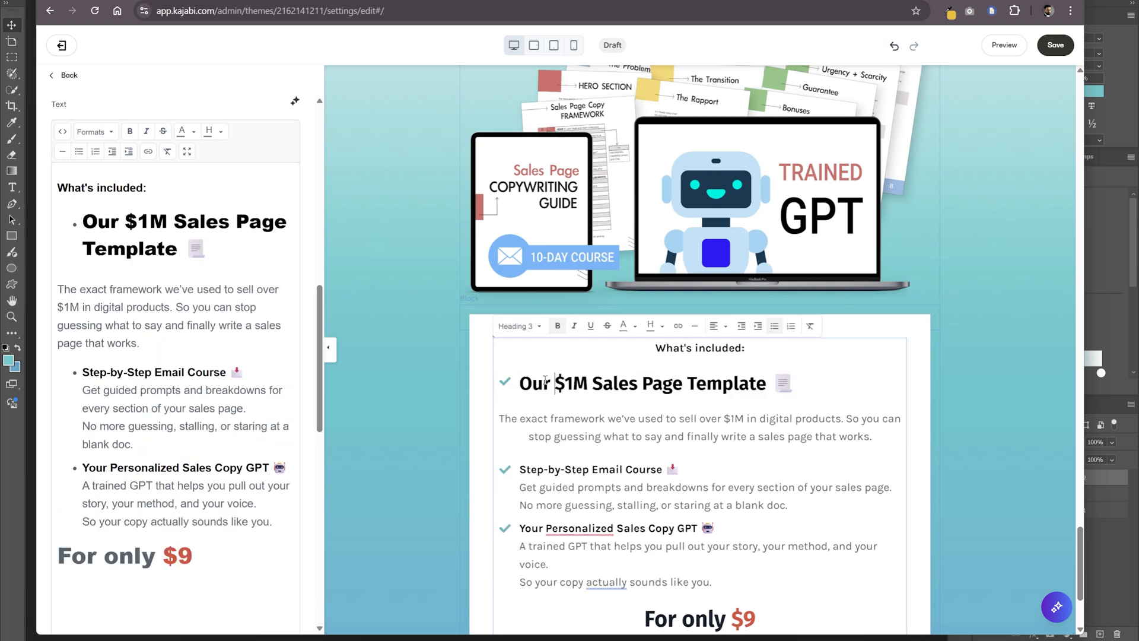
- Format the "Our $1M Sales Page Template" line as Heading 4
drag(798, 384, 519, 383)
click(520, 327)
click(525, 435)
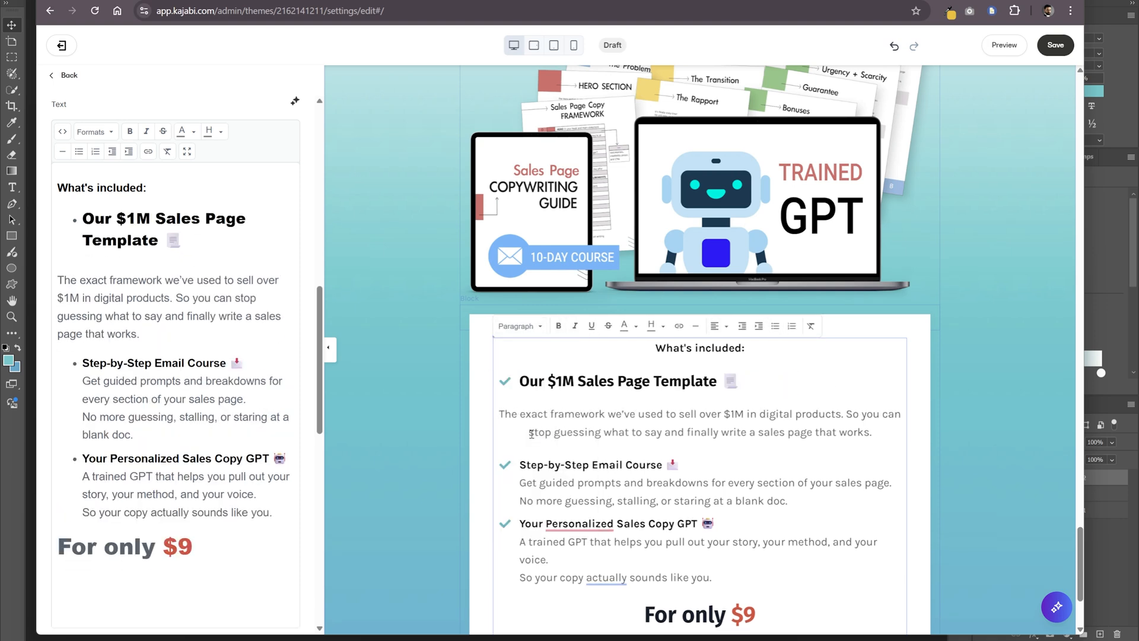
- Left-align all of the pricing card's text and set the block's desktop text alignment to left
drag(884, 431, 496, 414)
key(ctrl+a)
click(719, 327)
click(740, 345)
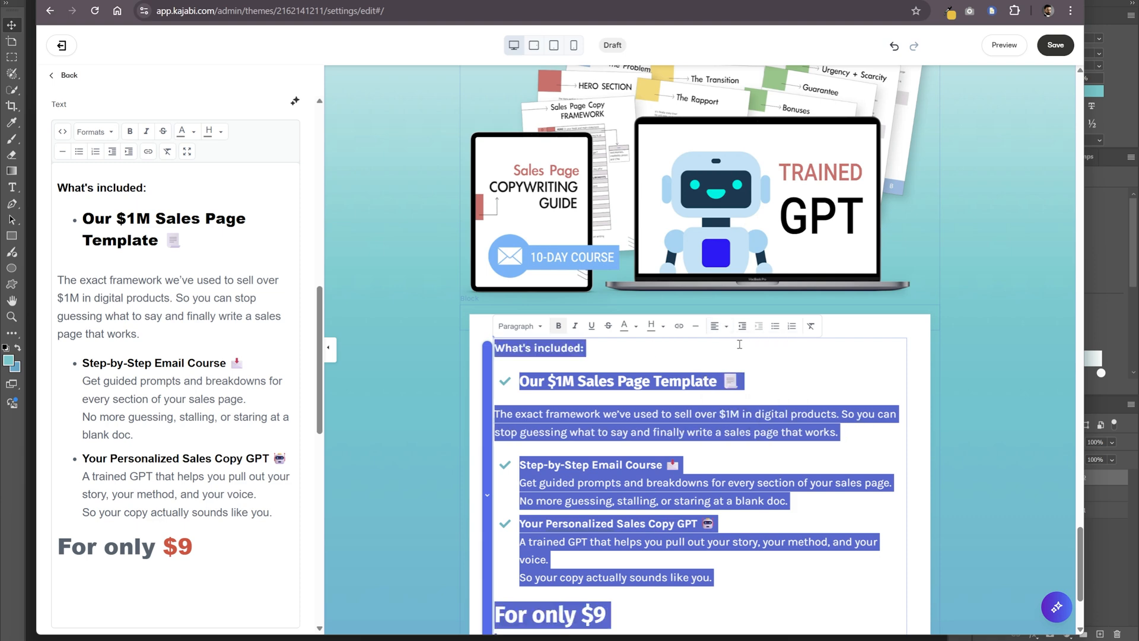
click(585, 432)
scroll(200, 456, down, 7)
click(93, 542)
- Split the "Step-by-Step Email Course" description into an unbulleted paragraph and format its title as Heading 4
key(Return)
key(Delete)
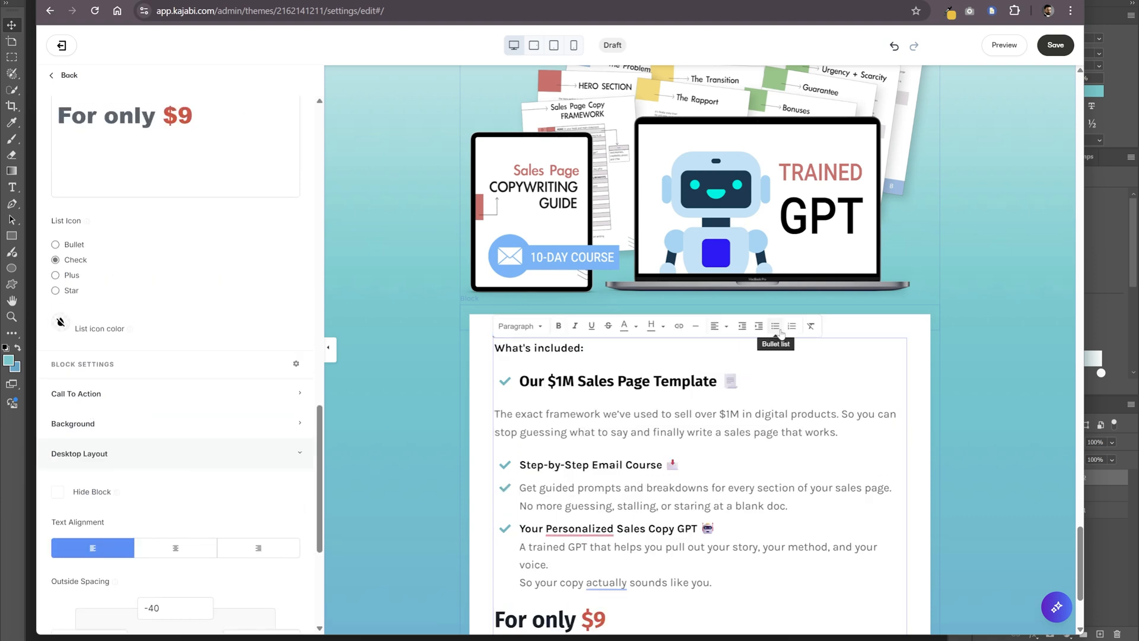
click(776, 326)
drag(683, 465, 510, 467)
click(520, 326)
click(525, 412)
click(520, 326)
click(525, 435)
click(666, 435)
scroll(666, 435, down, 2)
- Split the "Your Personalized Sales Copy GPT" description into an unbulleted paragraph and format its title as Heading 4
drag(725, 423, 518, 423)
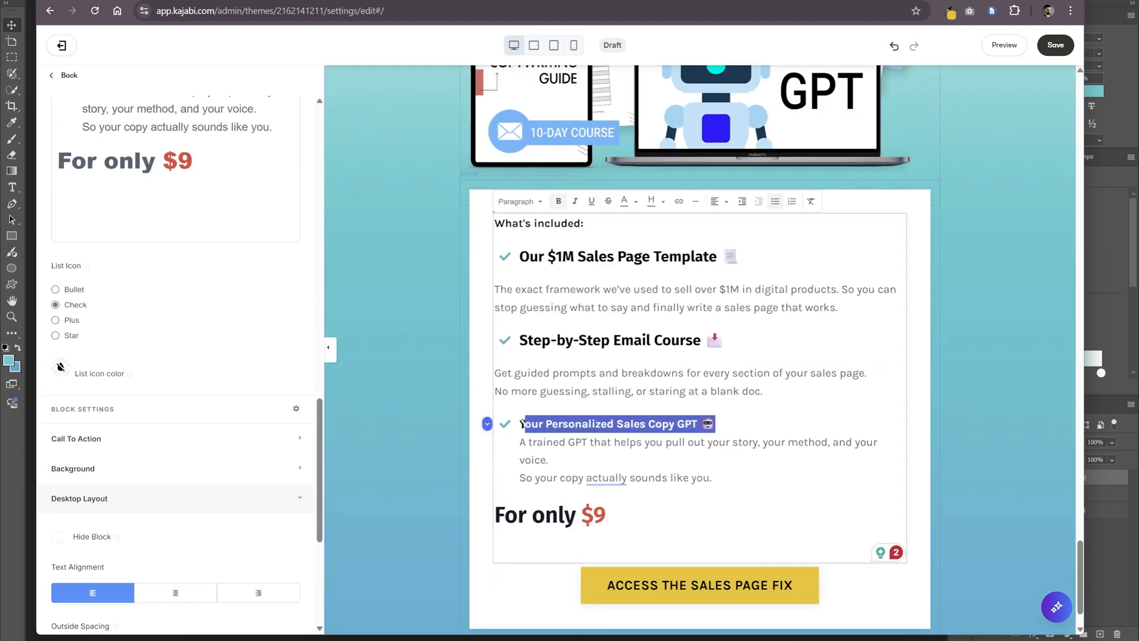
click(760, 422)
key(Return)
key(Delete)
click(775, 202)
drag(749, 422, 518, 424)
click(532, 203)
click(526, 273)
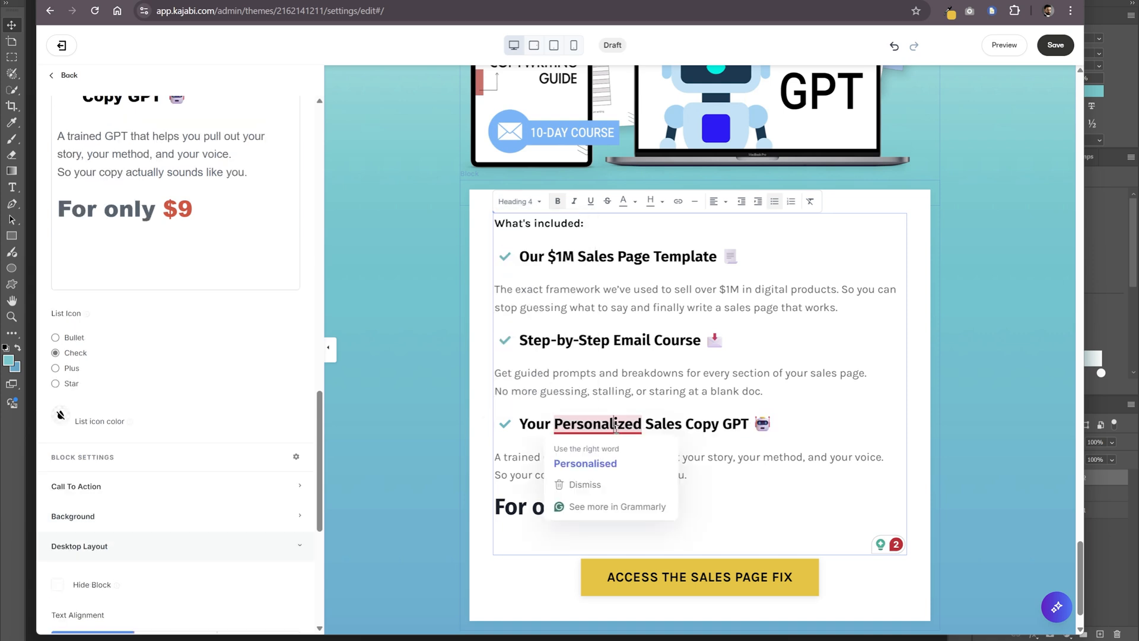
- Center the "For only $9" heading and add blank space above it
drag(606, 507, 489, 509)
click(718, 203)
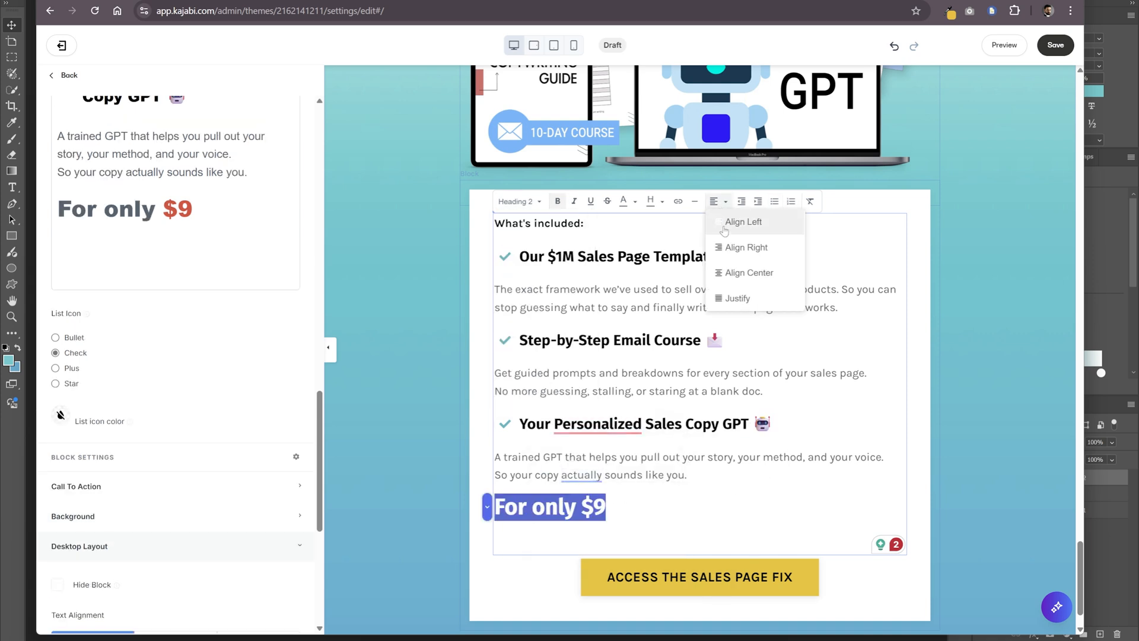
click(749, 272)
click(757, 477)
key(Return)
key(BackSpace)
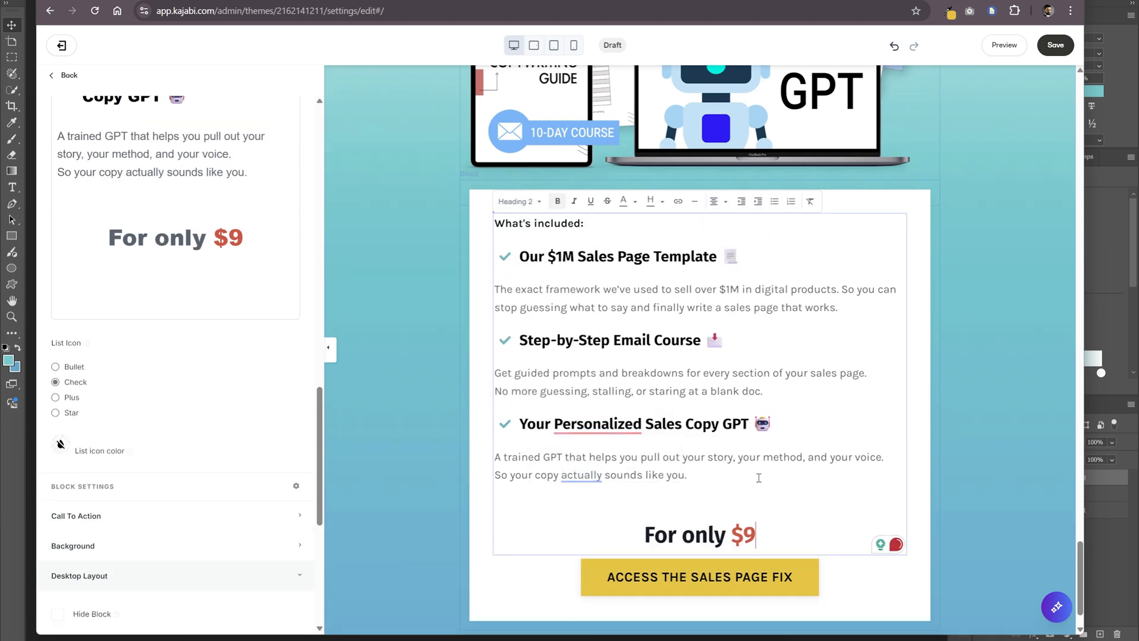
- Add a blank line below the "For only $9" heading and center the card's "What's included:" heading
key(Return)
scroll(836, 390, down, 1)
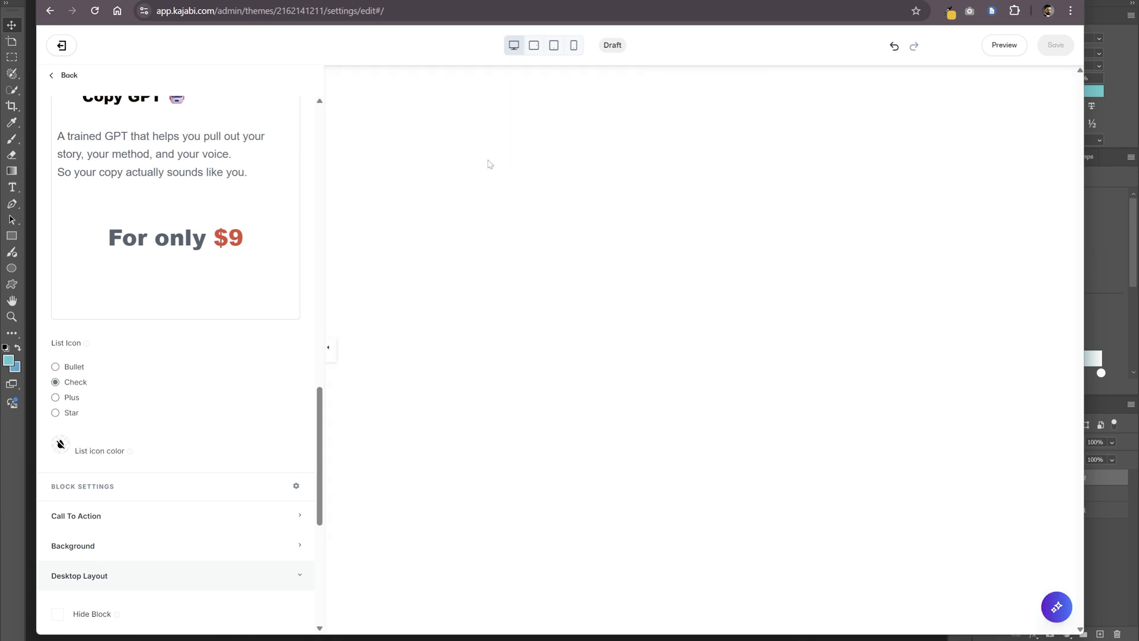
drag(584, 160, 497, 161)
click(719, 139)
click(749, 210)
click(520, 139)
click(524, 285)
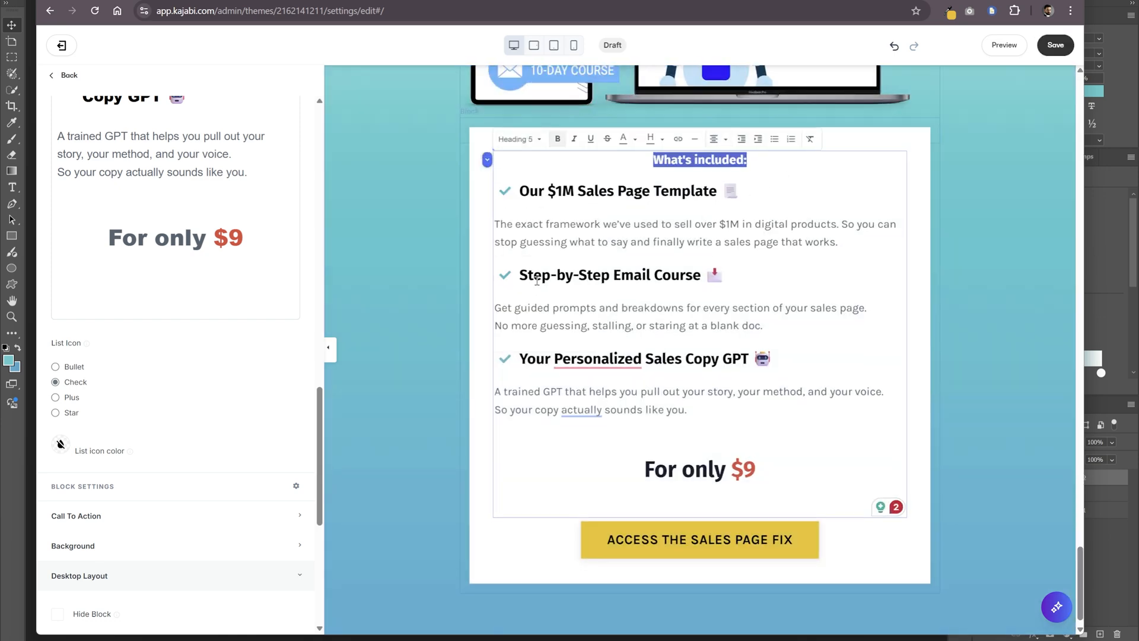
- Add a blank line below "What's included:" and change that heading's text color to gray
click(492, 146)
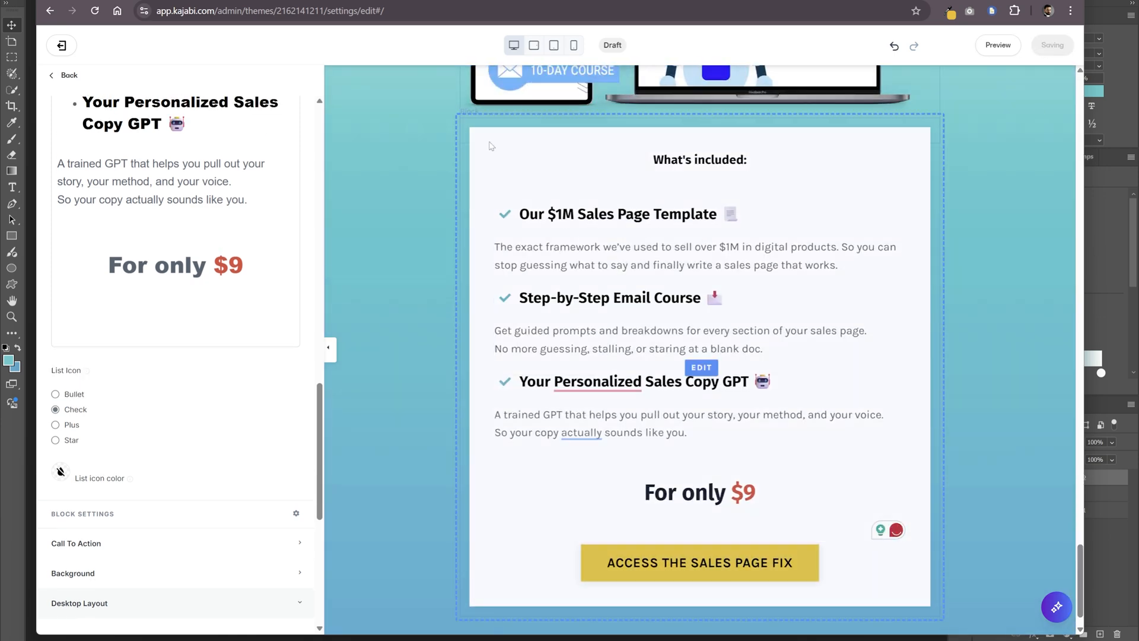
drag(752, 160, 618, 158)
click(630, 140)
click(660, 171)
click(580, 167)
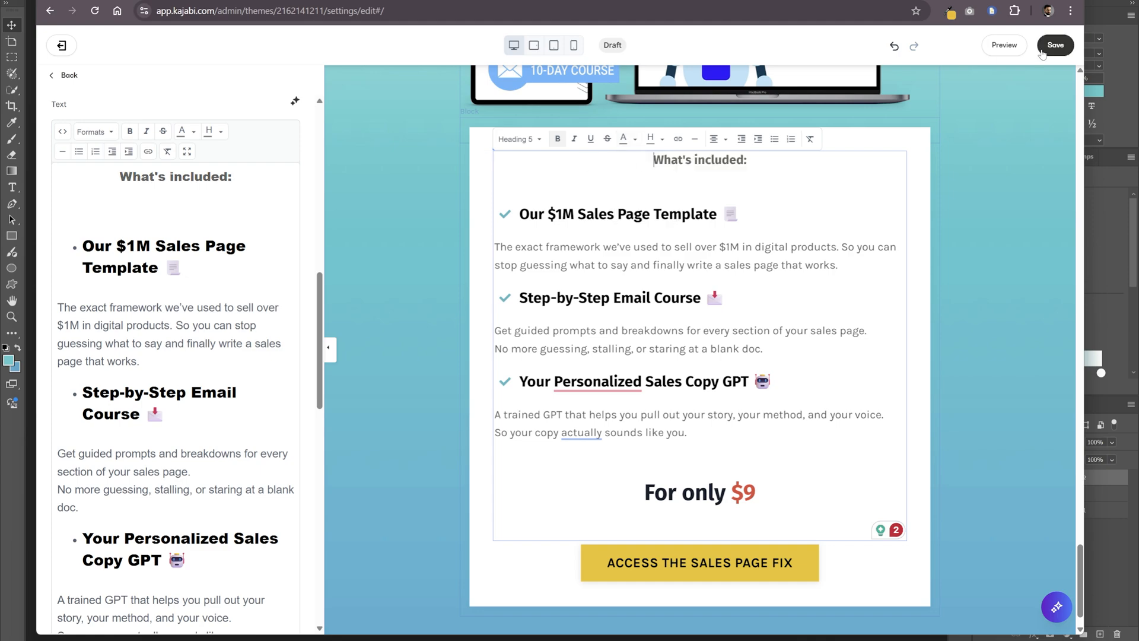
- Save the page and review its sections down to the pricing card in the preview
click(1042, 50)
click(128, 2)
scroll(178, 148, down, 10)
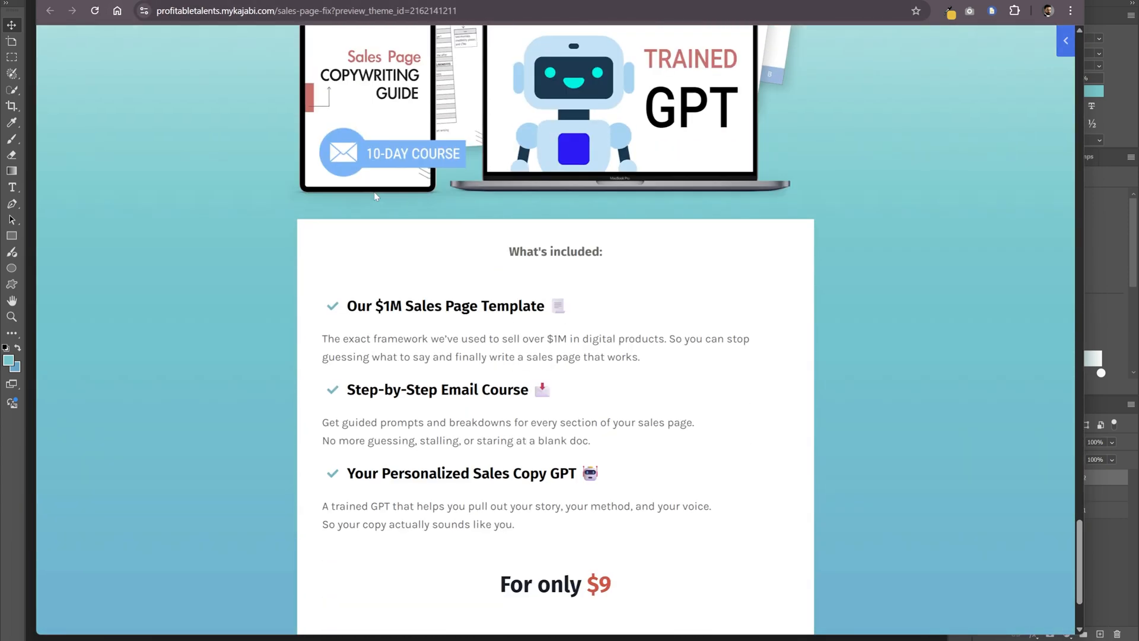
scroll(237, 220, up, 20)
scroll(241, 224, down, 15)
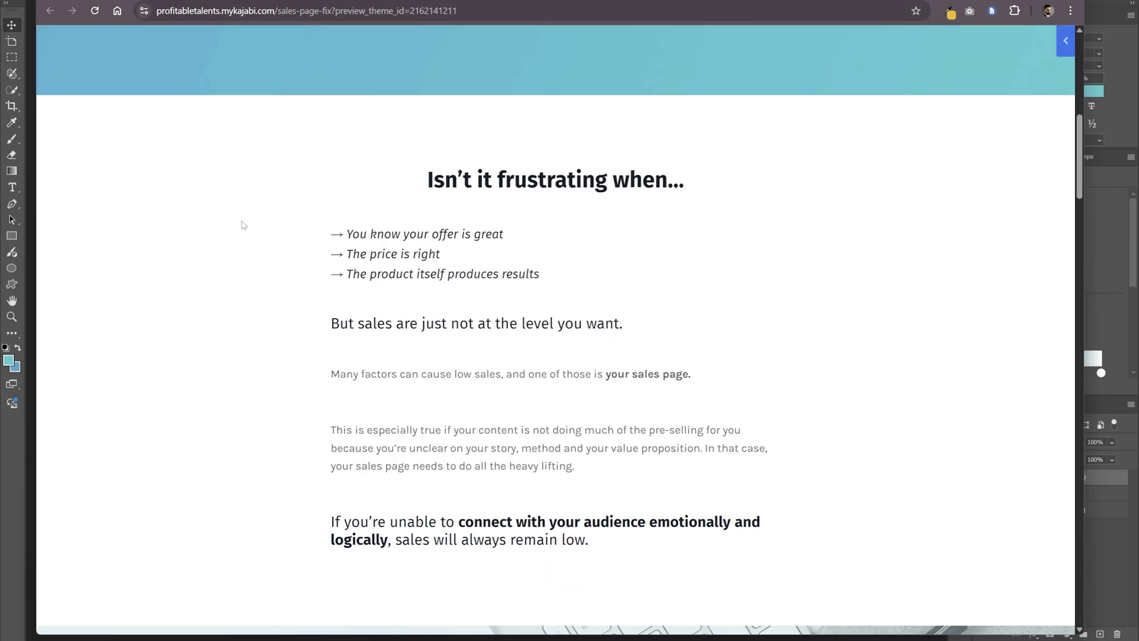
scroll(242, 224, down, 20)
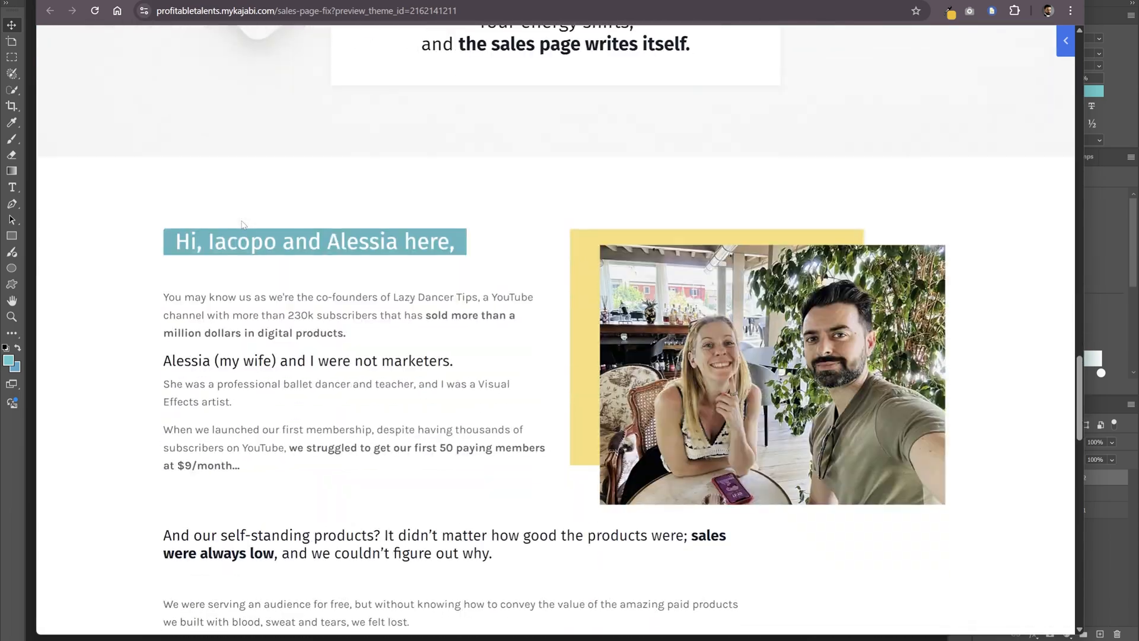
scroll(241, 225, up, 8)
scroll(240, 229, up, 1)
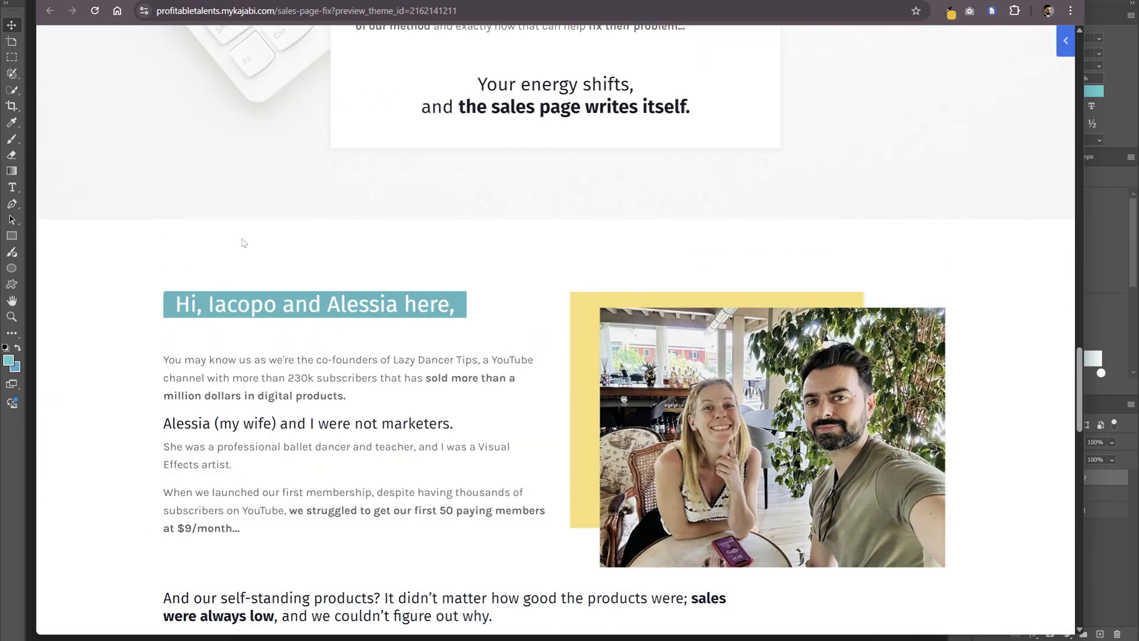
scroll(237, 225, down, 10)
scroll(172, 135, down, 12)
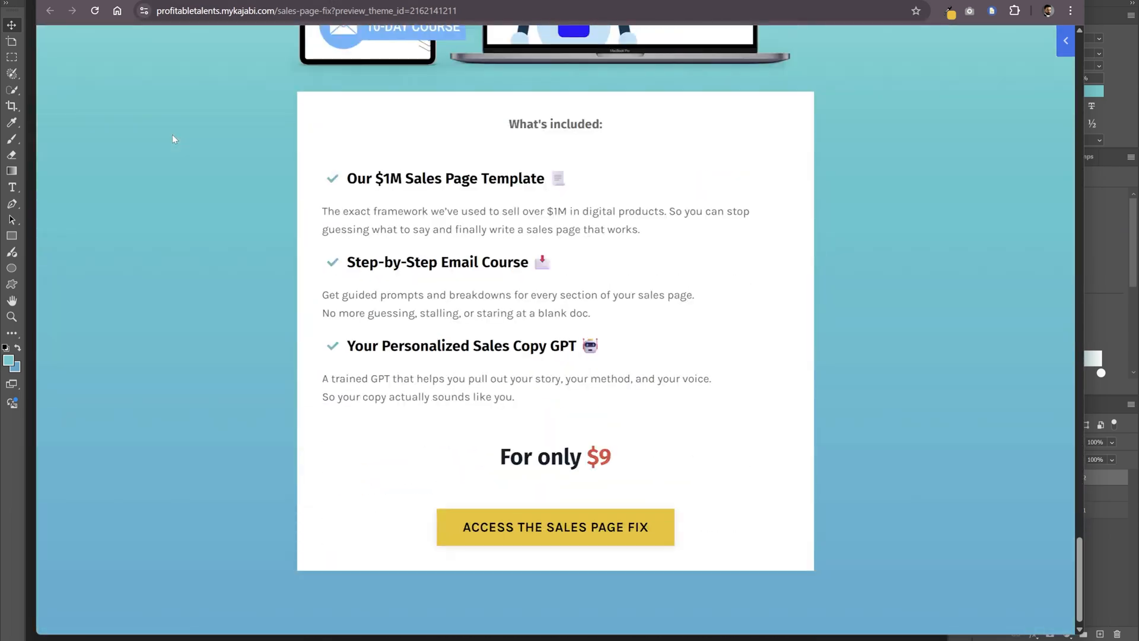
- Switch to the Sales Page Template document and read the copy from Features/Benefits through Guarantee and FAQ
click(155, 2)
click(285, 1)
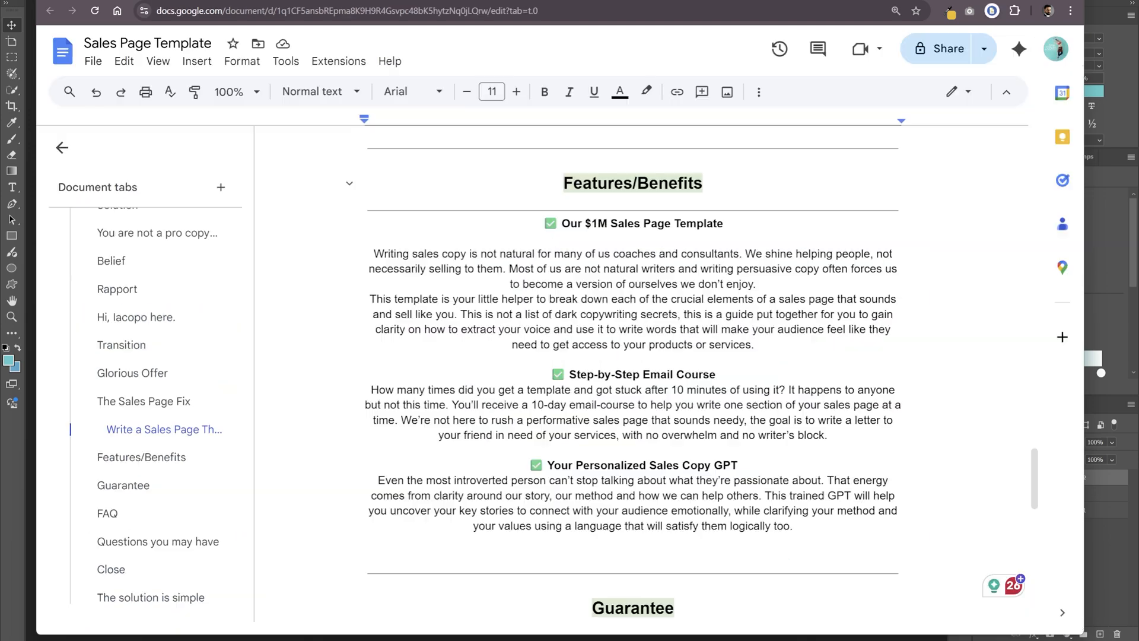
scroll(491, 200, down, 4)
scroll(496, 201, down, 5)
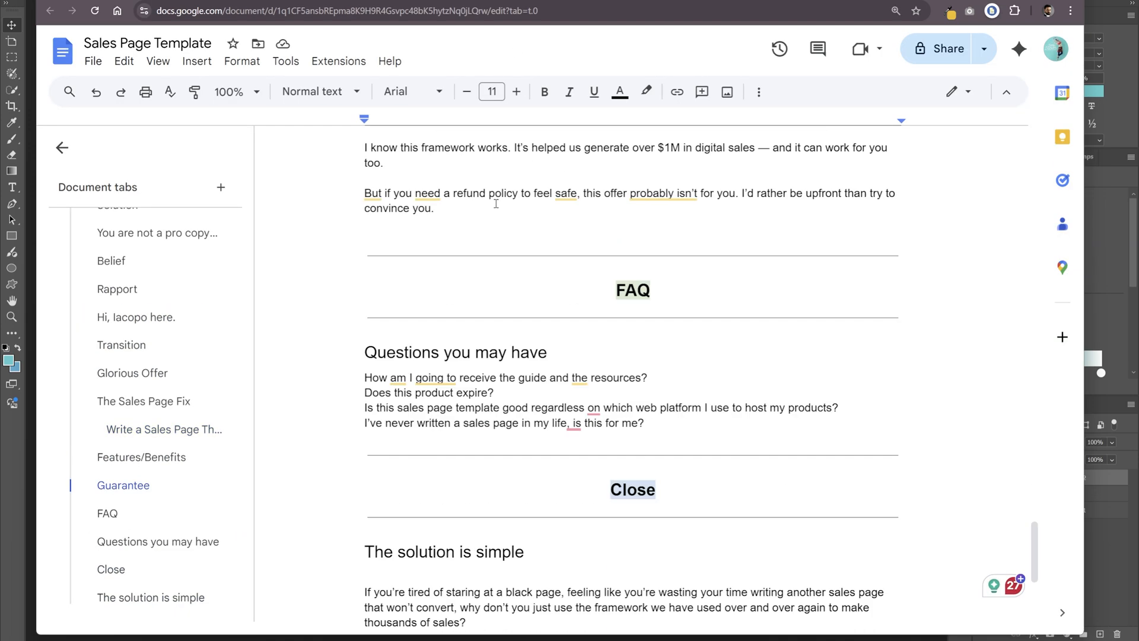
scroll(448, 228, up, 7)
- Return to the page editor, rename the Transition section "glorious offer" and add a Text section below it
click(178, 2)
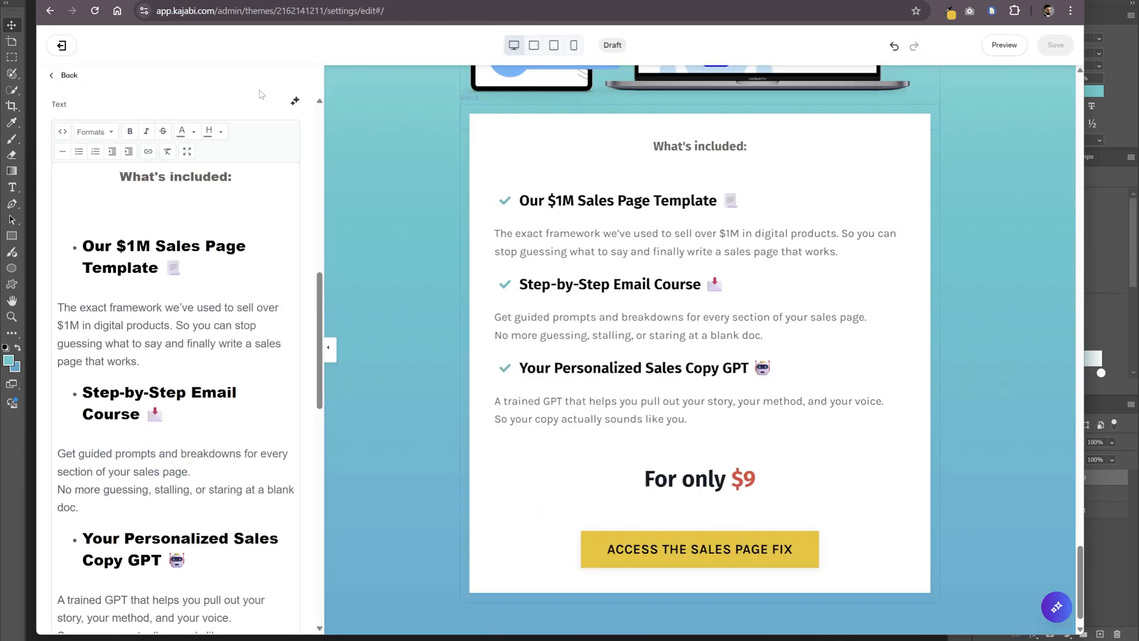
click(62, 78)
click(62, 74)
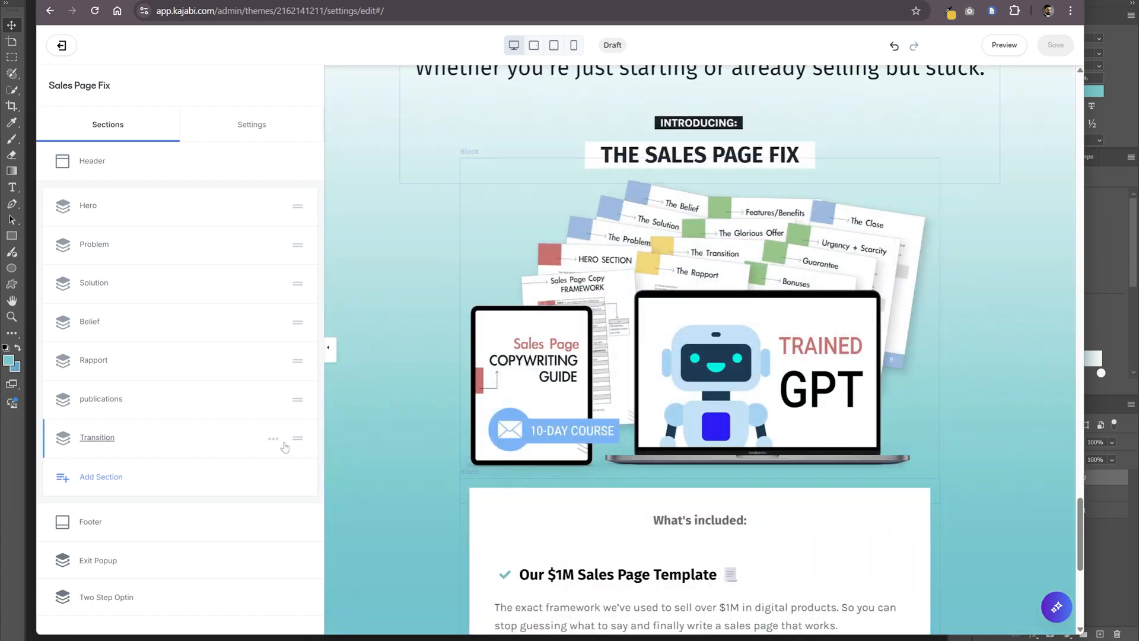
click(101, 476)
click(113, 370)
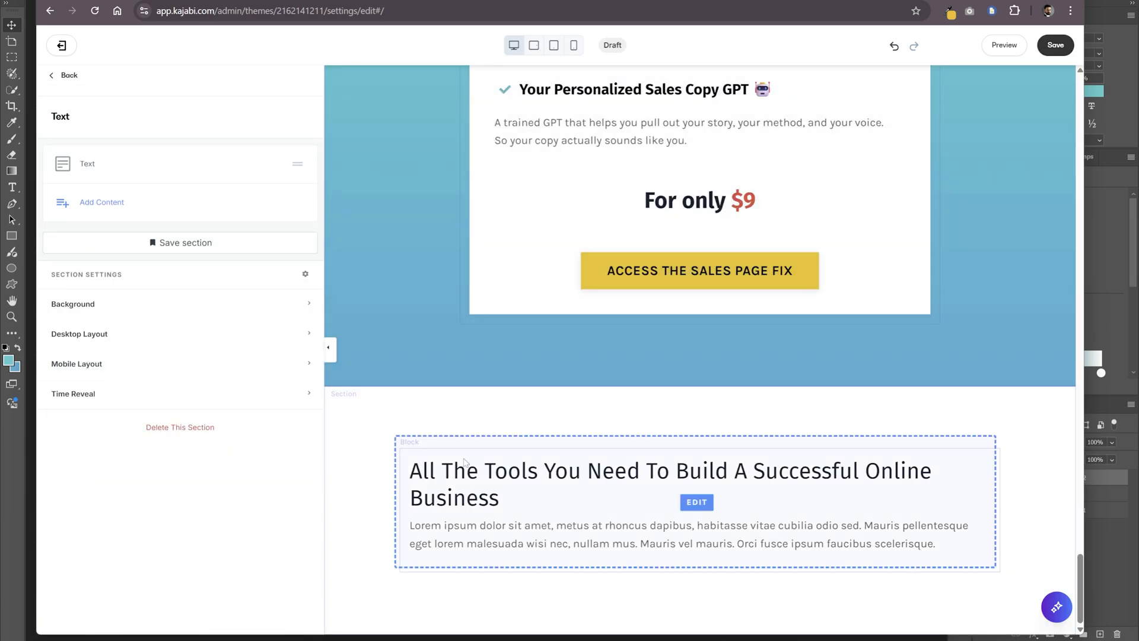
- Replace the new section's placeholder text with "Let's unpack what's included"
click(697, 503)
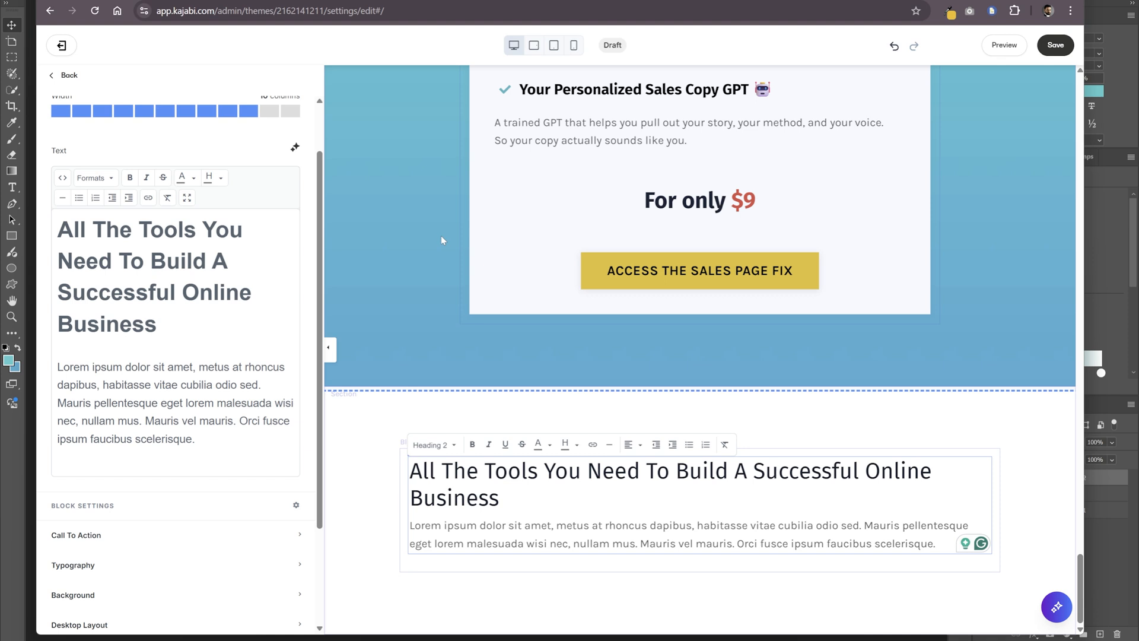
key(ctrl+a)
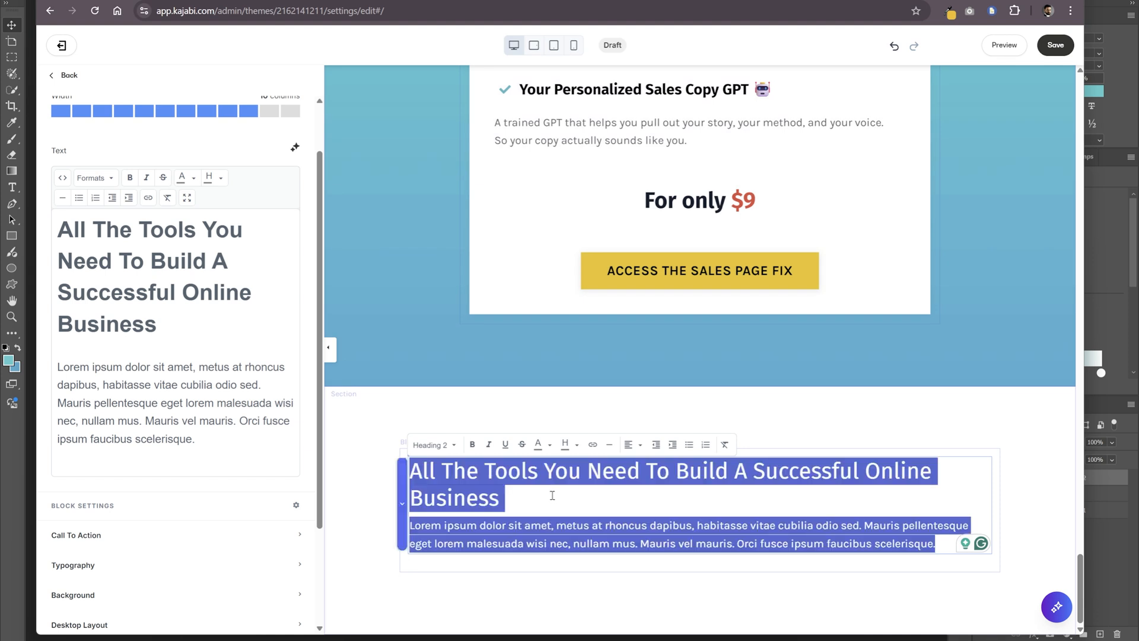
text(Let's unpack what's included)
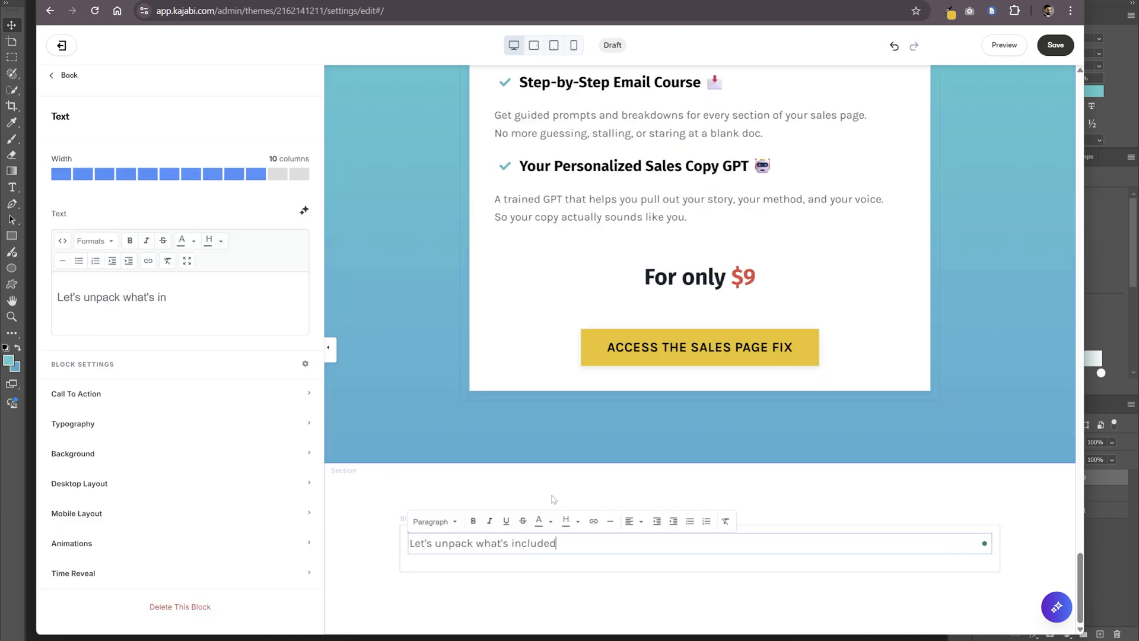
- Center the "Let's unpack what's included" text and format it as a bold Heading 2
click(147, 487)
click(174, 577)
click(95, 241)
mouse_move(106, 262)
click(233, 324)
drag(153, 326, 58, 295)
key(ctrl+b)
click(422, 430)
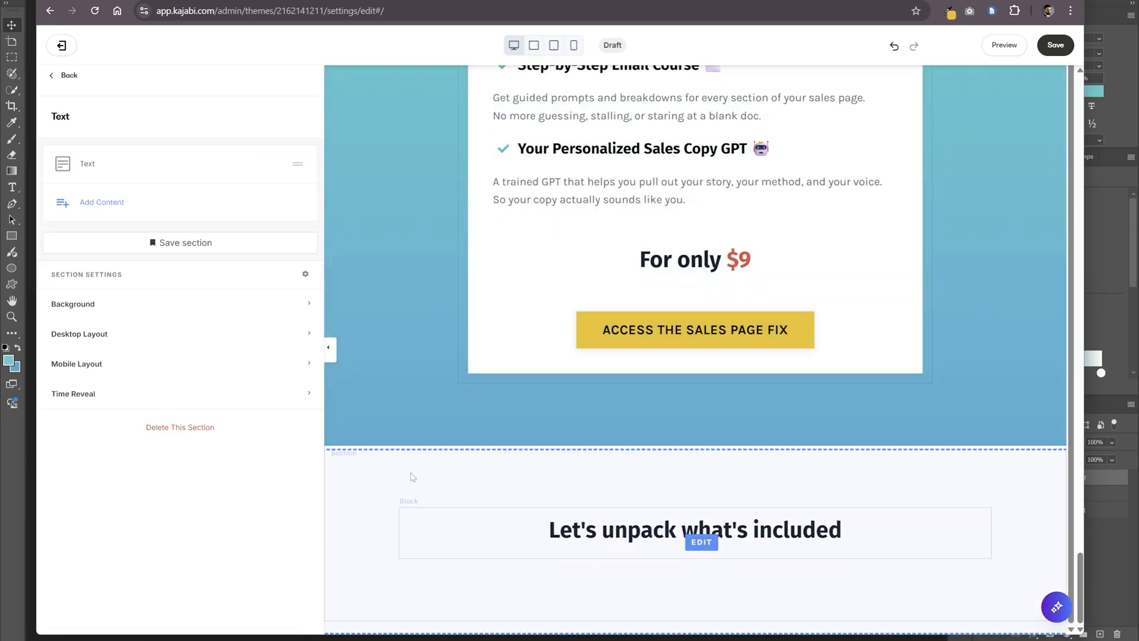
- Set the "Let's unpack what's included" section's desktop top and bottom padding to 20
click(68, 76)
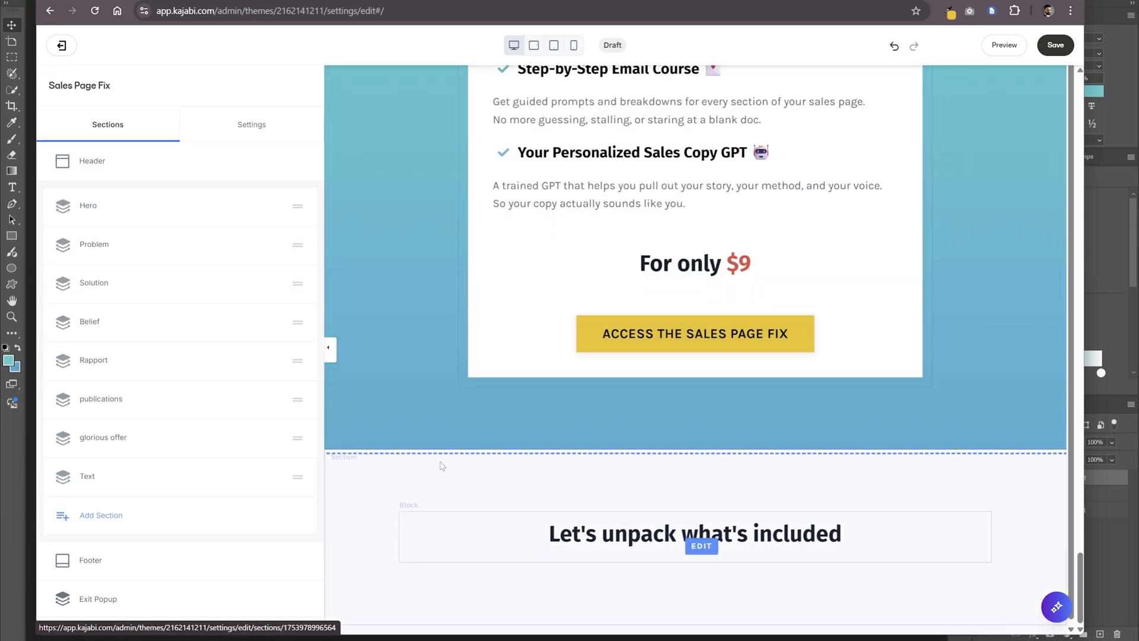
click(363, 519)
click(113, 334)
scroll(148, 309, down, 4)
click(168, 229)
text(20)
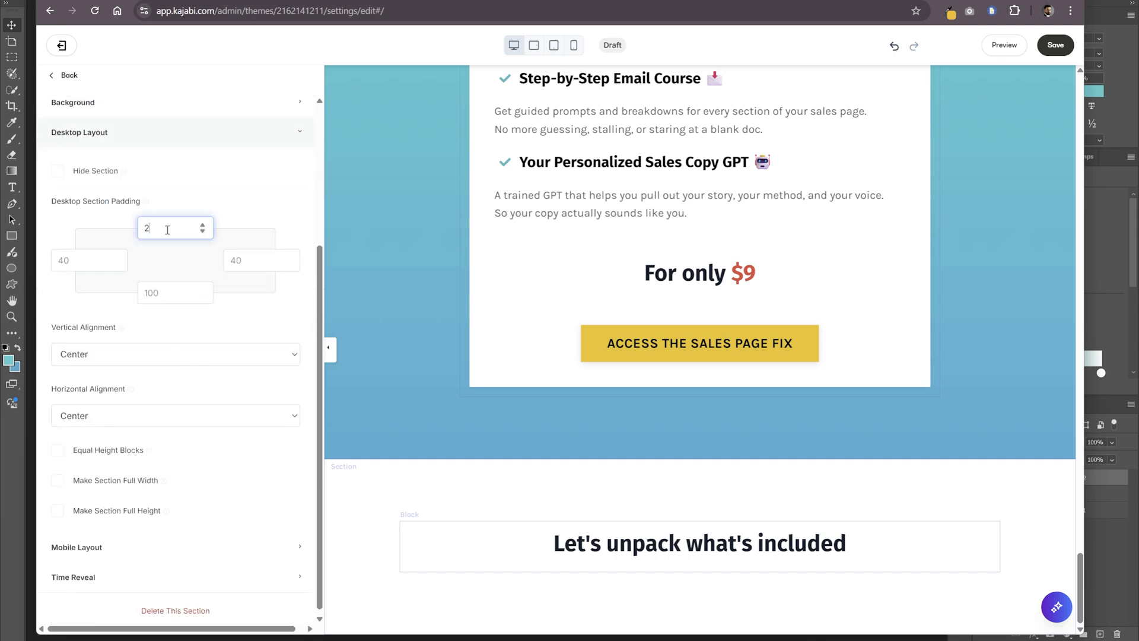
key(Tab)
key(Tab)
key(Tab)
text(20)
click(66, 75)
- Rename the new Text section "features title" and add another Text section below it
double_click(159, 478)
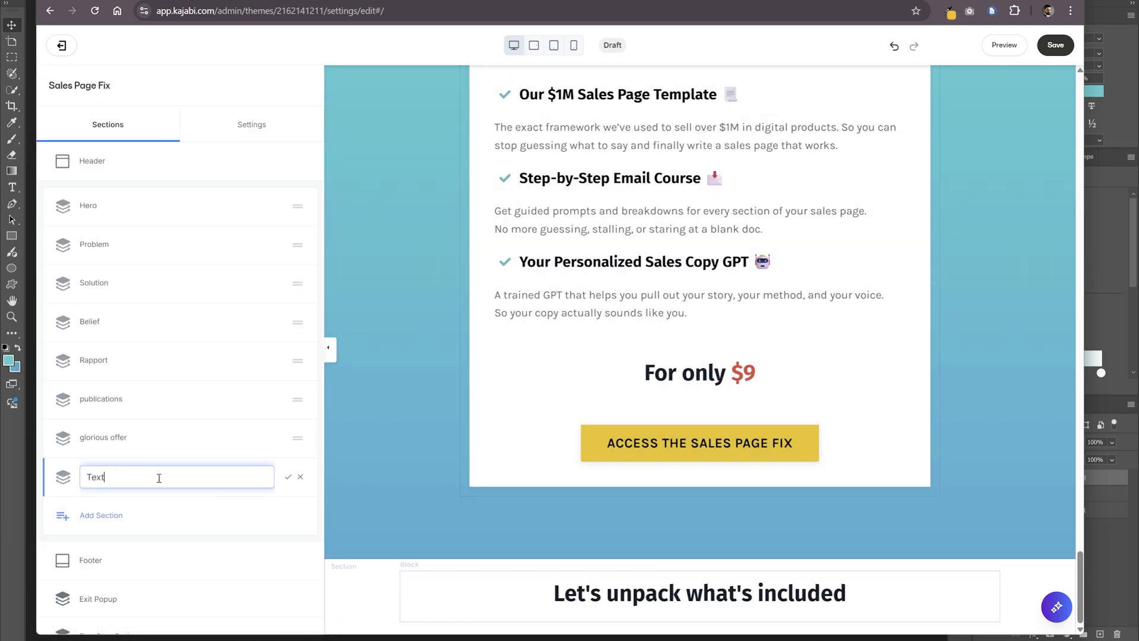
text(features title)
key(Return)
click(101, 516)
click(102, 373)
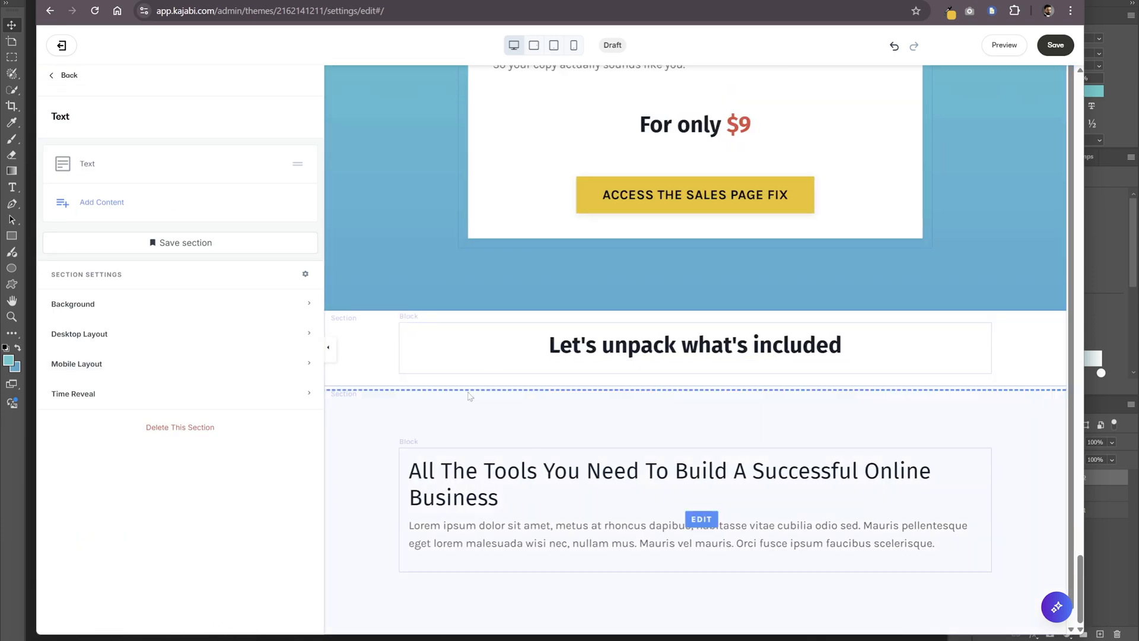
- Copy the "Our $1M Sales Page Template" title from the copy document and paste it over the new section's placeholder text
key(ctrl+Tab)
drag(731, 162, 562, 162)
key(ctrl+c)
key(ctrl+Tab)
click(511, 462)
key(ctrl+a)
key(ctrl+v)
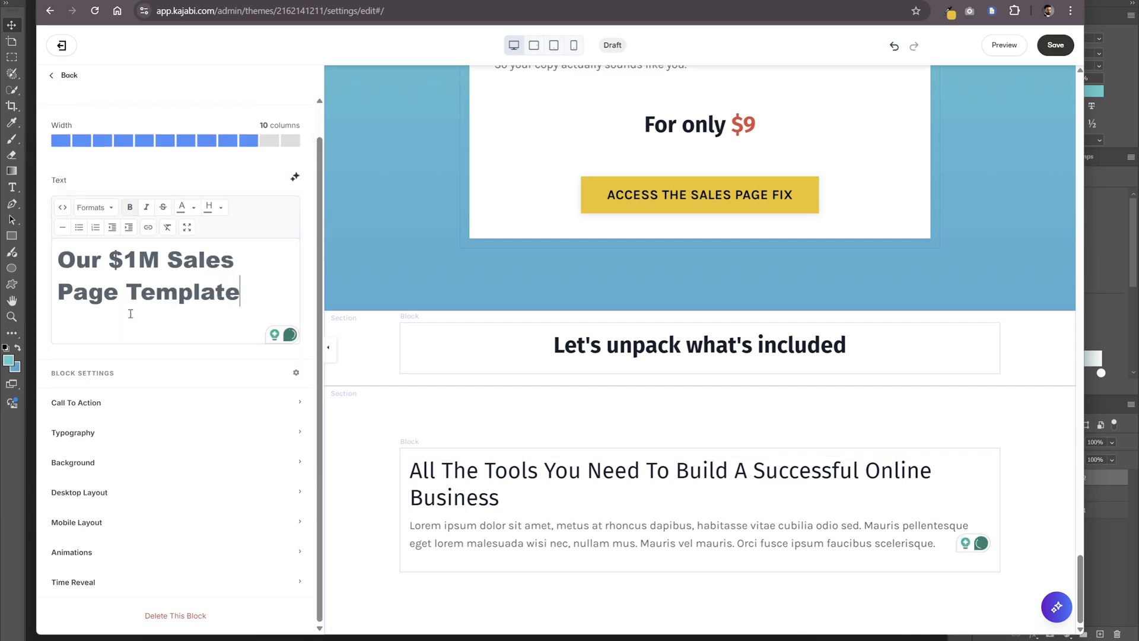
- Give the "Our $1M Sales Page Template" title a teal background color and format it as Heading 2
key(ctrl+a)
click(106, 207)
click(239, 290)
click(221, 242)
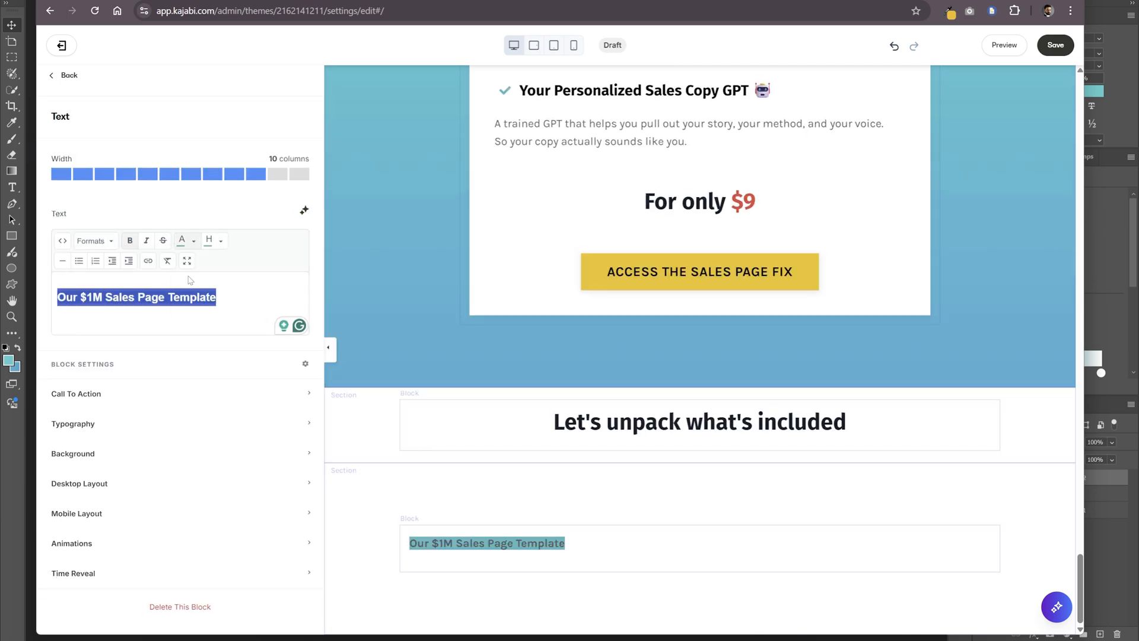
click(94, 241)
mouse_move(102, 260)
click(249, 272)
click(236, 322)
- Set the "Our $1M Sales Page Template" heading's text to a custom white color
click(193, 241)
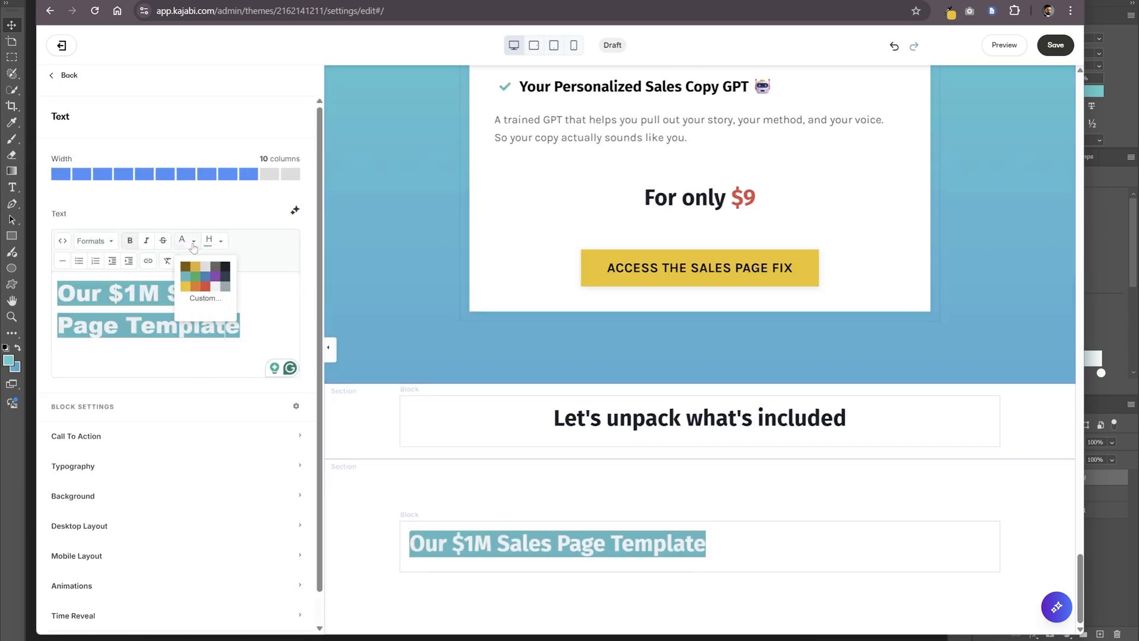
click(203, 299)
drag(463, 267, 446, 255)
click(612, 412)
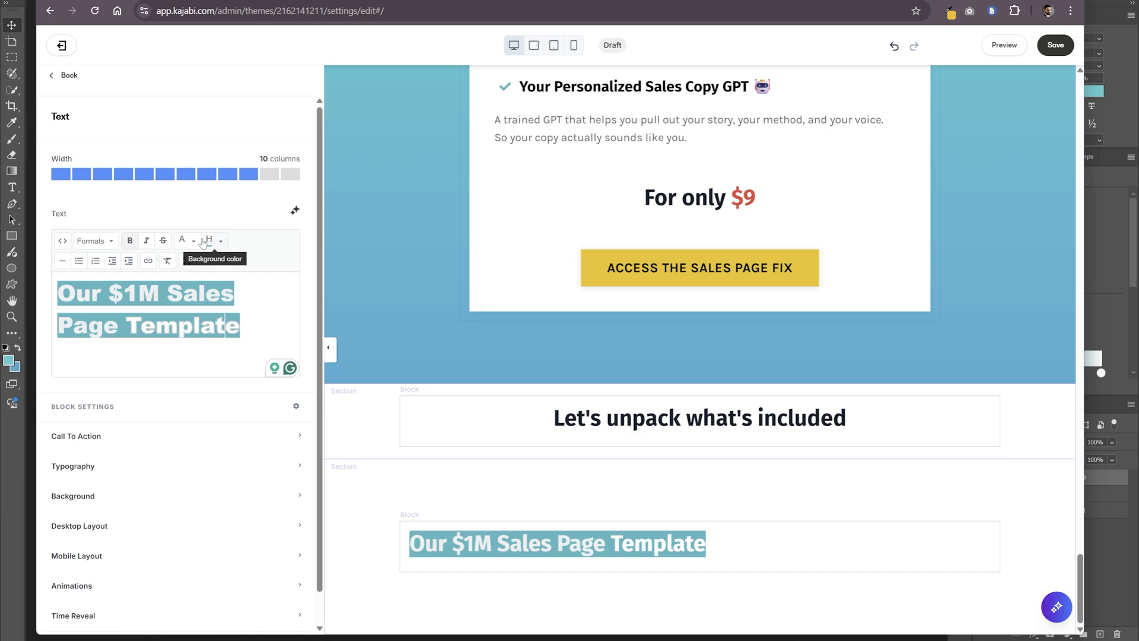
- Switch to Photoshop, close the two background documents and hide the mockup's OBJECTS and MACBOOK PRO - 16 INCH groups
click(472, 2)
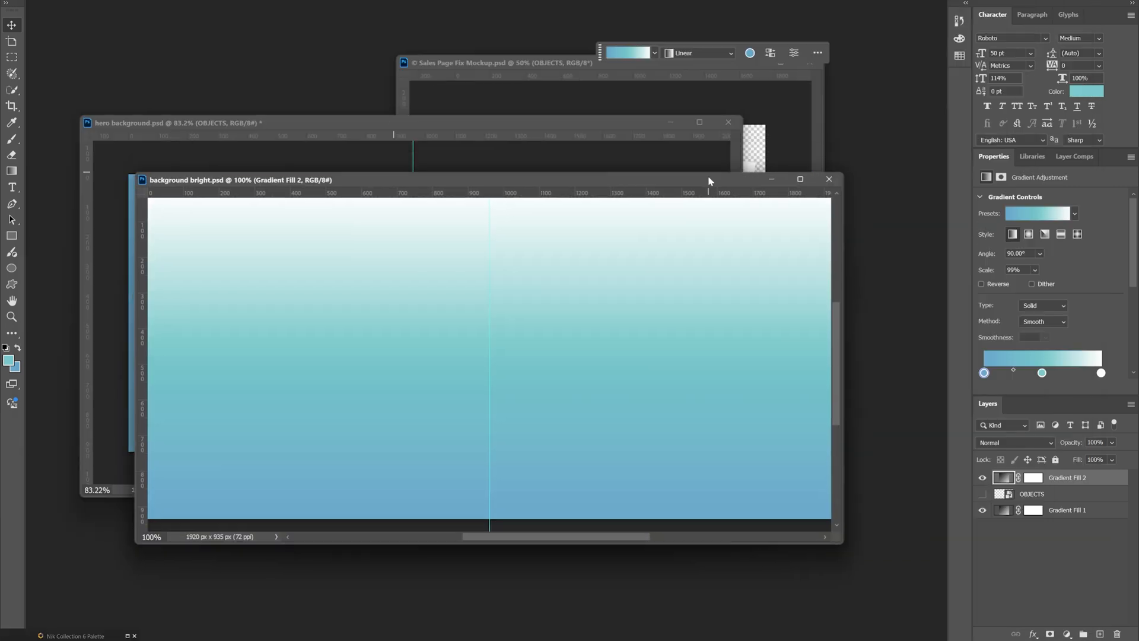
key(ctrl+w)
click(564, 231)
click(607, 237)
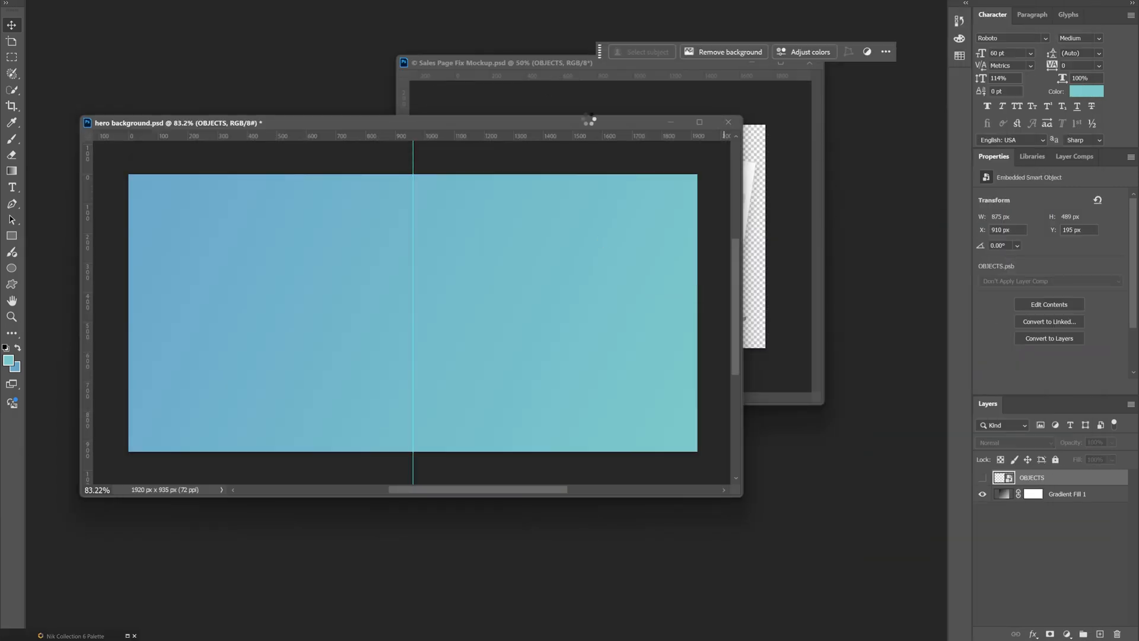
drag(545, 64, 497, 87)
click(982, 510)
- Save a copy of the mockup in WebP format as "Sales Page guide"
click(26, 1)
click(77, 128)
click(333, 457)
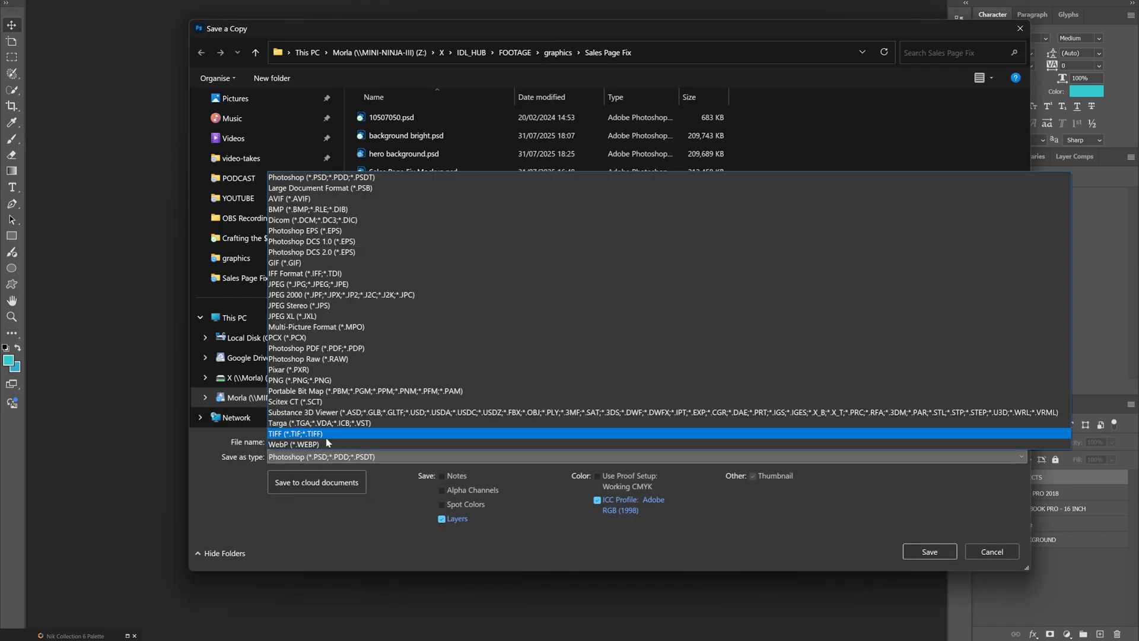
click(327, 445)
click(361, 444)
text(Template)
key(Return)
key(Return)
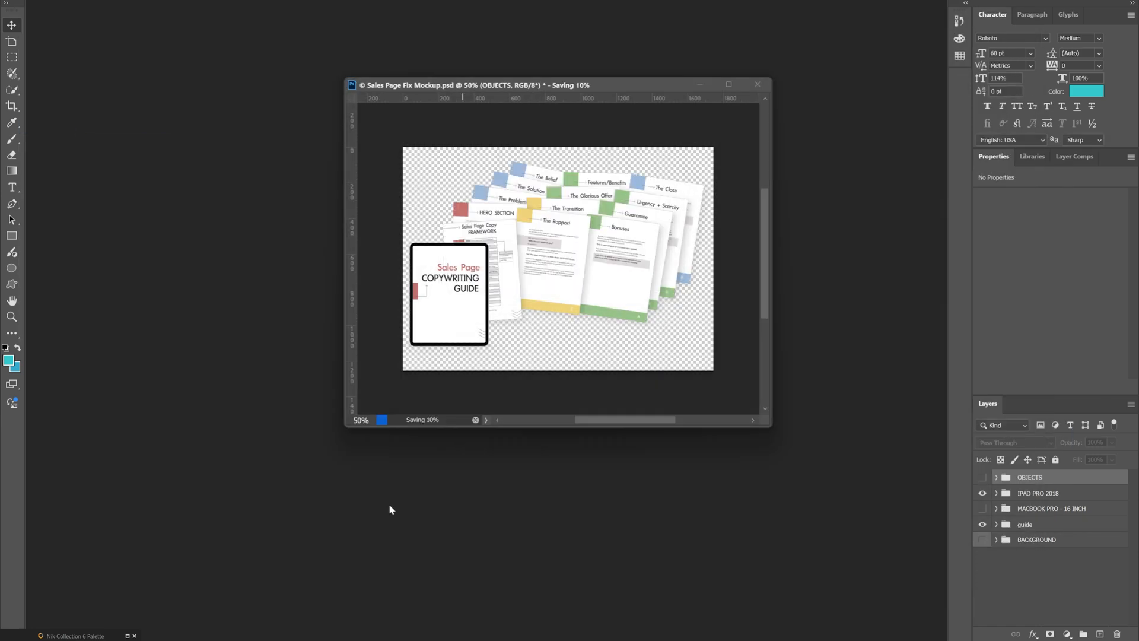
- Return to the page editor, add an Image block below the template heading and upload Sales Page guide.webp to it
mouse_move(389, 639)
click(444, 595)
scroll(453, 445, down, 2)
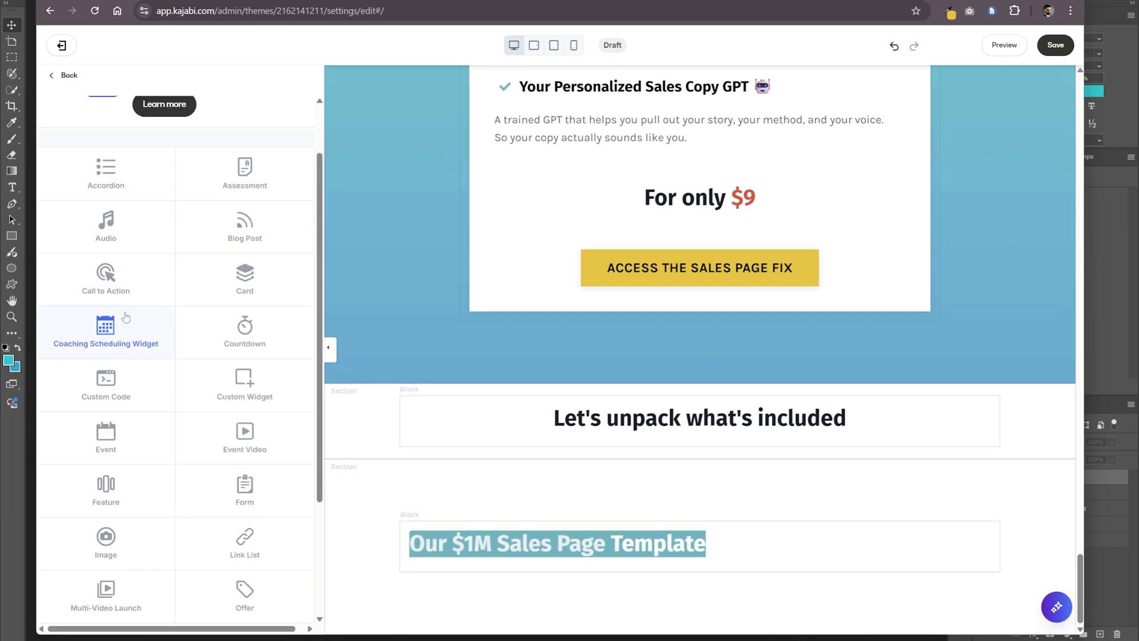
key(alt+Tab)
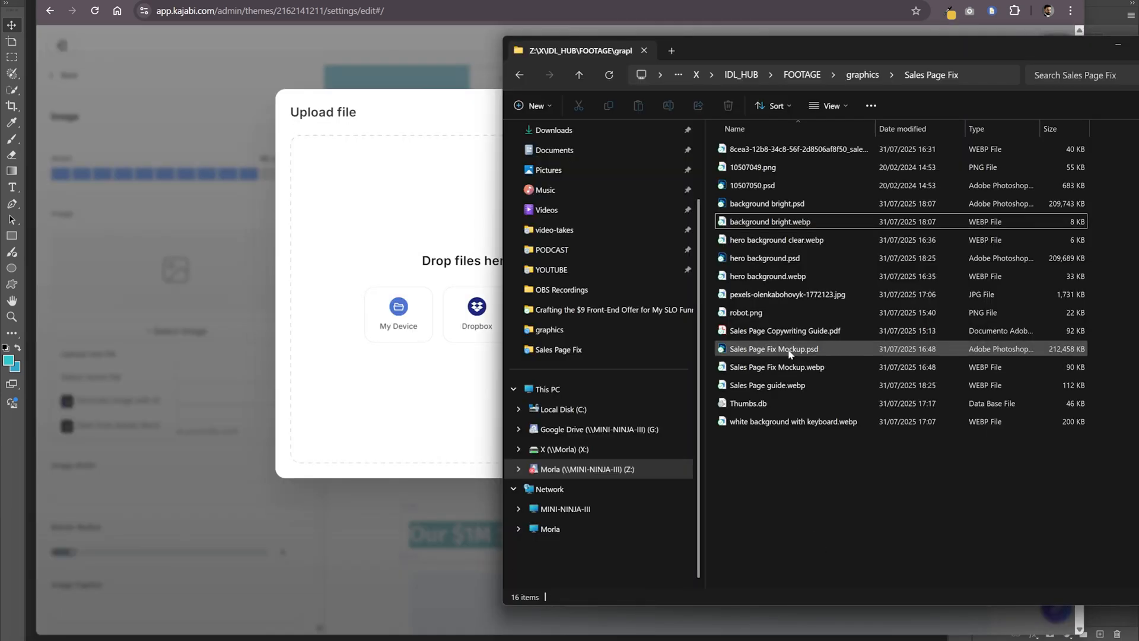
drag(767, 385, 427, 321)
click(321, 458)
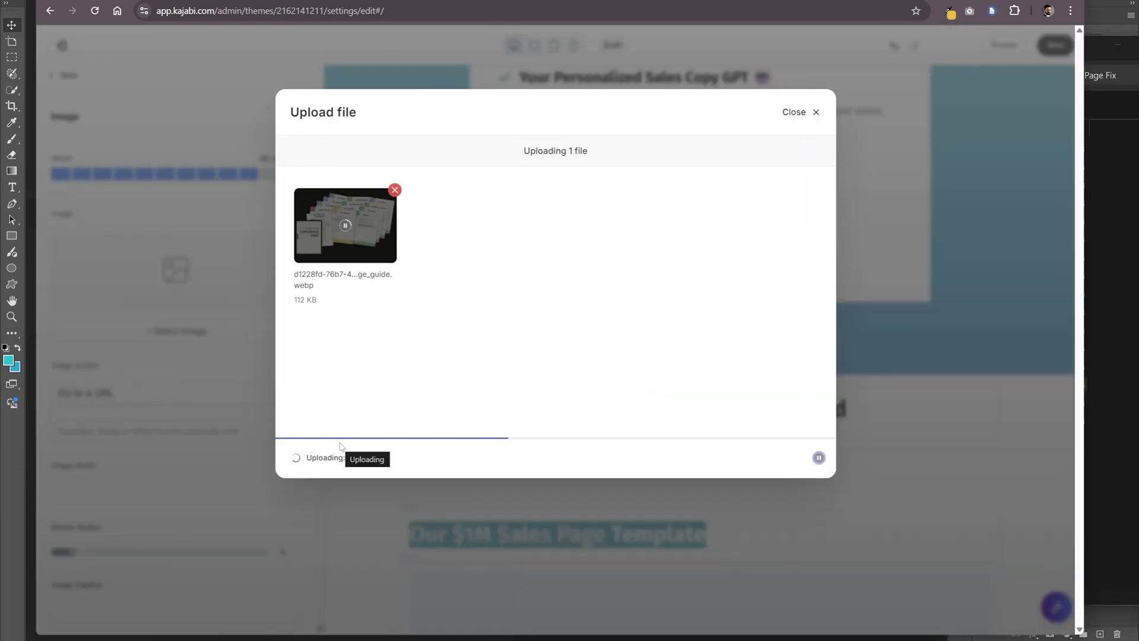
- Set the width of both the guide image block and the template heading block to 6 columns
click(160, 174)
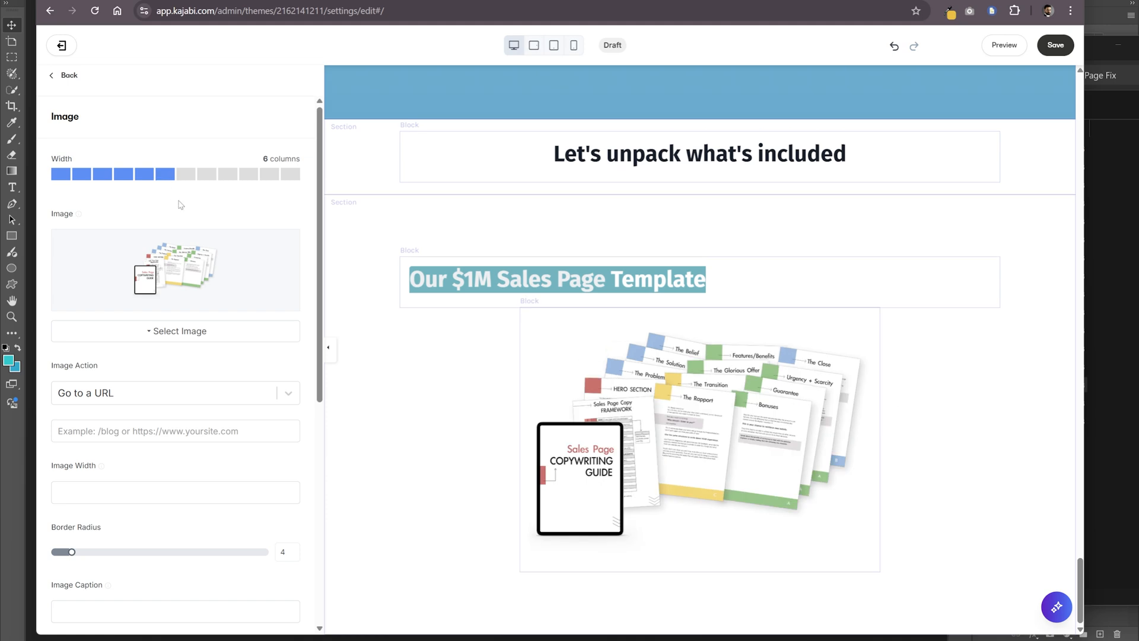
click(691, 276)
click(165, 175)
click(354, 436)
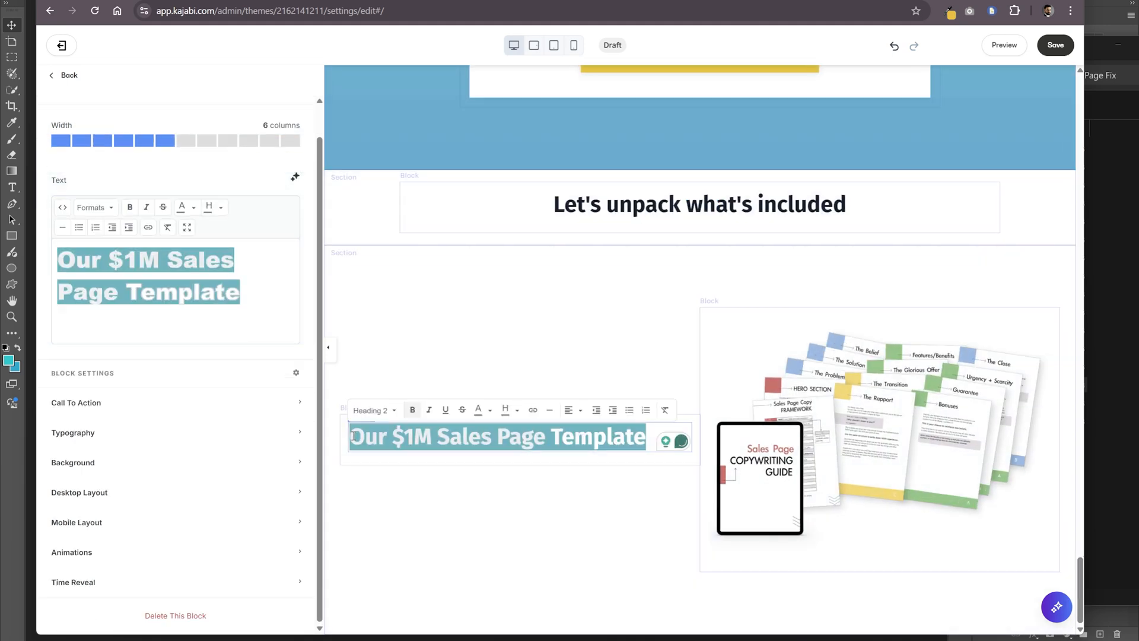
- Paste the two template description paragraphs from the copy document below the "Our $1M Sales Page Template" heading and accept the grammar corrections
key(Return)
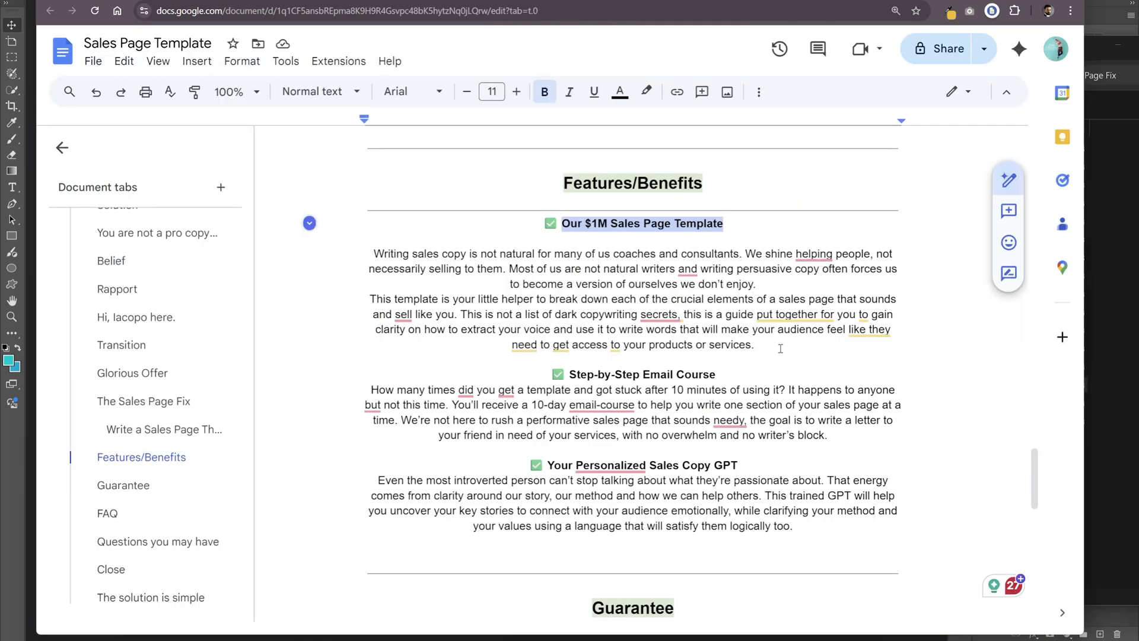
key(ctrl+v)
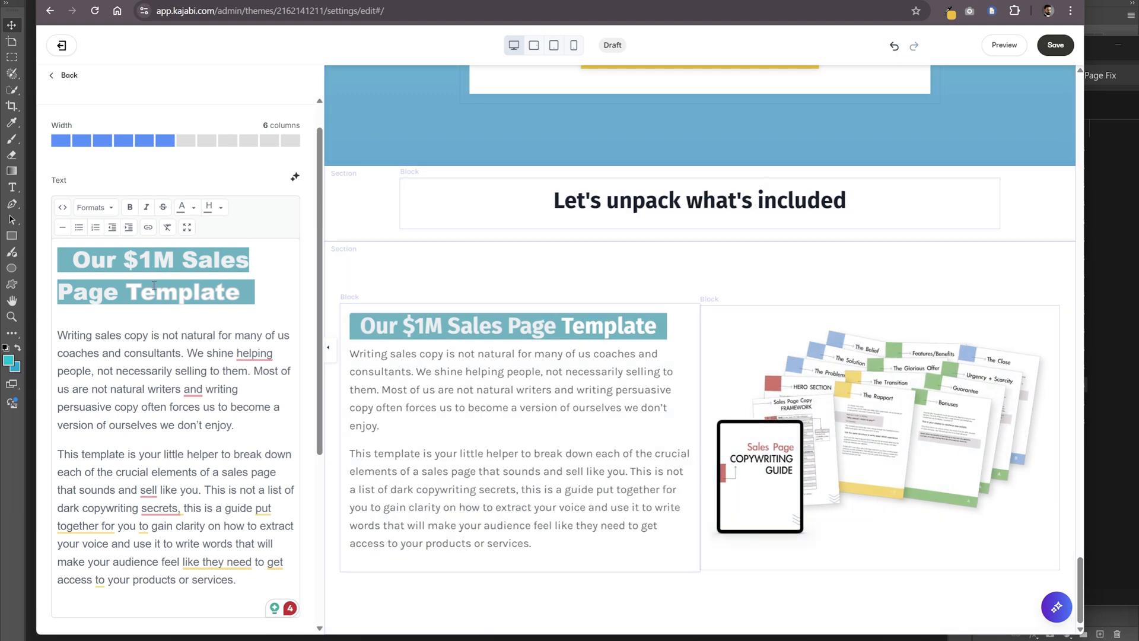
mouse_move(255, 355)
click(263, 389)
mouse_move(195, 390)
click(205, 425)
scroll(154, 425, down, 1)
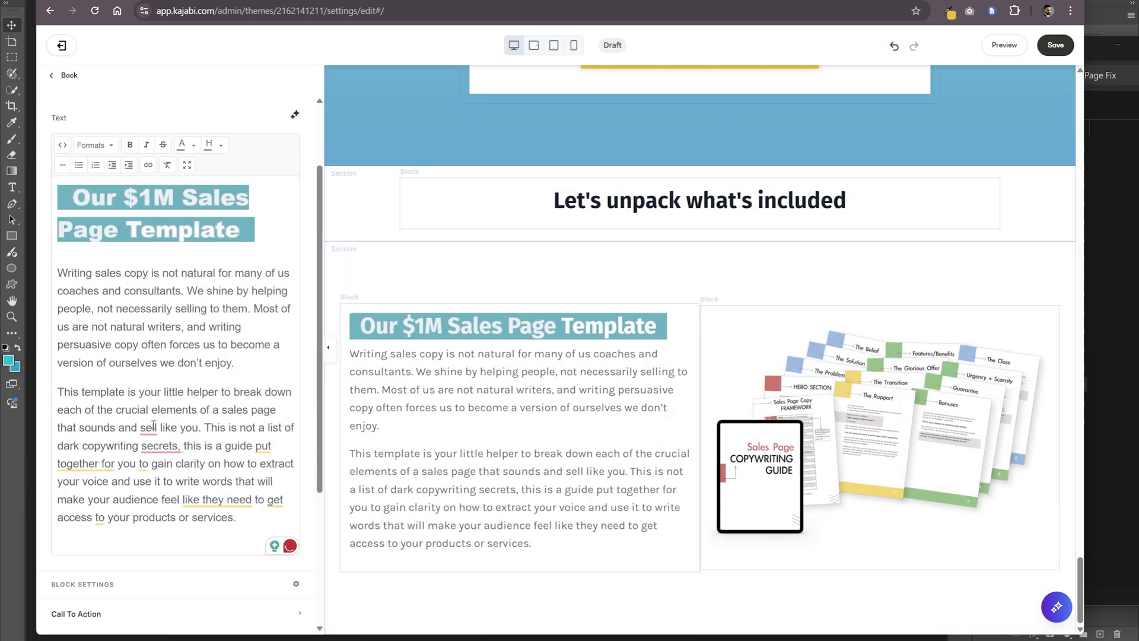
mouse_move(154, 425)
click(158, 464)
mouse_move(171, 446)
scroll(143, 371, down, 1)
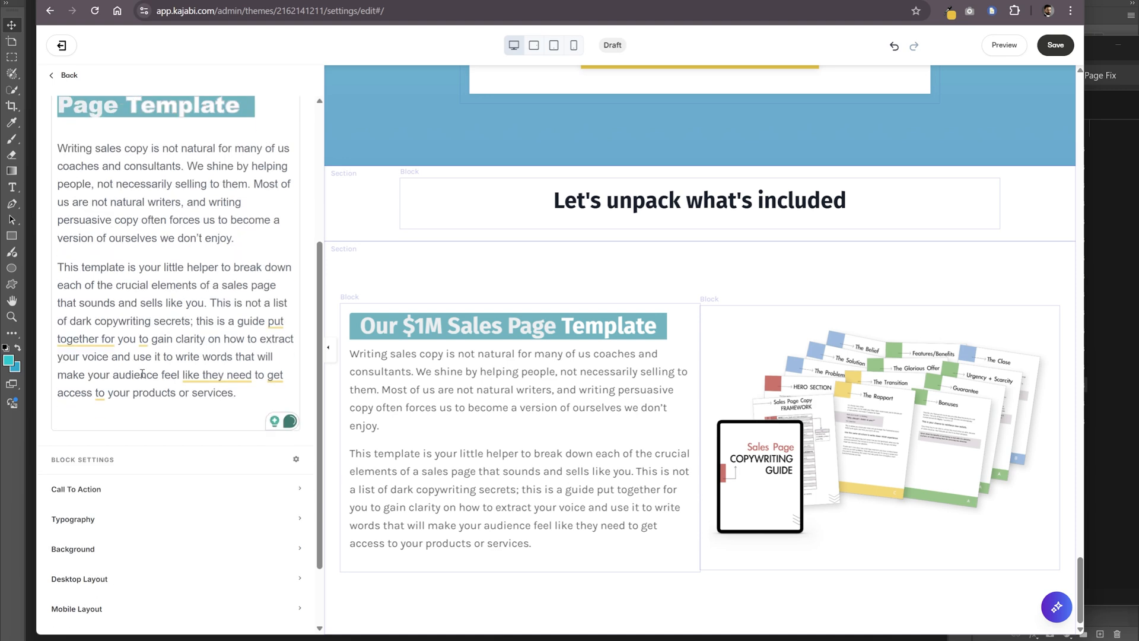
- Make the sentence "This template is your little helper to break down each of the crucial elements of a sales page that sounds and sells like you." bold
drag(139, 286, 57, 267)
key(ctrl+b)
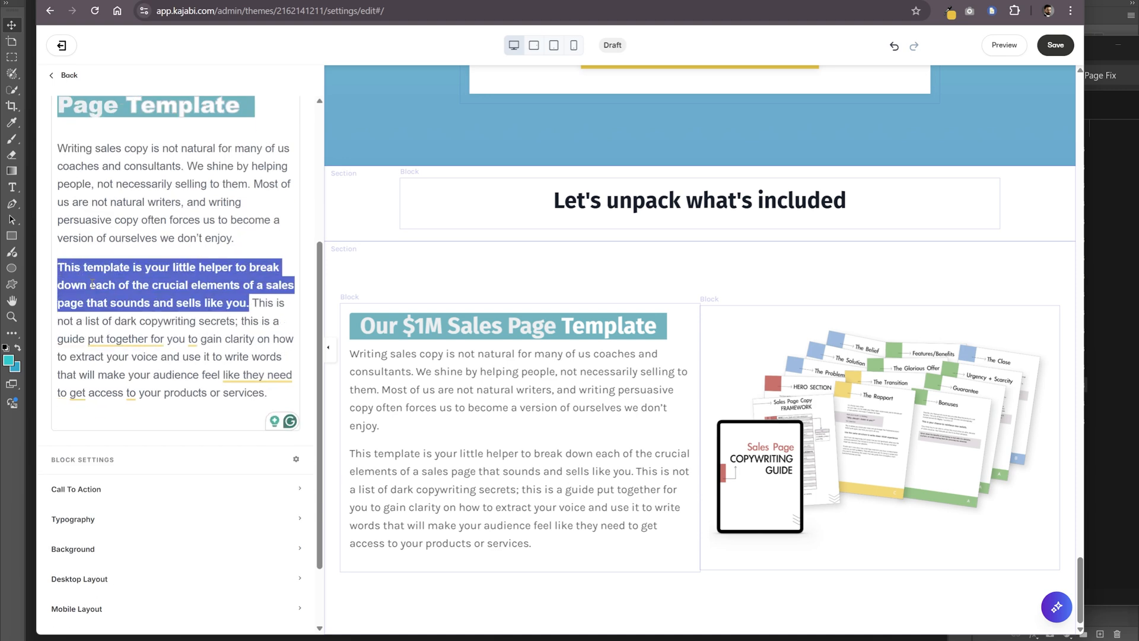
scroll(307, 300, down, 1)
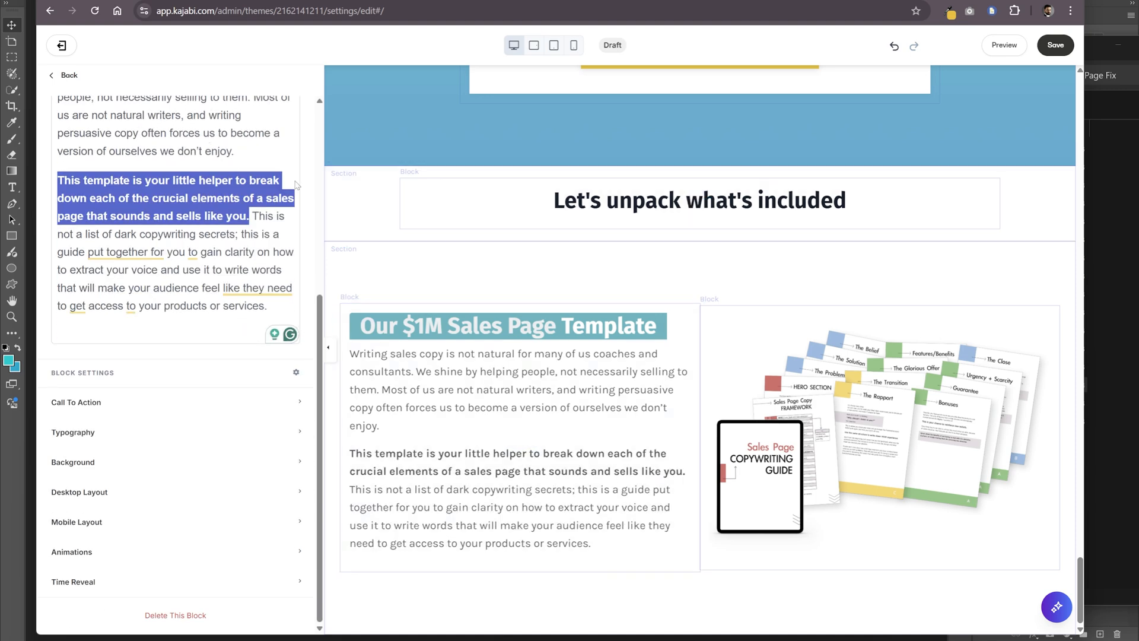
- Set the Guide section's top and bottom padding for desktop to 50
click(69, 76)
click(81, 371)
scroll(122, 356, down, 2)
drag(160, 342, 122, 348)
text(50)
key(Tab)
key(Tab)
key(Tab)
text(50)
click(69, 76)
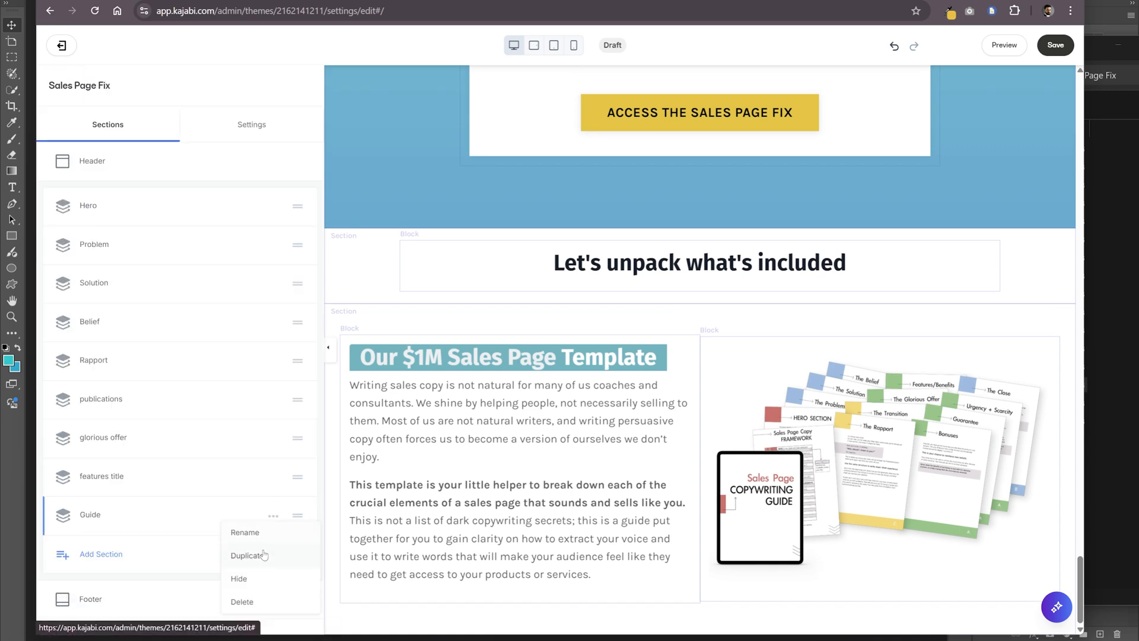
- Duplicate the Guide section and replace the copy's heading with "Step-by-Step Email Course" from the copy document
click(264, 555)
click(69, 75)
key(ctrl+Tab)
click(720, 374)
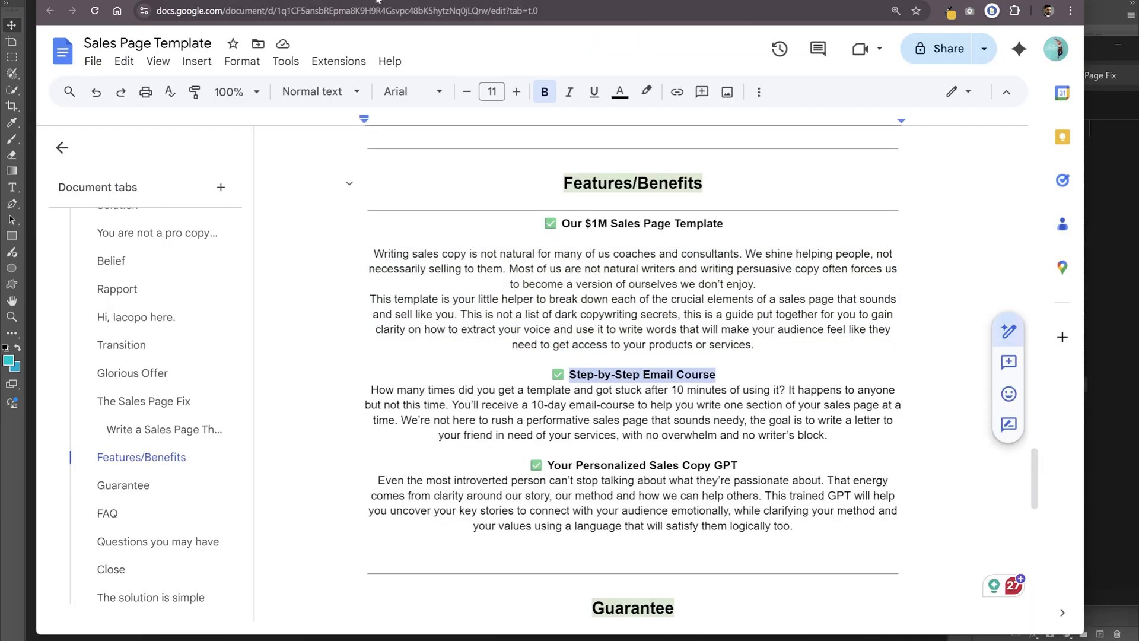
click(378, 1)
click(558, 358)
drag(239, 217, 76, 184)
key(ctrl+v)
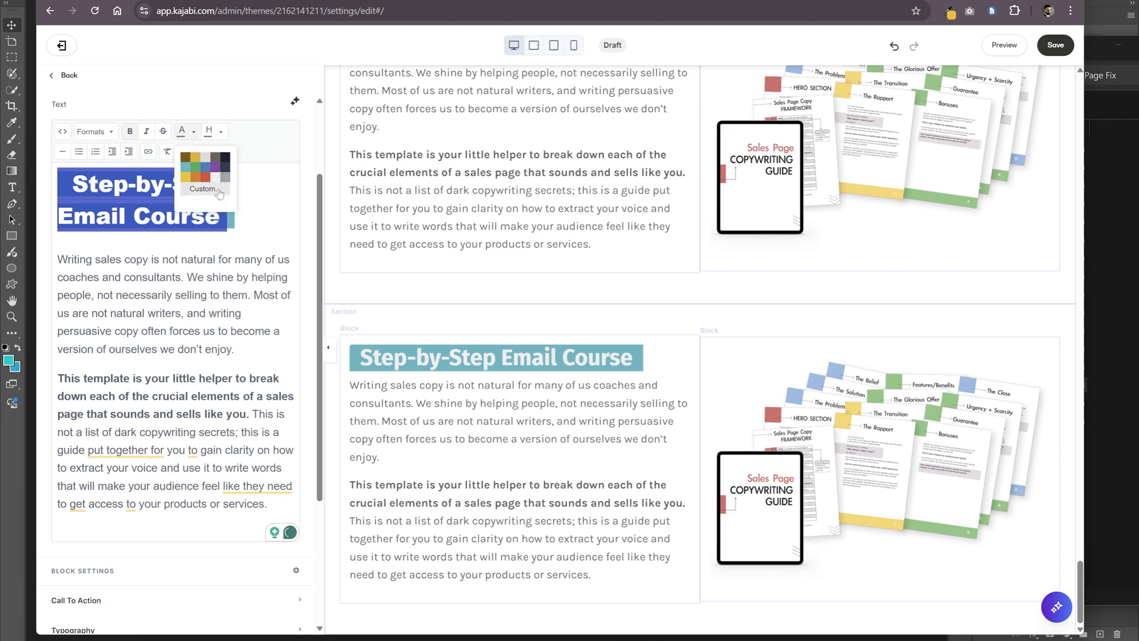
- Apply the custom text colour white (ffffff) to the "Step-by-Step Email Course" and "Our $1M Sales Page Template" headings
click(219, 194)
click(614, 413)
scroll(529, 383, up, 2)
click(504, 153)
drag(226, 217, 61, 184)
click(193, 132)
click(205, 189)
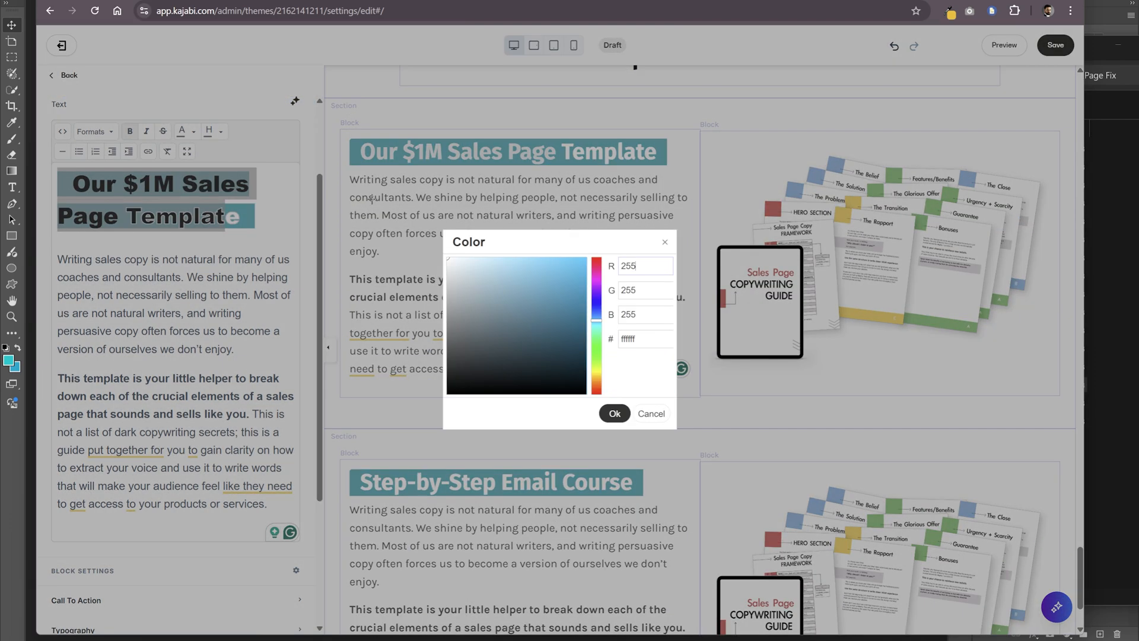
click(615, 413)
scroll(282, 405, down, 2)
scroll(580, 292, up, 10)
drag(742, 245, 720, 246)
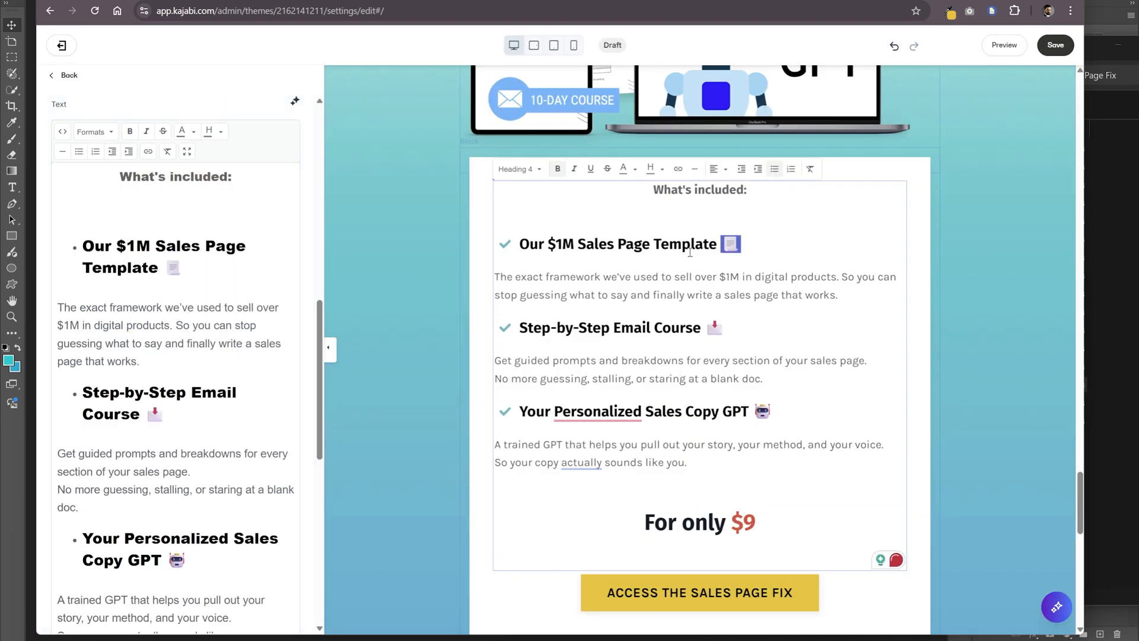
scroll(690, 252, down, 6)
click(391, 464)
drag(385, 463, 338, 465)
click(490, 436)
click(504, 496)
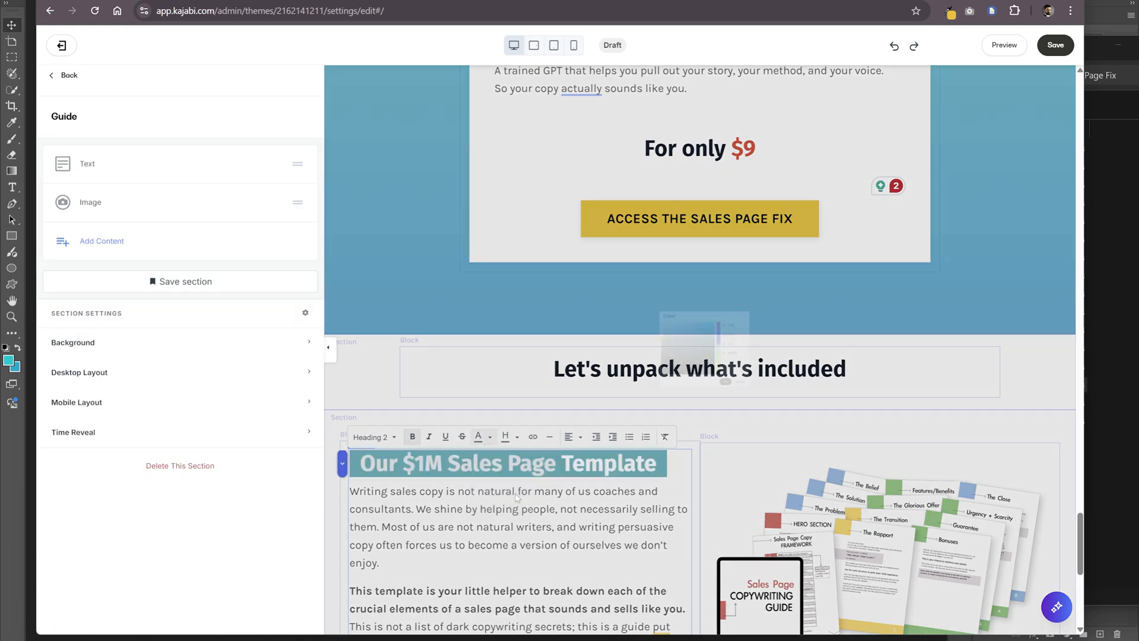
click(267, 400)
click(796, 433)
- Set the text colour of the whole "Our $1M Sales Page Template" heading to white
click(516, 464)
drag(254, 217, 50, 183)
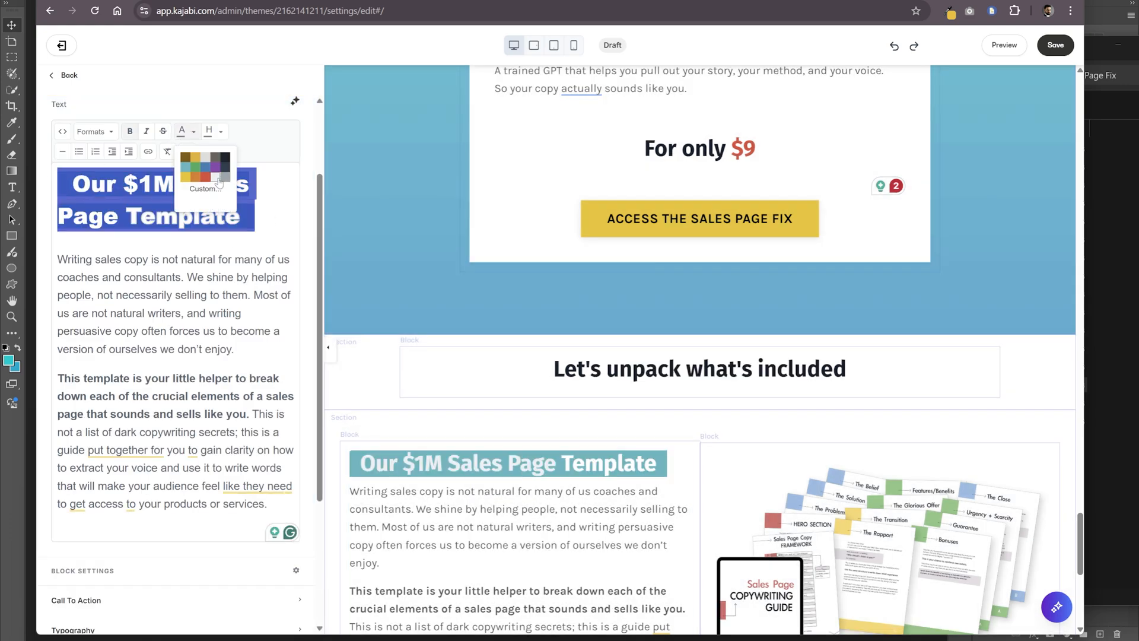
click(206, 189)
click(448, 257)
click(615, 413)
click(148, 277)
- Copy the arrow symbol from an earlier section of the page and insert it before the "Step-by-Step Email Course" heading
scroll(545, 340, up, 15)
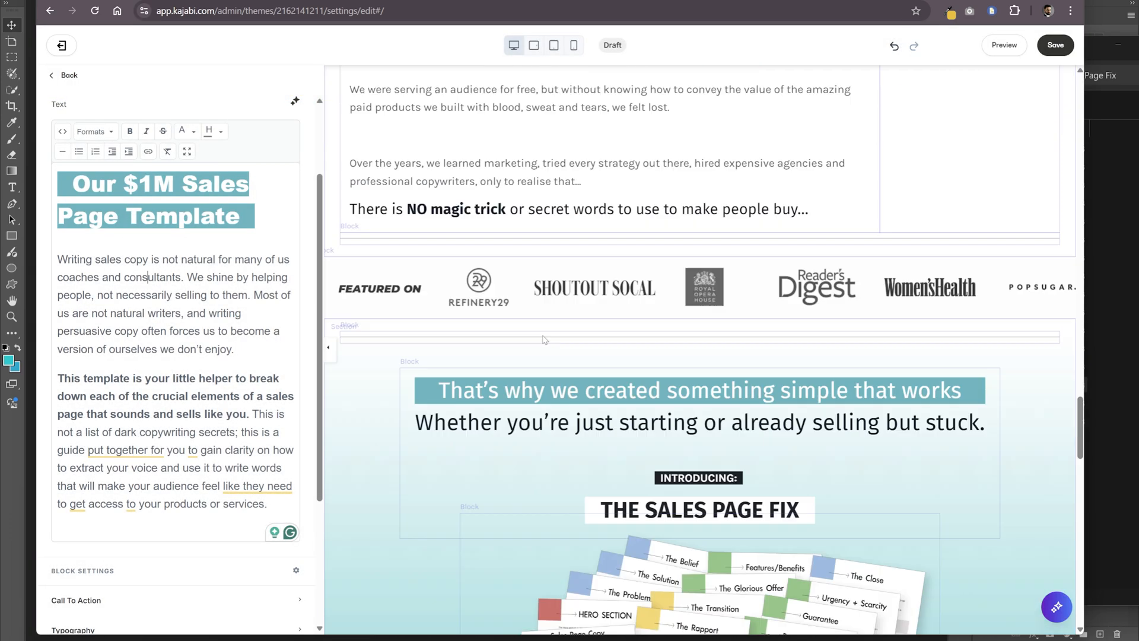
scroll(545, 340, up, 20)
click(510, 499)
drag(510, 498, 482, 499)
key(ctrl+c)
scroll(572, 402, down, 20)
click(363, 357)
key(ctrl+v)
key(Delete)
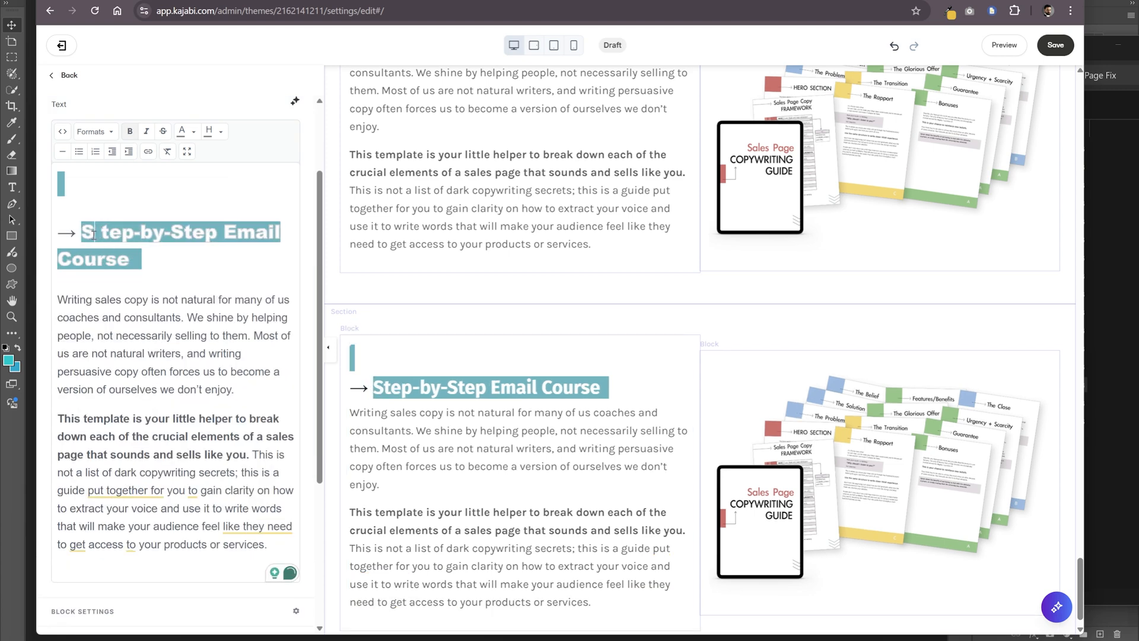
- Remove the leftover empty highlighted line above the "Step-by-Step Email Course" heading in the block's source code
click(167, 151)
key(ctrl+z)
click(63, 132)
key(Delete)
key(Delete)
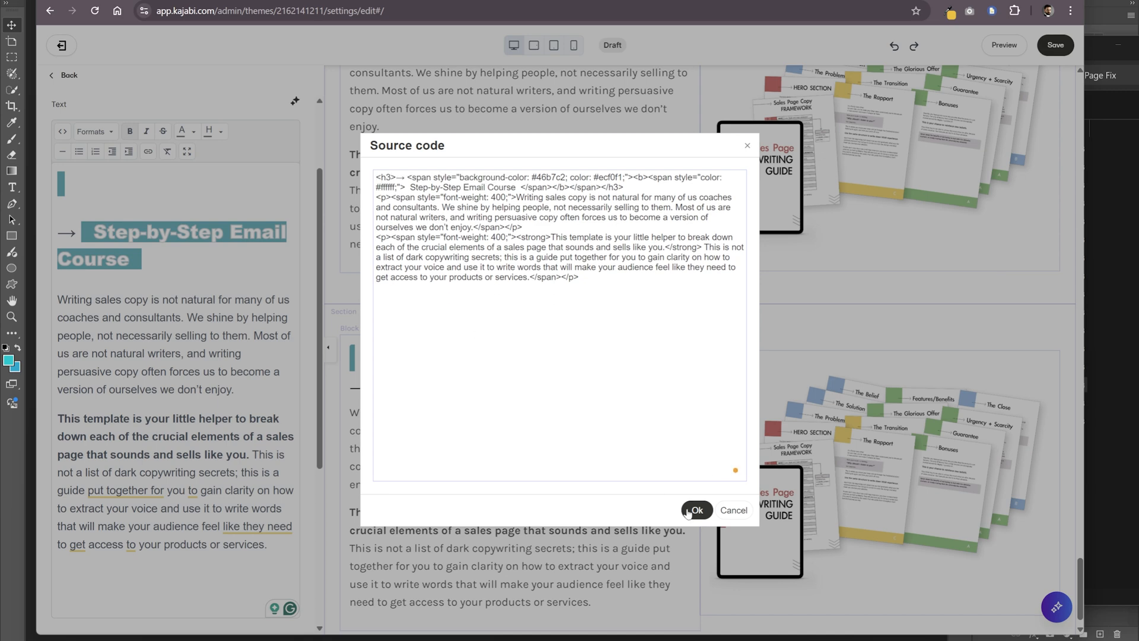
click(693, 511)
- Change the "Step-by-Step Email Course" heading to the Heading 2 format
scroll(522, 321, up, 3)
click(511, 320)
triple_click(403, 543)
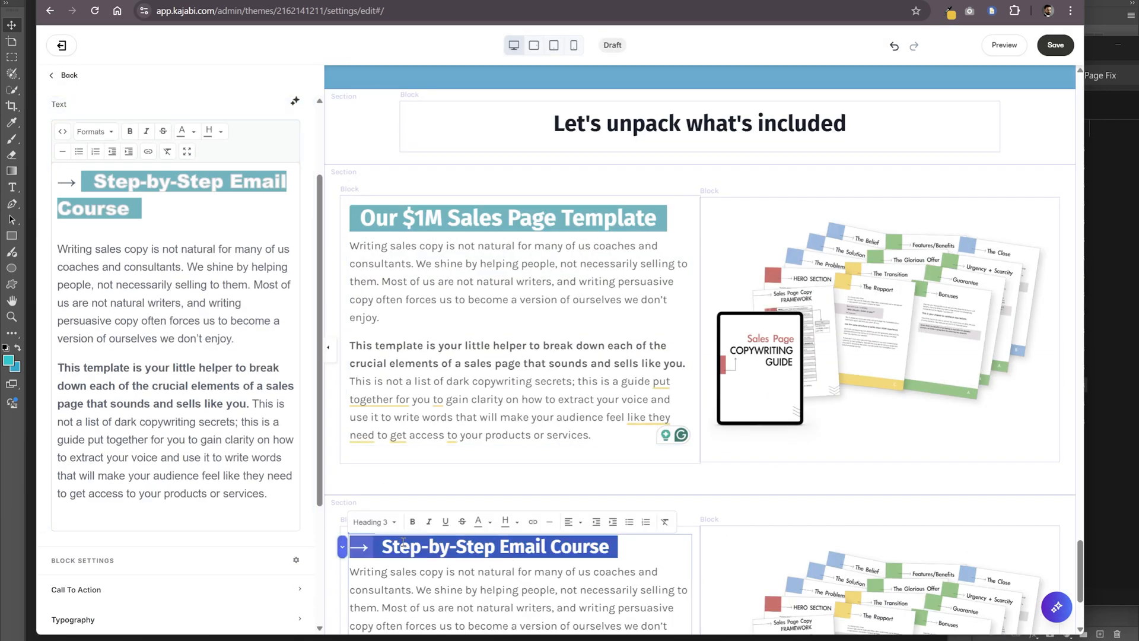
click(357, 227)
click(95, 132)
click(359, 544)
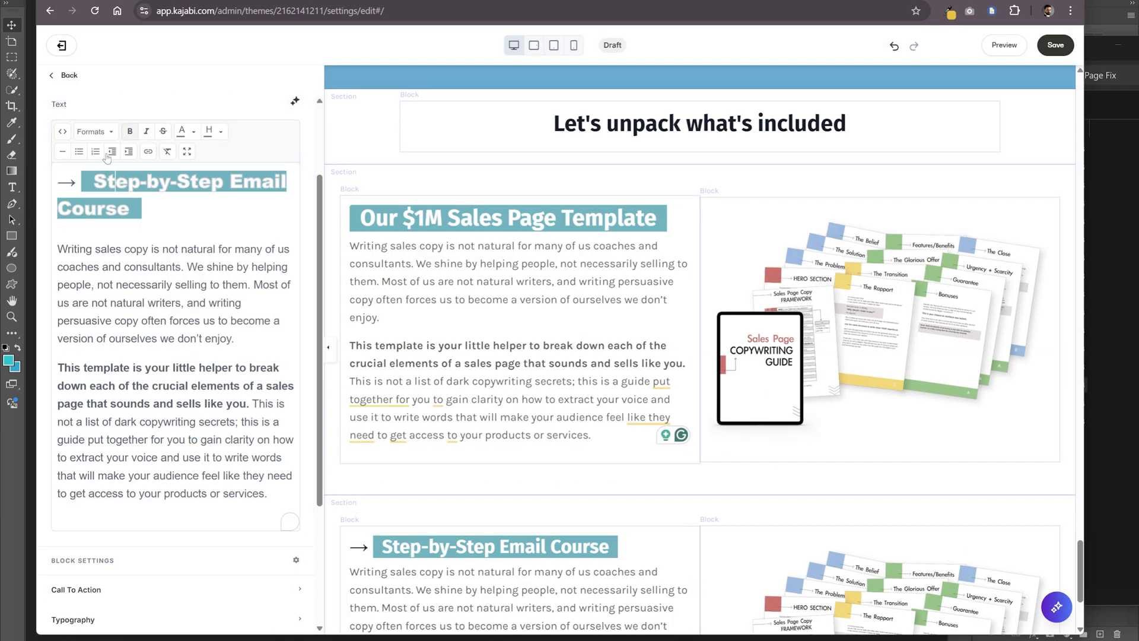
click(95, 132)
mouse_move(104, 153)
click(220, 218)
- Insert the arrow before the "Our $1M Sales Page Template" heading on the same line and set it to Heading 3
click(64, 185)
key(ctrl+v)
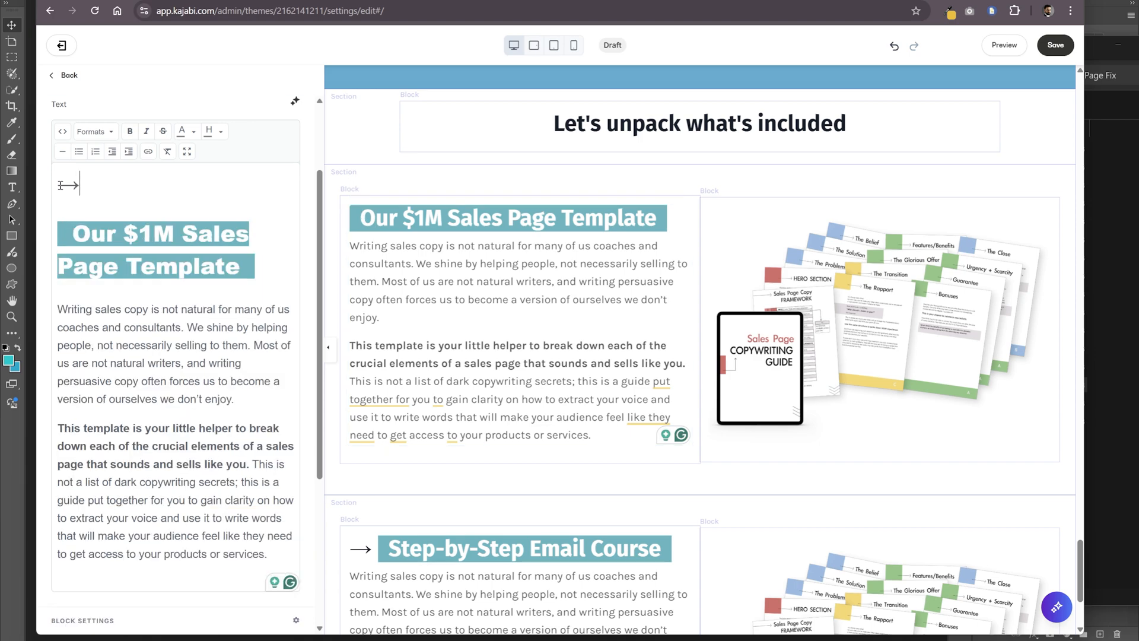
key(Delete)
click(95, 132)
click(220, 257)
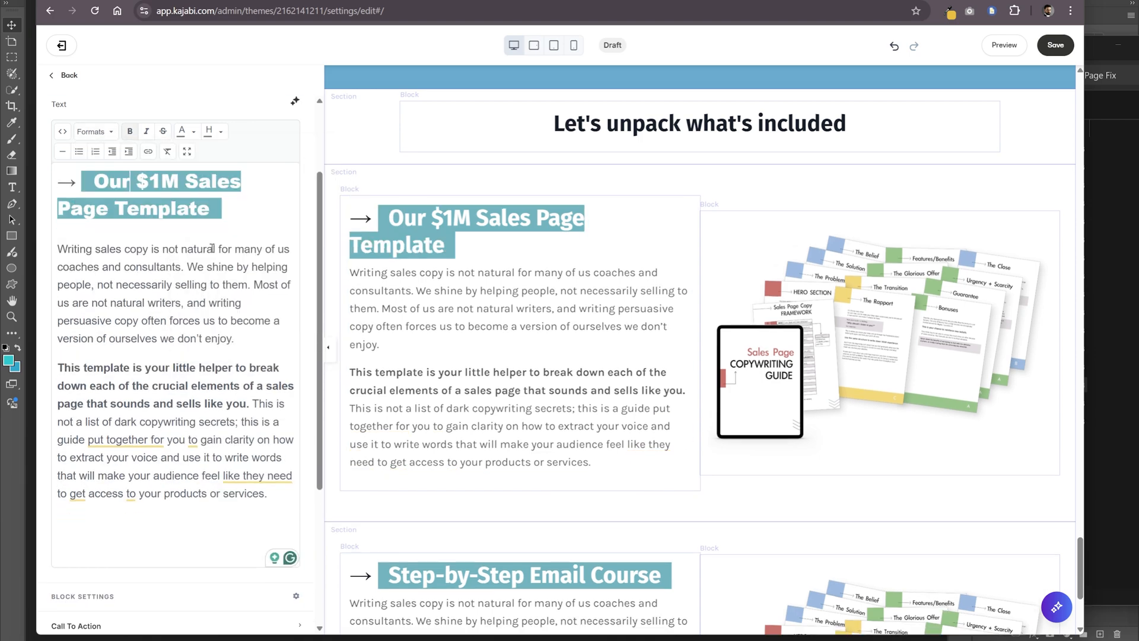
- Set the "Step-by-Step Email Course" heading to the Heading 3 format
click(360, 540)
click(116, 185)
click(95, 132)
mouse_move(103, 152)
click(220, 256)
- Copy the email course description from the Google Docs copy document and replace the duplicated section's body text with it
scroll(437, 295, down, 1)
scroll(437, 295, down, 2)
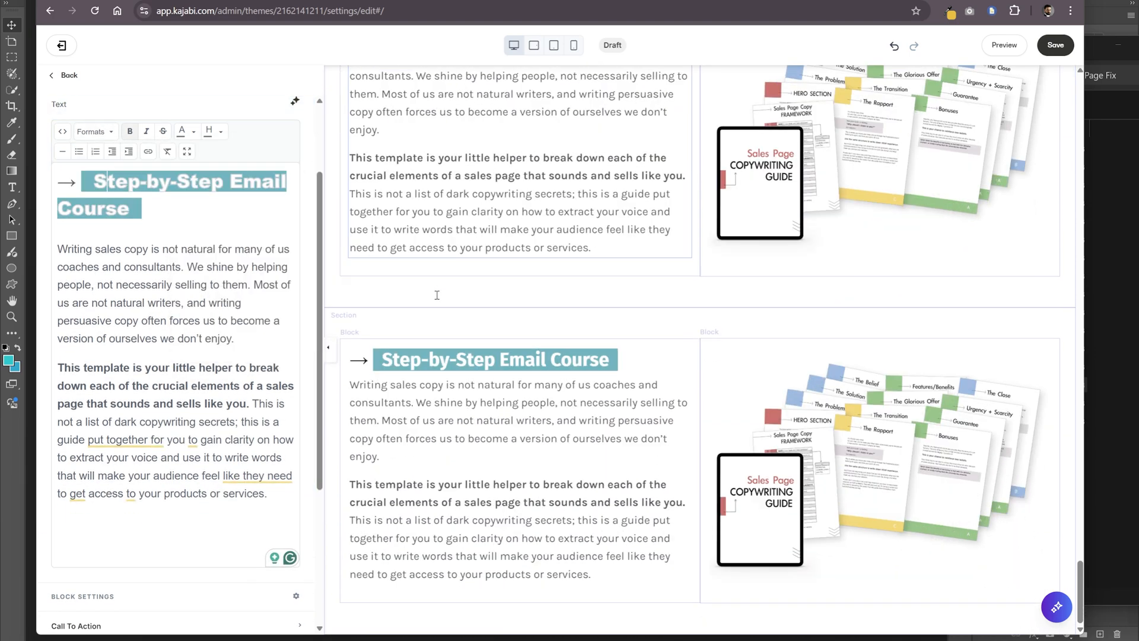
key(ctrl+Tab)
drag(832, 435, 368, 390)
key(ctrl+c)
key(ctrl+shift+Tab)
drag(592, 574, 350, 384)
key(ctrl+v)
click(632, 257)
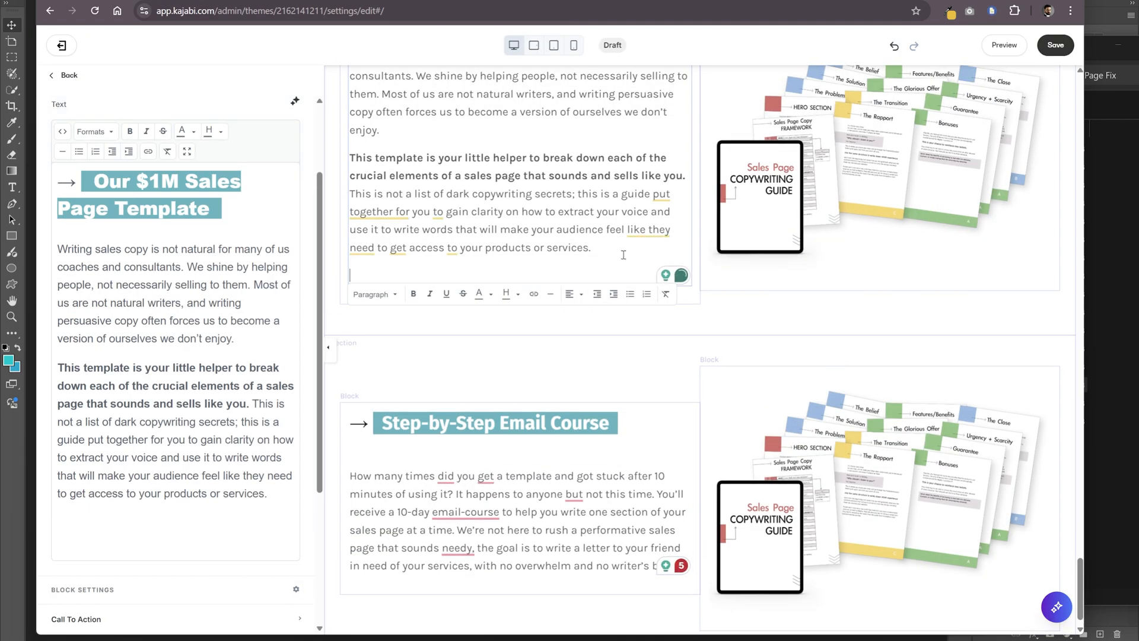
- Switch to Photoshop, show the mockup's OBJECTS and MACBOOK PRO - 16 INCH groups again and duplicate the document
key(alt+Tab)
click(983, 509)
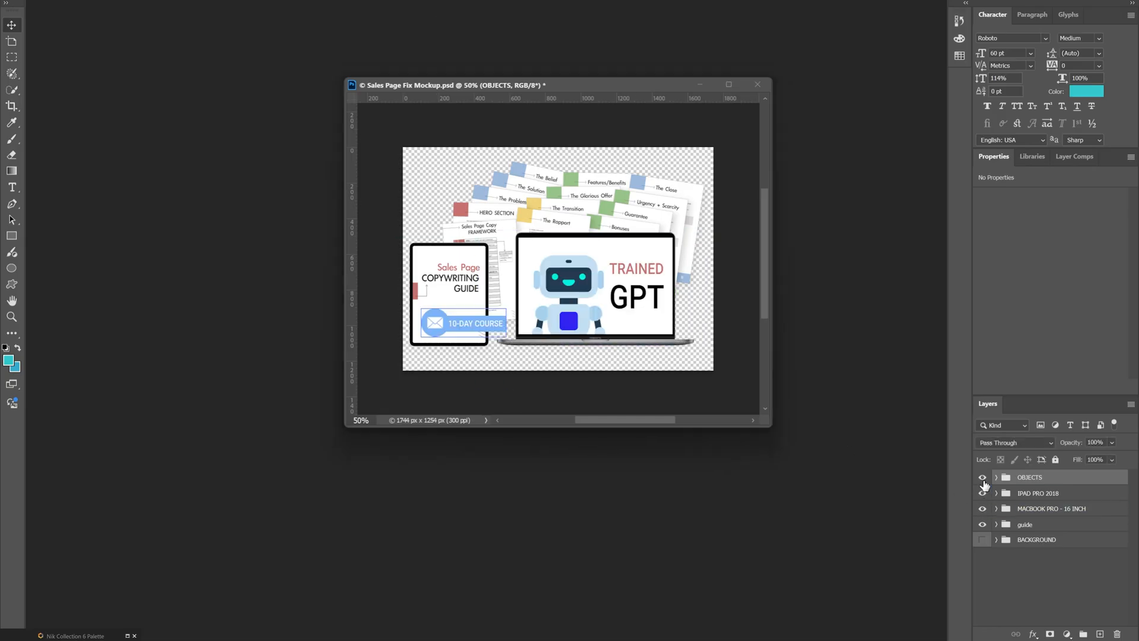
key(alt+Tab)
key(alt+Tab)
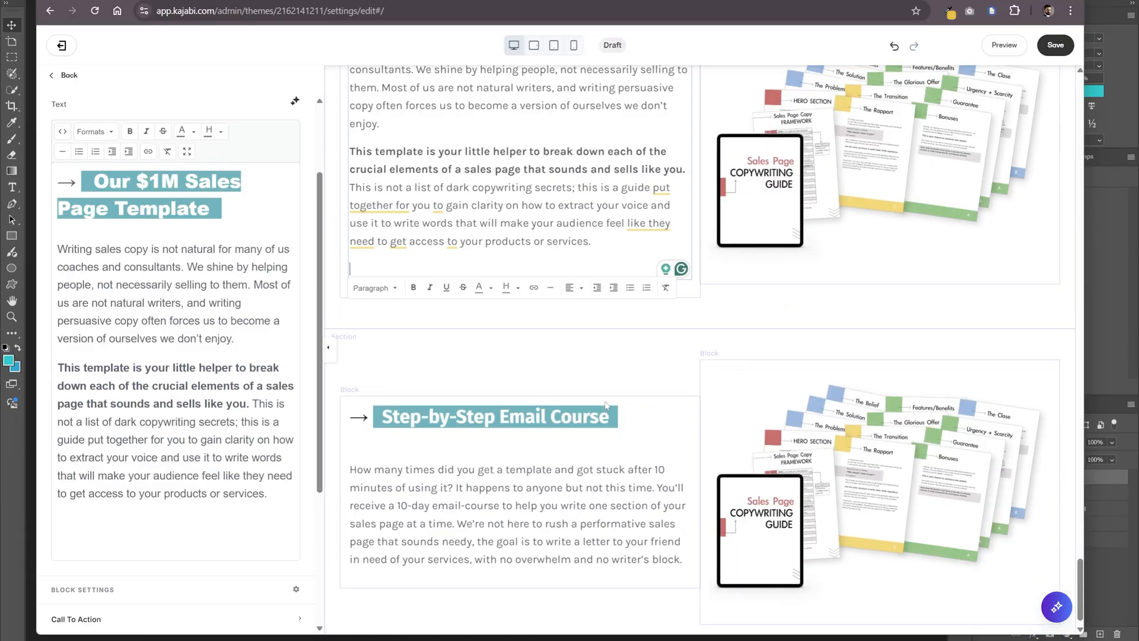
key(alt+Tab)
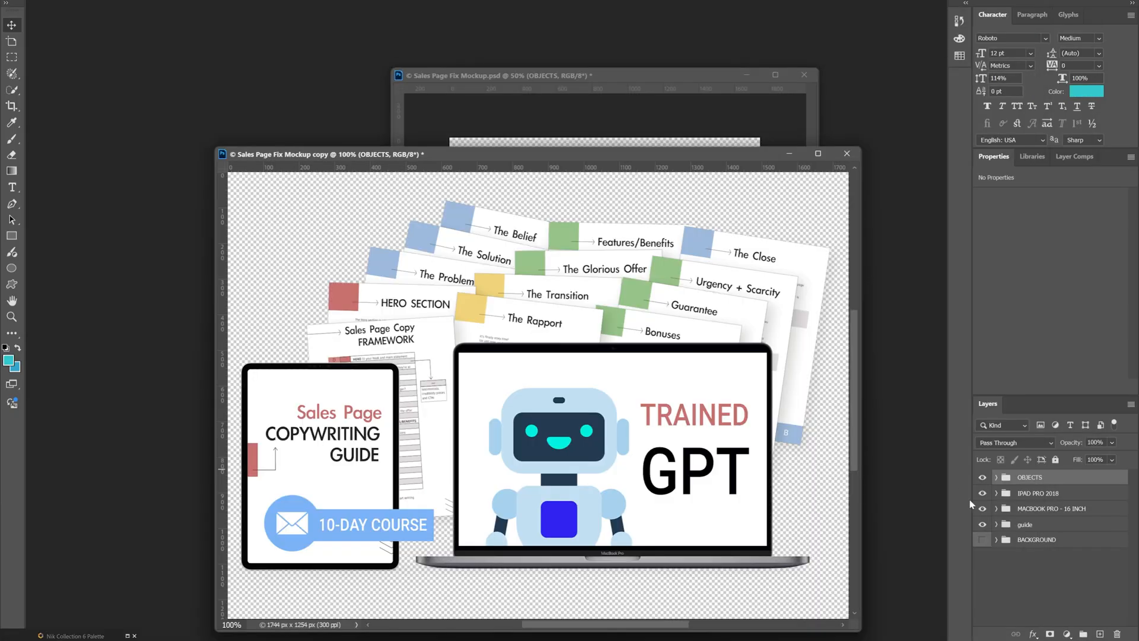
- Hide the MacBook, iPad and guide groups in the mockup copy and crop the canvas around the 10-DAY COURSE badge
click(982, 508)
click(982, 493)
click(983, 525)
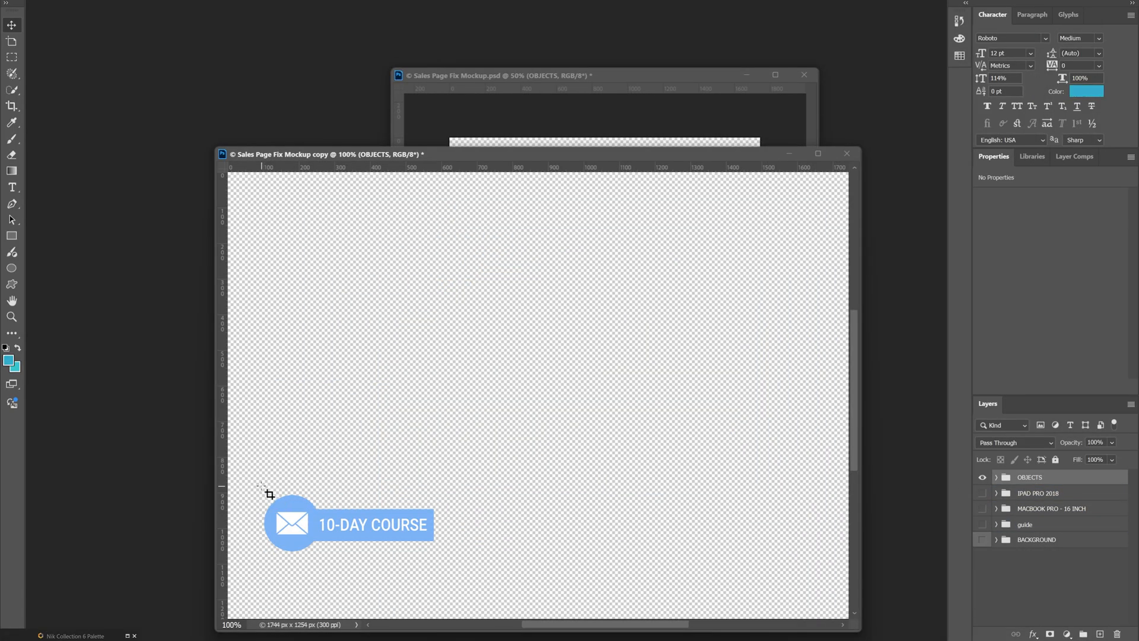
drag(447, 562, 447, 562)
key(Return)
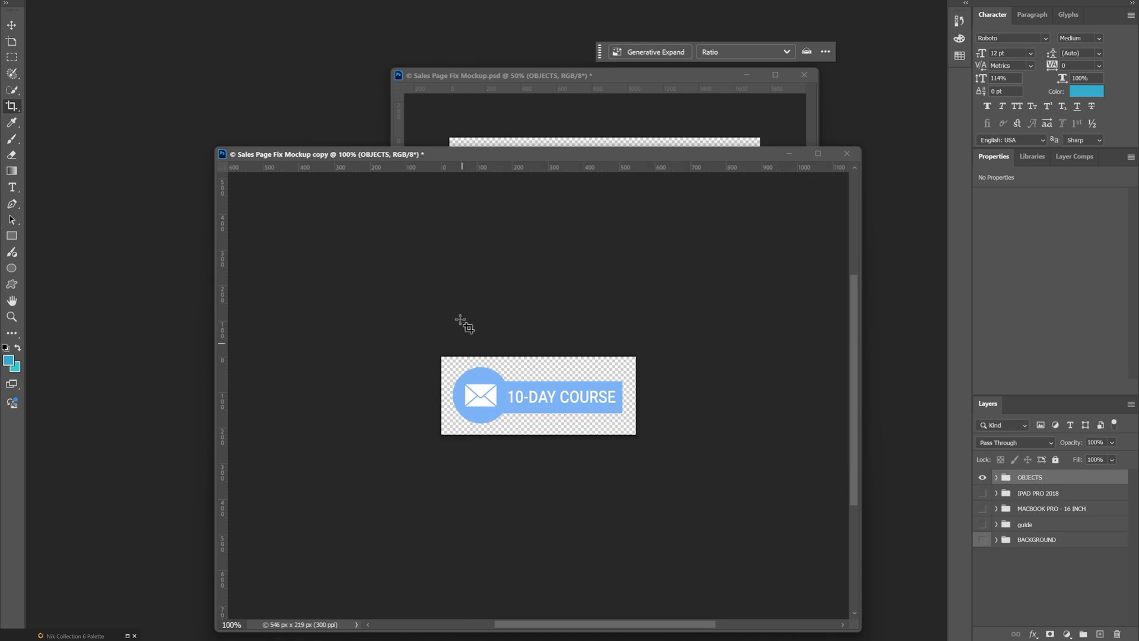
- Save a copy of the cropped 10-DAY COURSE badge in WebP format under a new file name
click(27, 0)
click(73, 127)
click(302, 457)
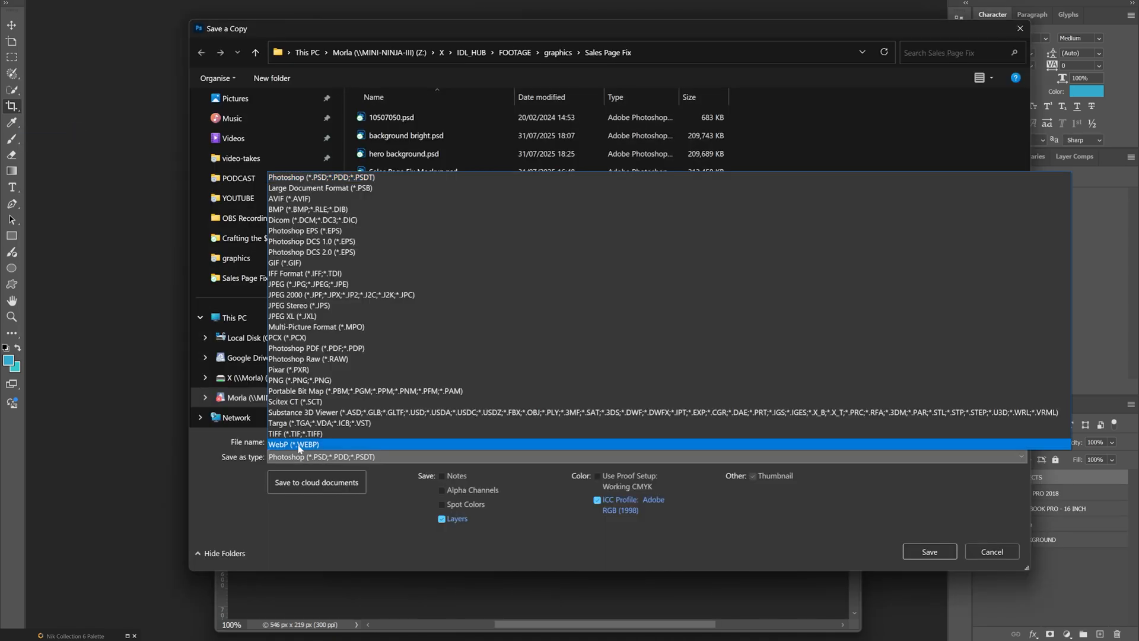
click(302, 445)
drag(364, 442, 200, 438)
text(e)
key(Return)
key(Return)
- Return to the page editor and replace the image beside the email course text with the 10-DAY COURSE badge
click(433, 637)
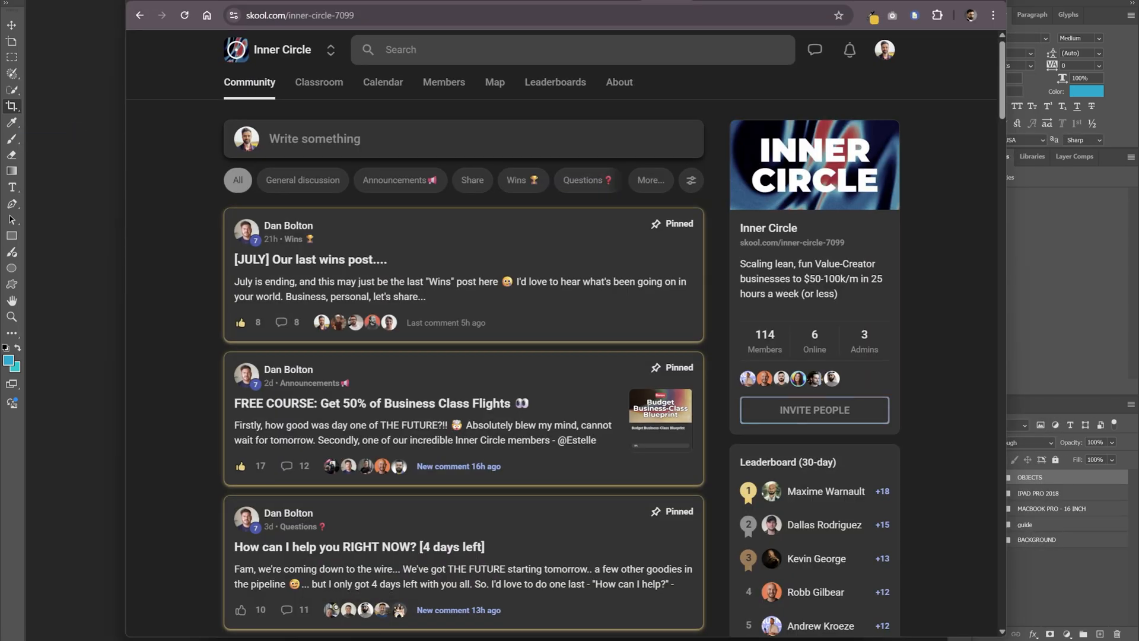
click(437, 637)
click(831, 474)
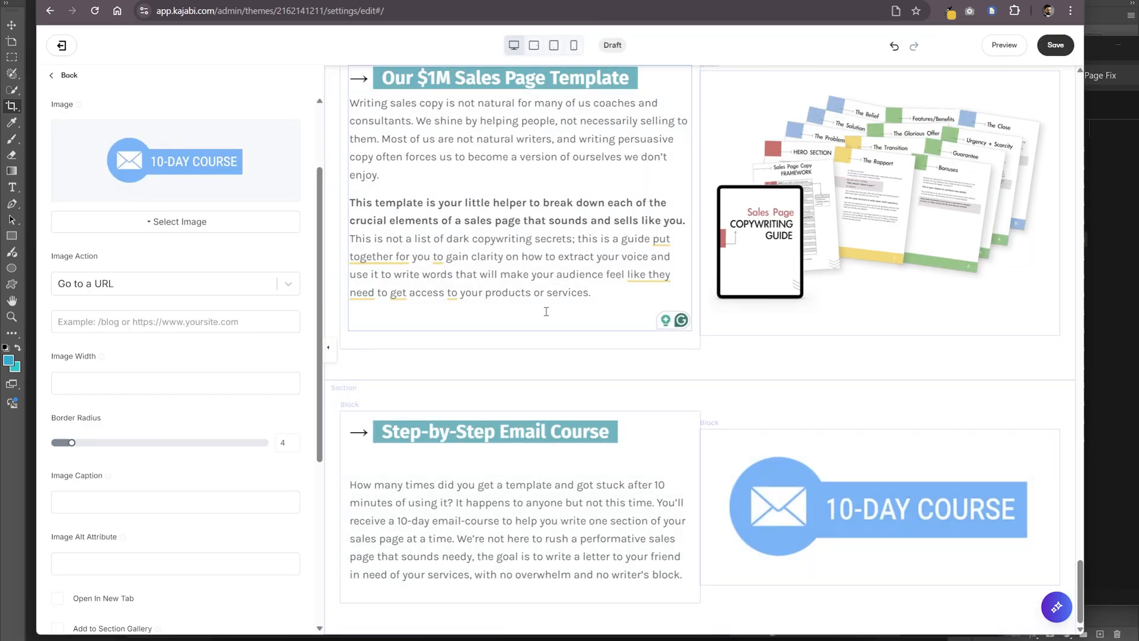
- Add a Text block at the end of the Guide section with the "Our $1M Sales Page Template" heading
click(649, 374)
click(112, 240)
scroll(147, 267, down, 4)
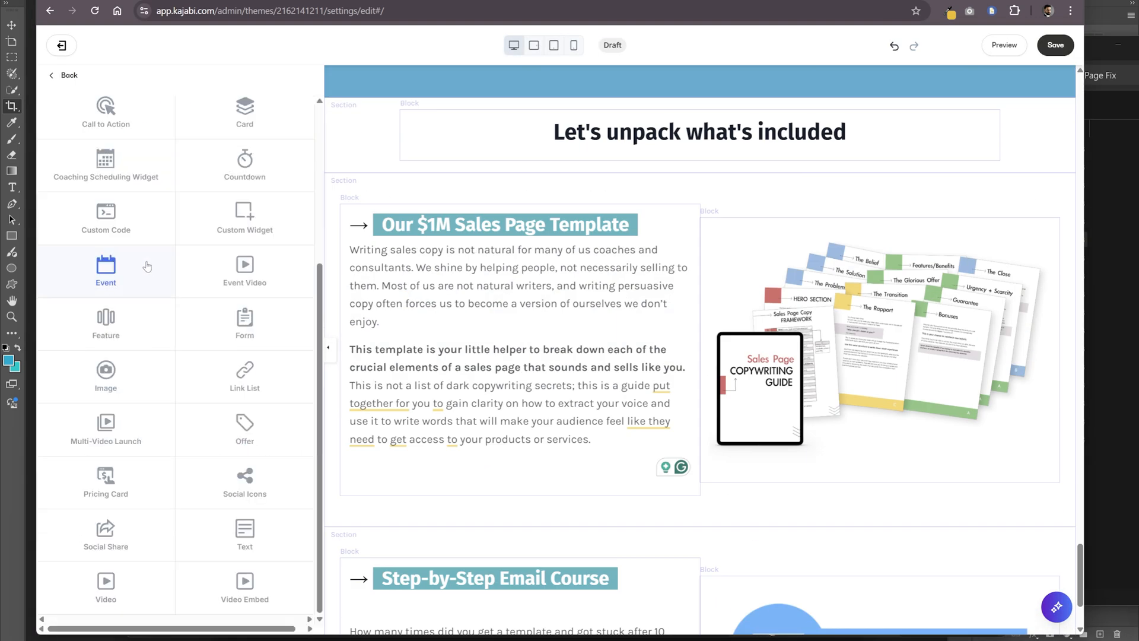
click(245, 534)
click(254, 509)
- Reduce the new Text block's content to a single horizontal line (<hr />) and set its width to 12 columns
key(ctrl+a)
click(62, 261)
click(62, 241)
drag(400, 178, 419, 256)
key(BackSpace)
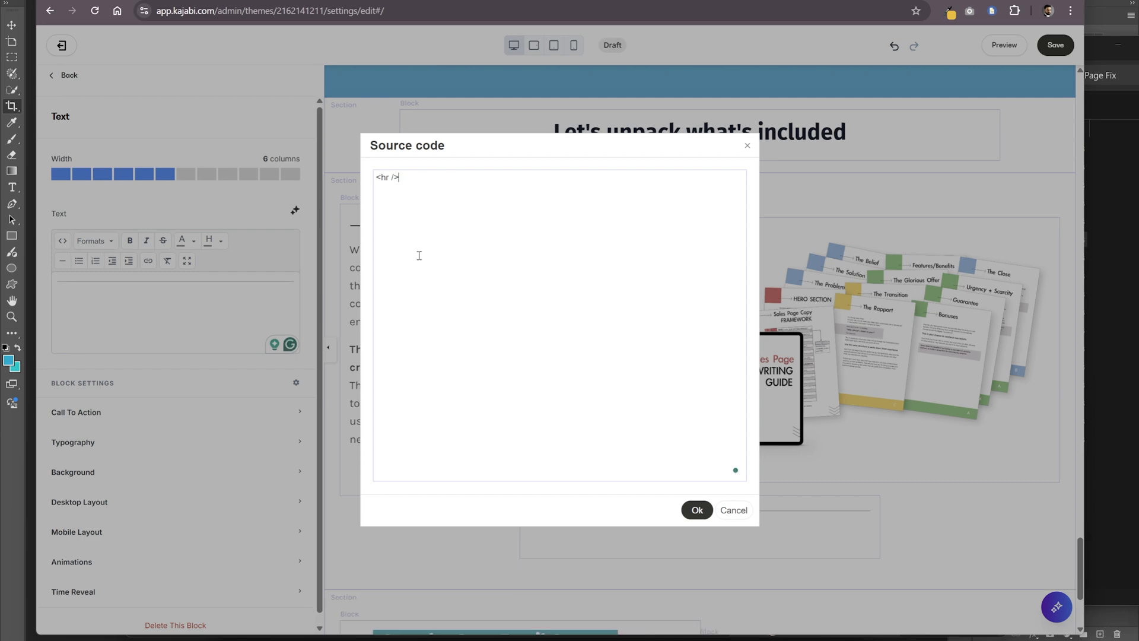
click(697, 510)
scroll(479, 221, down, 3)
scroll(478, 237, up, 2)
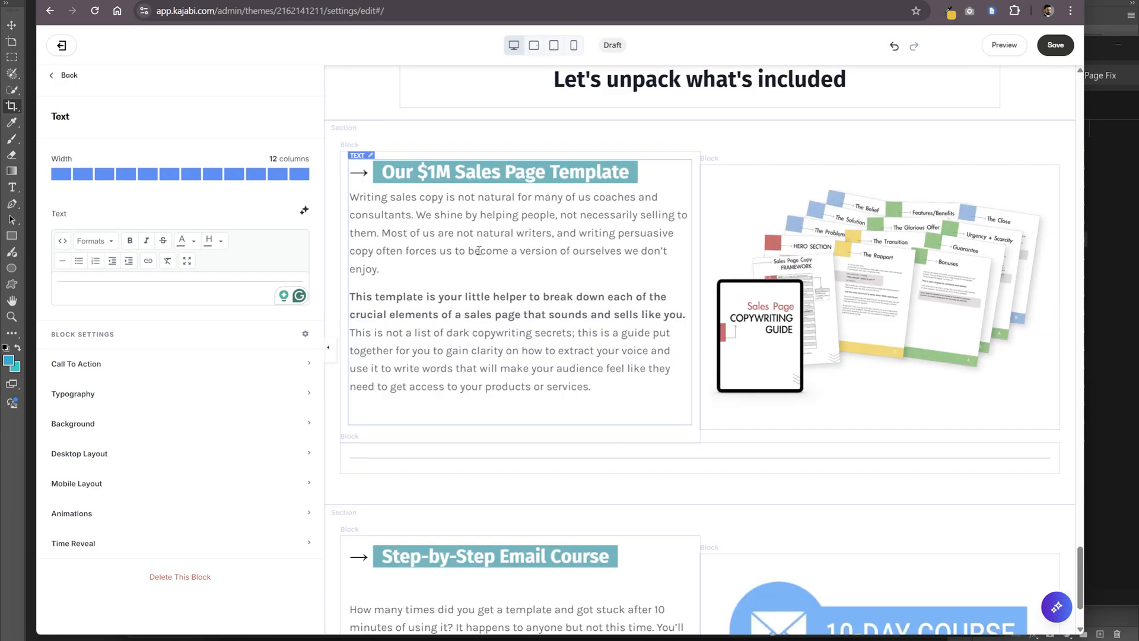
- Move the Image block ahead of the description Text block in both the template section and the email course section
scroll(505, 285, down, 2)
scroll(557, 350, up, 2)
click(573, 362)
scroll(573, 362, down, 1)
scroll(572, 363, up, 3)
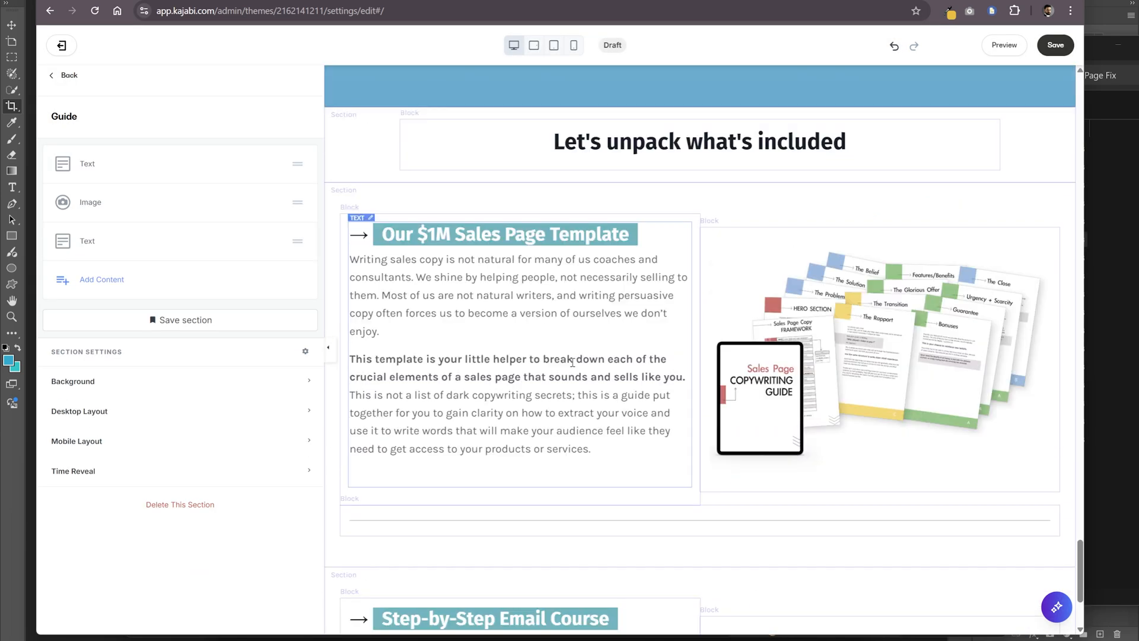
drag(297, 203, 298, 170)
scroll(546, 363, down, 3)
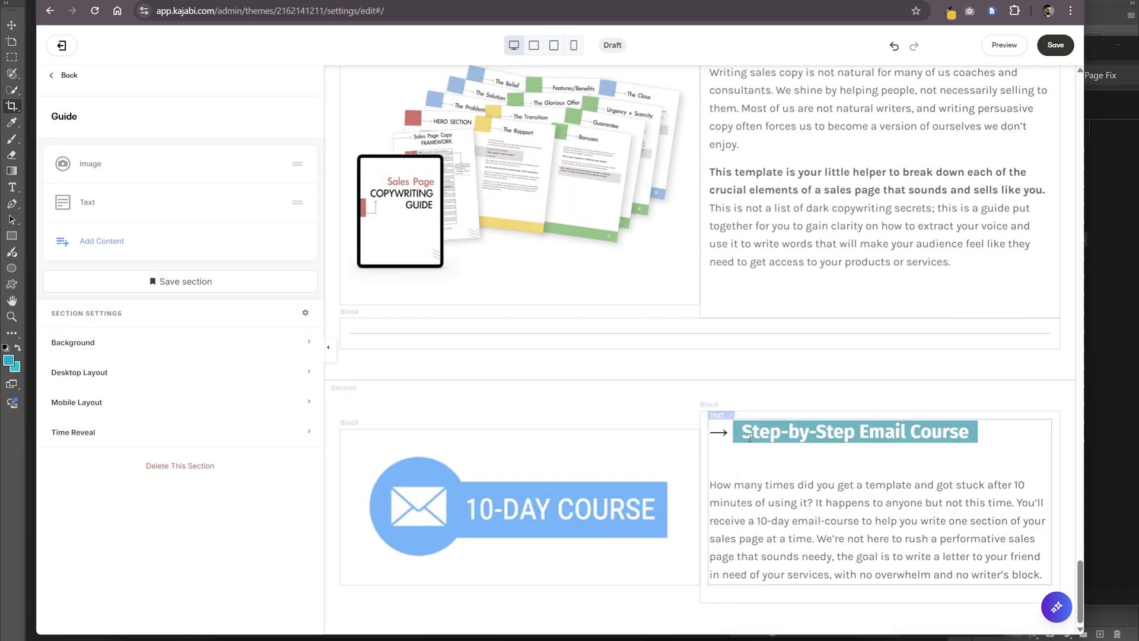
- Split the email course description into two paragraphs, correct its opening to "have you got", and bold "the goal is to write a letter to your friend in need of your services"
click(1005, 509)
mouse_move(860, 534)
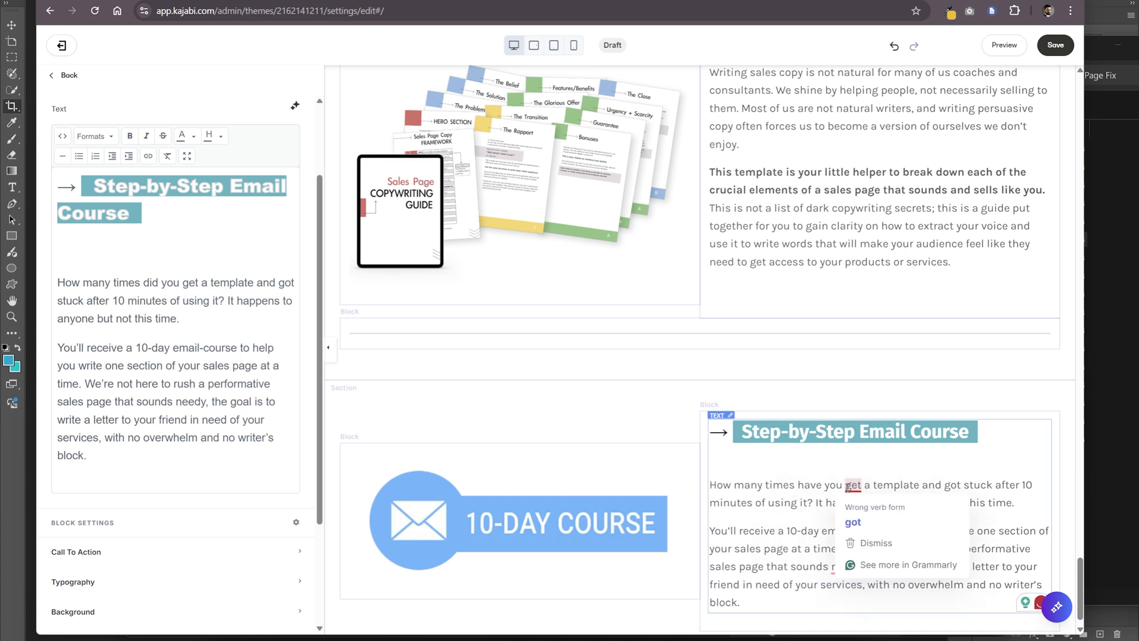
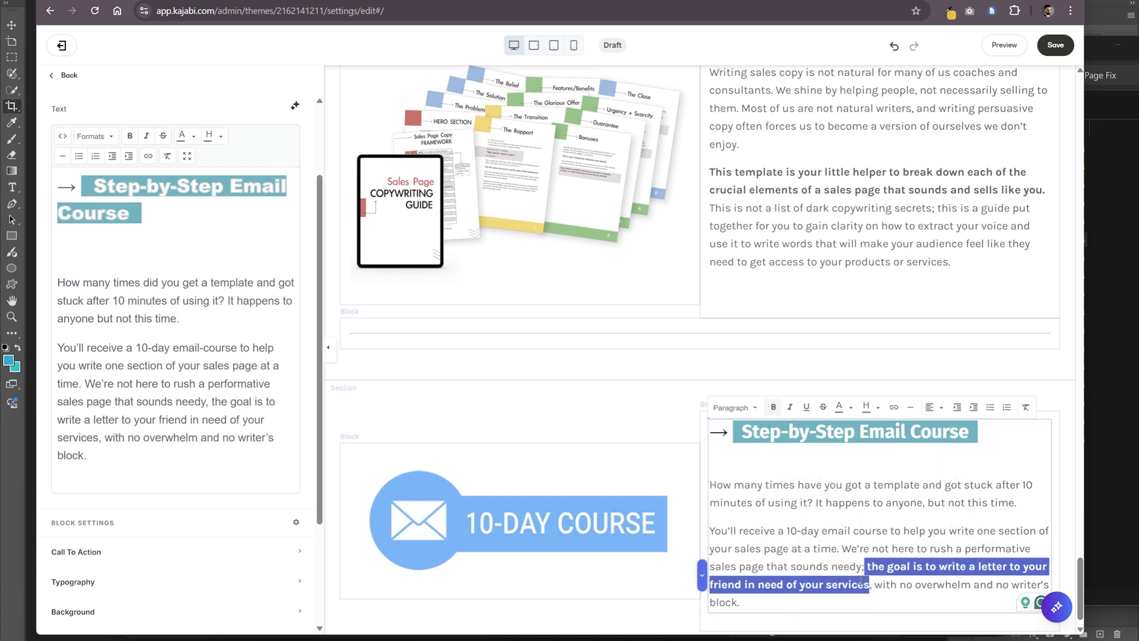
- Add a Text block at the end of the email course section and reduce its content to a horizontal line (<hr />)
click(536, 400)
click(117, 244)
scroll(104, 340, down, 4)
click(245, 534)
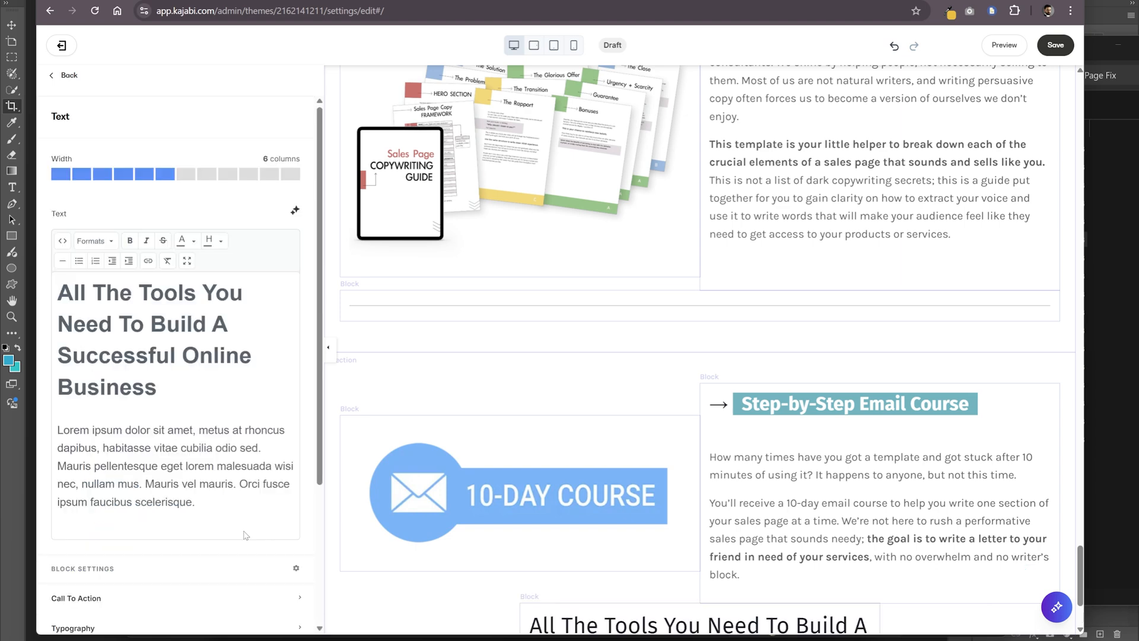
click(237, 504)
key(ctrl+a)
key(BackSpace)
click(62, 241)
click(386, 194)
text(<hr />)
click(697, 511)
- Set the width of the email course section's horizontal line block to 12 columns and return to the page's section list
click(69, 75)
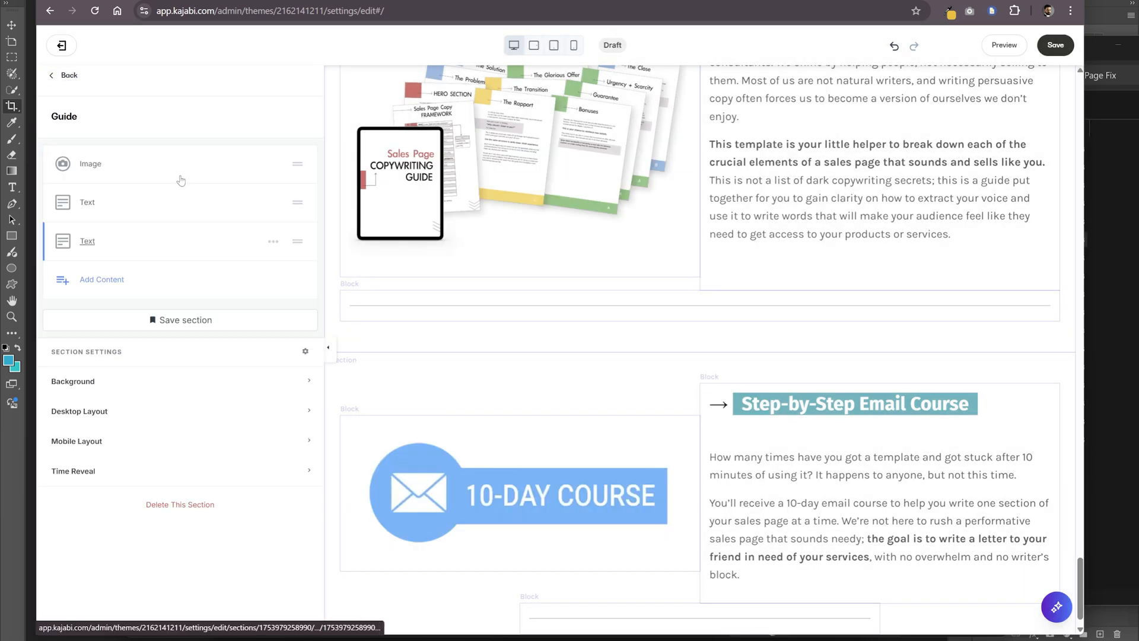
click(172, 240)
click(306, 175)
click(69, 75)
click(69, 75)
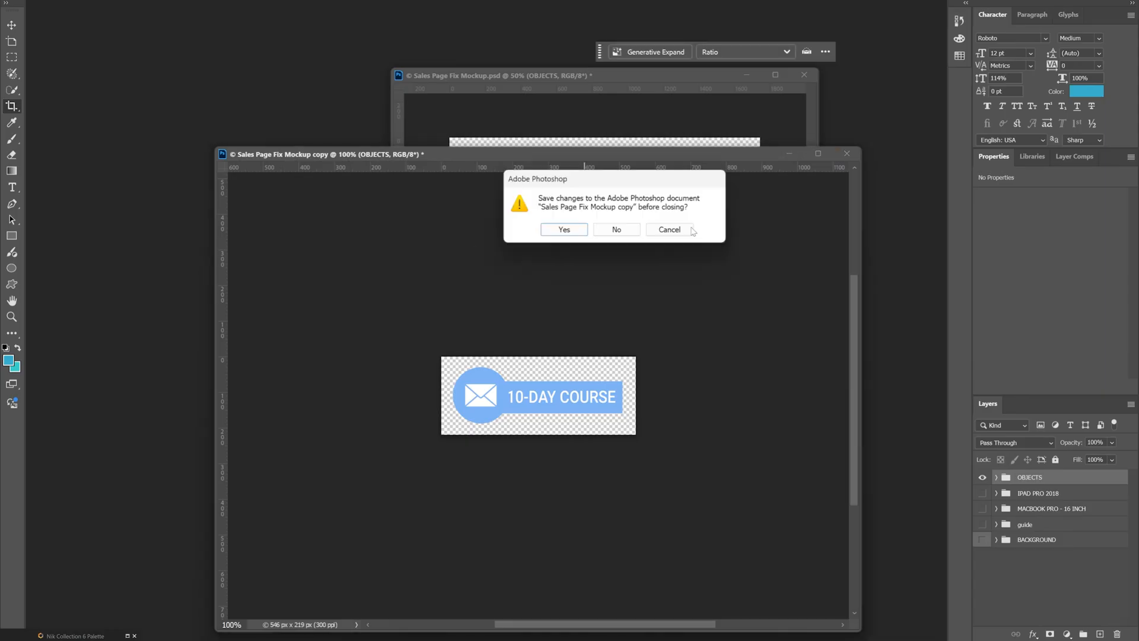
- Switch to Photoshop, discard the badge copy without saving, and show only the MACBOOK PRO - 16 INCH layer group in the mockup
click(618, 229)
click(984, 509)
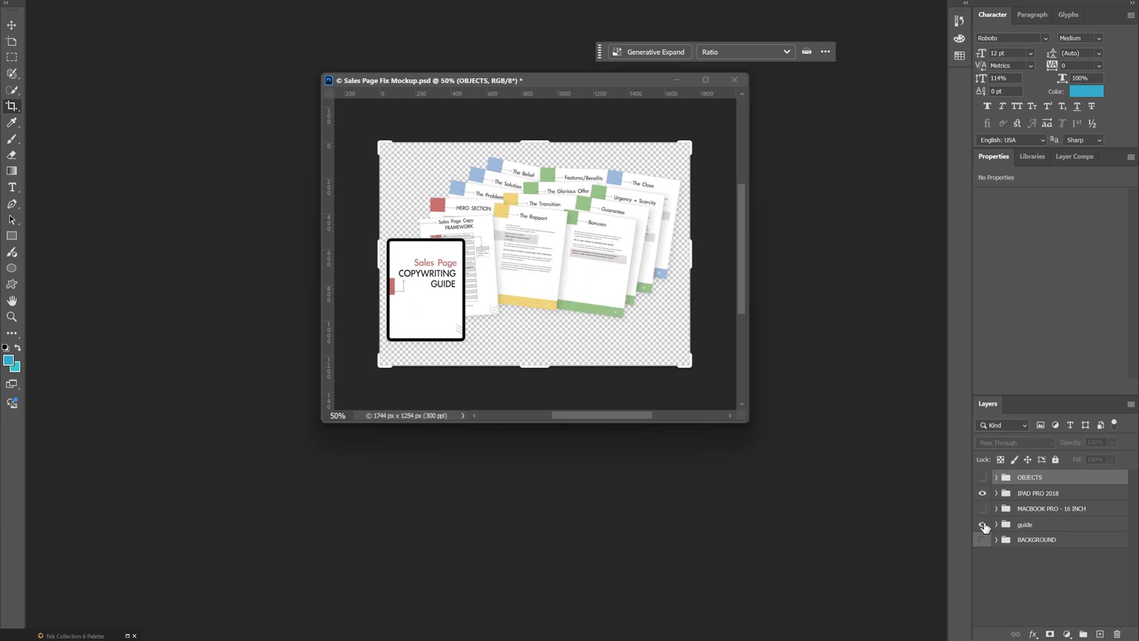
click(983, 509)
click(983, 493)
- Duplicate the mockup document and crop the copy around the laptop to about 1186 x 739 px
click(492, 90)
click(652, 287)
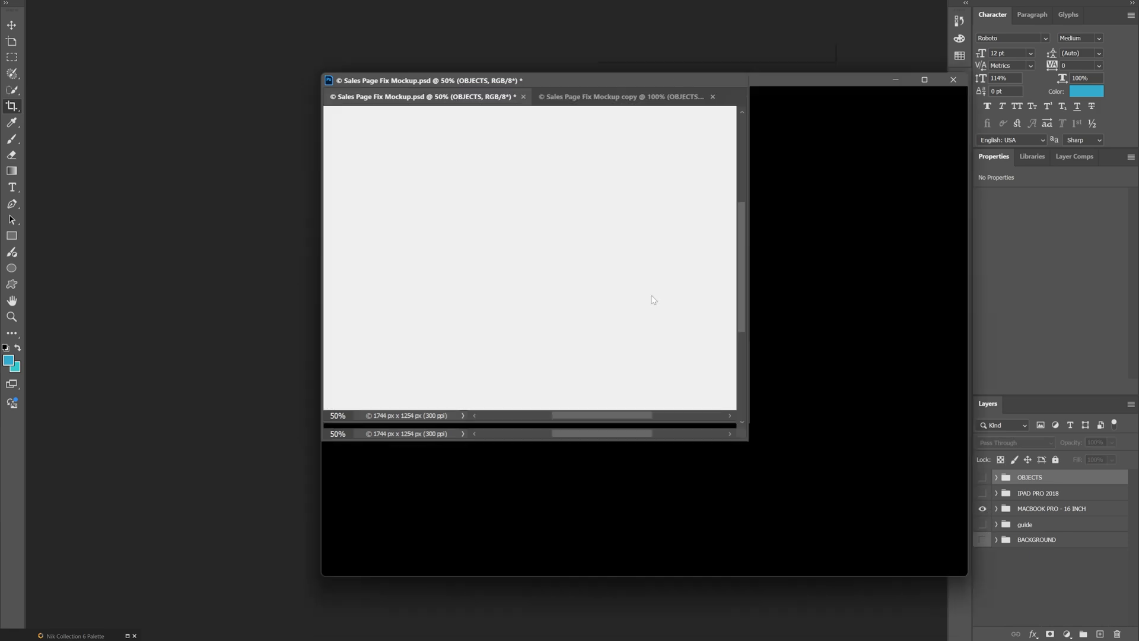
drag(509, 267, 936, 532)
key(Return)
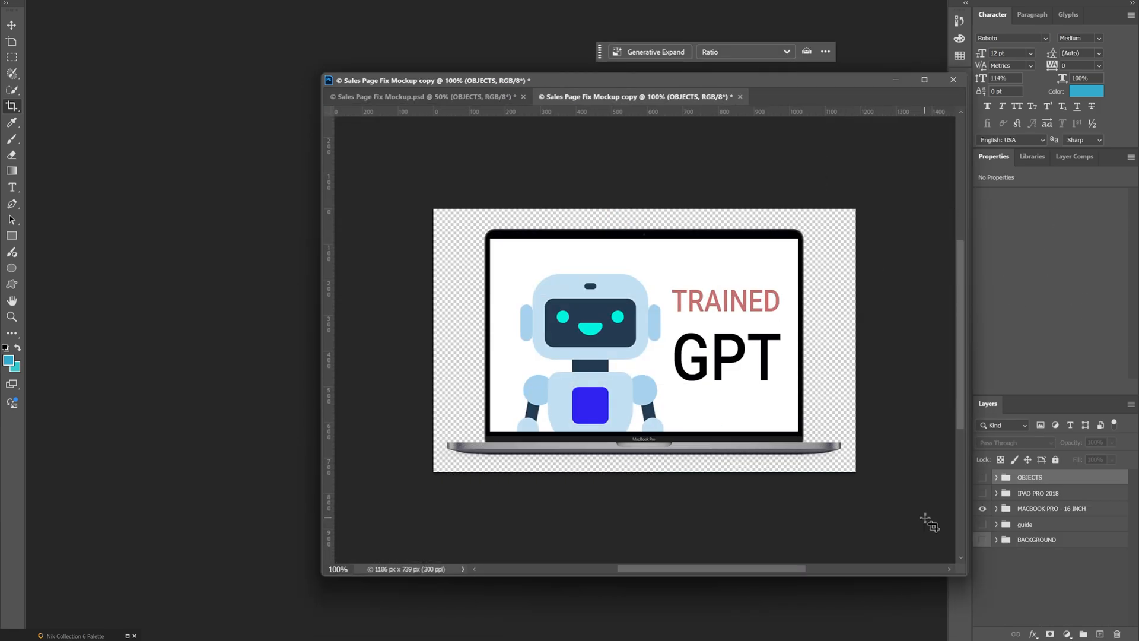
- Save a copy of the cropped laptop mockup as trained gpt.webp in the Sales Page Fix folder
click(26, 1)
click(77, 127)
click(333, 459)
scroll(364, 443, down, 4)
click(363, 442)
text(trained )
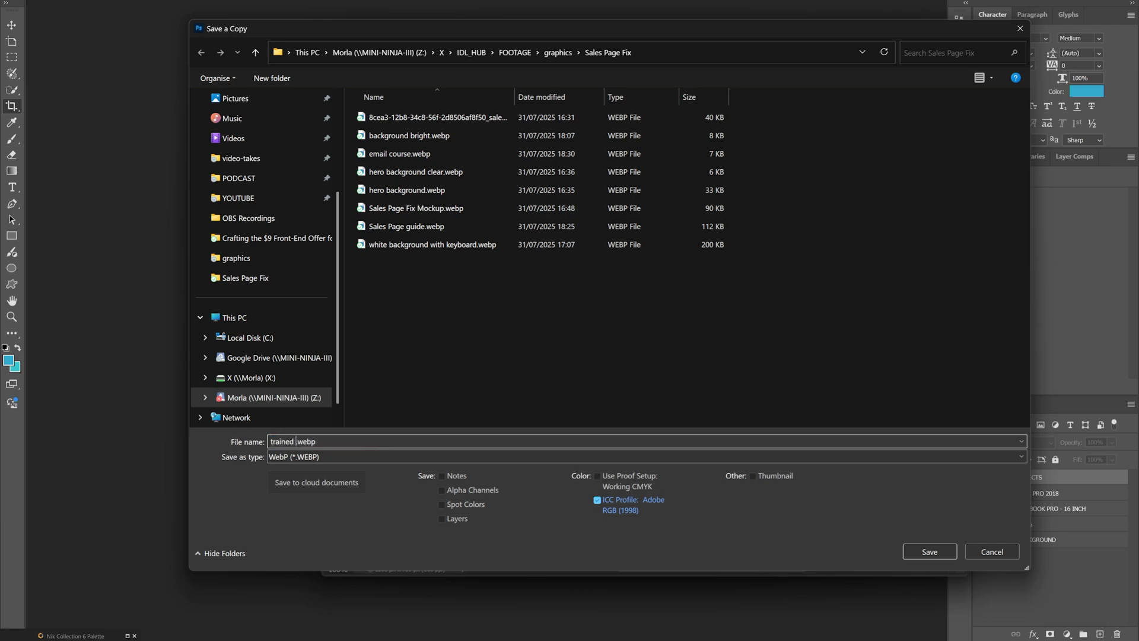
text(gpt)
key(Return)
click(646, 147)
- Switch to the page editor and turn a duplicate of the email course section into "Your Personalized Sales Copy GPT" with the trained gpt.webp image
click(396, 593)
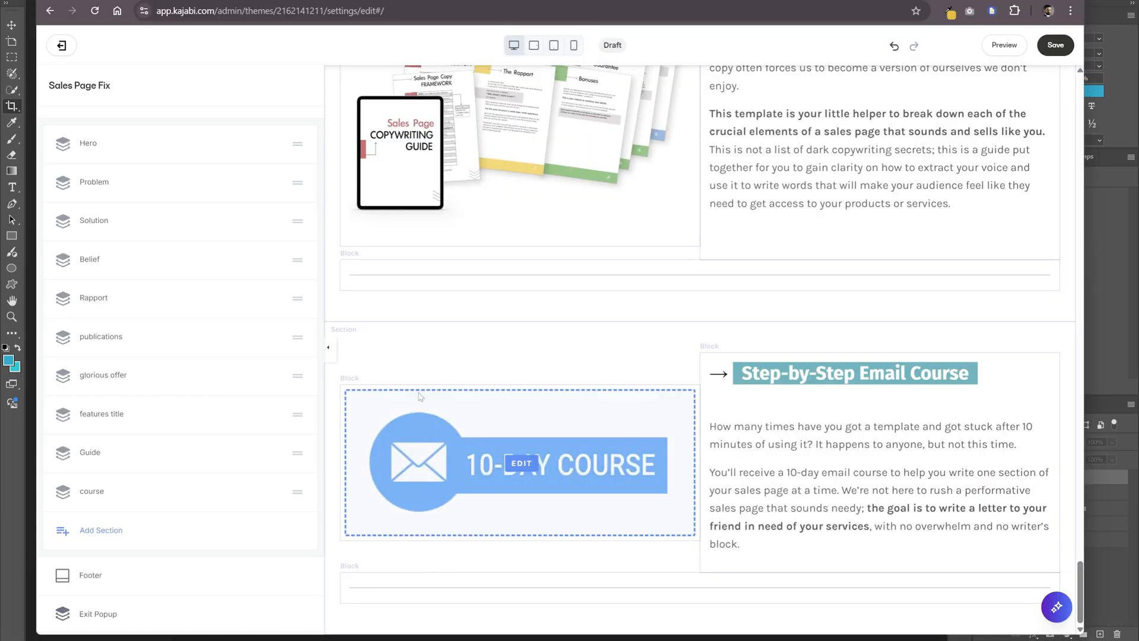
click(261, 531)
click(519, 438)
click(176, 222)
click(160, 244)
key(alt+Tab)
click(750, 488)
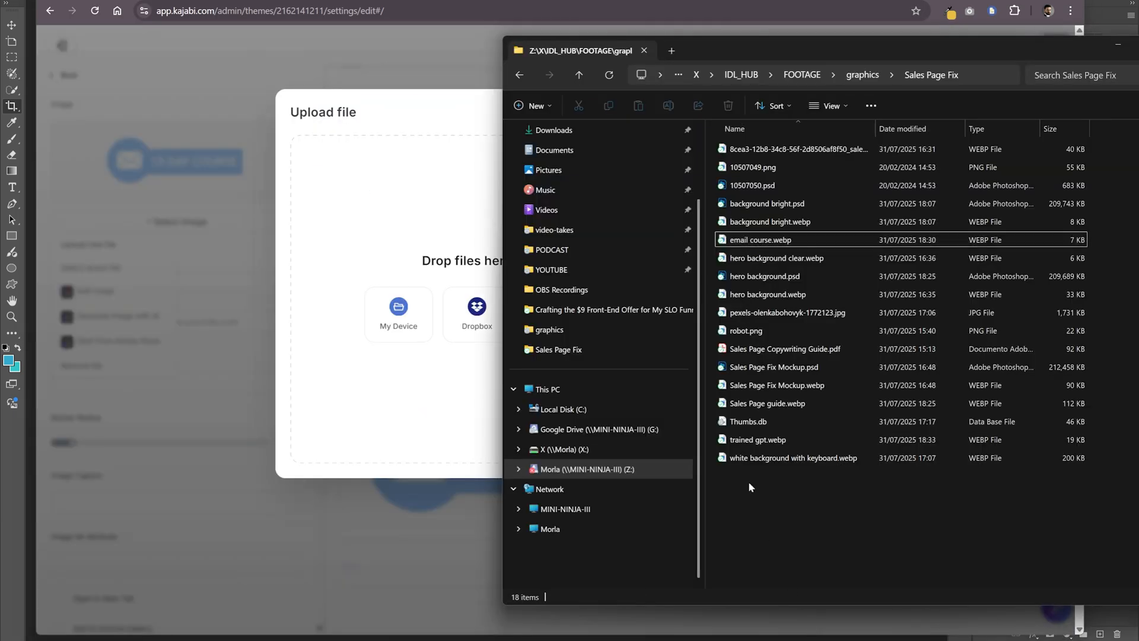
drag(762, 438, 460, 247)
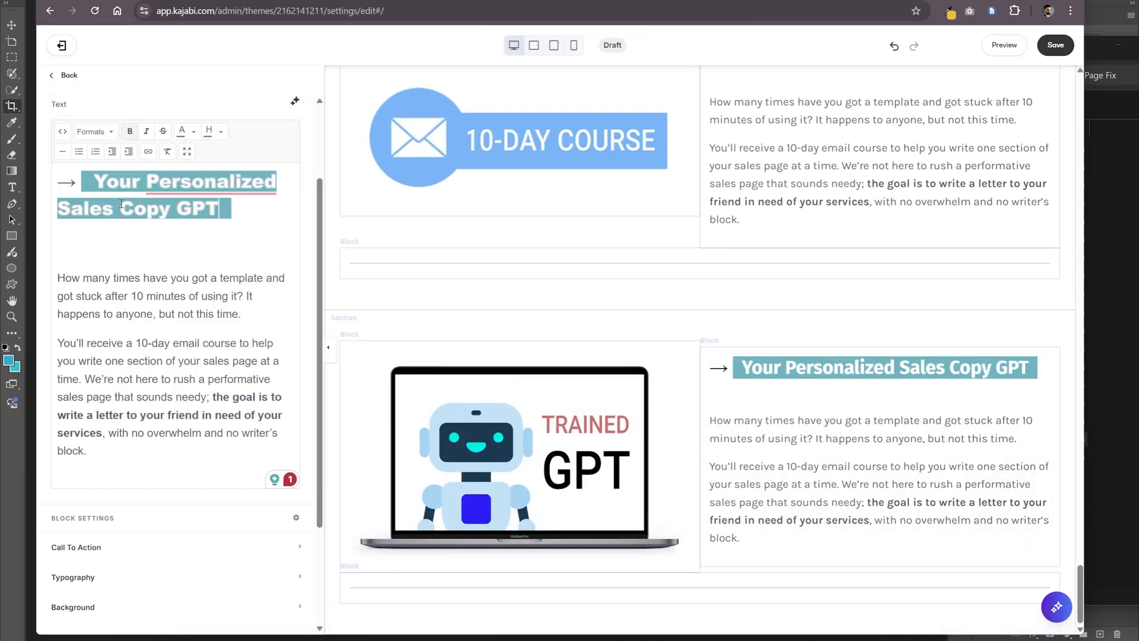
- Replace the GPT section's description with the Personalized Sales Copy GPT paragraph from the Sales Page Template document
click(500, 1)
drag(794, 526, 376, 479)
key(ctrl+c)
click(373, 1)
drag(89, 452, 58, 285)
key(ctrl+v)
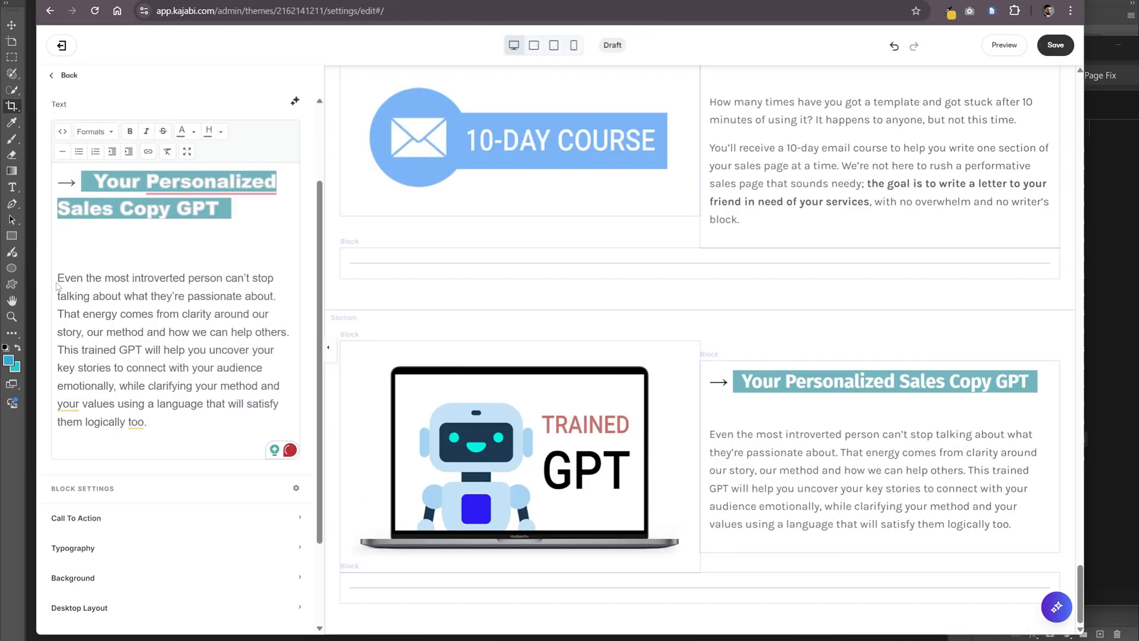
- Start a new paragraph at "This trained GPT" and bold its opening words up to "connect with your audience"
click(63, 343)
key(Return)
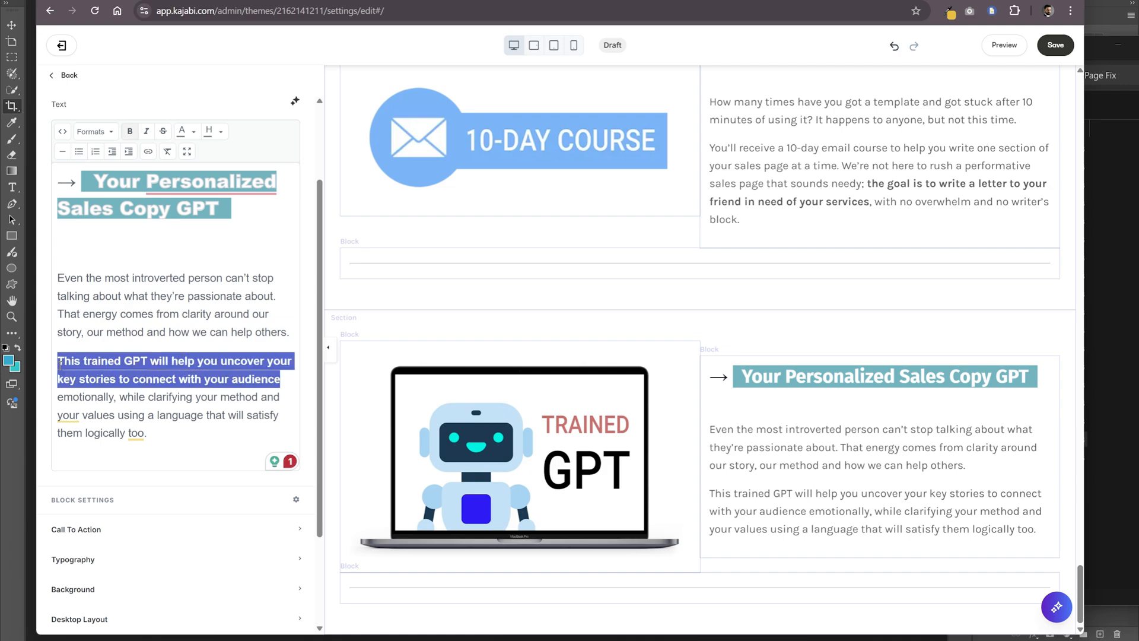
scroll(458, 356, up, 3)
scroll(452, 373, down, 4)
- Read the Guarantee copy in the Sales Page Template document and look over the features sections in the page editor
click(500, 1)
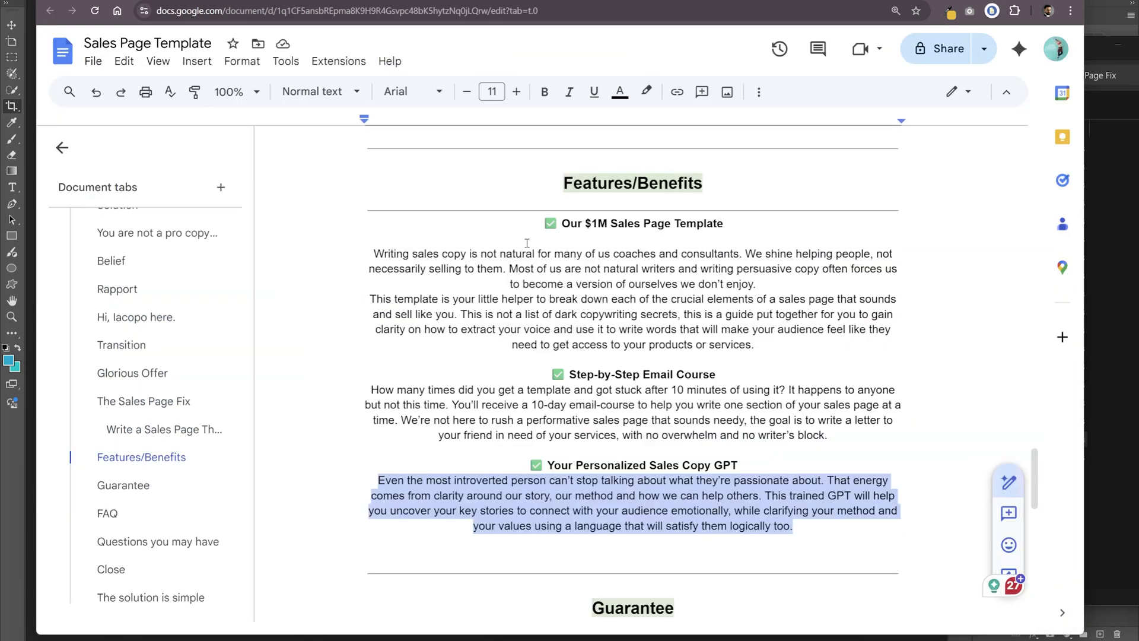
scroll(527, 244, down, 7)
scroll(530, 252, up, 3)
scroll(530, 255, down, 2)
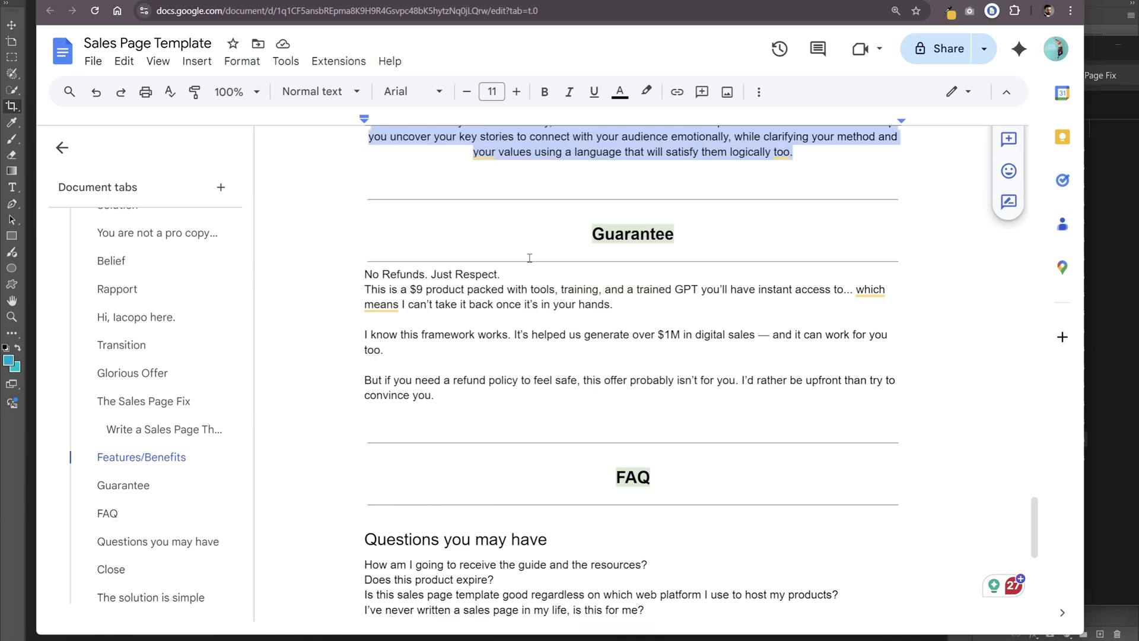
click(380, 2)
click(534, 155)
scroll(565, 324, up, 11)
scroll(564, 325, down, 11)
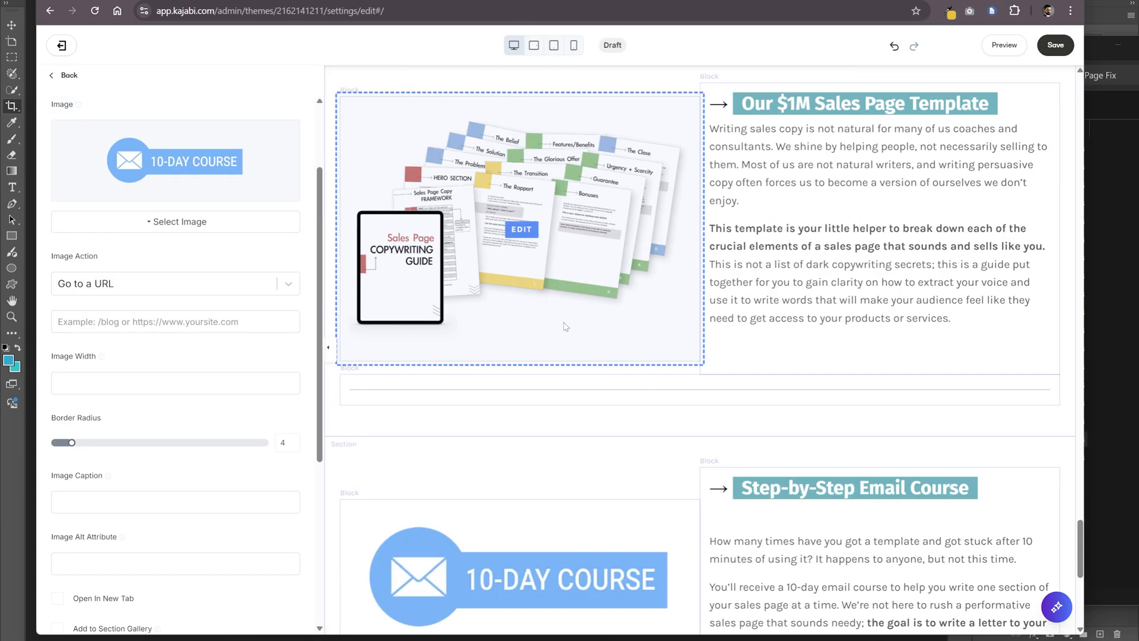
- Give the $1M Sales Page Template section and the Personalized Sales Copy GPT section a light grey background colour
scroll(558, 333, up, 18)
scroll(554, 333, down, 6)
click(354, 327)
click(163, 339)
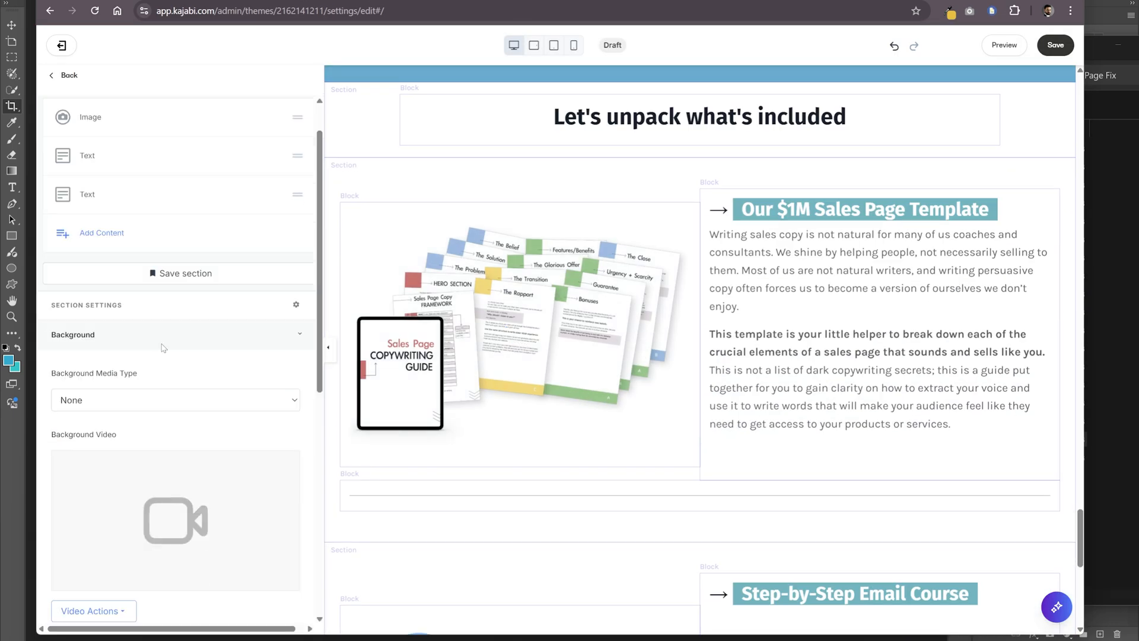
scroll(160, 350, down, 8)
click(63, 470)
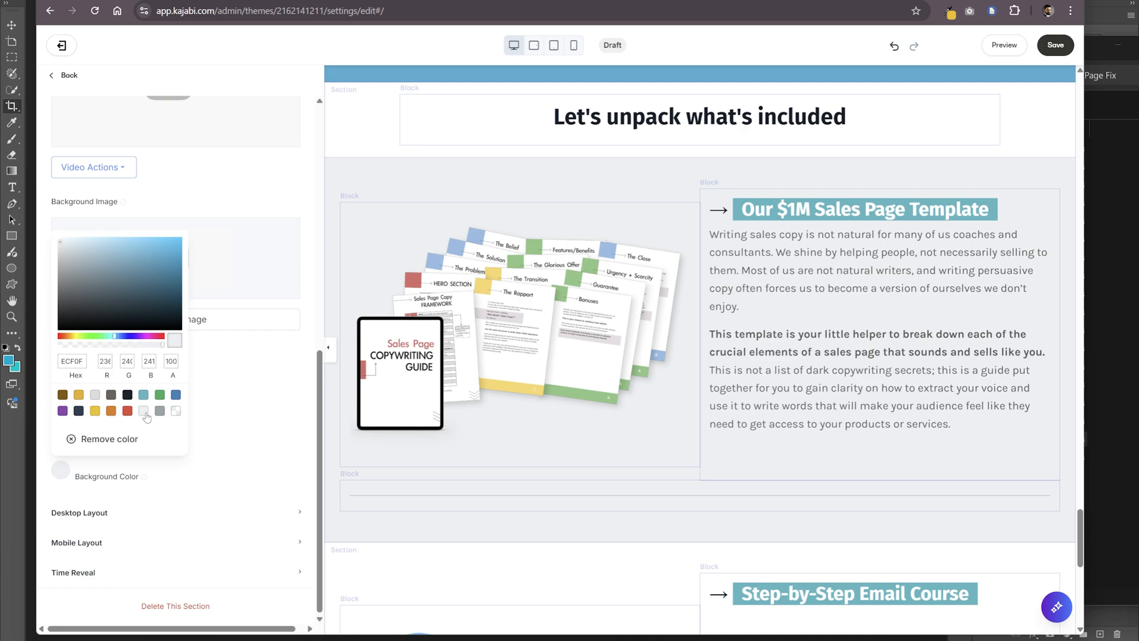
click(136, 440)
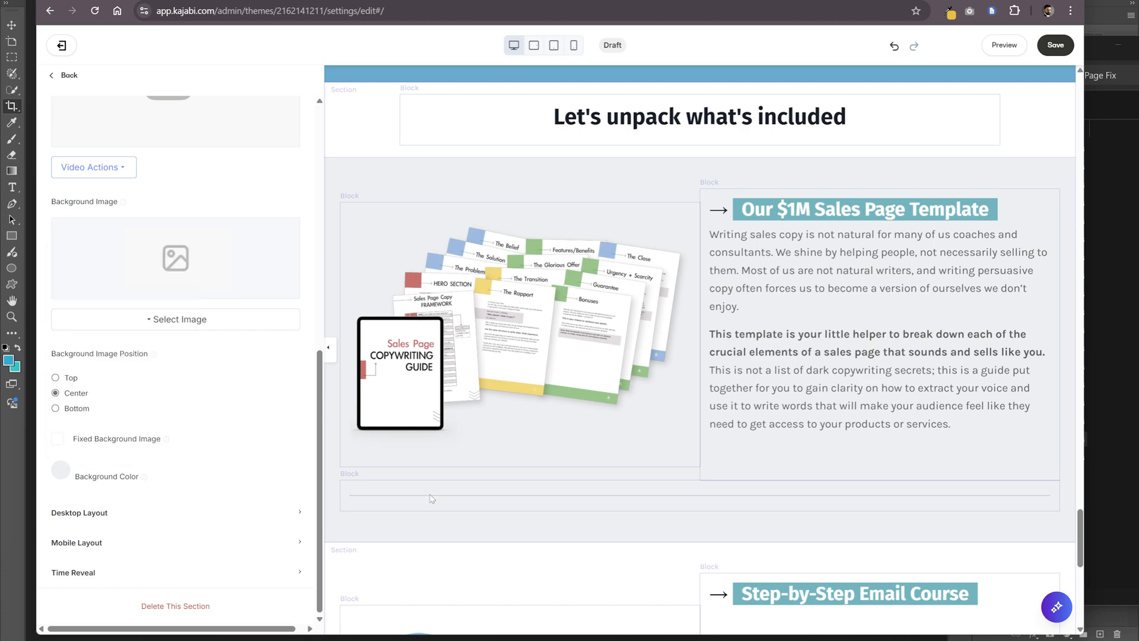
click(136, 440)
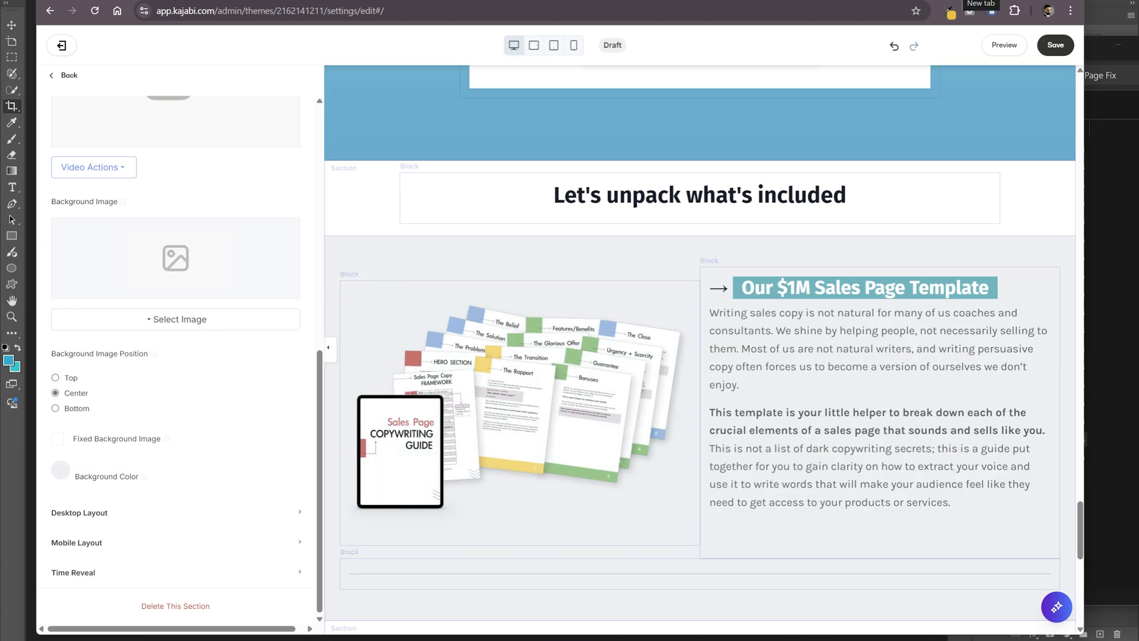
- Animate the sales page template mockup image, choosing the animation's type, direction and duration
scroll(531, 329, down, 2)
click(524, 342)
scroll(287, 437, down, 10)
click(160, 550)
scroll(142, 504, down, 5)
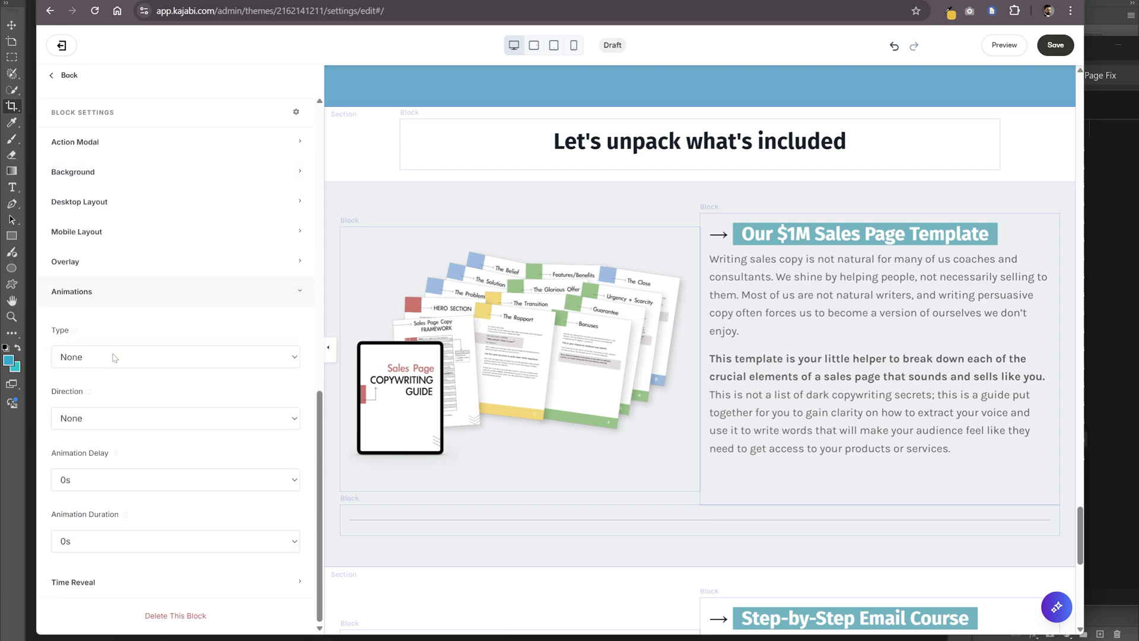
click(114, 357)
click(107, 392)
click(104, 419)
click(181, 541)
click(172, 476)
scroll(565, 473, down, 5)
- Apply an animation to the 10-DAY COURSE badge image
click(534, 396)
scroll(232, 501, down, 10)
click(229, 532)
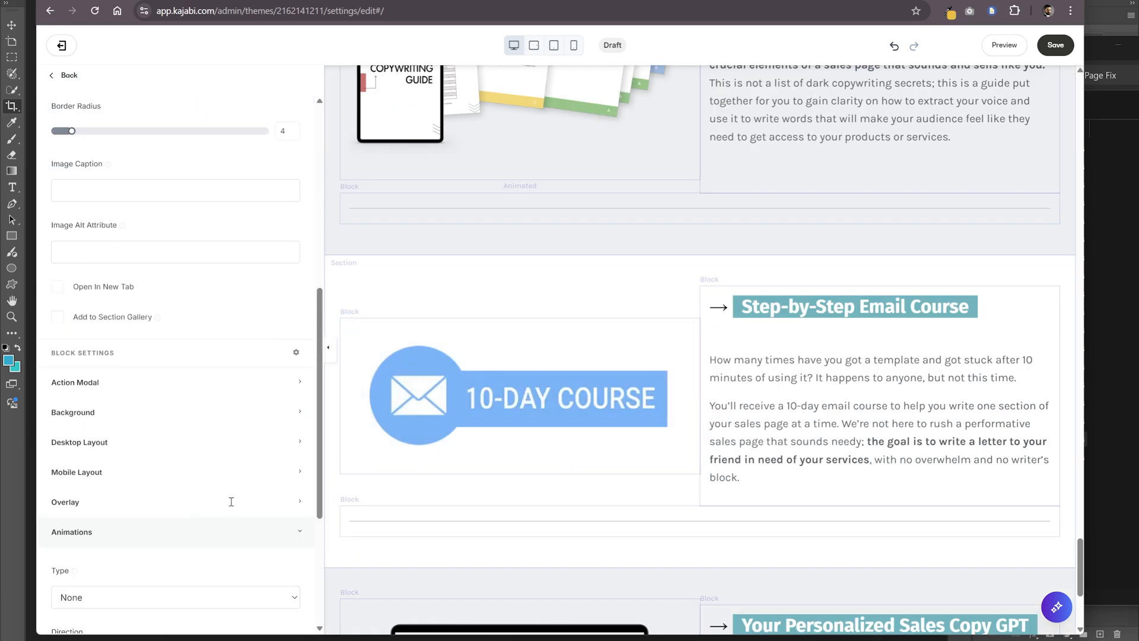
scroll(226, 502, down, 4)
click(100, 490)
scroll(520, 451, down, 4)
- Animate the TRAINED GPT laptop image with type Fade, direction Right and duration .5s, and save the page
click(520, 454)
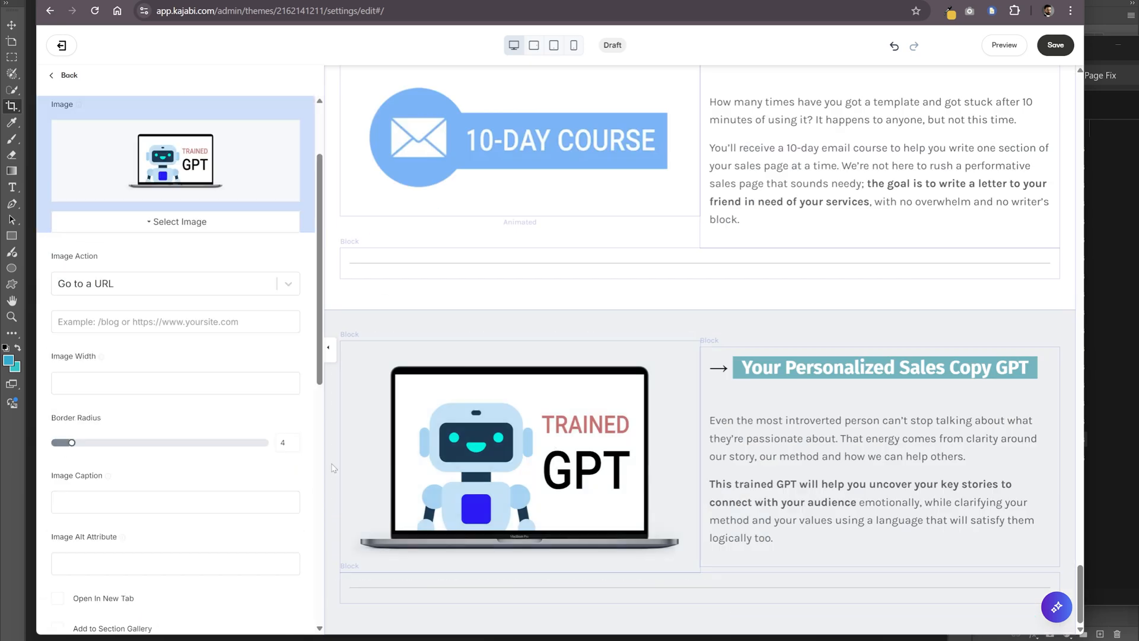
scroll(196, 487, down, 10)
click(155, 550)
click(107, 473)
click(104, 506)
click(98, 419)
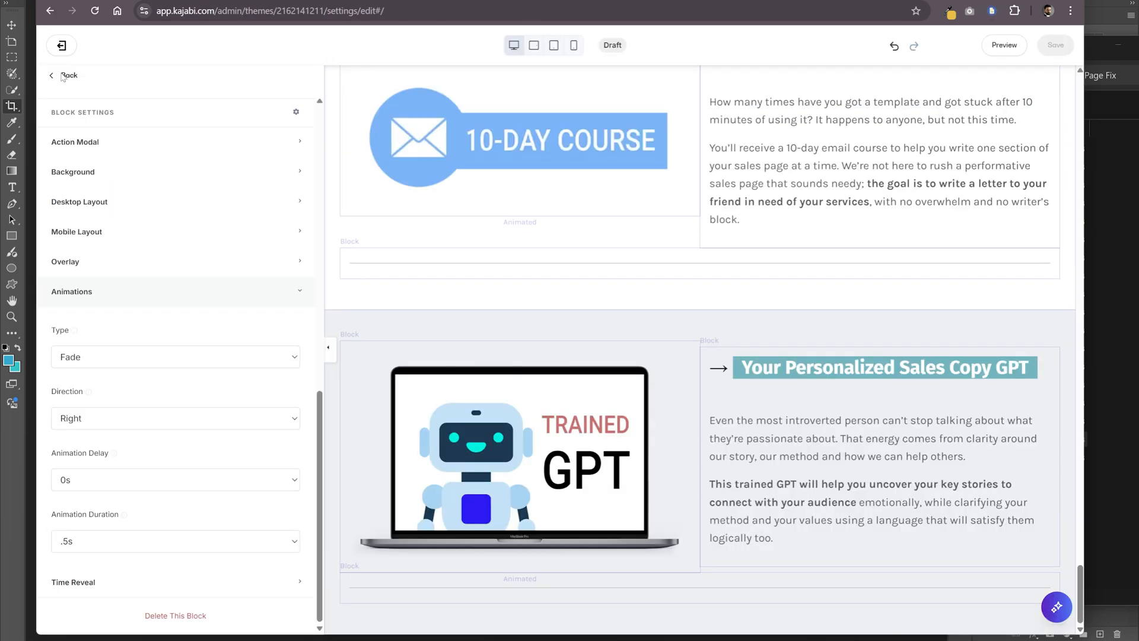
- Add a Text section below the Personalized Sales Copy GPT section and open its text block
click(65, 77)
click(65, 77)
click(102, 600)
click(108, 376)
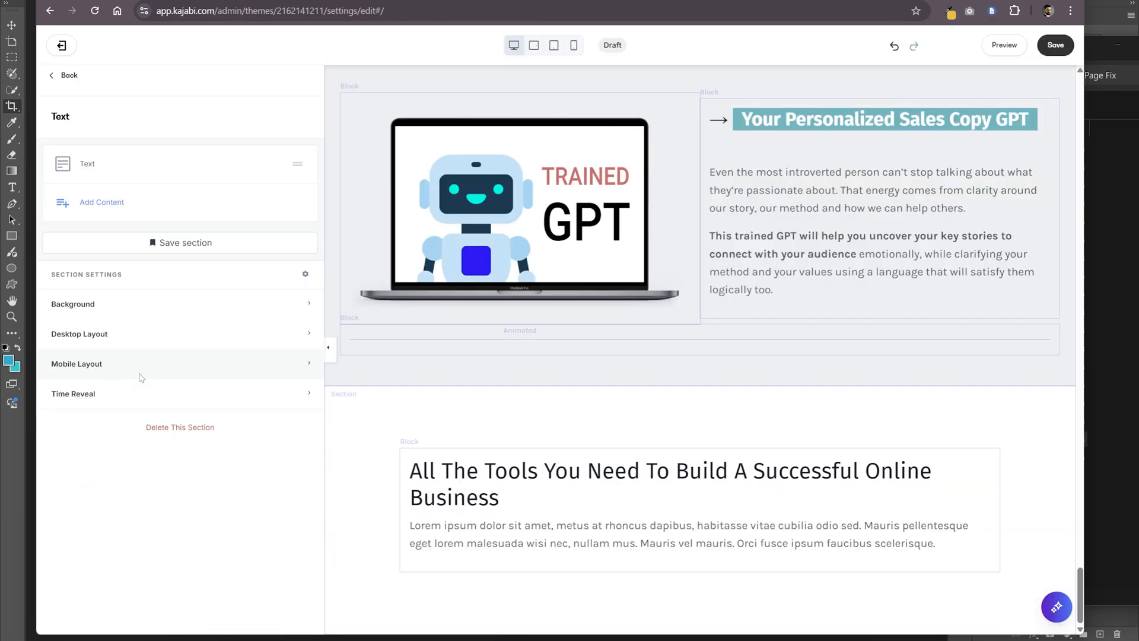
click(534, 498)
- Replace the placeholder heading with "Is there a guarantee this will work for me?" and format it as Heading 2
click(152, 314)
drag(155, 323, 65, 239)
text(Is there a guarantee )
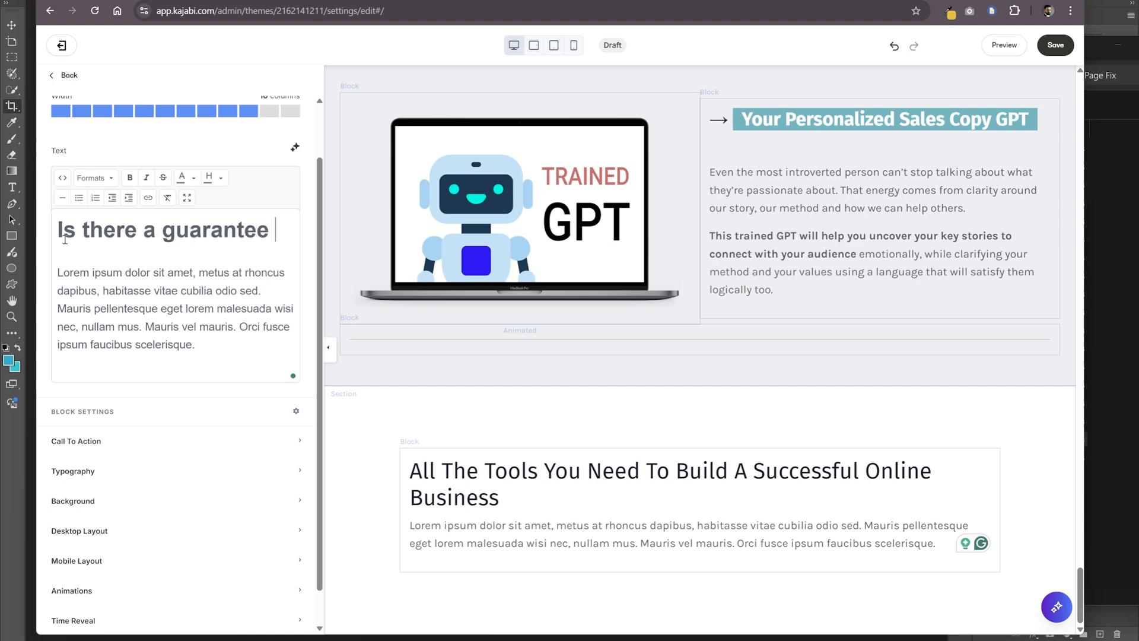
text(this will wo)
triple_click(65, 239)
click(92, 178)
mouse_move(102, 193)
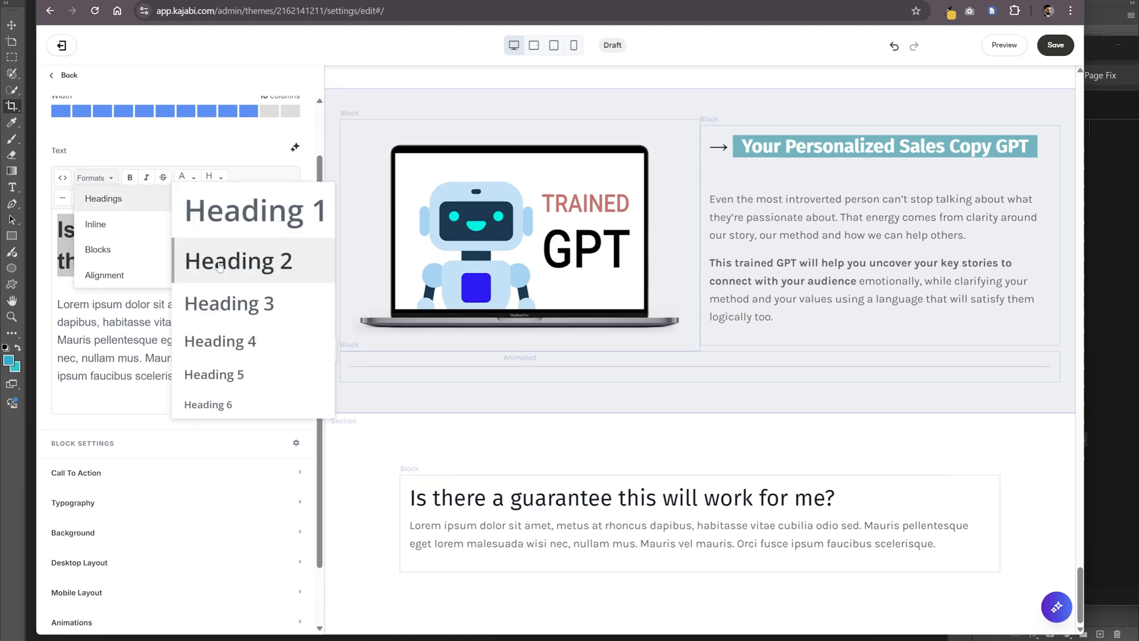
click(237, 260)
- Centre the guarantee block's text in its desktop layout and make the heading bold
click(79, 562)
scroll(176, 414, down, 4)
click(177, 409)
scroll(191, 193, up, 5)
drag(287, 324, 58, 292)
key(ctrl+b)
- Replace the placeholder paragraph with the Guarantee copy from the Sales Page Template document, leaving a blank line below the heading
key(ctrl+Tab)
drag(435, 396, 364, 273)
key(ctrl+c)
click(419, 1)
drag(200, 473, 59, 398)
key(ctrl+v)
key(Return)
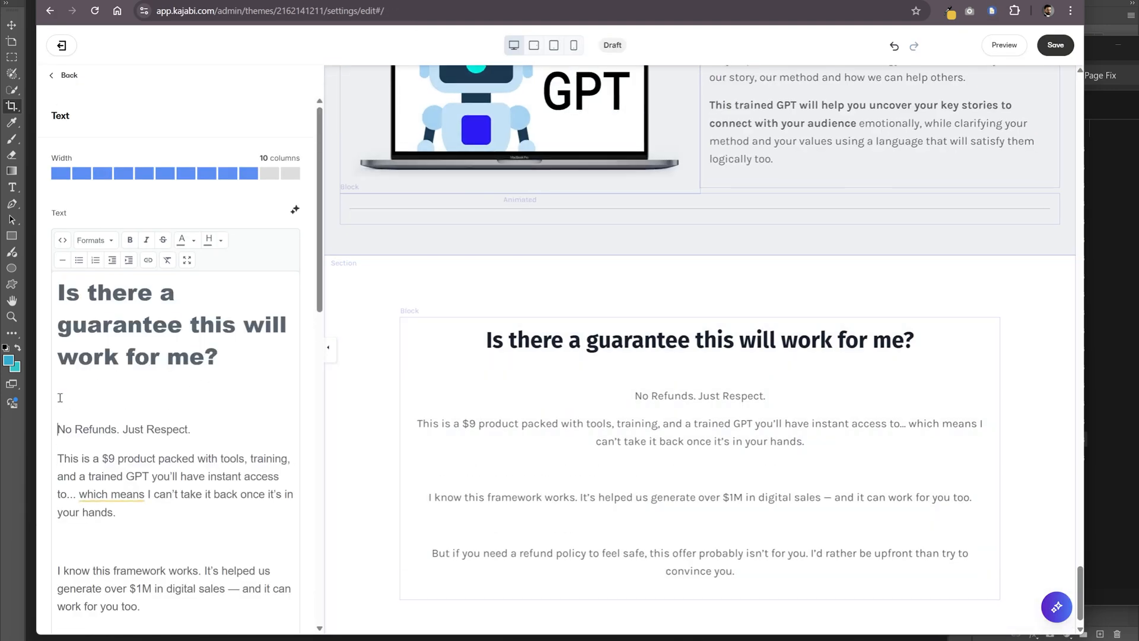
- Switch to Pexels and browse the "white background" and "white texture" photo results
click(834, 2)
click(732, 52)
click(93, 63)
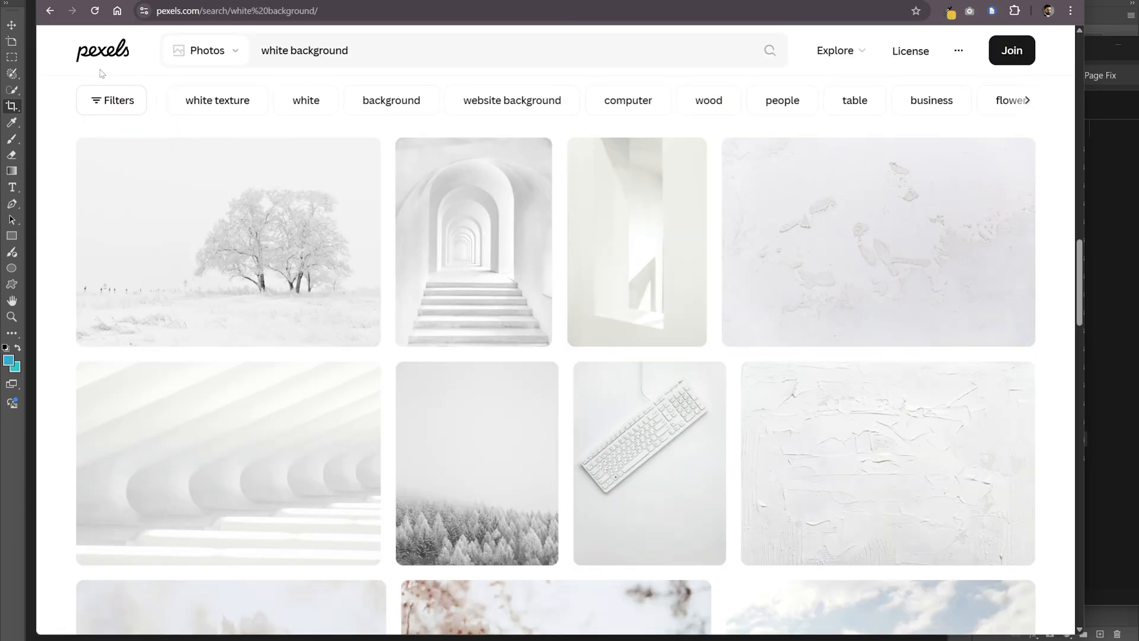
scroll(732, 331, down, 10)
scroll(742, 318, down, 10)
scroll(741, 318, up, 20)
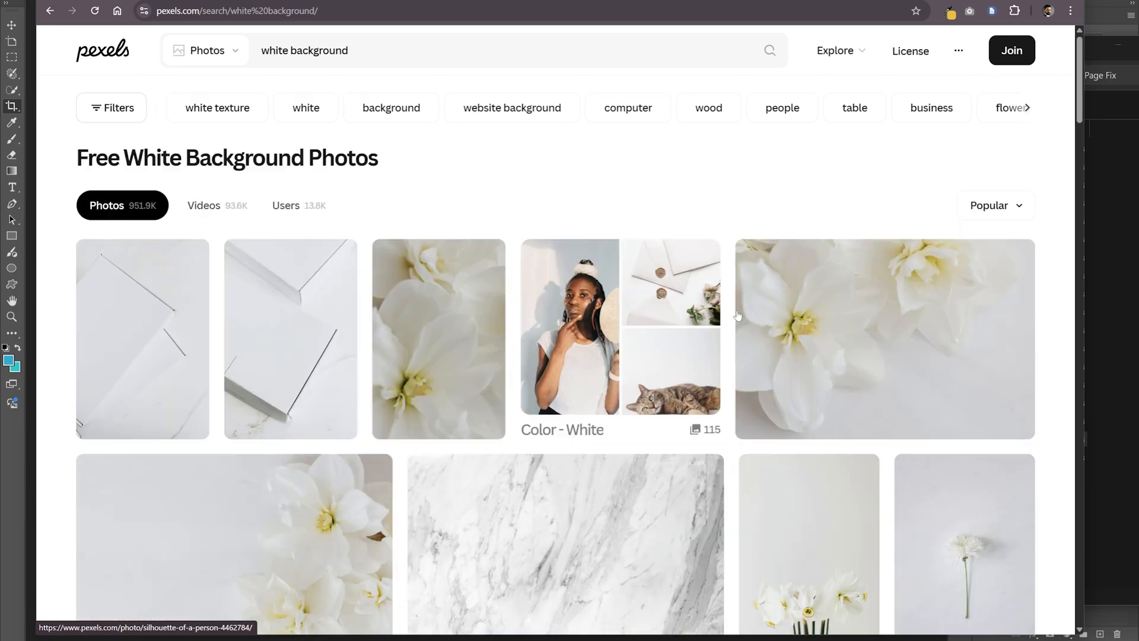
click(228, 107)
scroll(711, 176, down, 20)
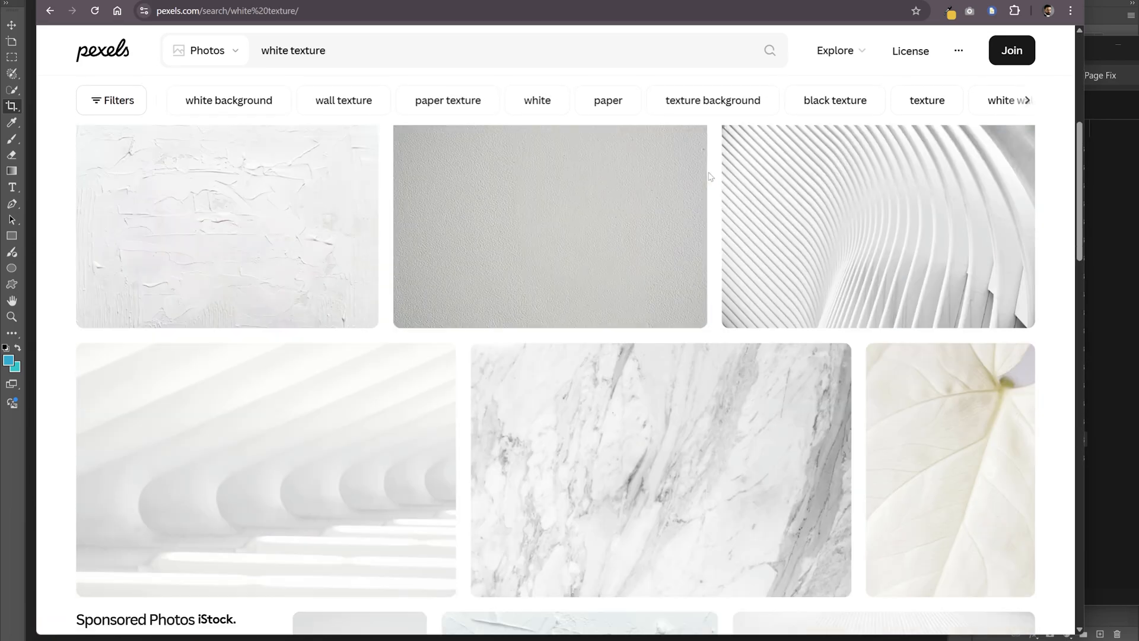
scroll(656, 241, down, 15)
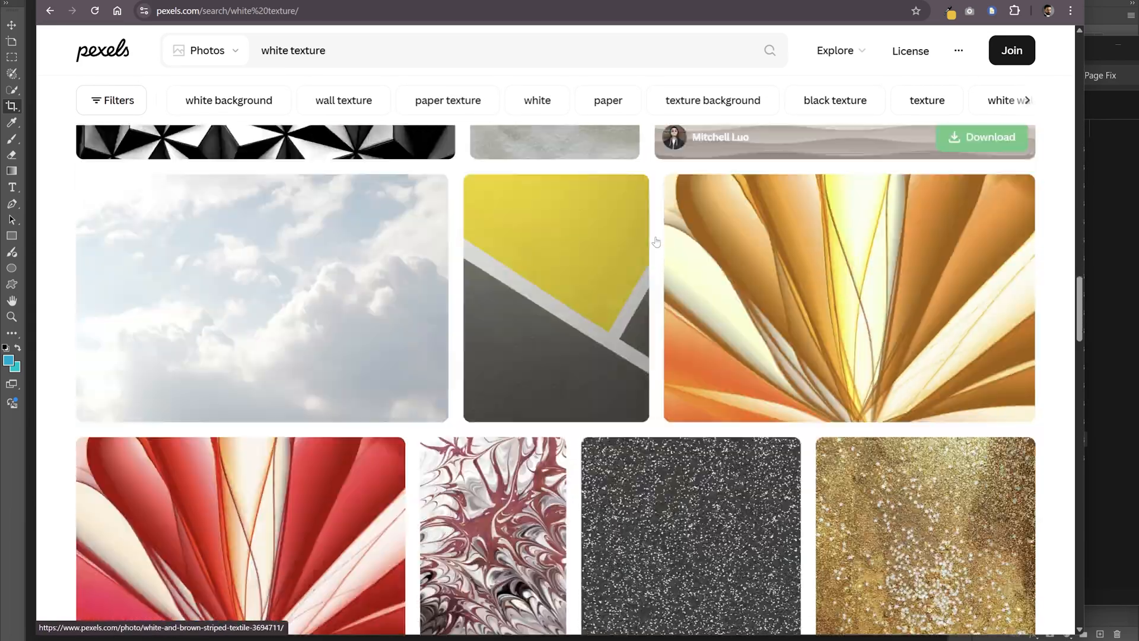
- Look through the "white" photos and download the top-view photo of a keyboard near earphones
click(535, 102)
scroll(300, 369, down, 10)
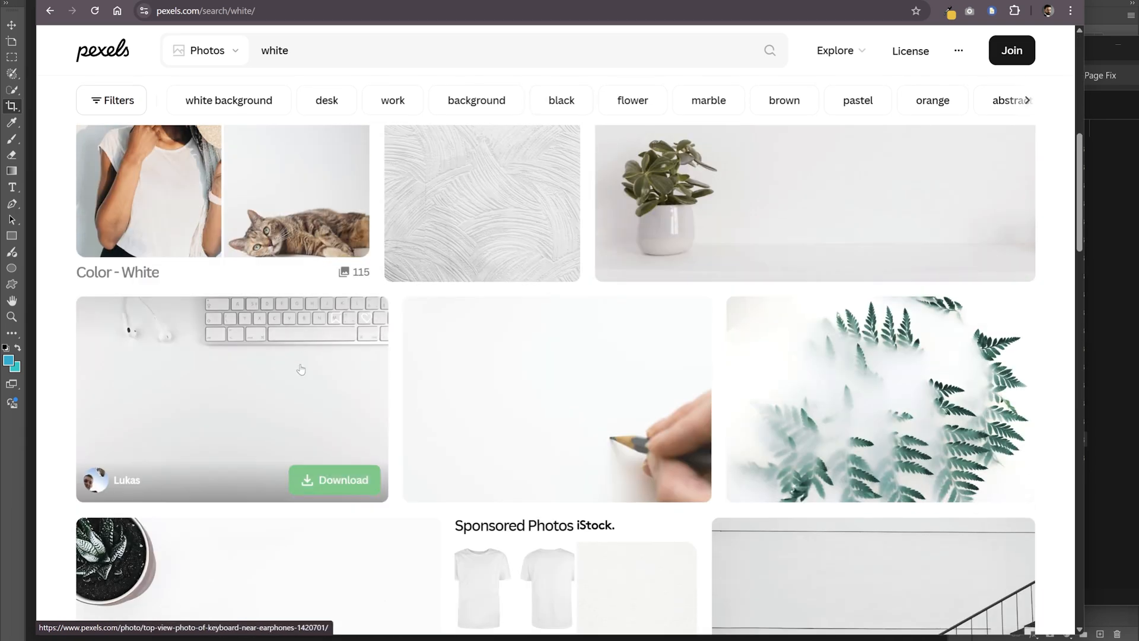
click(300, 369)
click(906, 88)
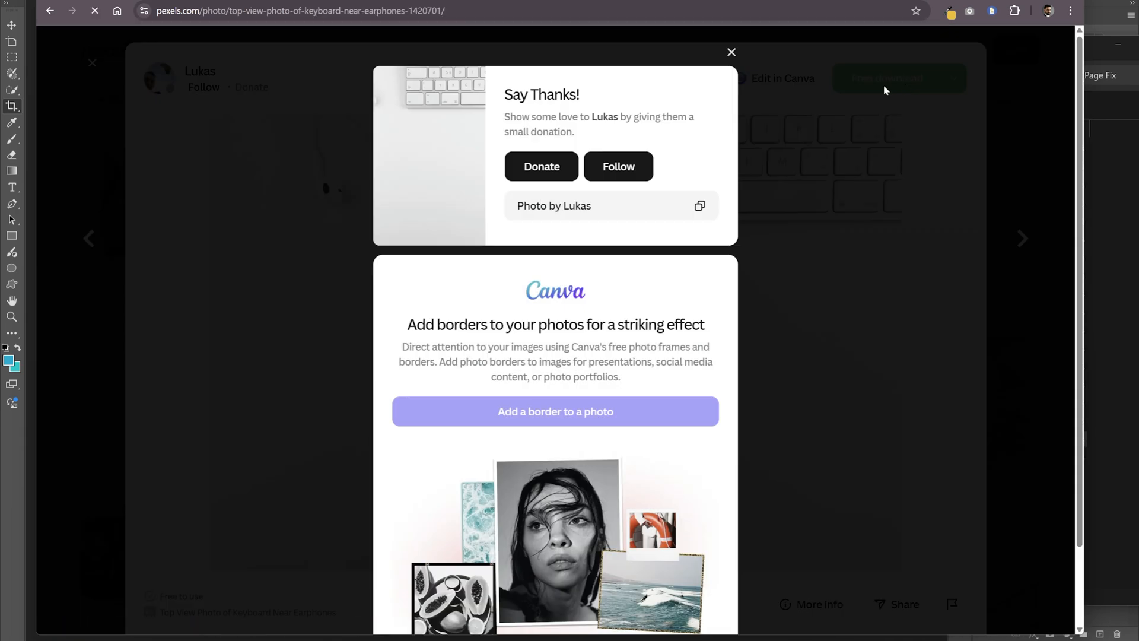
- Save the keyboard photo, resize it to 33.33% as WebP in Squoosh, and export it as "white background with keyboard 2.webp"
click(619, 382)
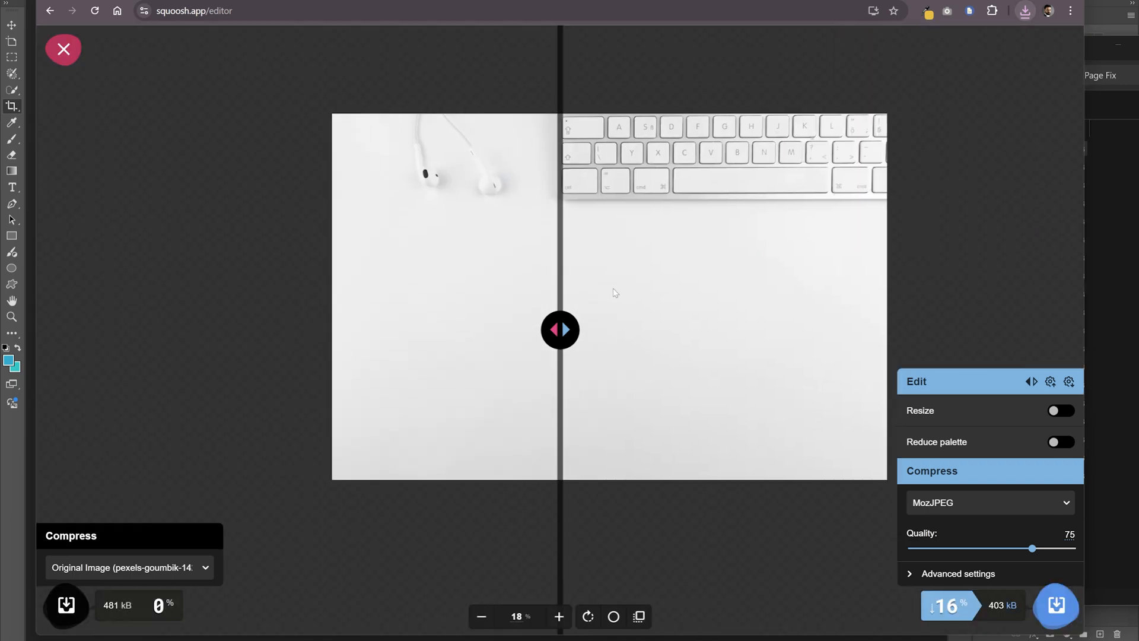
click(1061, 209)
click(1021, 274)
click(1012, 299)
click(997, 503)
click(950, 468)
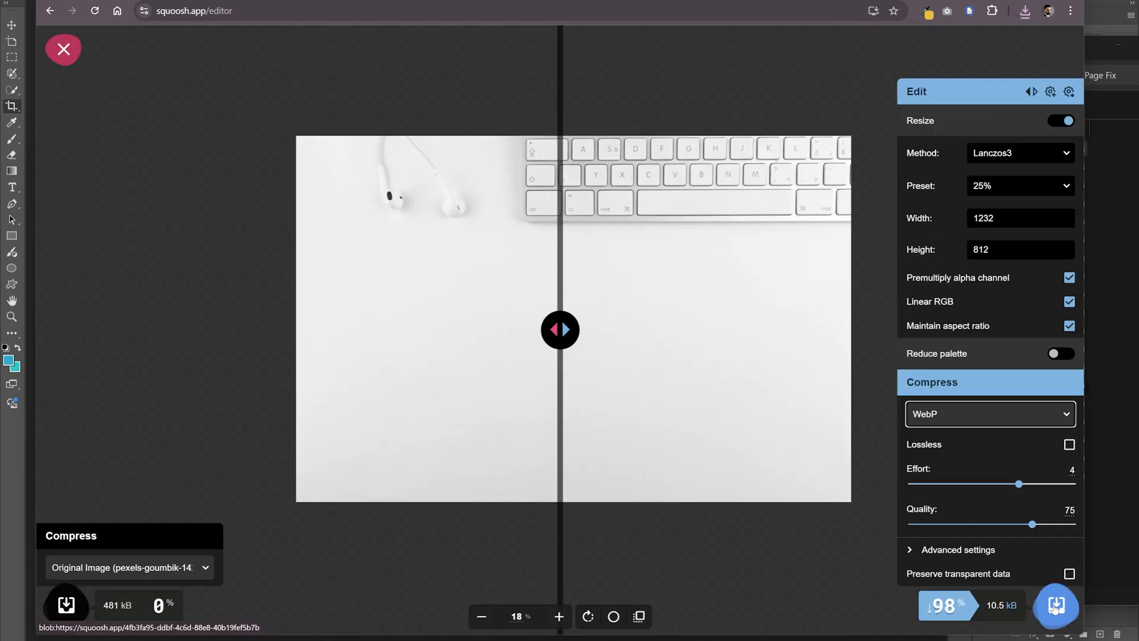
click(1007, 188)
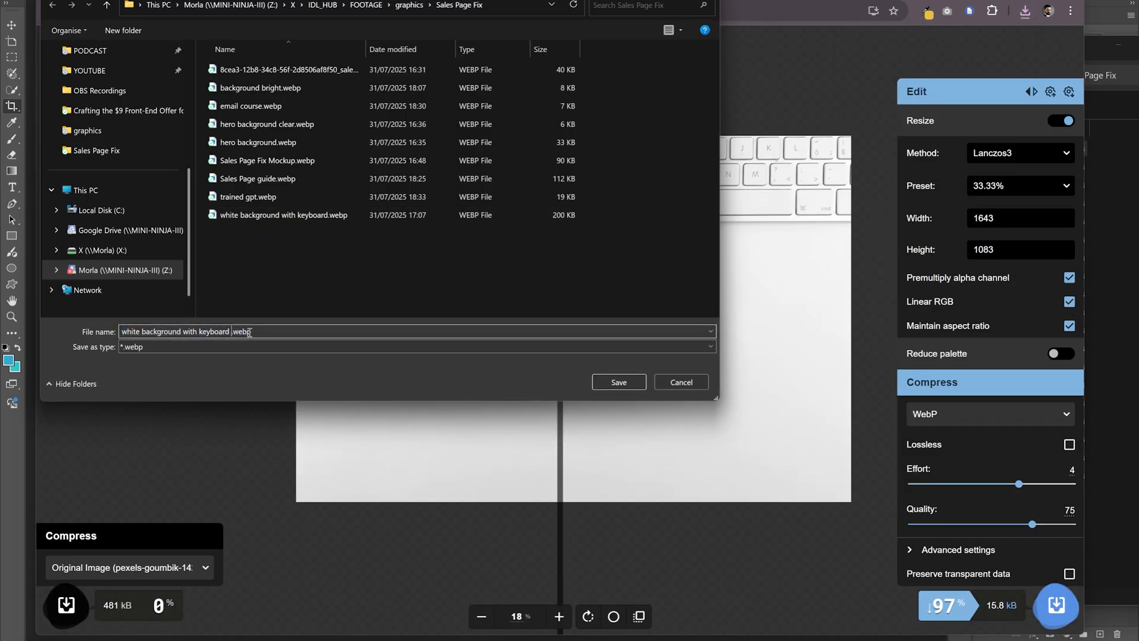
key(Return)
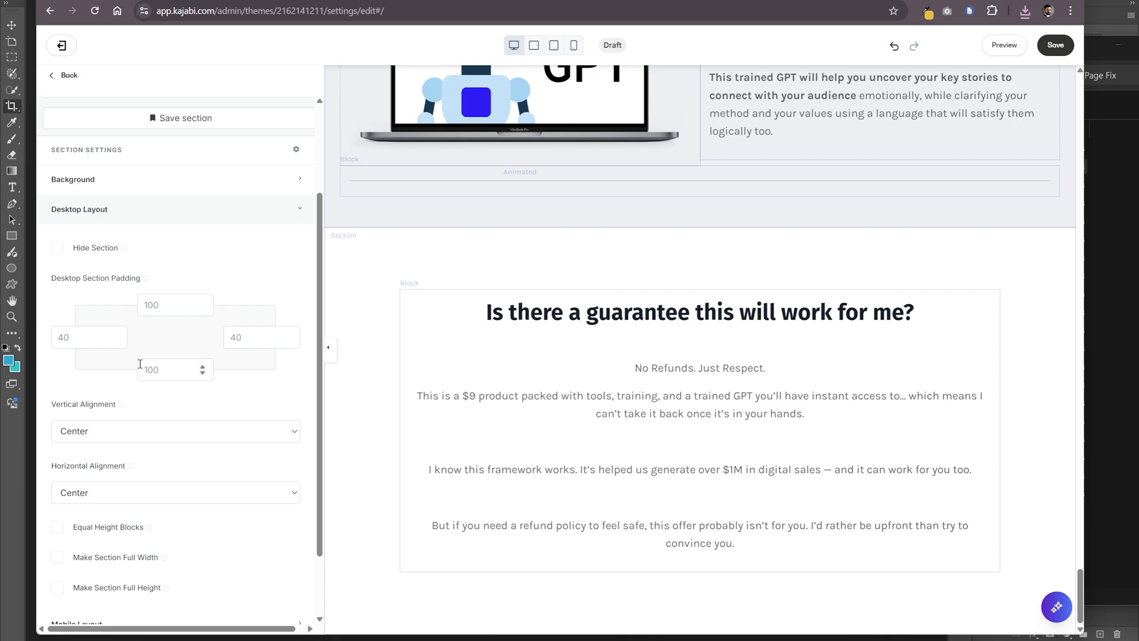
- Set the guarantee section's background media type to Image and upload "white background with keyboard 2.webp" from the Sales Page Fix folder
click(131, 369)
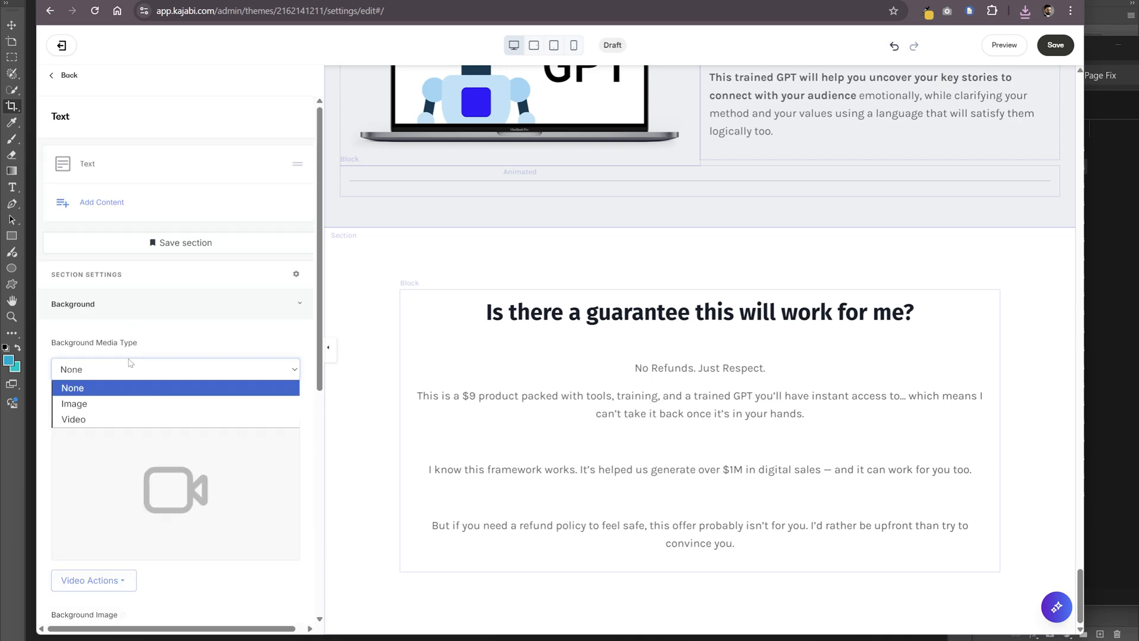
click(126, 404)
scroll(130, 410, down, 5)
click(161, 420)
click(106, 444)
key(alt+Tab)
click(817, 524)
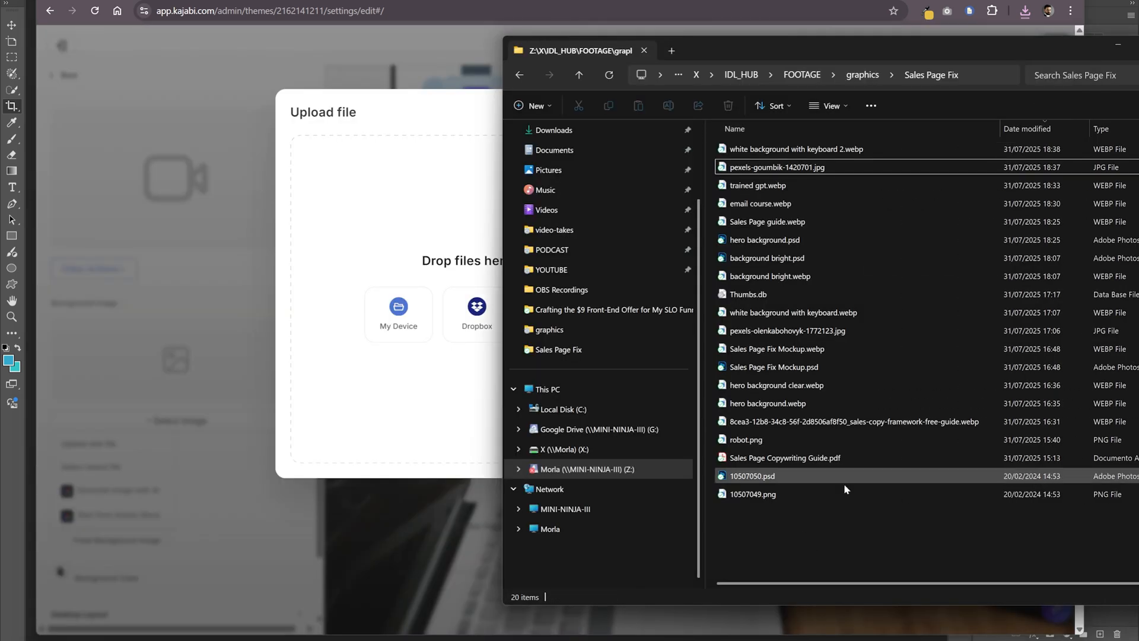
drag(790, 149, 404, 226)
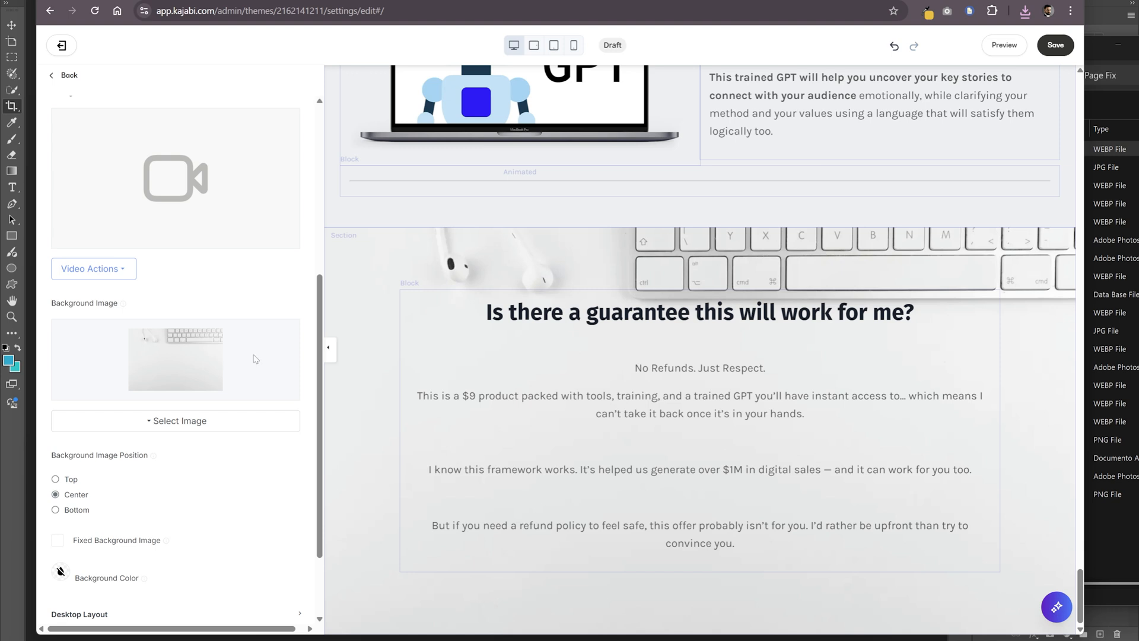
- Set the guarantee section's top padding in its desktop layout to 200
scroll(255, 359, down, 2)
click(184, 516)
click(169, 245)
text(150)
drag(160, 246, 111, 237)
text(200)
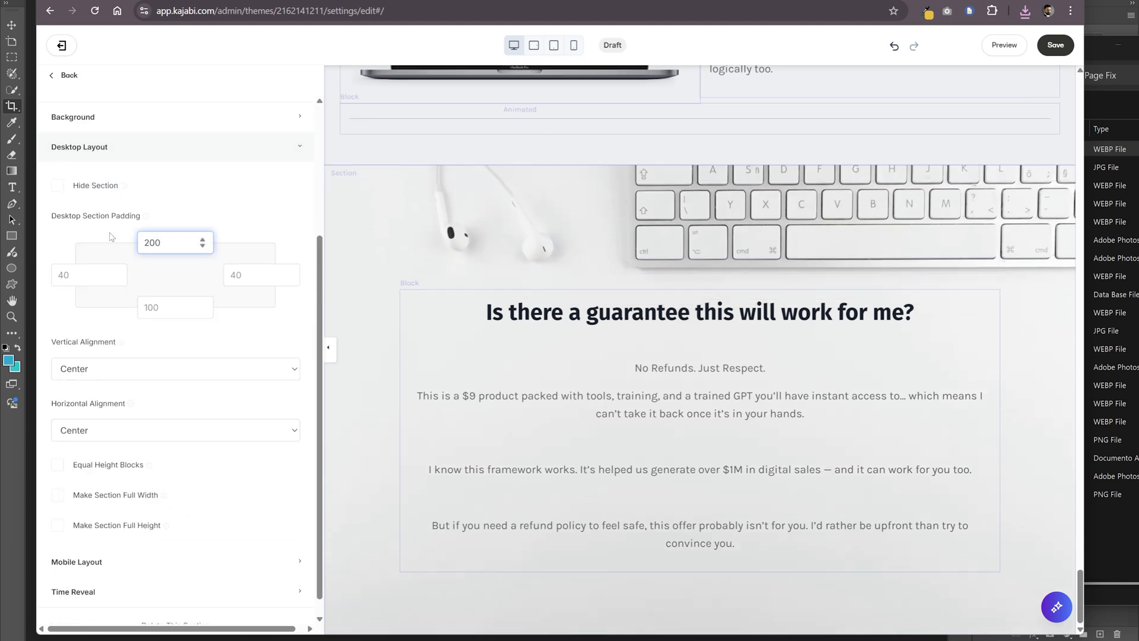
- Increase the guarantee section's desktop top padding a little more so the text sits further below the keyboard
click(585, 372)
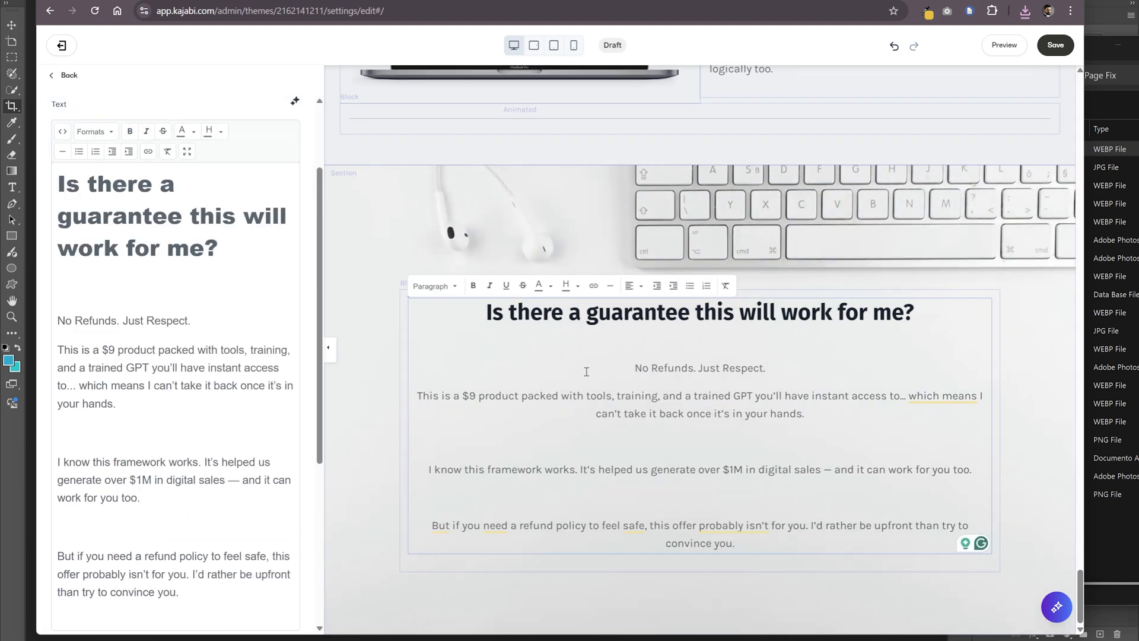
click(349, 357)
click(155, 315)
scroll(155, 333, down, 5)
click(154, 515)
drag(163, 245, 90, 239)
text(2150)
key(BackSpace)
key(BackSpace)
key(BackSpace)
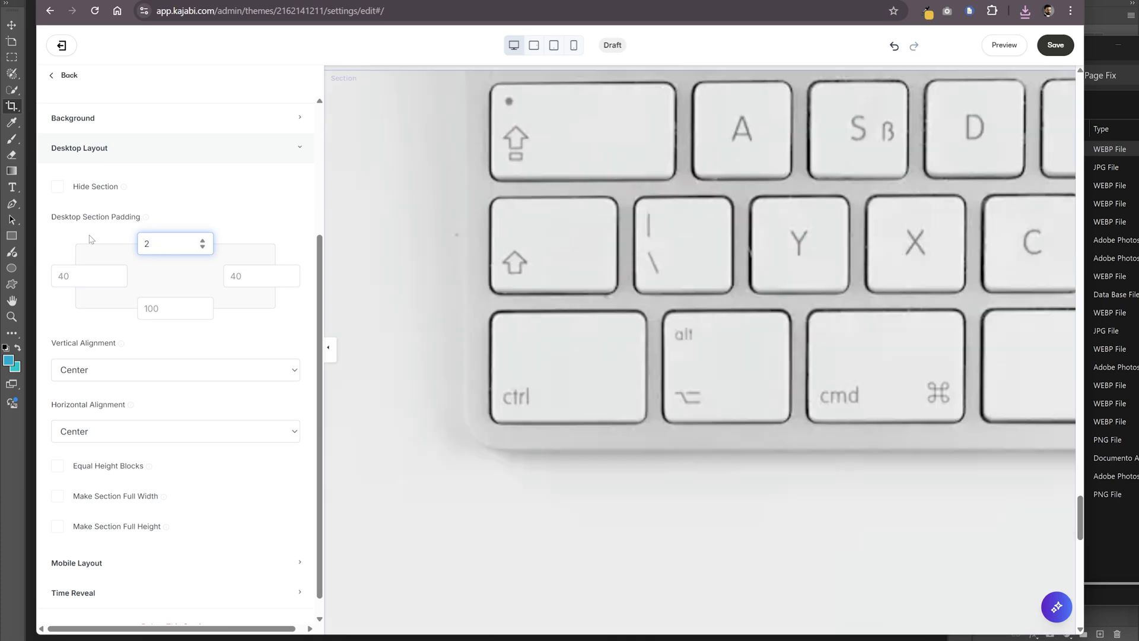
text(00)
- Narrow the guarantee text block to 8 columns
click(602, 358)
scroll(254, 288, up, 3)
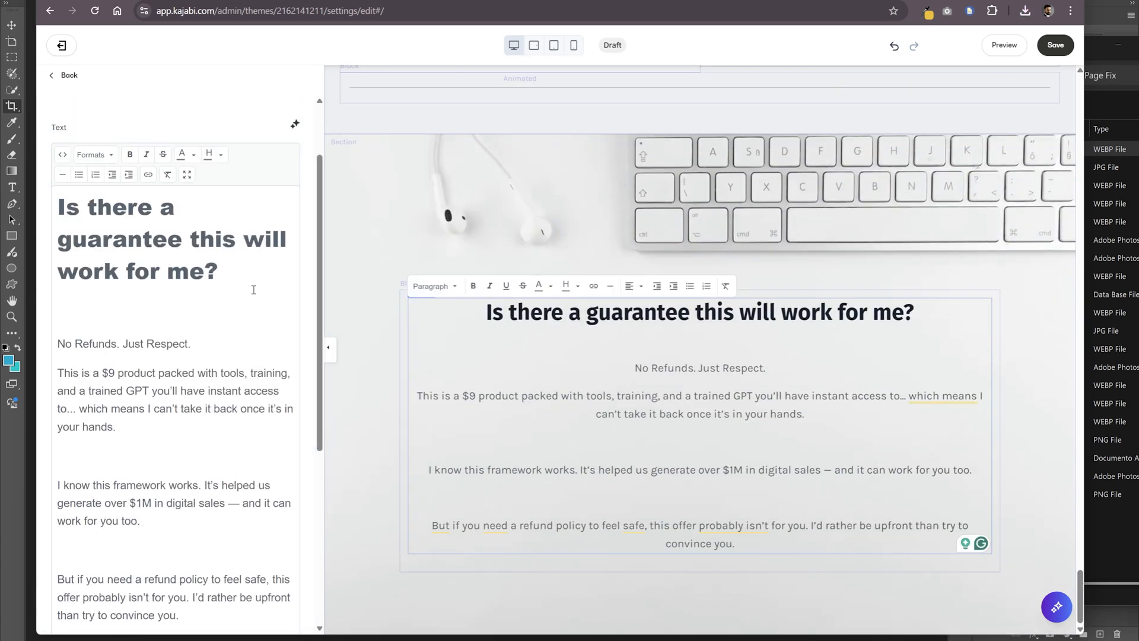
click(209, 175)
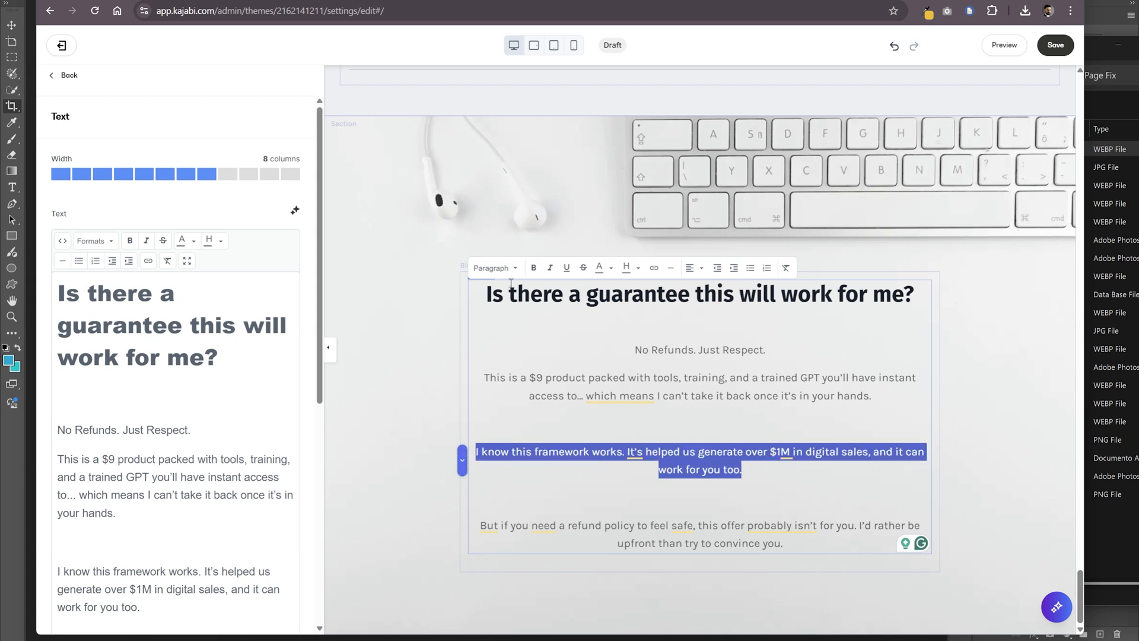
- Apply a small heading style to the "I know this framework works" paragraph and the "No Refunds. Just Respect." line
click(496, 268)
click(526, 391)
triple_click(700, 354)
click(496, 273)
click(525, 395)
click(614, 394)
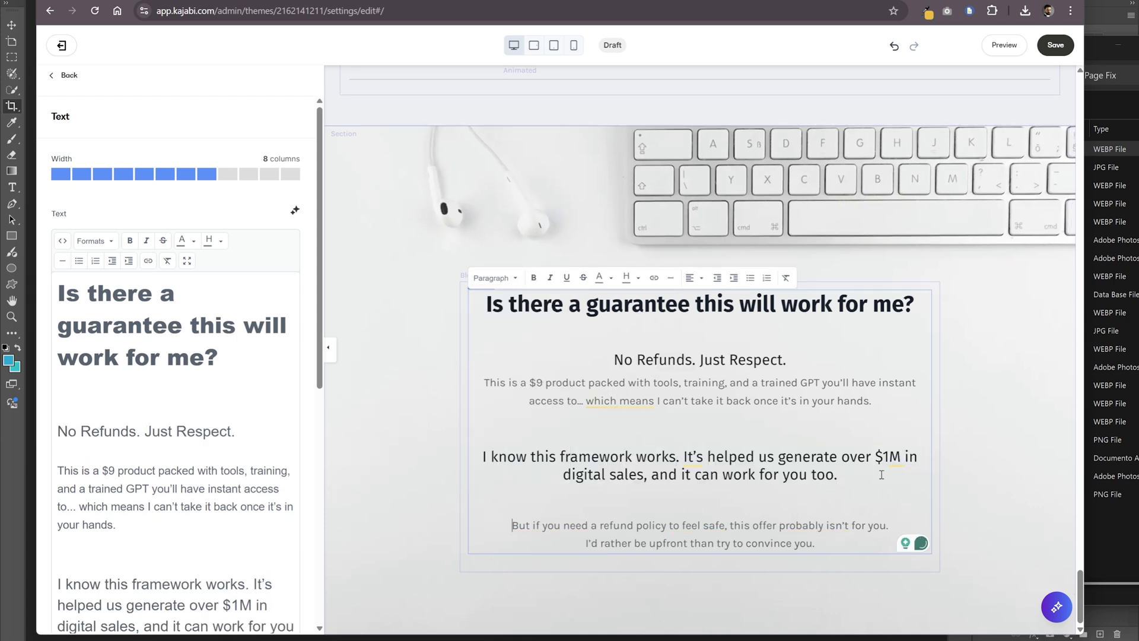
- Set the guarantee section's background colour to white with an alpha of 42 over the image
click(1001, 409)
click(128, 311)
scroll(224, 372, down, 7)
click(60, 470)
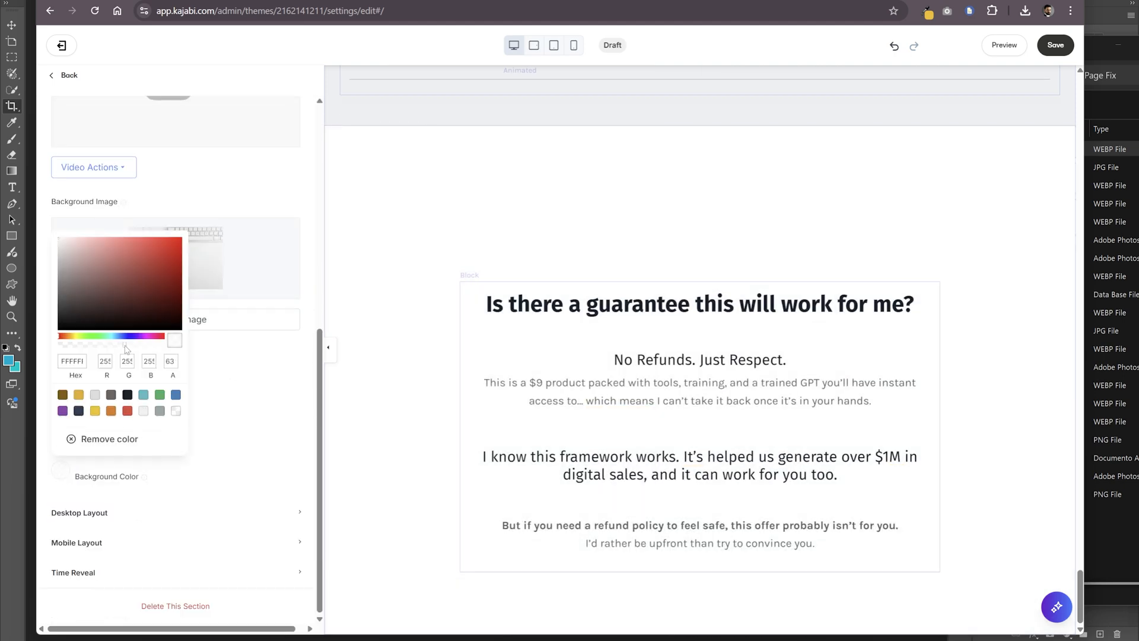
drag(126, 349, 104, 349)
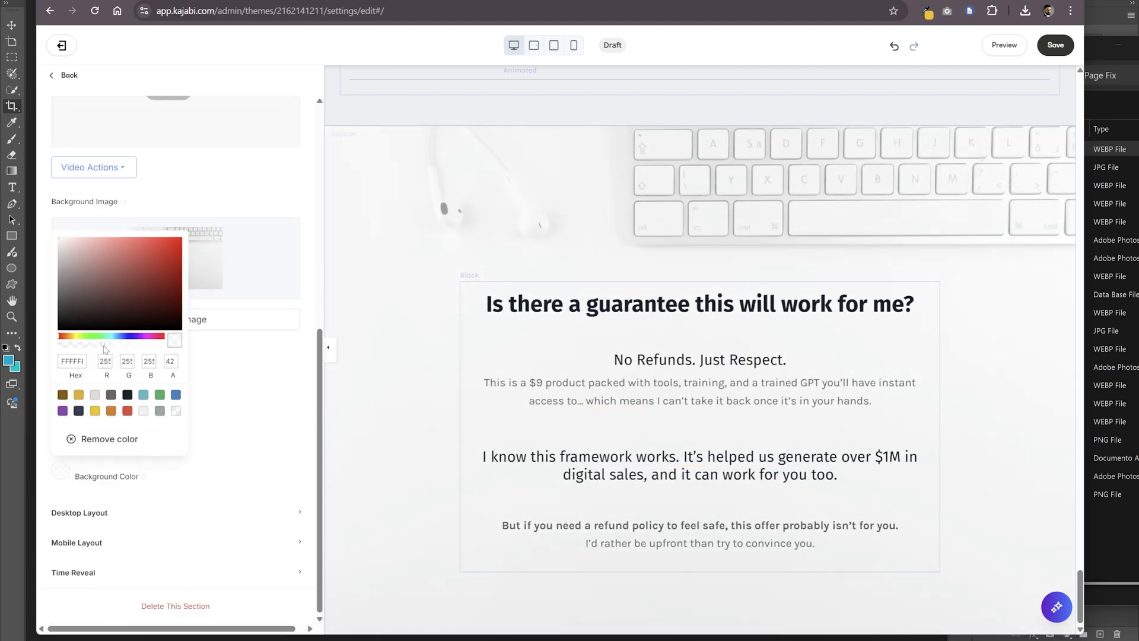
click(686, 389)
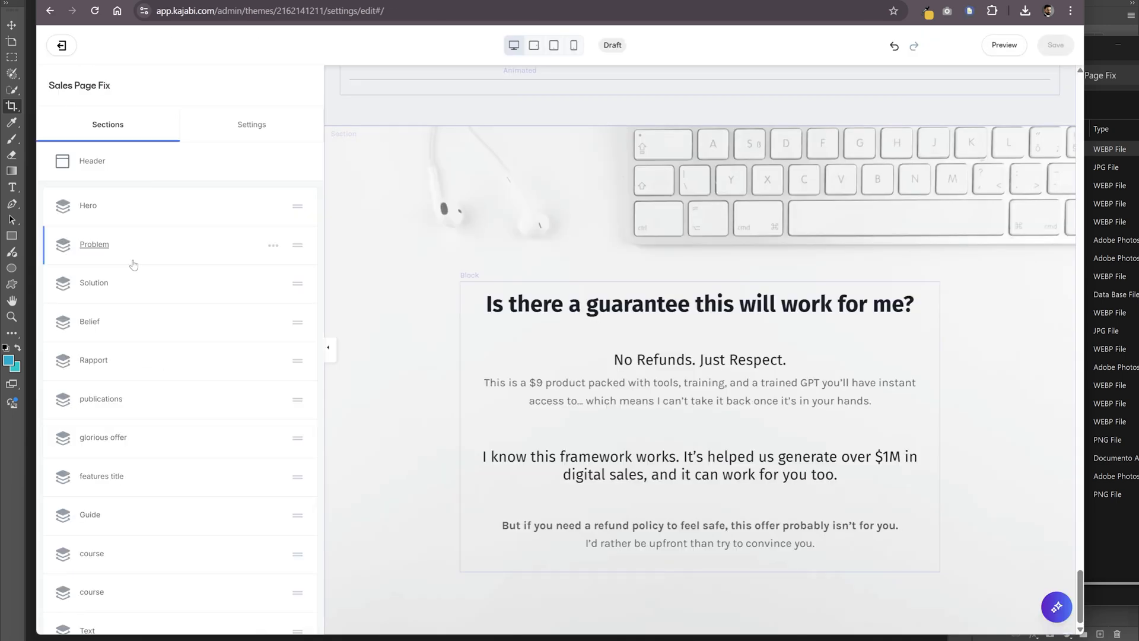
- Add a Text section below the guarantee and replace its heading with "Questions you may have"
scroll(133, 265, down, 10)
click(113, 534)
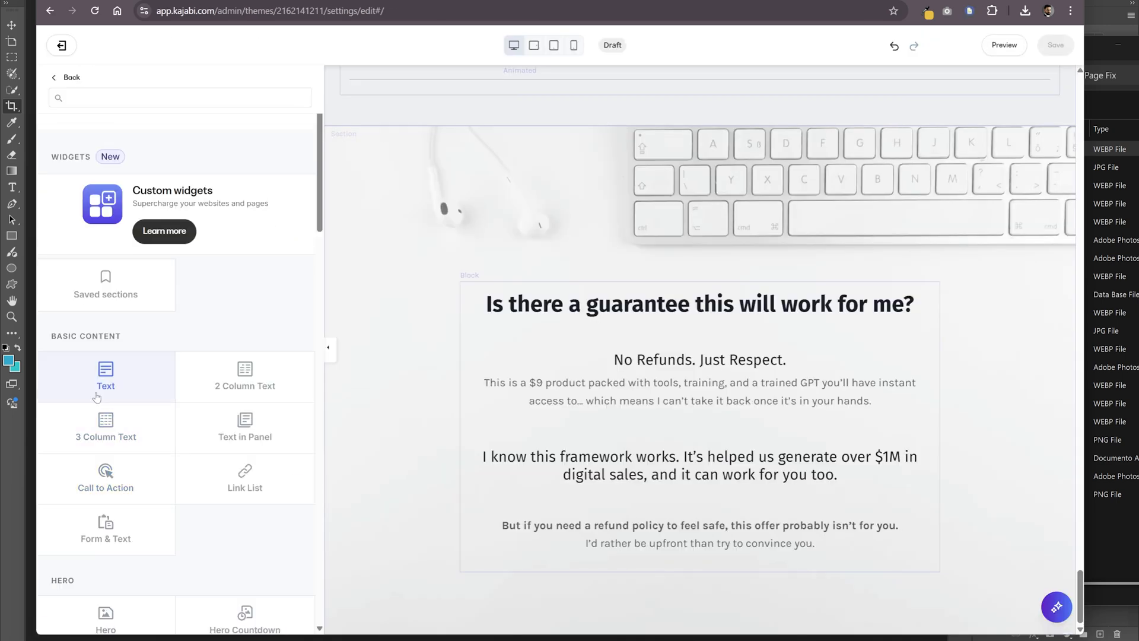
click(97, 392)
click(511, 497)
scroll(154, 320, down, 1)
drag(157, 325, 58, 237)
text(Questions you may have)
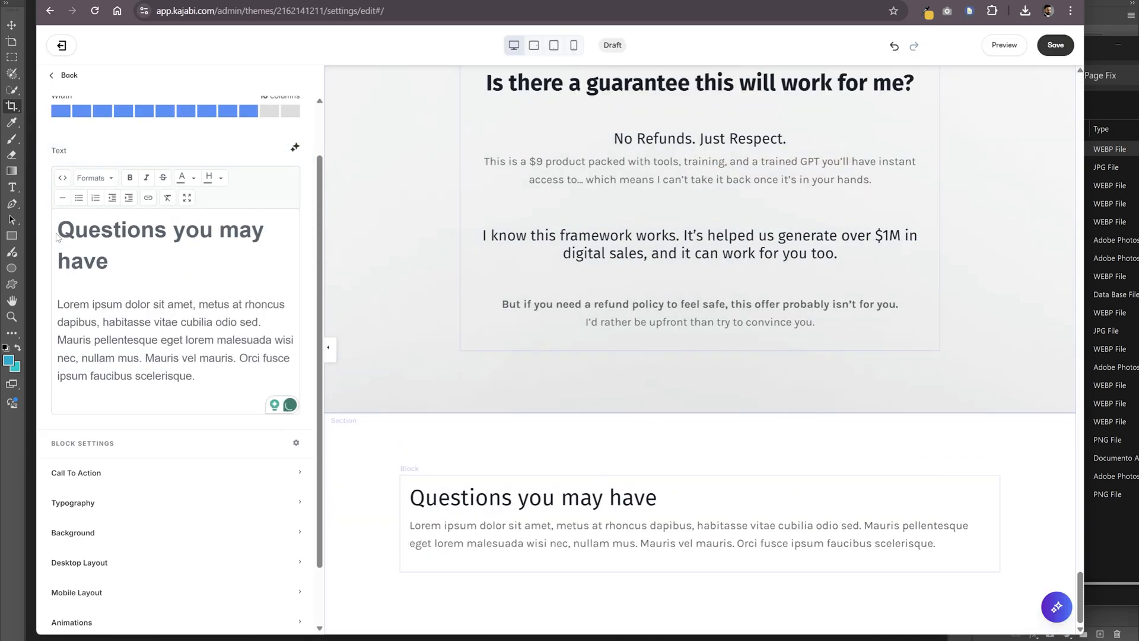
- Centre the text of the "Questions you may have" block in its desktop layout
click(104, 567)
click(165, 408)
click(107, 532)
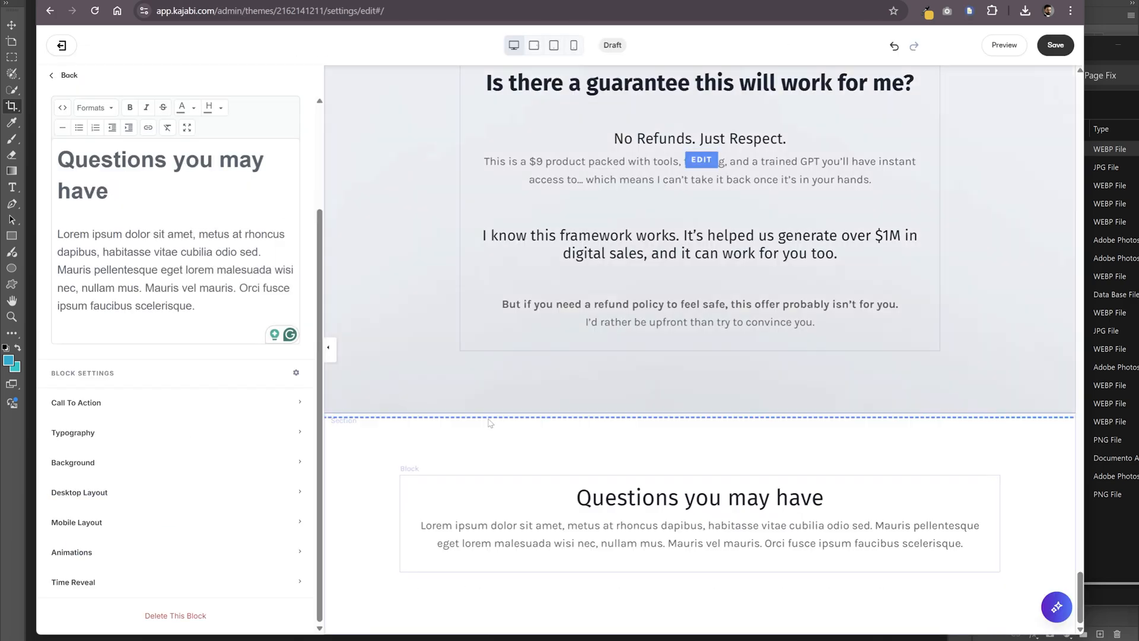
- Delete the placeholder paragraph from the questions block and make its heading bold
click(568, 527)
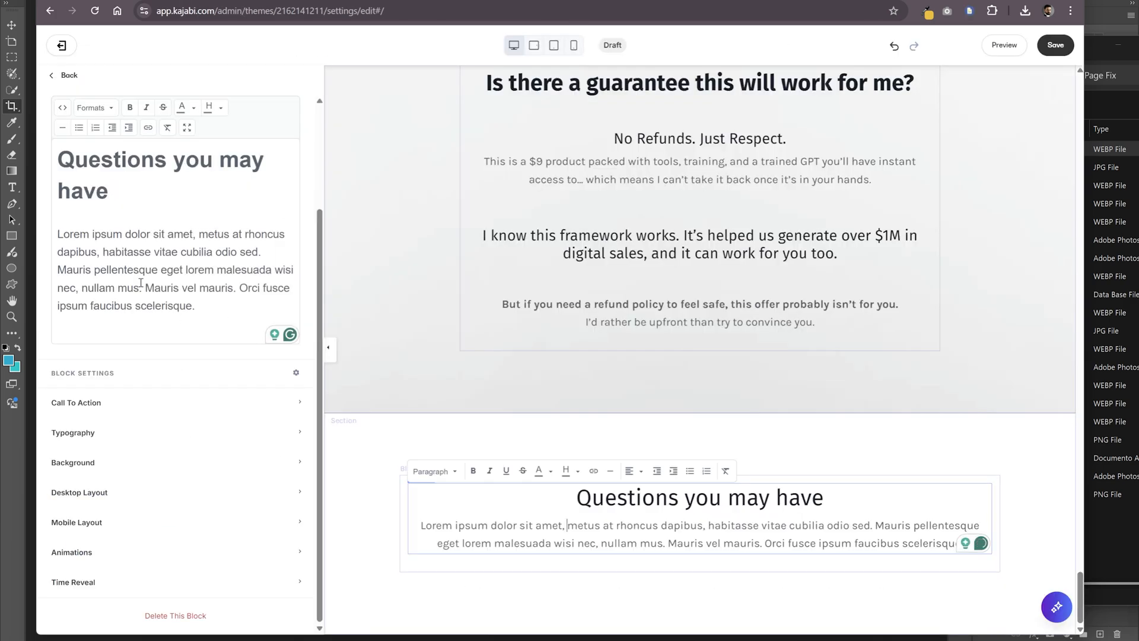
triple_click(139, 286)
key(BackSpace)
key(BackSpace)
click(95, 209)
drag(113, 294, 59, 265)
key(ctrl+b)
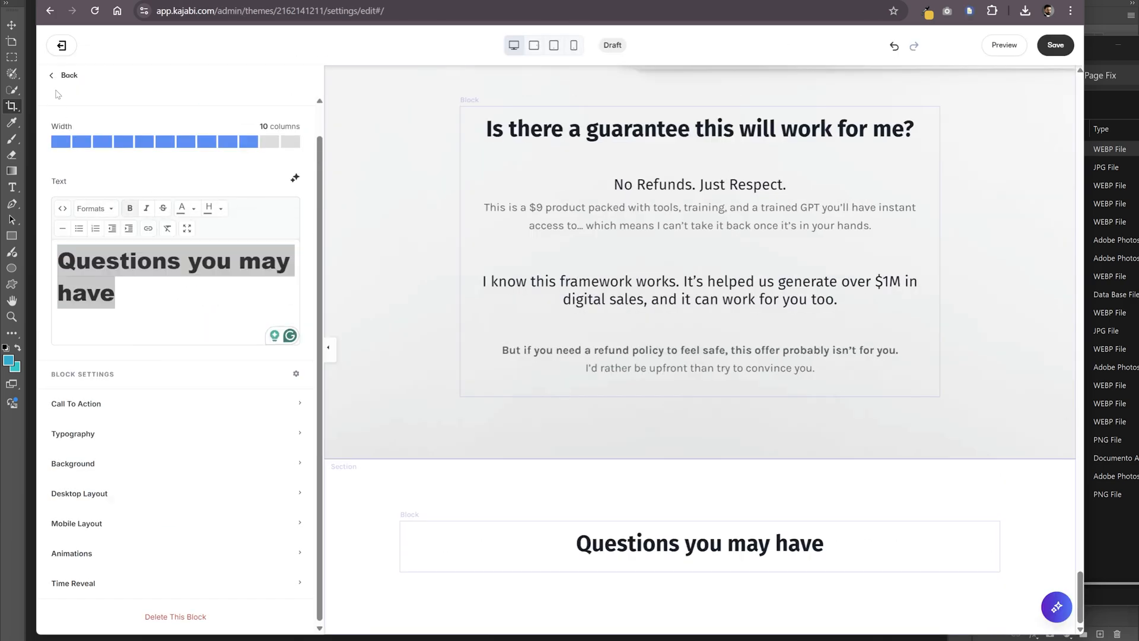
- Look through the available content blocks for one suited to the FAQ questions
click(64, 76)
click(107, 208)
scroll(136, 356, down, 5)
scroll(137, 361, up, 3)
scroll(138, 361, down, 4)
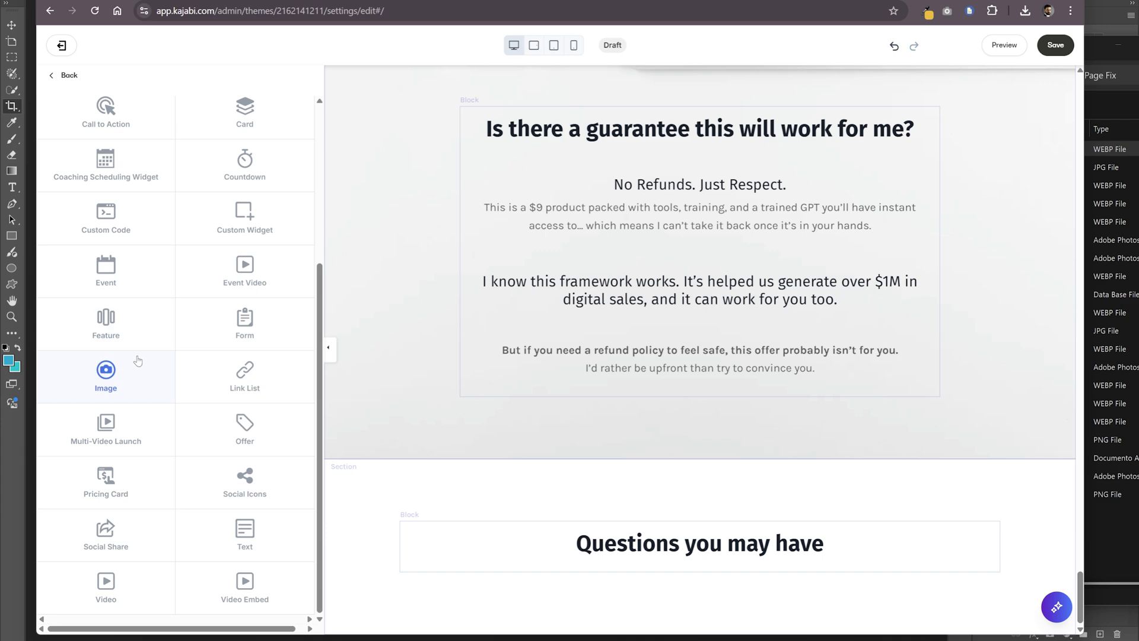
scroll(137, 361, up, 5)
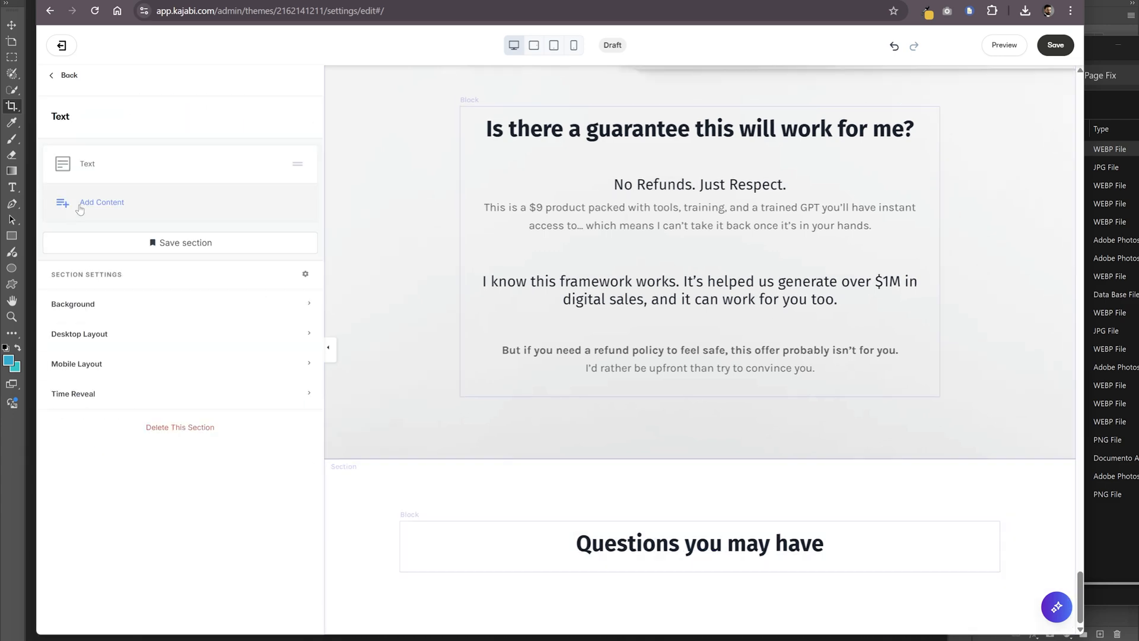
click(104, 205)
scroll(178, 356, down, 5)
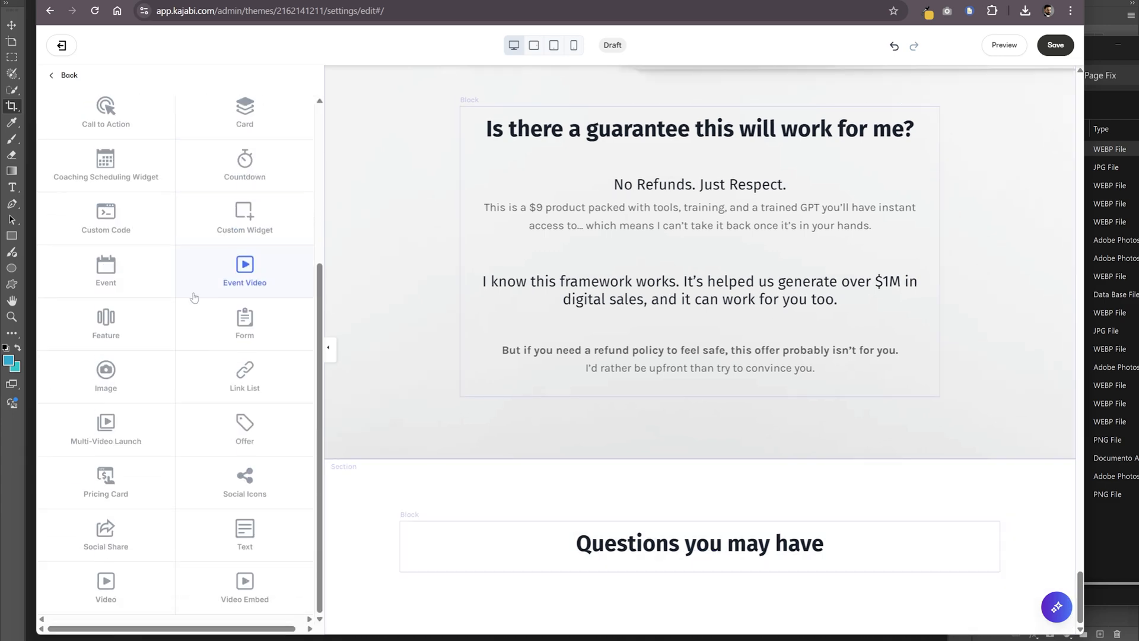
click(66, 77)
click(66, 79)
- Add an Accordion block to the "Questions you may have" section
scroll(107, 386, down, 5)
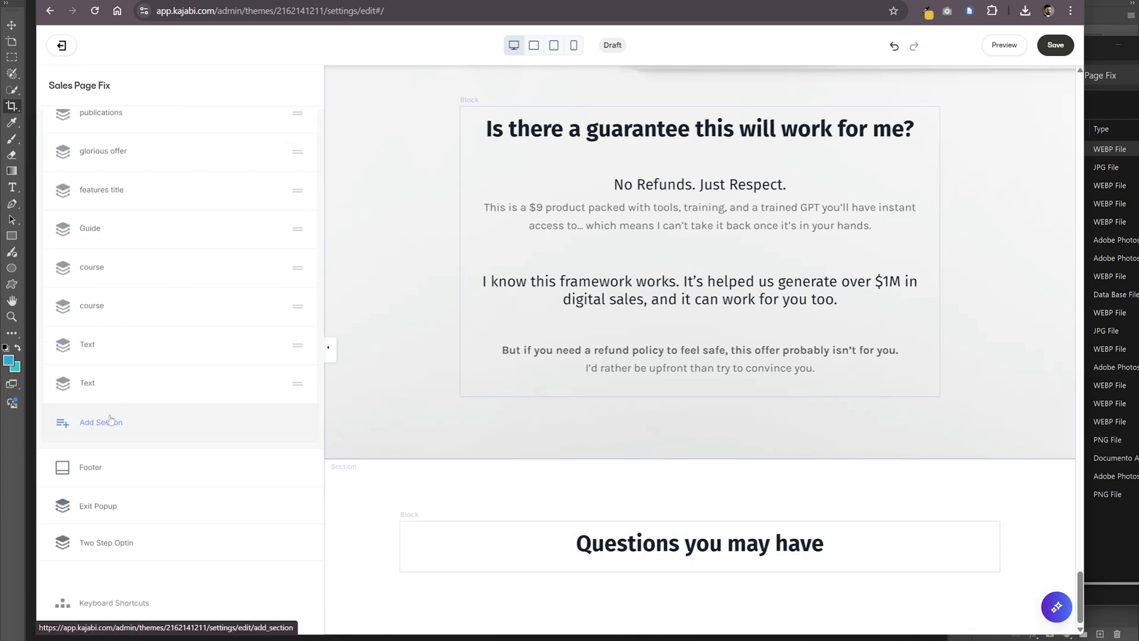
click(95, 383)
click(90, 208)
click(99, 236)
- Copy "How am I going to receive the guide and the resources?" from the Sales Page Template document into the accordion's heading
click(553, 1)
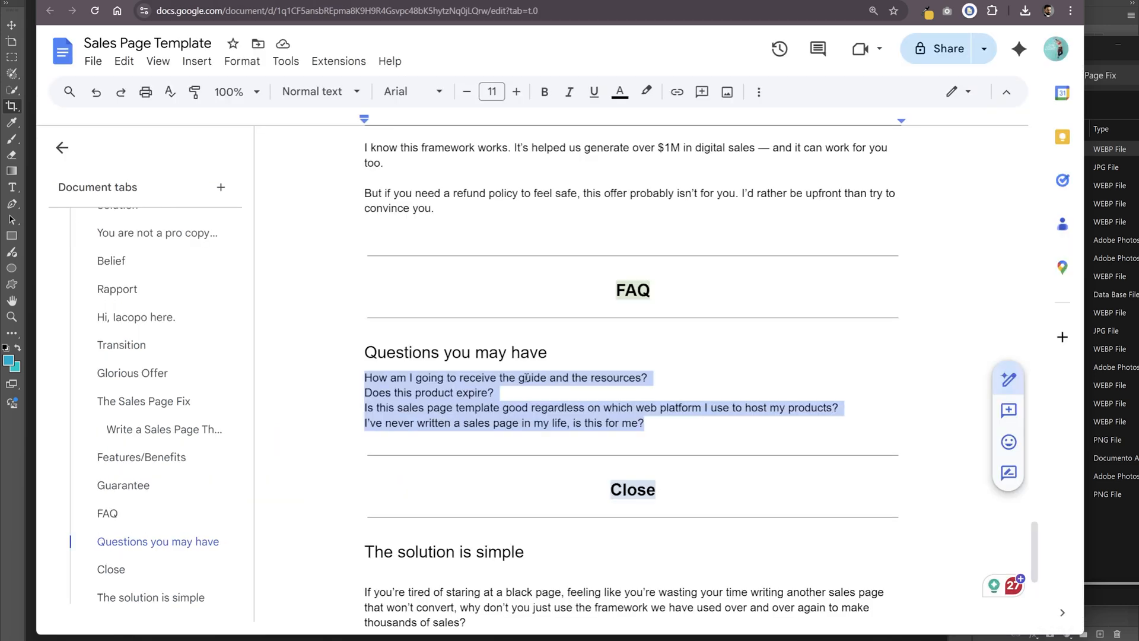
drag(649, 377, 368, 374)
key(ctrl+c)
click(451, 1)
triple_click(154, 240)
key(ctrl+v)
click(70, 82)
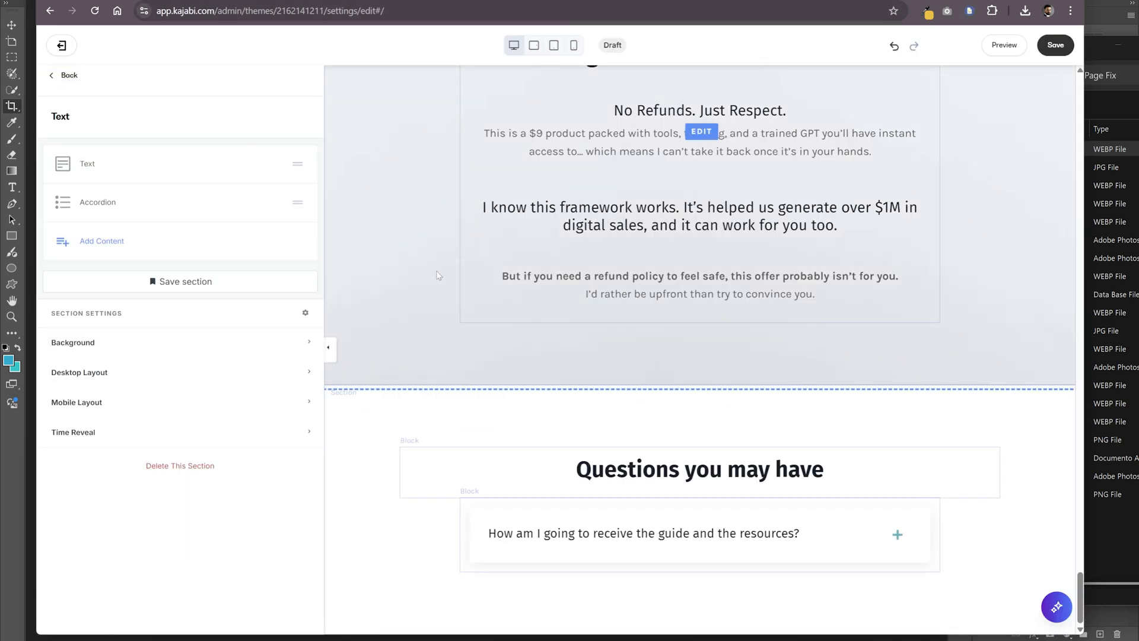
- Give the accordion block a solid border with a width of 2 and a border radius of 0
click(506, 525)
scroll(107, 451, down, 5)
click(95, 465)
scroll(137, 427, down, 5)
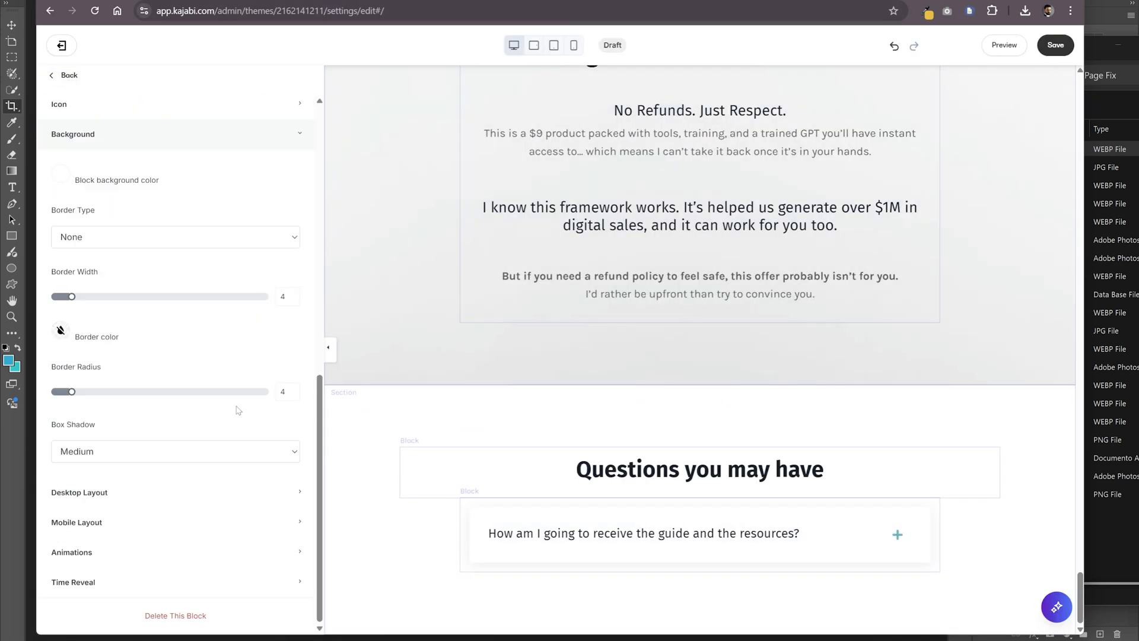
click(95, 237)
click(92, 270)
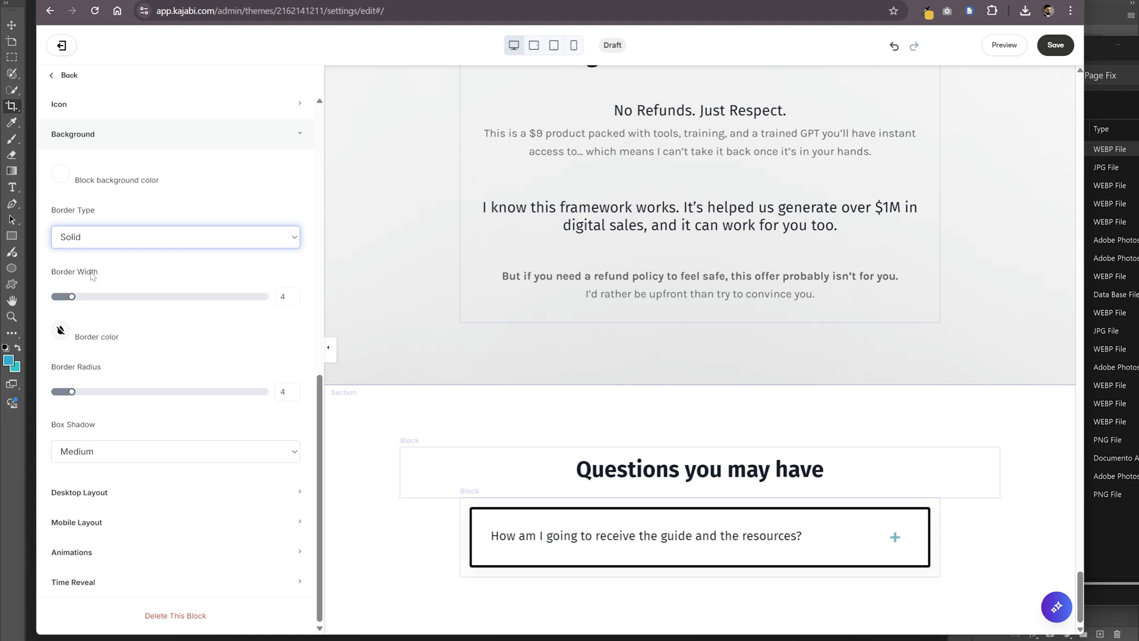
drag(71, 295, 63, 296)
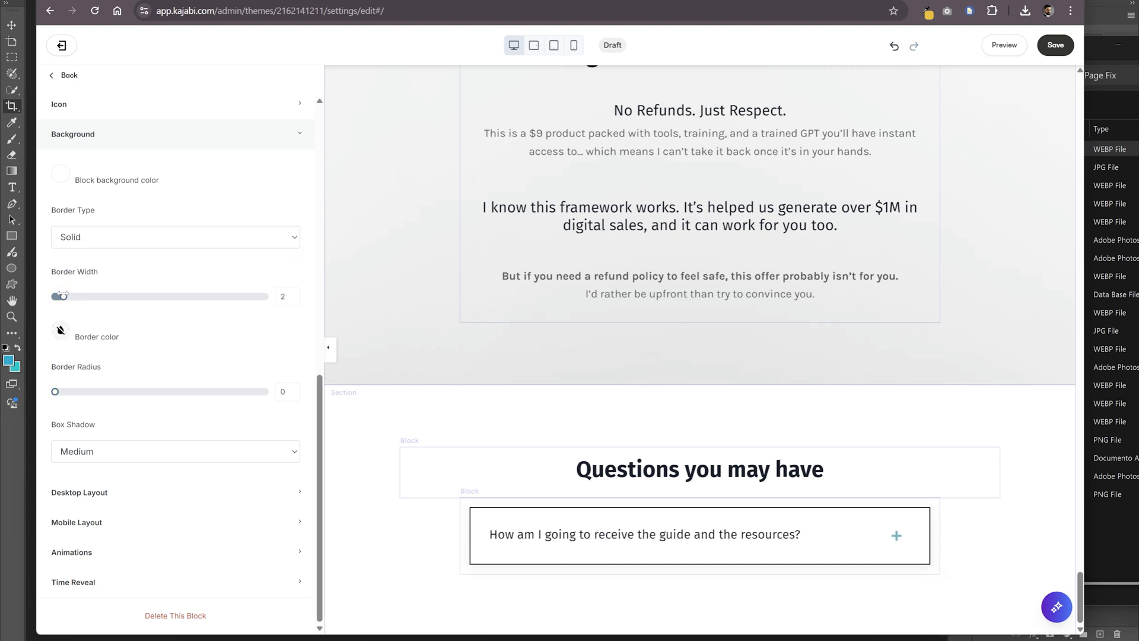
- Set the accordion's border colour to the palette's teal
click(60, 330)
click(144, 509)
click(277, 328)
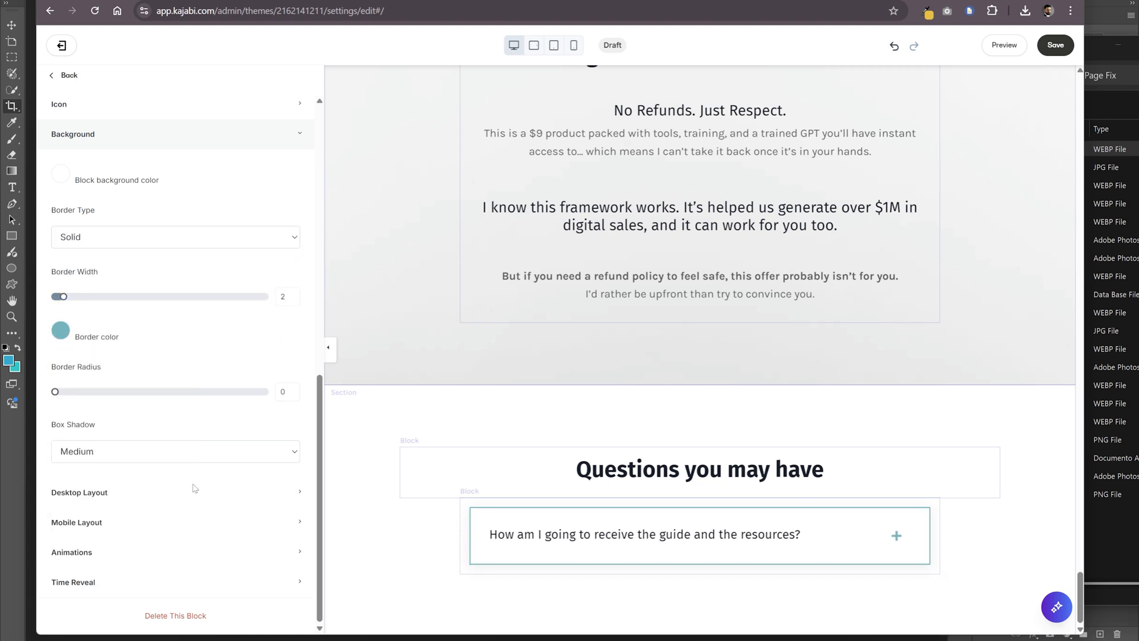
- Use "Does this product expire?" as a second accordion's heading and reword the document's third question to begin "Will this template work"
click(67, 76)
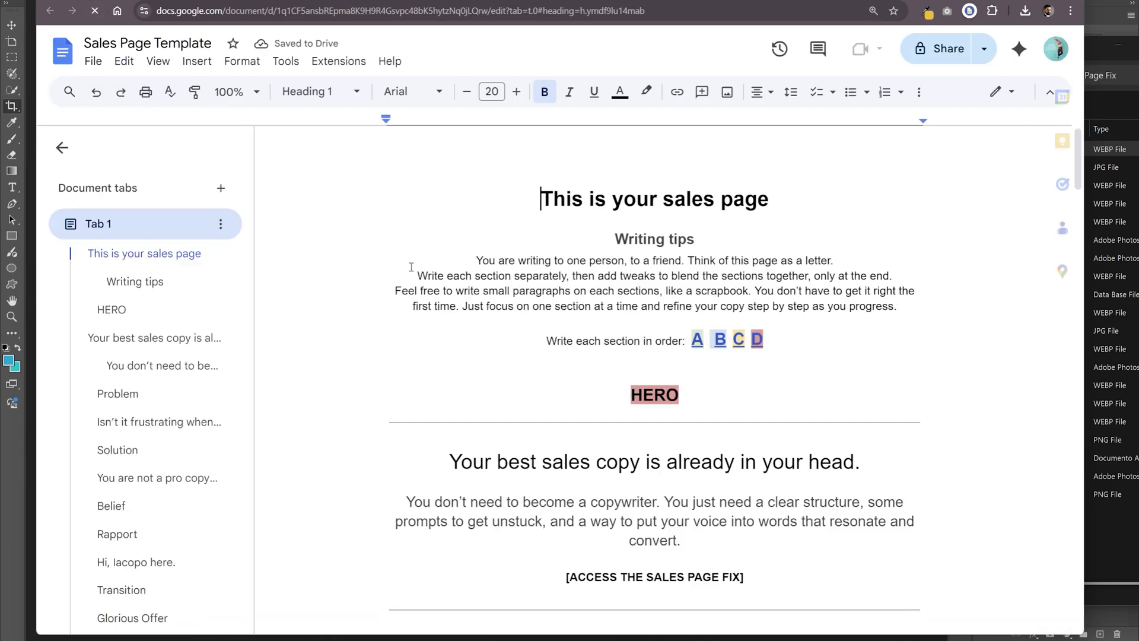
triple_click(481, 409)
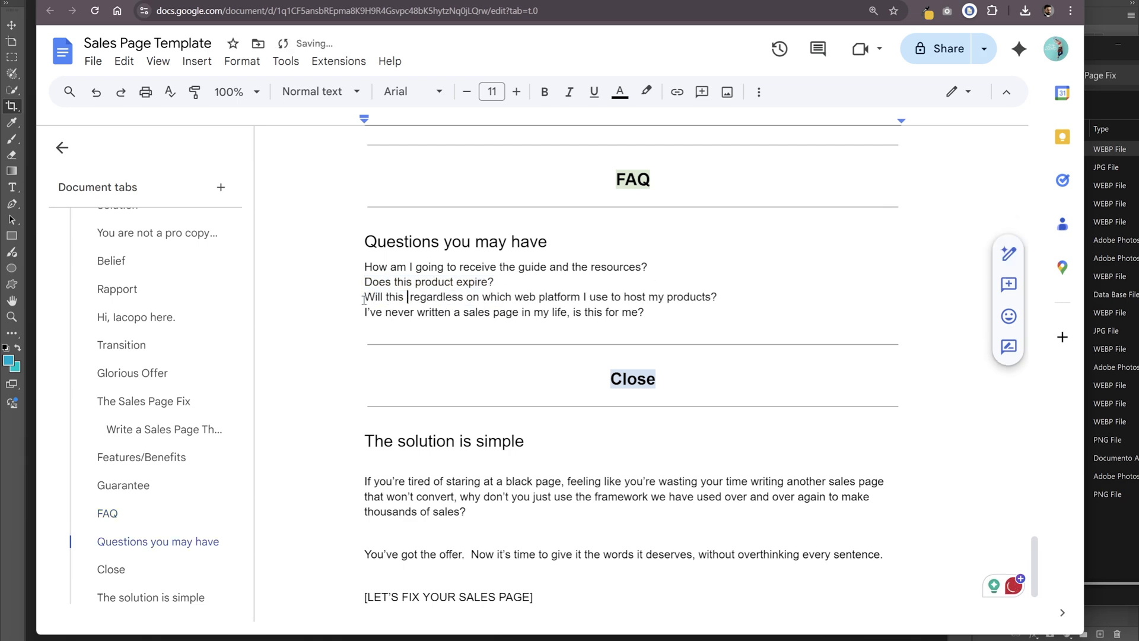
triple_click(365, 298)
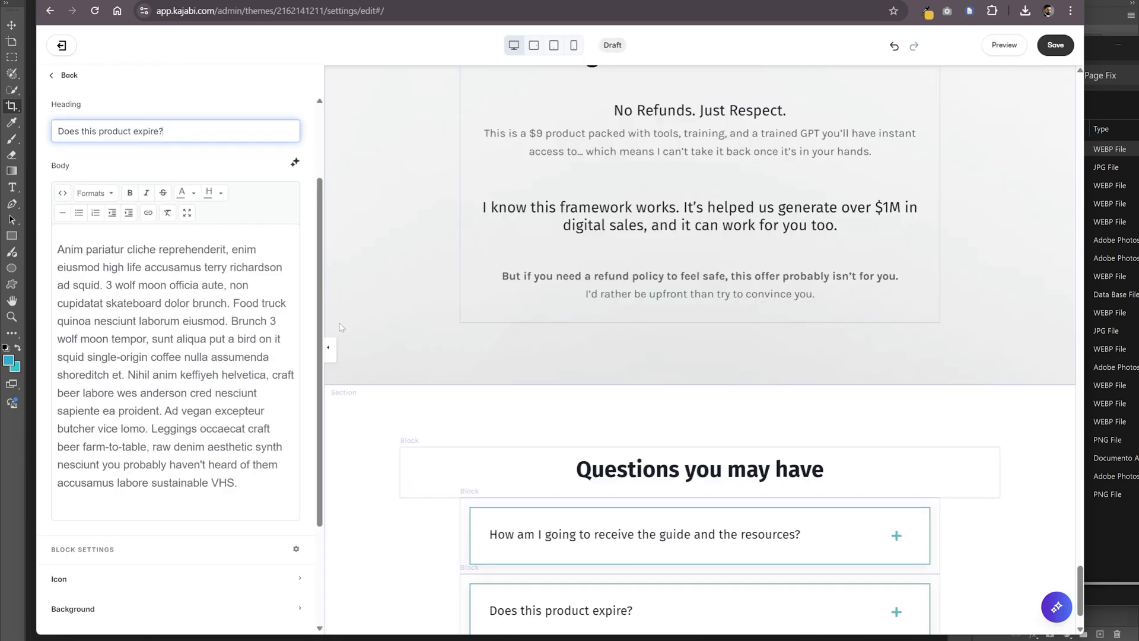
- Duplicate the "Does this product expire?" accordion to hold another FAQ question
click(65, 75)
click(273, 242)
click(272, 281)
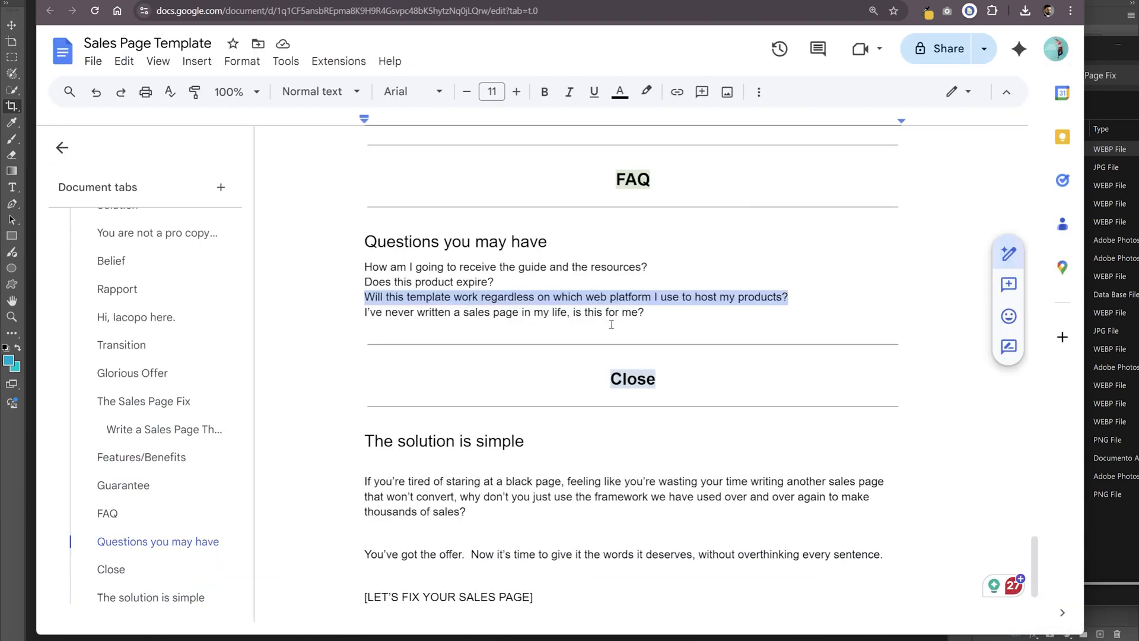
- Duplicate the third accordion and head the copy with the document's last question, "I've never written a sales page in my life, is this for me?"
triple_click(504, 313)
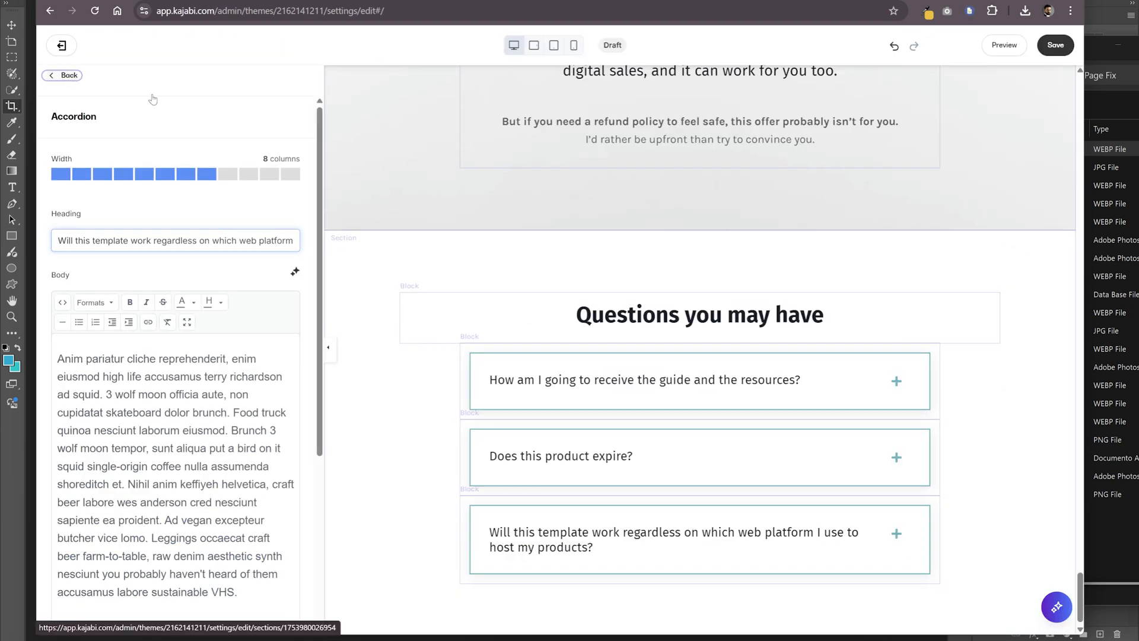
click(66, 75)
click(273, 277)
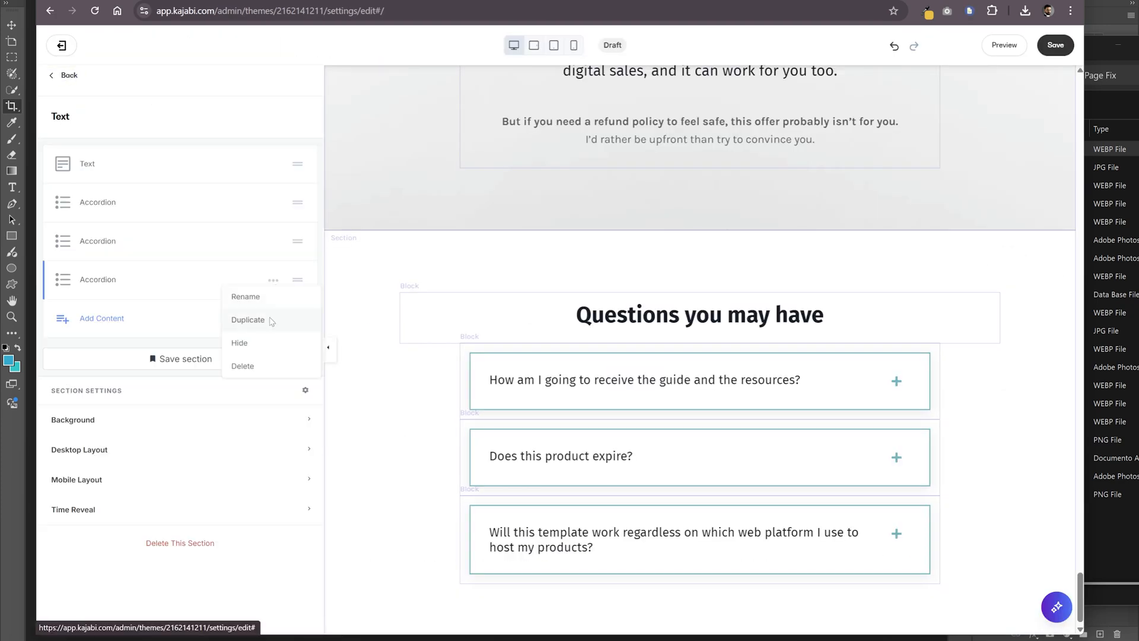
click(249, 318)
key(ctrl+v)
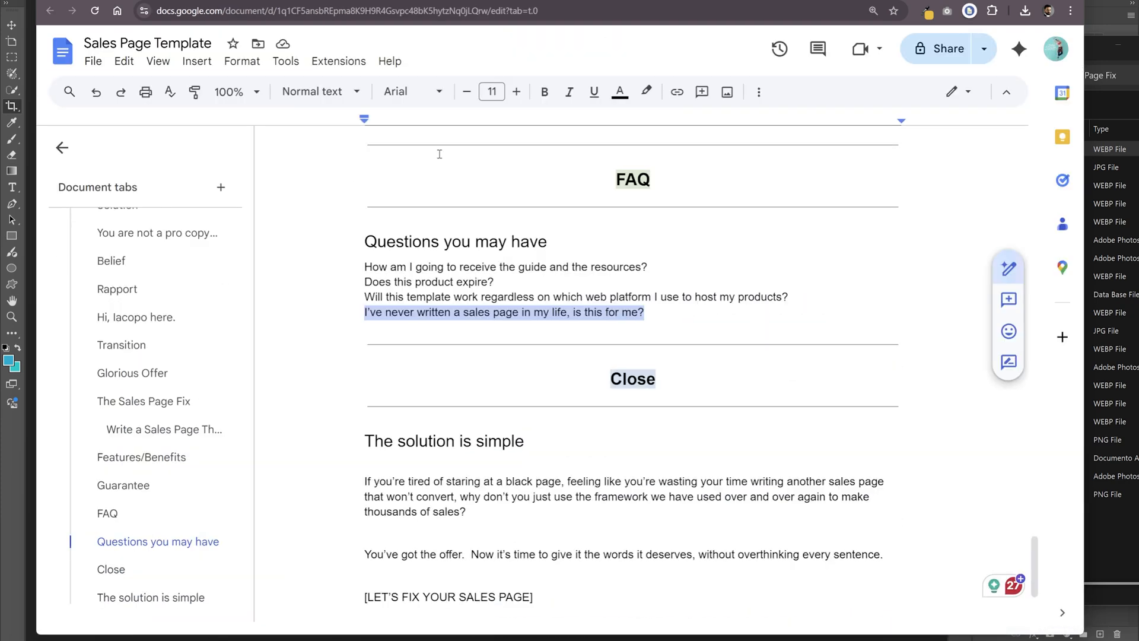
scroll(360, 234, down, 2)
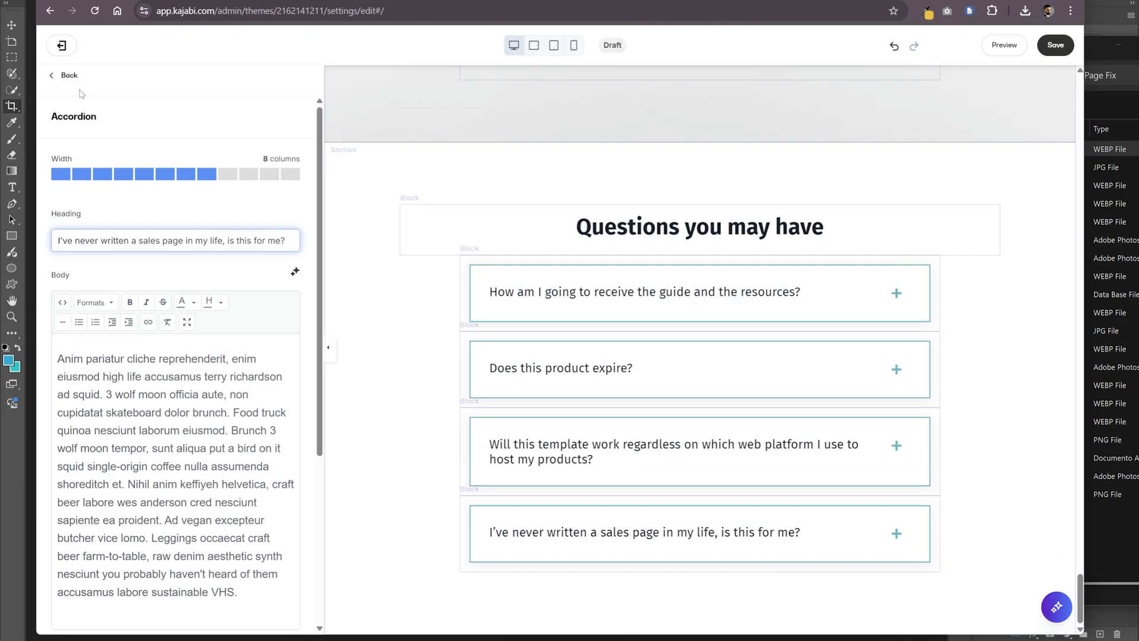
- Add a new Text section below the "Questions you may have" section
click(70, 77)
click(70, 77)
click(101, 422)
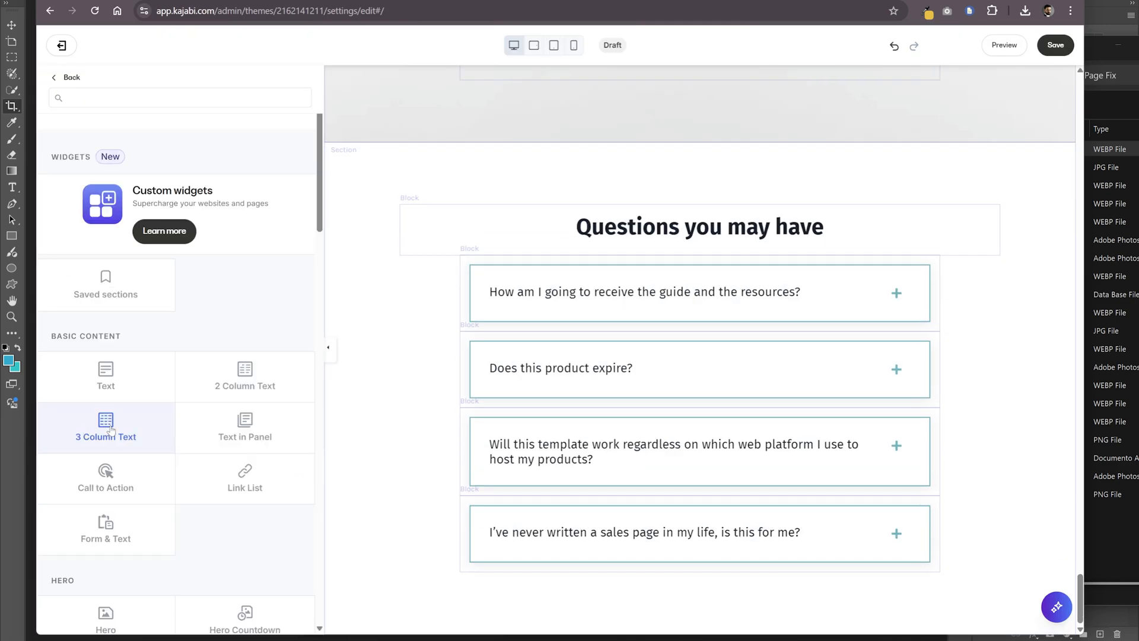
click(105, 377)
- Give the new section the recently used white-to-teal gradient as background image, with the image position set to Top
click(110, 261)
click(178, 545)
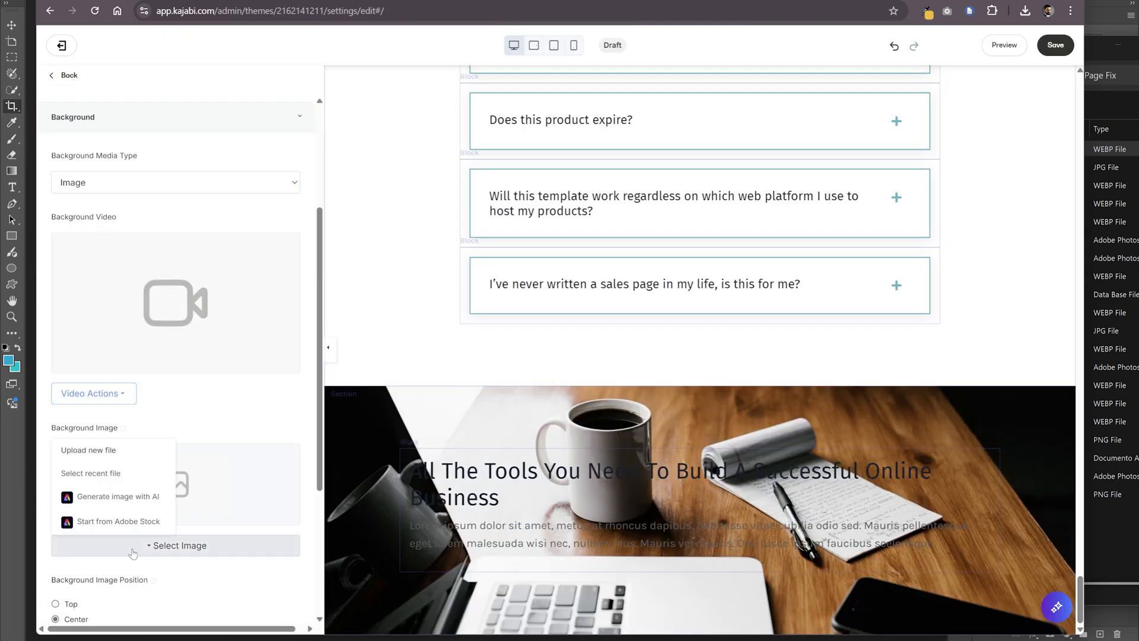
click(120, 475)
scroll(376, 321, up, 3)
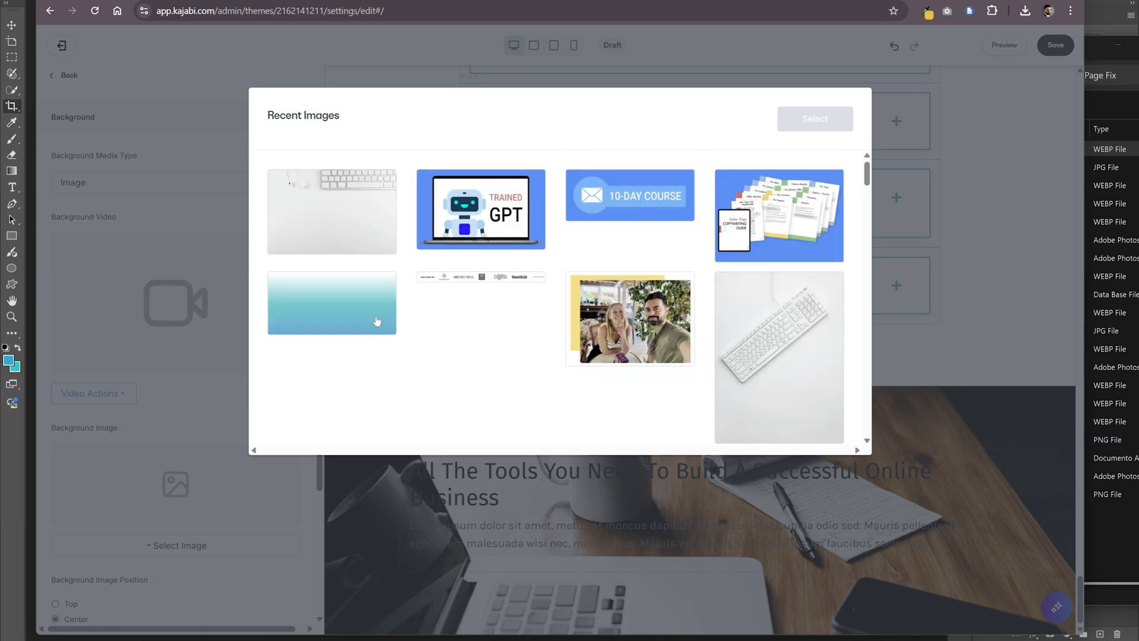
click(806, 129)
scroll(65, 546, down, 1)
click(56, 543)
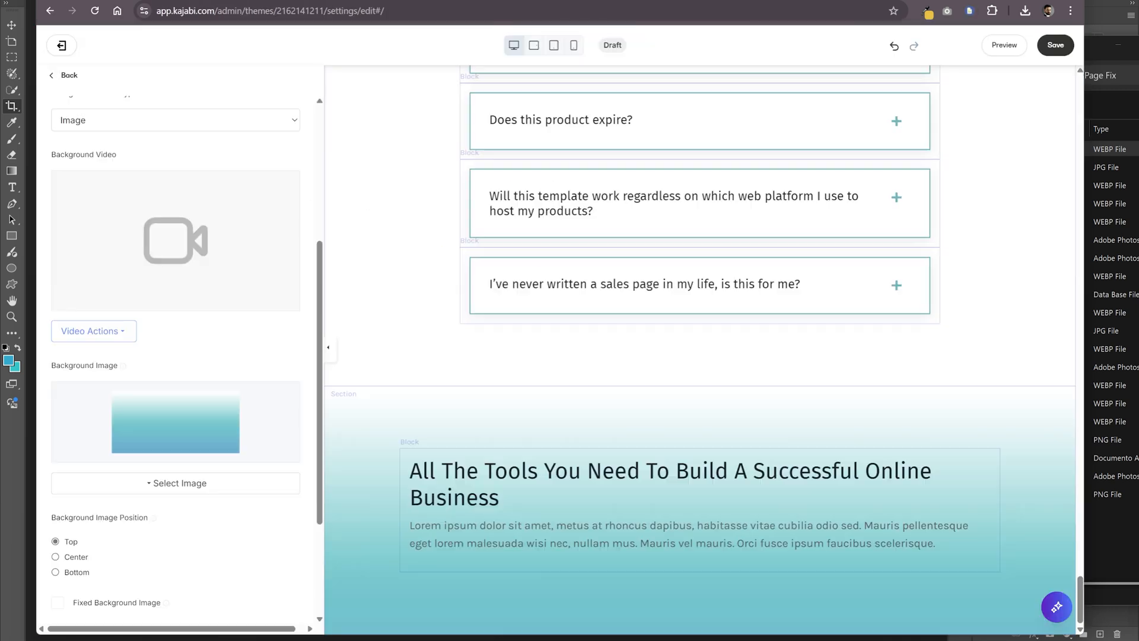
- Narrow the text block to 7 columns and replace its heading with "The solution is simple" in bold
click(497, 526)
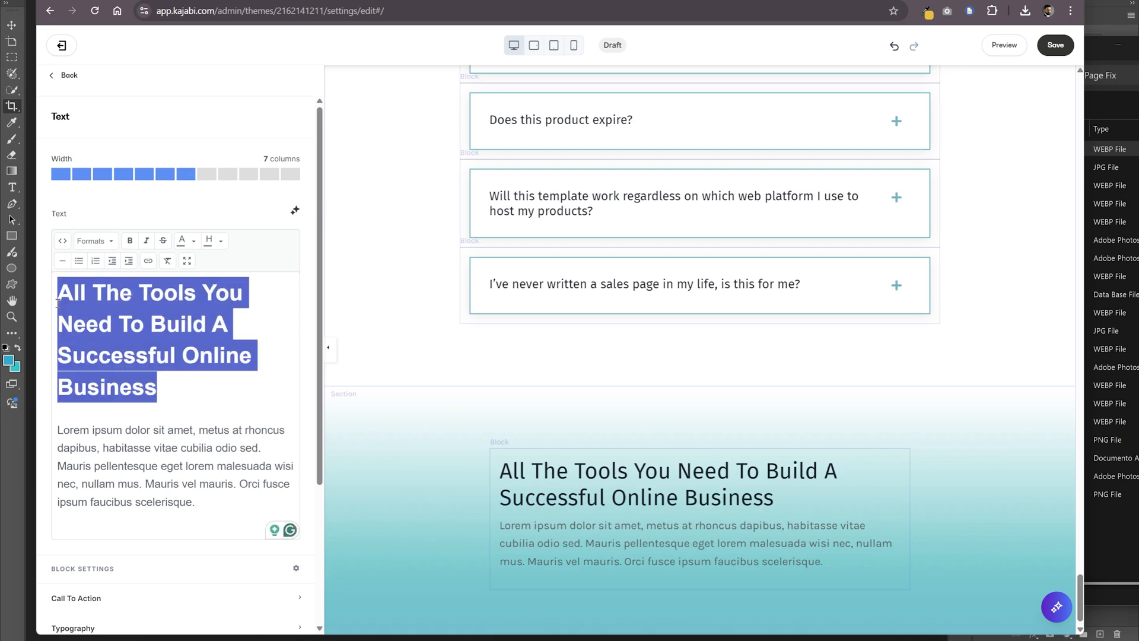
key(ctrl+v)
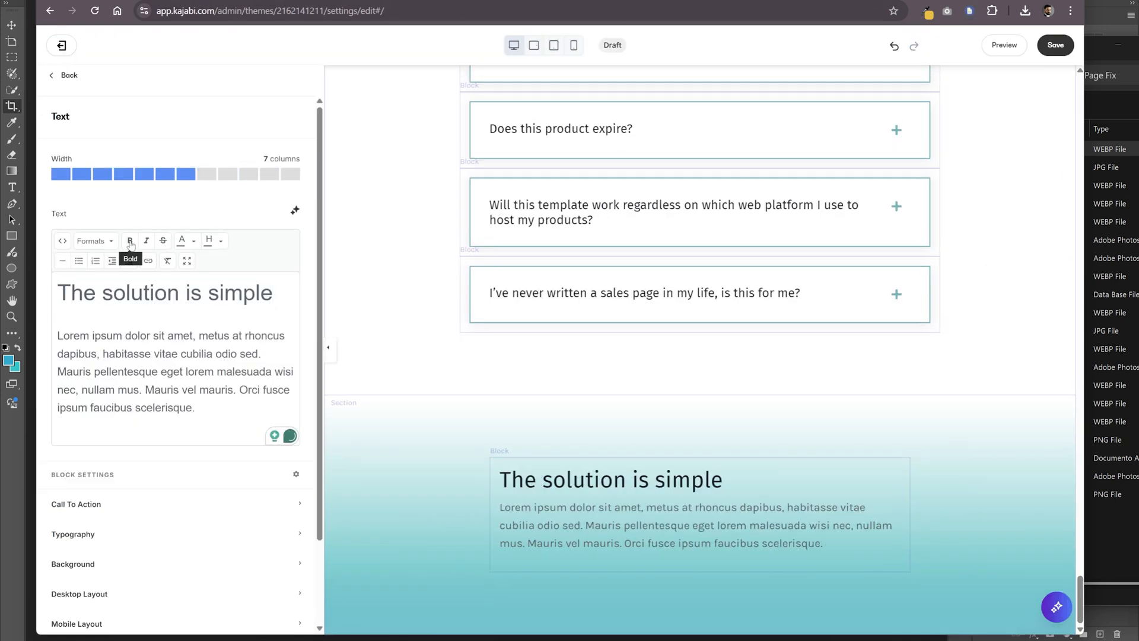
triple_click(219, 296)
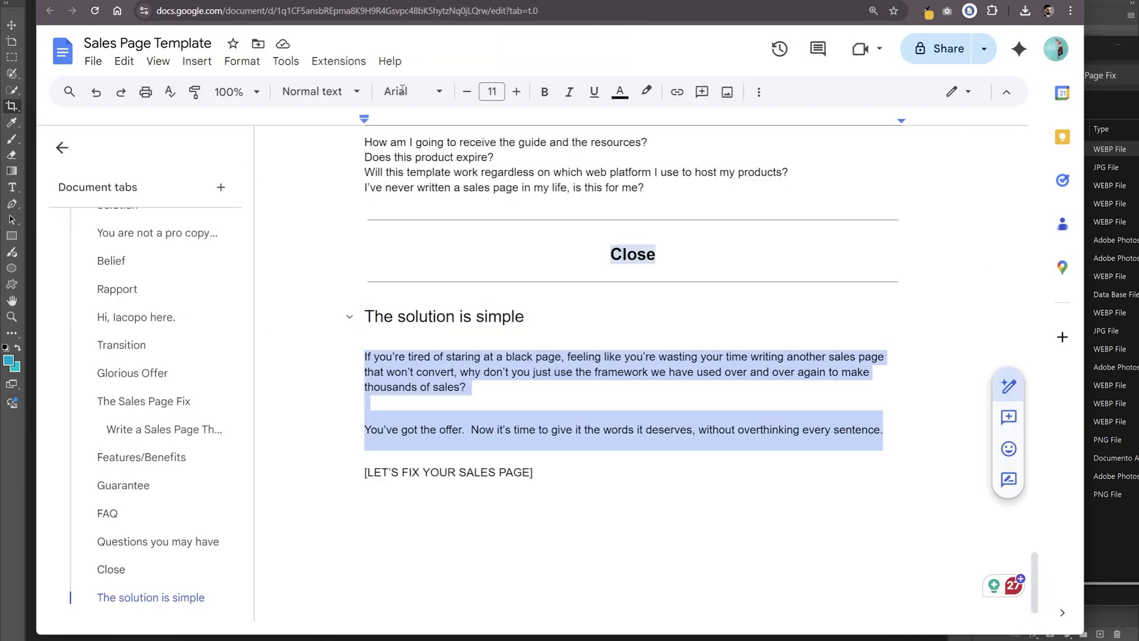
- Replace the lorem ipsum paragraph with the document's two closing paragraphs, starting "If you're tired of staring at a black page"
drag(195, 441, 58, 368)
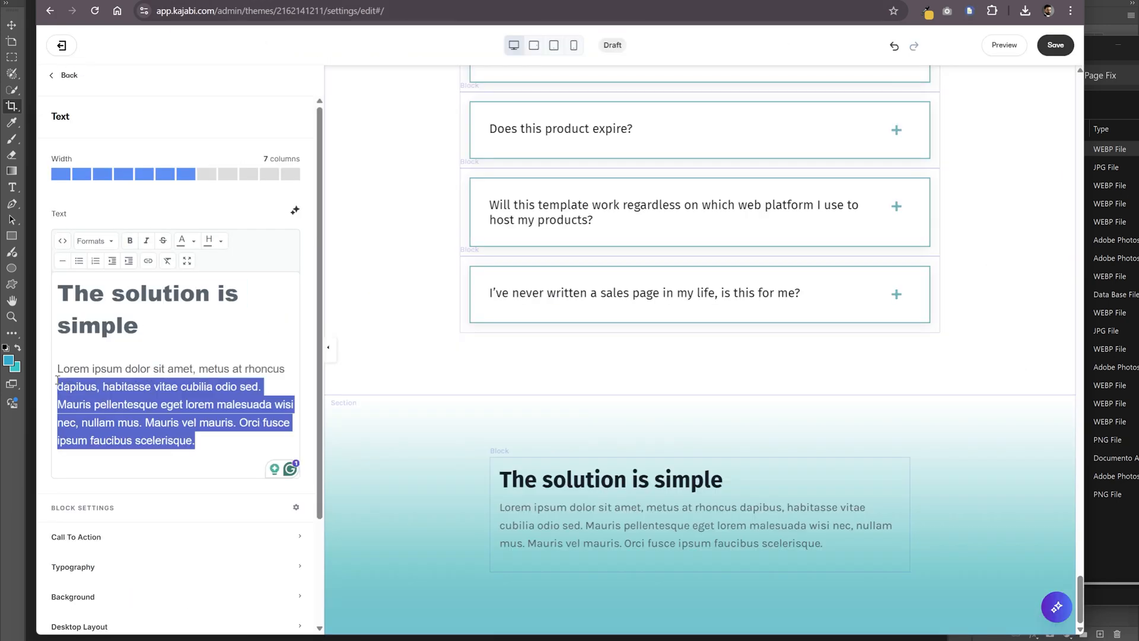
key(ctrl+v)
- Add an Image block with the recently used product bundle mockup, narrow enough to sit beside the closing text
click(380, 416)
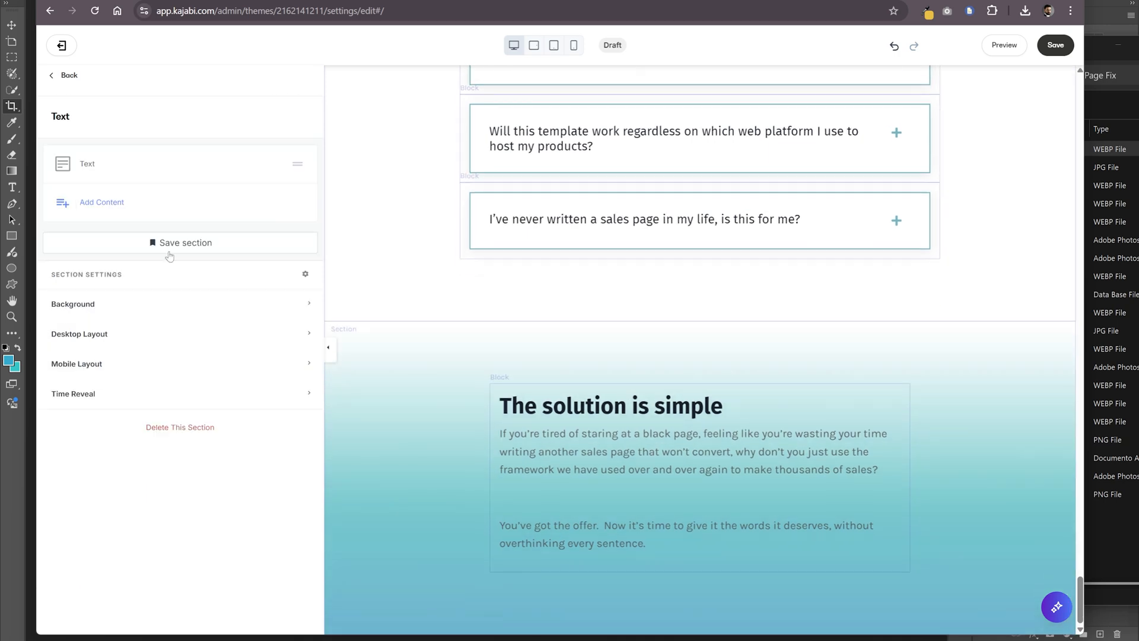
click(112, 202)
click(106, 605)
click(178, 330)
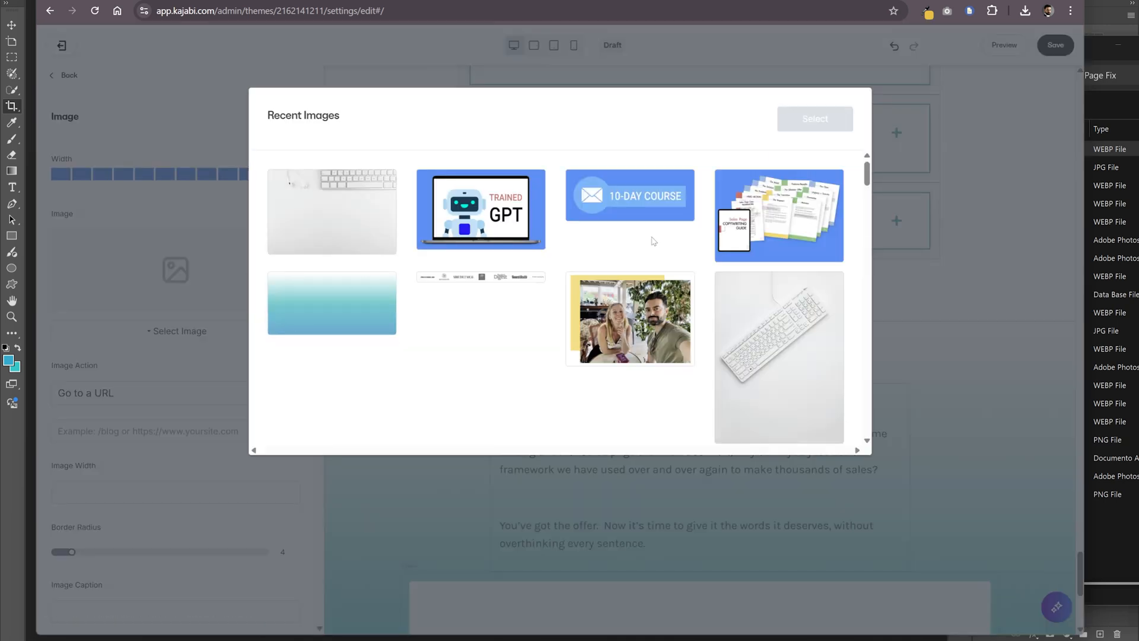
scroll(653, 241, down, 5)
click(631, 313)
click(785, 127)
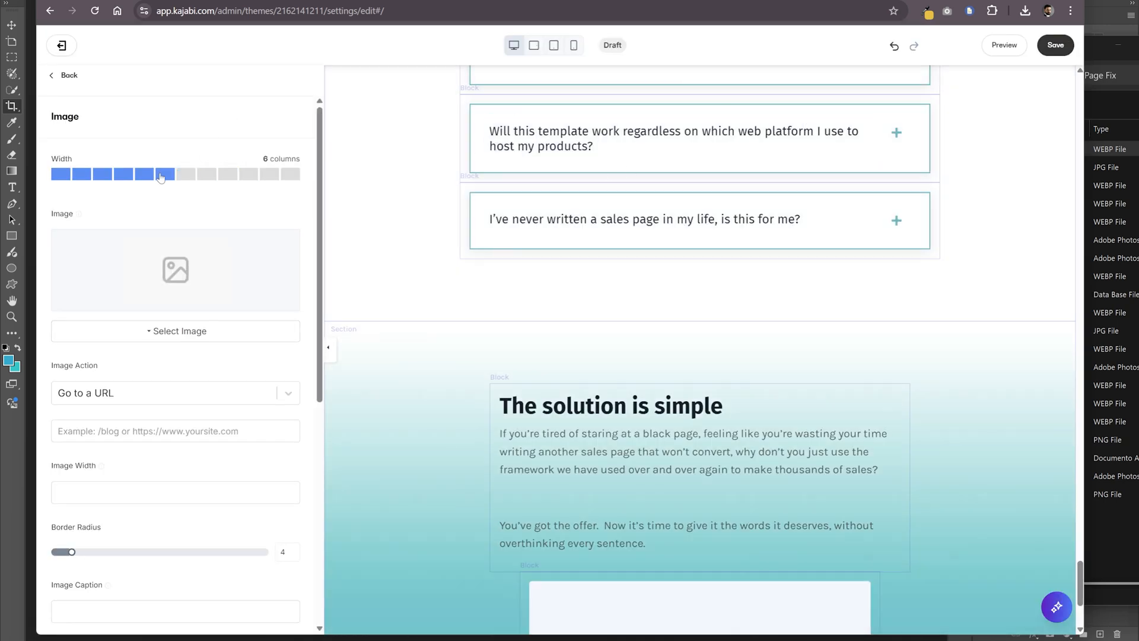
- Give the closing text block a white background and 40 inside spacing on all four sides
click(518, 467)
scroll(247, 407, down, 5)
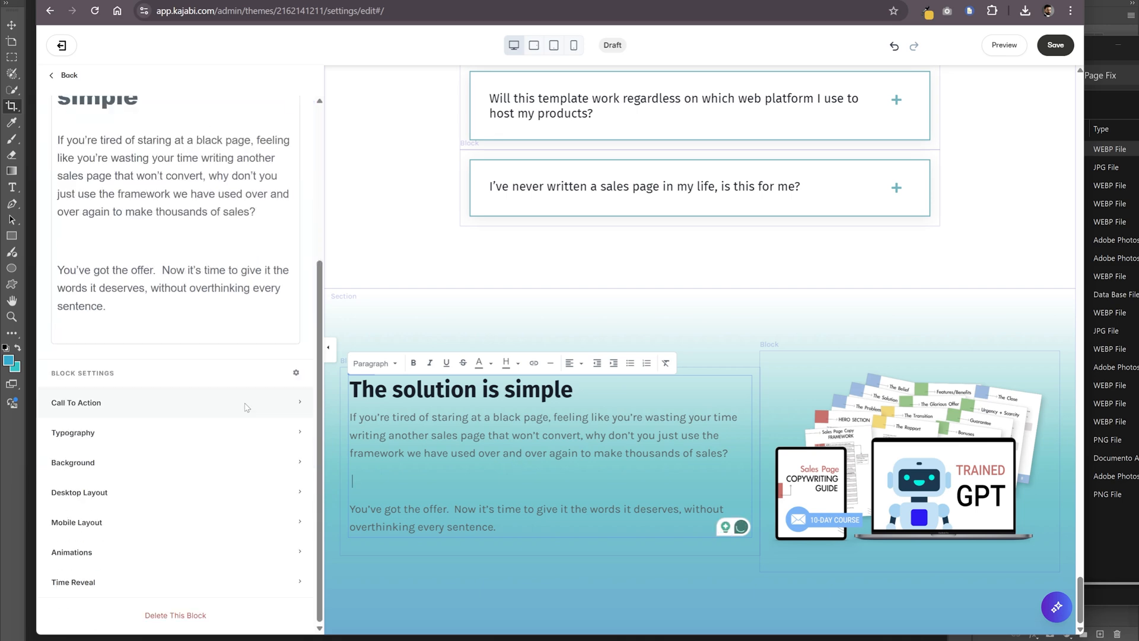
click(199, 460)
scroll(184, 451, down, 2)
click(61, 379)
drag(73, 409, 51, 383)
click(210, 390)
scroll(74, 594, down, 10)
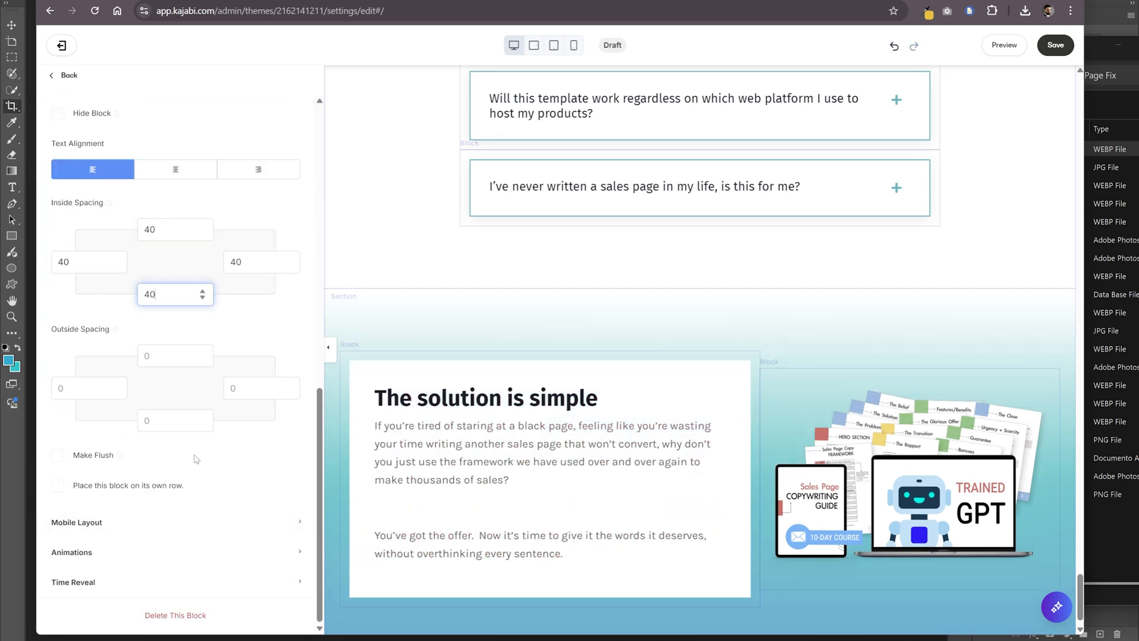
- Include a call-to-action button in the text block, labelled "LET'S FIX YOUR SALES PAGE", with a yellow background and black text
click(391, 508)
scroll(170, 351, up, 5)
click(107, 293)
click(55, 337)
key(ctrl+Tab)
drag(530, 473, 371, 473)
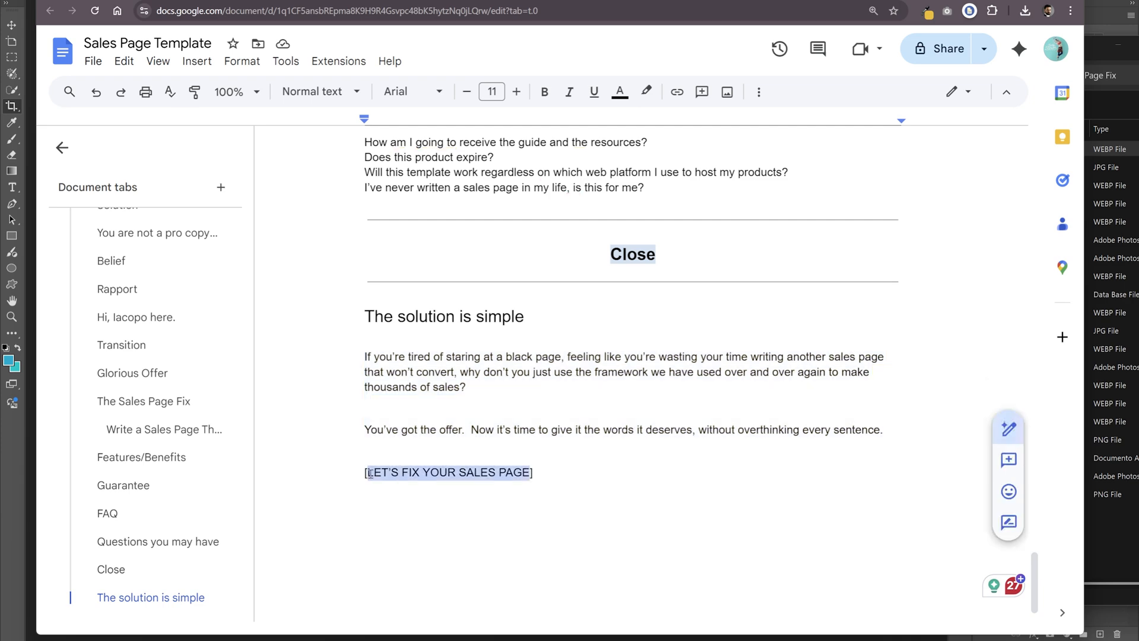
key(ctrl+Tab)
click(60, 559)
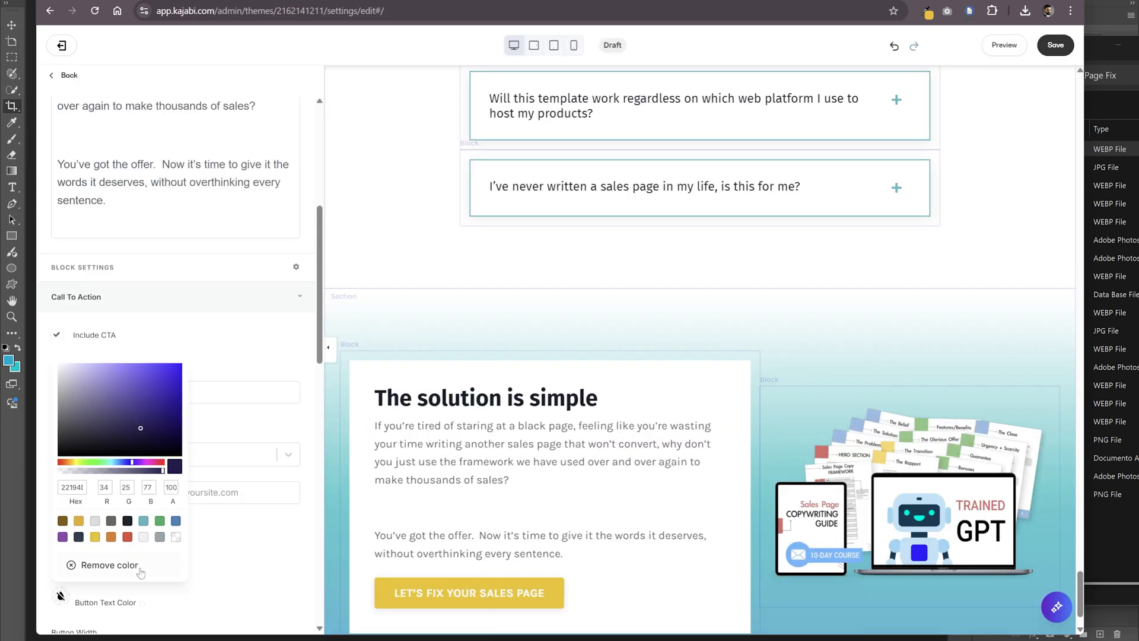
click(246, 425)
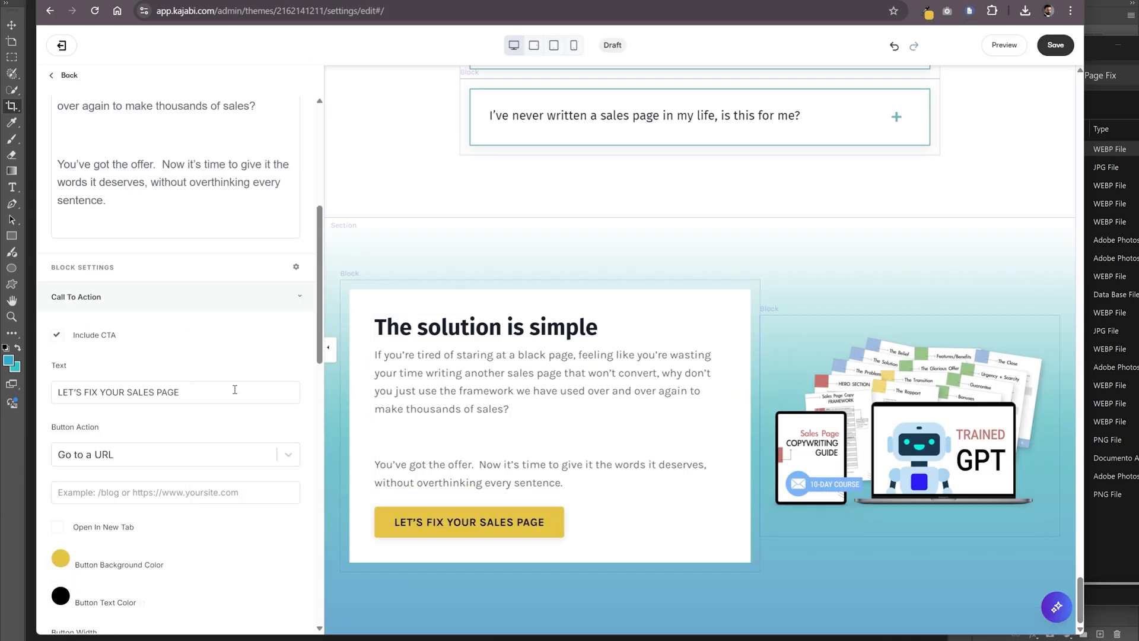
- Set the bundle image block's left outside spacing to -80 in its desktop layout
click(832, 429)
scroll(247, 416, down, 7)
click(246, 454)
scroll(247, 389, down, 5)
drag(77, 467, 34, 466)
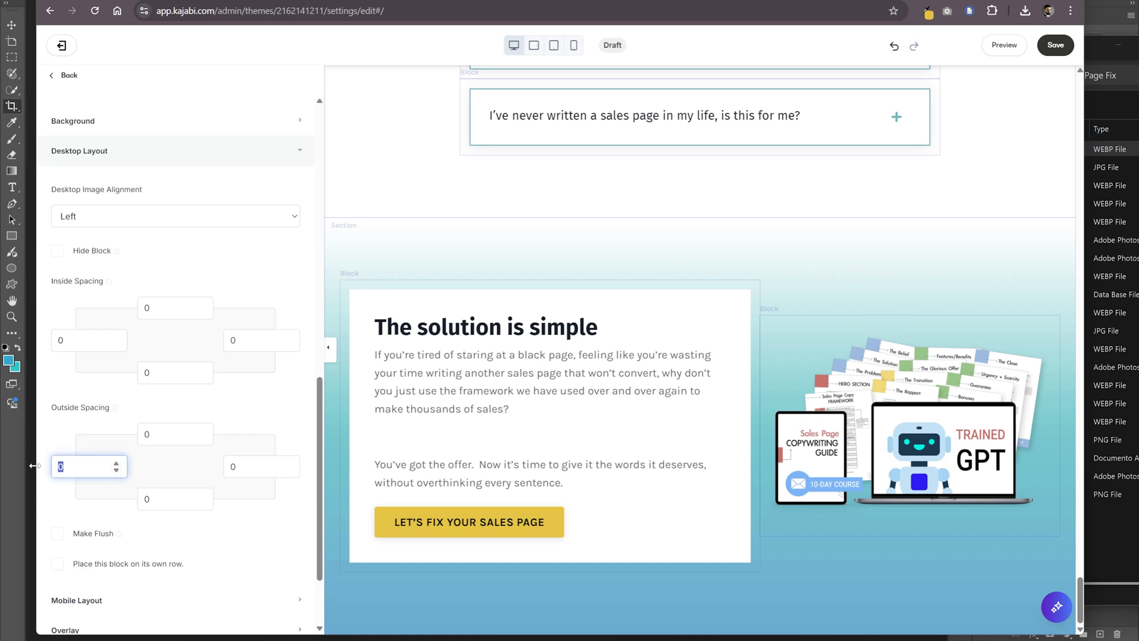
text(-80)
scroll(223, 414, down, 2)
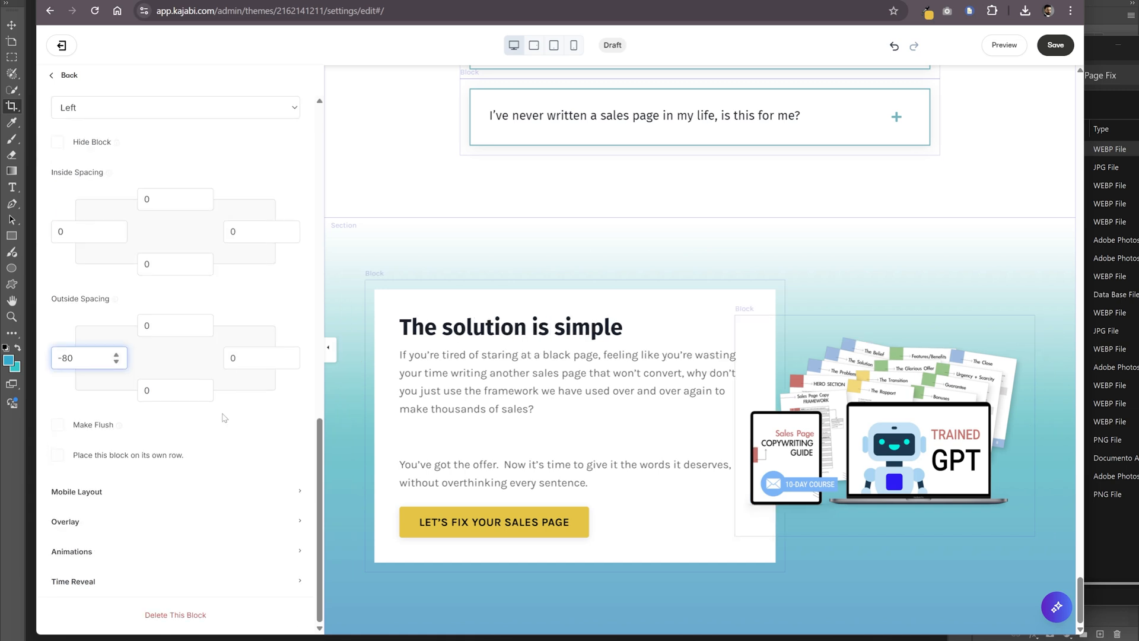
- Add an animation to the bundle image block and set its left outside spacing to -70
click(72, 550)
click(114, 357)
click(101, 486)
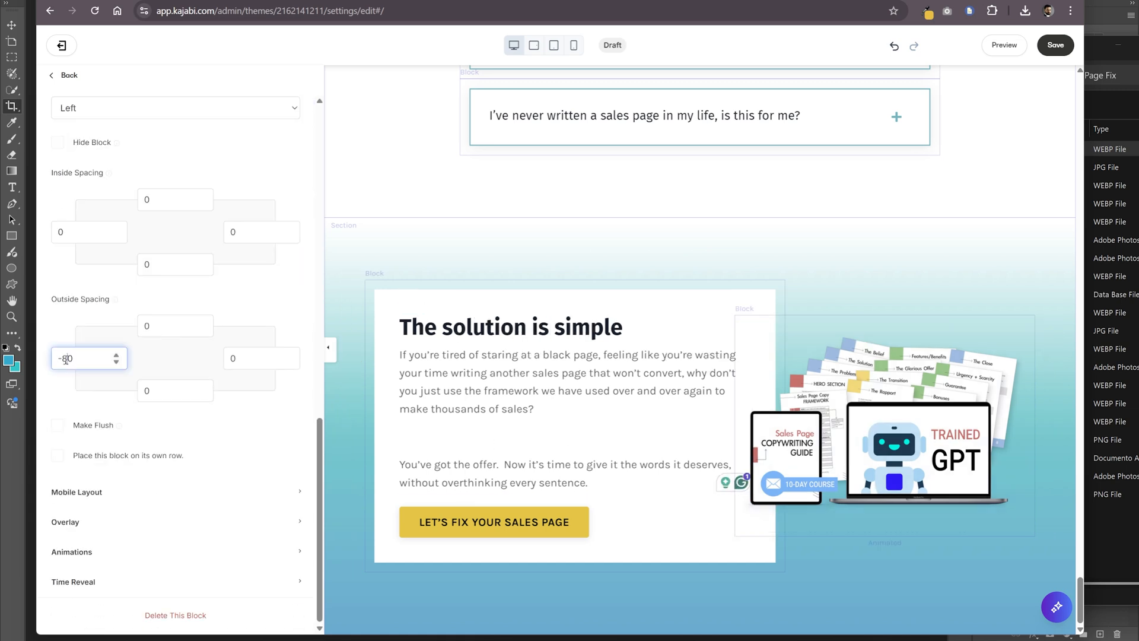
key(BackSpace)
text(70)
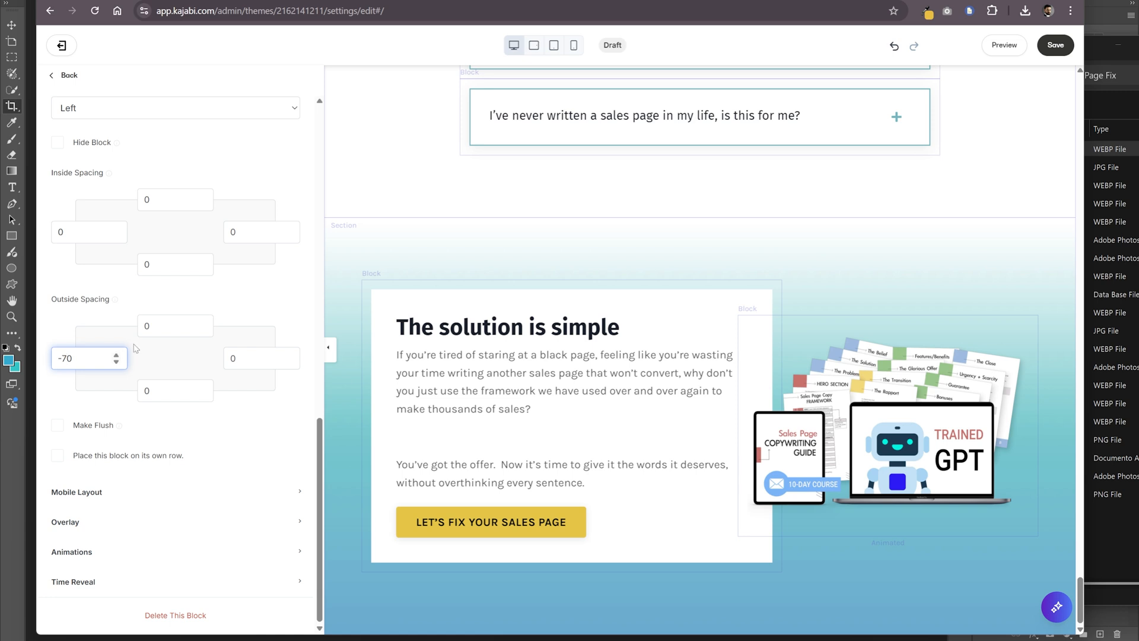
- Set the "LET'S FIX YOUR SALES PAGE" button's size to Large and its border radius to 0
click(459, 391)
scroll(241, 328, down, 5)
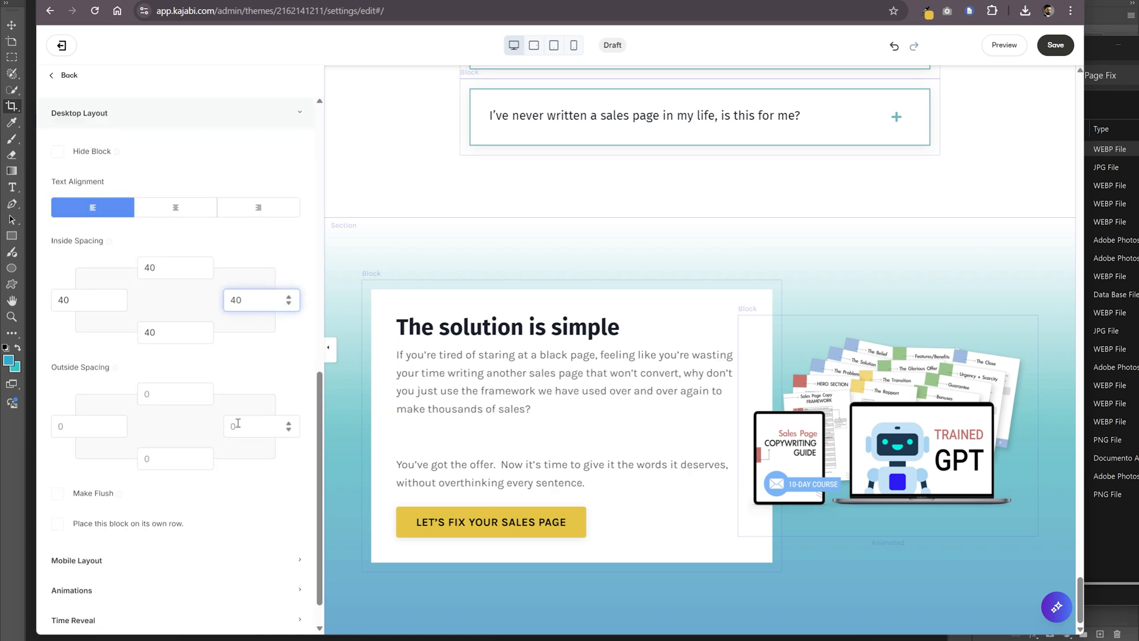
click(491, 522)
scroll(178, 356, down, 6)
click(74, 419)
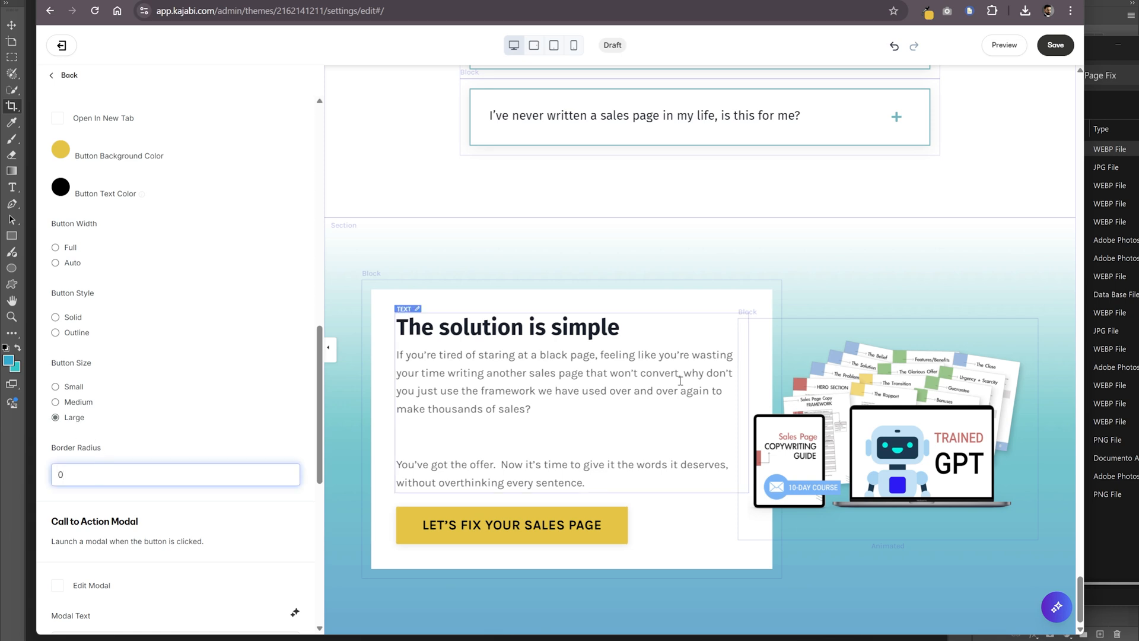
- Make the bundle image block flush in its desktop layout
click(831, 415)
scroll(132, 420, down, 10)
click(124, 463)
scroll(202, 451, down, 6)
click(57, 477)
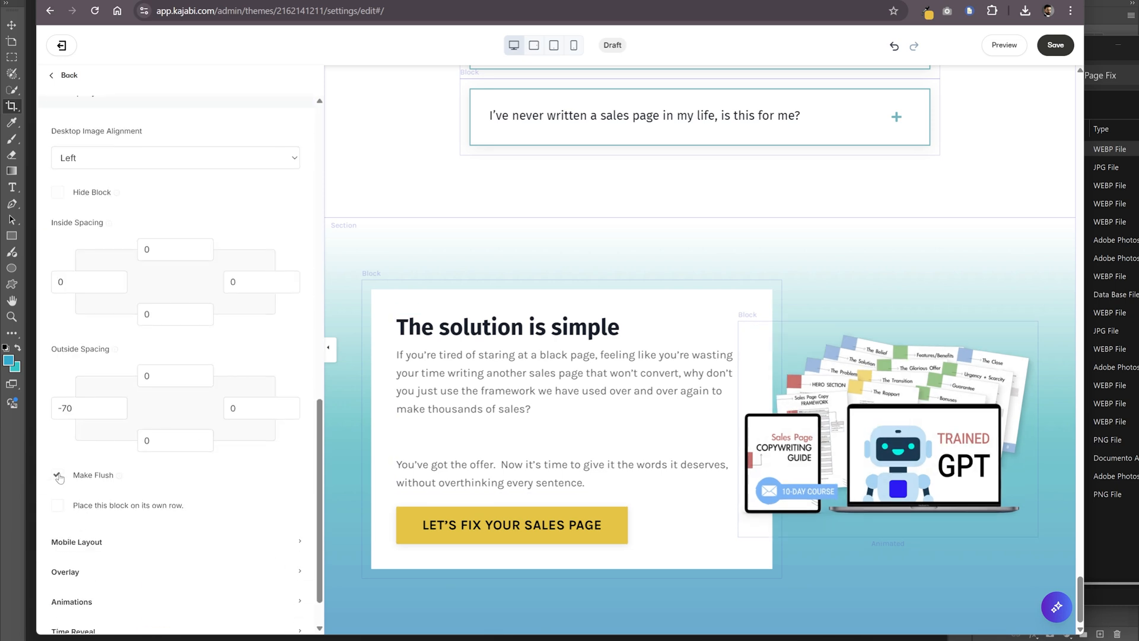
- Put "You've got the offer." on its own line in bold and remove the blank line above it
click(434, 342)
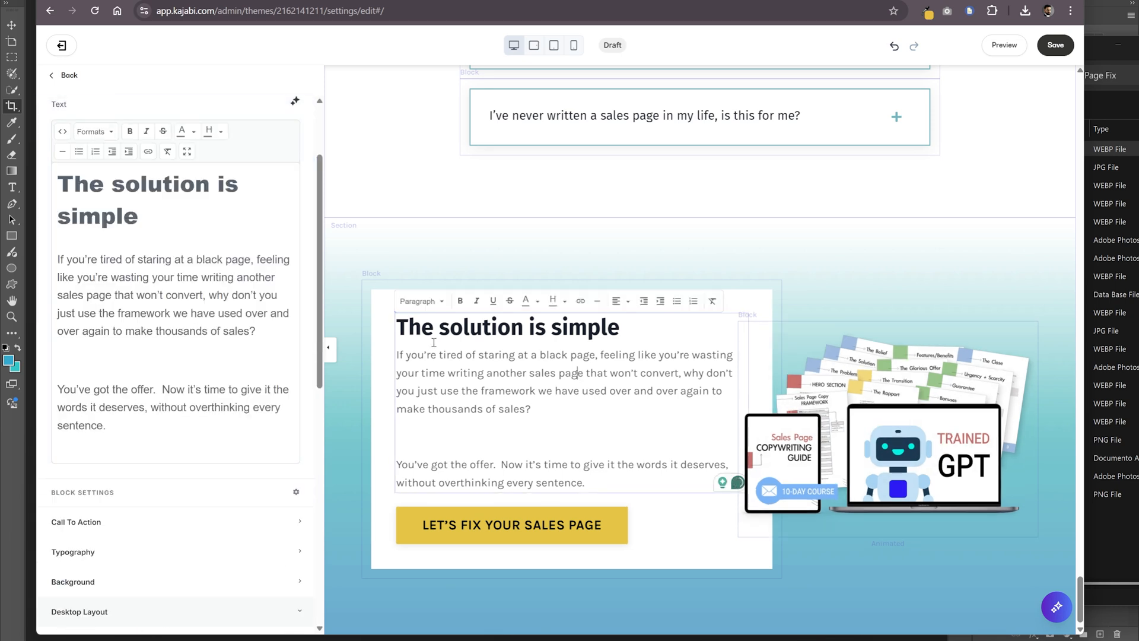
click(501, 465)
key(Return)
drag(511, 437, 397, 437)
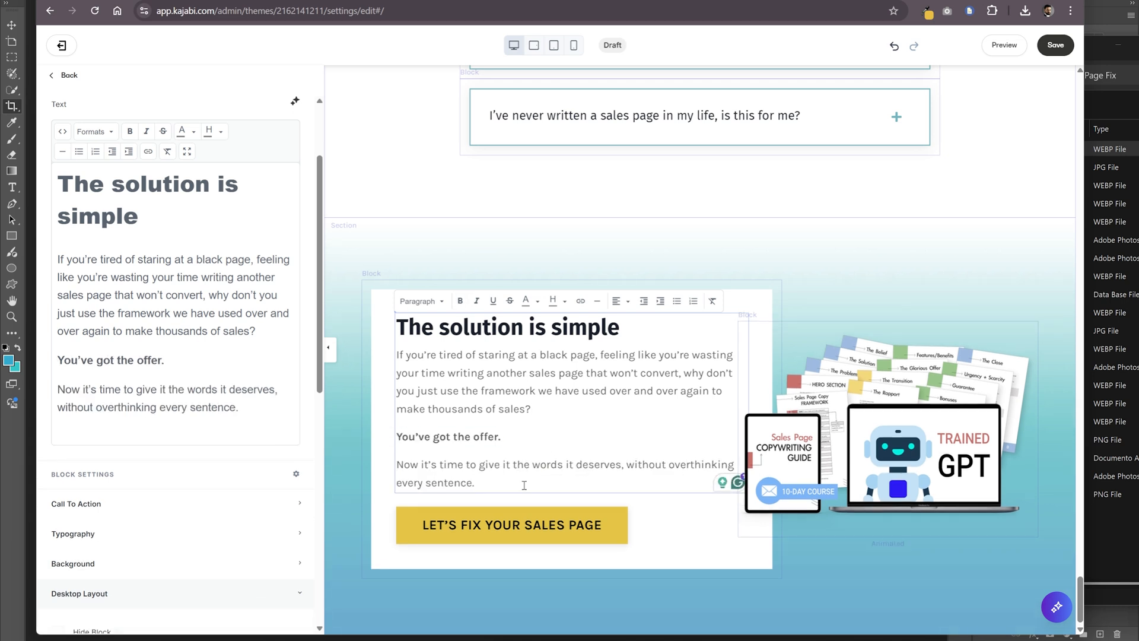
- Format the sentence "Now it's time to give it the words it deserves, without overthinking every sentence." as a heading
drag(524, 485, 397, 465)
click(94, 132)
mouse_move(104, 150)
click(227, 257)
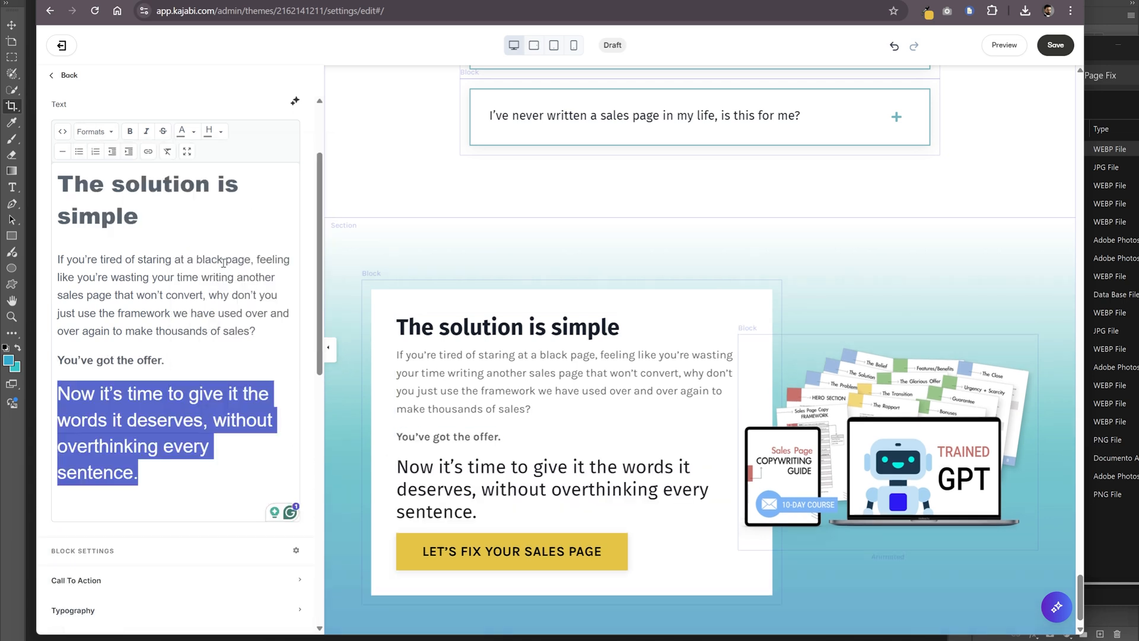
- Format "You've got the offer." as a heading one size smaller than the sentence below it
drag(166, 360, 57, 361)
click(95, 131)
click(217, 293)
click(185, 339)
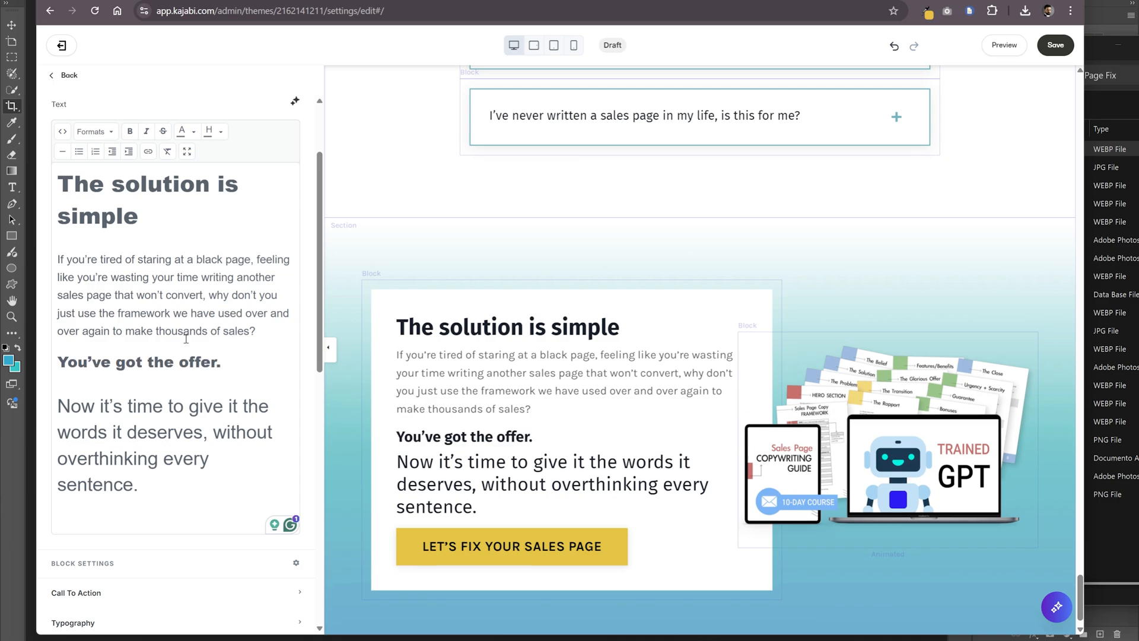